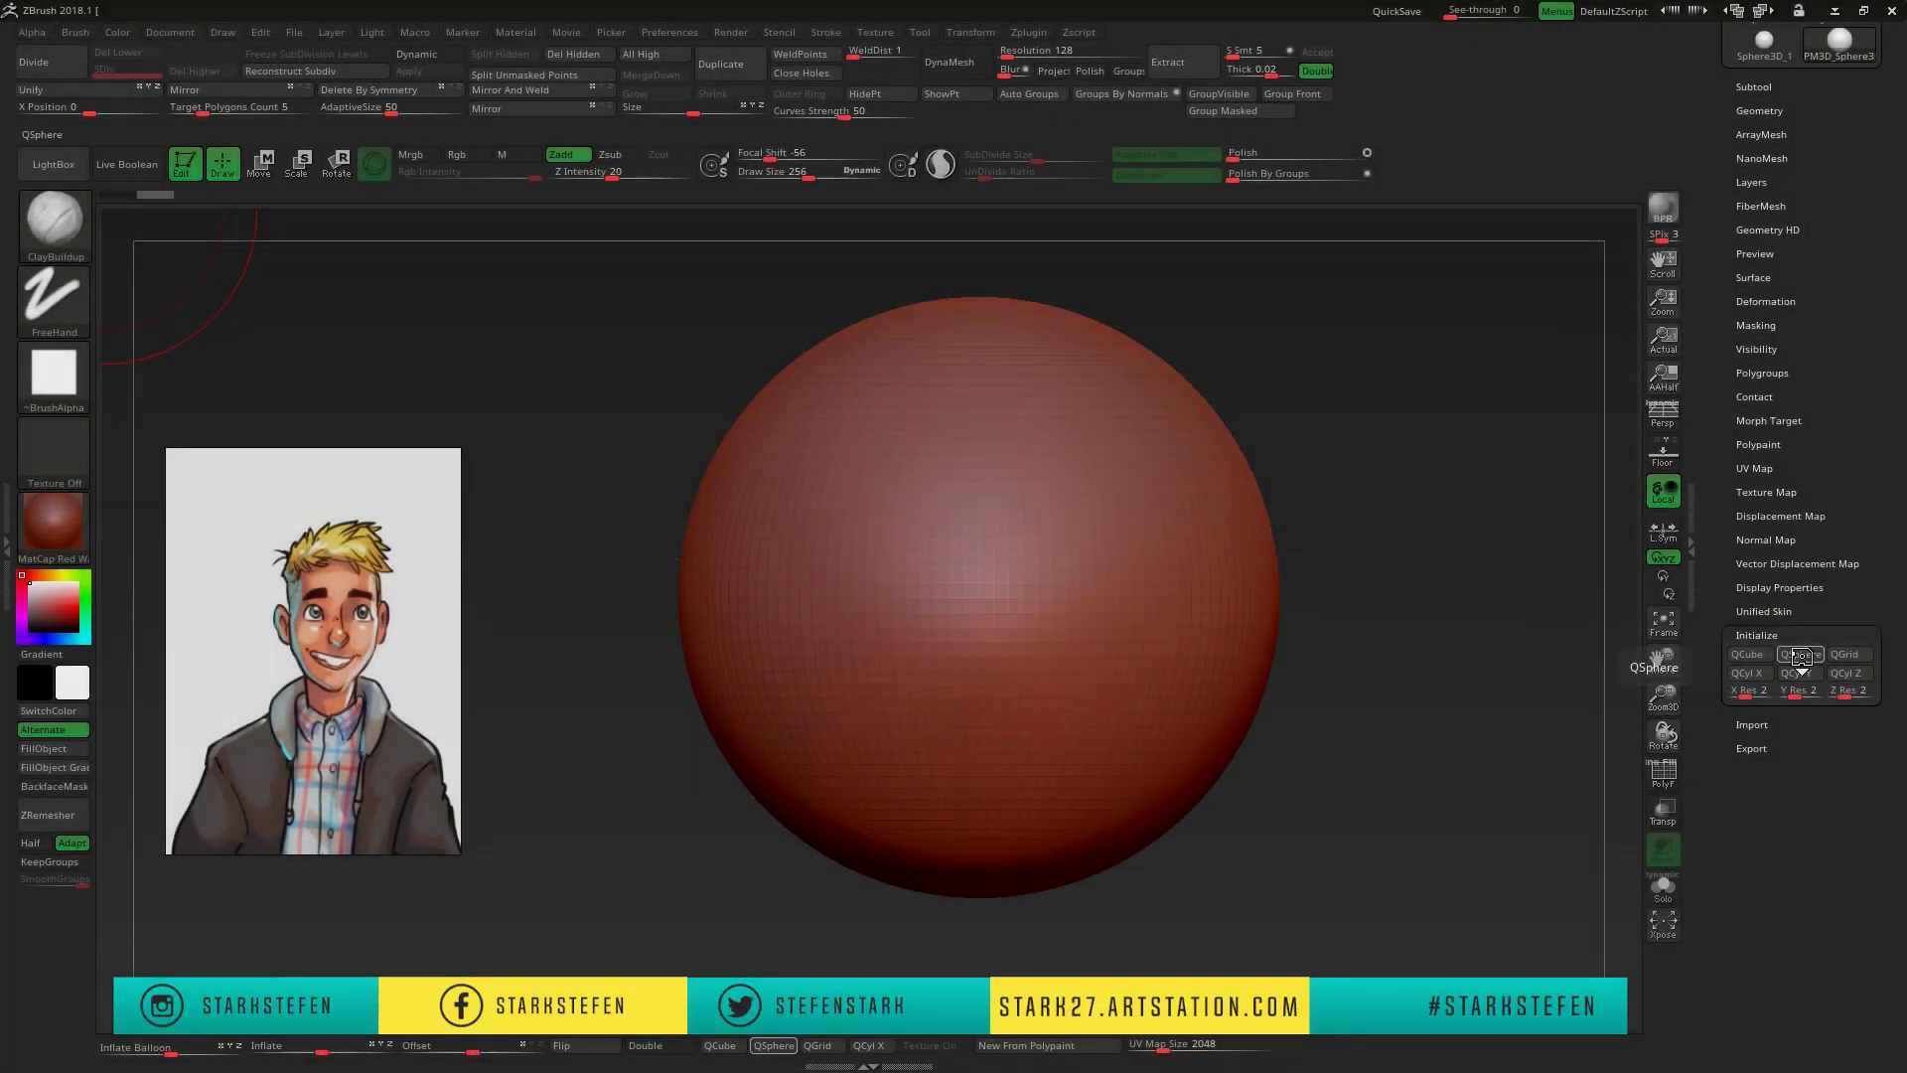
- Swap in a low-poly PolySphere and shape it into blocky cranium and jaw pieces
left_click(1800, 654)
key("f")
key("b")
key("Escape")
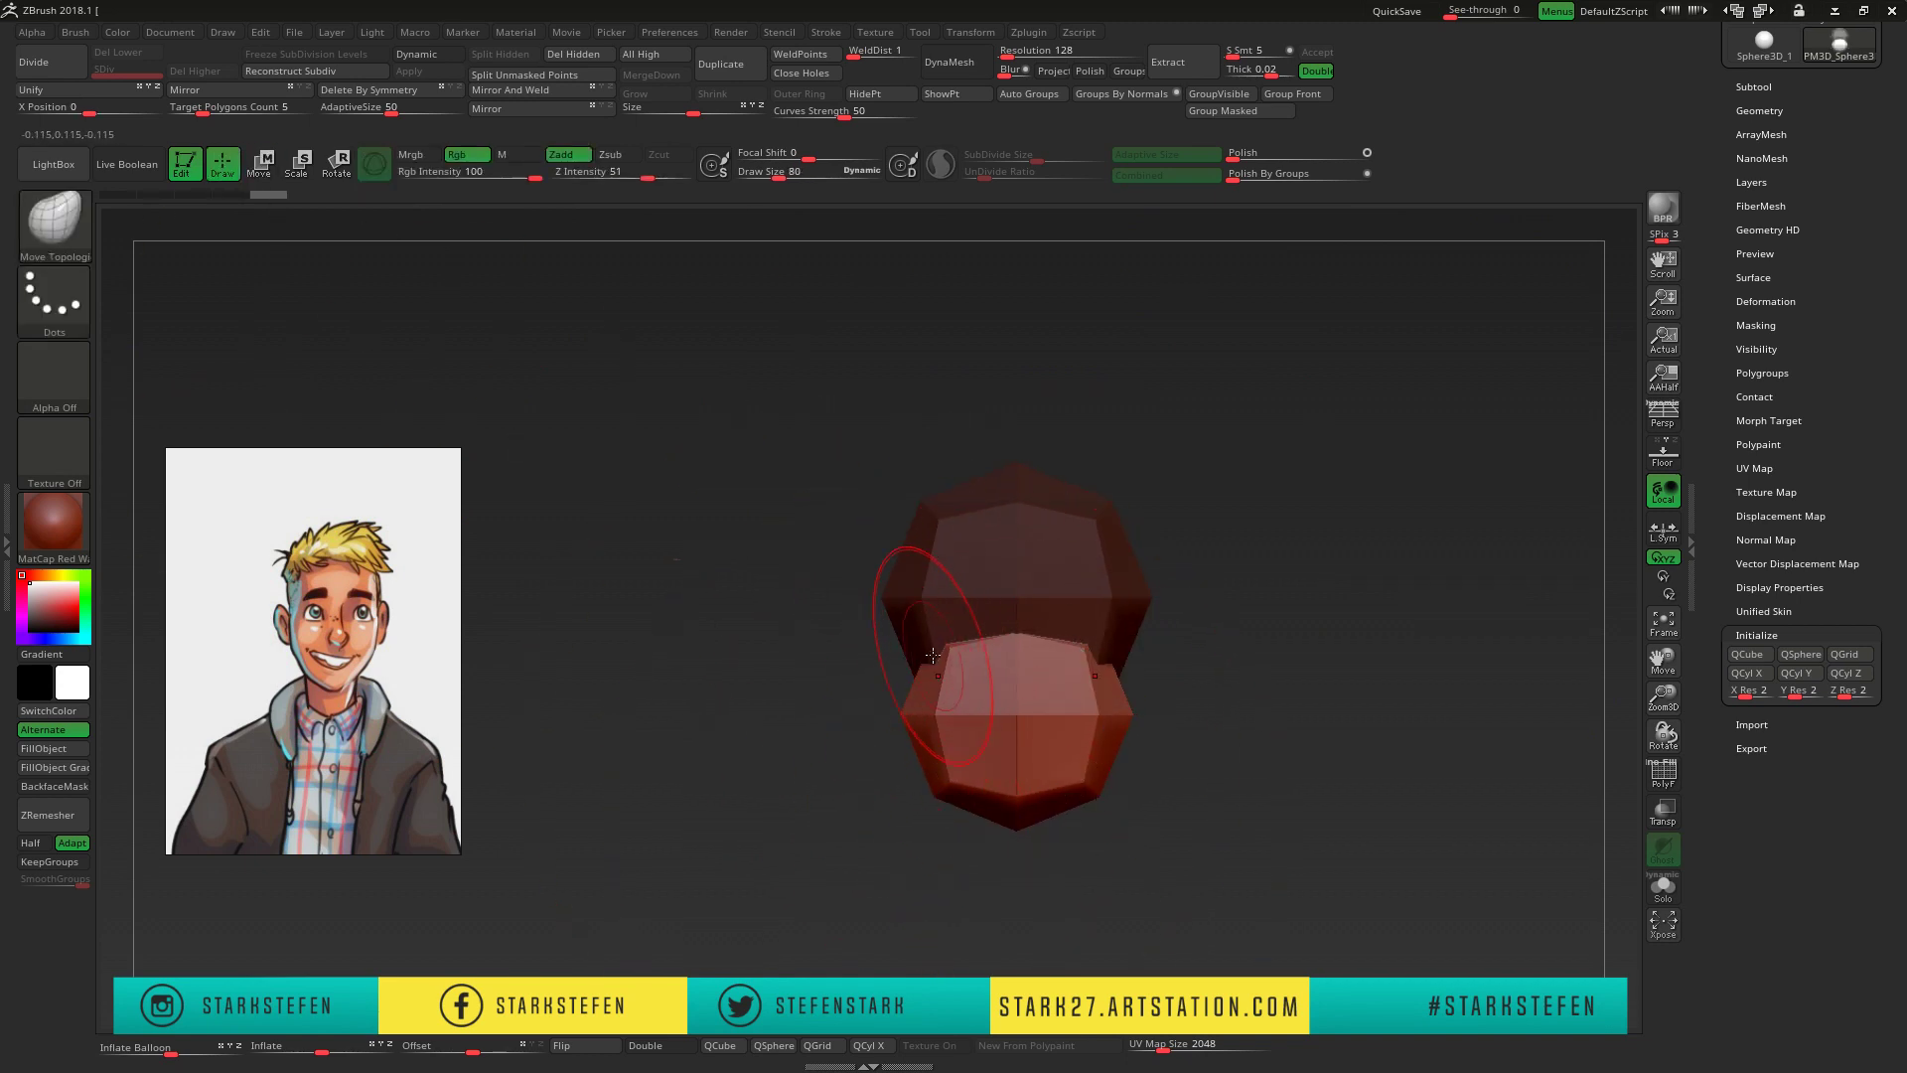
left_click_drag(944, 797, 863, 815)
mouse_move(989, 719)
left_mouse_down()
mouse_move(980, 639)
mouse_move(1211, 556)
mouse_move(1081, 736)
mouse_move(1175, 724)
left_mouse_up()
- Insert a small PolySphere from IMM Primitives and switch to the Transpose gizmo
key("b")
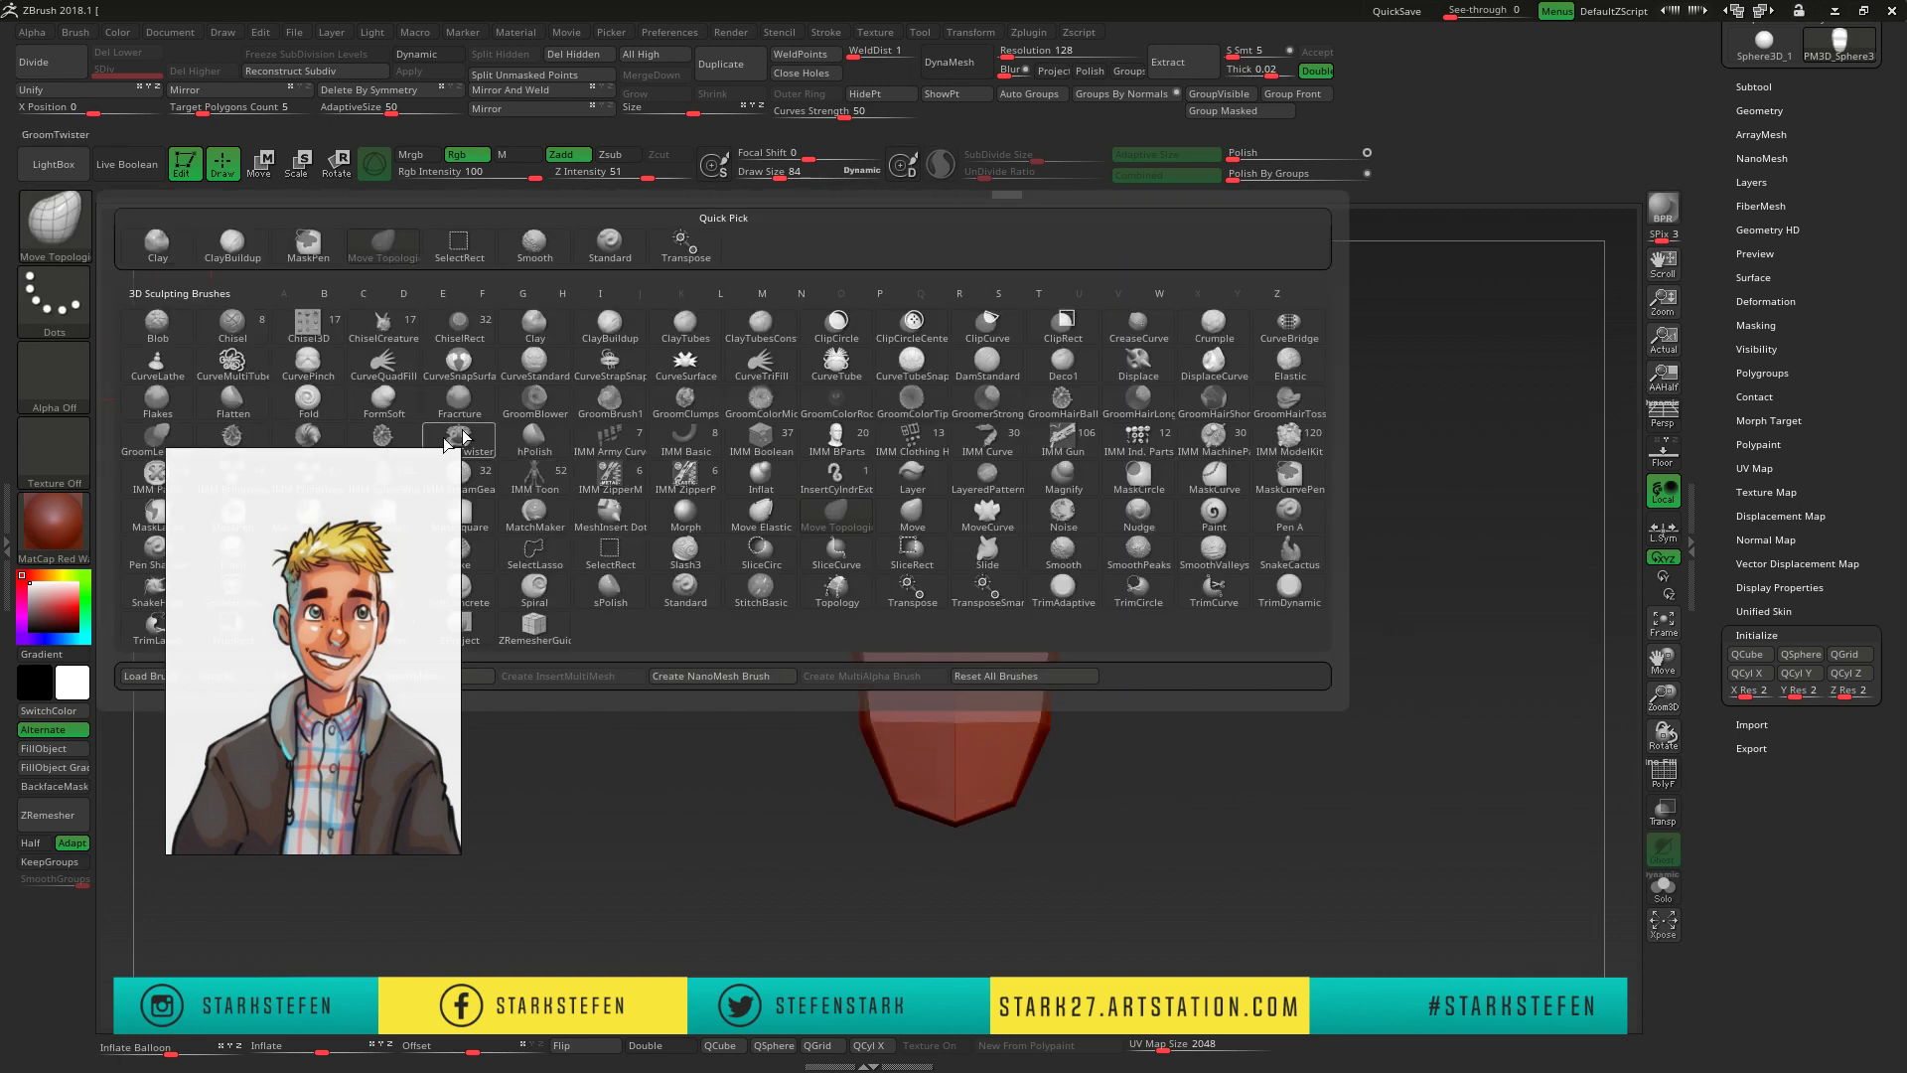
mouse_move(1092, 616)
left_mouse_down()
mouse_move(1172, 636)
mouse_move(1073, 706)
mouse_move(844, 723)
left_mouse_up()
key("w")
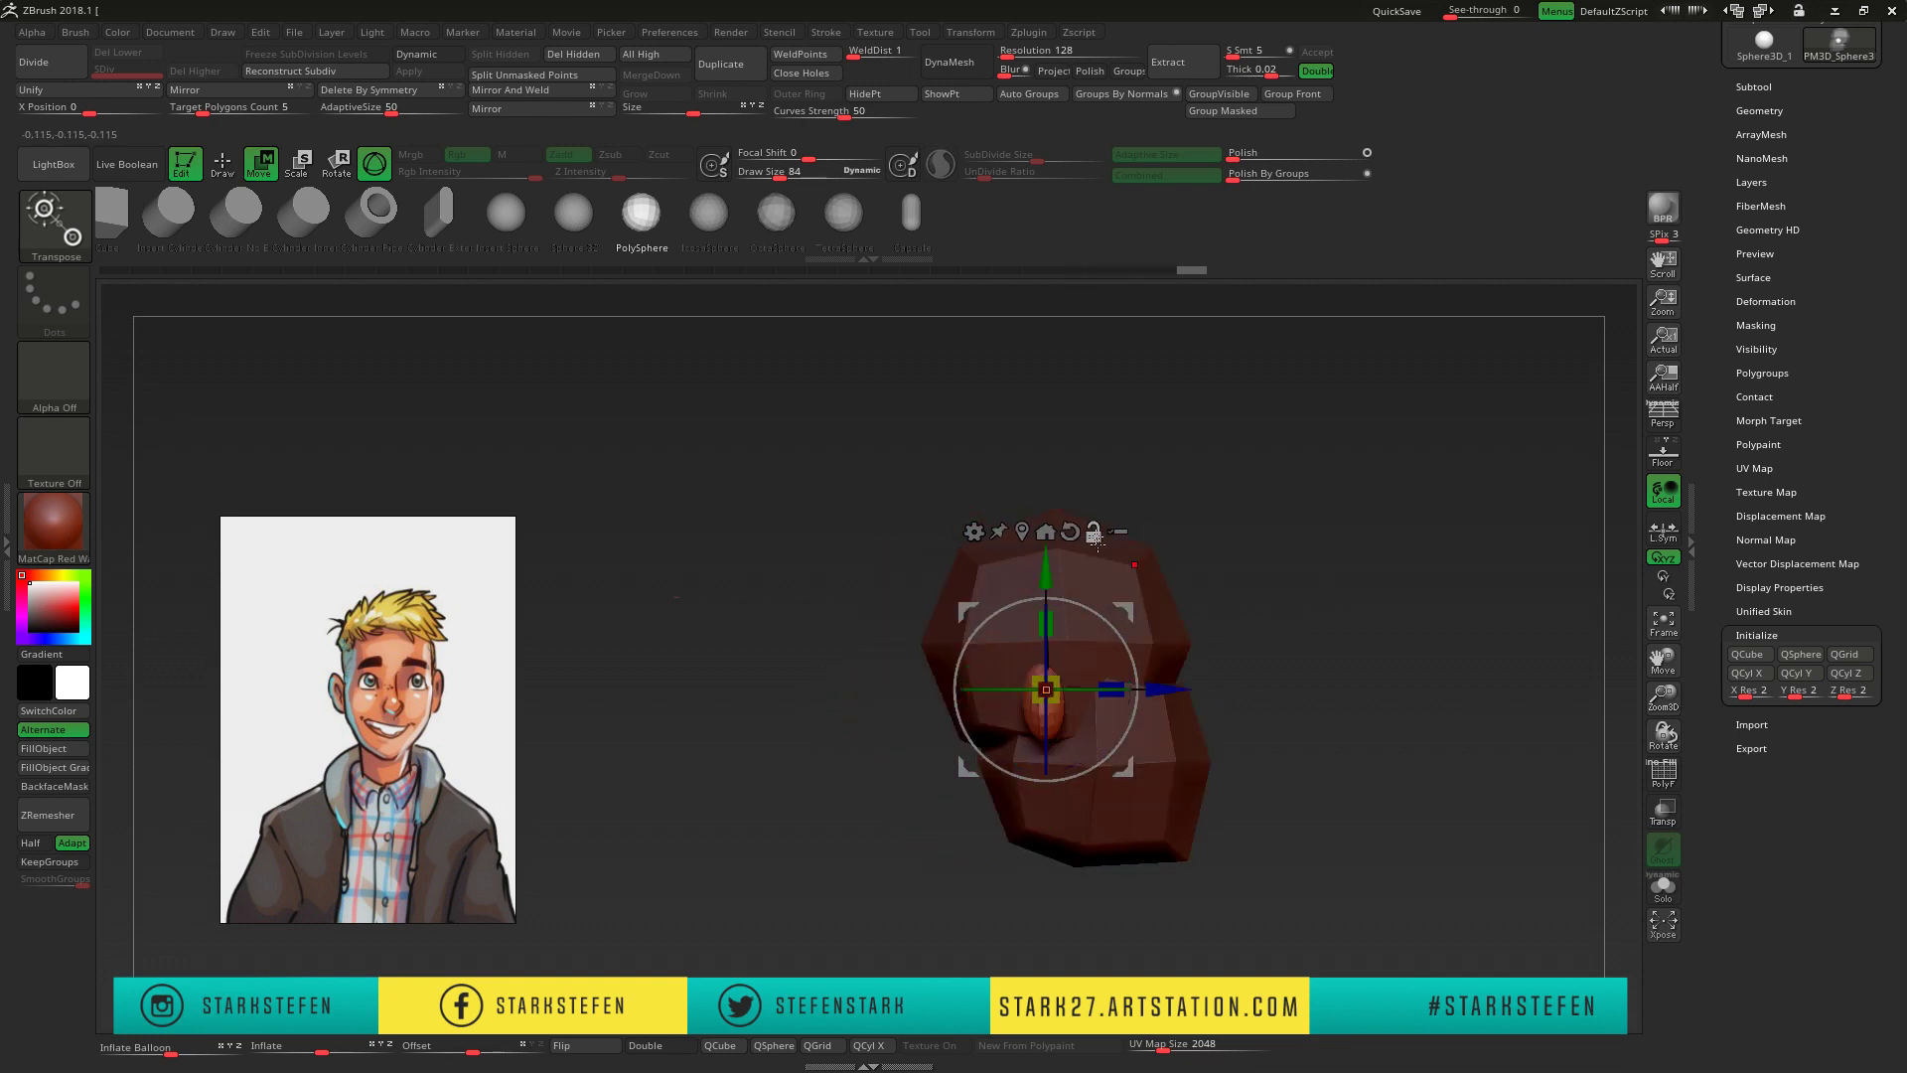
- Pull an ear out of the side of the head with Move Topological
left_click(1094, 534)
left_click_drag(1127, 698, 993, 715)
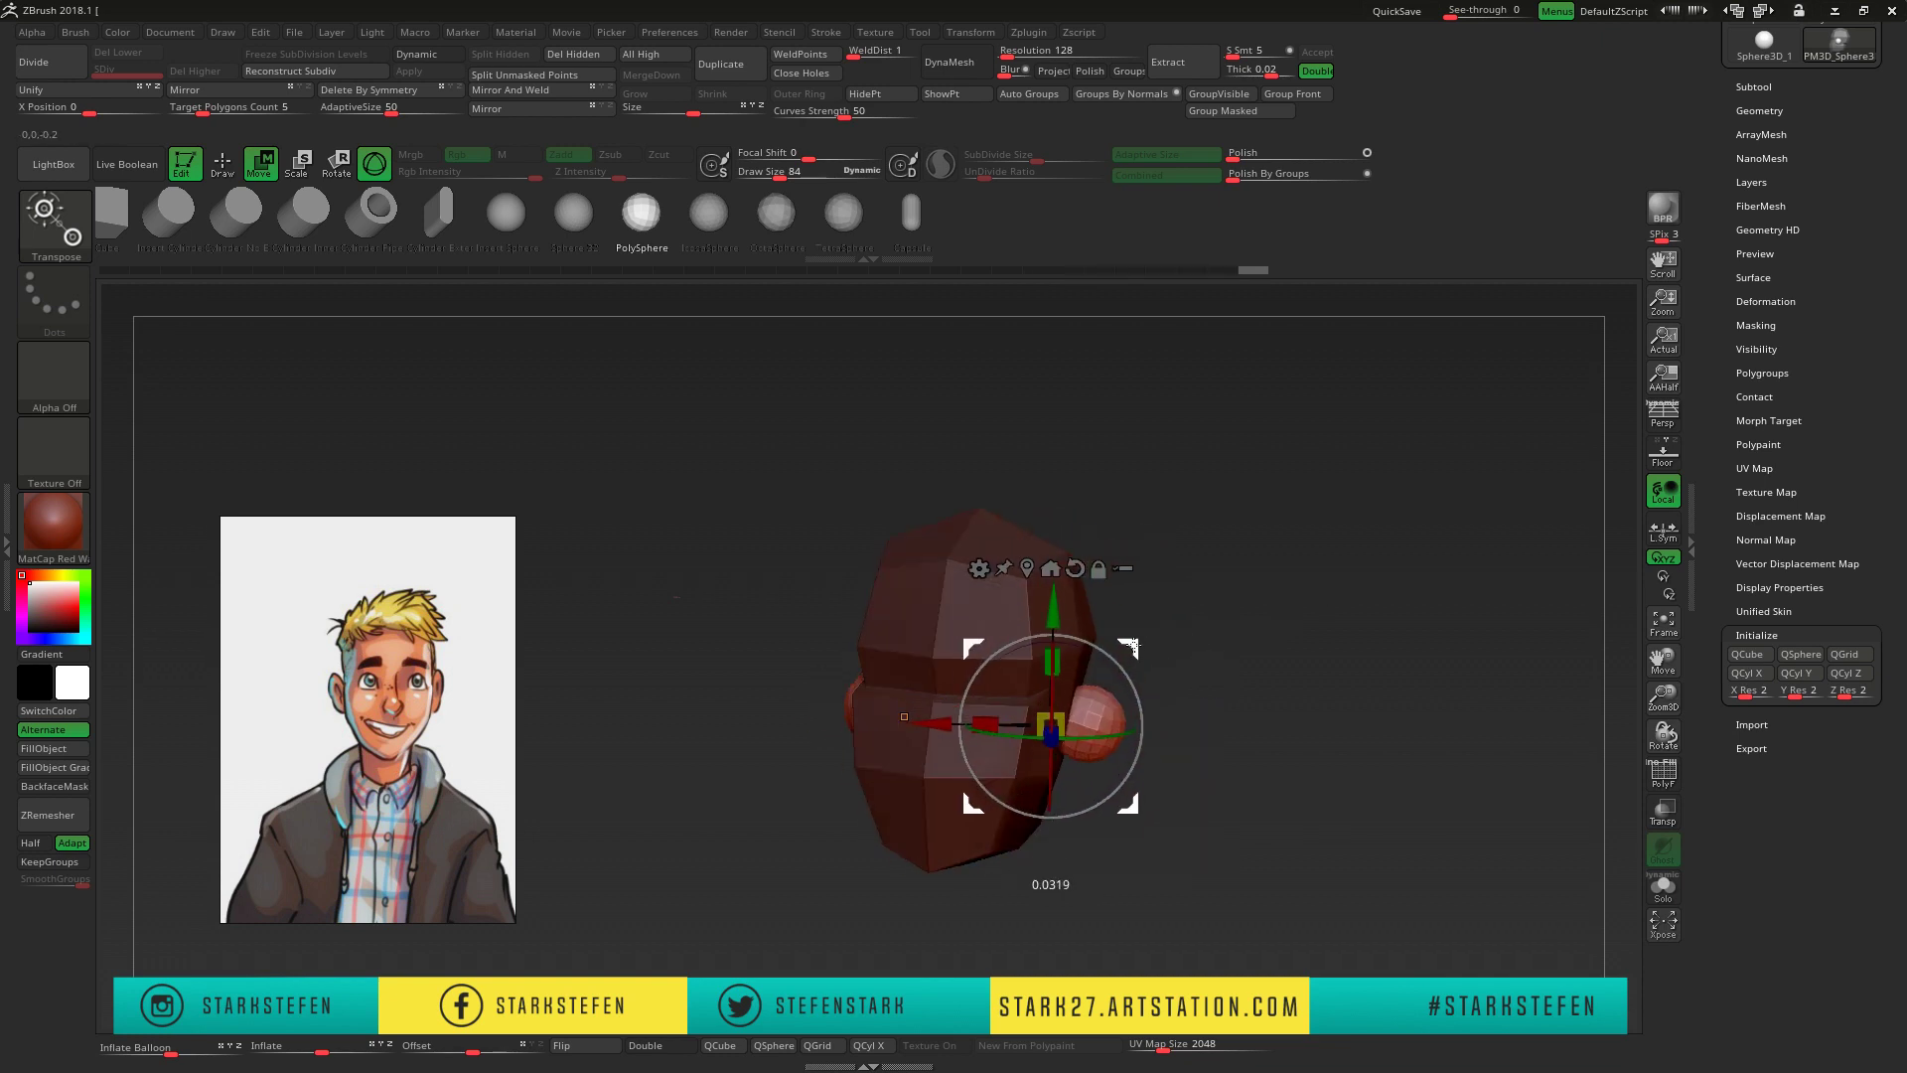
left_click(222, 164)
key("b")
key("m")
key("t")
mouse_move(809, 585)
left_mouse_down()
mouse_move(853, 643)
mouse_move(854, 685)
left_mouse_up()
mouse_move(820, 768)
left_mouse_down()
mouse_move(850, 699)
mouse_move(1007, 681)
left_mouse_up()
left_click_drag(887, 833, 1132, 736)
- Pull out an elongated nose with Move Topological and turn the head to front view
key("b")
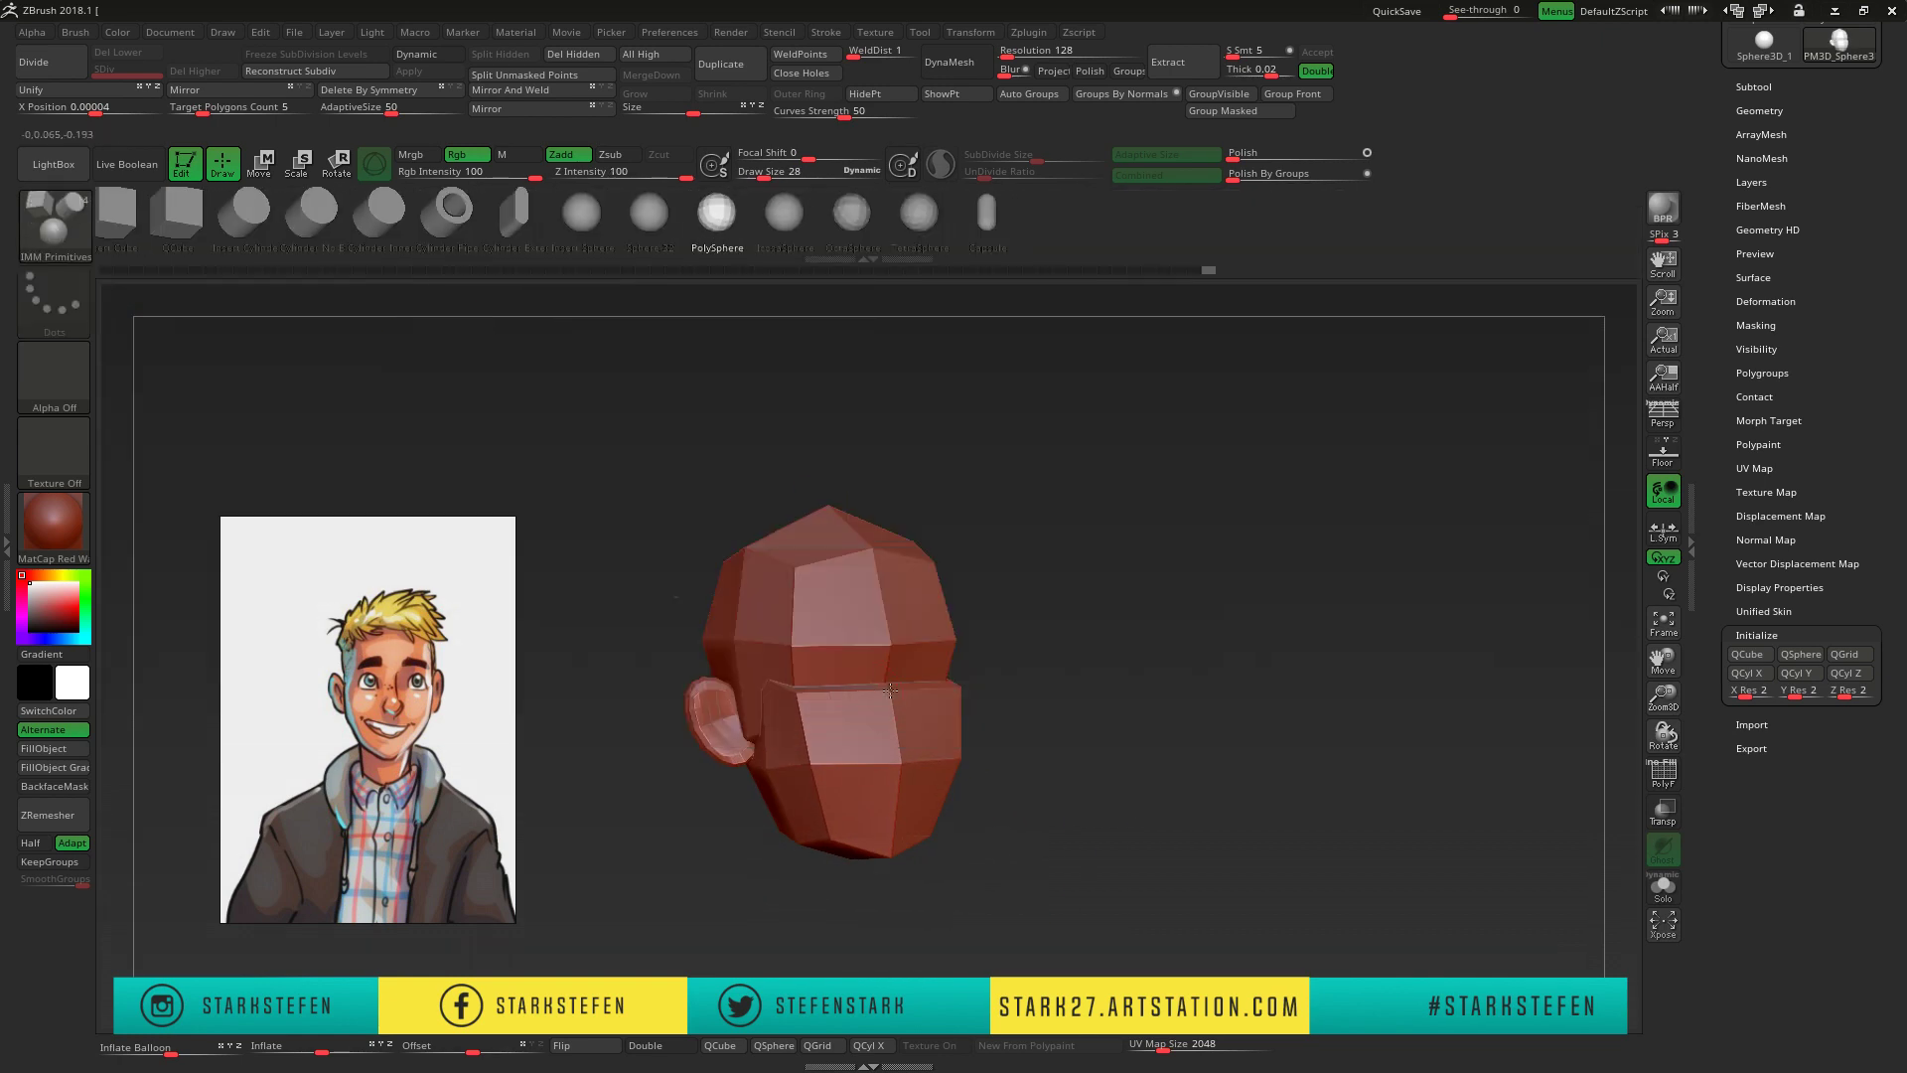
key("w")
key("b")
key("m")
key("t")
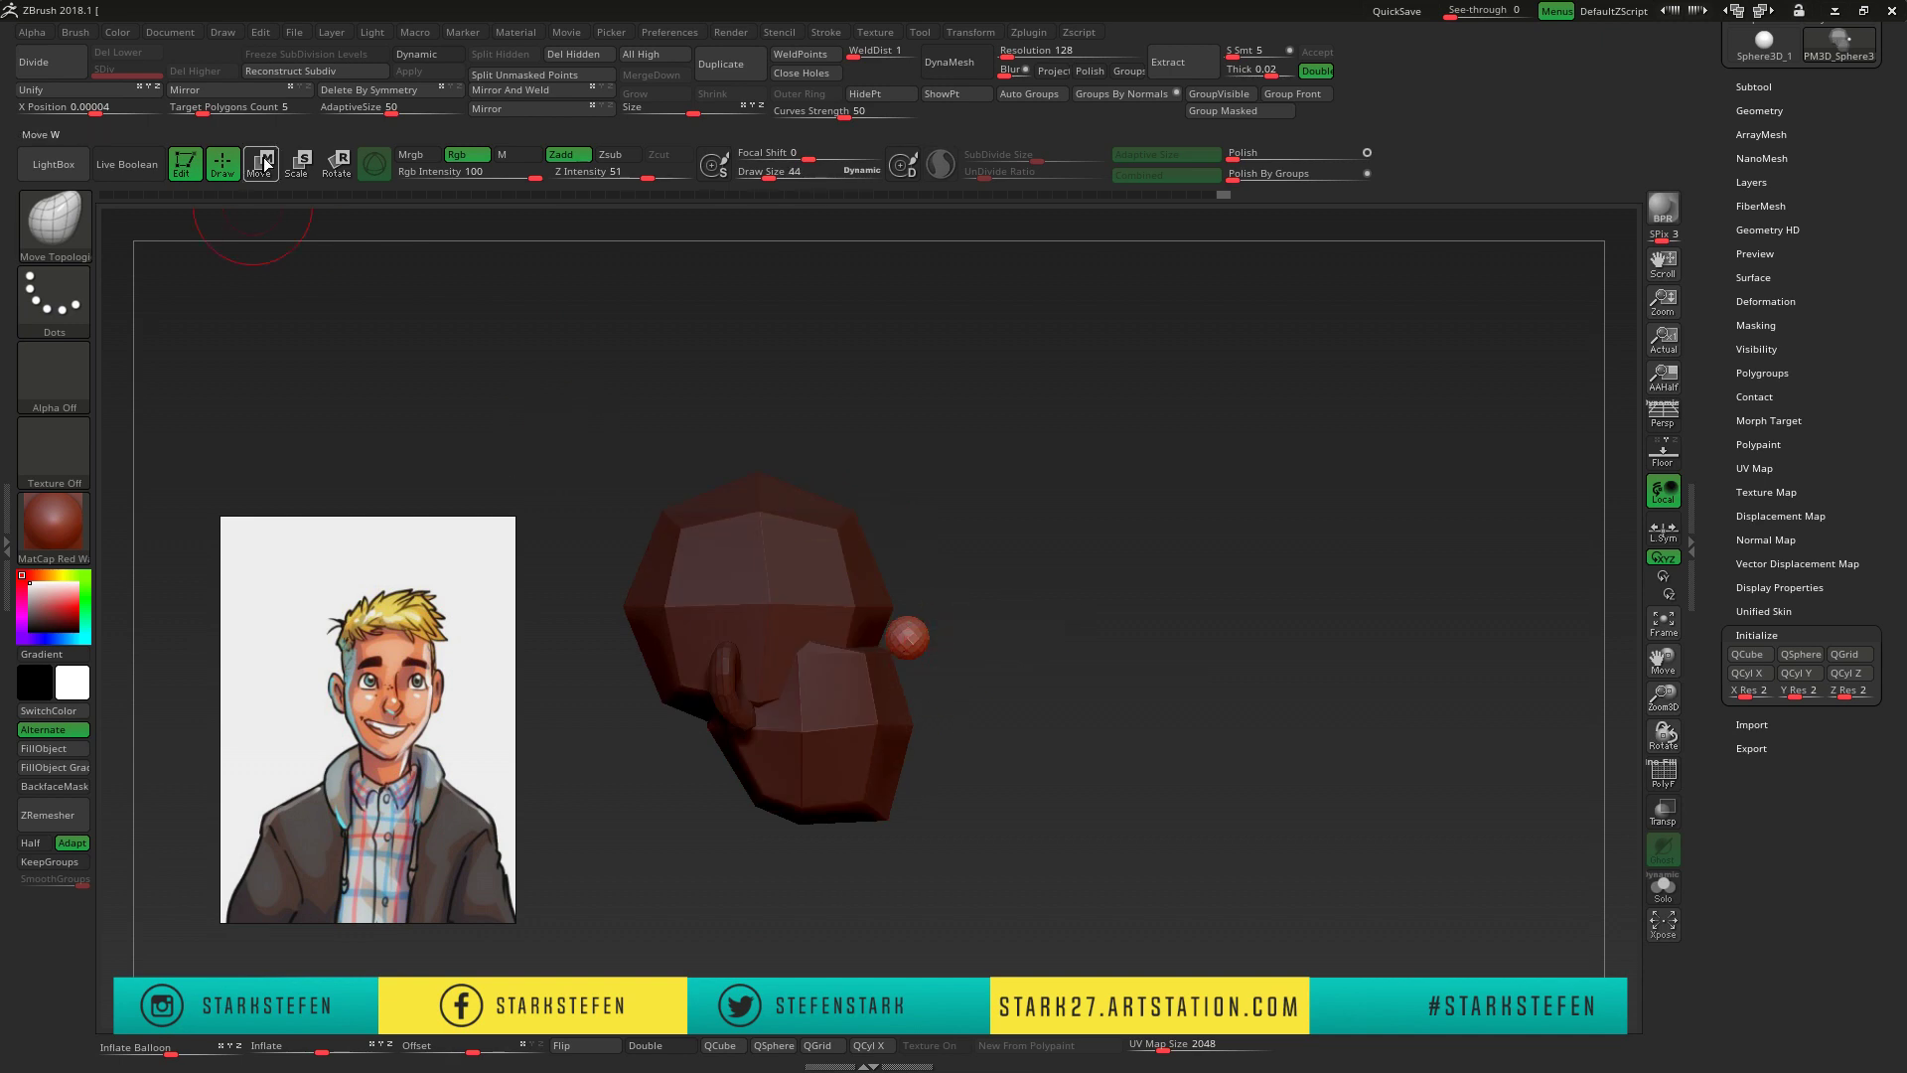
left_click(266, 164)
mouse_move(715, 616)
left_mouse_down()
mouse_move(914, 700)
mouse_move(851, 703)
mouse_move(1170, 602)
left_mouse_up()
key("q")
mouse_move(829, 603)
left_mouse_down()
mouse_move(1345, 630)
mouse_move(1302, 622)
left_mouse_up()
left_click(1753, 86)
- Duplicate the head subtool and move the copy down beneath the jaw as a neck
left_click(1766, 542)
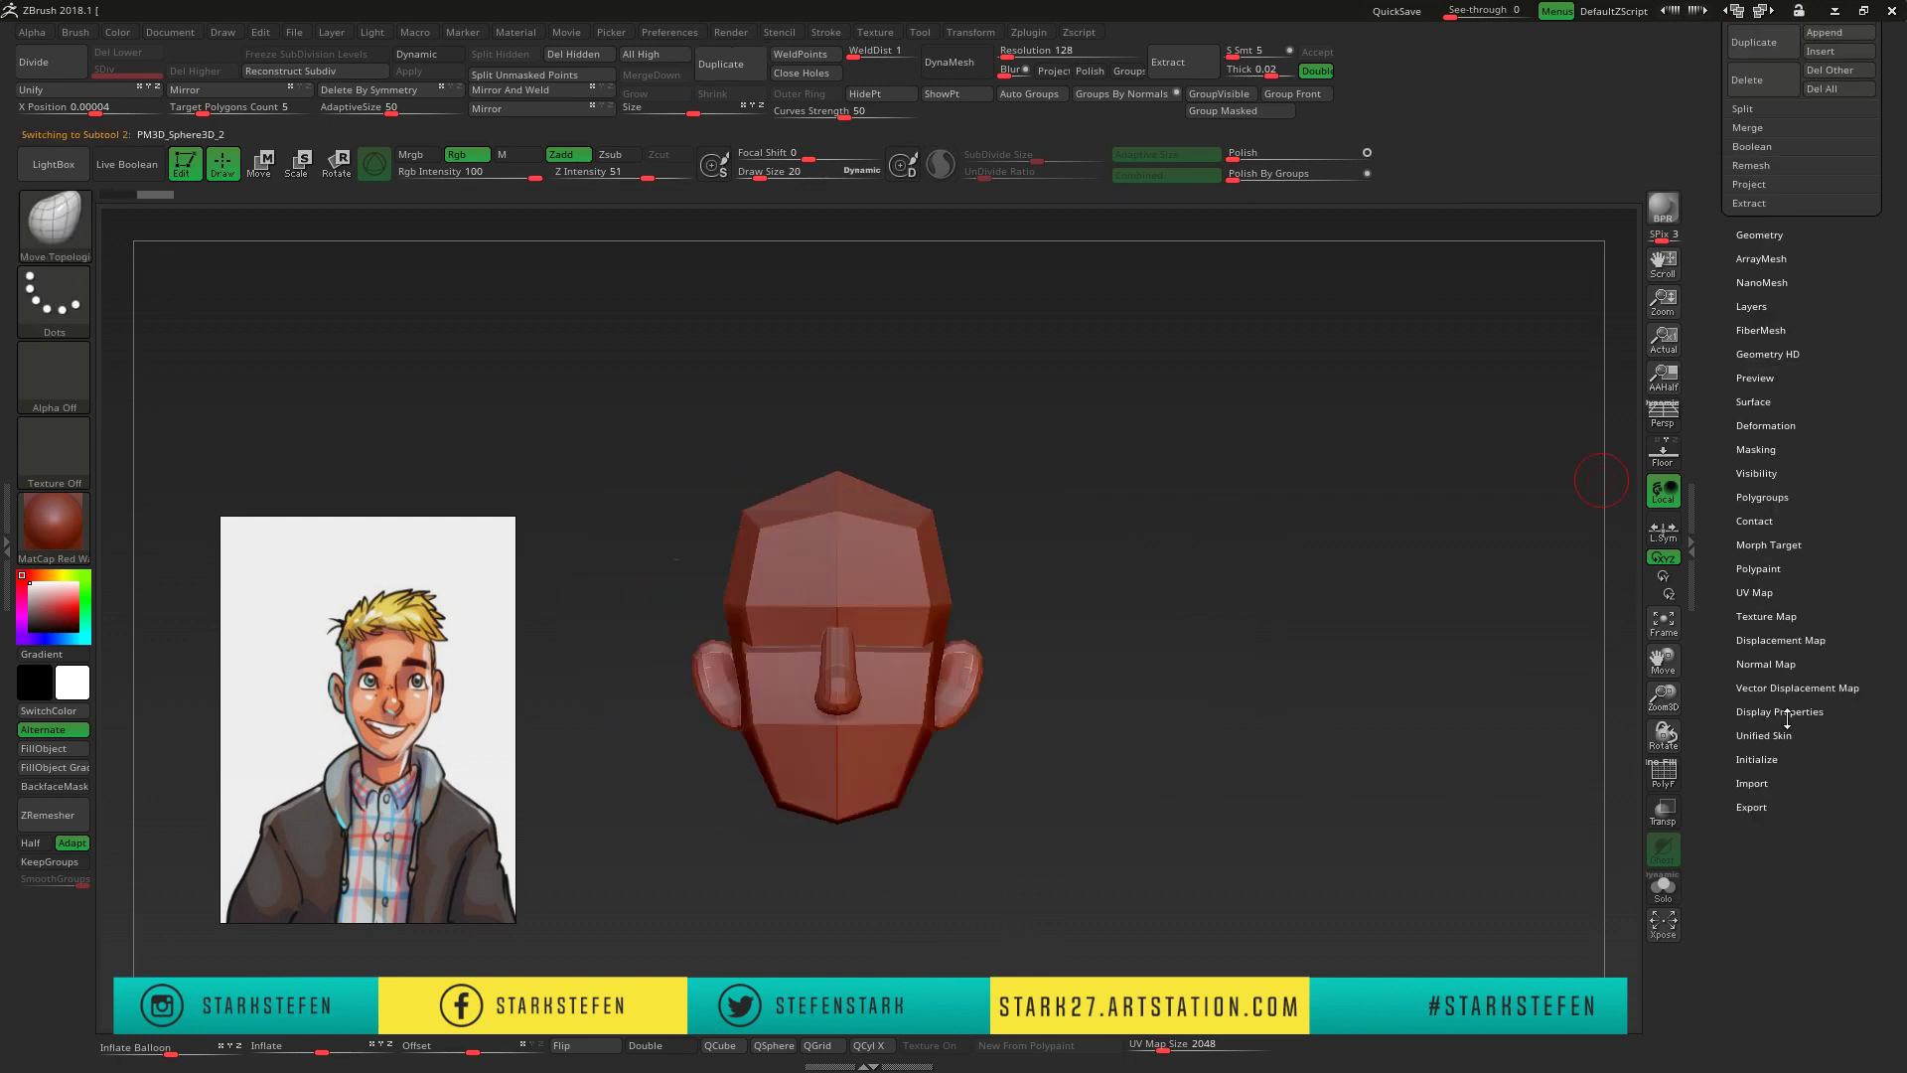
left_click(1753, 87)
key("w")
left_click(792, 506)
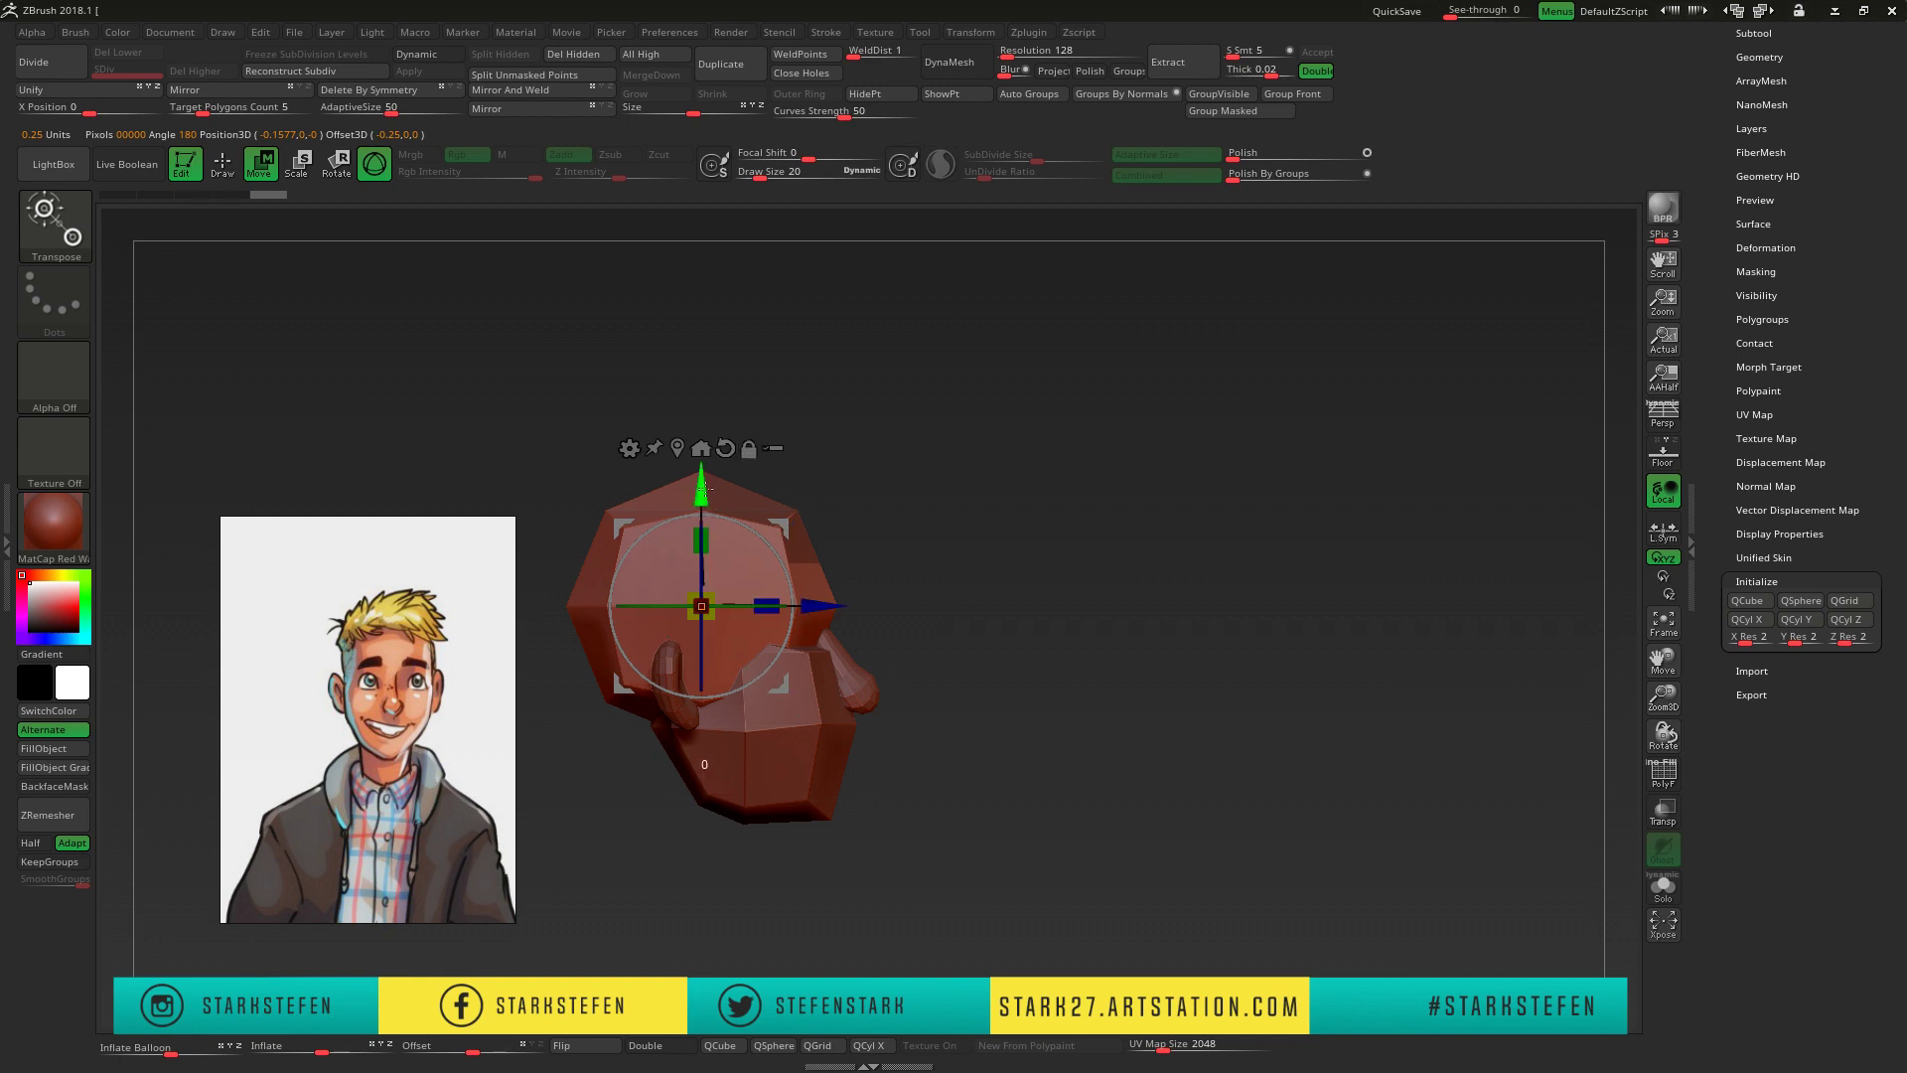
left_click_drag(702, 609, 672, 765)
left_click_drag(751, 688, 895, 685)
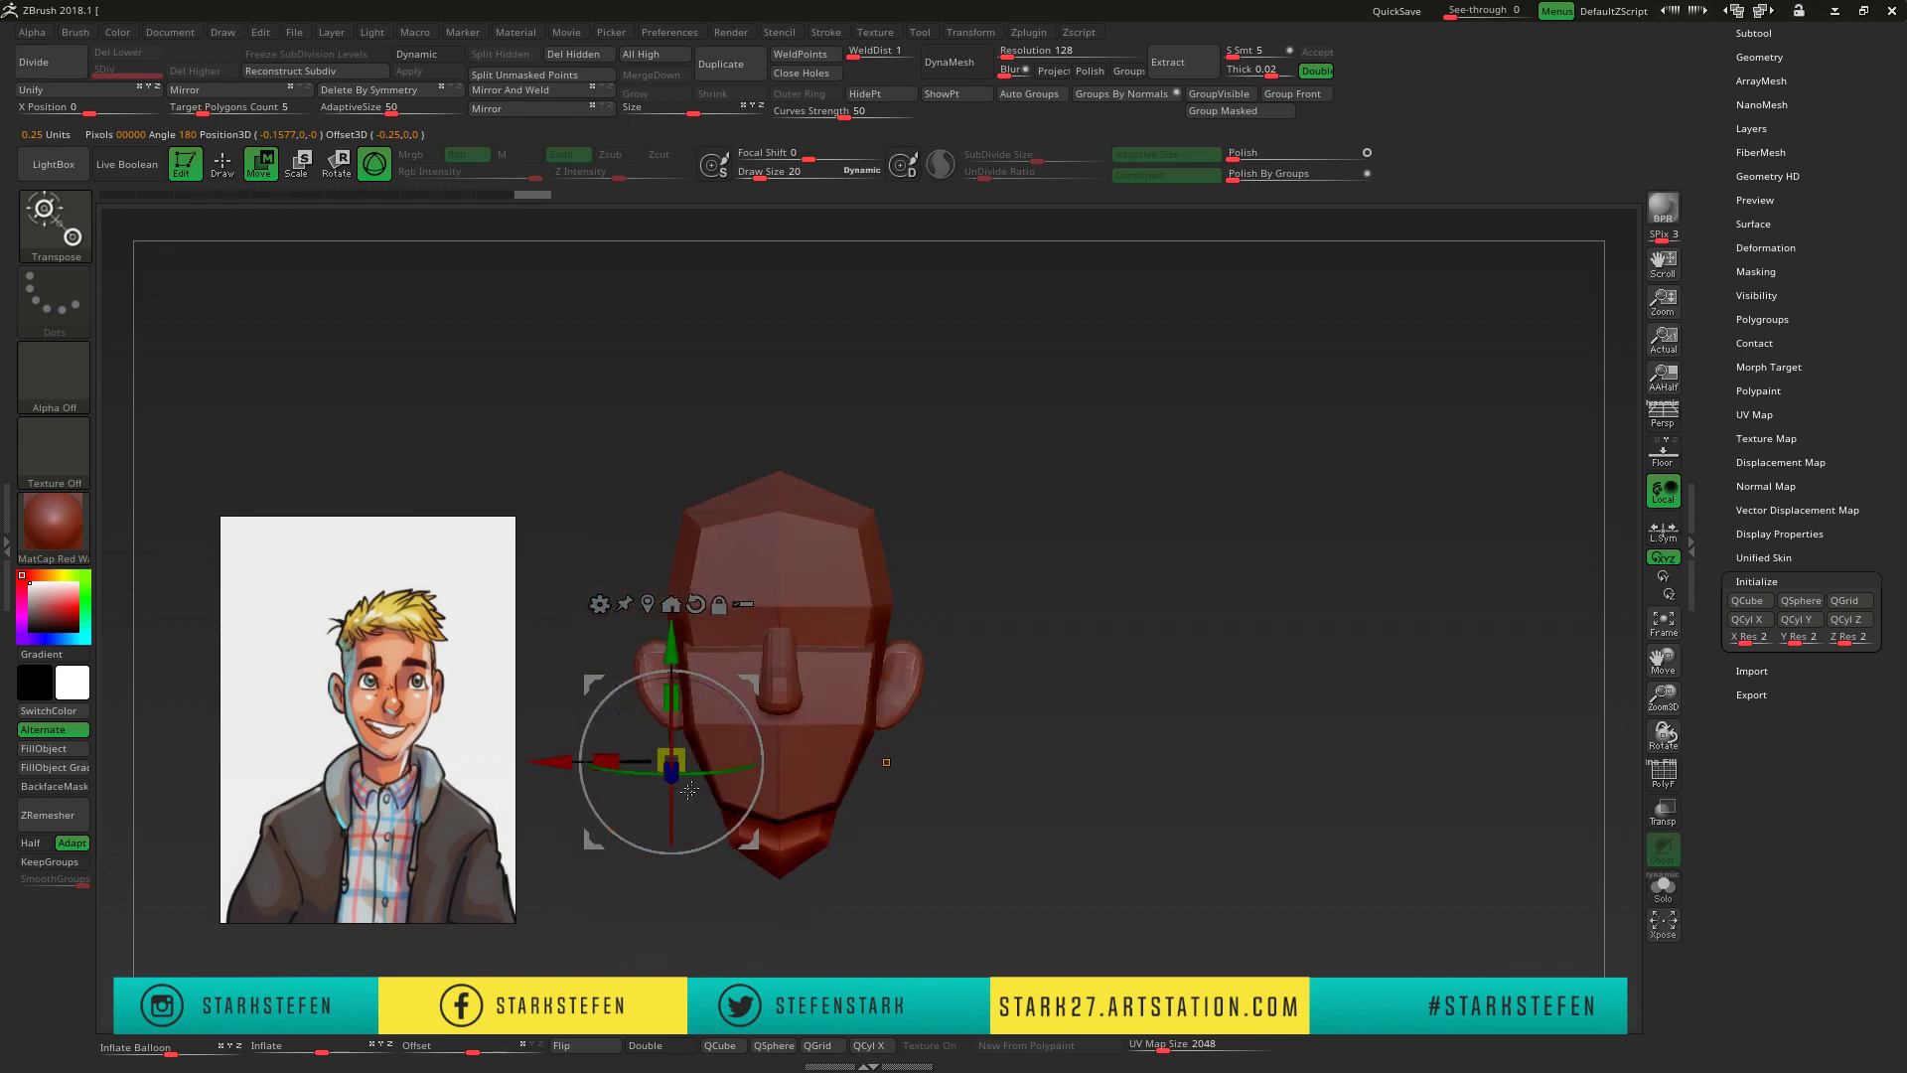
key("q")
- Check the neck from the sides and make subtool 2 active in the Subtool list
mouse_move(1663, 659)
left_mouse_down()
mouse_move(1709, 702)
mouse_move(1669, 673)
left_mouse_up()
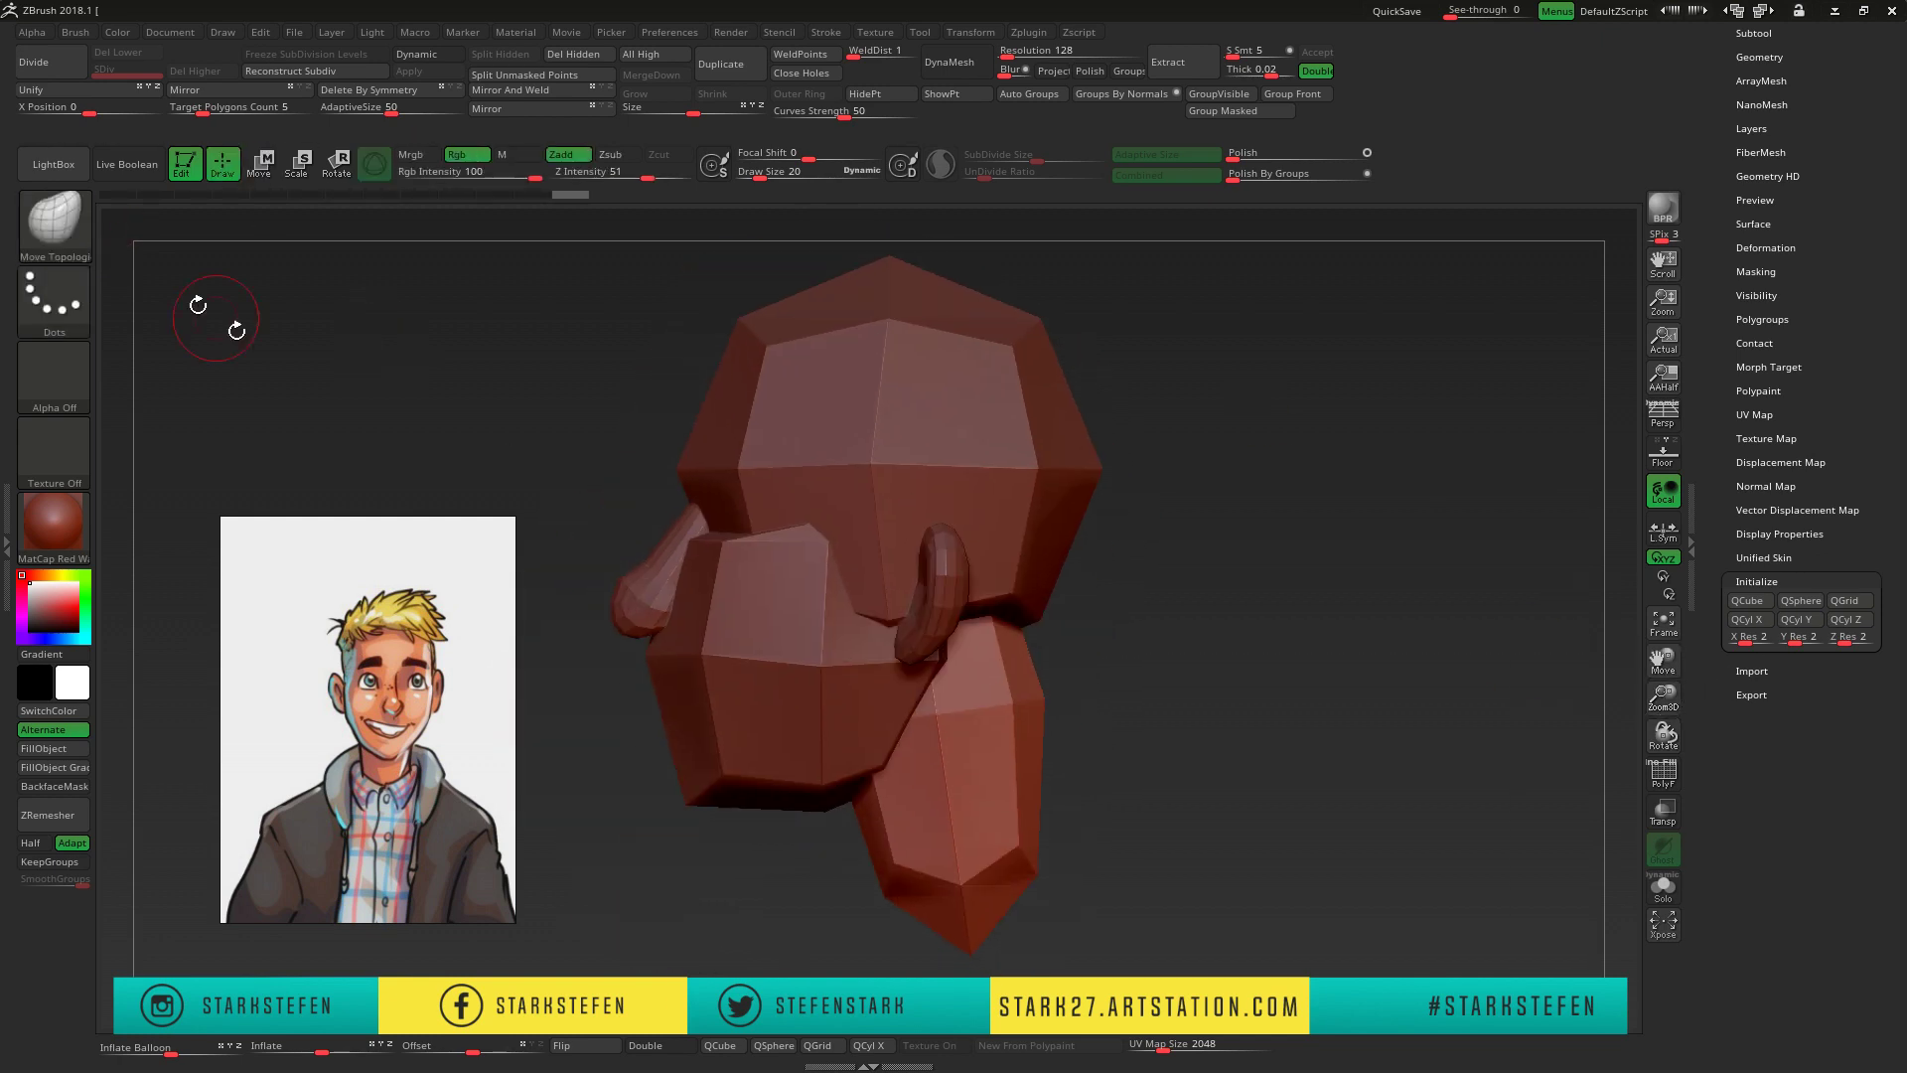
mouse_move(1031, 919)
left_mouse_down()
mouse_move(850, 593)
mouse_move(881, 863)
mouse_move(1419, 623)
left_mouse_up()
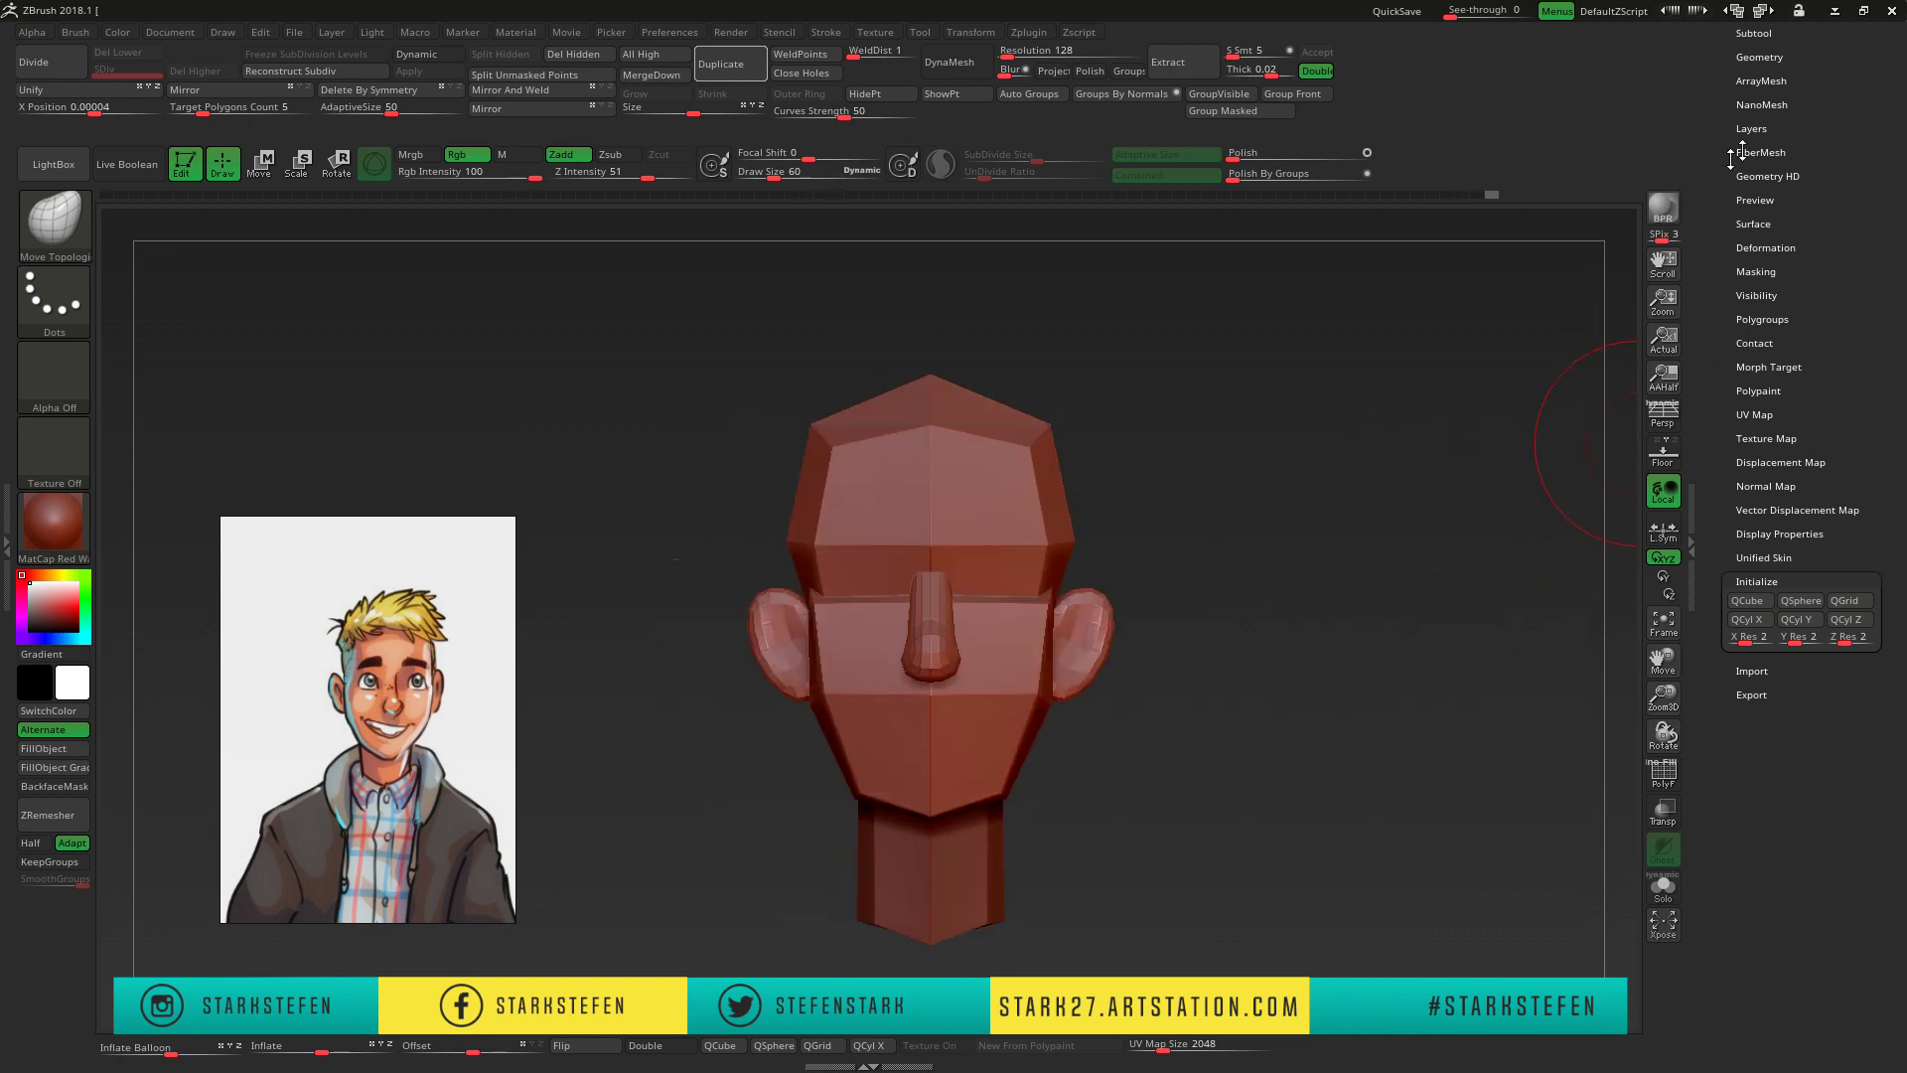
left_click(1754, 32)
left_click(1798, 333)
mouse_move(1663, 695)
left_mouse_down()
mouse_move(1641, 673)
mouse_move(1350, 651)
mouse_move(1476, 640)
mouse_move(1434, 622)
mouse_move(1232, 672)
left_mouse_up()
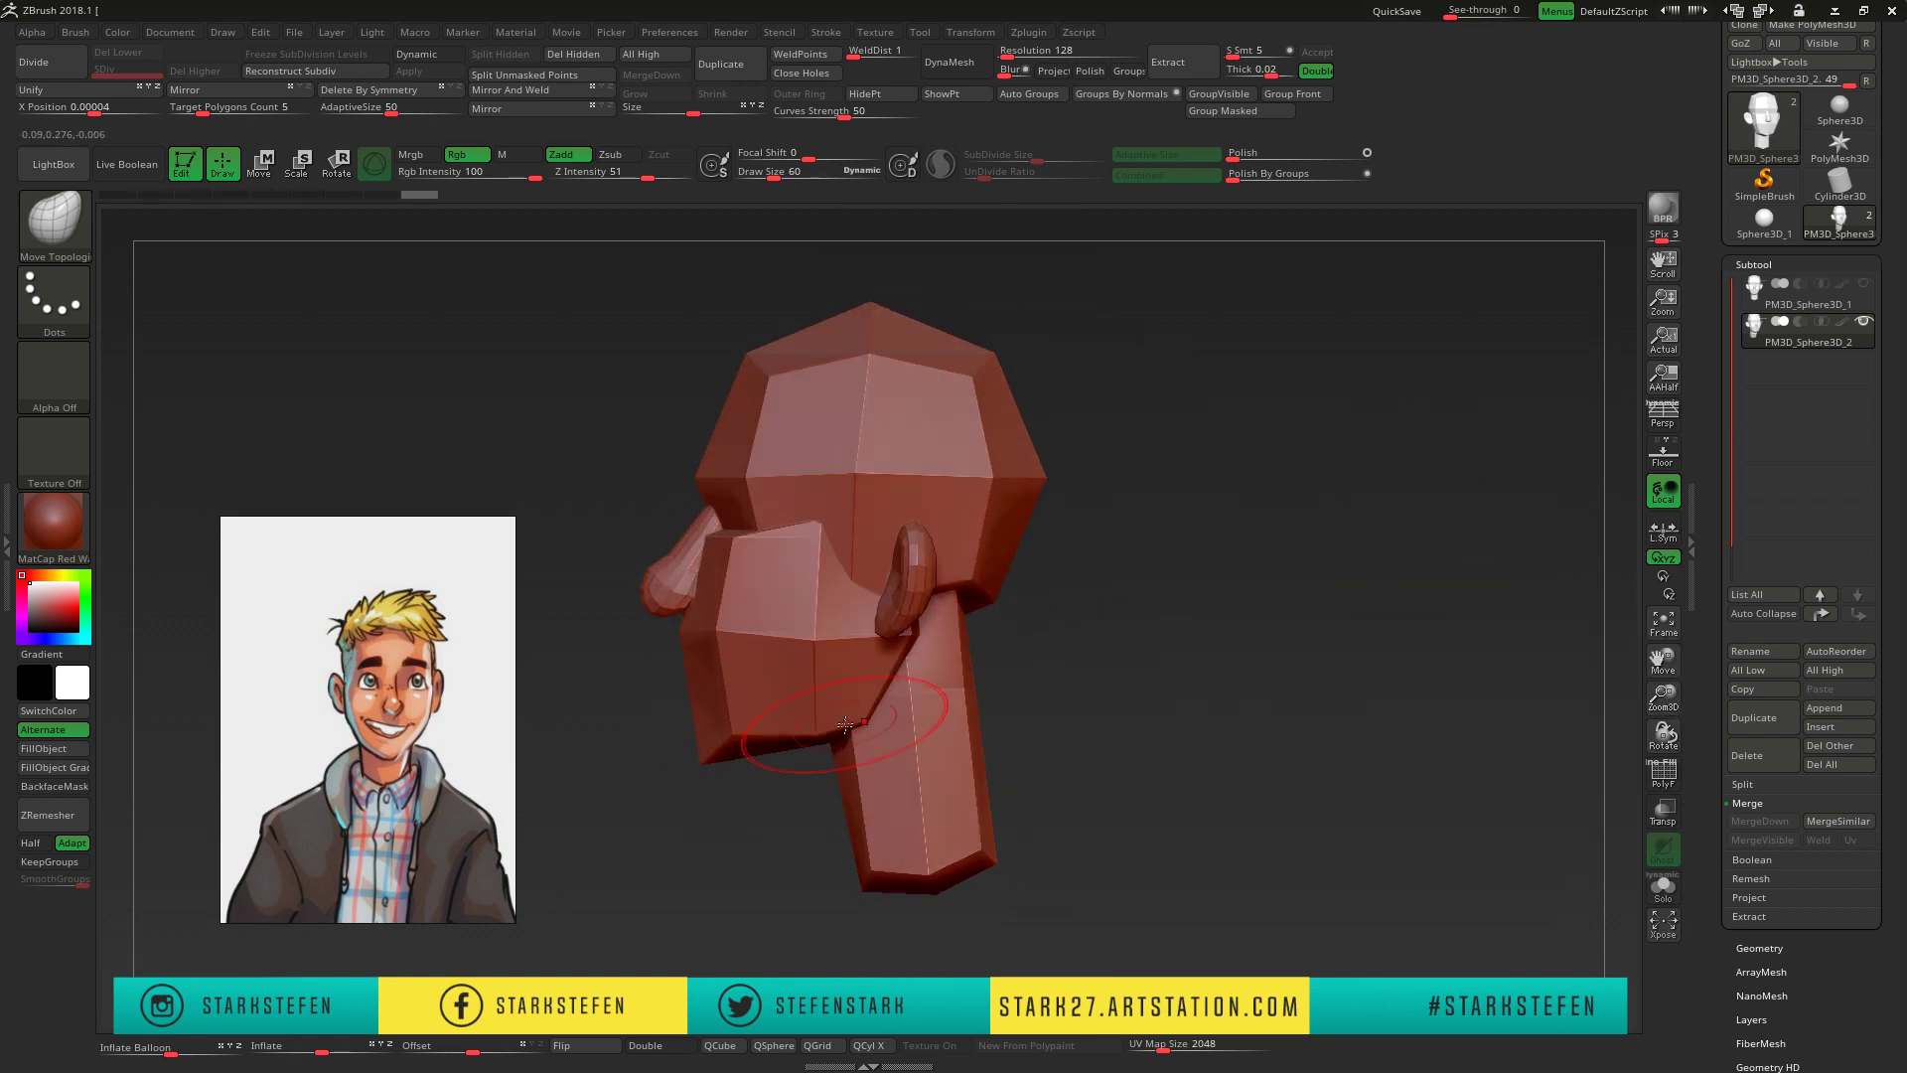
- DynaMesh the head and neck at resolution 528 and inspect the result from both sides
mouse_move(717, 747)
left_mouse_down()
mouse_move(1292, 681)
mouse_move(1075, 248)
left_mouse_up()
left_click_drag(1011, 56, 1033, 55)
left_click(948, 61)
left_click_drag(1292, 676, 1560, 682)
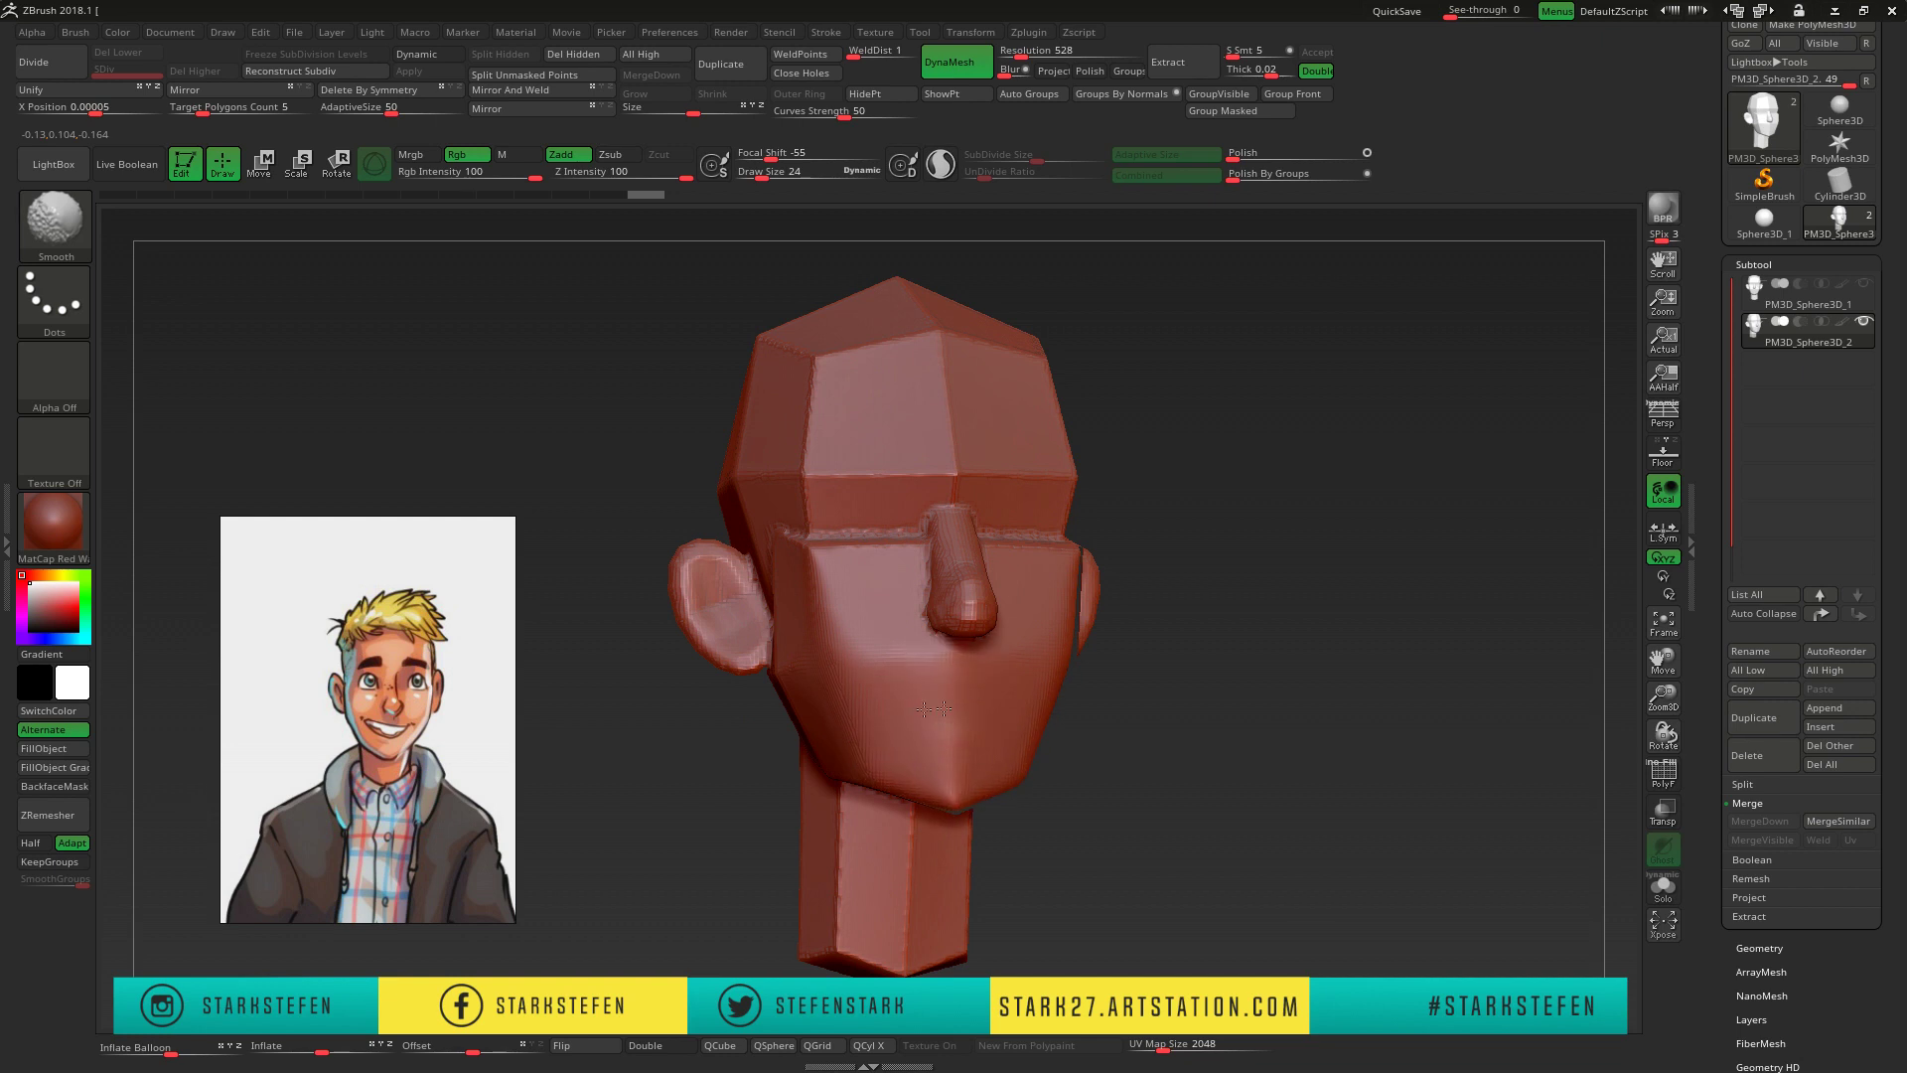
right_click_drag(932, 708, 1076, 704)
mouse_move(1080, 773)
right_mouse_down()
mouse_move(1325, 839)
mouse_move(1609, 735)
right_mouse_up()
- Apply Polish By Features from the Deformation subpalette
left_click(1767, 283)
left_click(1745, 356)
mouse_move(1391, 517)
right_mouse_down()
mouse_move(1046, 412)
mouse_move(1020, 368)
right_mouse_up()
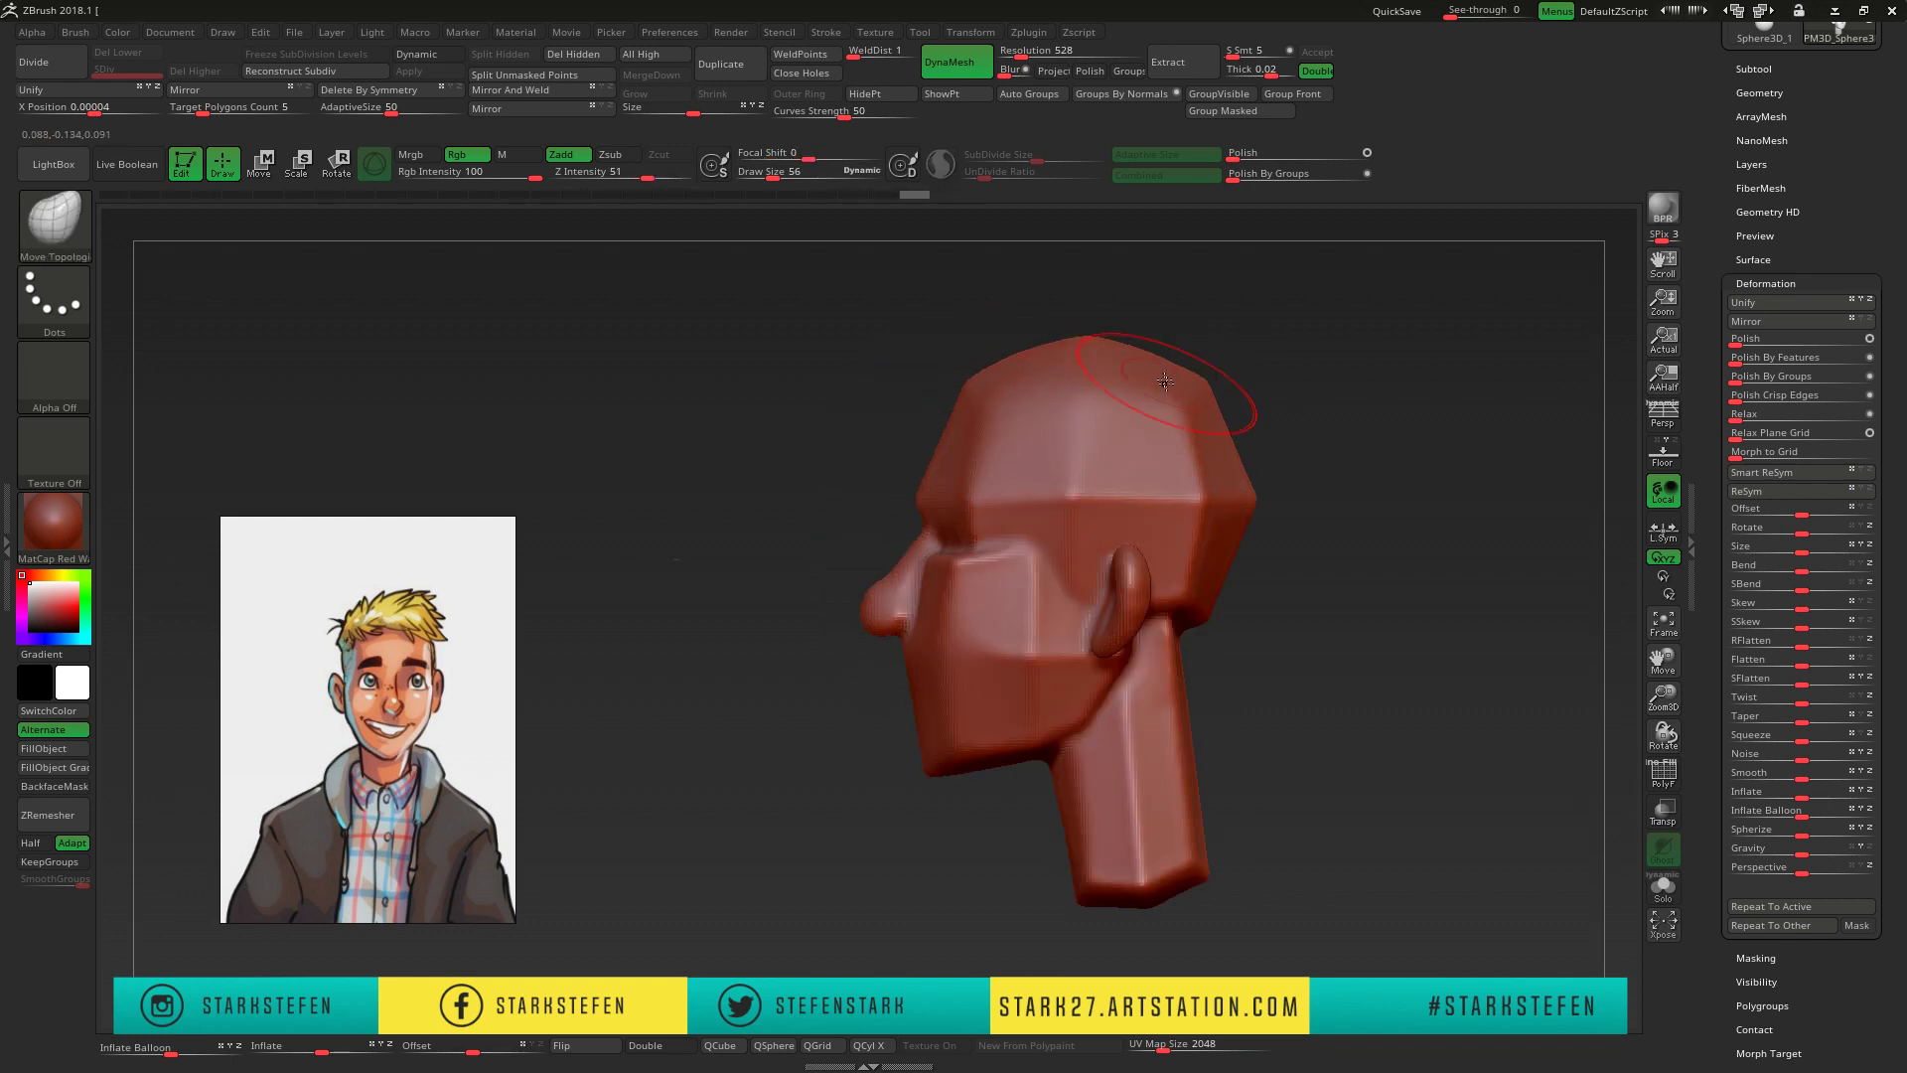
- Smooth the blocky nose, ears and neck into rounded forms while orbiting the head
right_click_drag(1220, 534, 1174, 663, "shift")
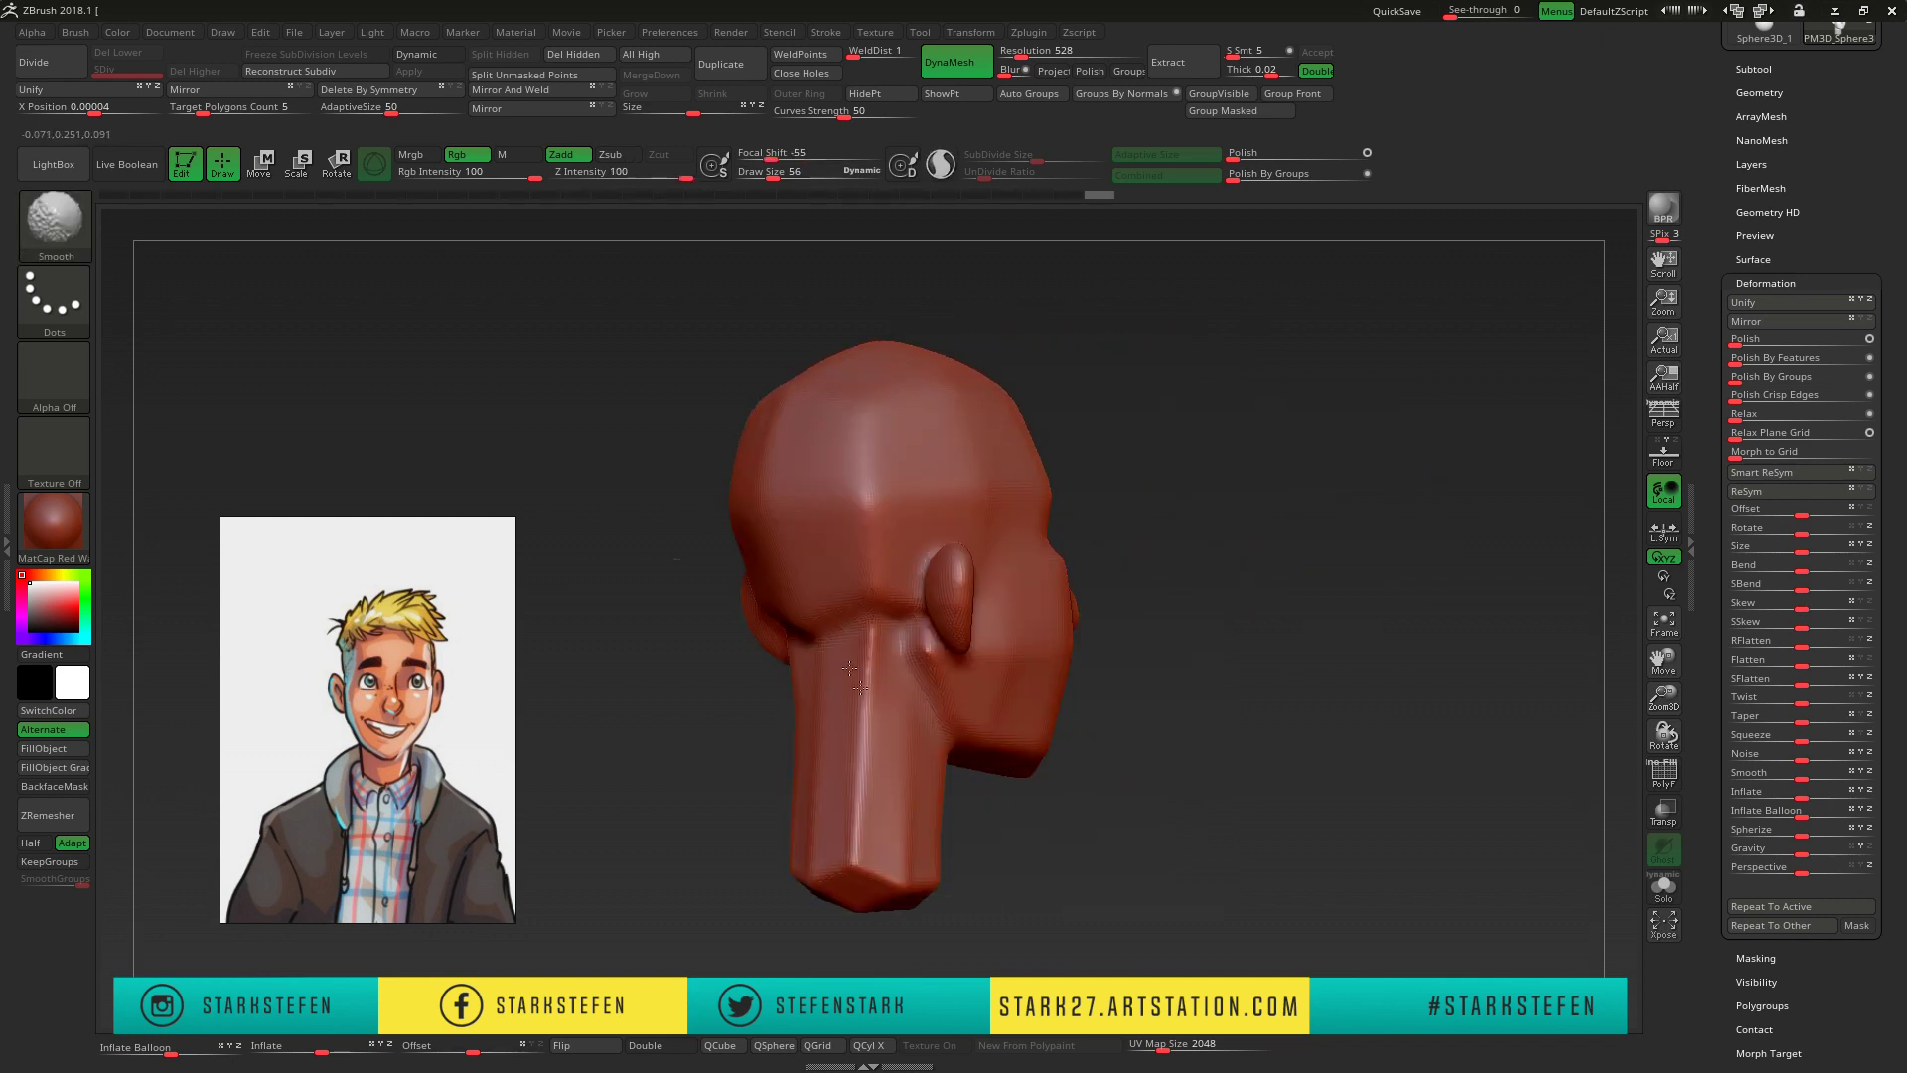
mouse_move(1174, 663)
right_mouse_down("shift")
mouse_move(1541, 639)
mouse_move(924, 492)
mouse_move(807, 504)
mouse_move(824, 564)
right_mouse_up("shift")
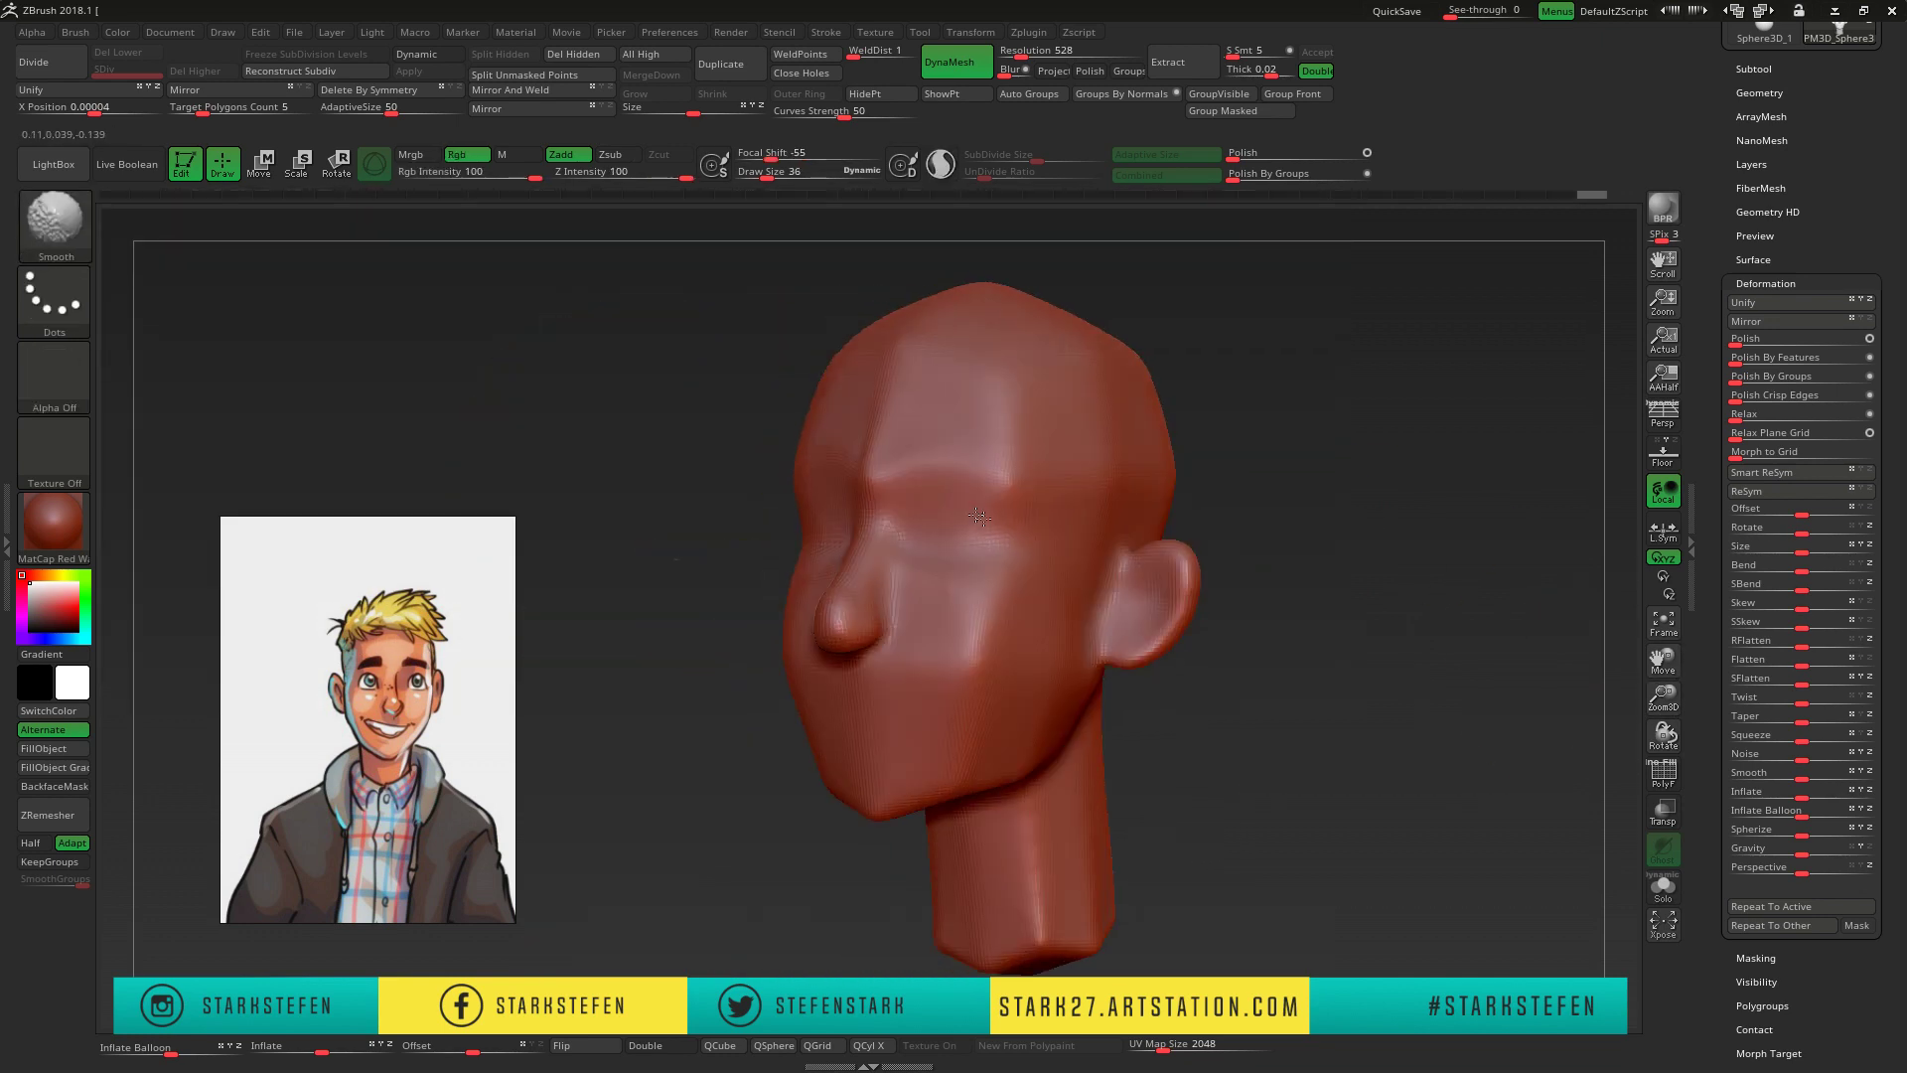
mouse_move(719, 650)
right_mouse_down()
mouse_move(1213, 391)
mouse_move(1304, 508)
mouse_move(758, 553)
mouse_move(1110, 951)
mouse_move(1060, 964)
right_mouse_up()
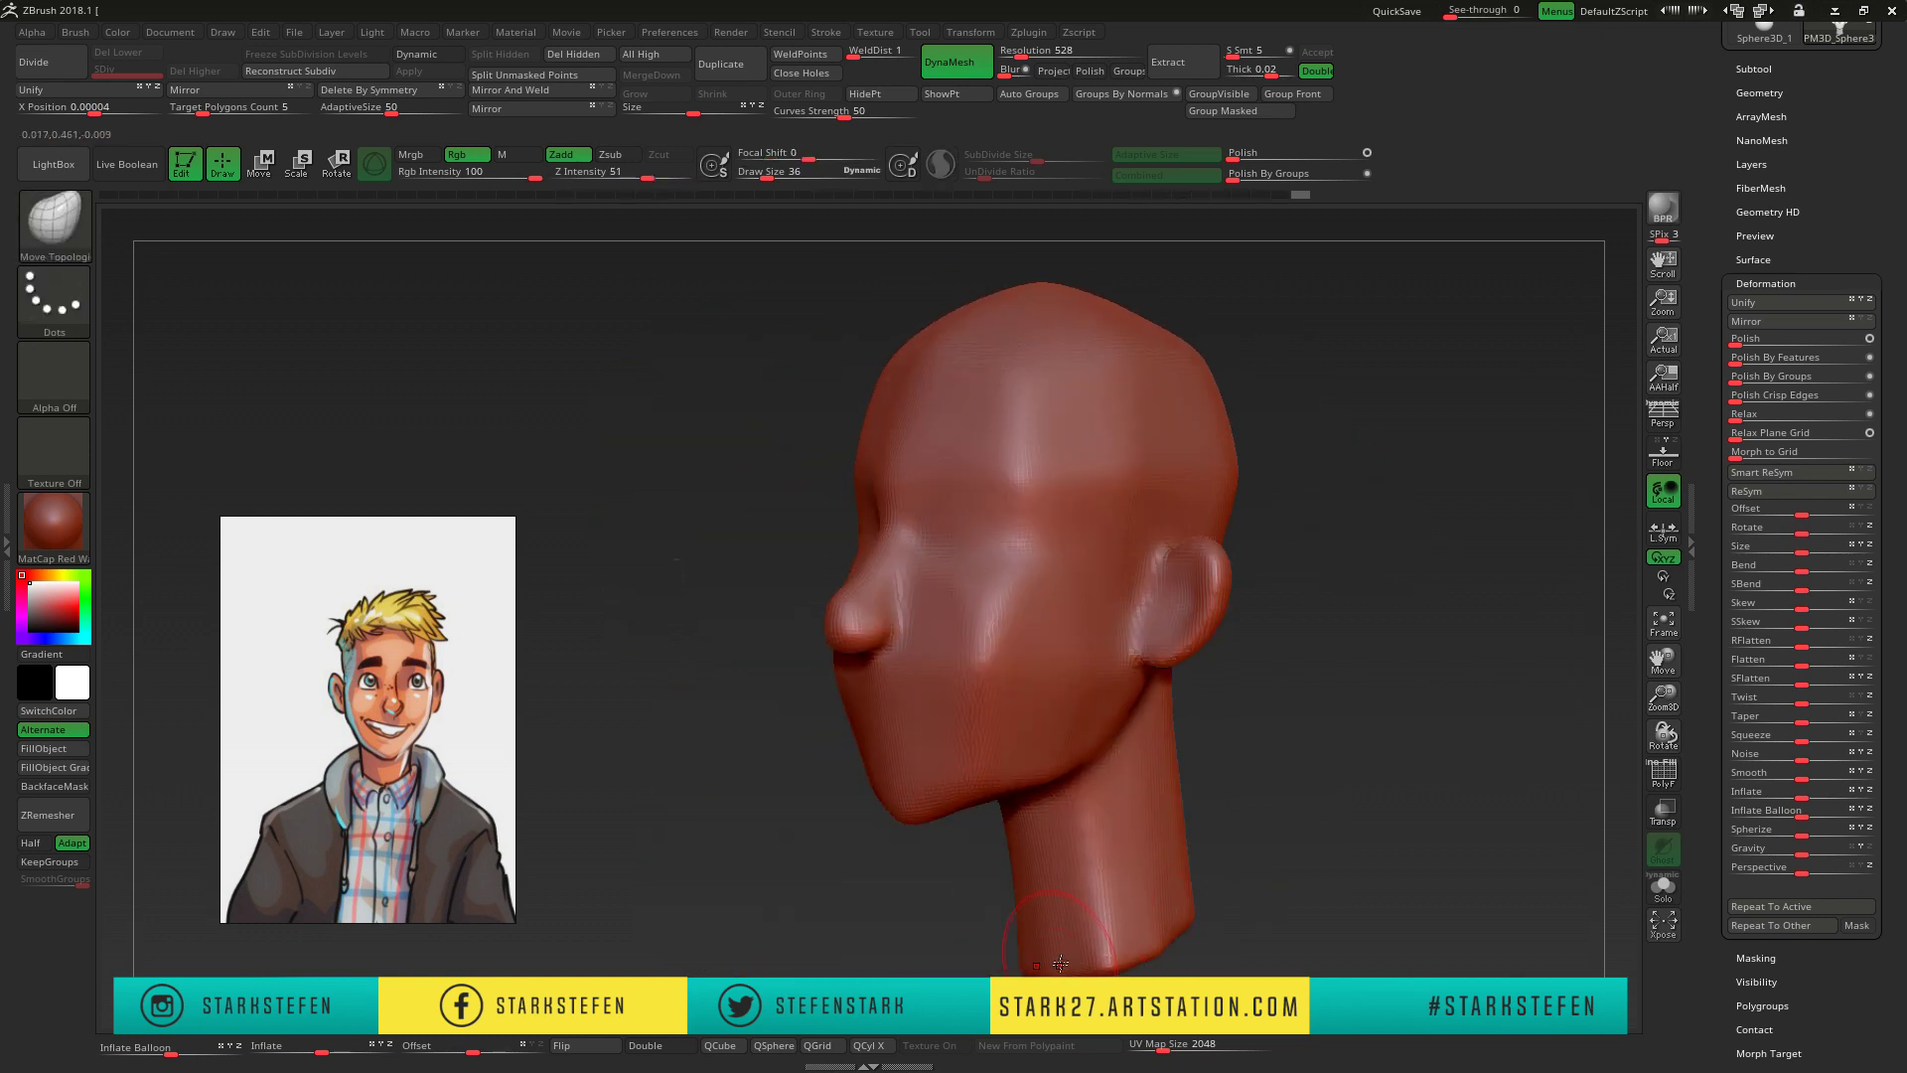
right_click_drag(1228, 886, 1226, 506)
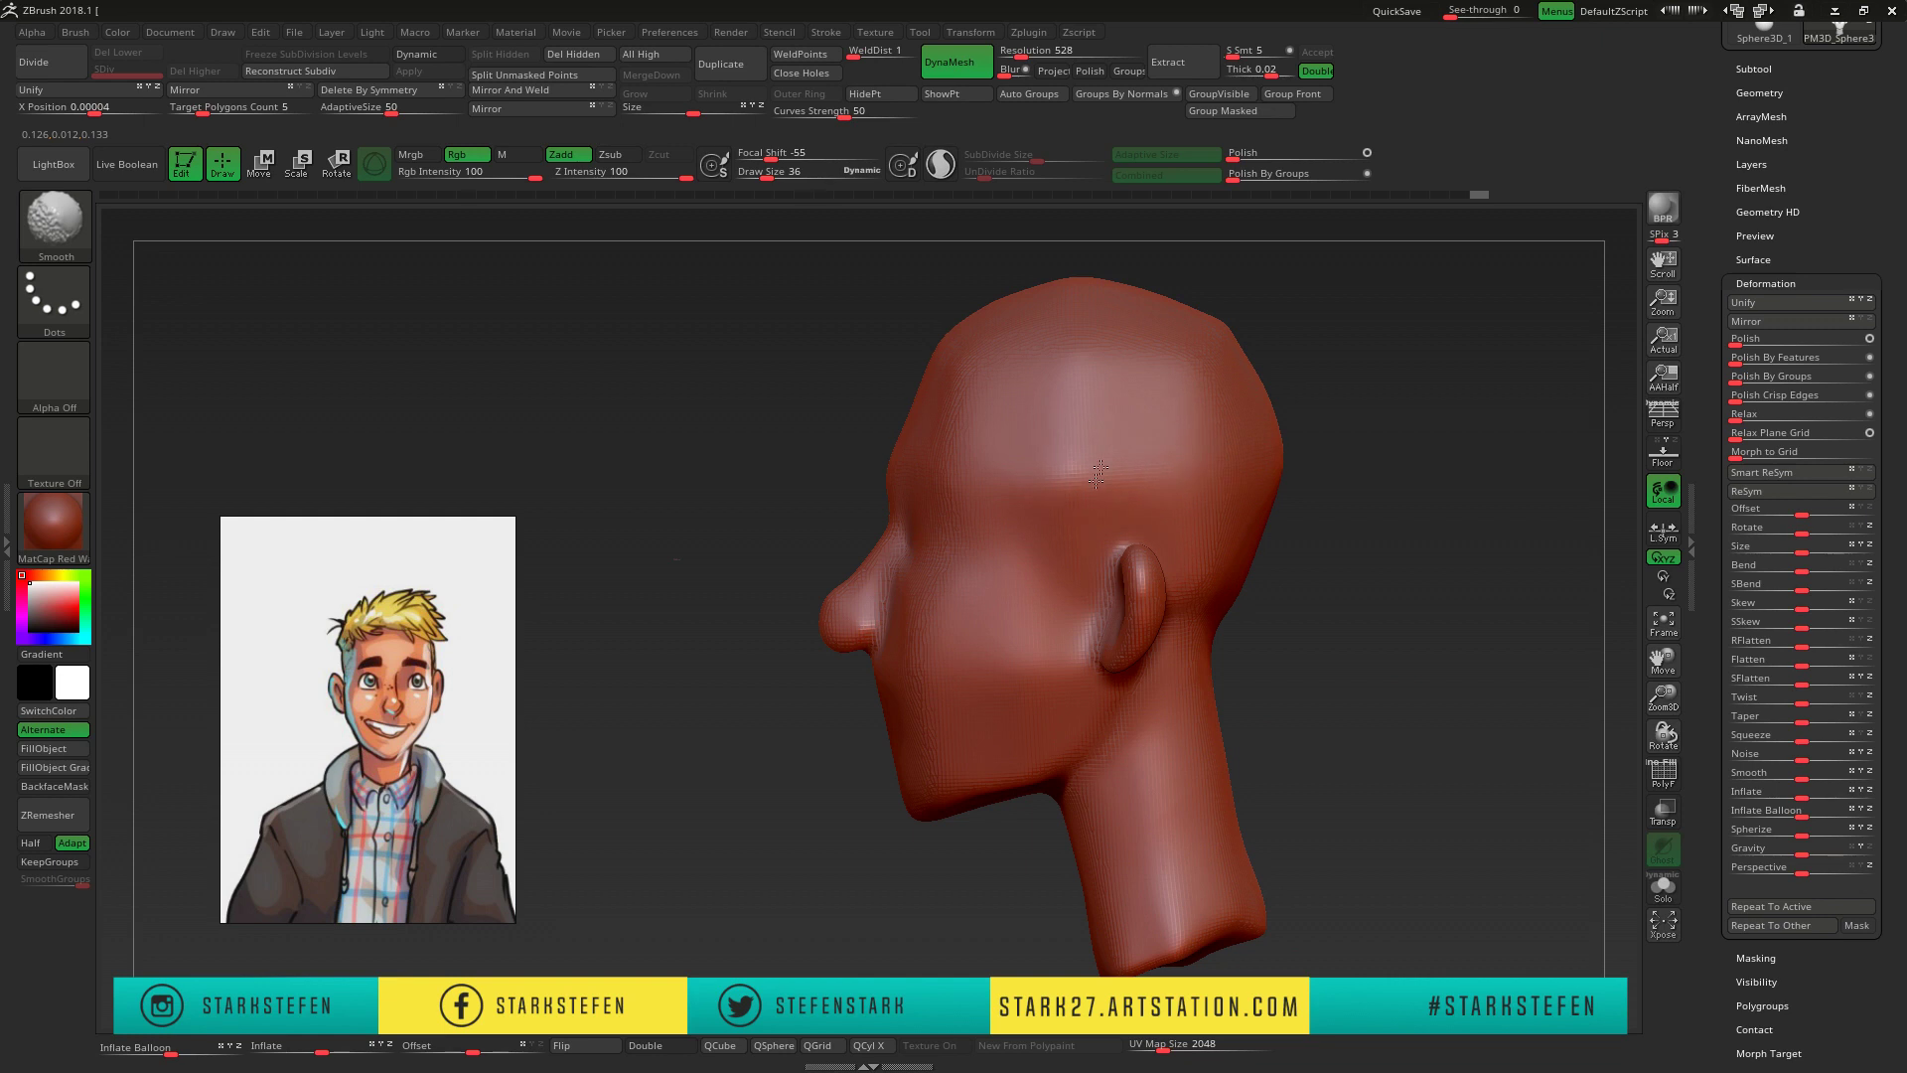
right_click_drag(1203, 325, 1039, 263)
right_click_drag(1158, 318, 314, 315)
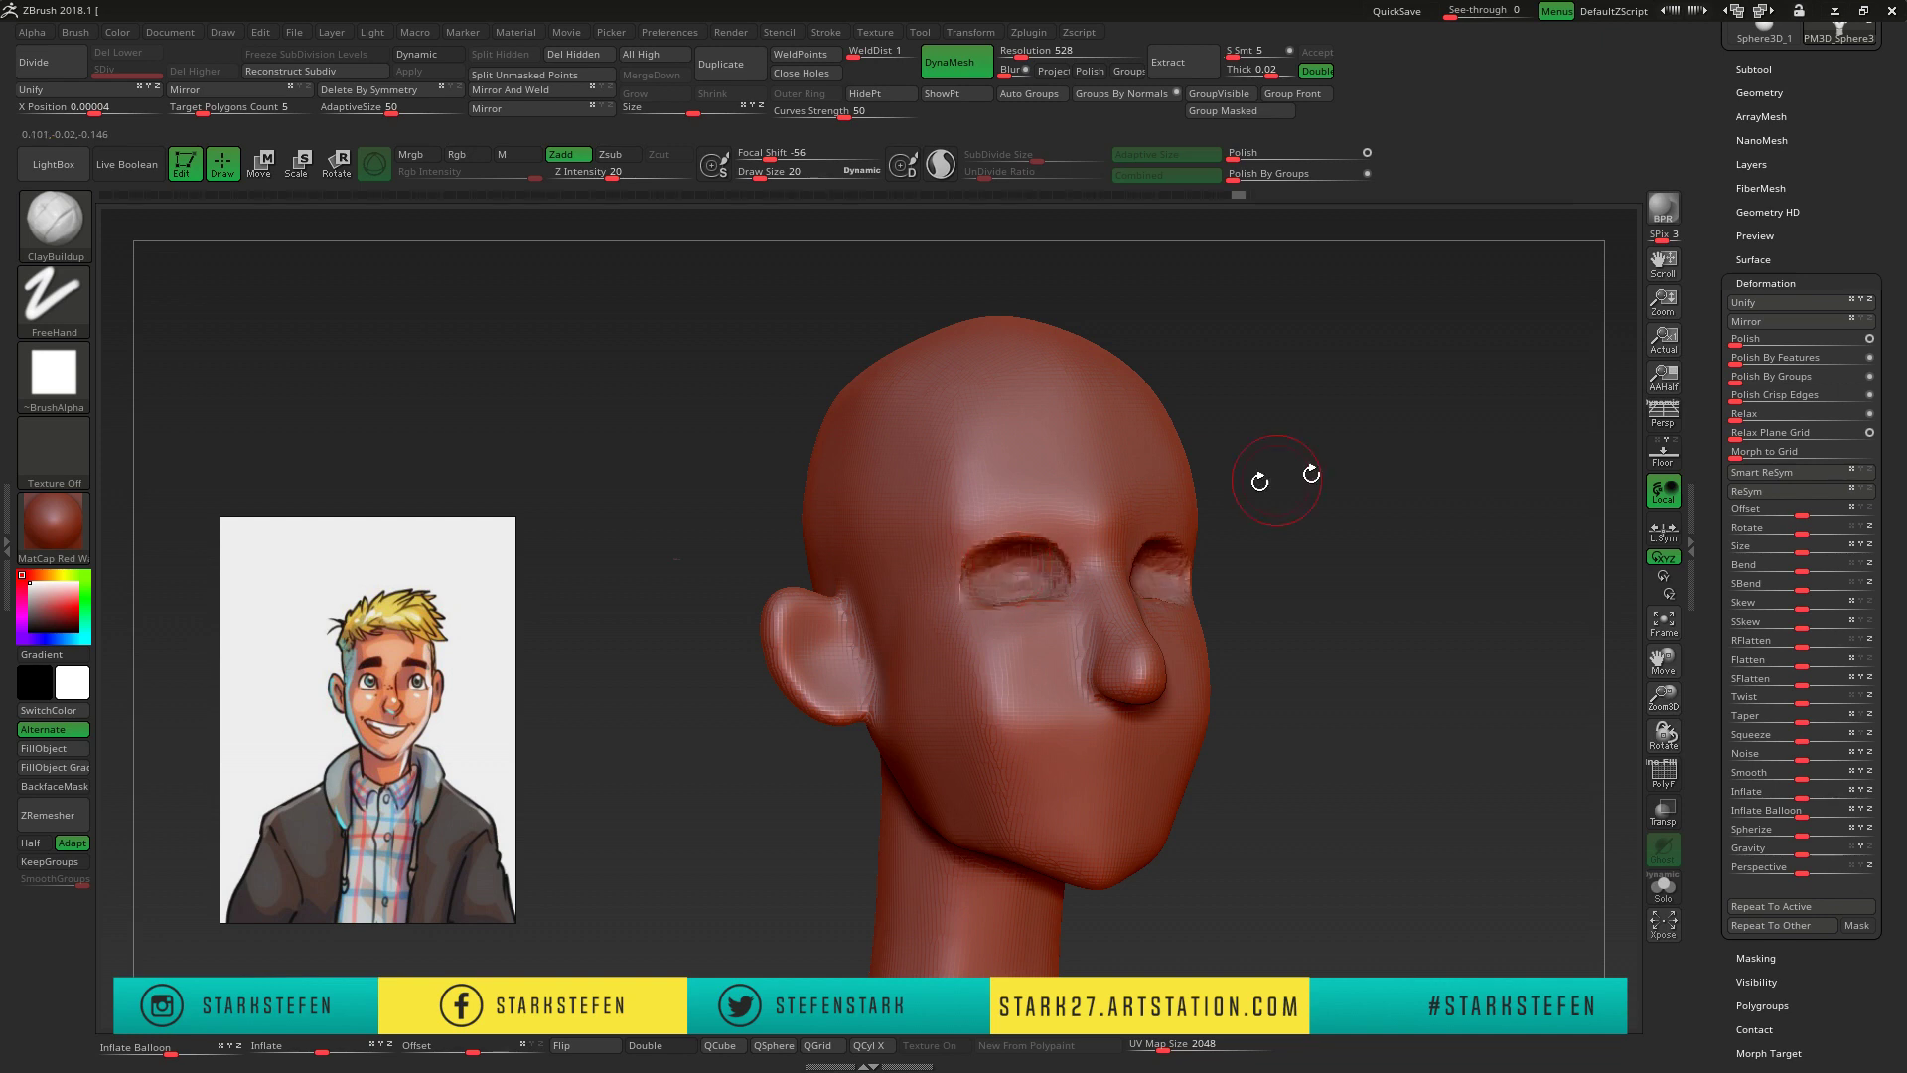
- Carve two eye sockets and a faint mouth line with ClayBuildup ZSub, smoothing the edges
right_click_drag(1277, 479, 1523, 533)
mouse_move(1061, 586)
right_mouse_down()
mouse_move(995, 598)
mouse_move(1273, 680)
right_mouse_up()
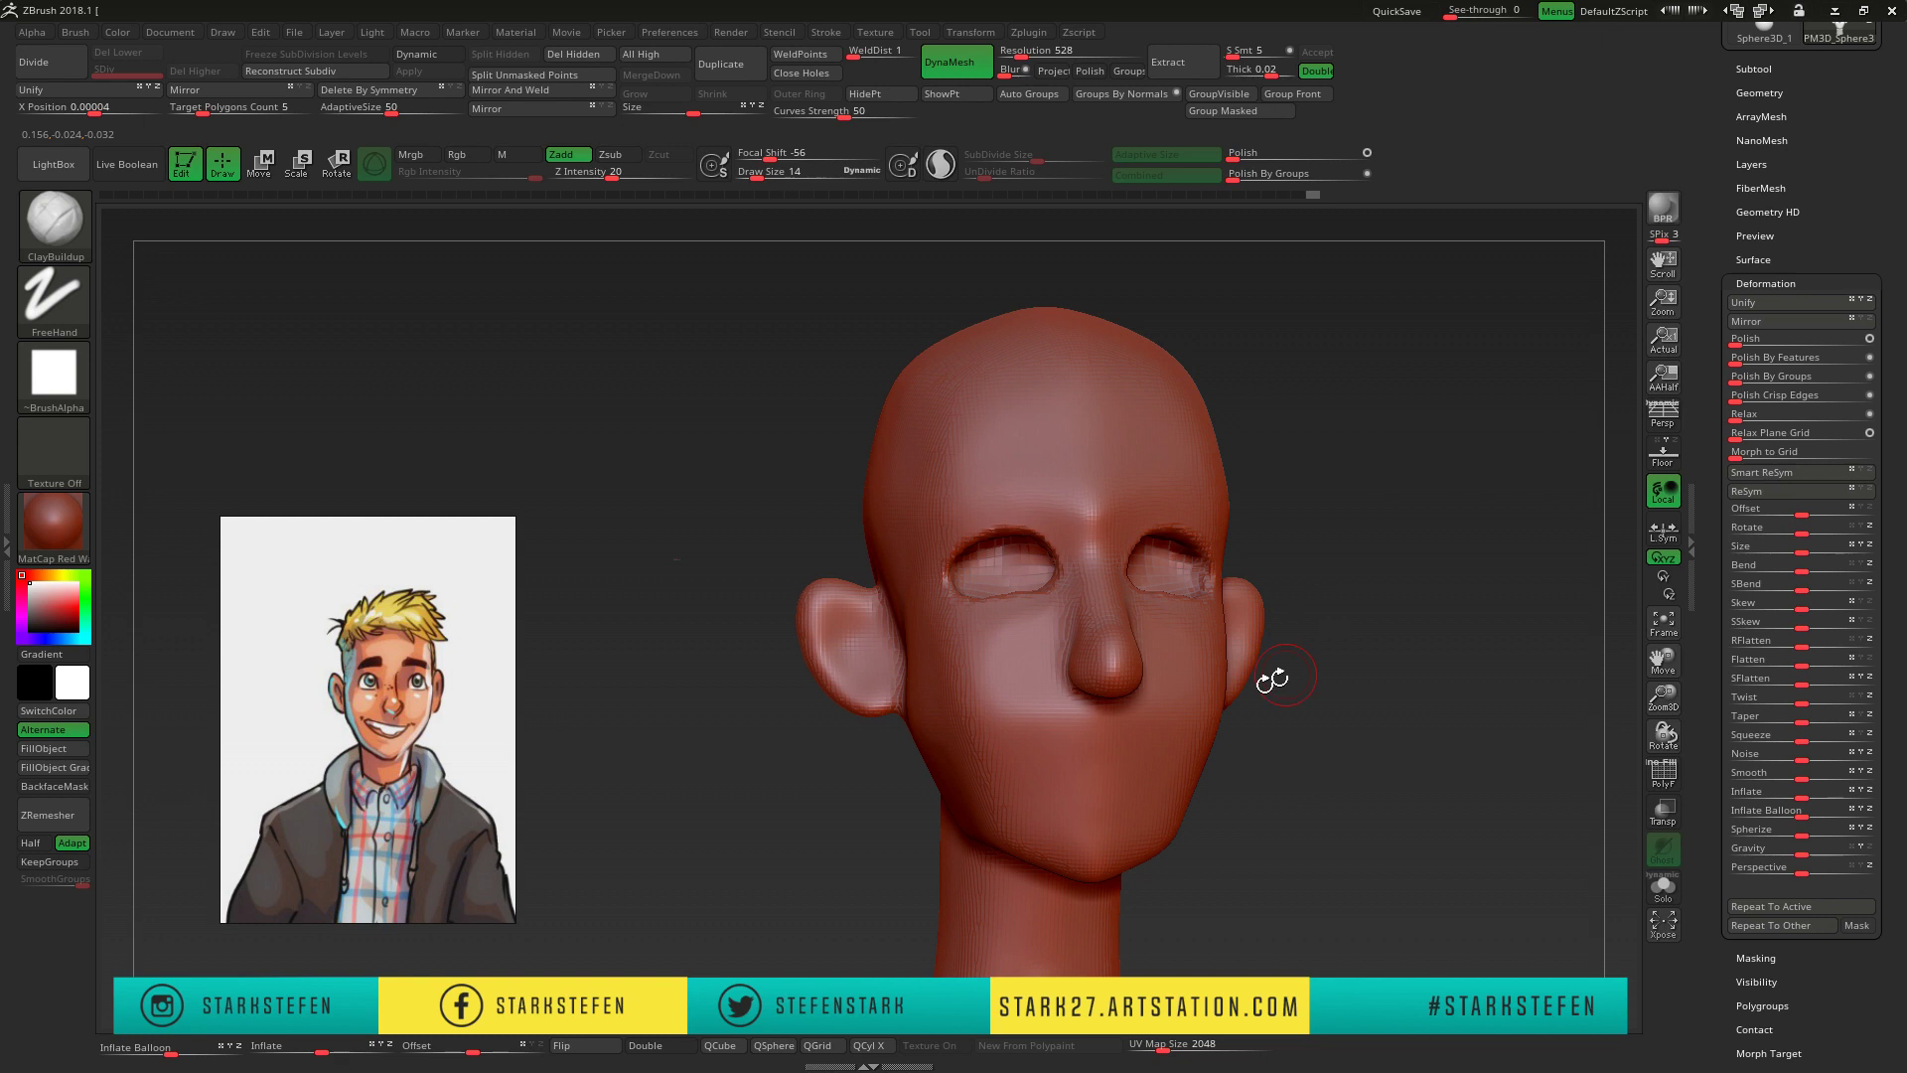
mouse_move(1071, 856)
right_mouse_down()
mouse_move(1072, 894)
mouse_move(1295, 775)
right_mouse_up()
mouse_move(1141, 824)
right_mouse_down()
mouse_move(1192, 854)
mouse_move(1157, 879)
mouse_move(1242, 865)
mouse_move(1190, 734)
mouse_move(1403, 755)
right_mouse_up()
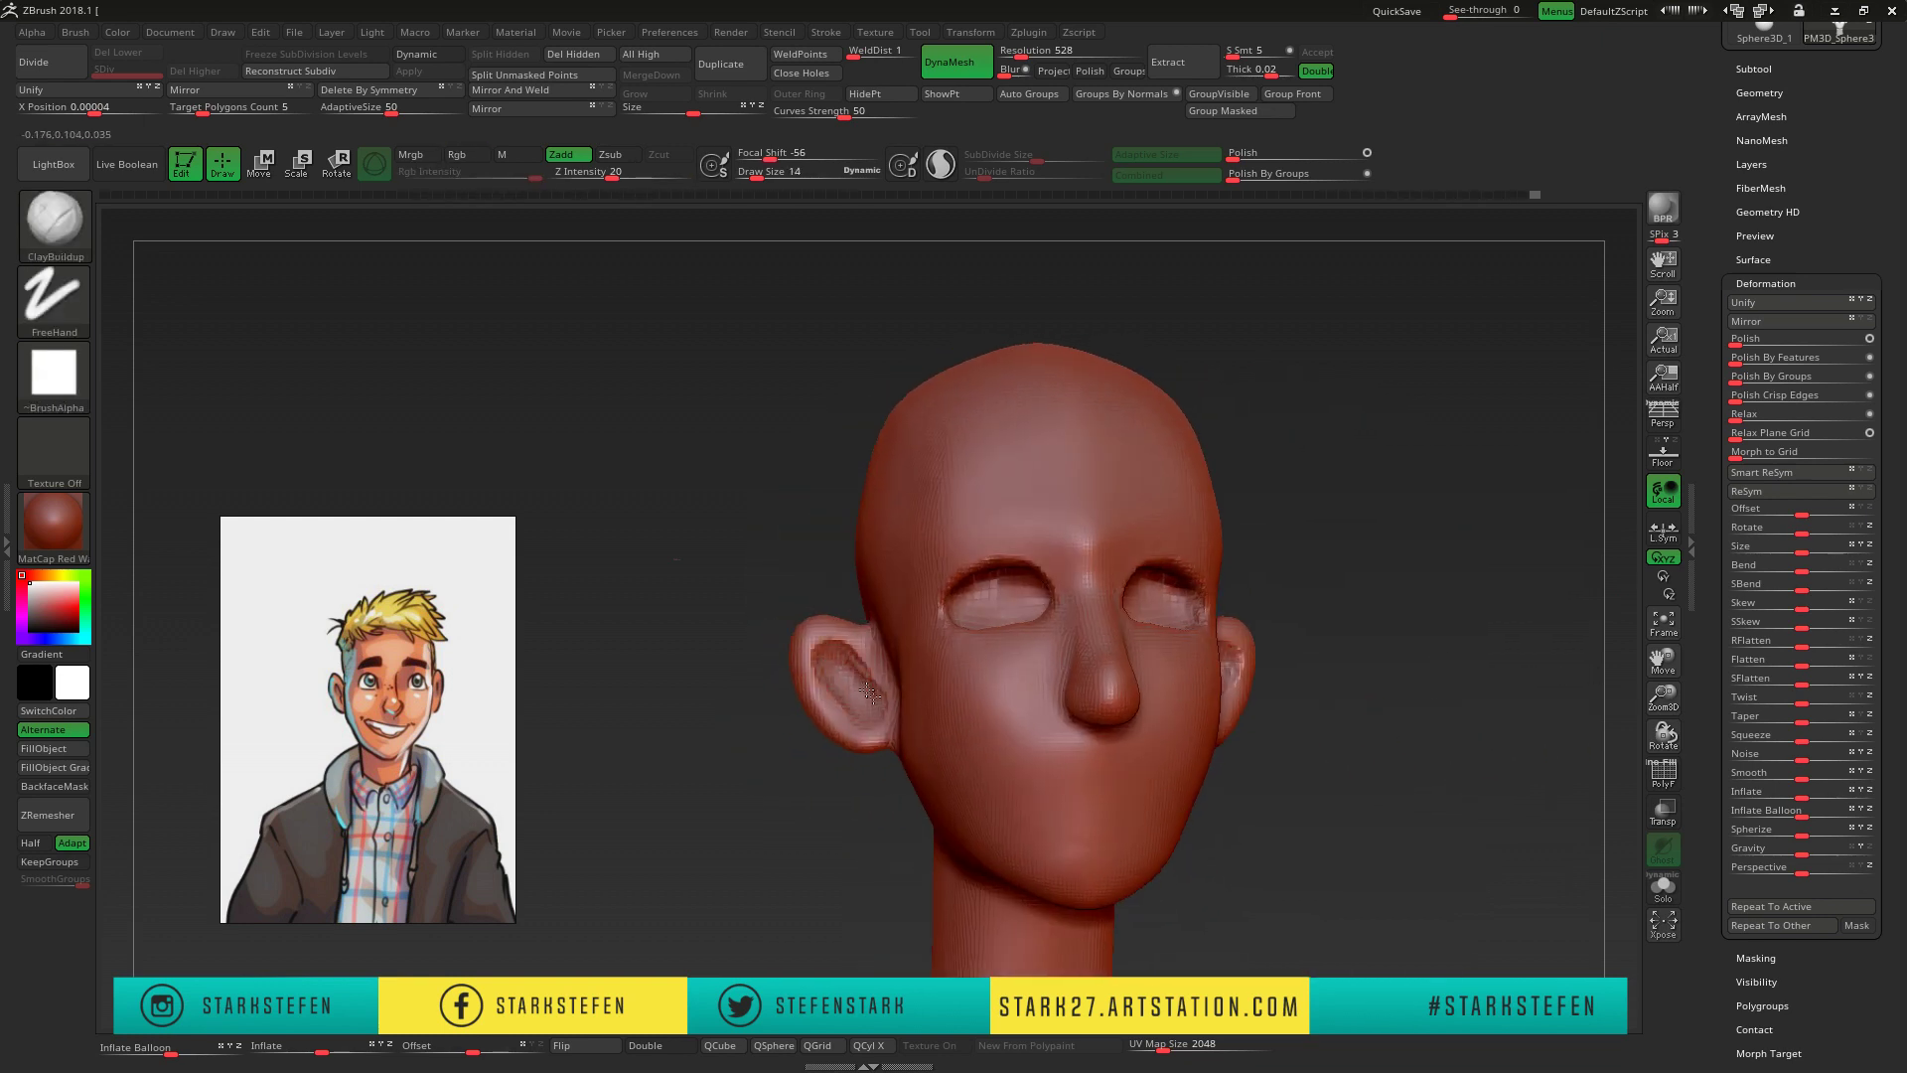
mouse_move(869, 692)
right_mouse_down()
mouse_move(1664, 644)
mouse_move(1456, 690)
right_mouse_up()
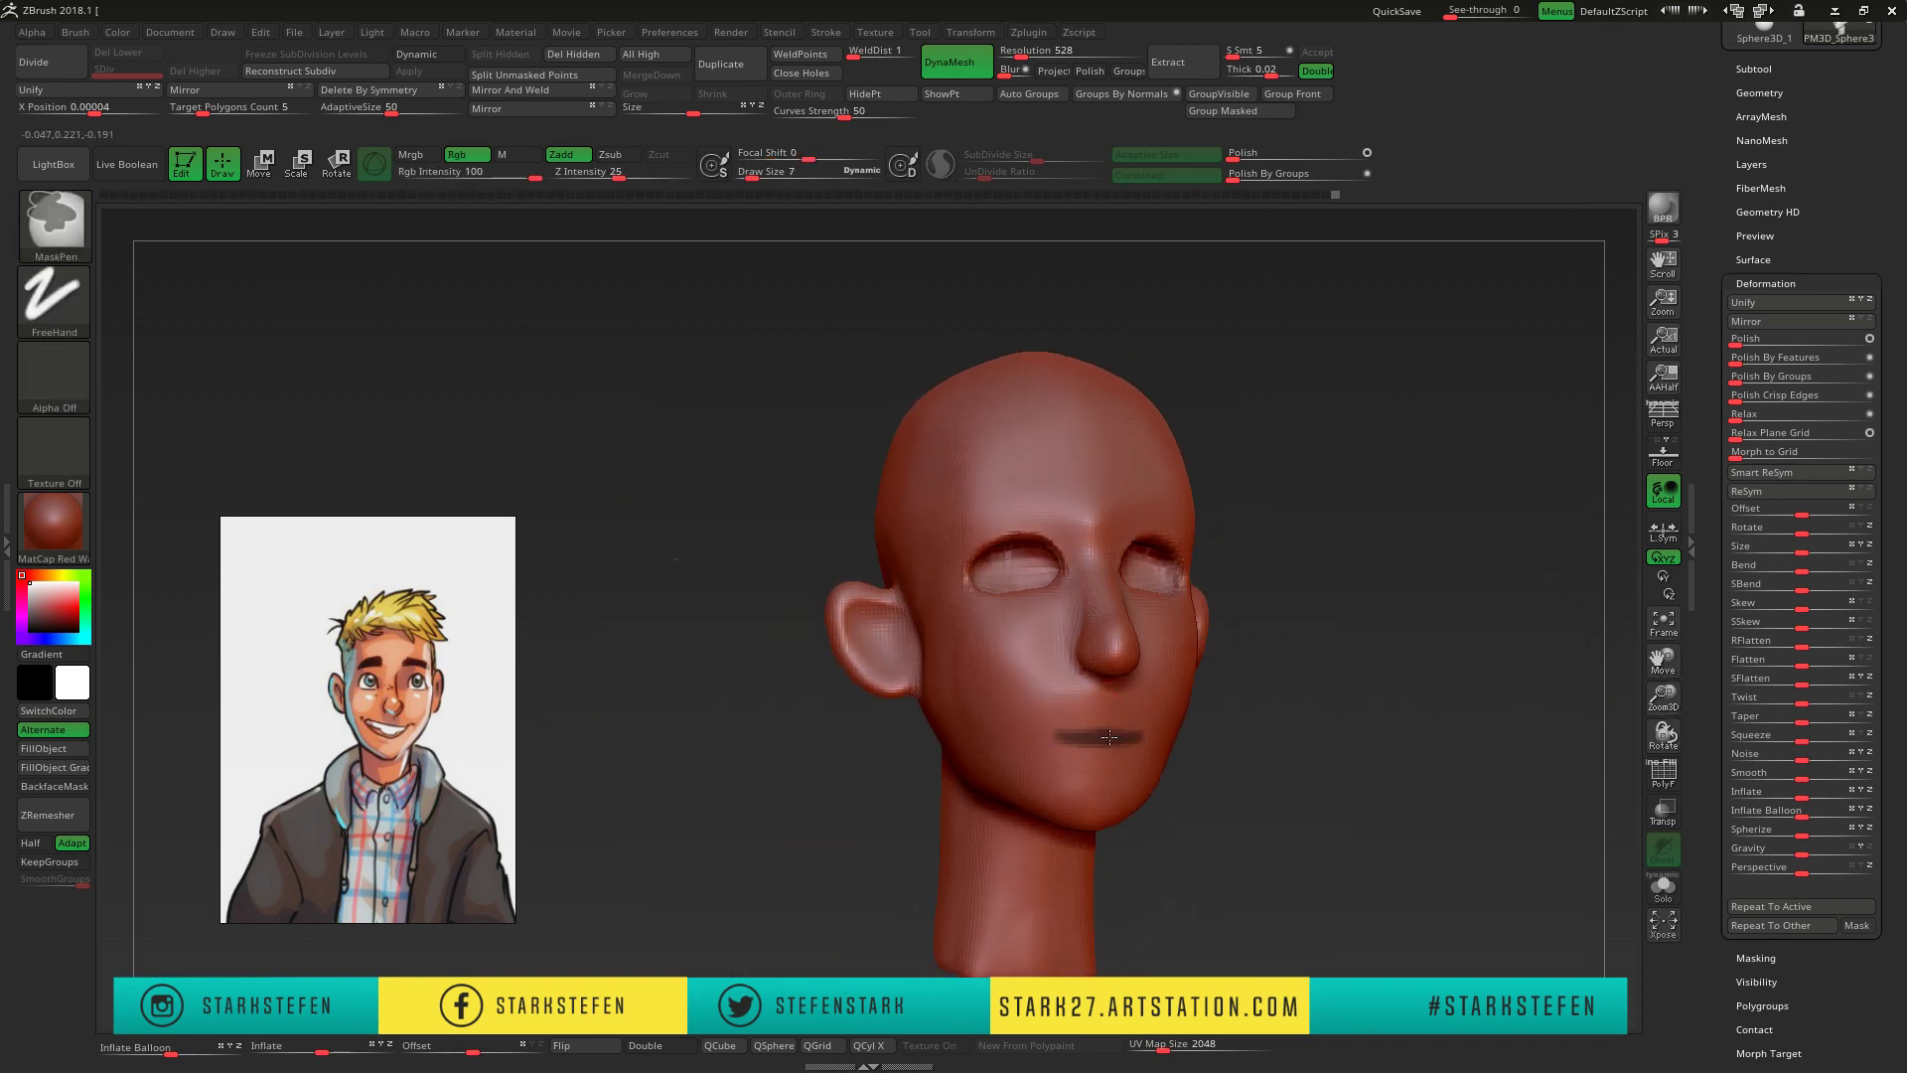
- Reshape the mouth area below the nose with the Transpose Move gizmo
right_click_drag(1081, 760, 974, 735)
key("w")
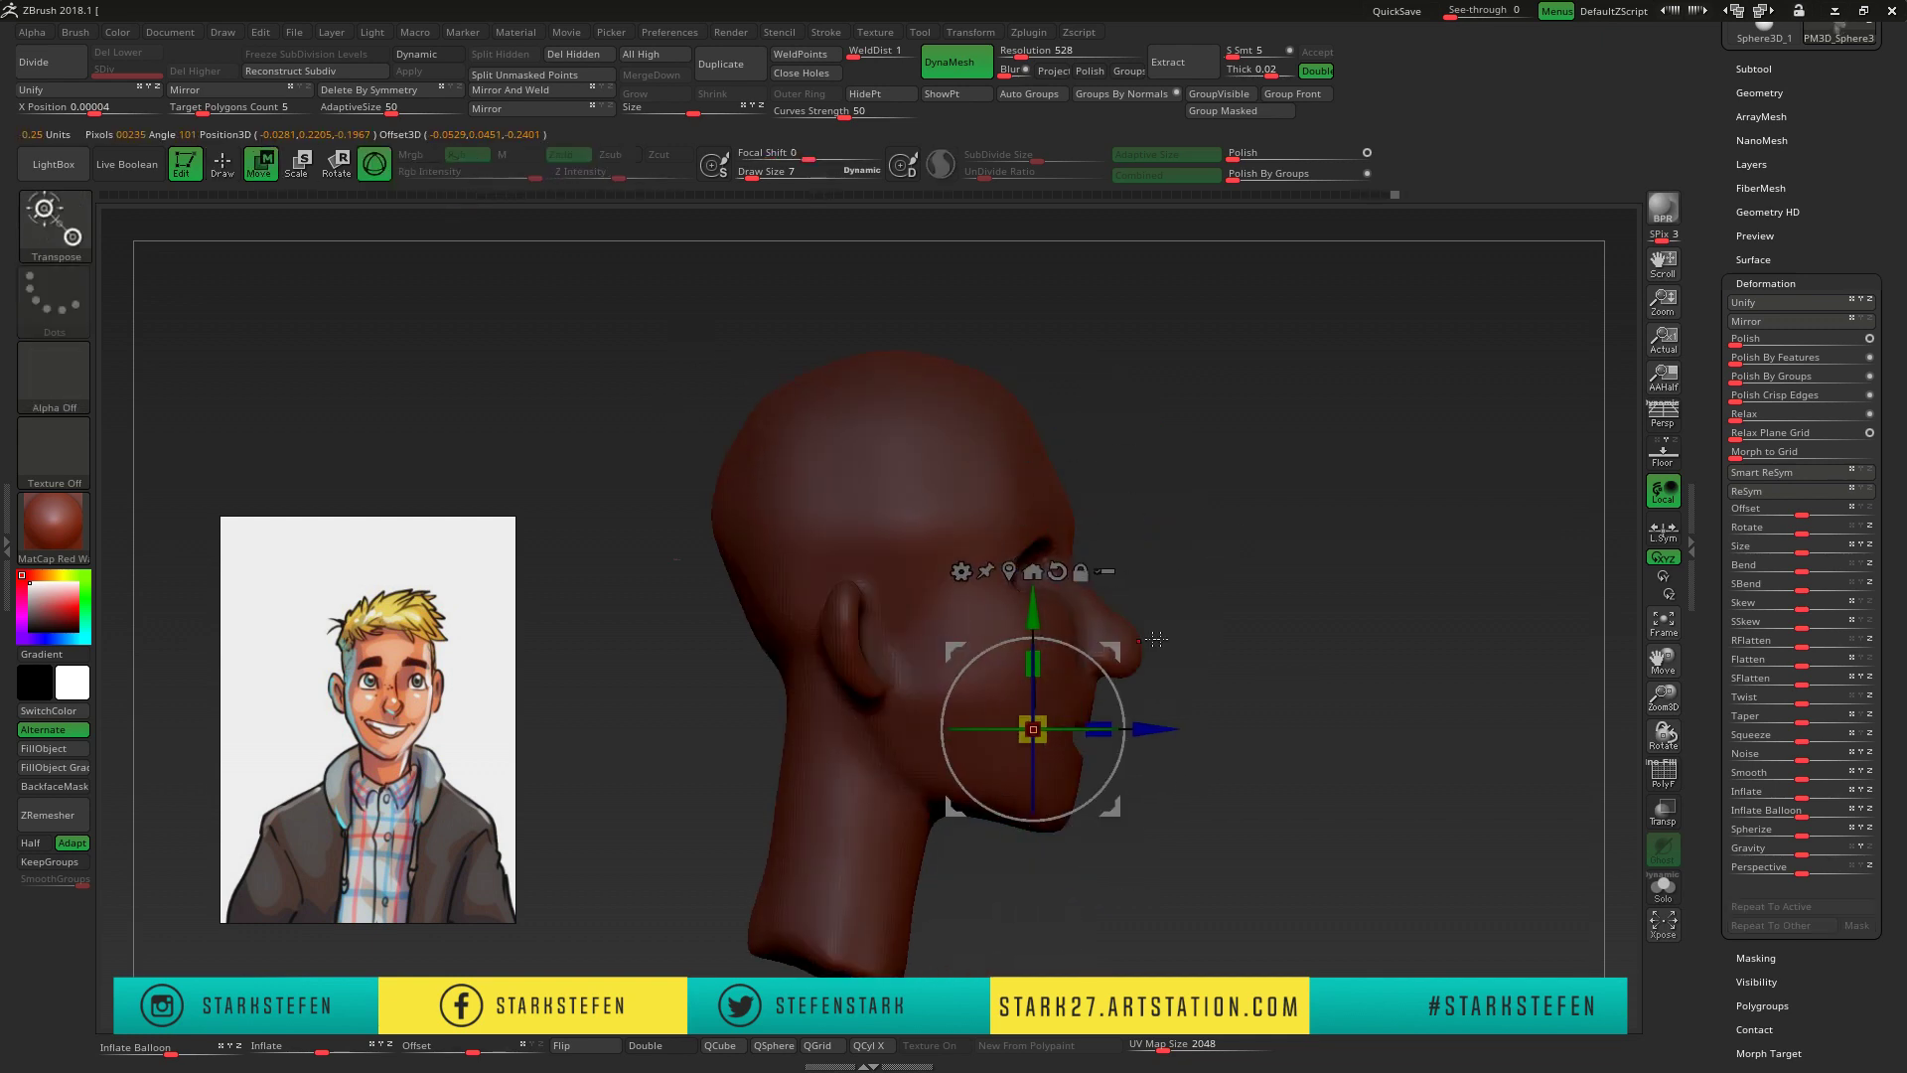
right_click_drag(1167, 641, 319, 215, "shift")
key("q")
mouse_move(1292, 596)
right_mouse_down()
mouse_move(1143, 596)
mouse_move(1457, 724)
mouse_move(1088, 747)
mouse_move(1041, 605)
mouse_move(1375, 497)
mouse_move(1032, 527)
right_mouse_up()
- Build up the smiling lips with ClayBuildup and smooth away the forehead strokes
key("b")
key("c")
key("b")
key("ctrl")
left_click_drag(1041, 489, 1103, 497, "shift")
mouse_move(1324, 460)
right_mouse_down()
mouse_move(1354, 545)
mouse_move(1549, 616)
right_mouse_up()
mouse_move(1664, 695)
right_mouse_down()
mouse_move(1440, 646)
mouse_move(1283, 732)
right_mouse_up()
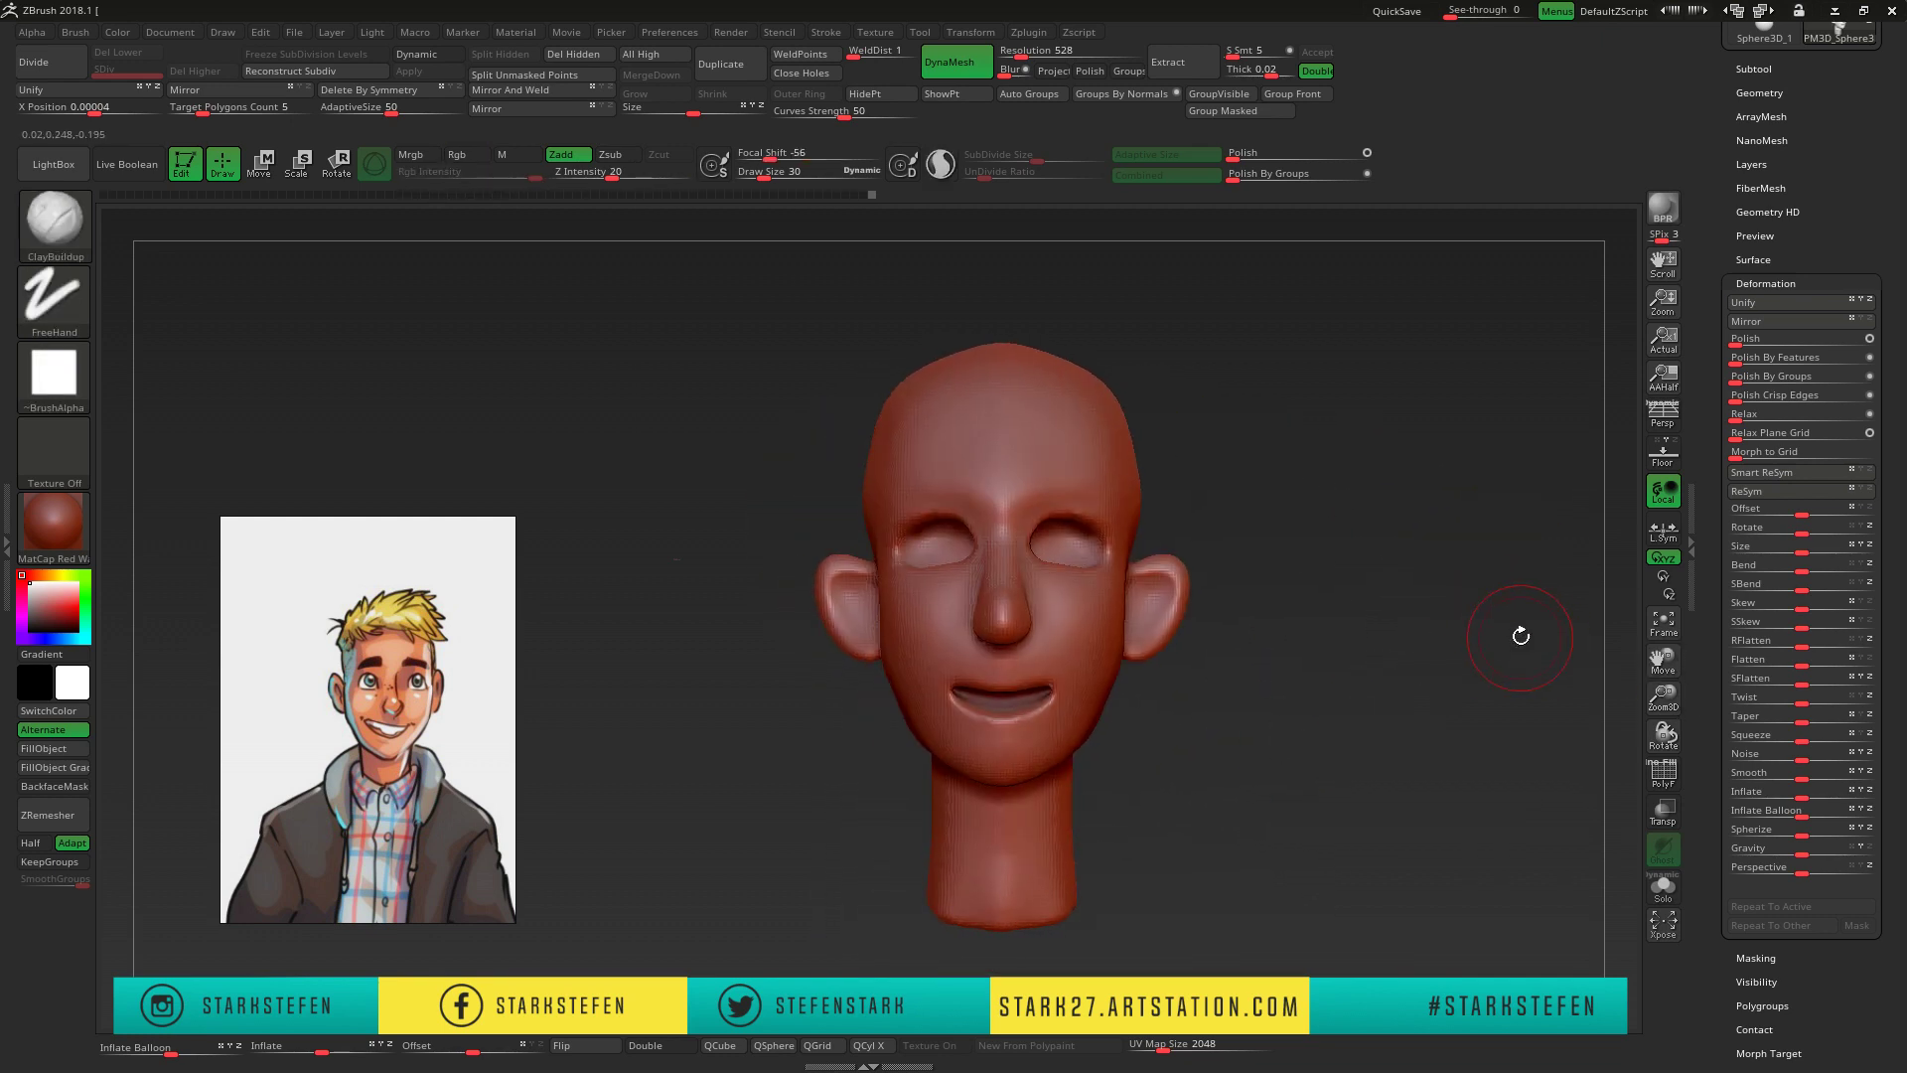
key("shift+f")
right_click_drag(1444, 748, 1408, 575)
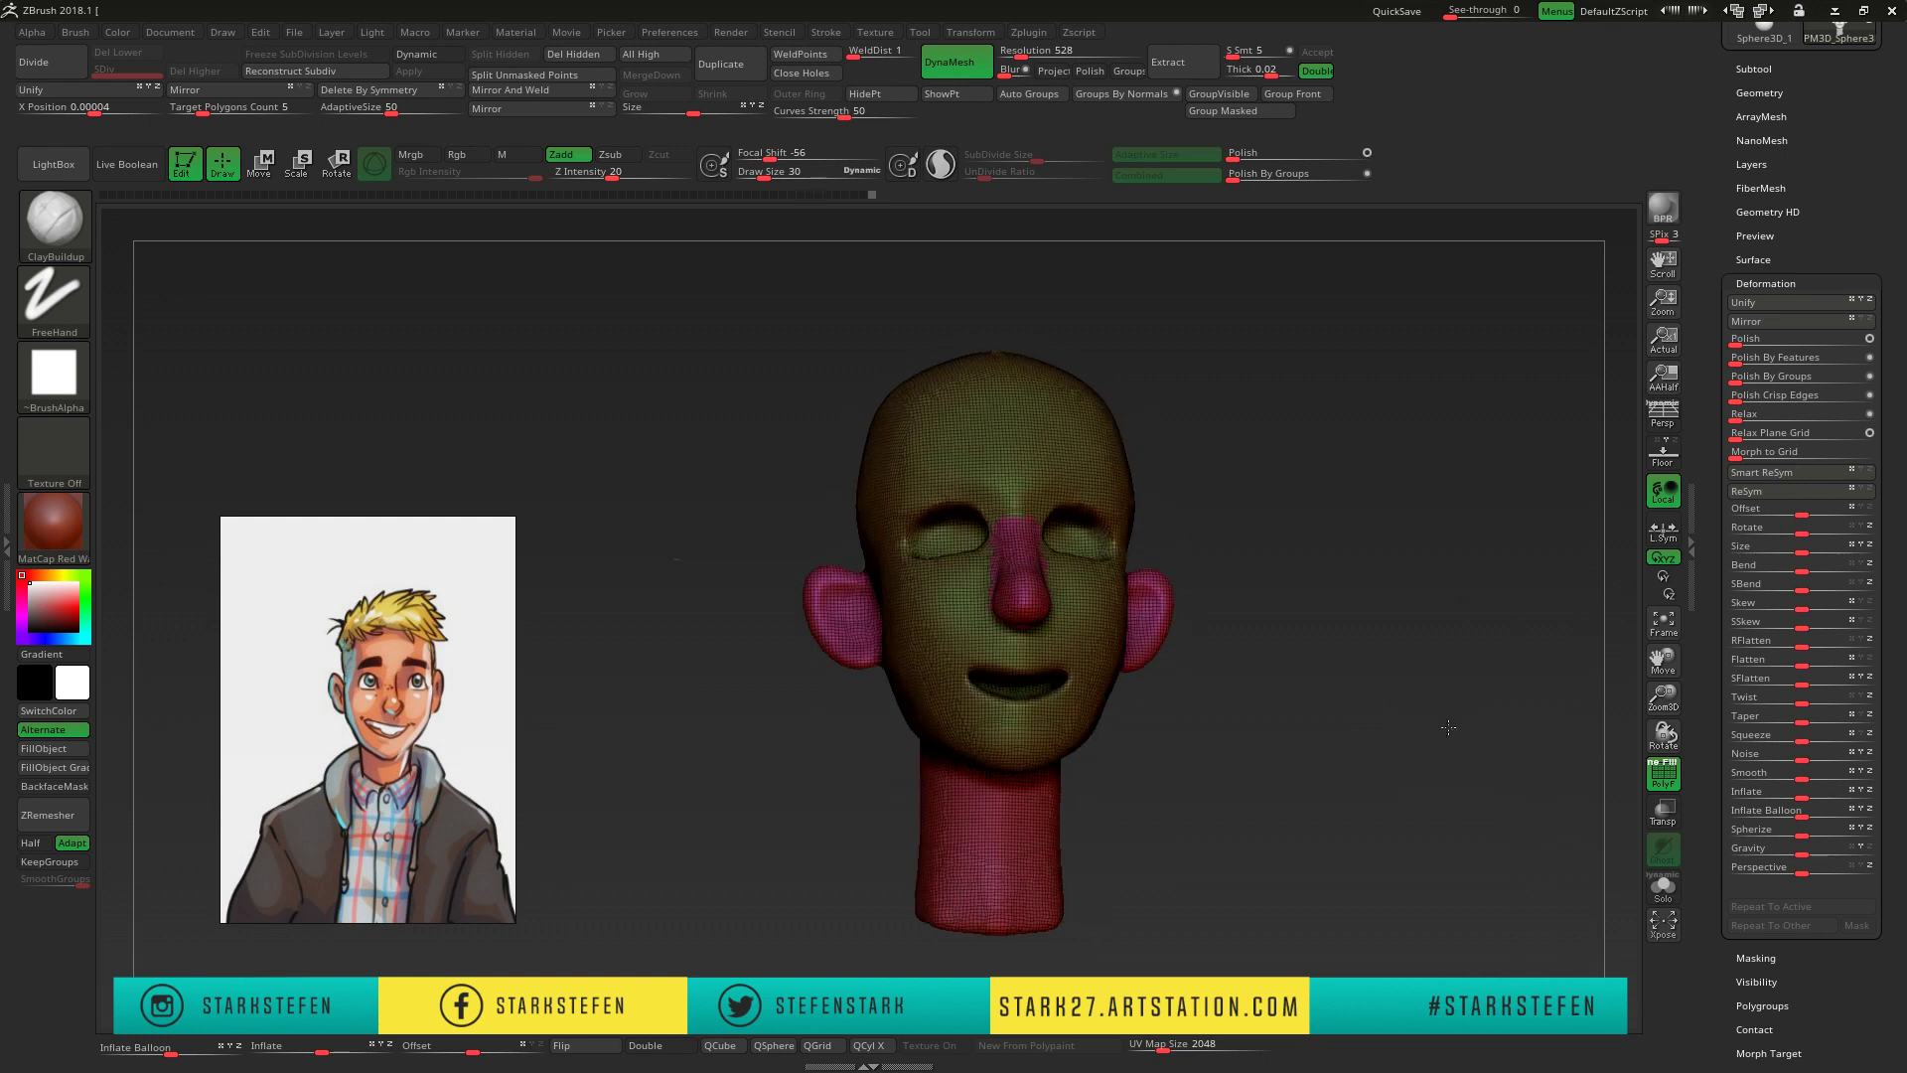
- Hollow the smiling mouth into an open cavity with ClayBuildup and MaskPen
left_click(1675, 773)
mouse_move(959, 547)
right_mouse_down()
mouse_move(1149, 434)
mouse_move(963, 574)
right_mouse_up()
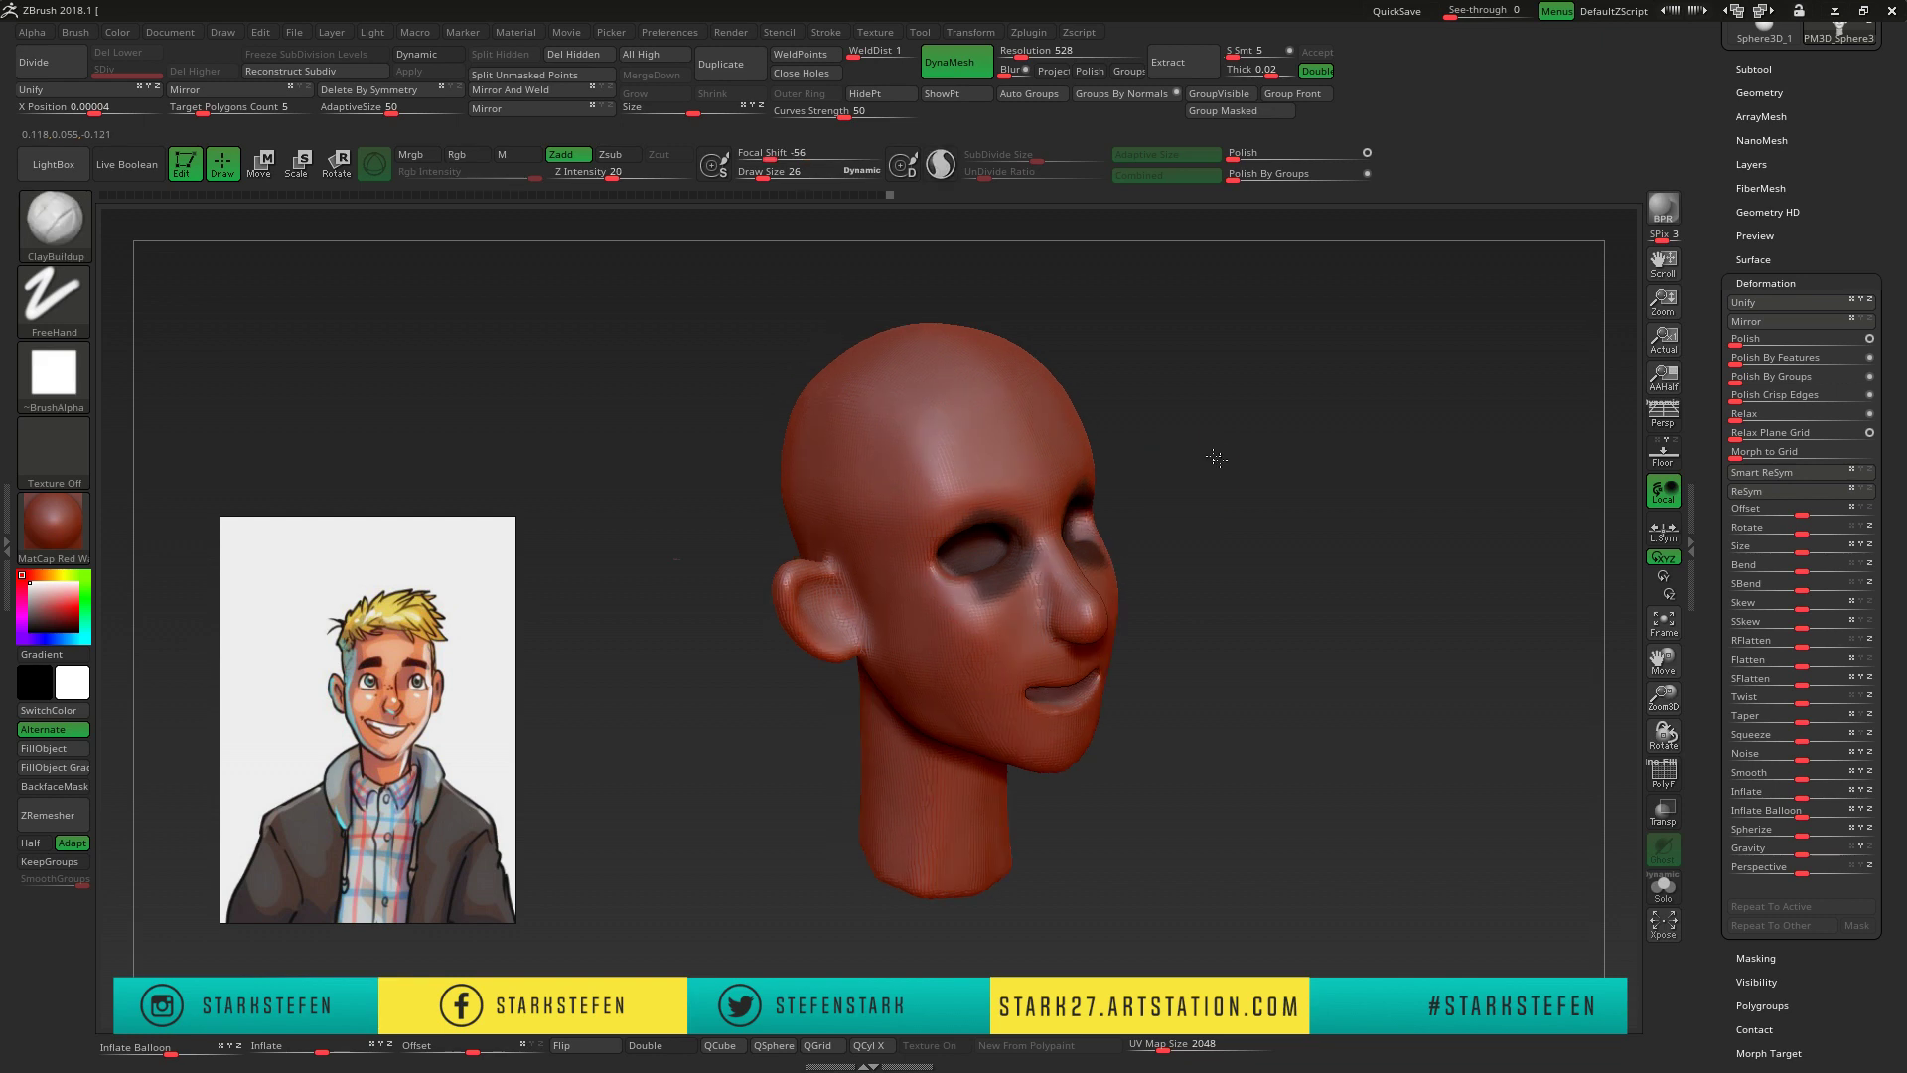
right_click_drag(922, 513, 934, 533)
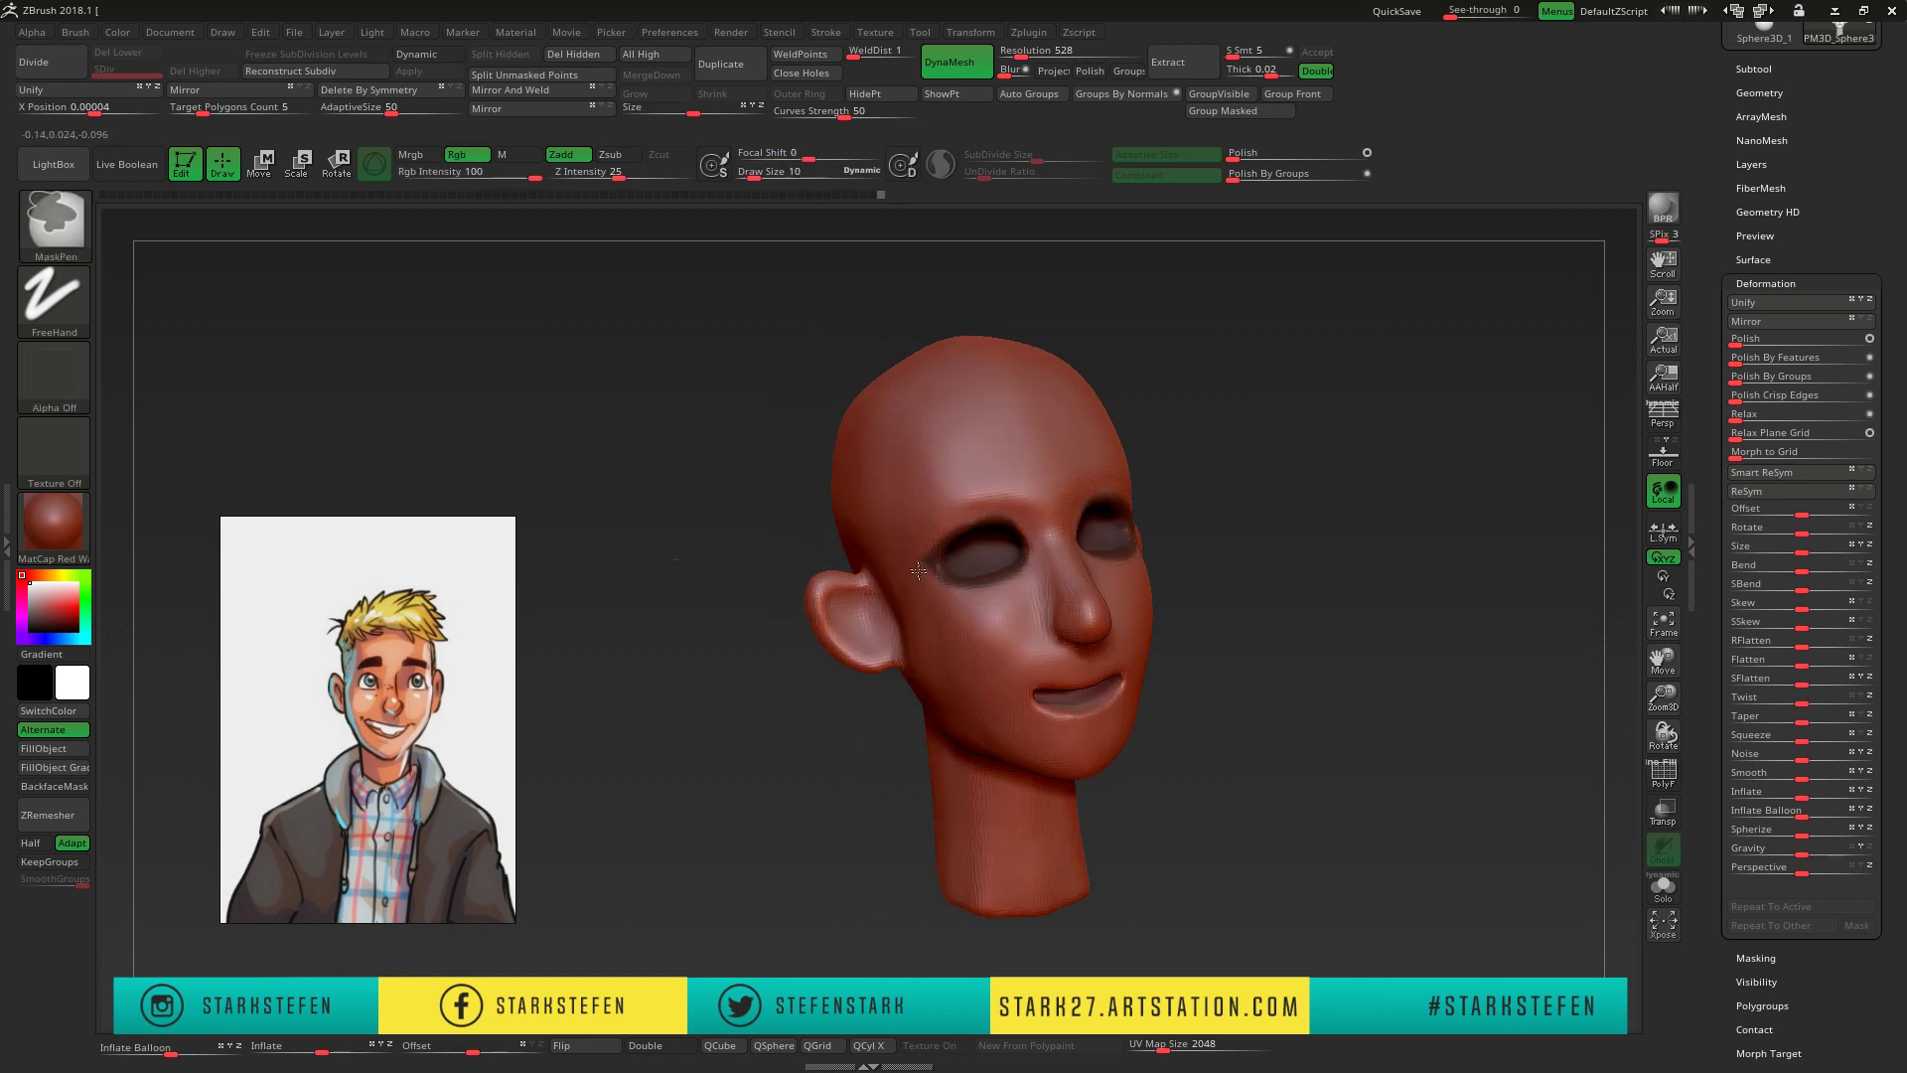
mouse_move(941, 570)
right_mouse_down()
mouse_move(1497, 702)
mouse_move(1317, 722)
mouse_move(1022, 703)
mouse_move(1127, 732)
mouse_move(1070, 699)
right_mouse_up()
key("shift+f")
key("shift+f")
key("shift+f")
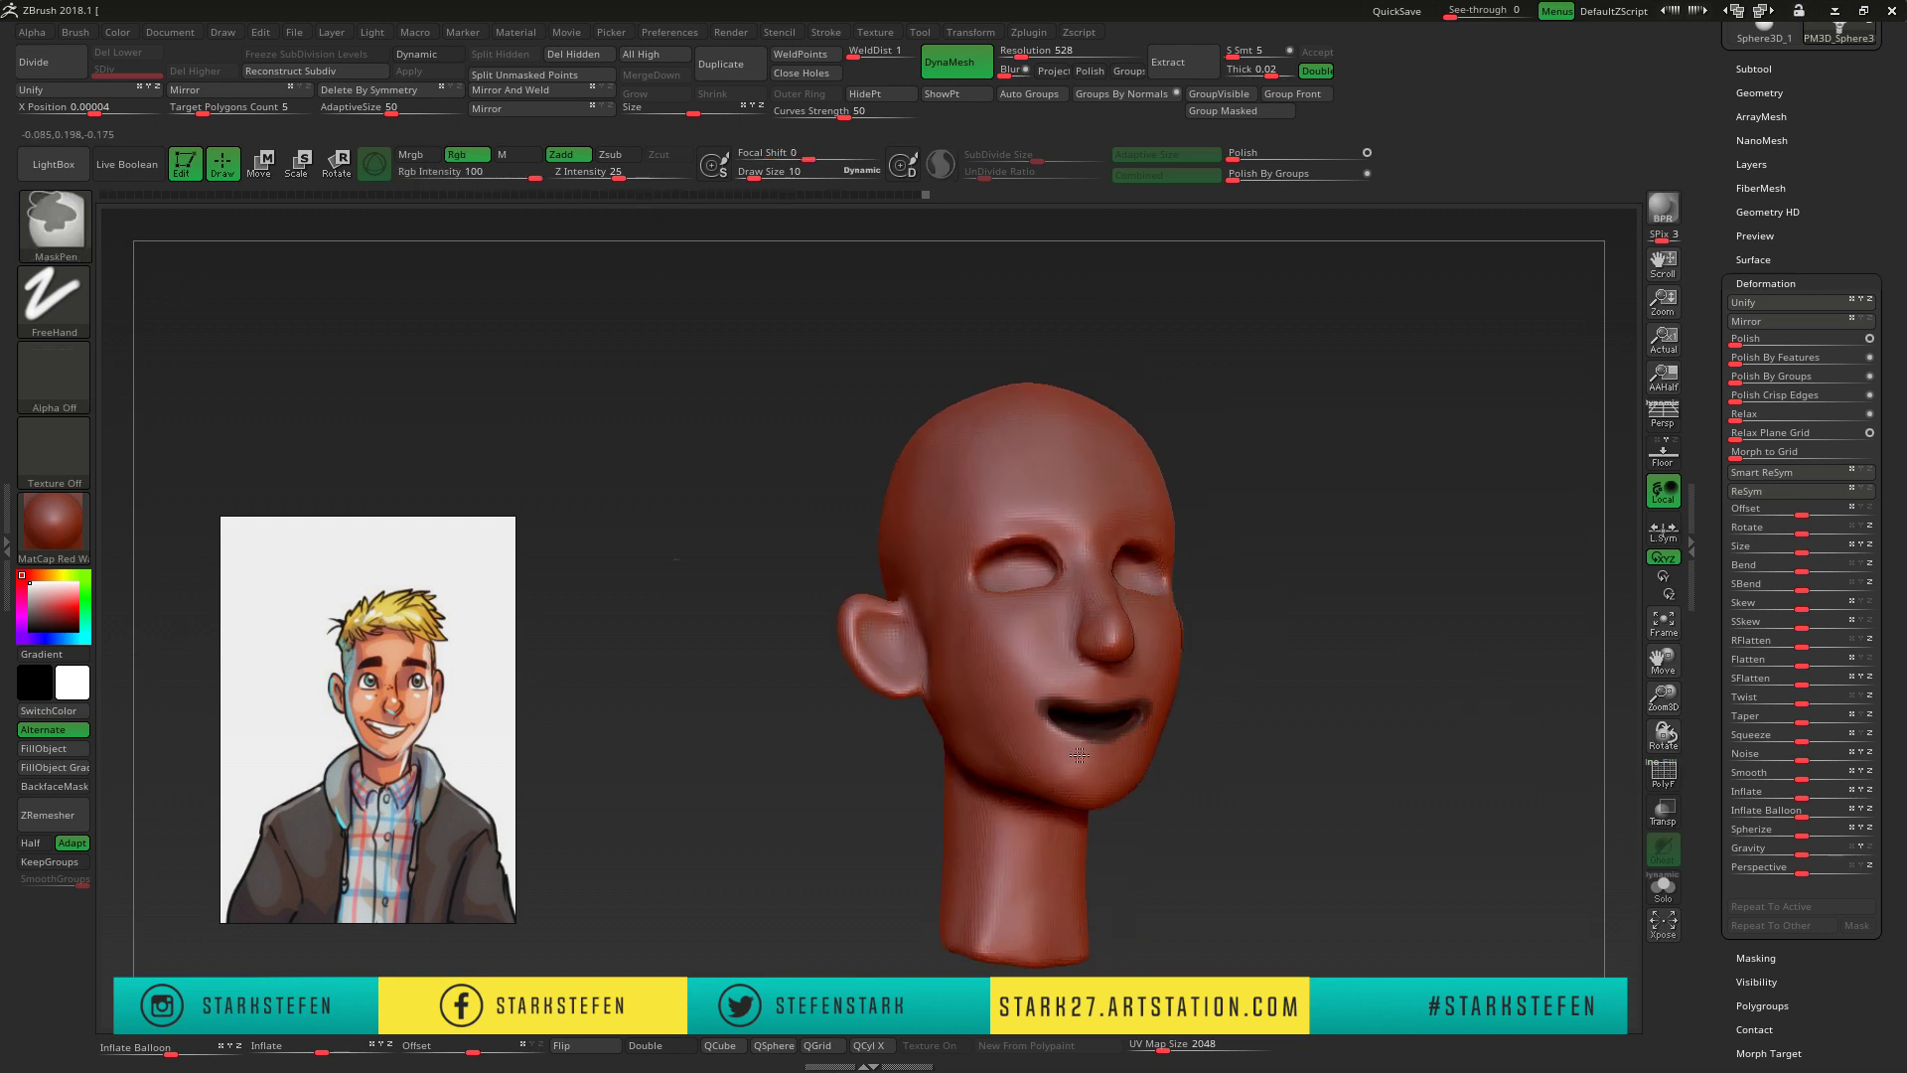
right_click_drag(1133, 681, 1559, 545)
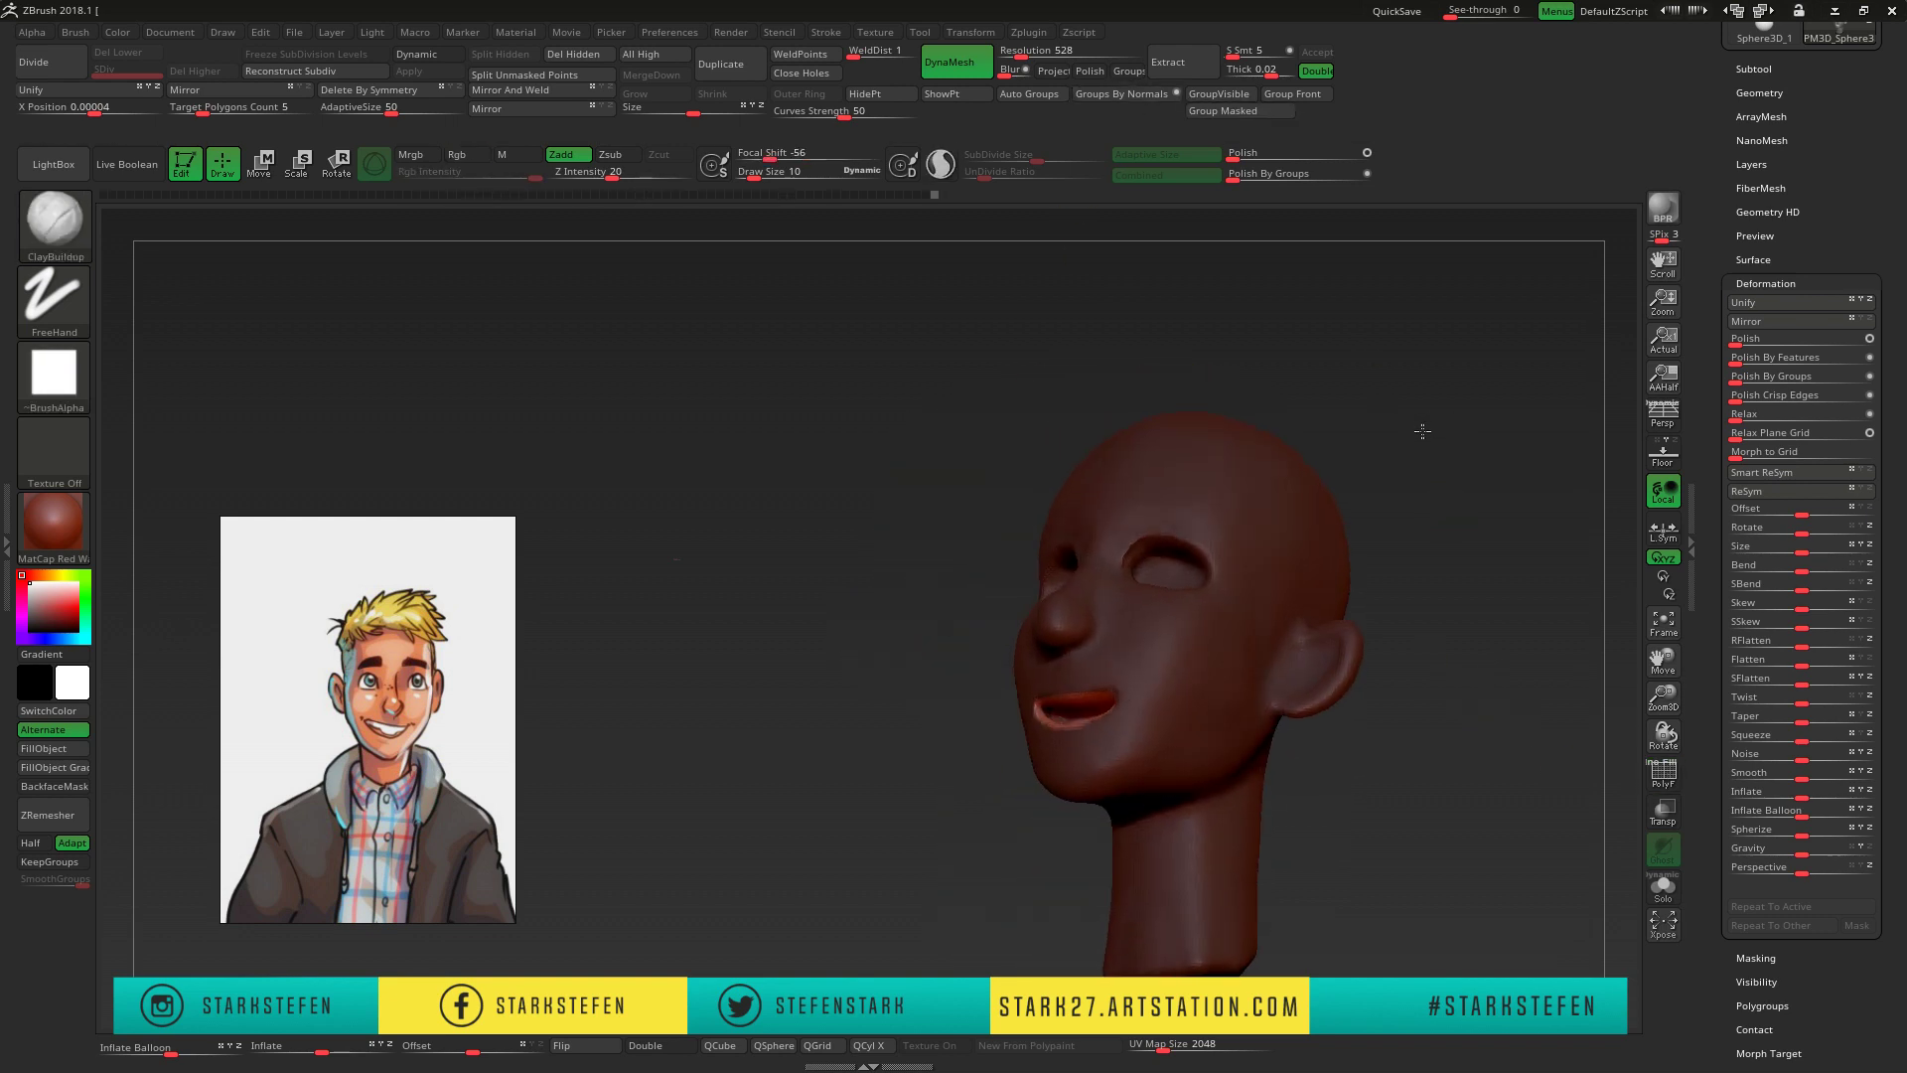
- Isolate the lip polygroup, then unhide the whole head with polygroup colours shown
left_click(1149, 703, "ctrl+shift")
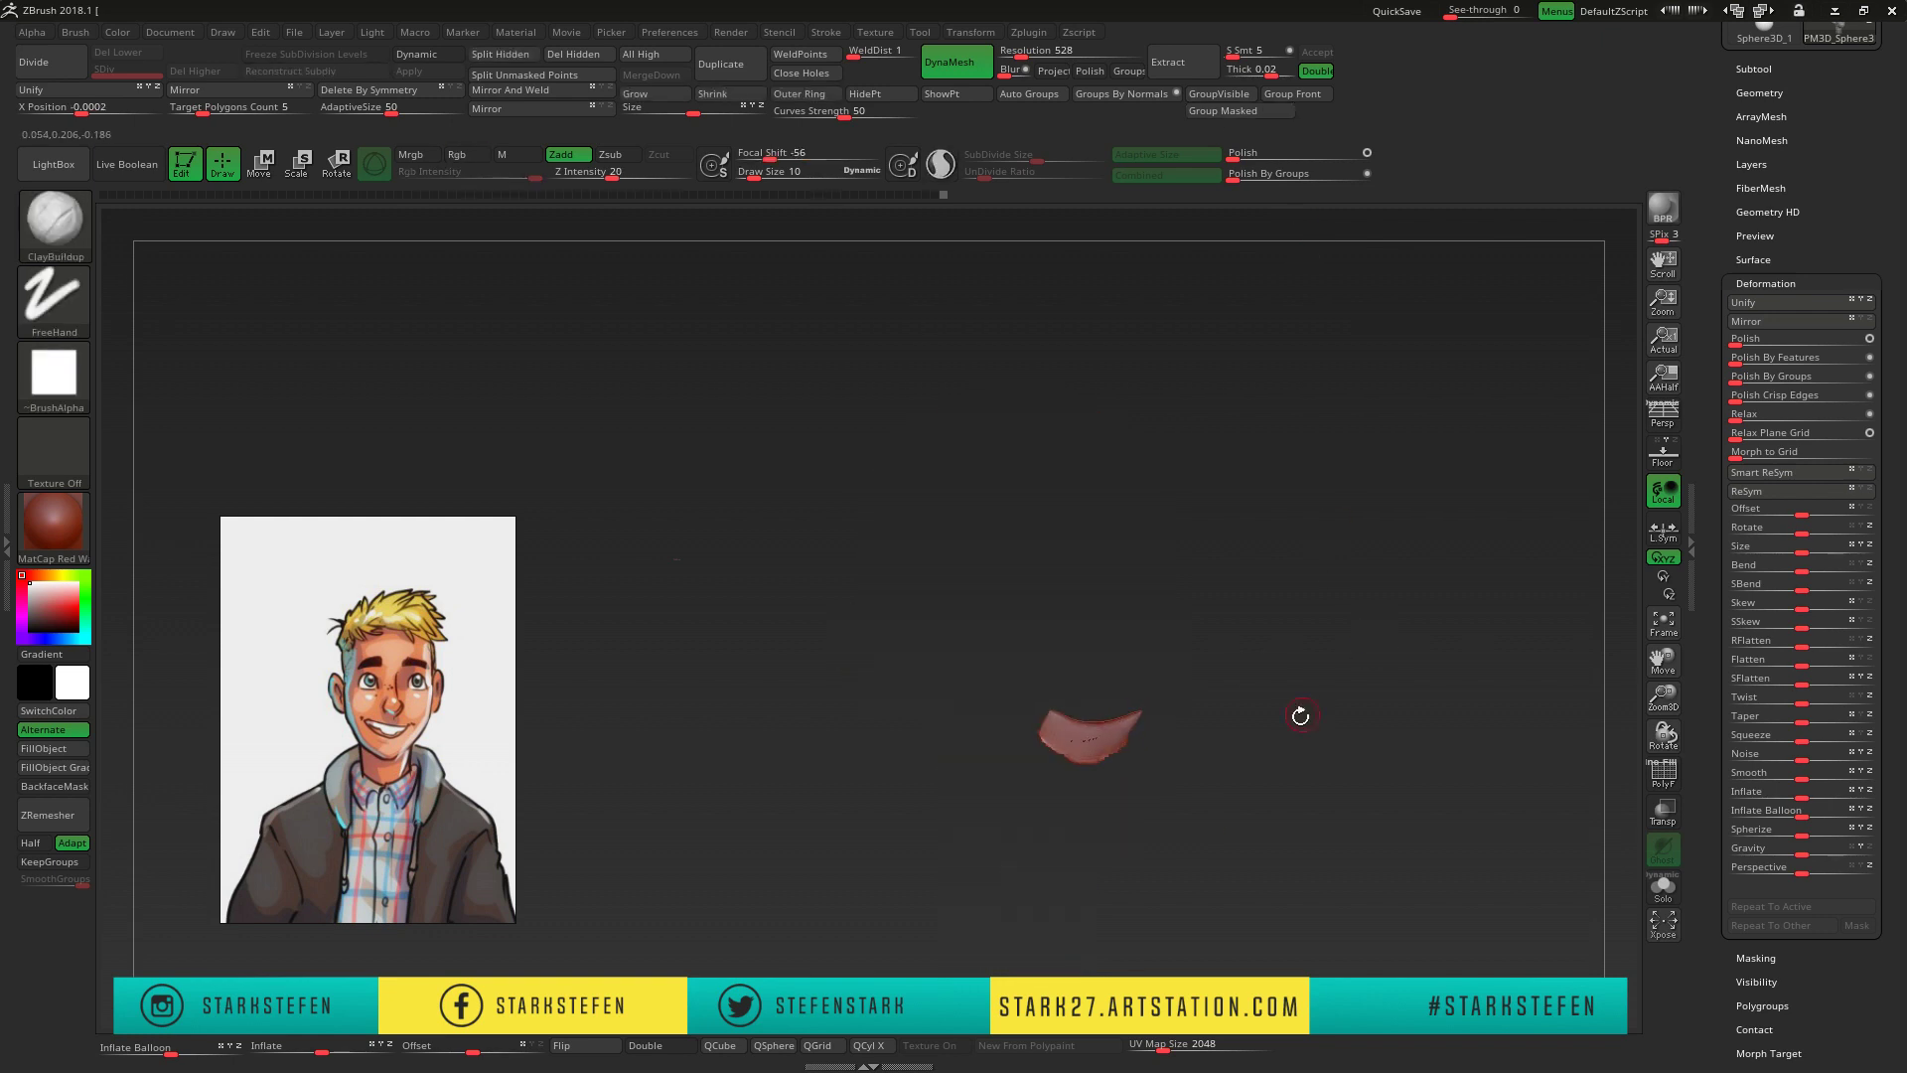
left_click(1404, 659, "ctrl+shift")
left_click(1760, 92)
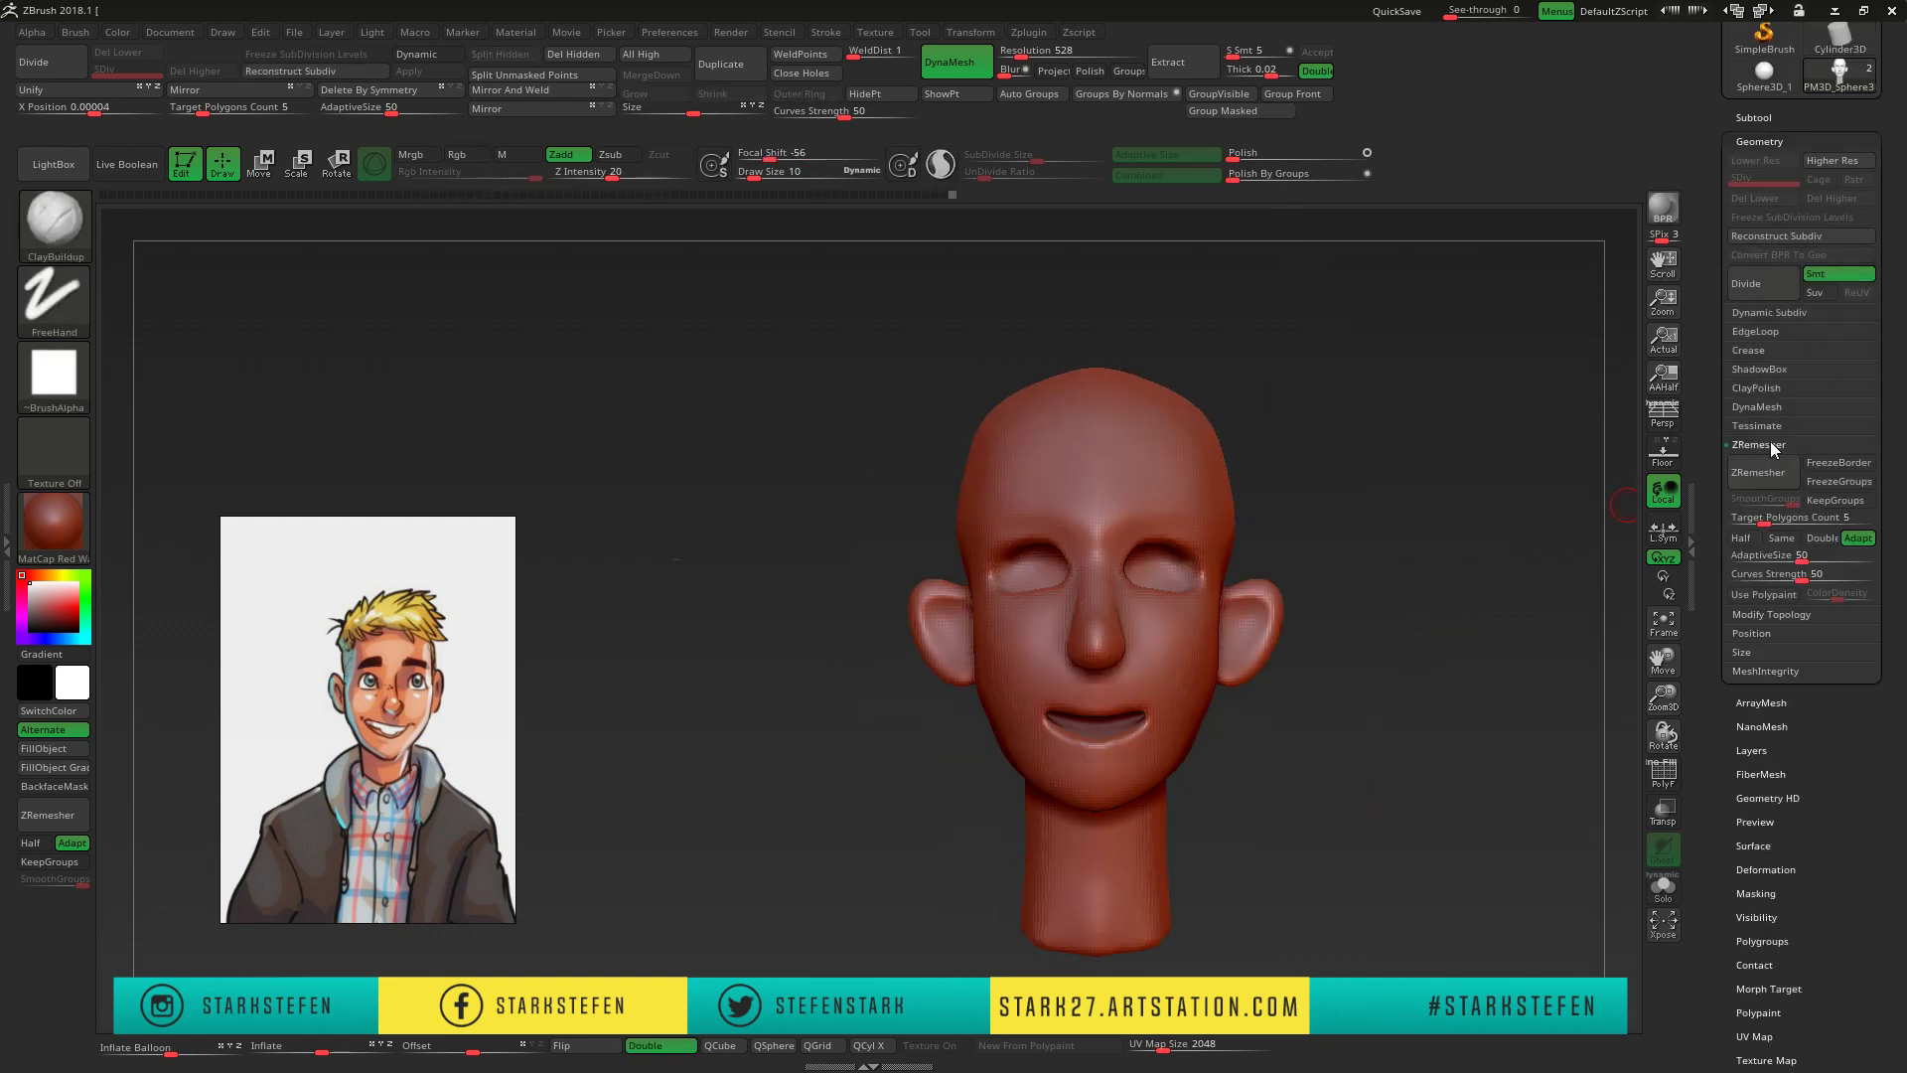
key("shift+f")
- Retopologise the head with ZRemesher using KeepGroups
scroll(1785, 853, "up", 1)
scroll(1793, 809, "up", 1)
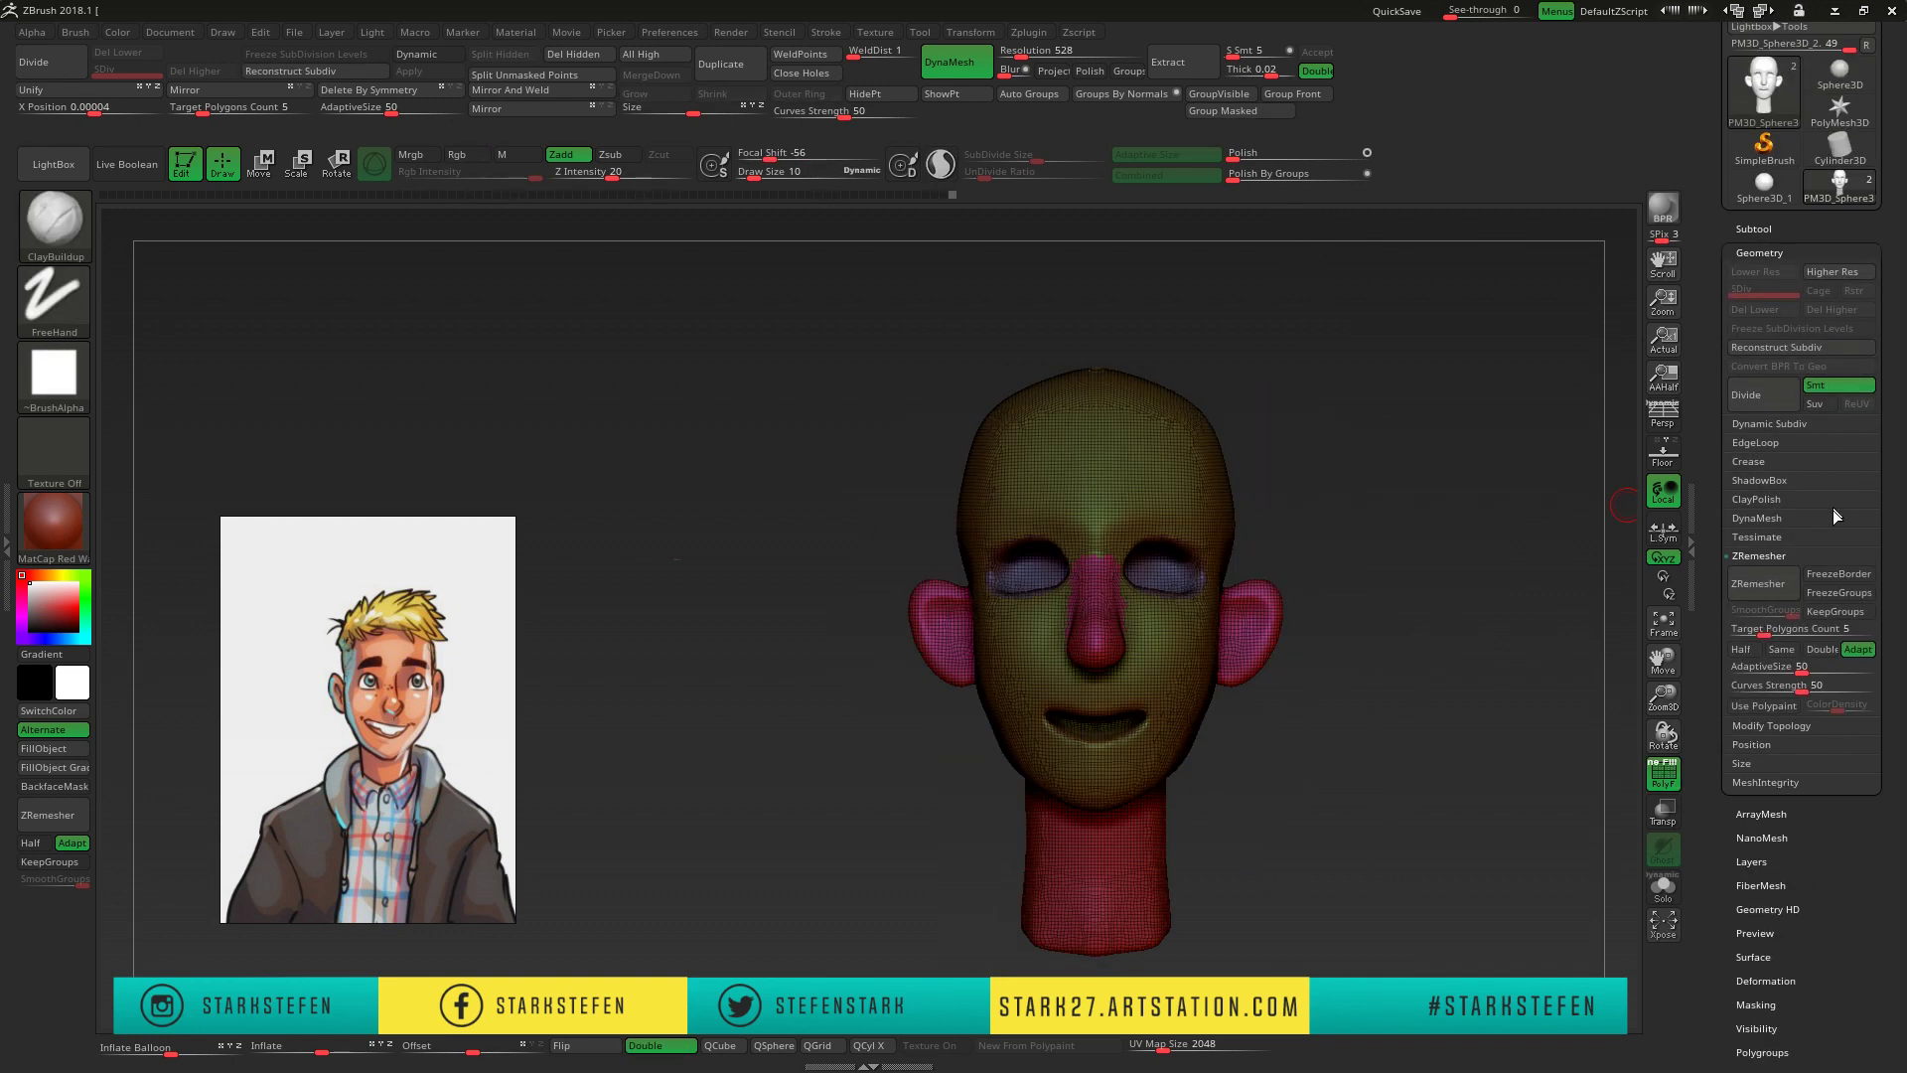
left_click(1766, 981)
left_click_drag(1490, 596, 1411, 596)
mouse_move(1550, 586)
left_mouse_down()
mouse_move(1465, 584)
mouse_move(1609, 581)
mouse_move(1523, 620)
left_mouse_up()
left_click(1759, 171)
left_click(1750, 522)
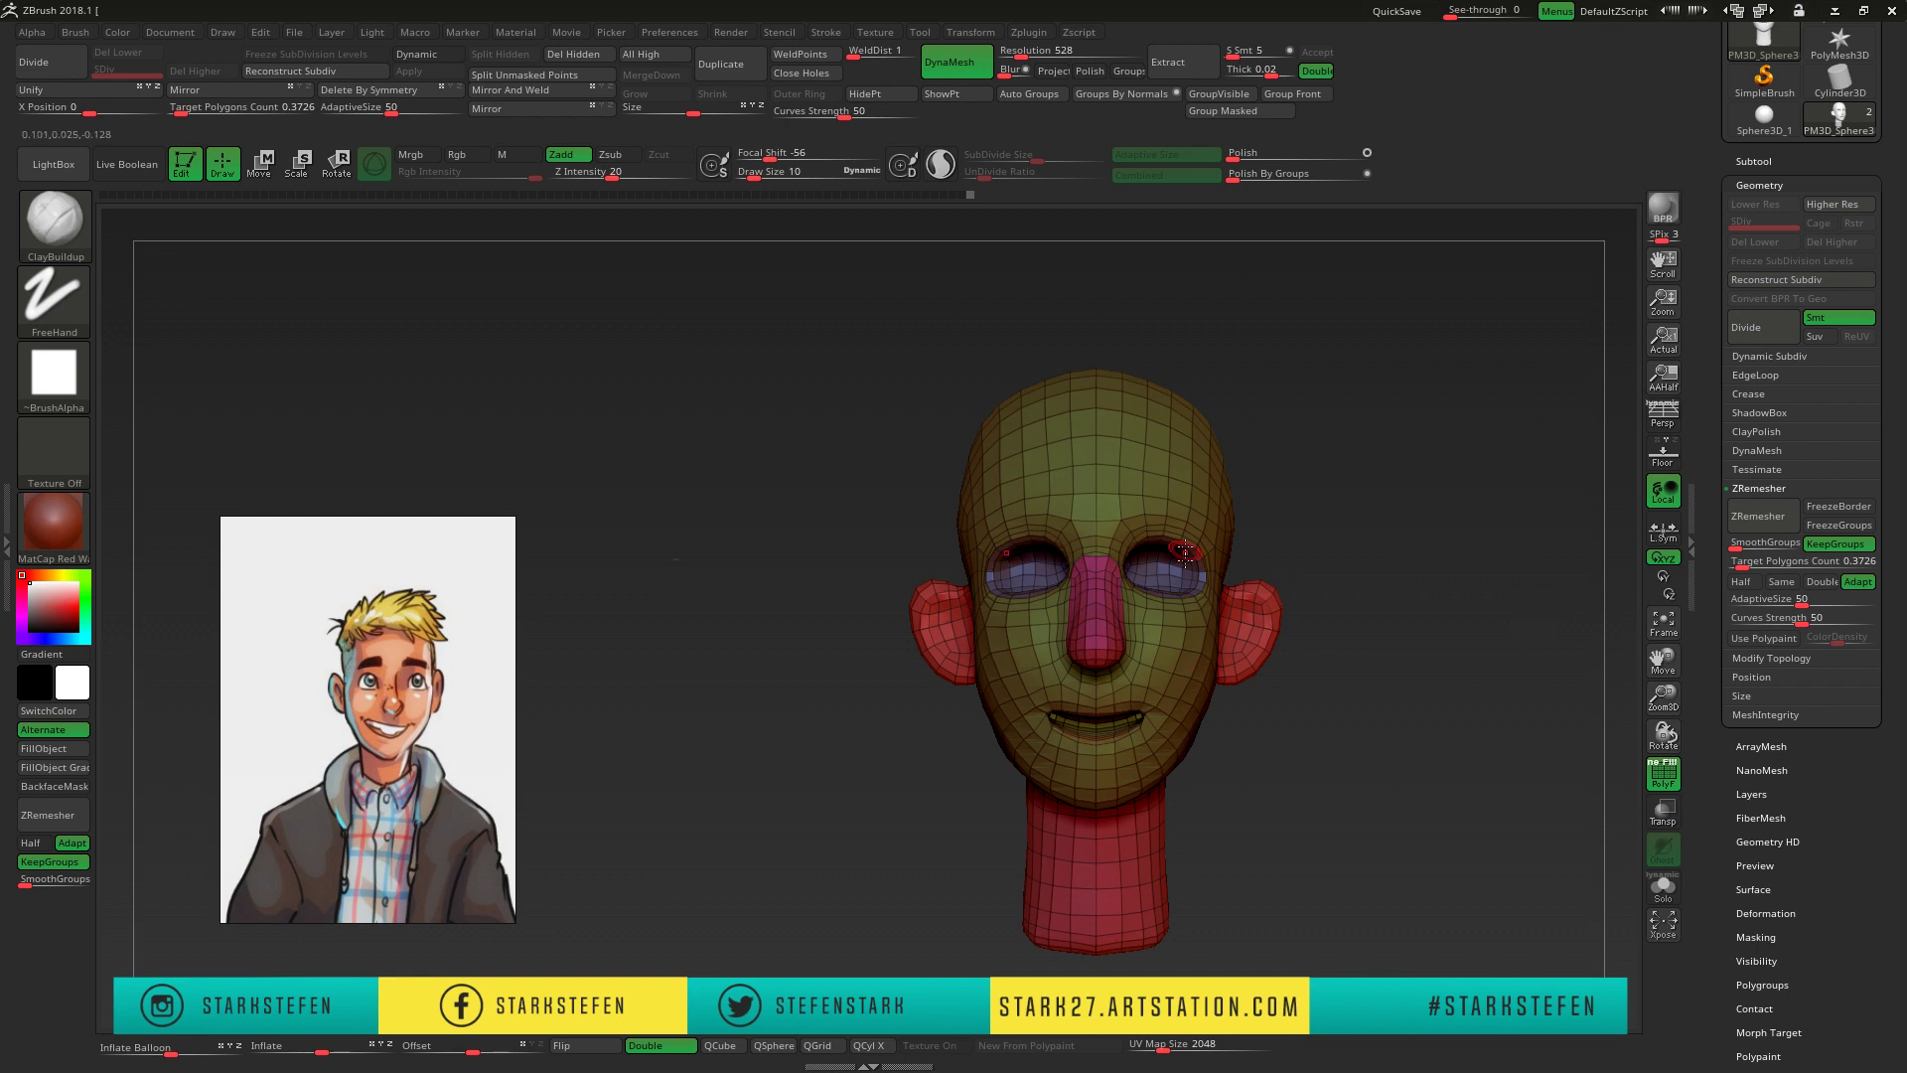
- Nudge the remeshed eye sockets into shape with Move Topological against the reference
right_click_drag(1185, 551, 1039, 760)
key("b")
key("m")
key("t")
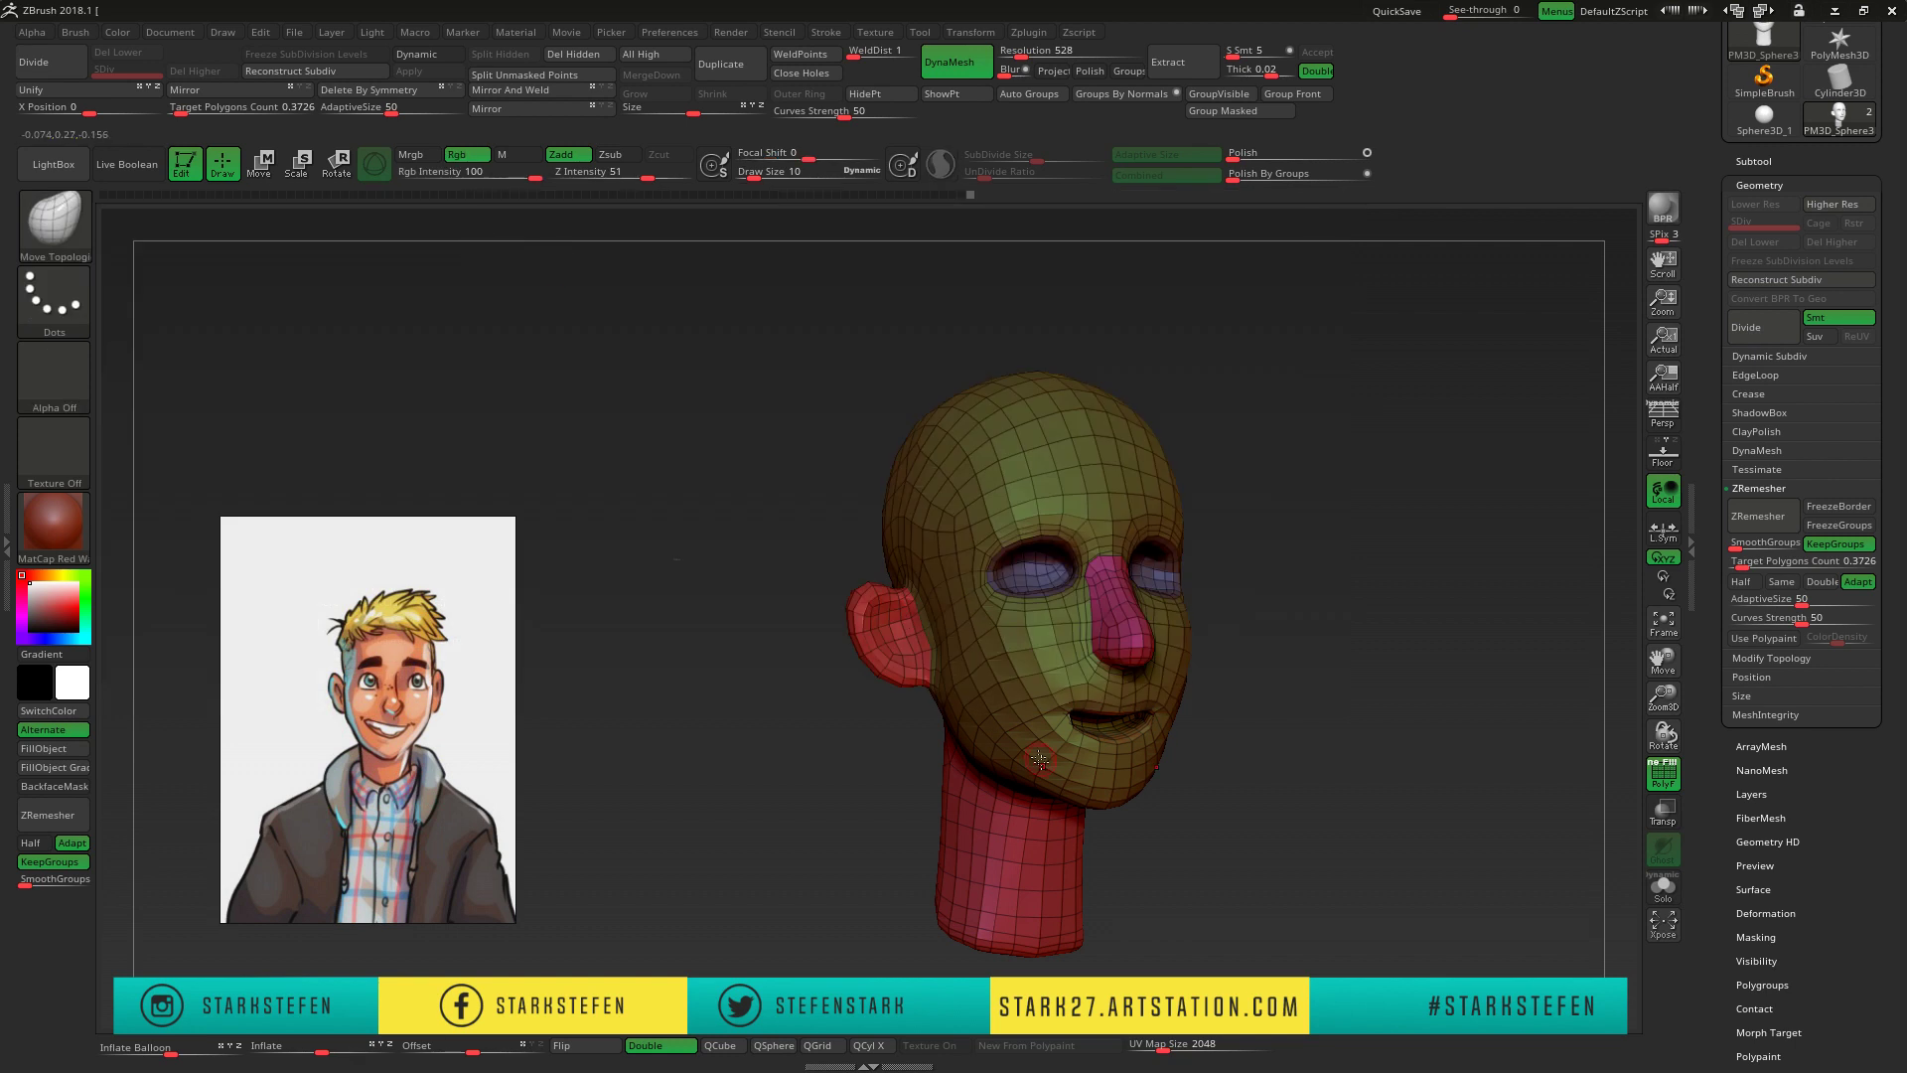
right_click_drag(1045, 705, 1048, 680)
mouse_move(1135, 801)
right_mouse_down()
mouse_move(1065, 781)
mouse_move(1024, 712)
mouse_move(1083, 636)
mouse_move(1117, 650)
right_mouse_up()
mouse_move(1282, 657)
right_mouse_down()
mouse_move(1027, 541)
mouse_move(1420, 665)
mouse_move(952, 639)
mouse_move(1461, 480)
right_mouse_up()
- Refine the ears and smile with a resized brush, checking the wireframe with PolyF
key("bracketleft")
key("bracketleft")
key("shift+f")
key("bracketright")
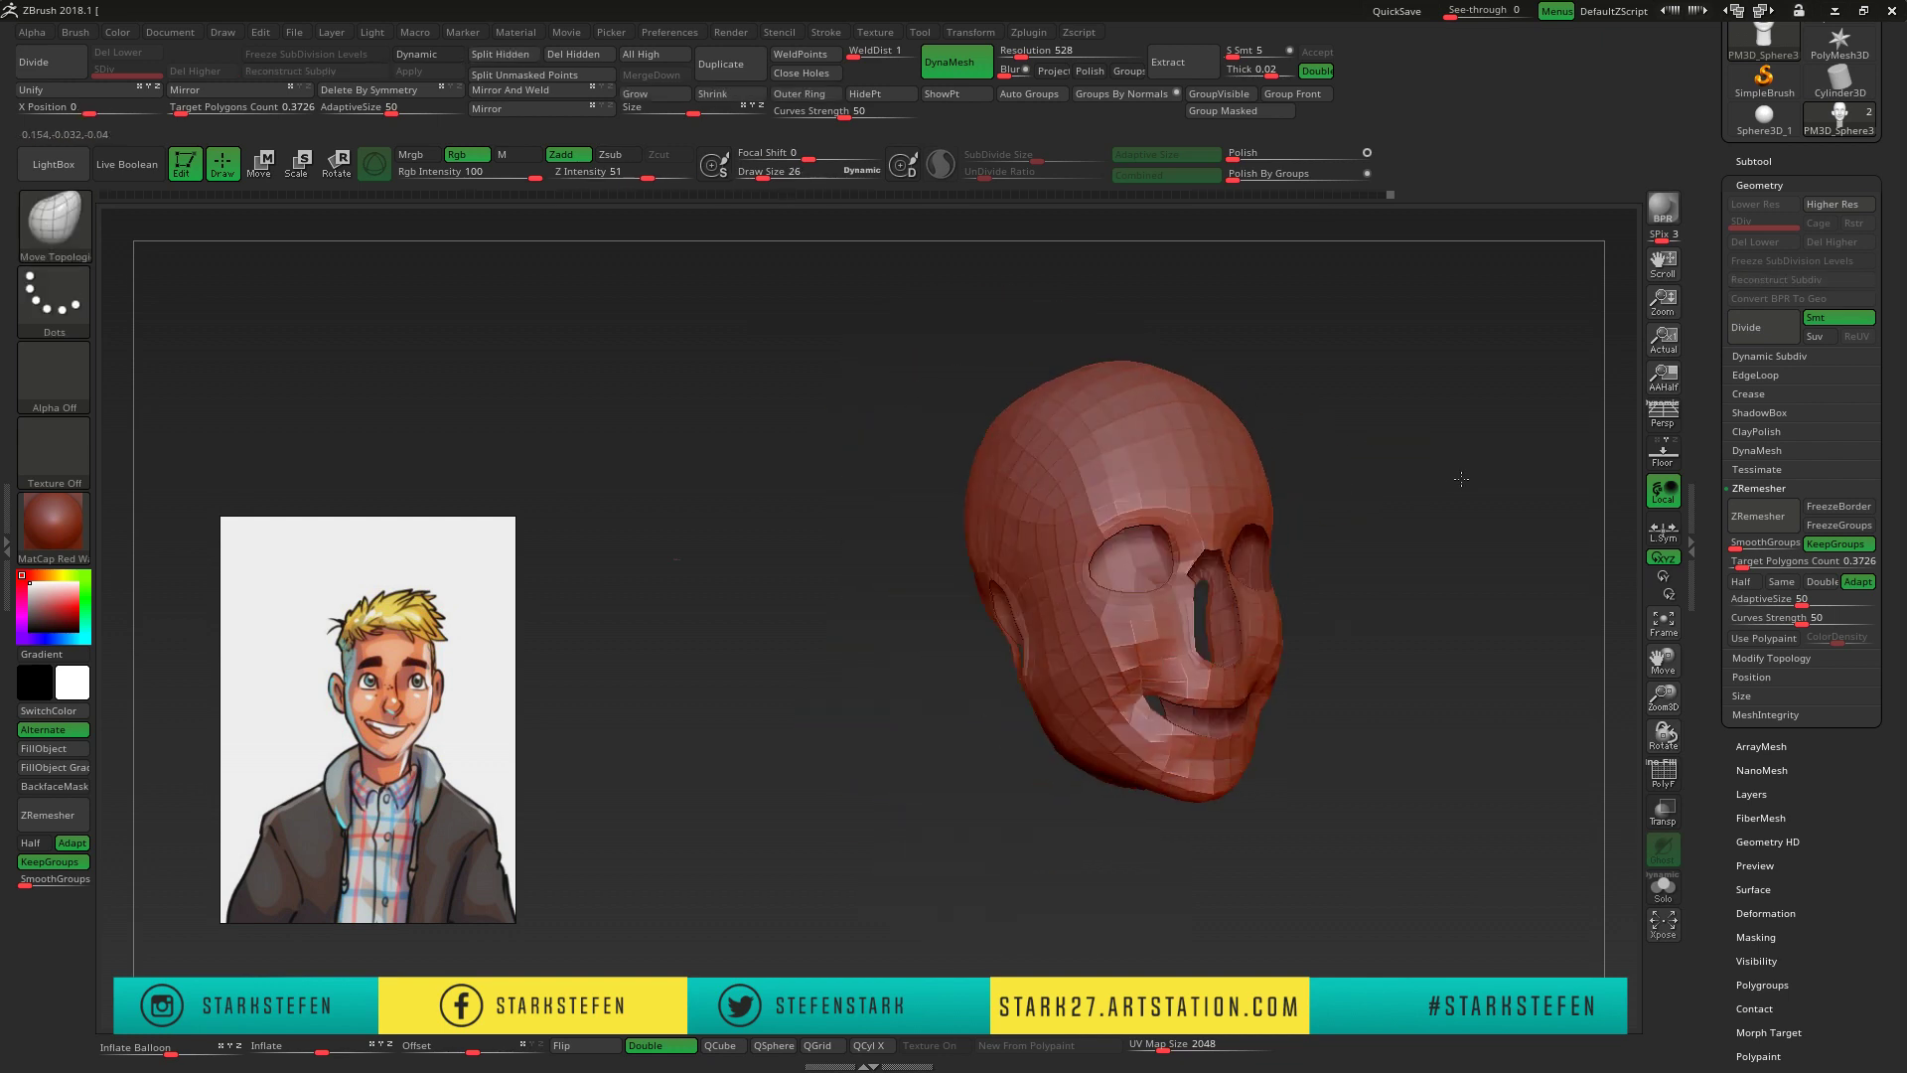
right_click_drag(989, 558, 963, 570)
mouse_move(1140, 494)
right_mouse_down()
mouse_move(1350, 682)
mouse_move(1391, 695)
right_mouse_up()
key("shift+f")
mouse_move(994, 796)
right_mouse_down()
mouse_move(959, 831)
mouse_move(1156, 758)
right_mouse_up()
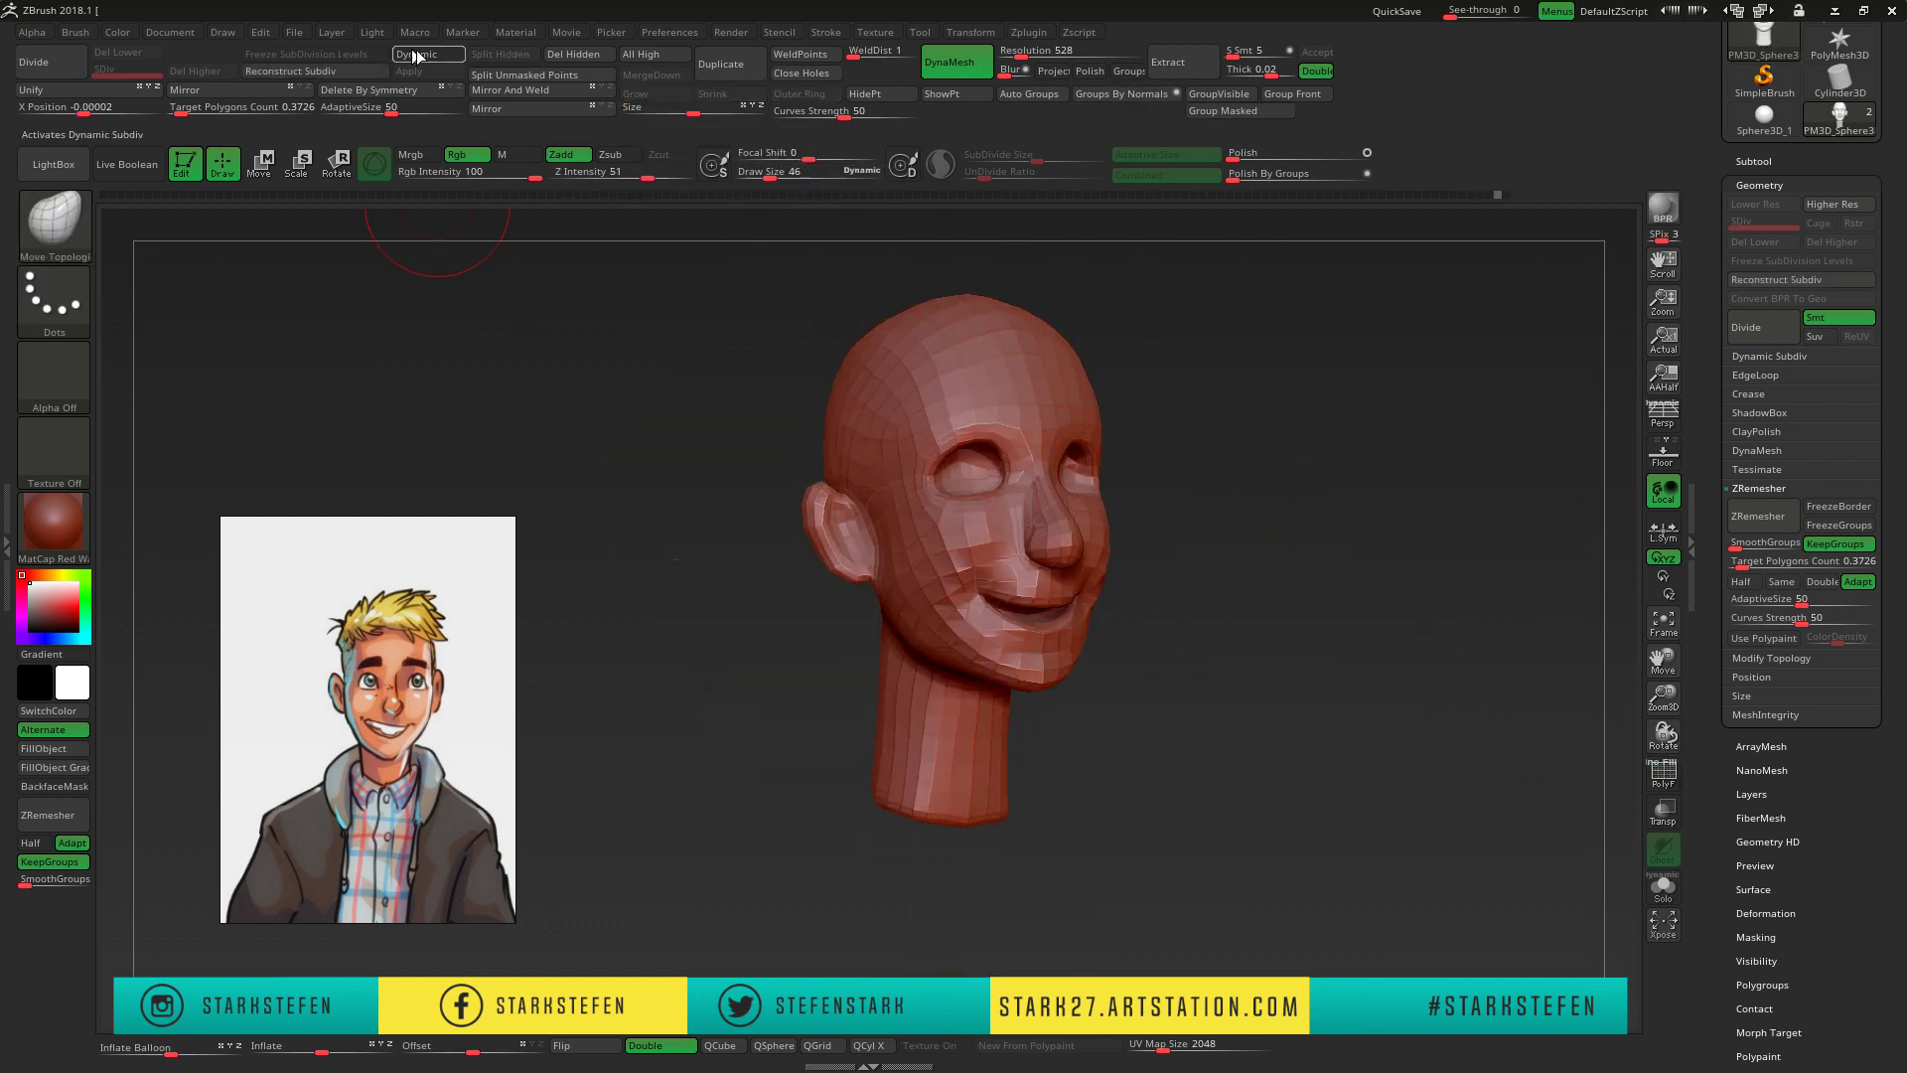
- Hide the PolyF wireframe on the subdivided head and expand the Subtool list
mouse_move(1330, 614)
left_mouse_down()
mouse_move(1503, 745)
mouse_move(1125, 521)
left_mouse_up()
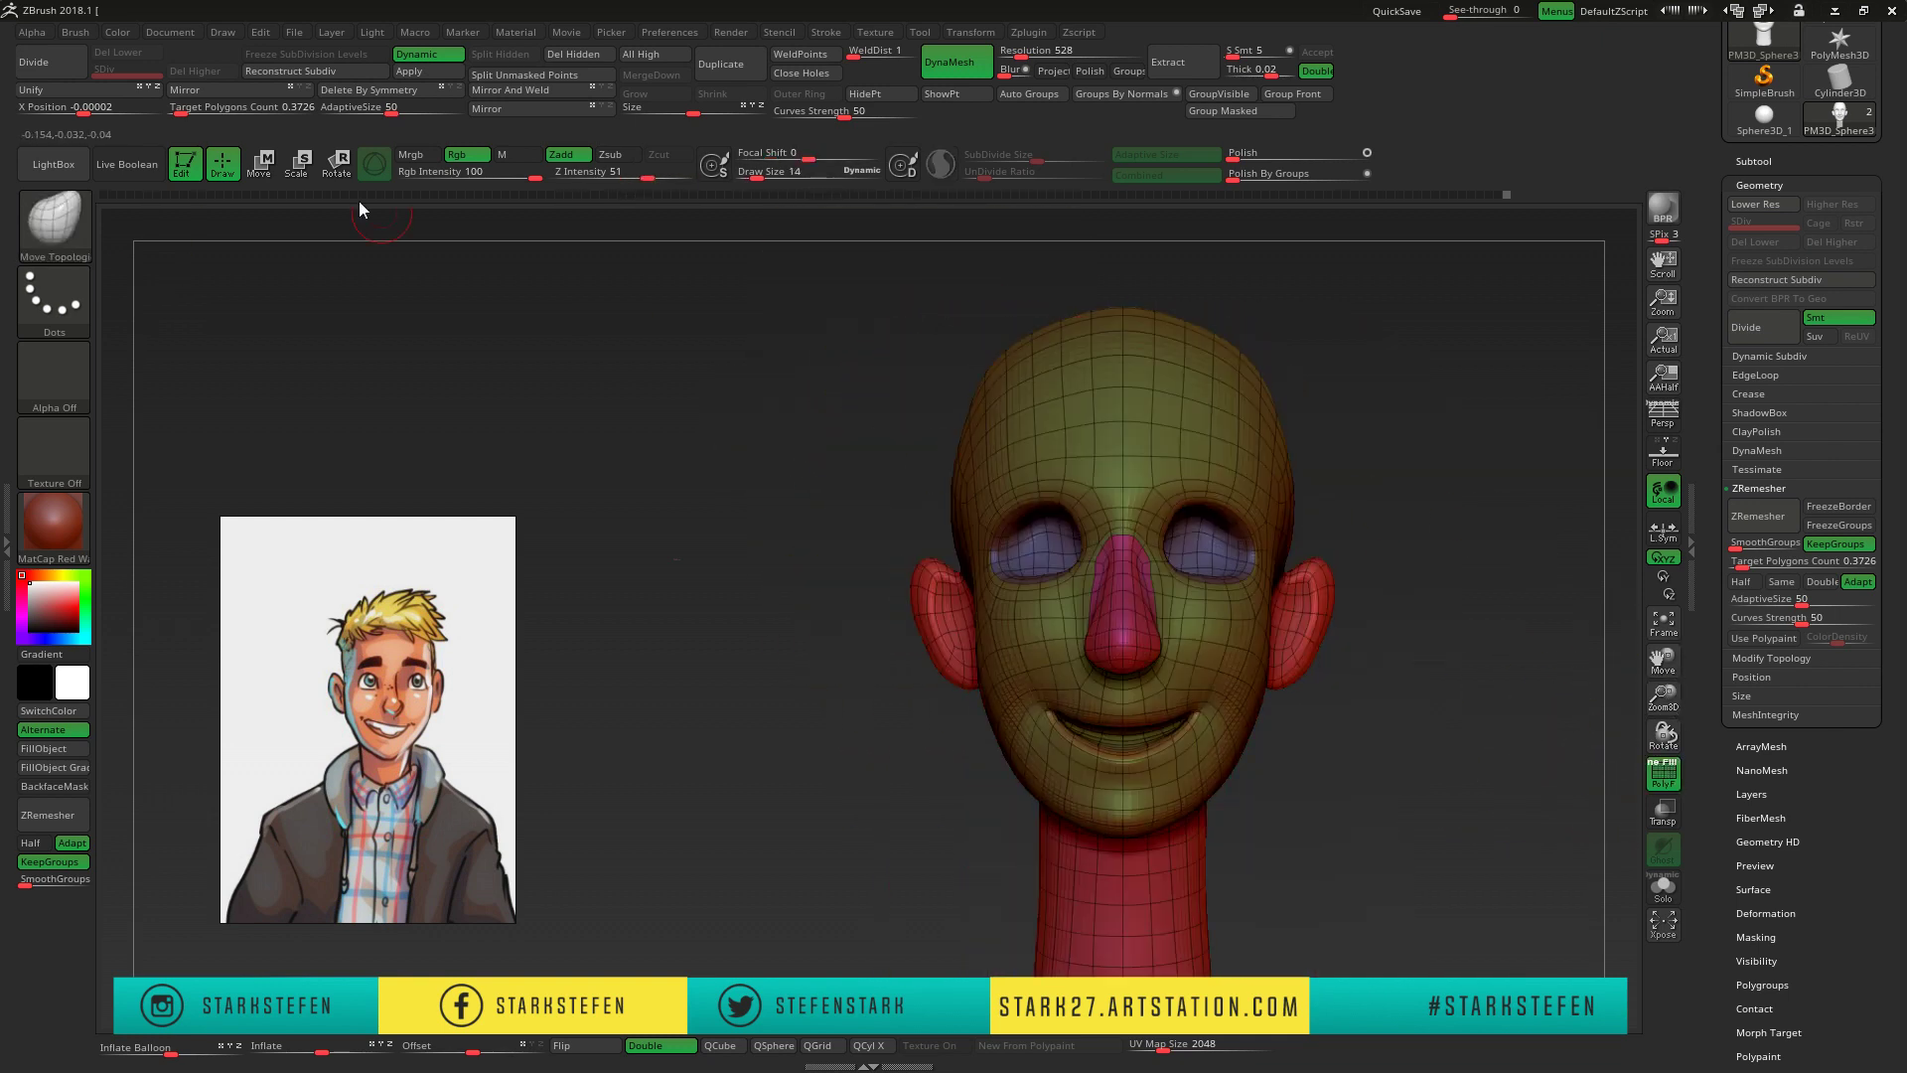
mouse_move(1105, 536)
right_mouse_down()
mouse_move(1407, 464)
mouse_move(1145, 605)
mouse_move(1121, 676)
right_mouse_up()
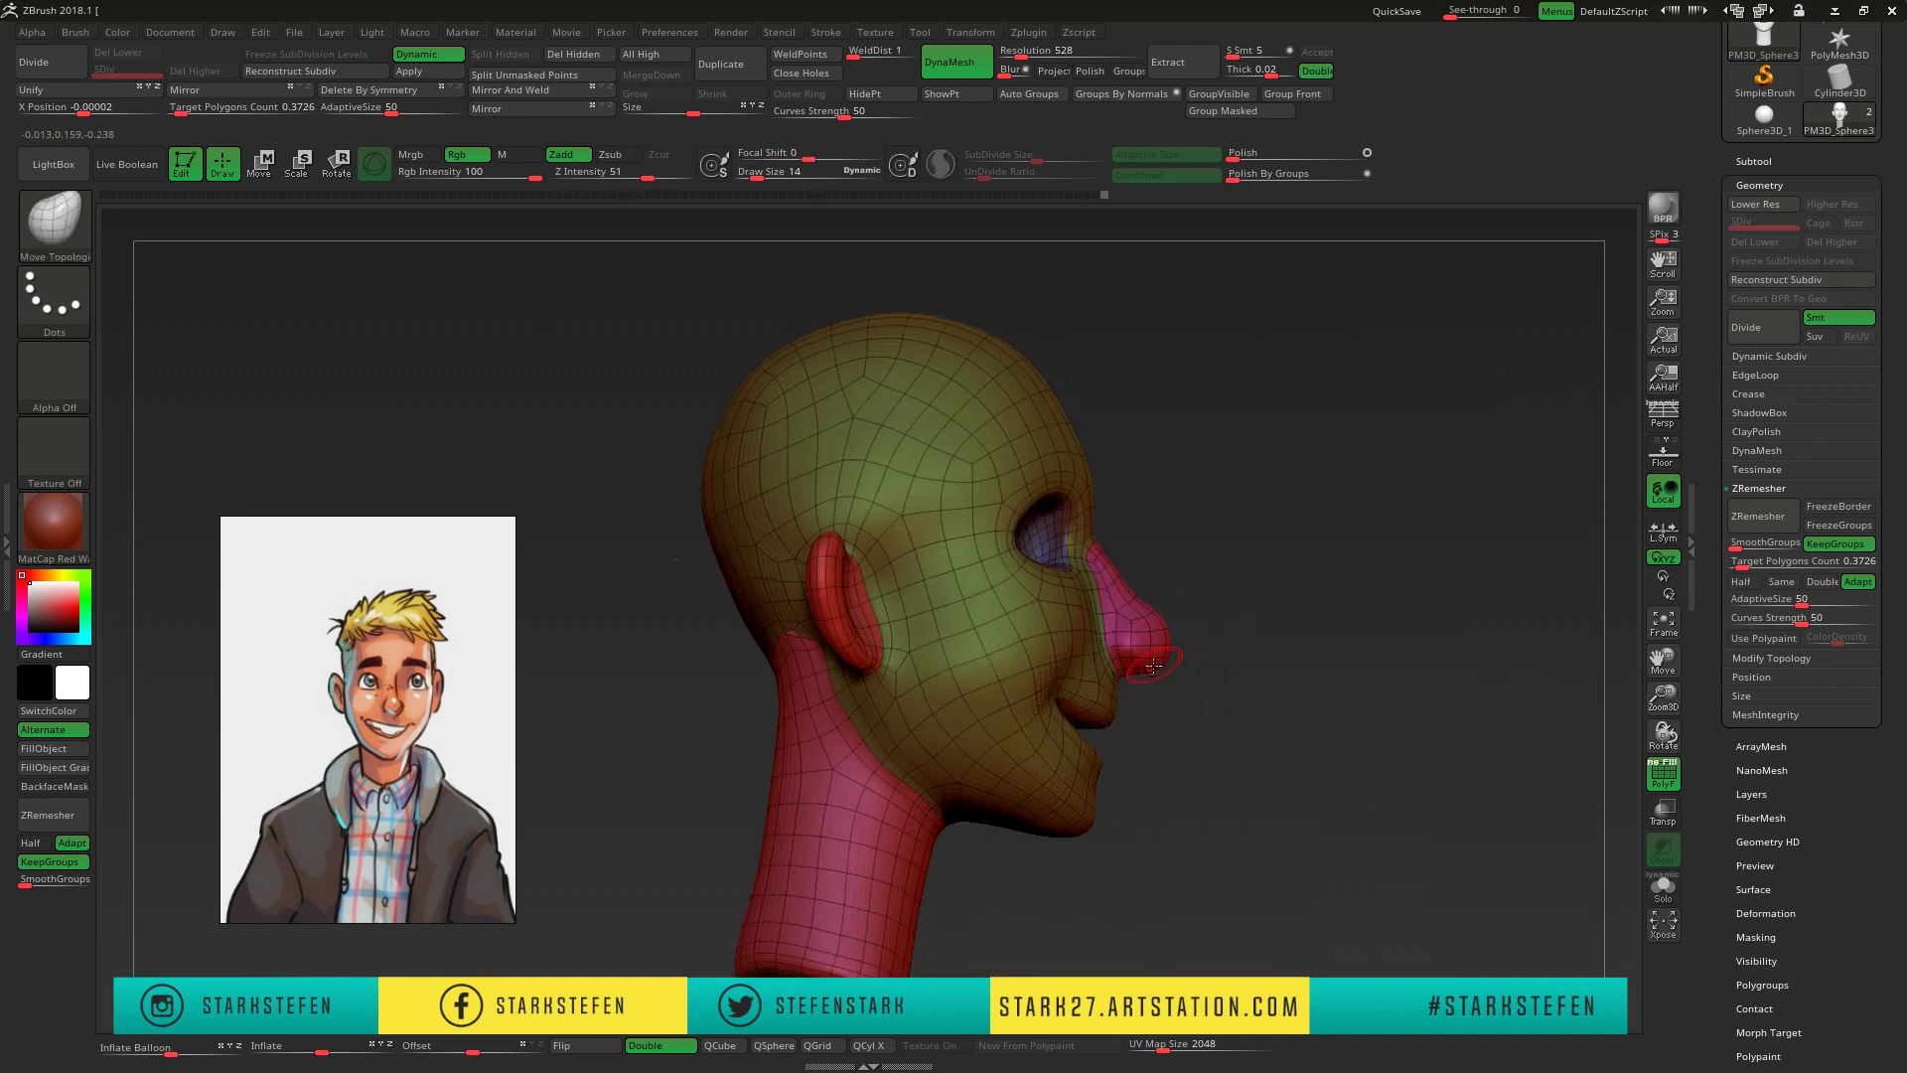
key("shift+f")
left_click(1789, 161)
- Pick the ClayBuildup brush and turn the head to a three-quarter view
mouse_move(1490, 596)
right_mouse_down()
mouse_move(1370, 626)
mouse_move(1093, 496)
right_mouse_up()
key("b")
key("c")
key("b")
right_click_drag(695, 497, 813, 611)
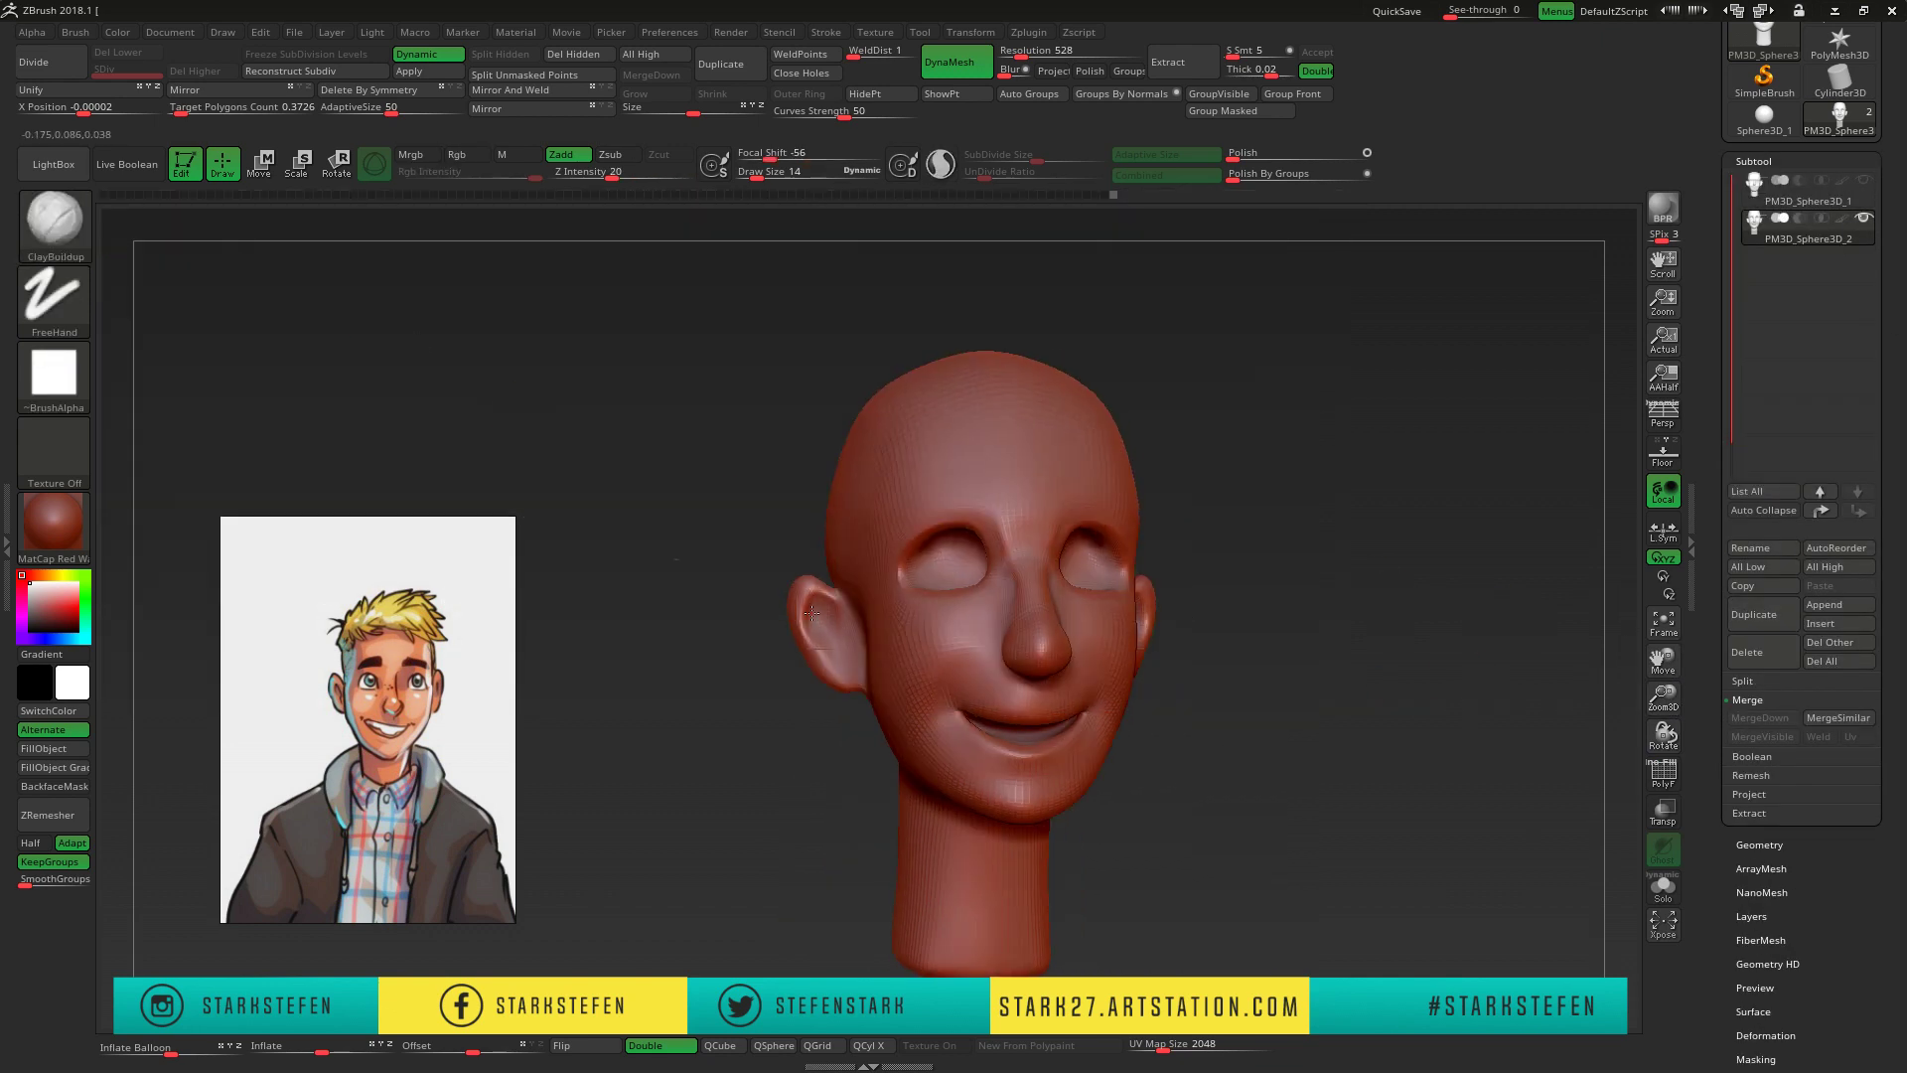
- Select the Move Topological brush with the head in right profile
right_click_drag(1426, 694, 1336, 808)
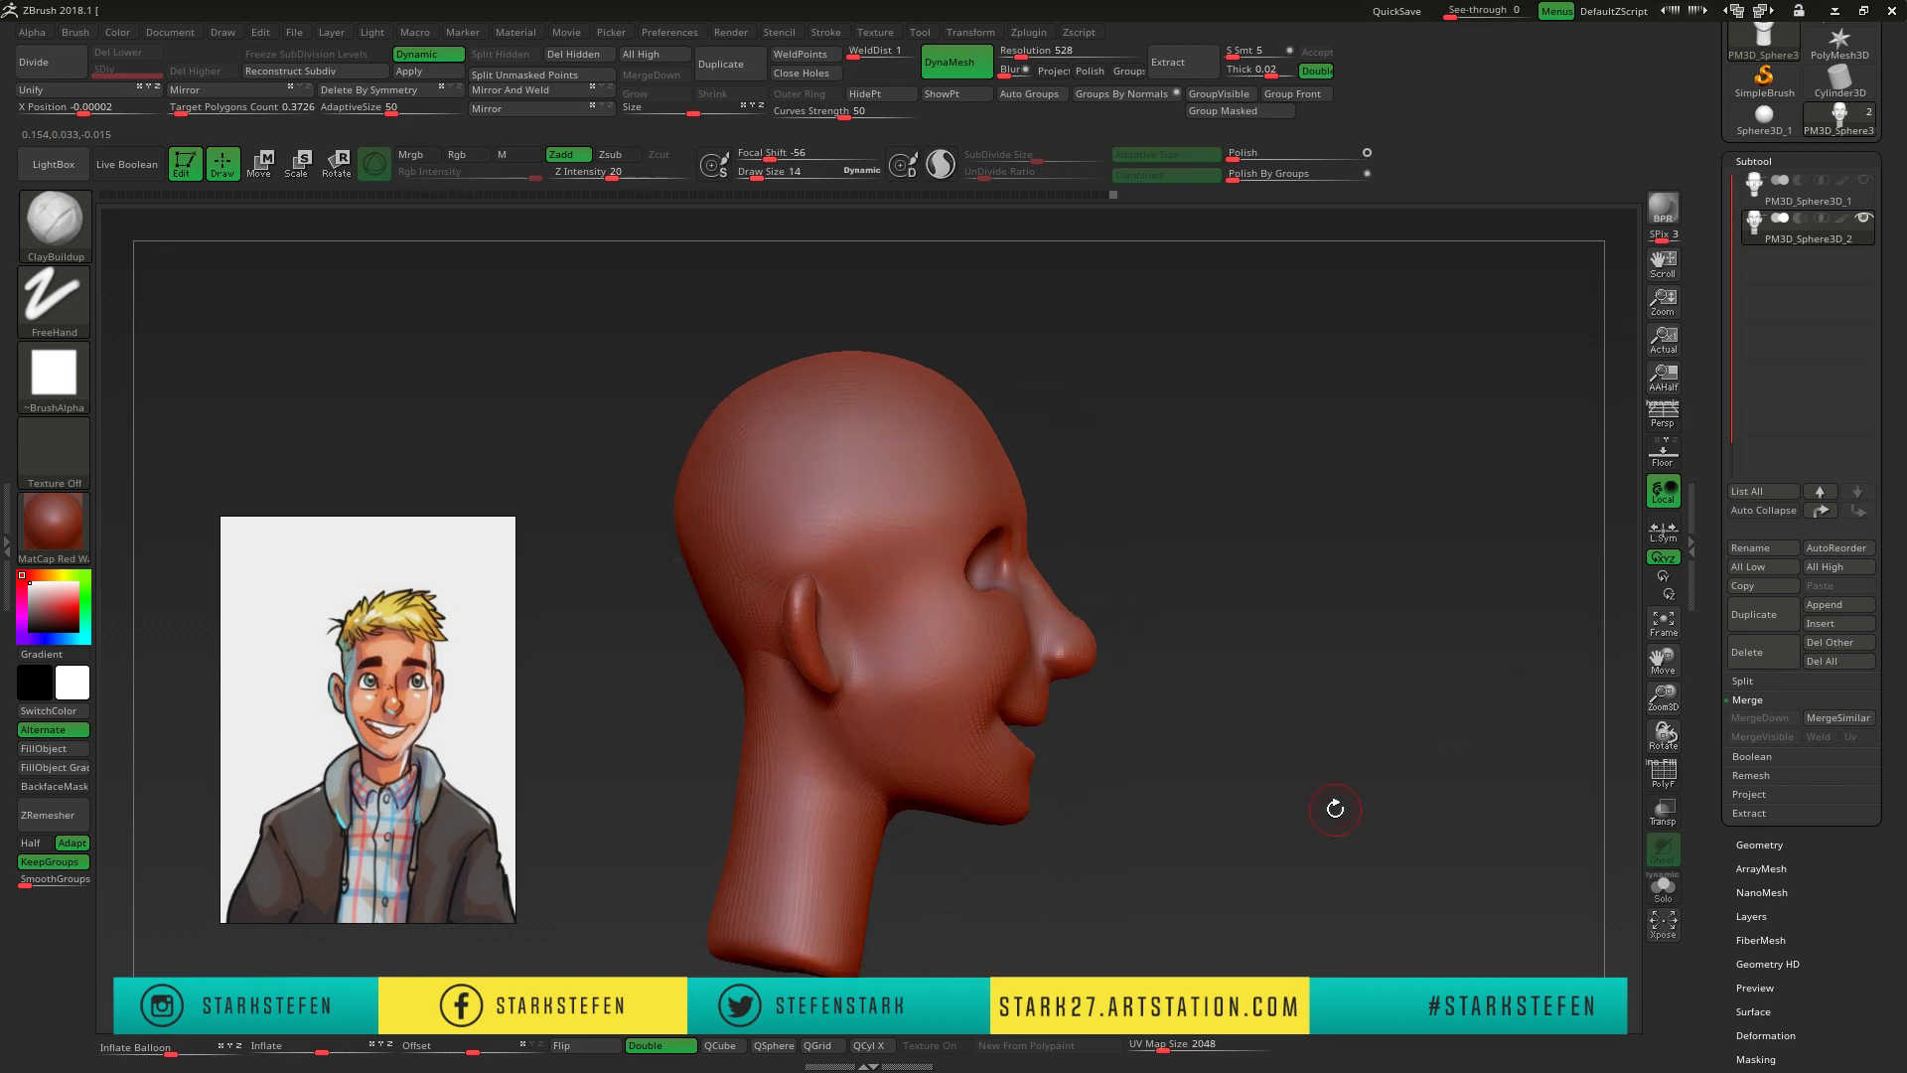
key("b")
key("m")
key("t")
- Toggle Dynamic subdivision off and back on to compare the head from several angles
key("shift+d")
right_click_drag(736, 594, 802, 490)
right_click_drag(630, 637, 1479, 658, "shift")
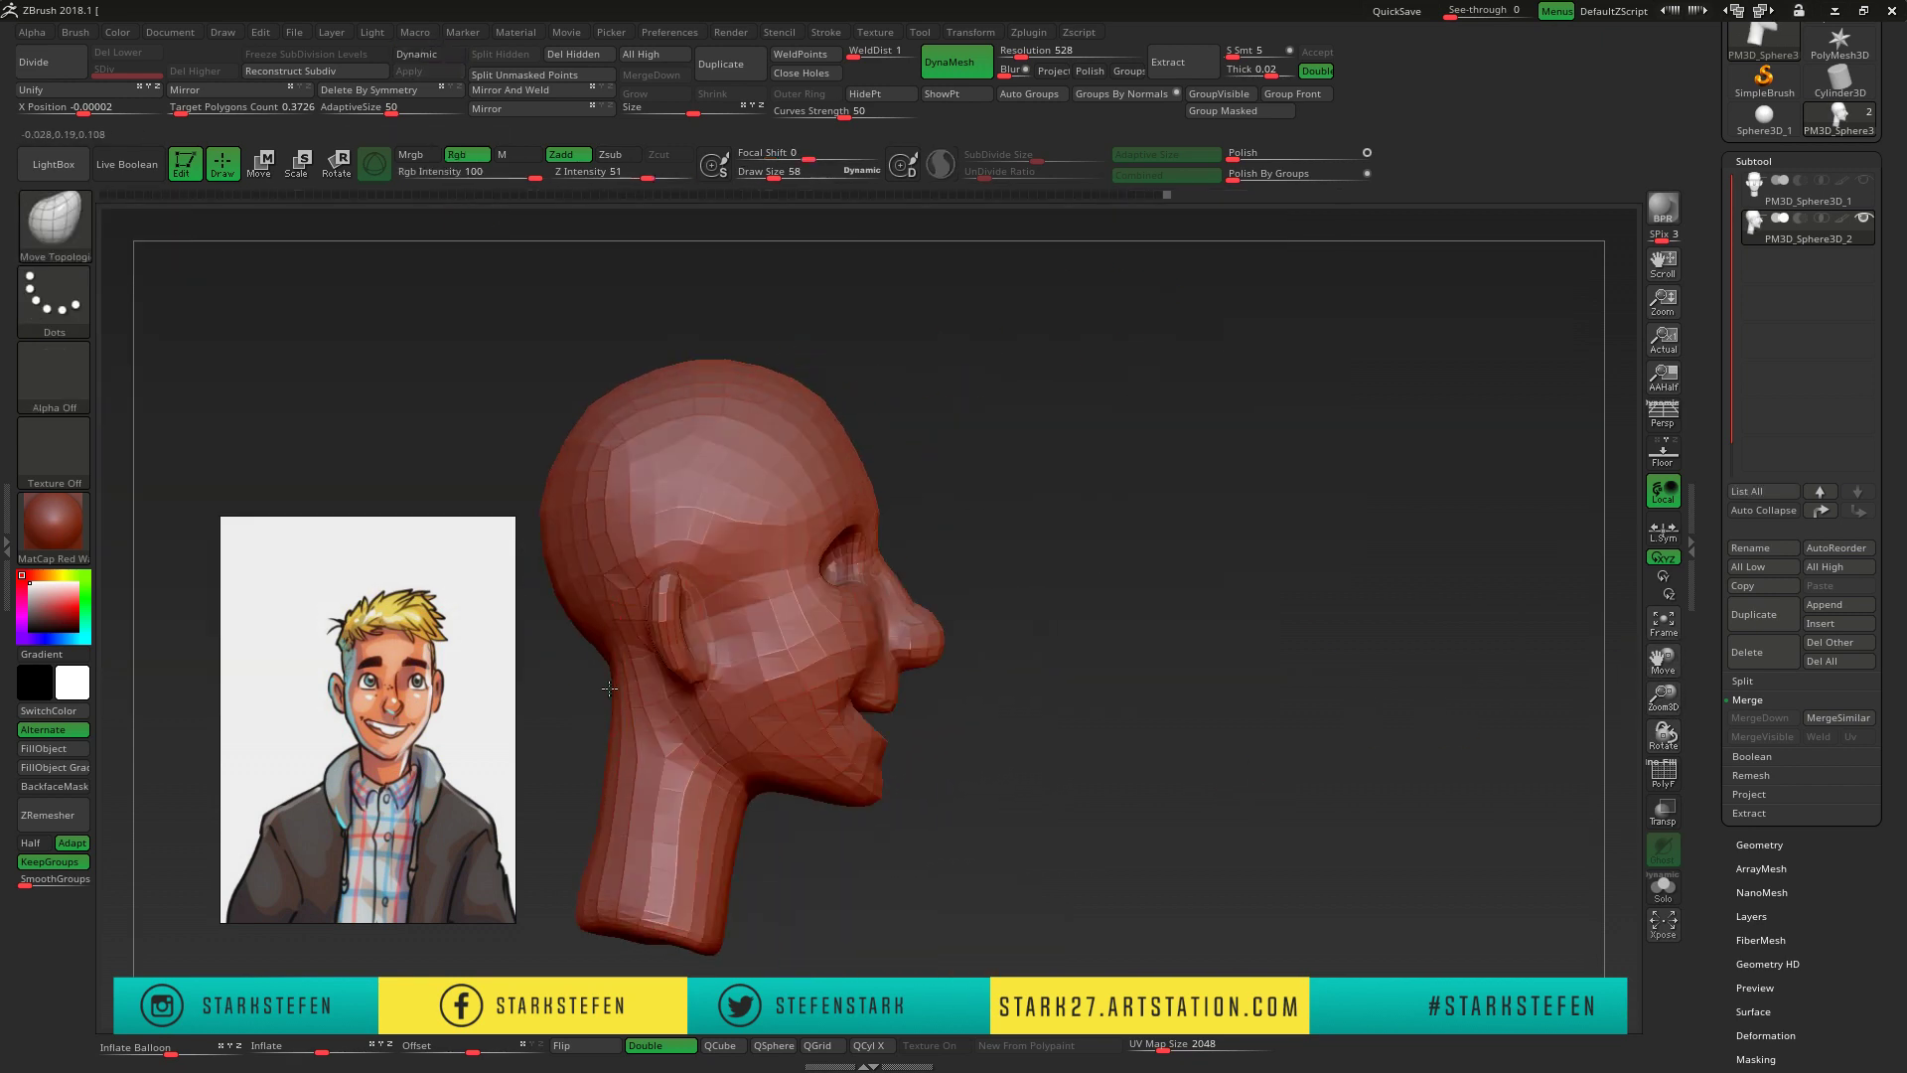
key("shift+d")
right_click_drag(1207, 257, 1268, 462)
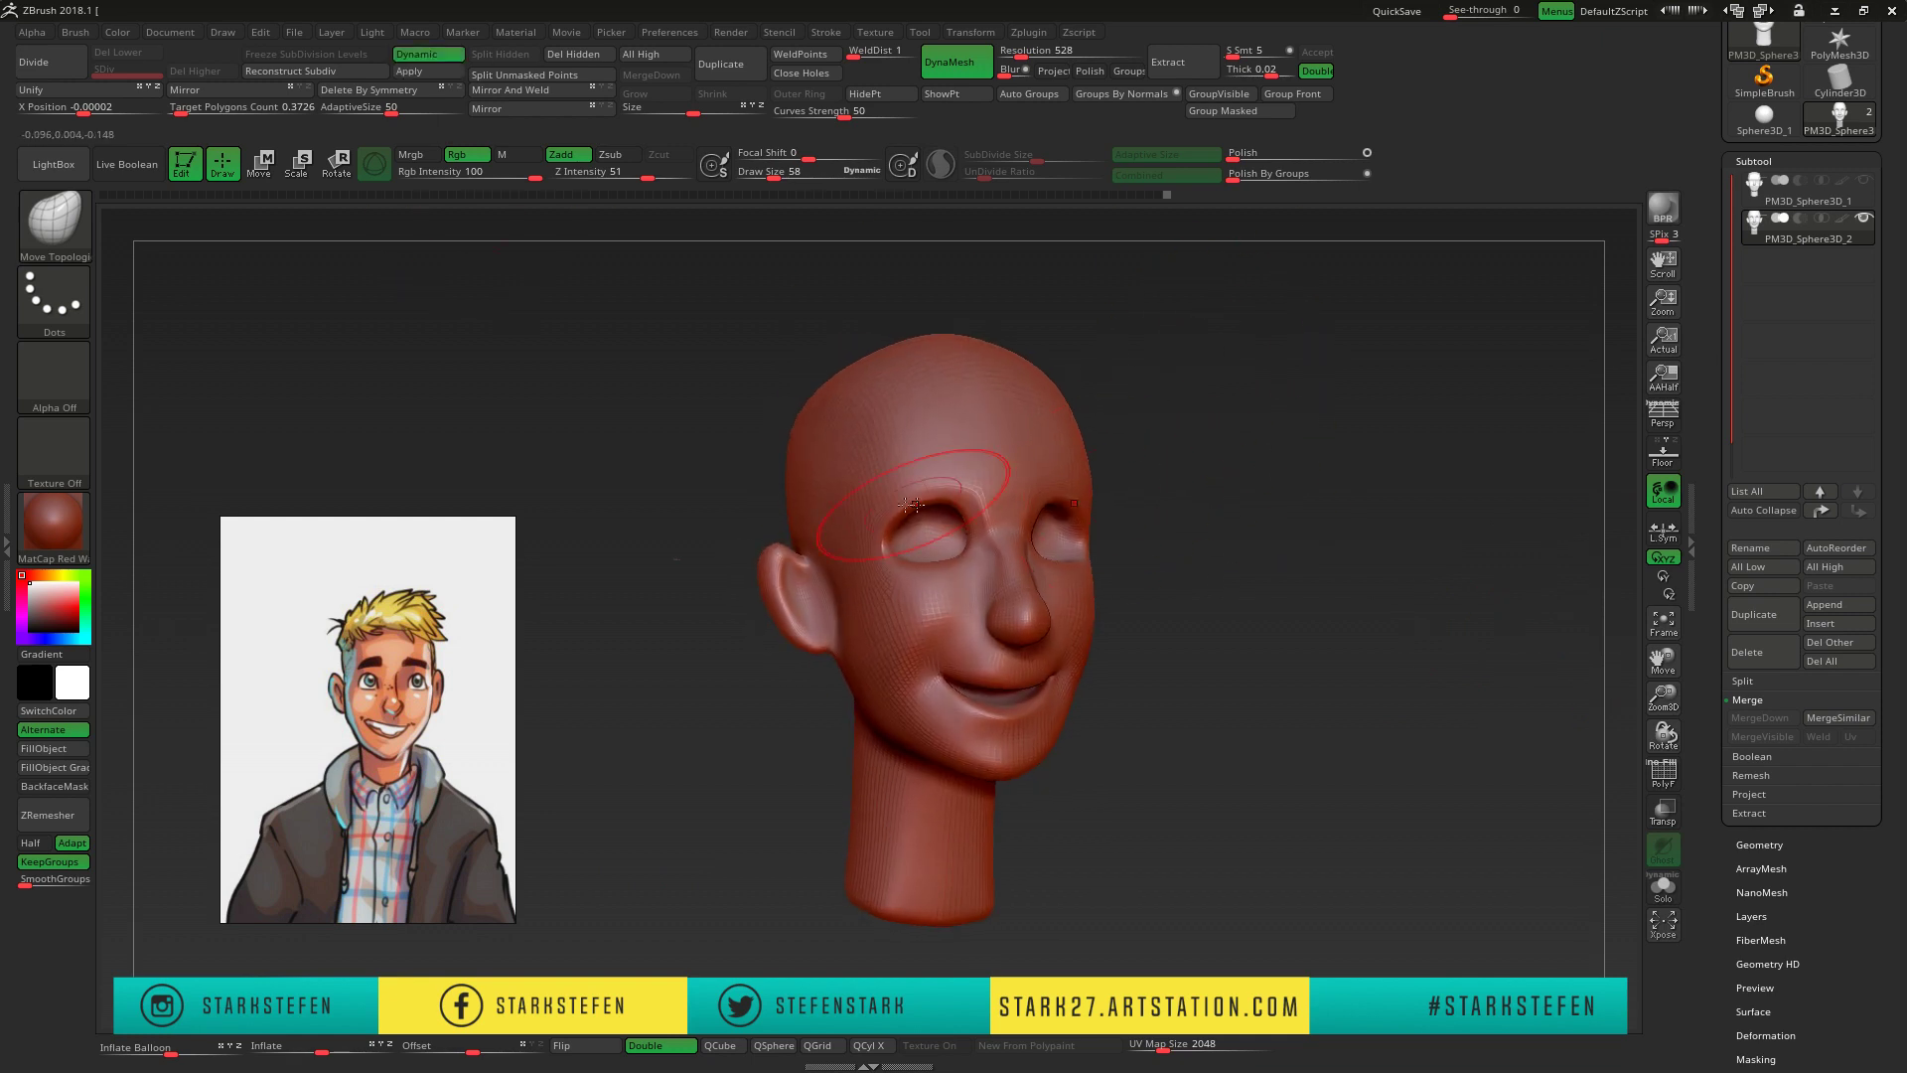
right_click_drag(954, 517, 1132, 443, "shift")
- Insert a PolySphere from IMM Primitives into the eye socket and position it with the Move gizmo
key("b")
left_click(909, 579)
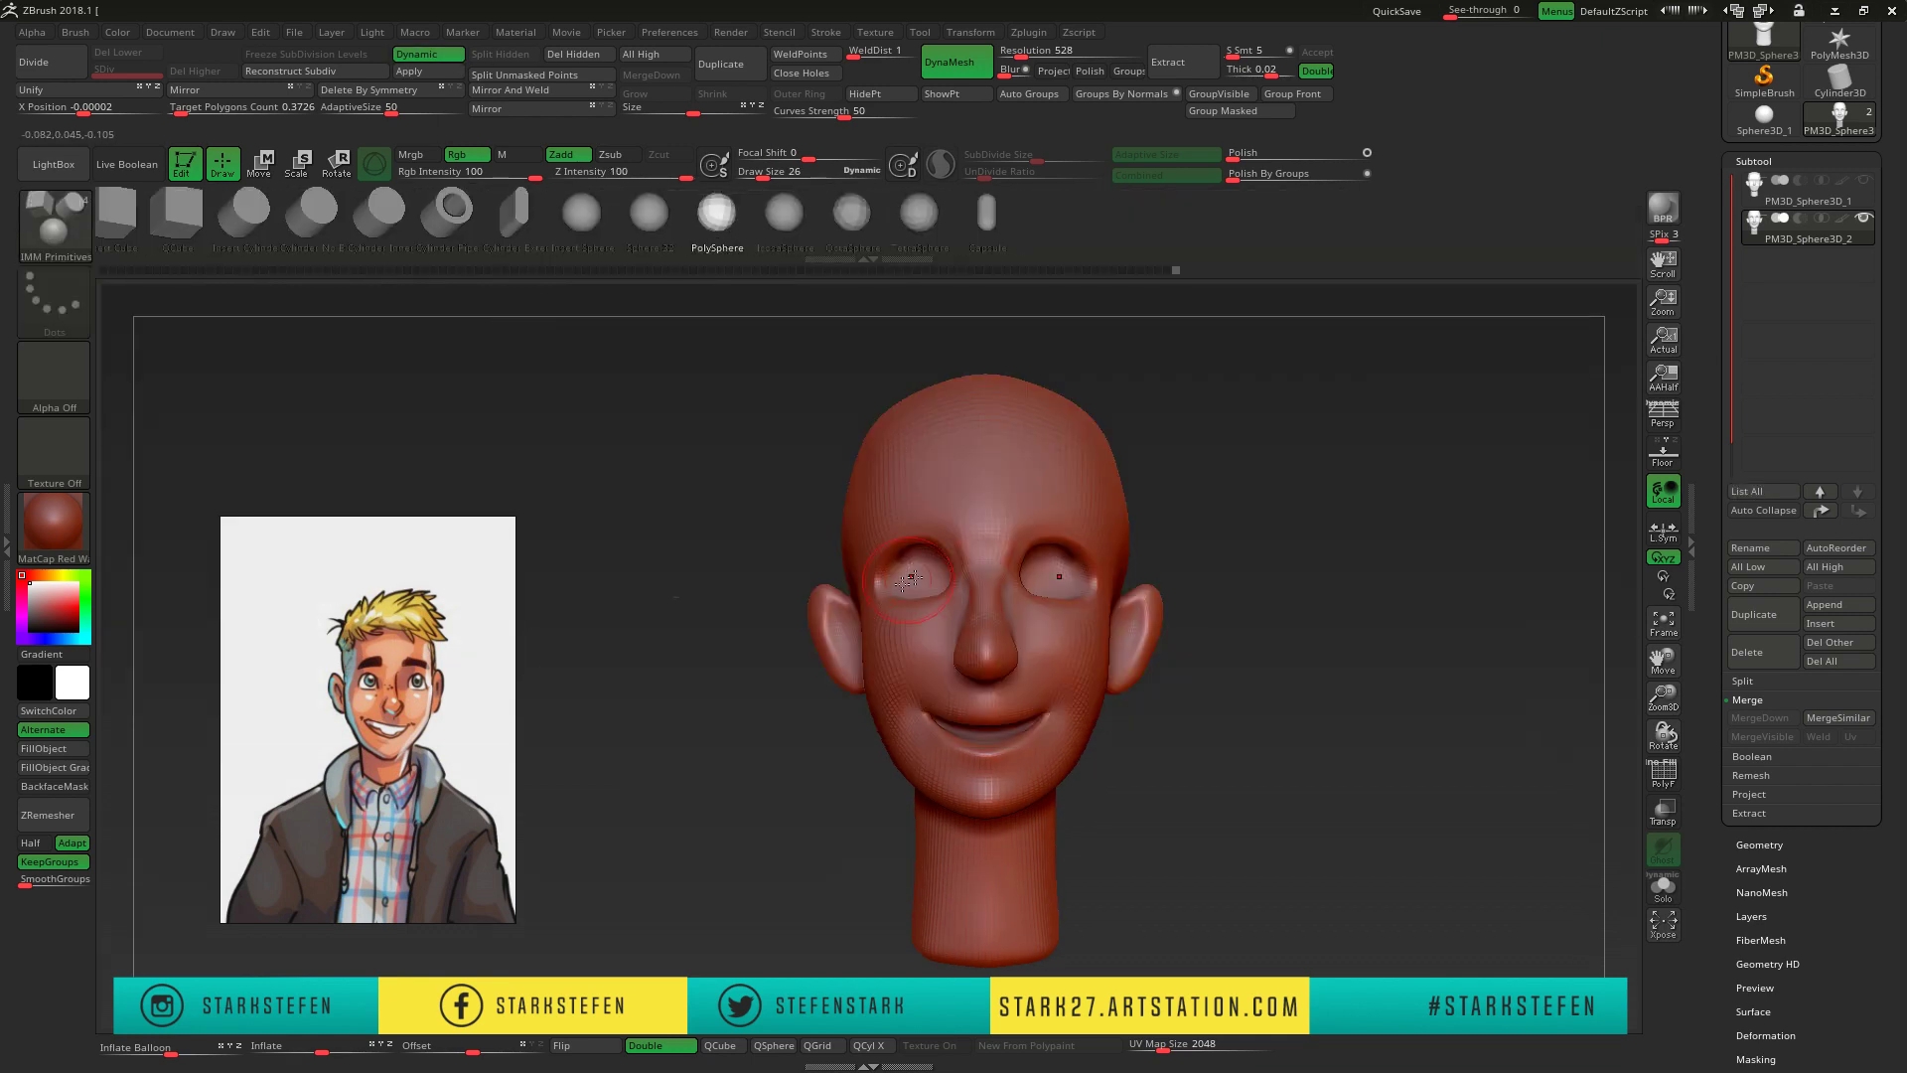
right_click_drag(920, 534, 1142, 536)
key("w")
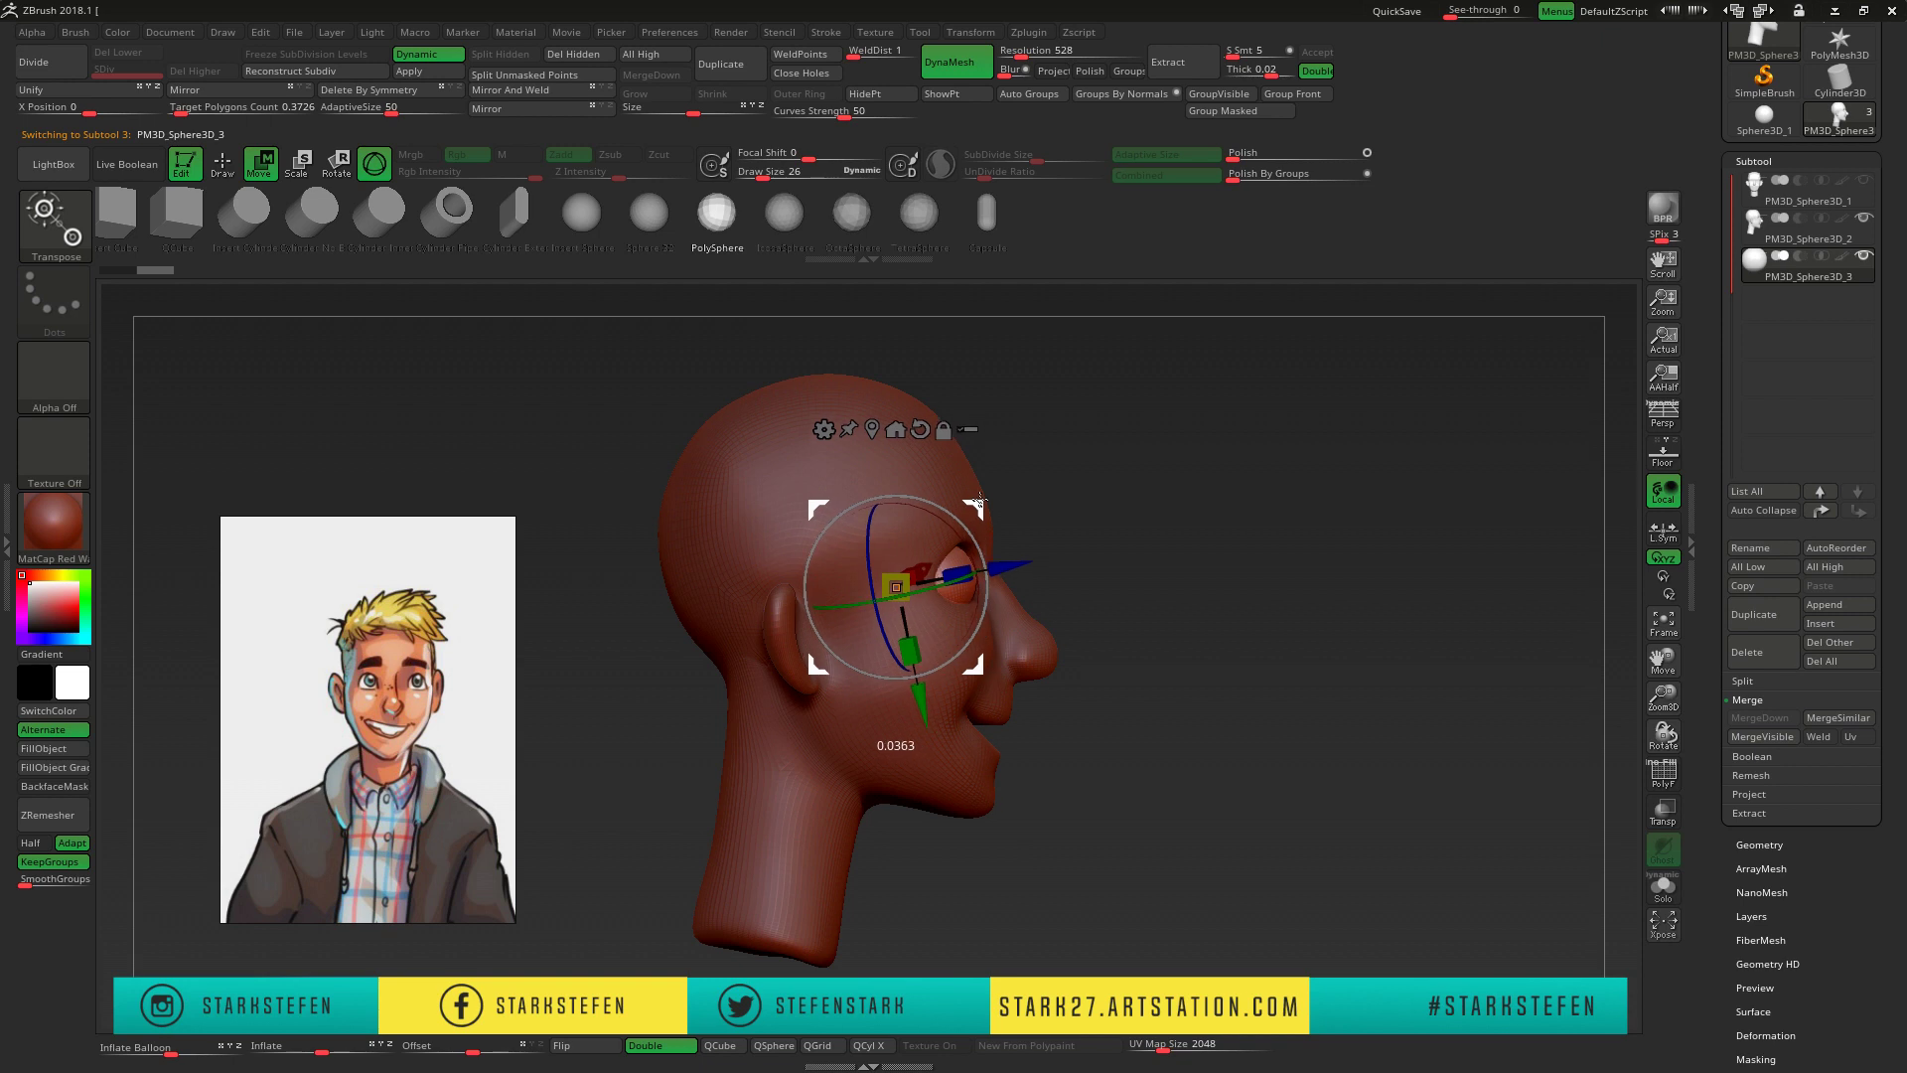
right_click_drag(1292, 597, 1657, 700, "shift")
left_click_drag(1657, 700, 995, 497)
mouse_move(966, 574)
right_mouse_down("shift")
mouse_move(1235, 520)
mouse_move(467, 264)
right_mouse_up("shift")
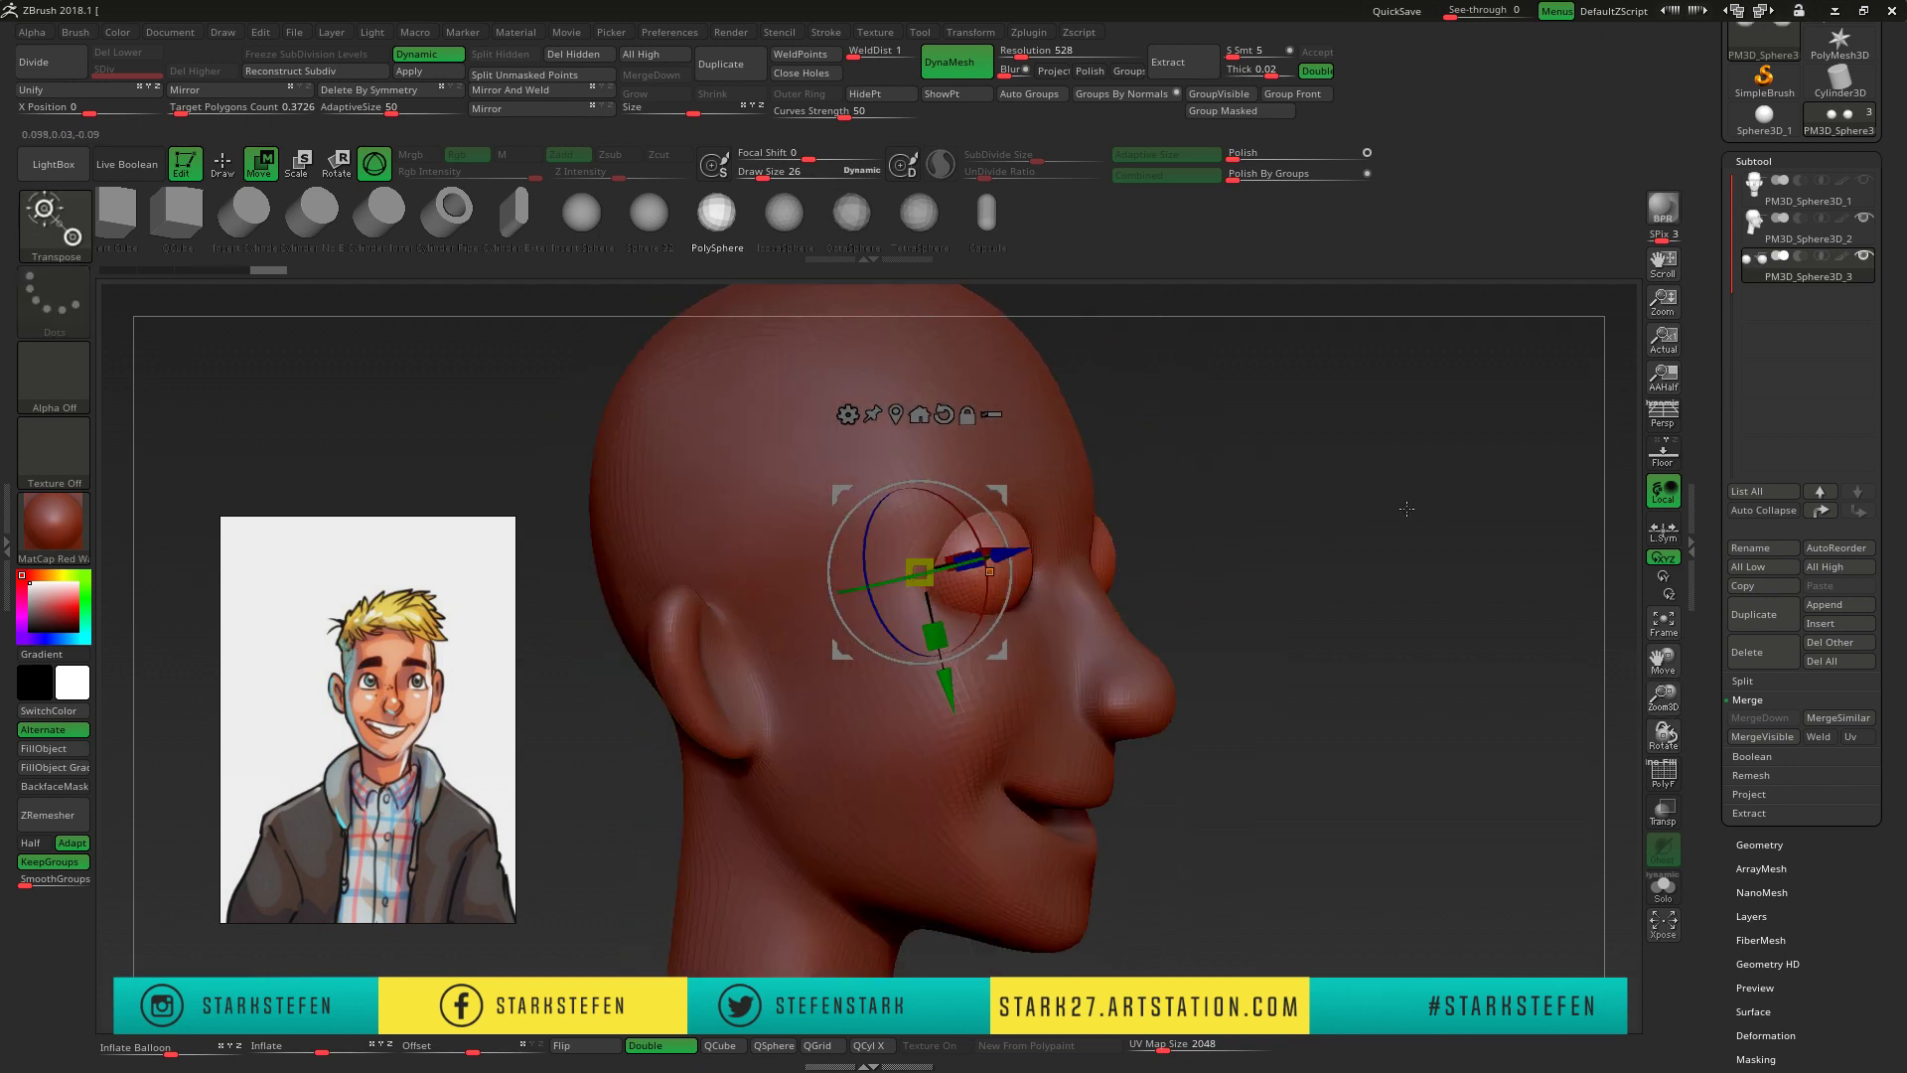
- Return to sculpting with Move Topological, reselect the head subtool and turn off Dynamic subdivision
key("q")
key("b")
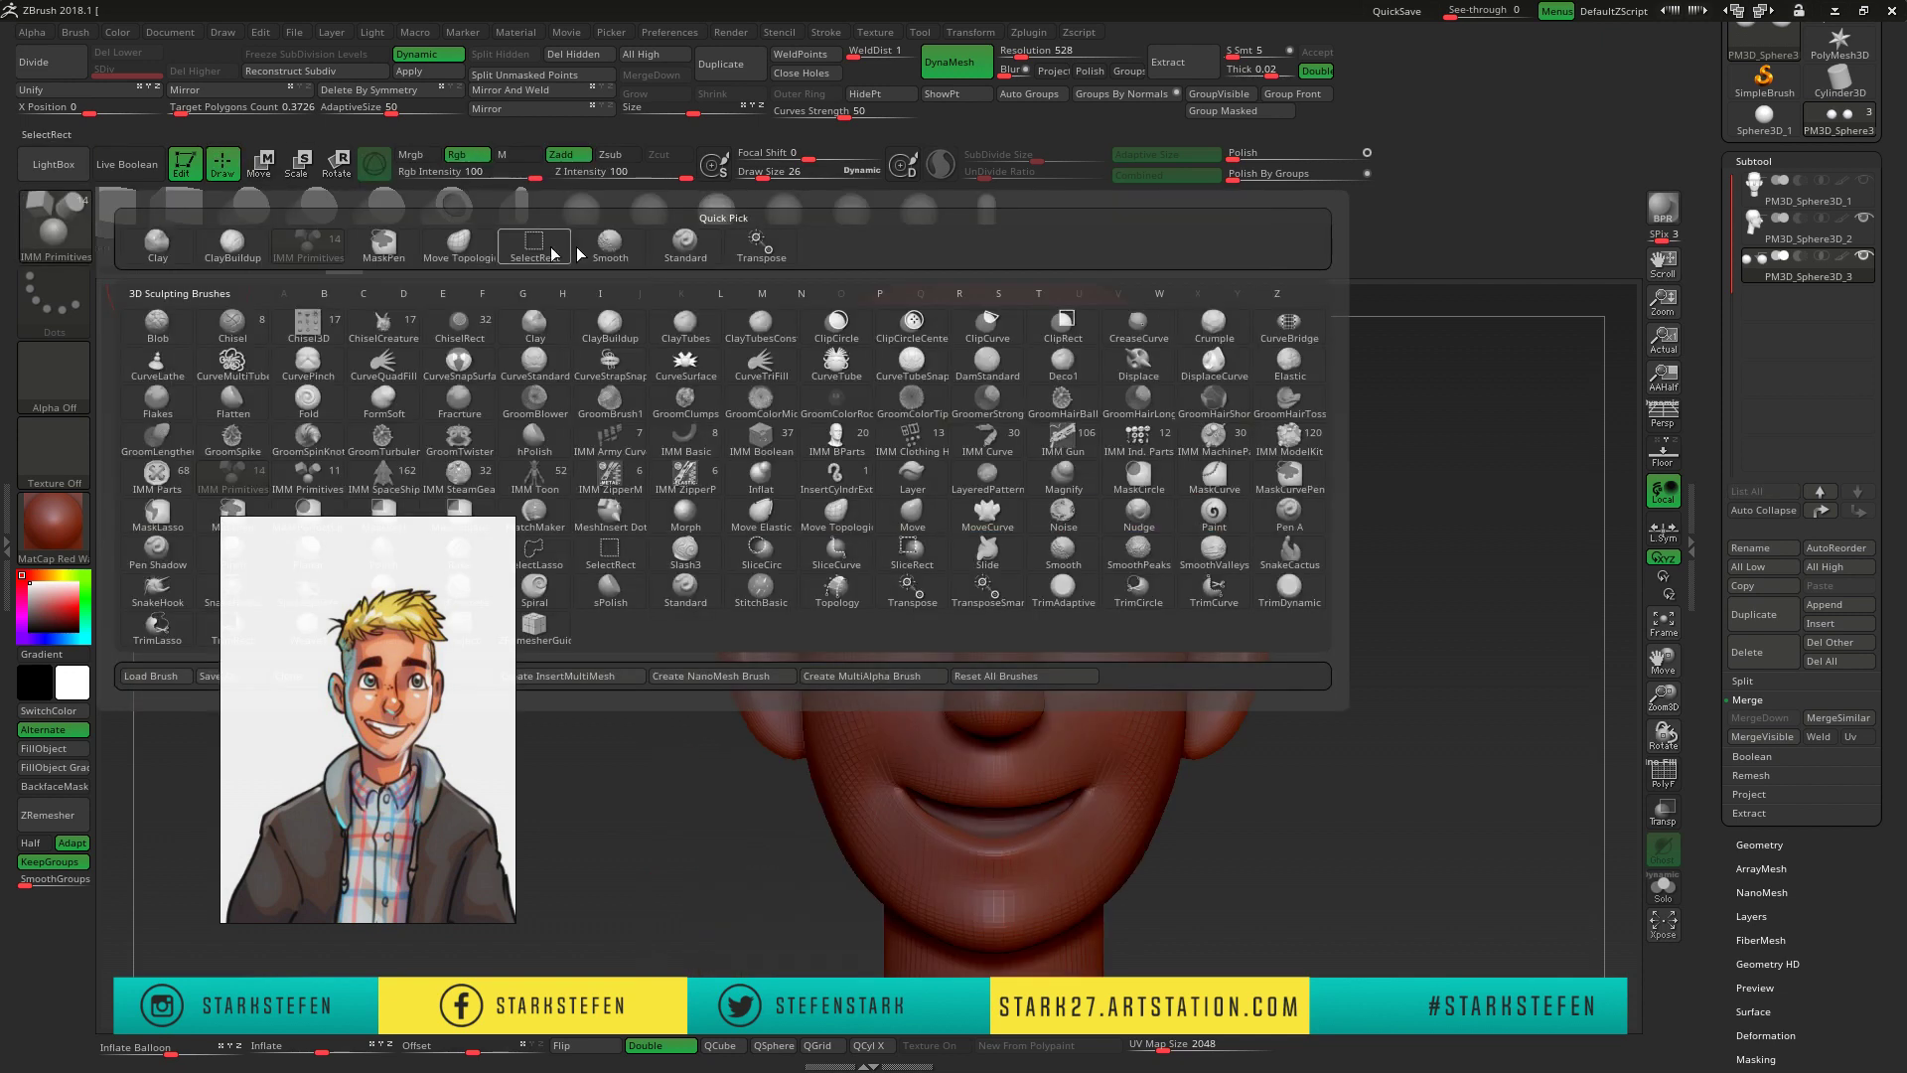
key("m")
key("t")
right_click_drag(755, 477, 964, 469)
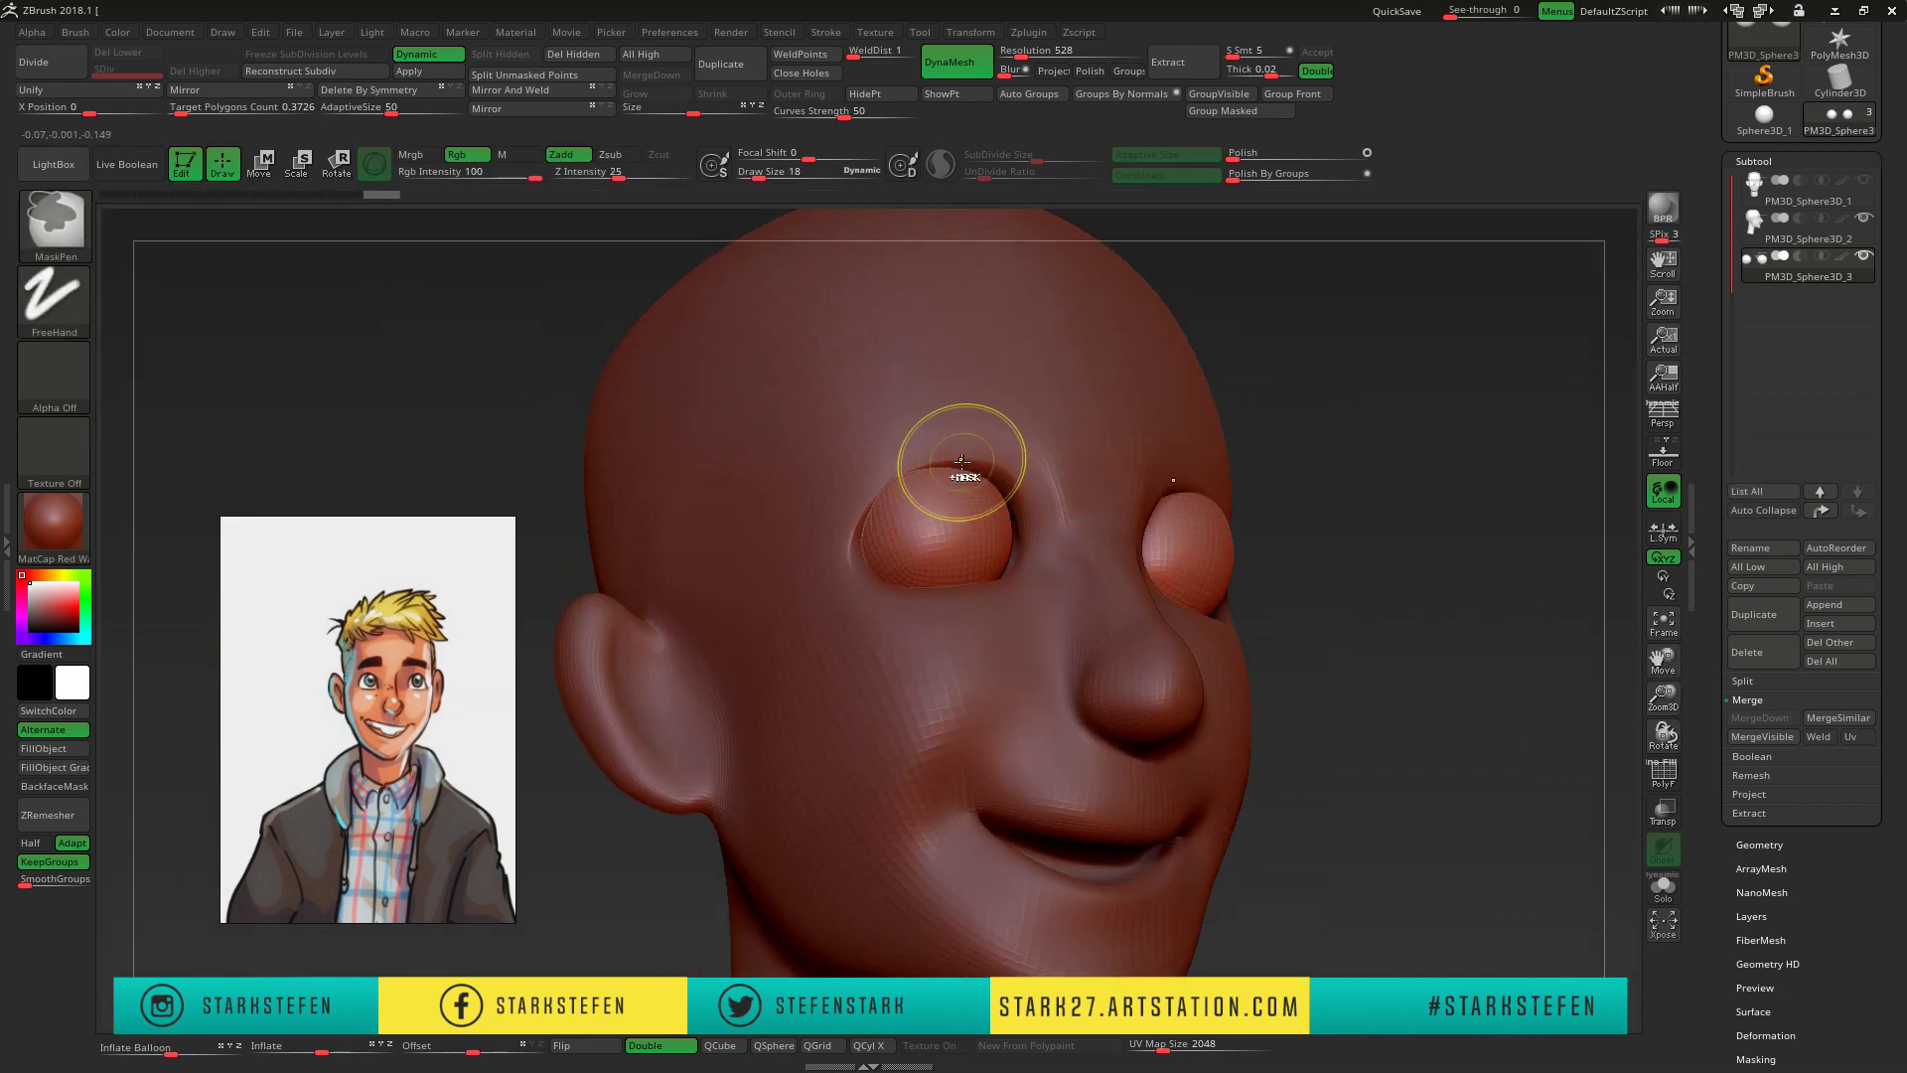
left_click(945, 458, "alt")
left_click(433, 61)
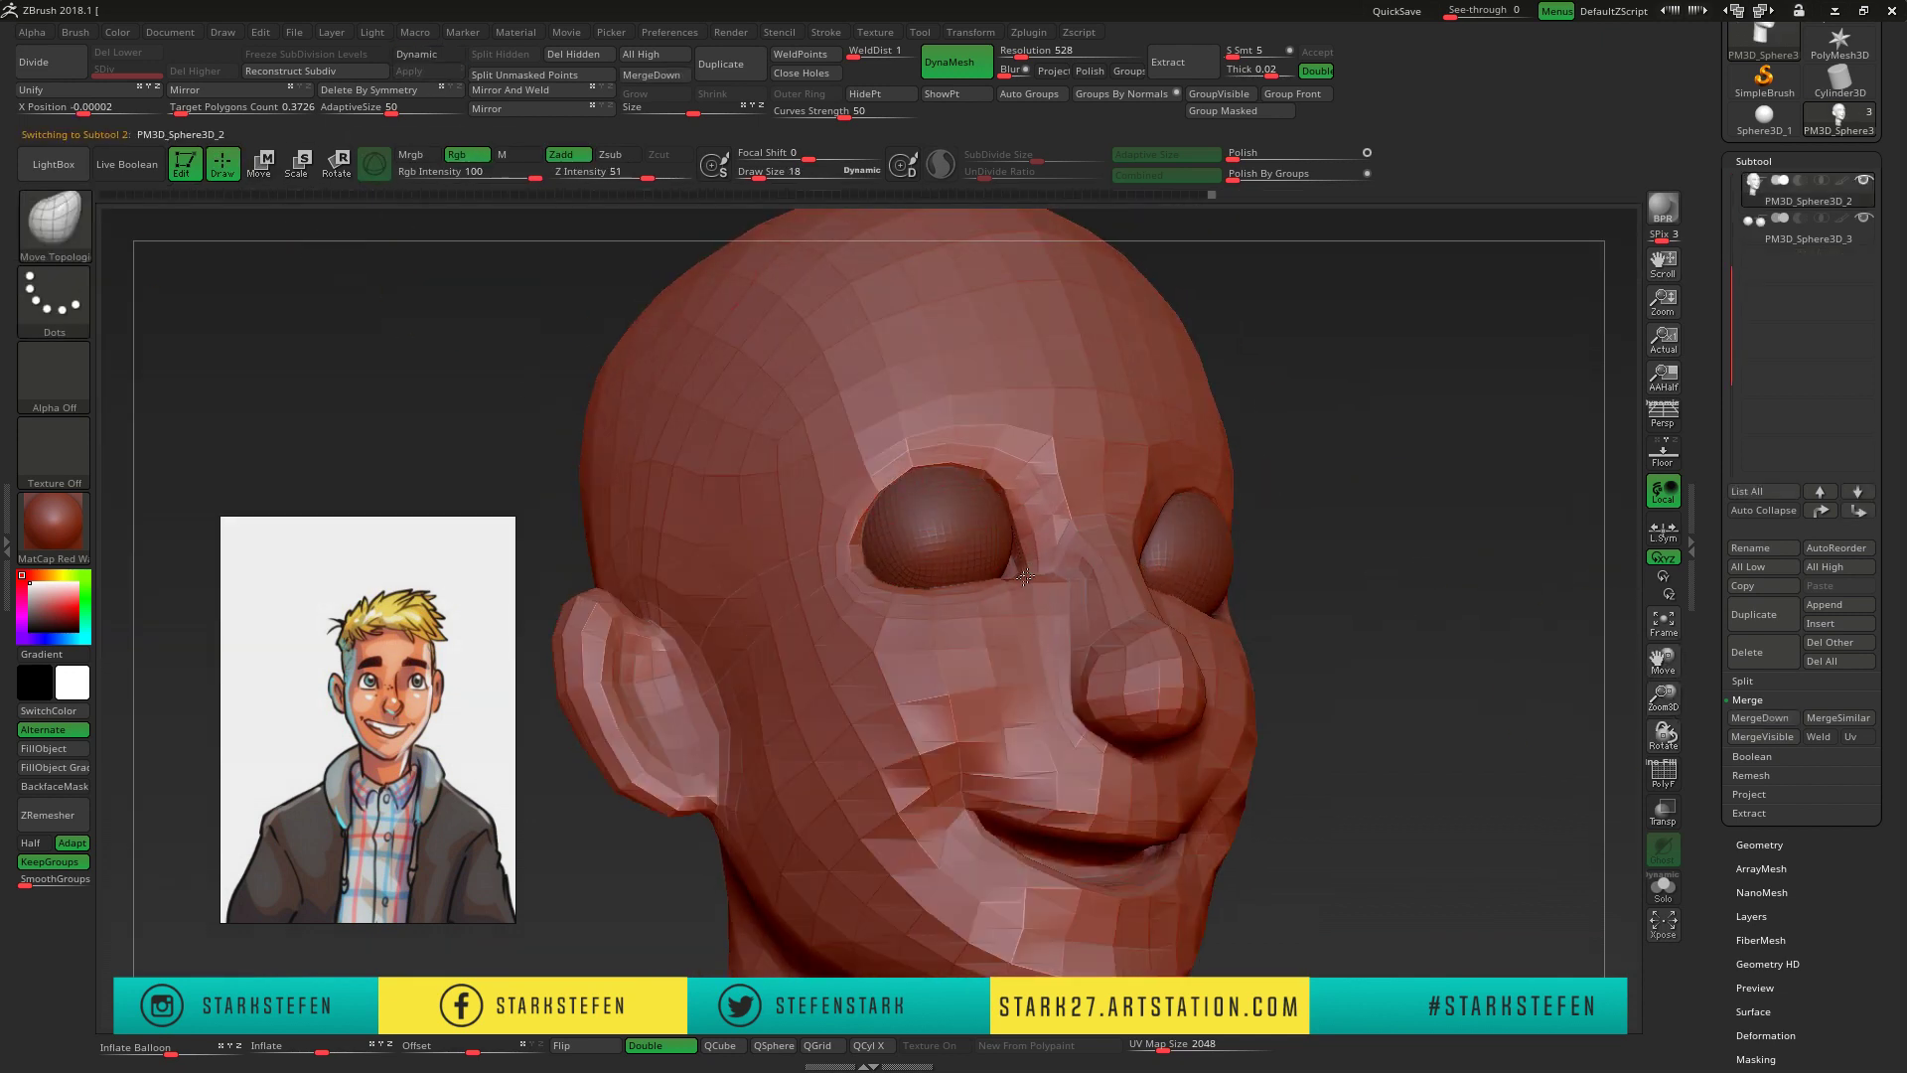
- Show PolyF and inspect the eye area from side and front
right_click_drag(1026, 576, 992, 577)
key("shift+f")
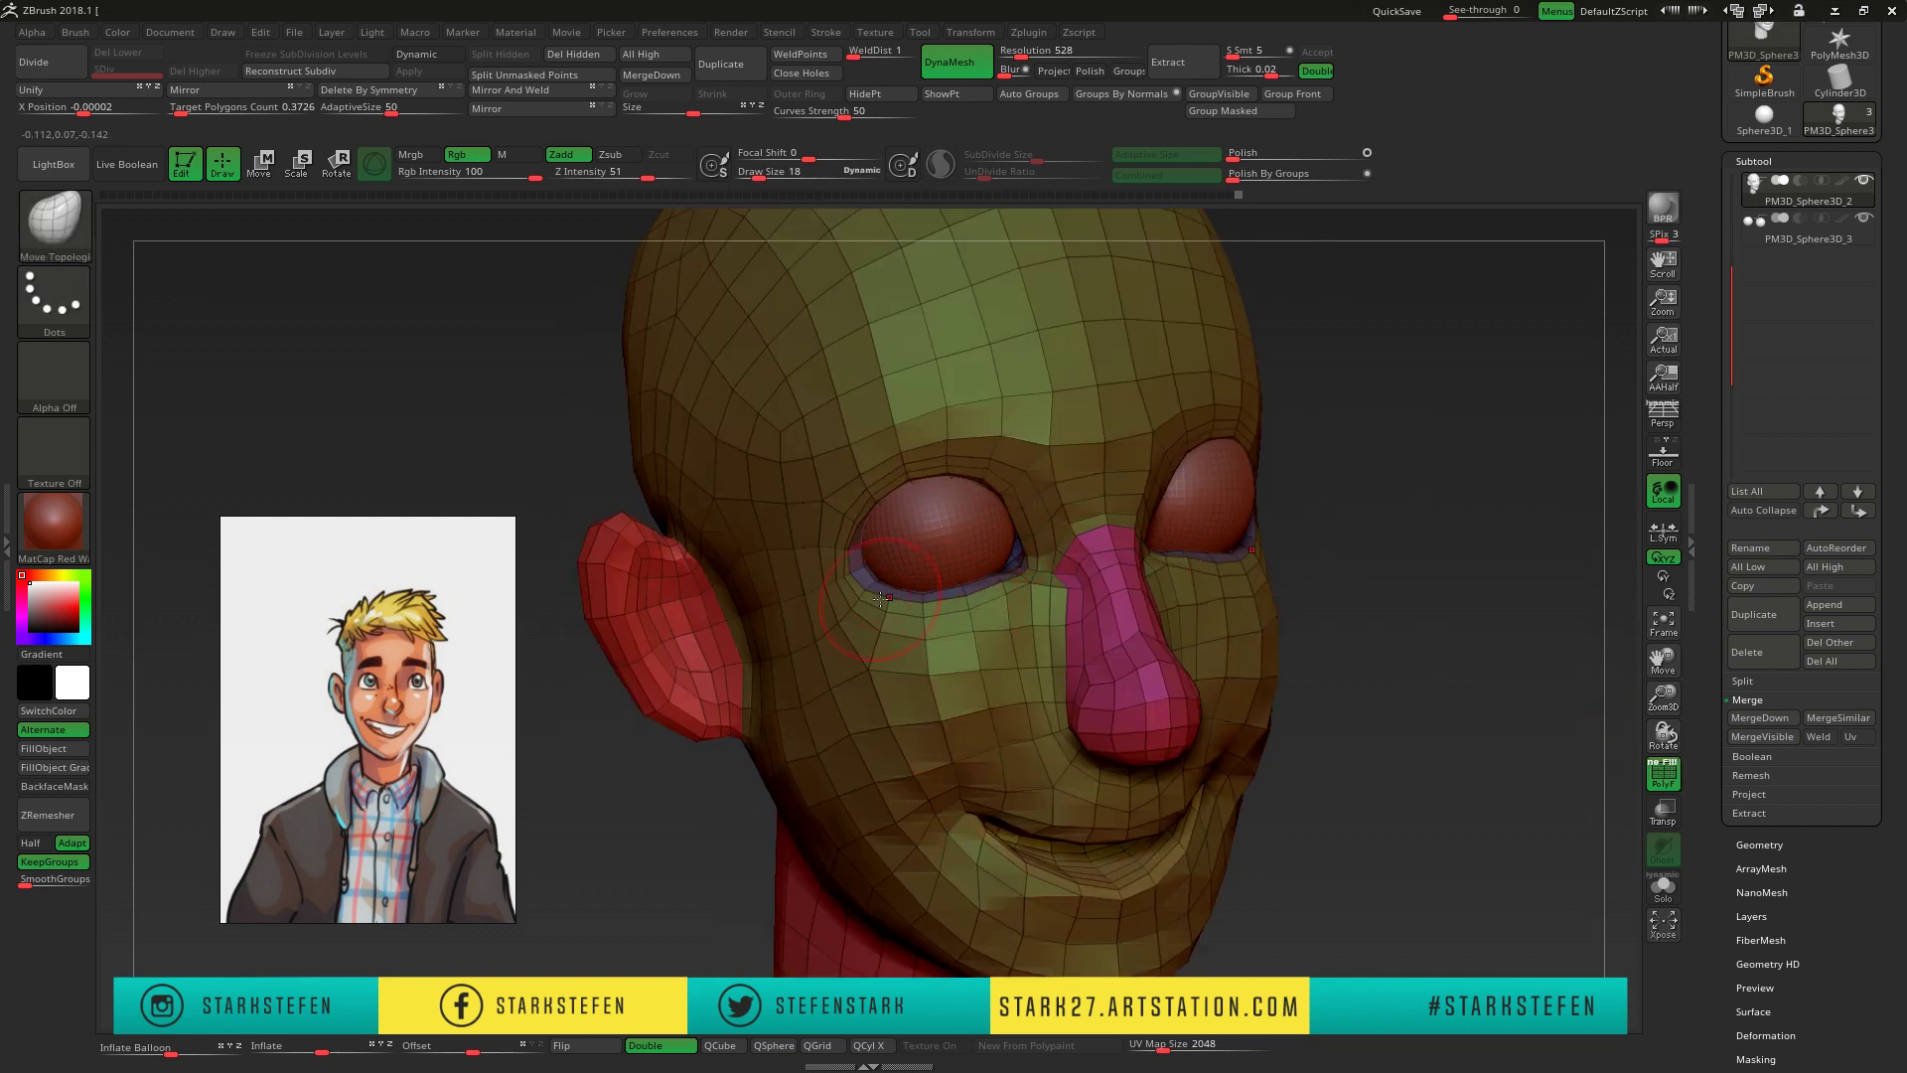
mouse_move(1017, 574)
right_mouse_down()
mouse_move(1103, 556)
mouse_move(969, 493)
right_mouse_up()
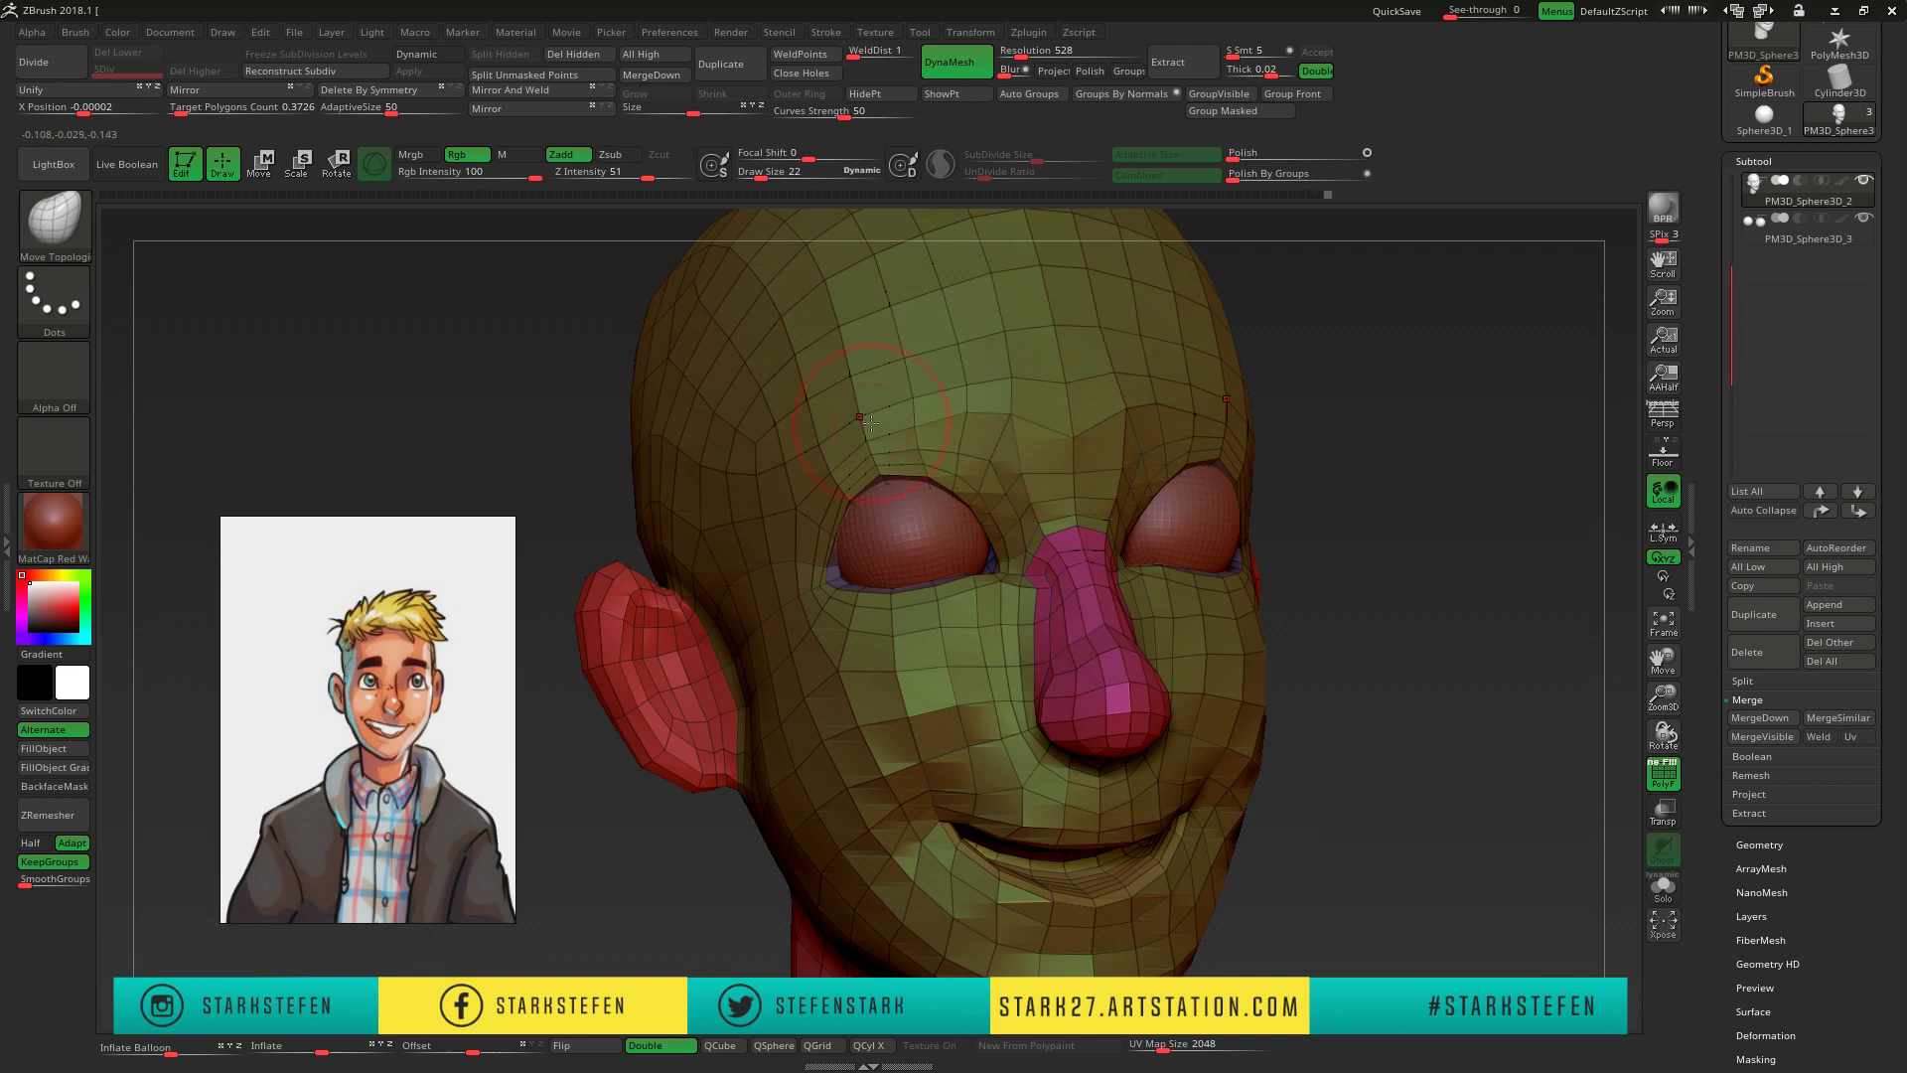
right_click_drag(844, 427, 902, 405)
mouse_move(820, 464)
right_mouse_down()
mouse_move(1431, 455)
mouse_move(1555, 573)
right_mouse_up()
key("shift+f")
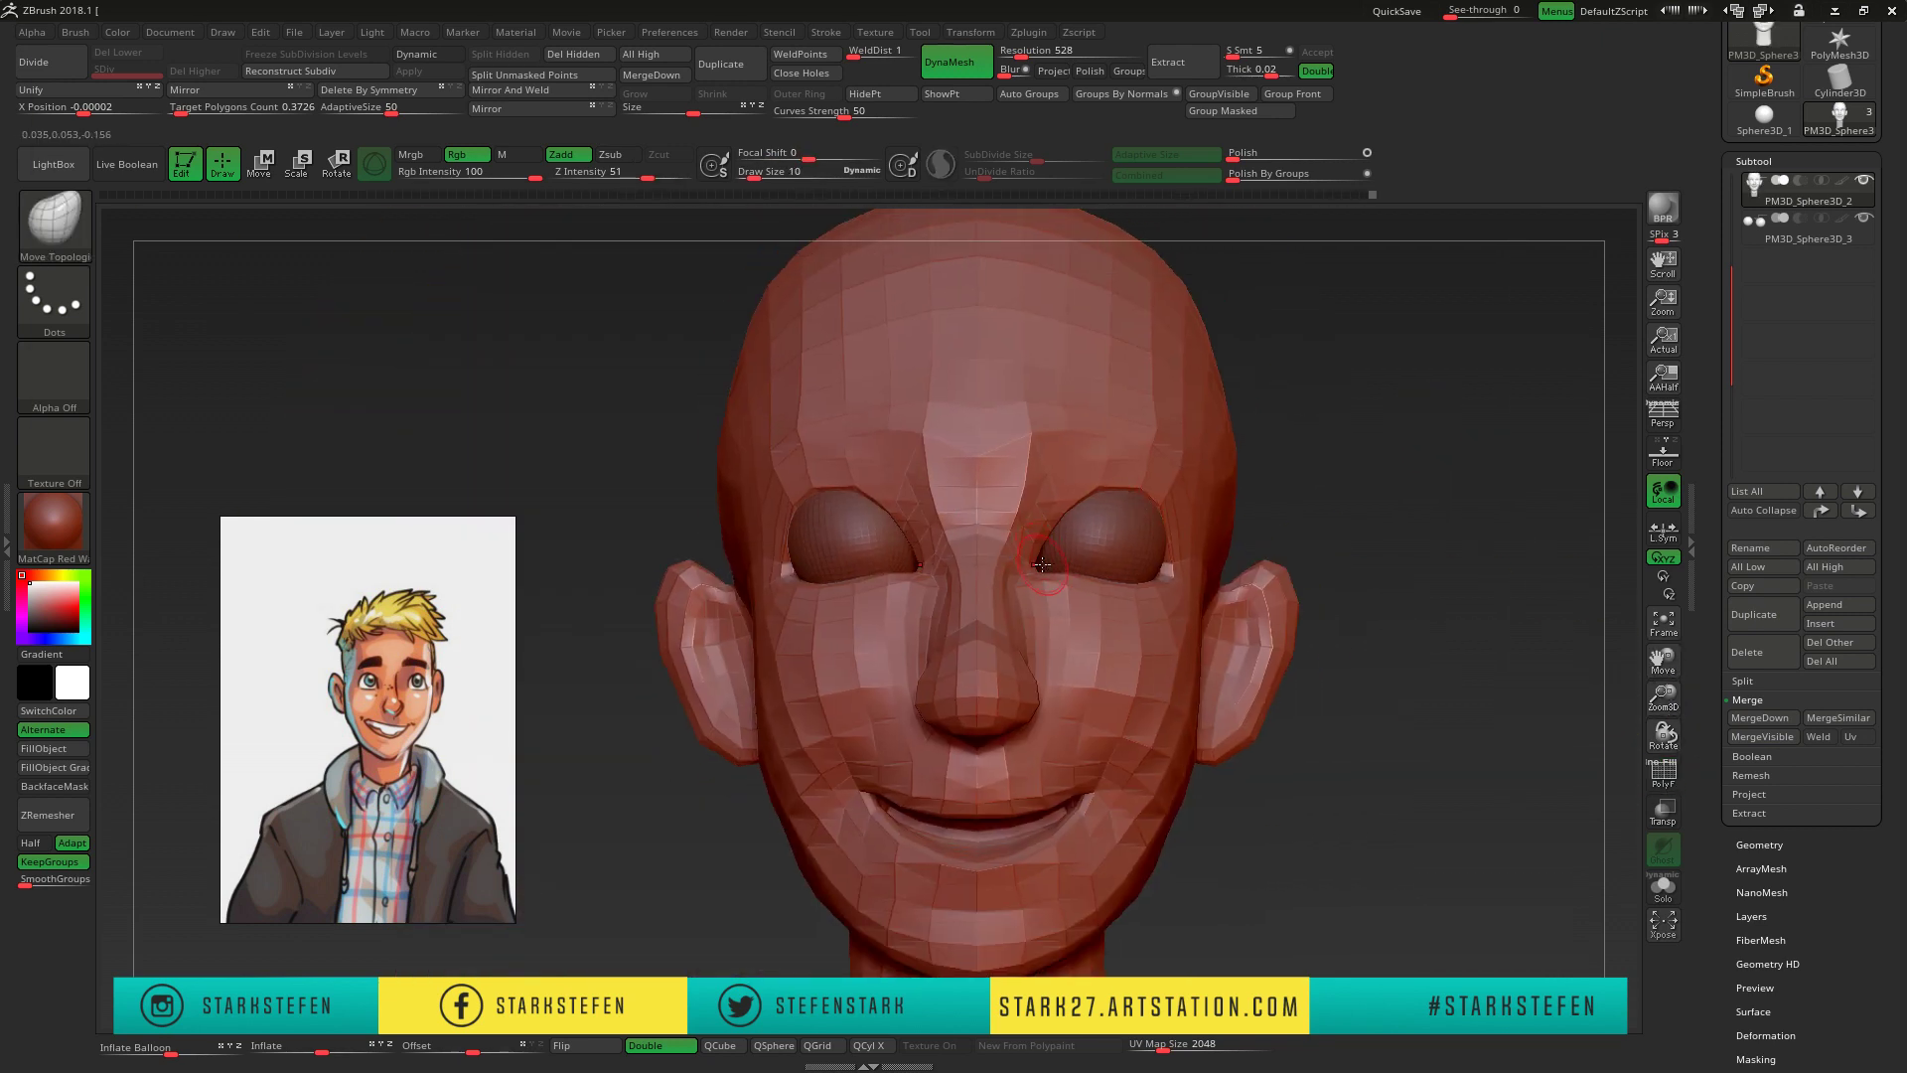
mouse_move(1051, 499)
right_mouse_down()
mouse_move(1143, 497)
mouse_move(1024, 517)
right_mouse_up()
- Switch to the DamStandard brush and snap the head to a front view
key("b")
key("d")
key("s")
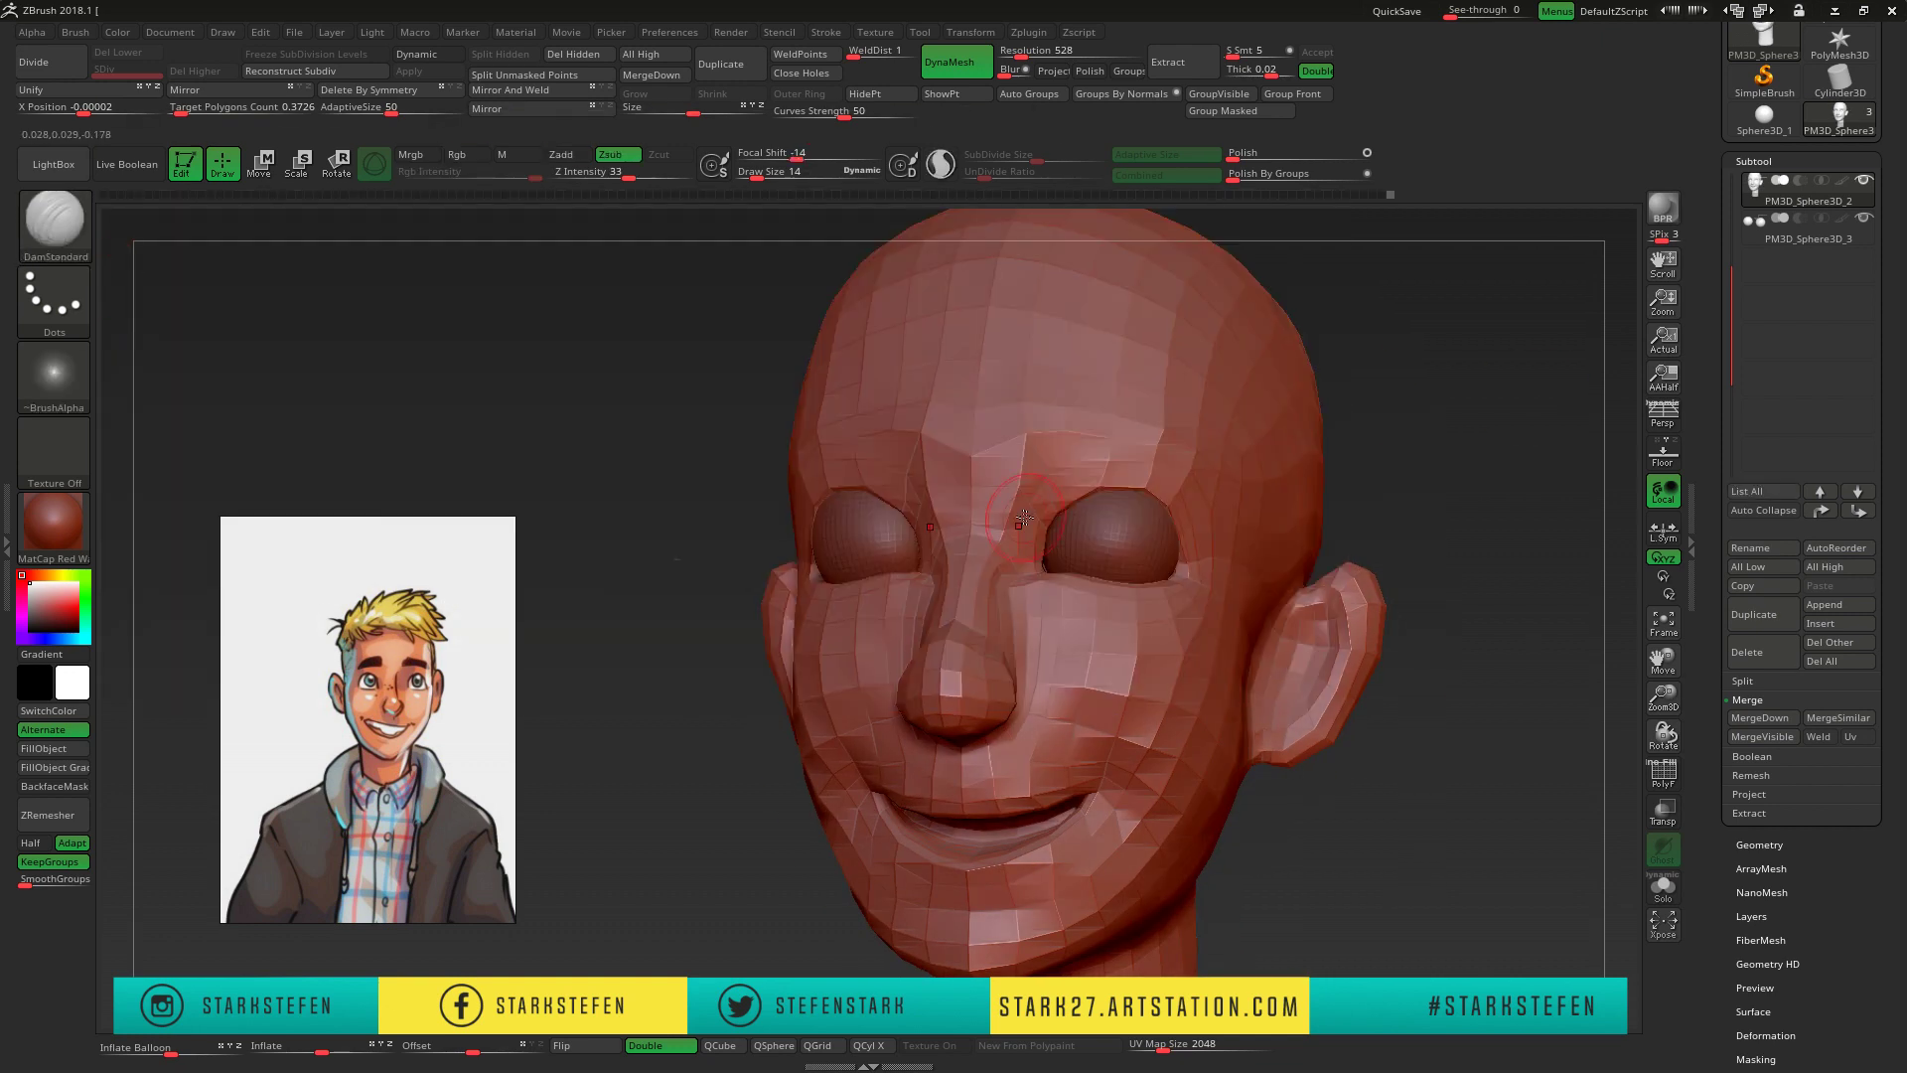
mouse_move(1241, 526)
right_mouse_down()
mouse_move(1017, 541)
mouse_move(874, 497)
mouse_move(1042, 480)
right_mouse_up()
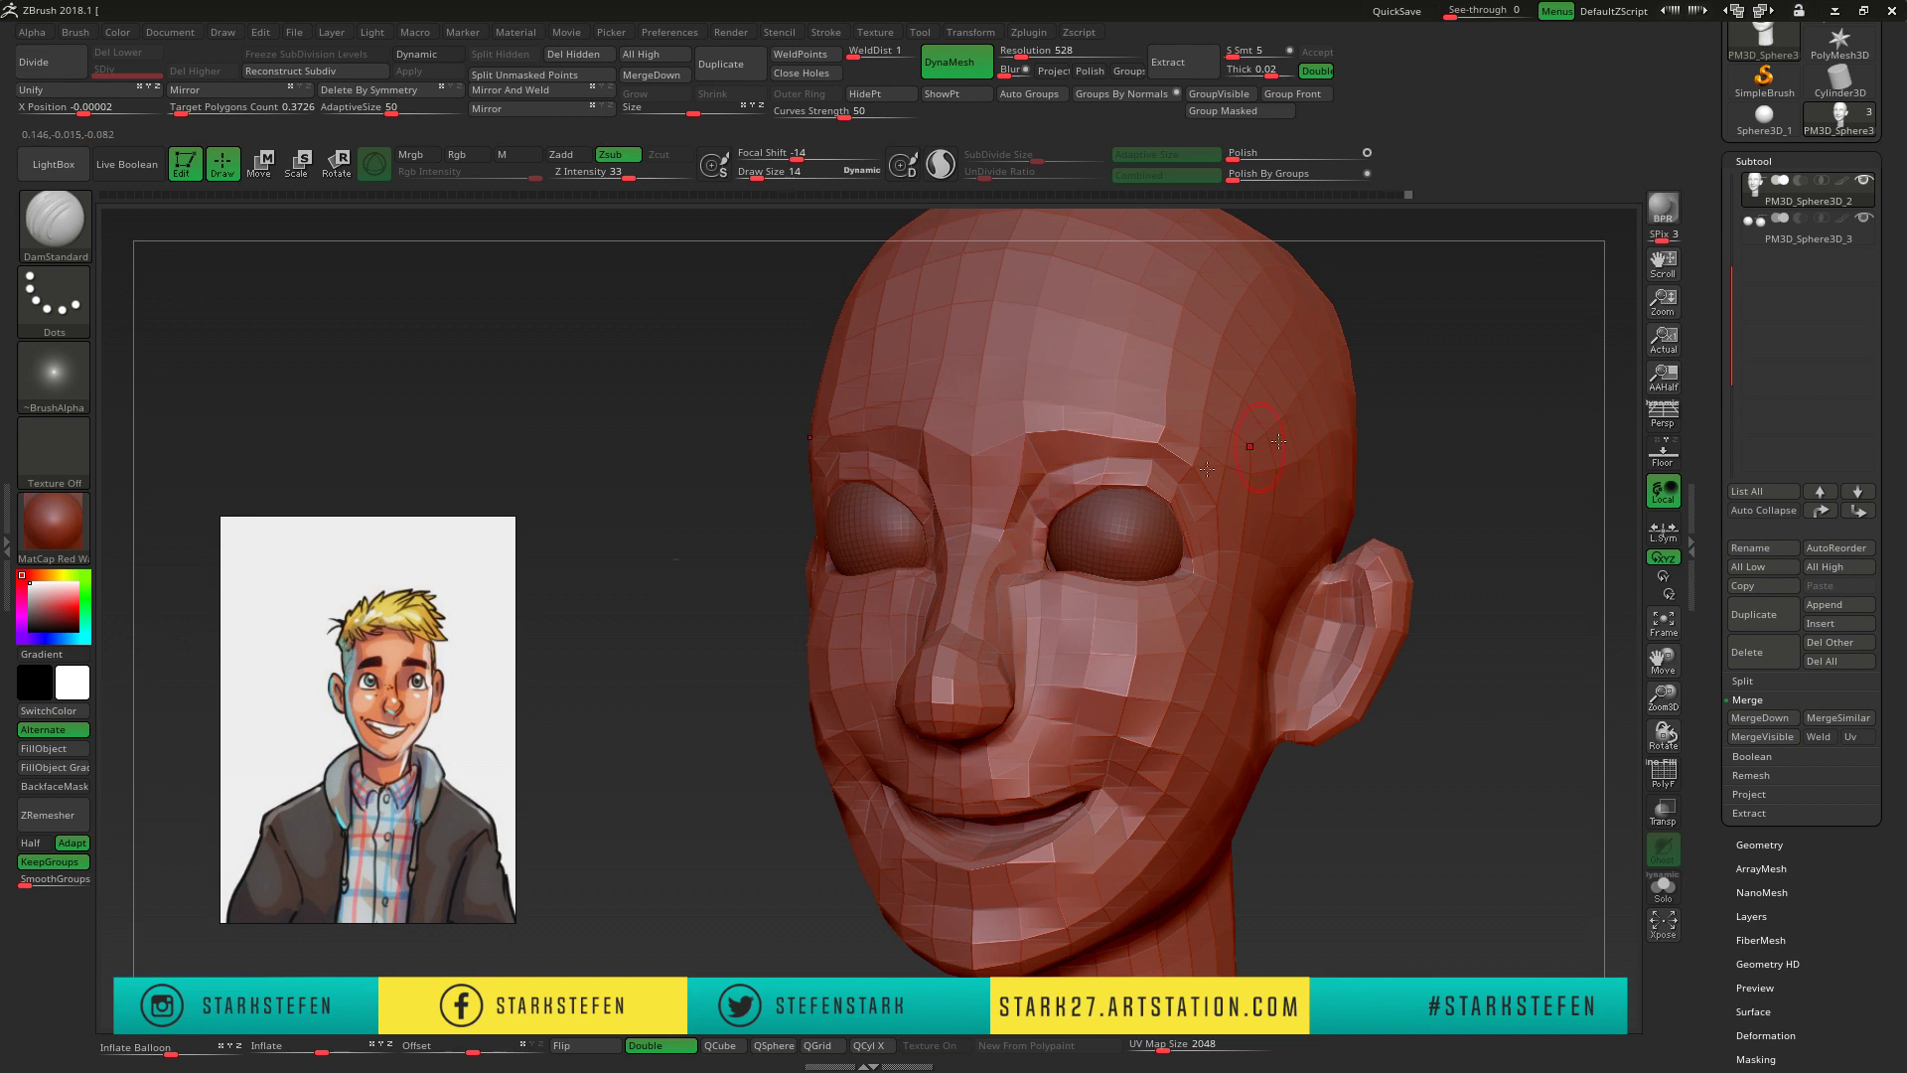
right_click_drag(1278, 440, 82, 213, "shift")
mouse_move(906, 578)
right_mouse_down()
mouse_move(1003, 571)
mouse_move(874, 556)
mouse_move(1034, 507)
mouse_move(940, 475)
right_mouse_up()
- Move the eyeball subtool into place, reselect the head and re-enable Dynamic subdivision
left_click(865, 546, "alt")
key("w")
left_click(225, 178)
mouse_move(755, 476)
right_mouse_down()
mouse_move(940, 574)
mouse_move(979, 425)
right_mouse_up()
left_click(940, 573, "alt")
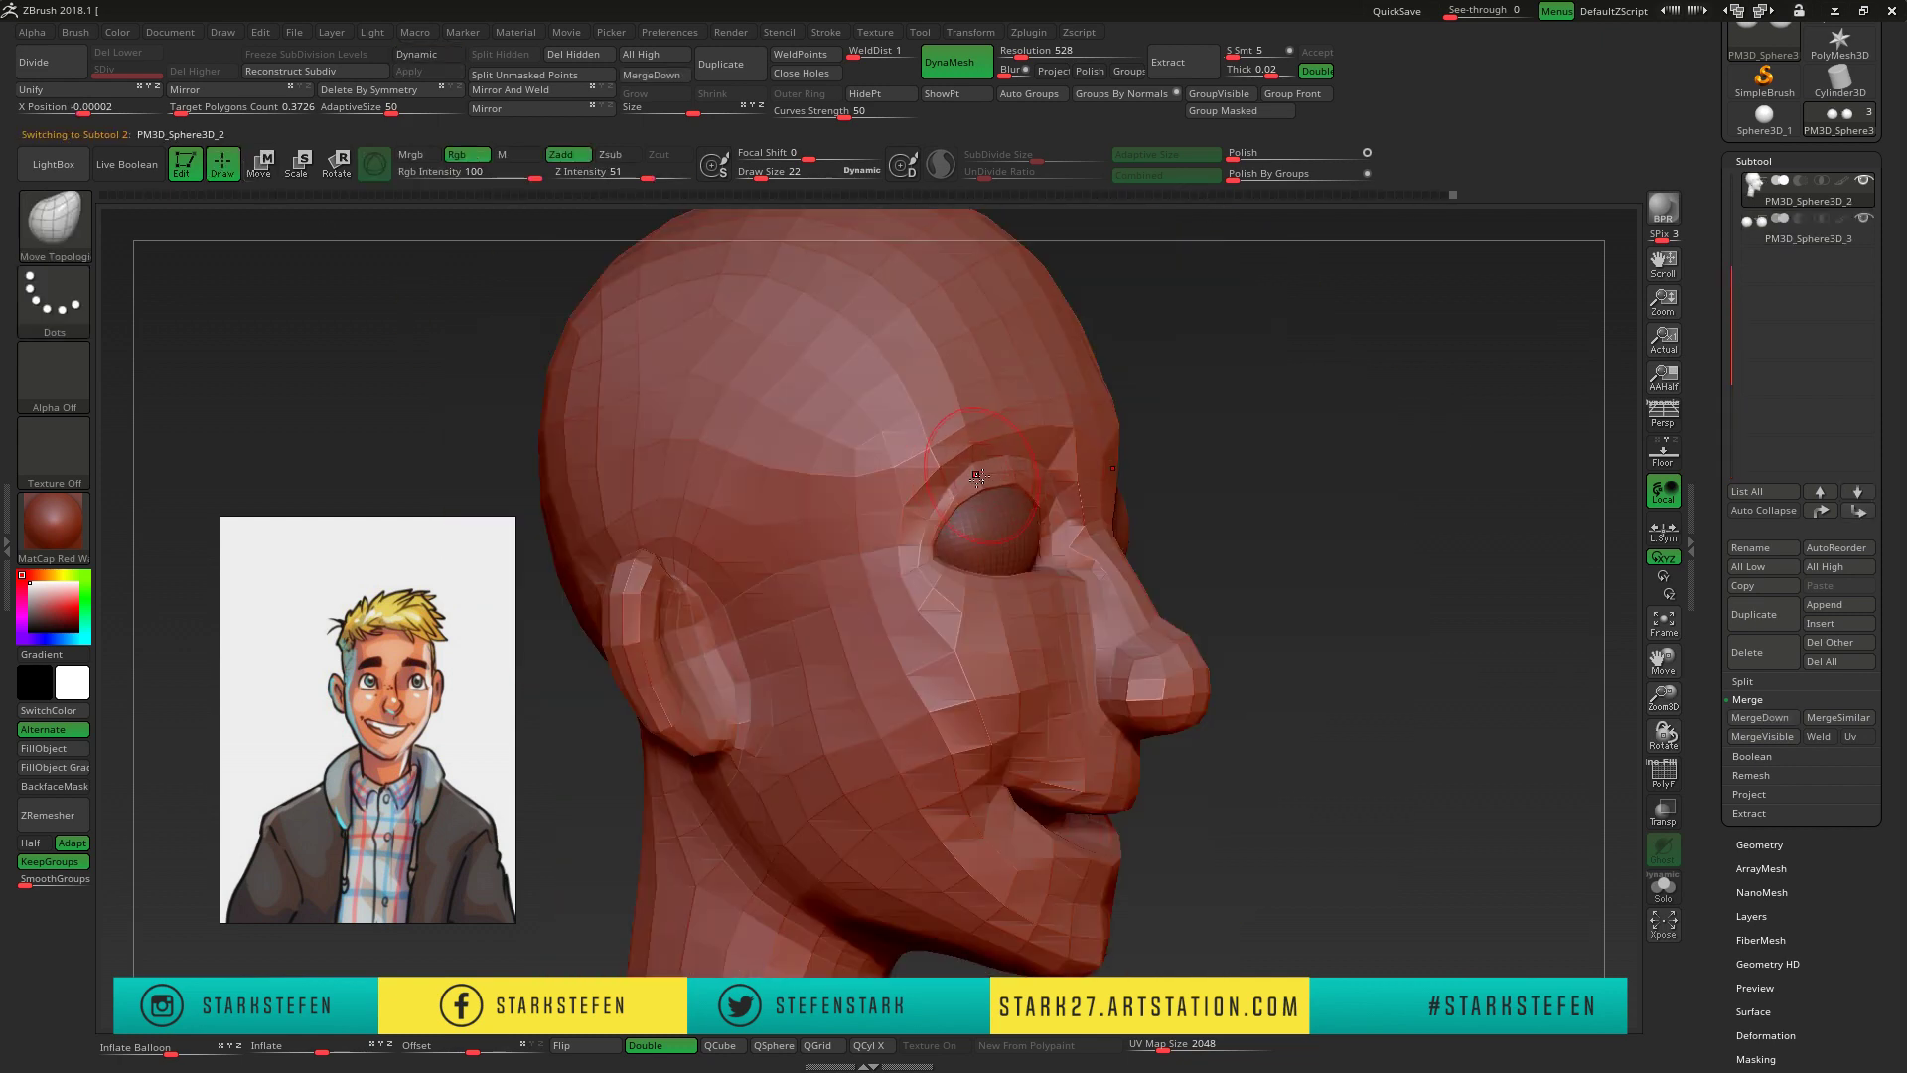
mouse_move(1039, 423)
right_mouse_down()
mouse_move(1490, 405)
mouse_move(1478, 703)
mouse_move(1378, 402)
right_mouse_up()
key("d")
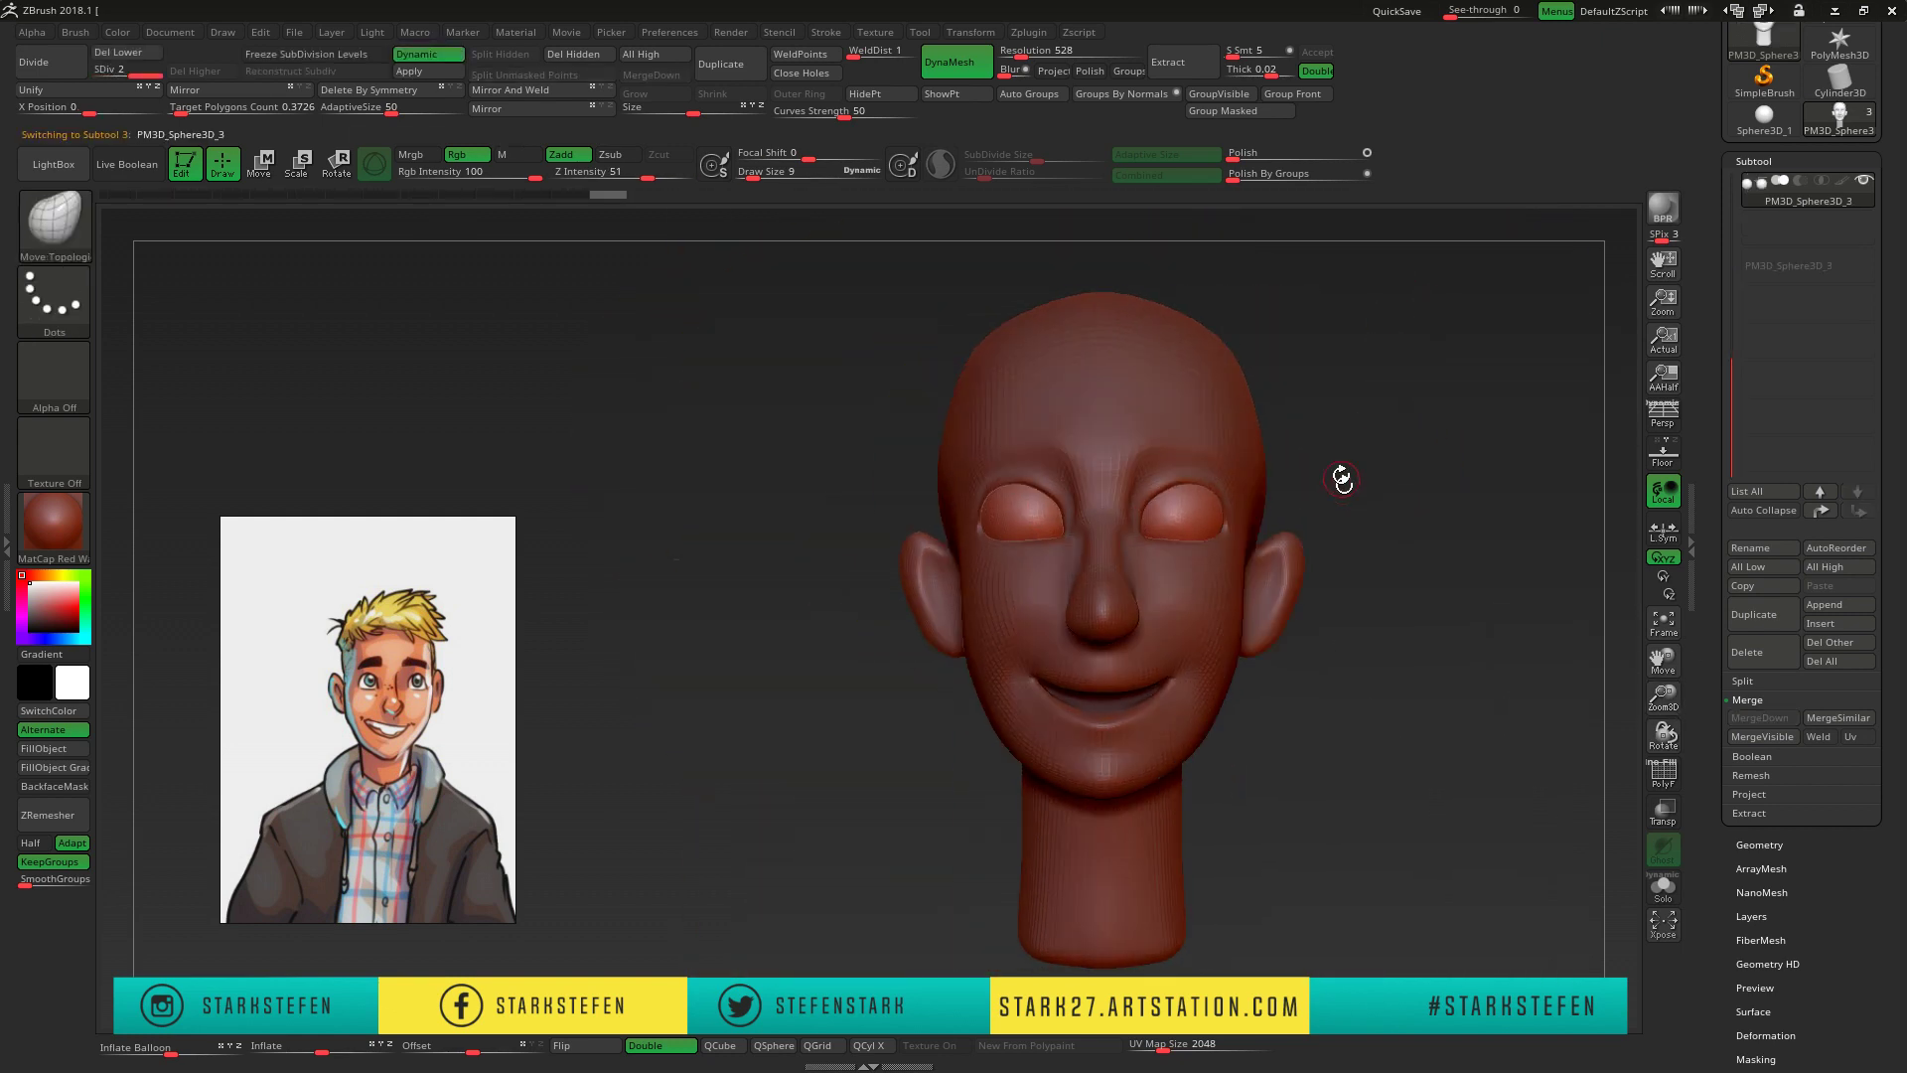
- Select the head, Extract the masked scalp and Accept it as hair cap Extract0
mouse_move(1342, 479)
right_mouse_down()
mouse_move(1282, 442)
mouse_move(1155, 444)
right_mouse_up()
left_click(1276, 438, "alt")
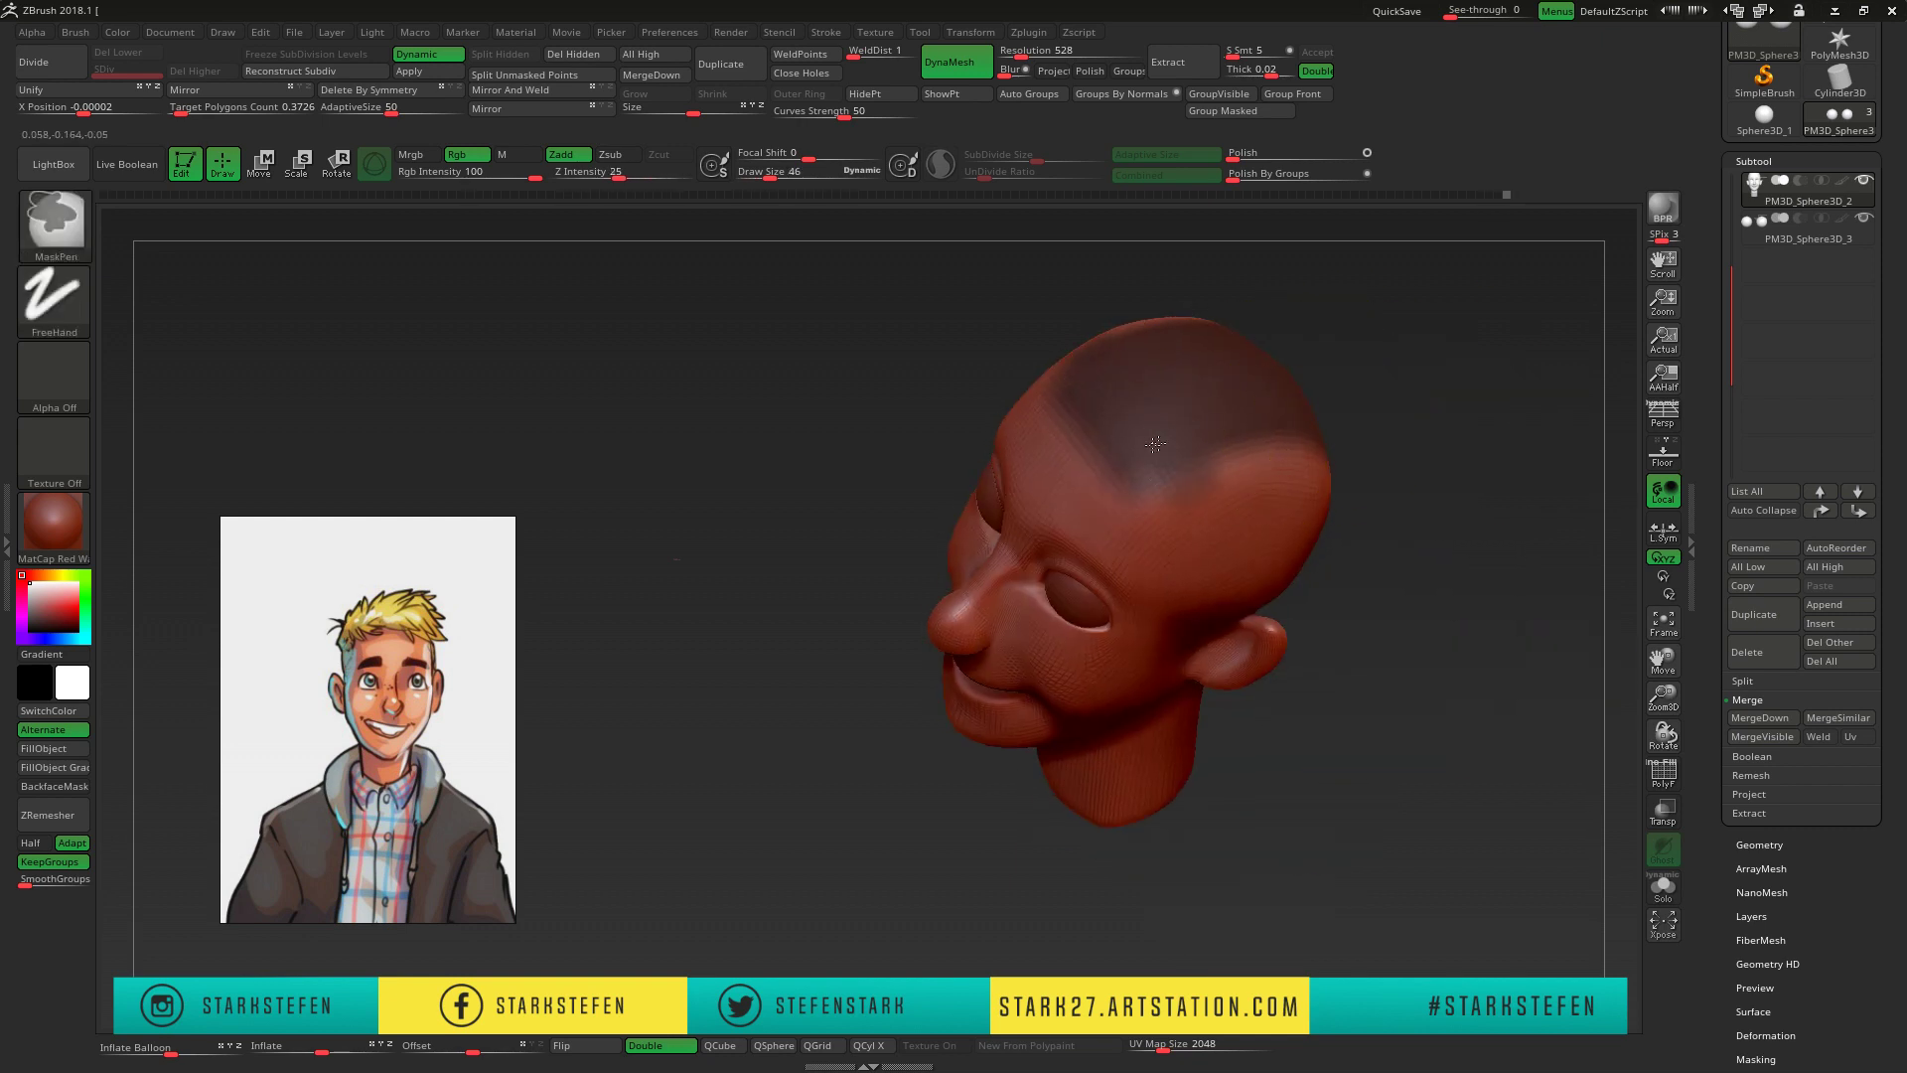
mouse_move(1258, 506)
right_mouse_down()
mouse_move(1256, 446)
mouse_move(1138, 287)
right_mouse_up()
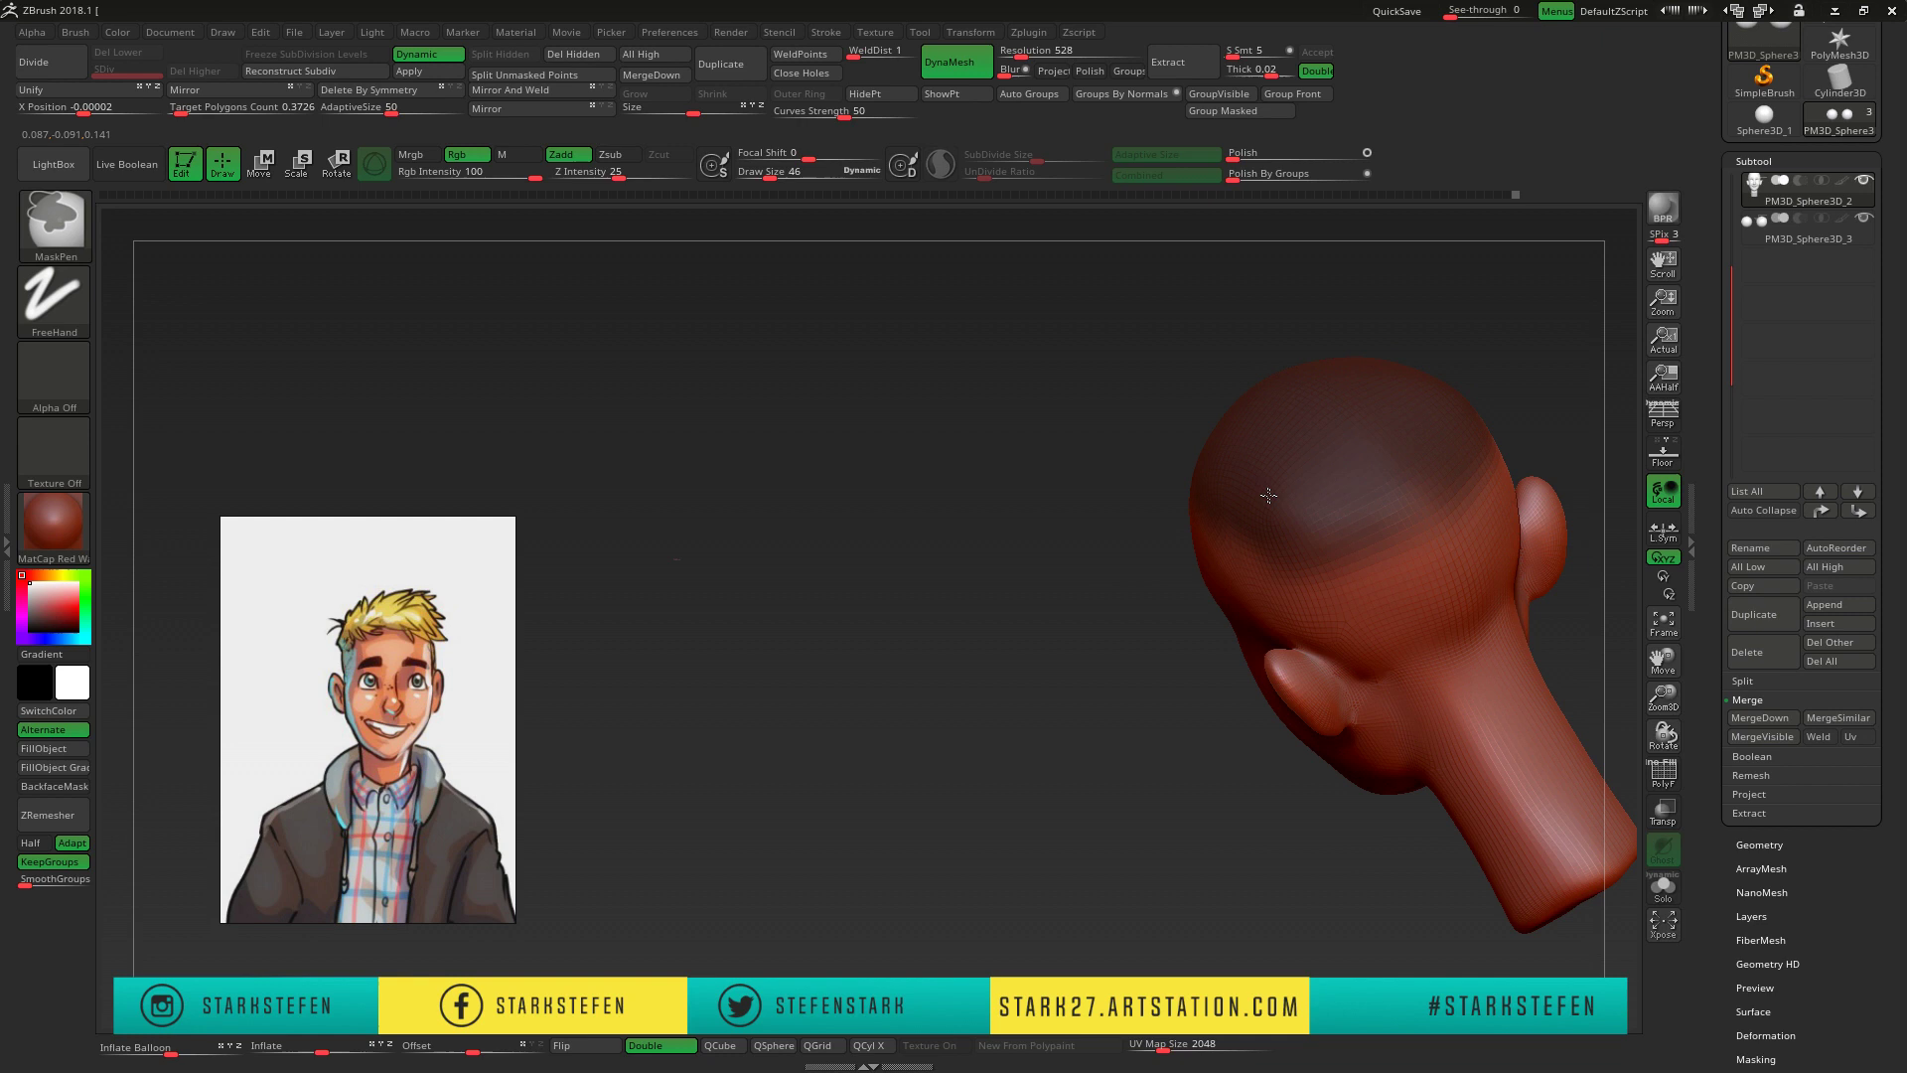
left_click(1202, 73)
left_click(1317, 52)
mouse_move(1241, 496)
right_mouse_down()
mouse_move(1086, 424)
mouse_move(1202, 469)
mouse_move(1609, 528)
right_mouse_up()
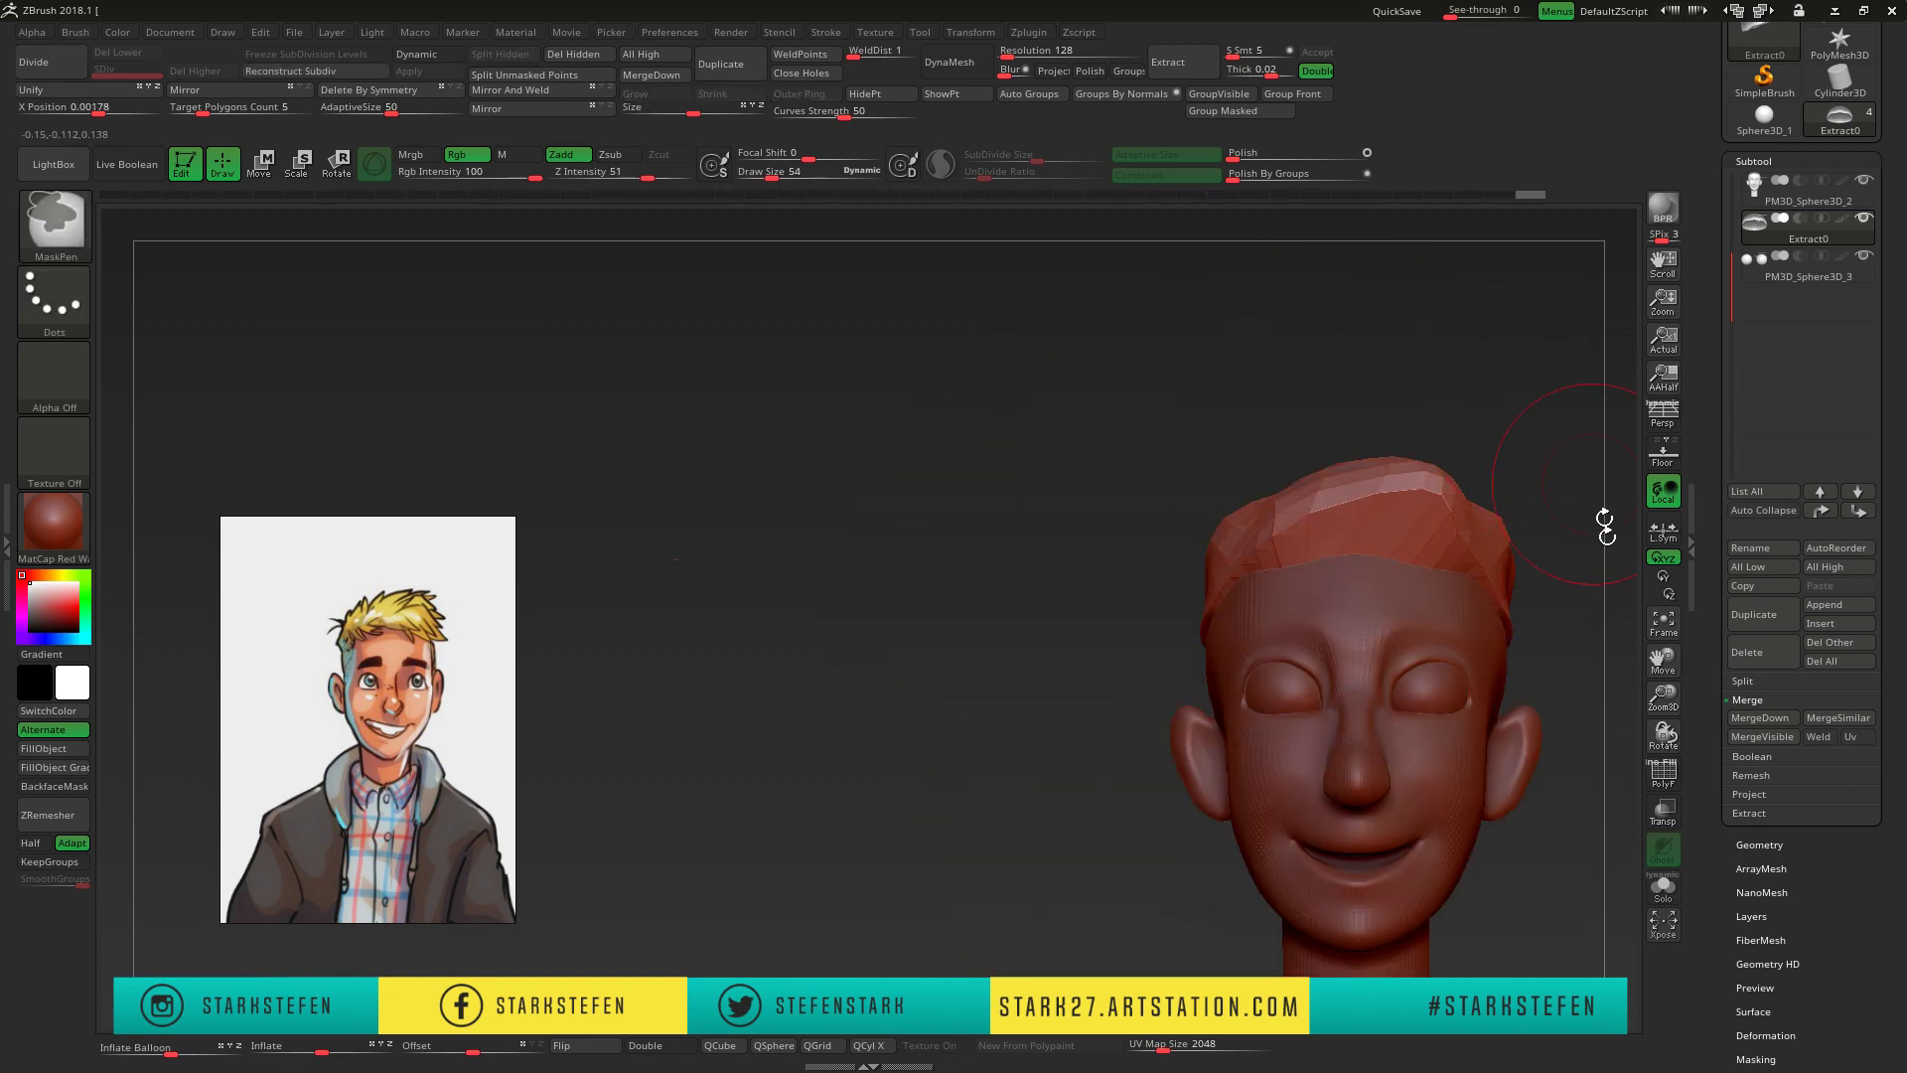
- Extract a second hair shell, Extract1, and DynaMesh it into even geometry
mouse_move(953, 494)
right_mouse_down()
mouse_move(855, 276)
mouse_move(982, 340)
mouse_move(1053, 328)
mouse_move(894, 318)
mouse_move(950, 467)
right_mouse_up()
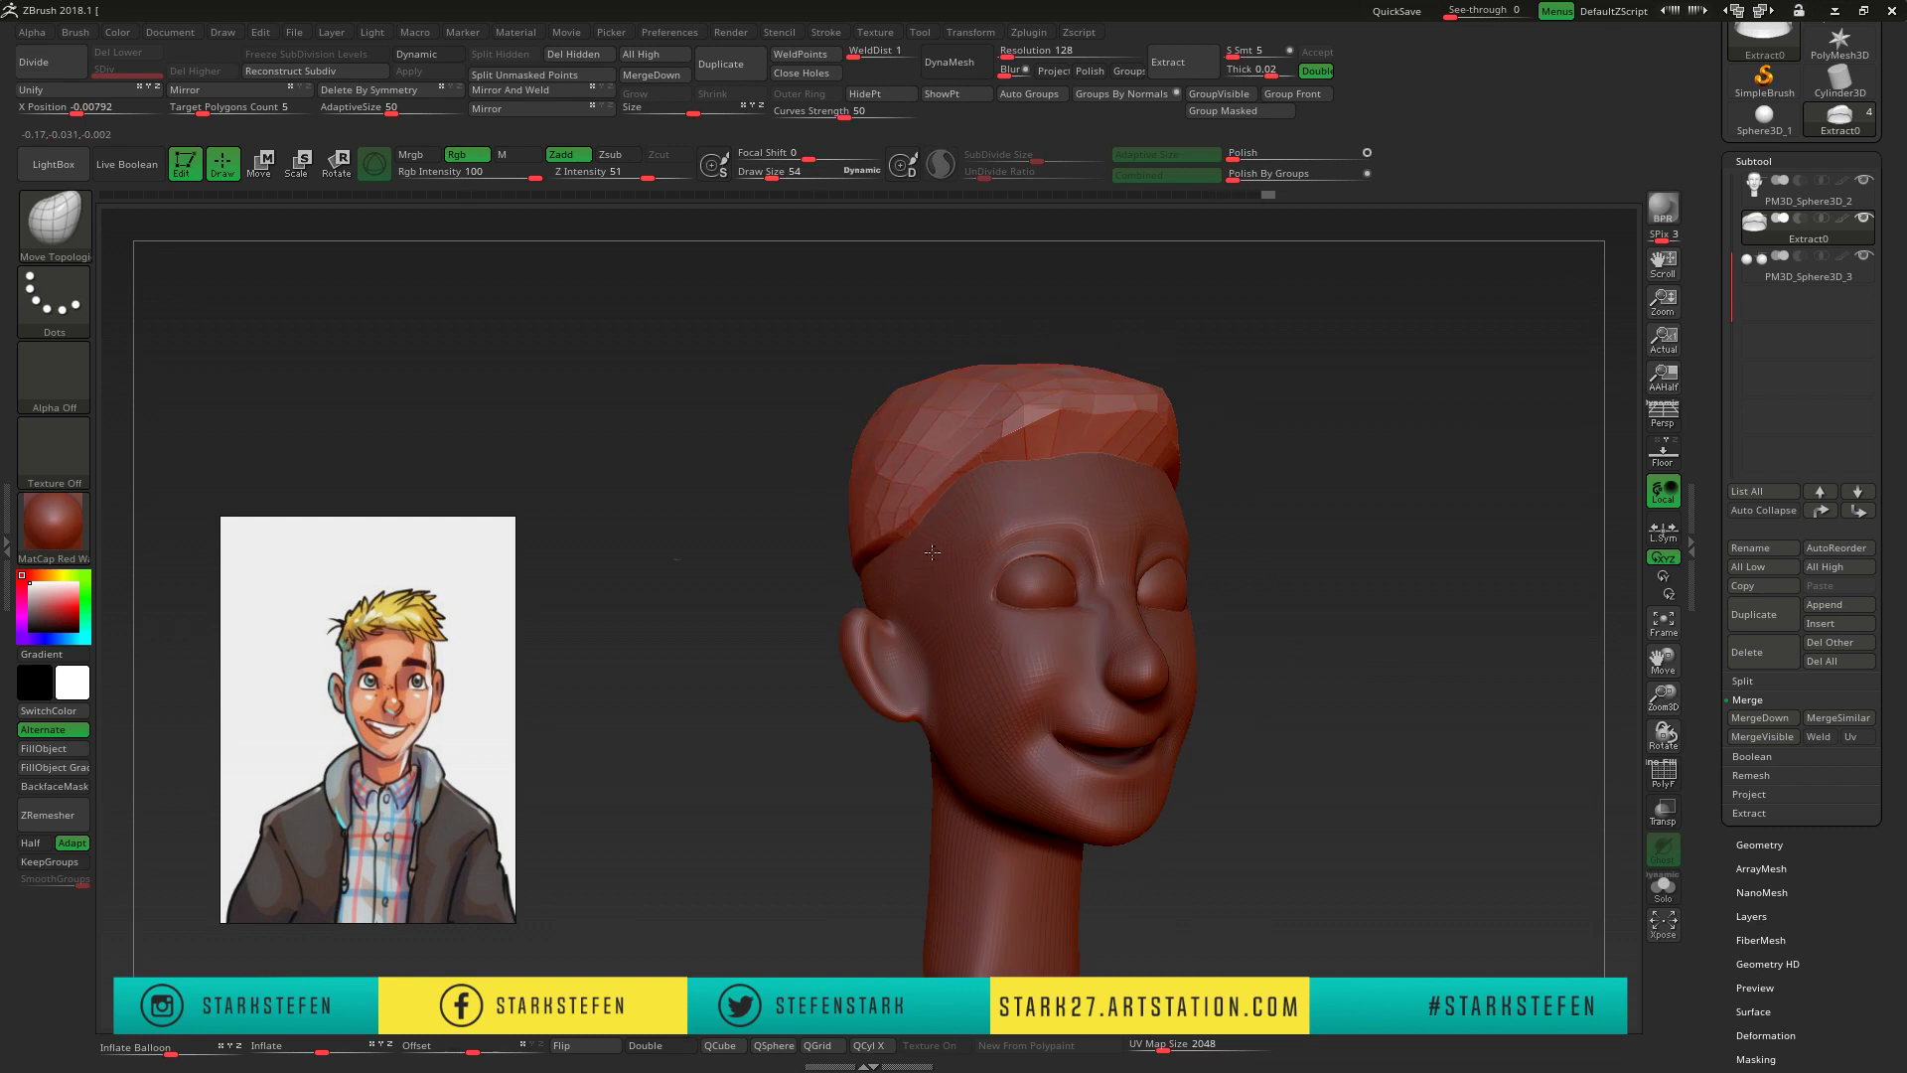
right_click_drag(932, 552, 1278, 414)
left_click(1168, 62)
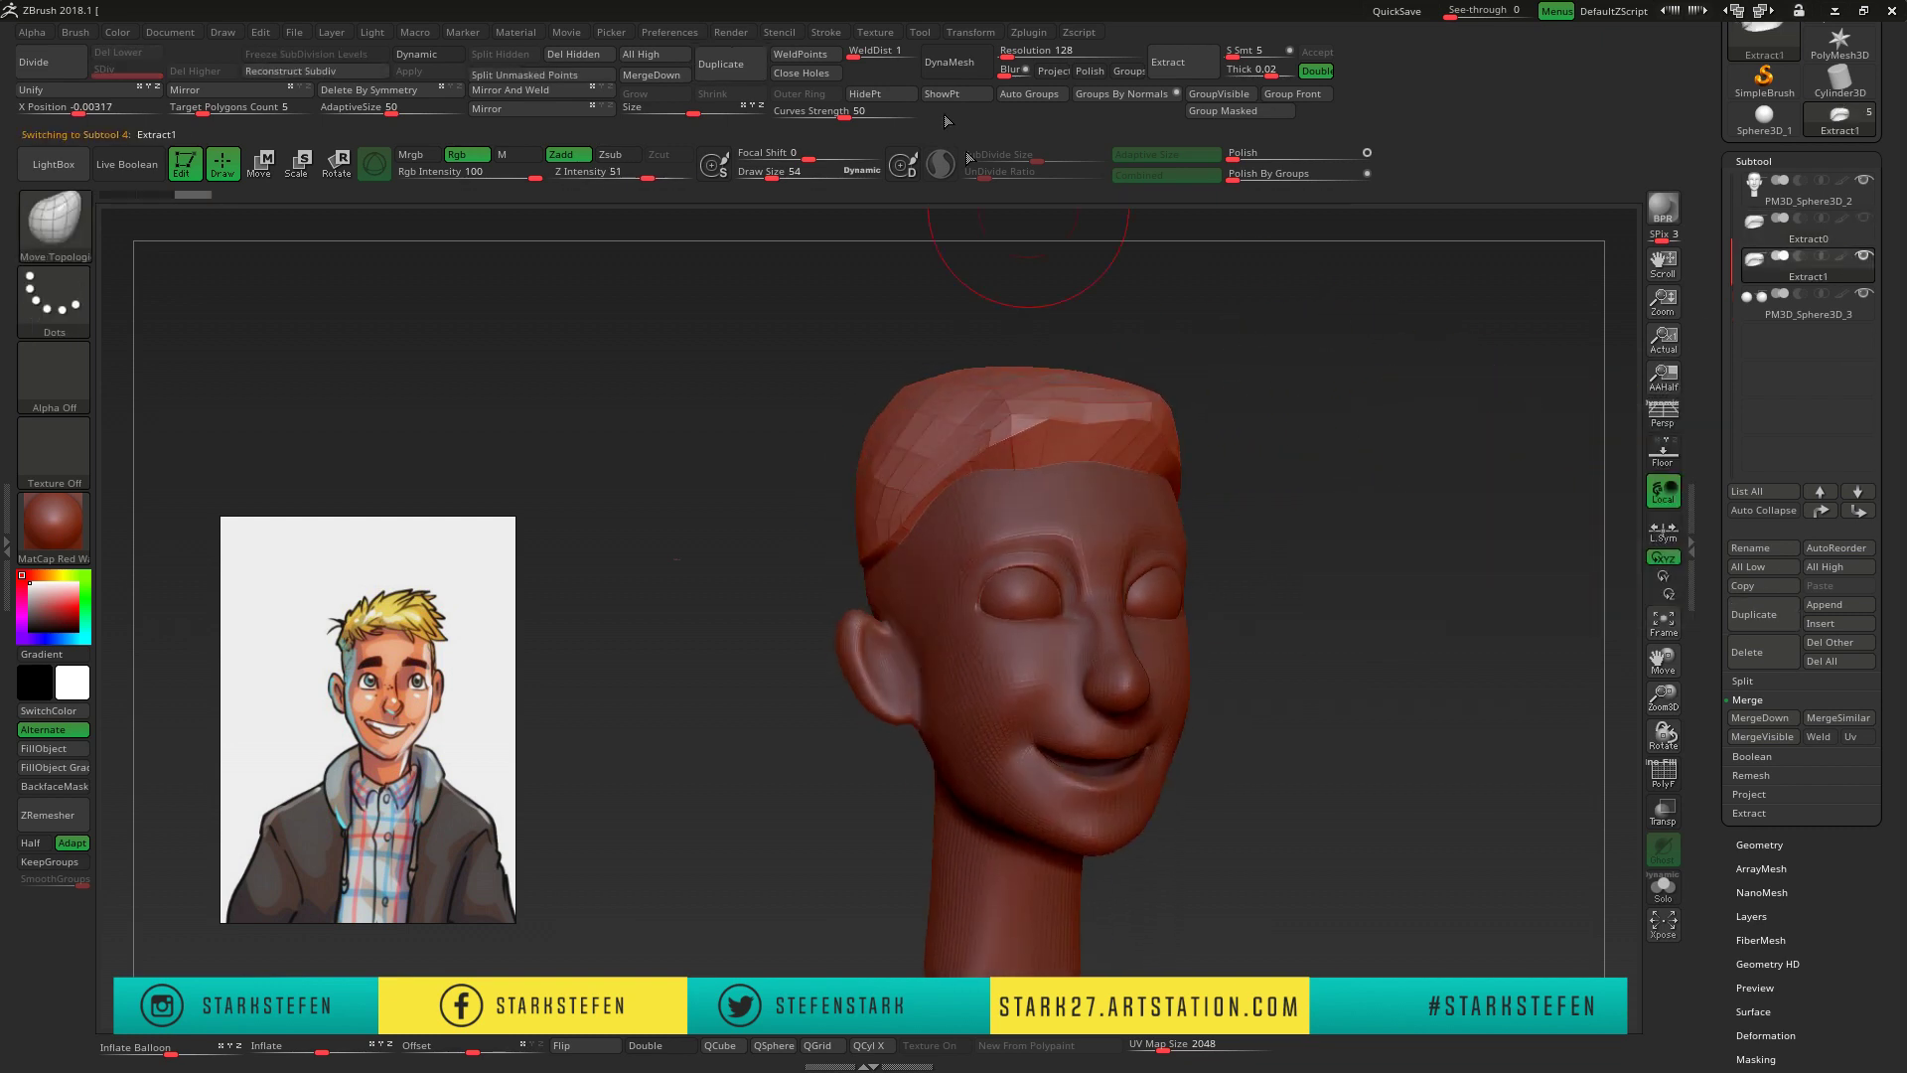
left_click(948, 61)
right_click_drag(501, 346, 627, 357, "shift")
right_click_drag(791, 348, 1020, 522)
- Sculpt swept hair clumps with DamStandard and ClayBuildup, with BackfaceMask on
key("b")
key("d")
key("s")
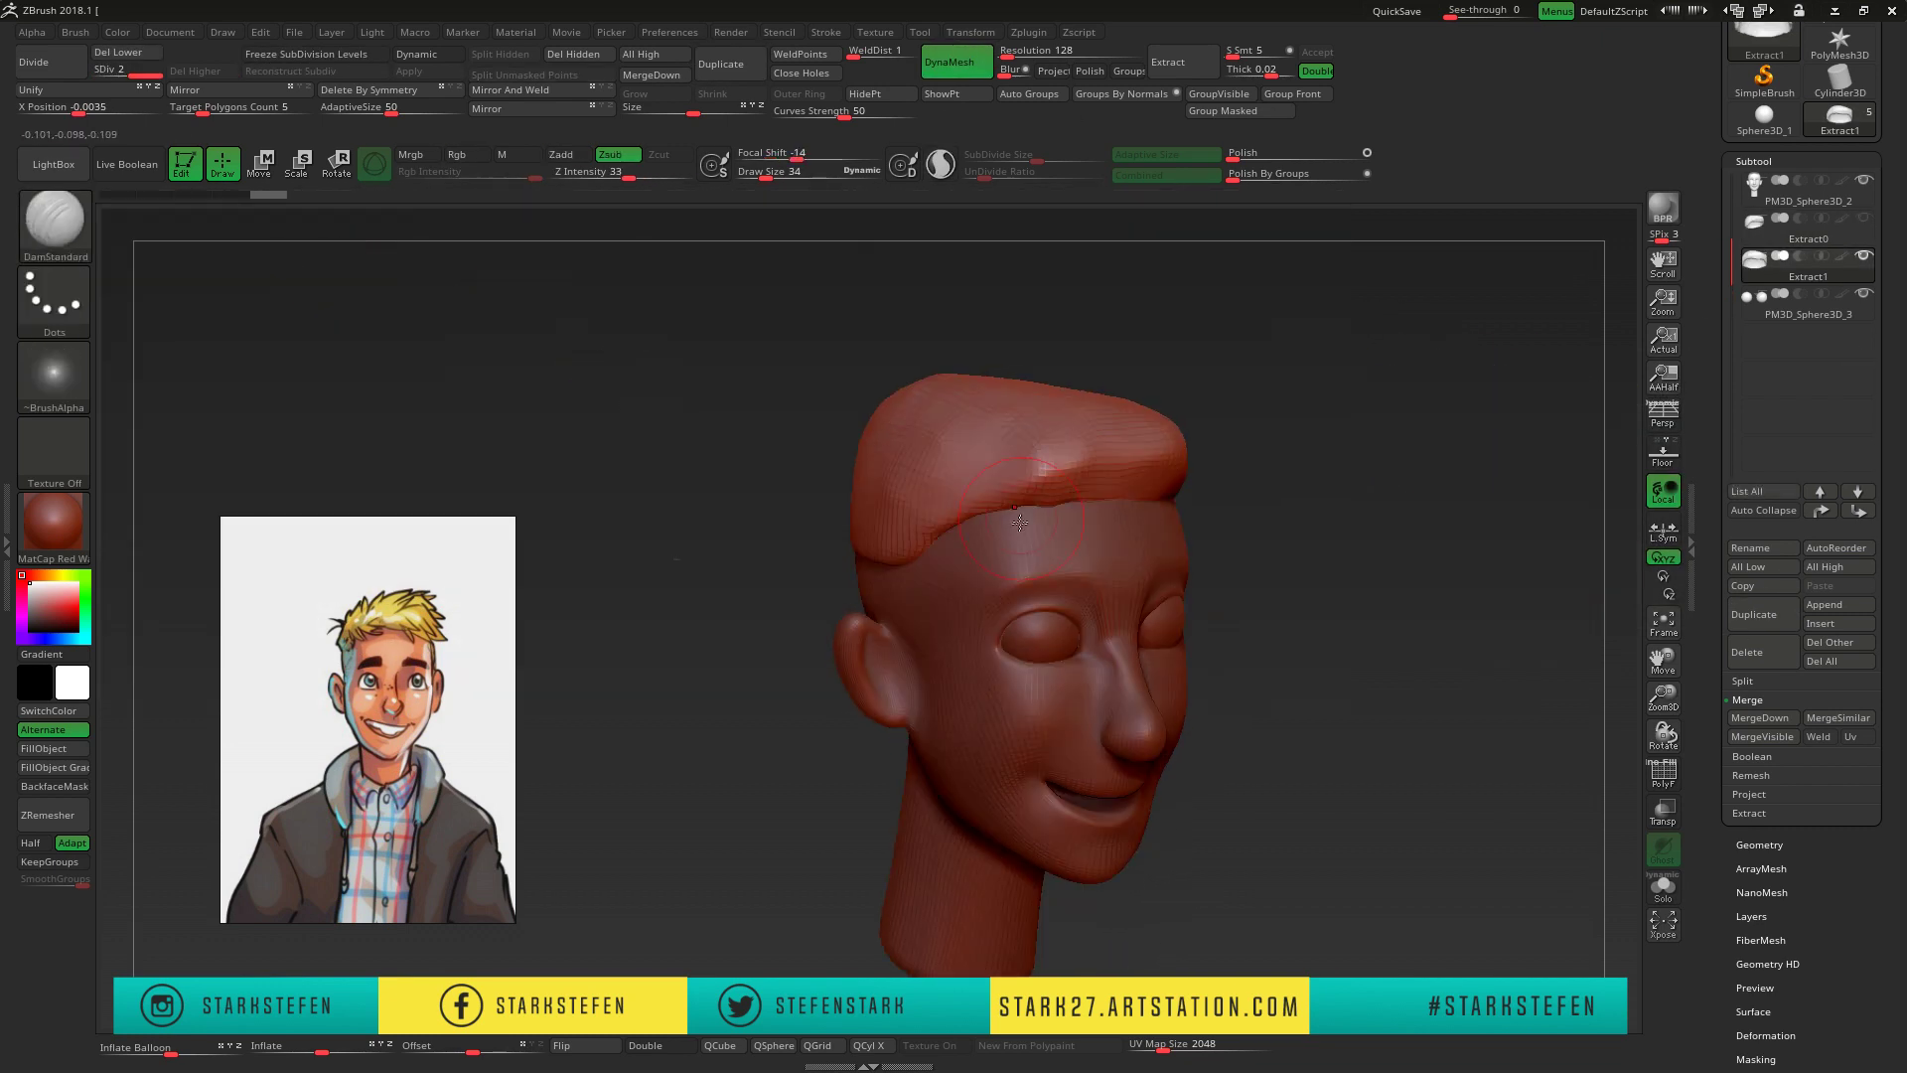
right_click_drag(1150, 424, 198, 276, "shift")
key("b")
key("c")
key("b")
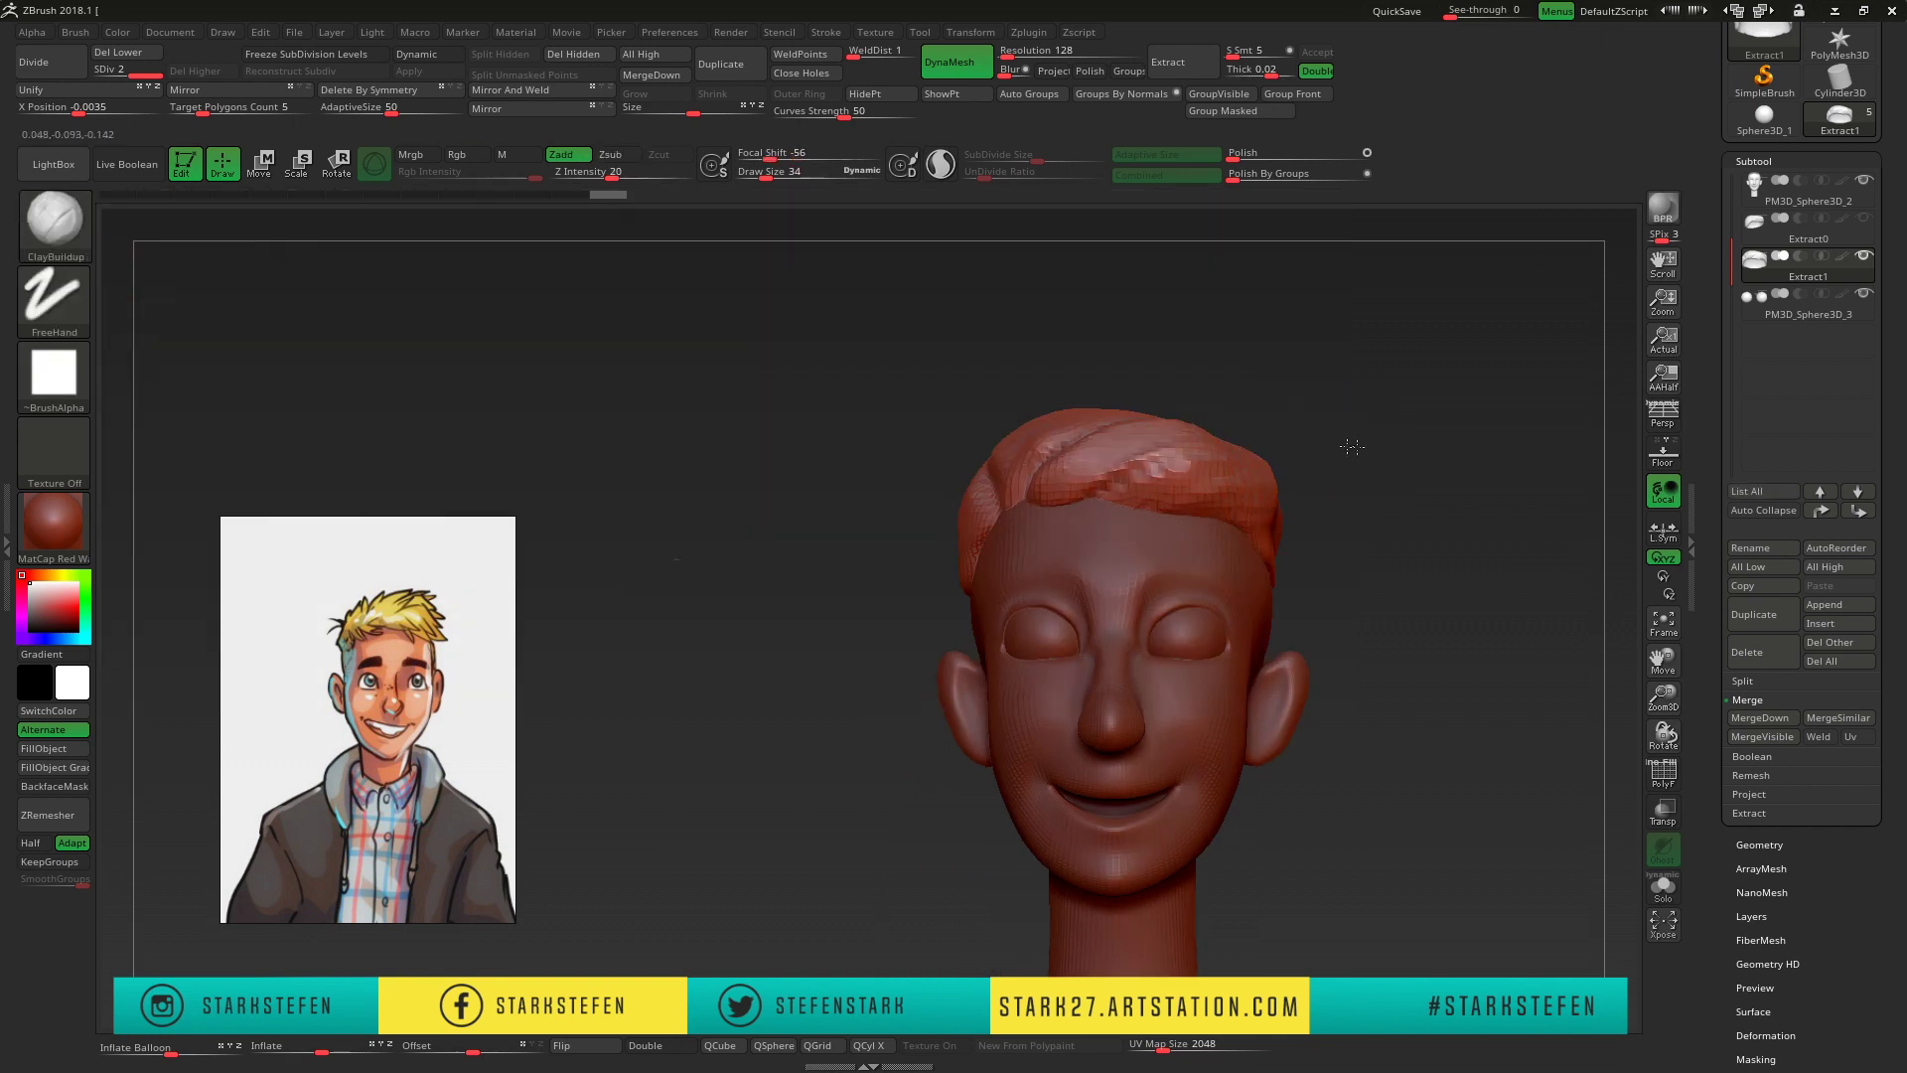
left_click(55, 786)
mouse_move(104, 751)
right_mouse_down()
mouse_move(1013, 432)
mouse_move(1446, 654)
right_mouse_up()
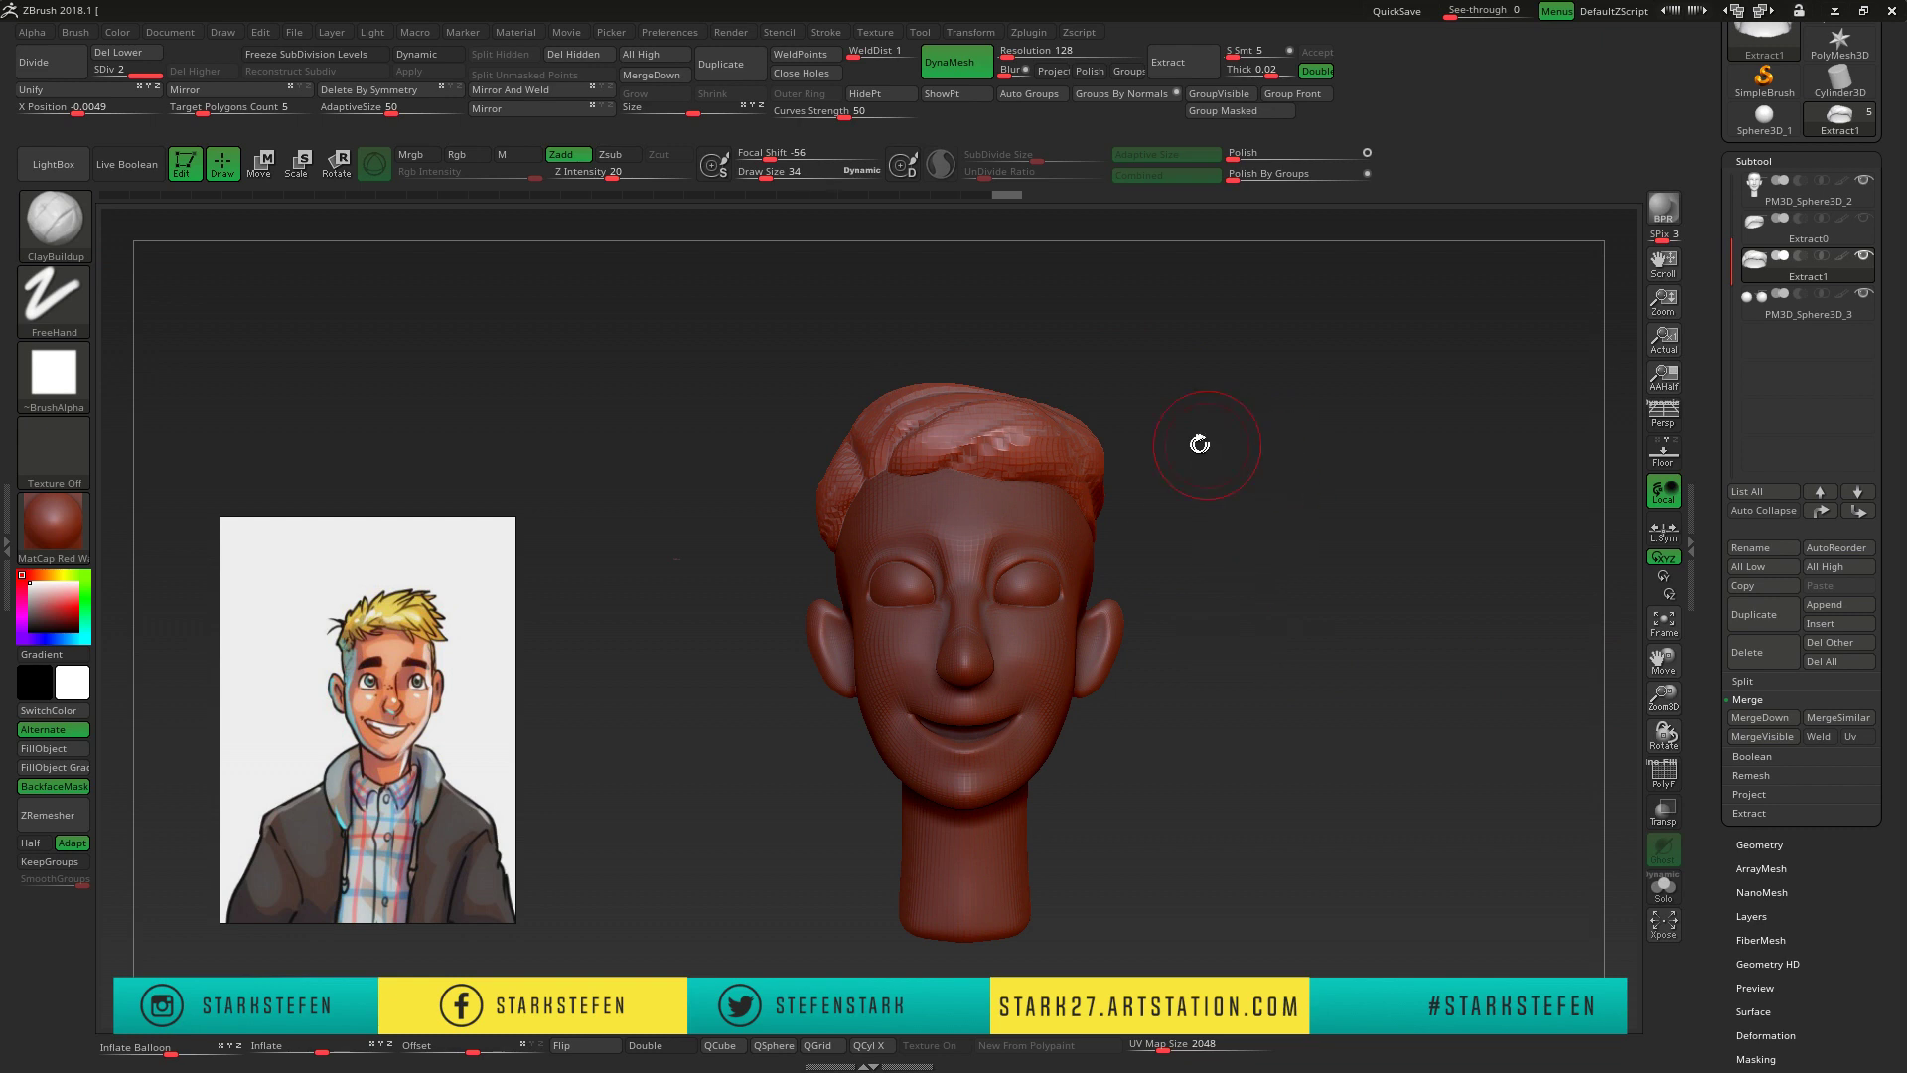
left_click(815, 596, "alt")
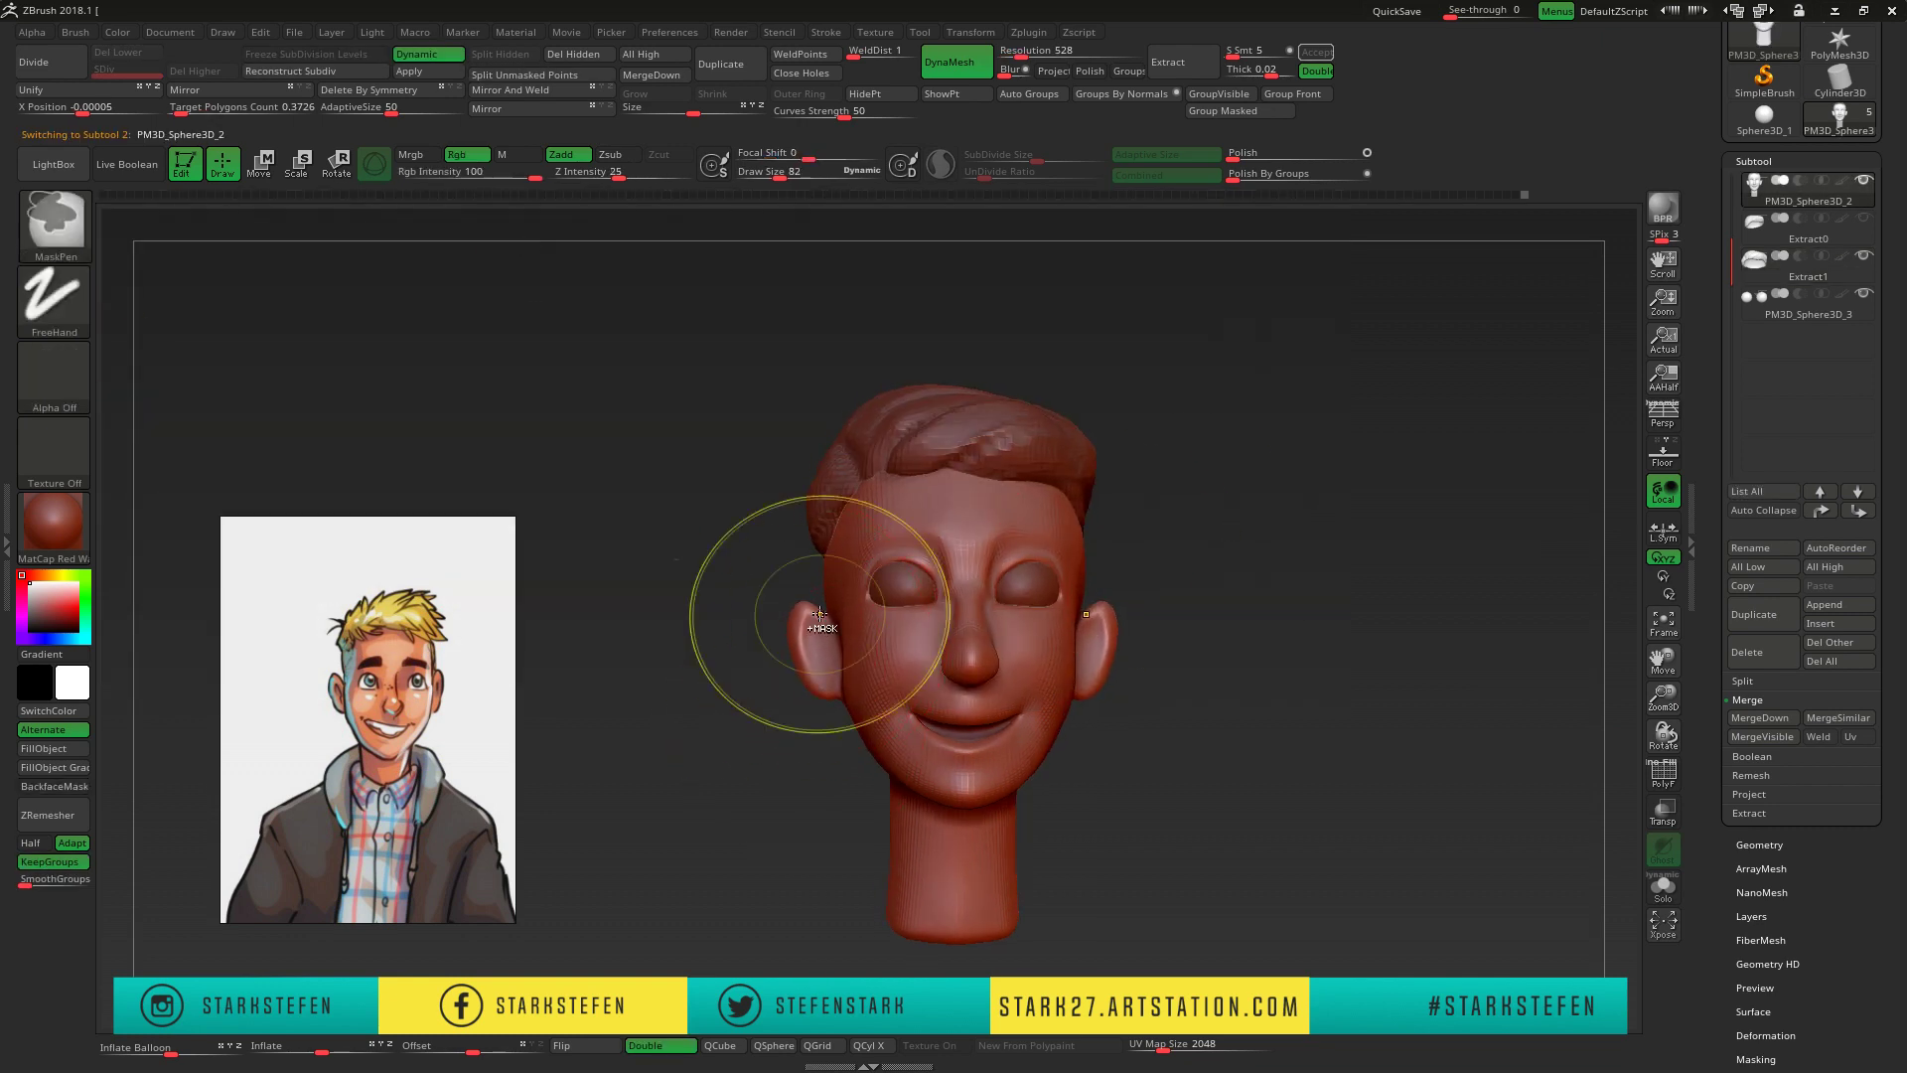
- Clear the mask from the head and inspect the hair subtool from several angles
left_click(1222, 548, "ctrl")
left_click_drag(1222, 548, 1258, 536, "ctrl")
right_click_drag(1088, 536, 1239, 604)
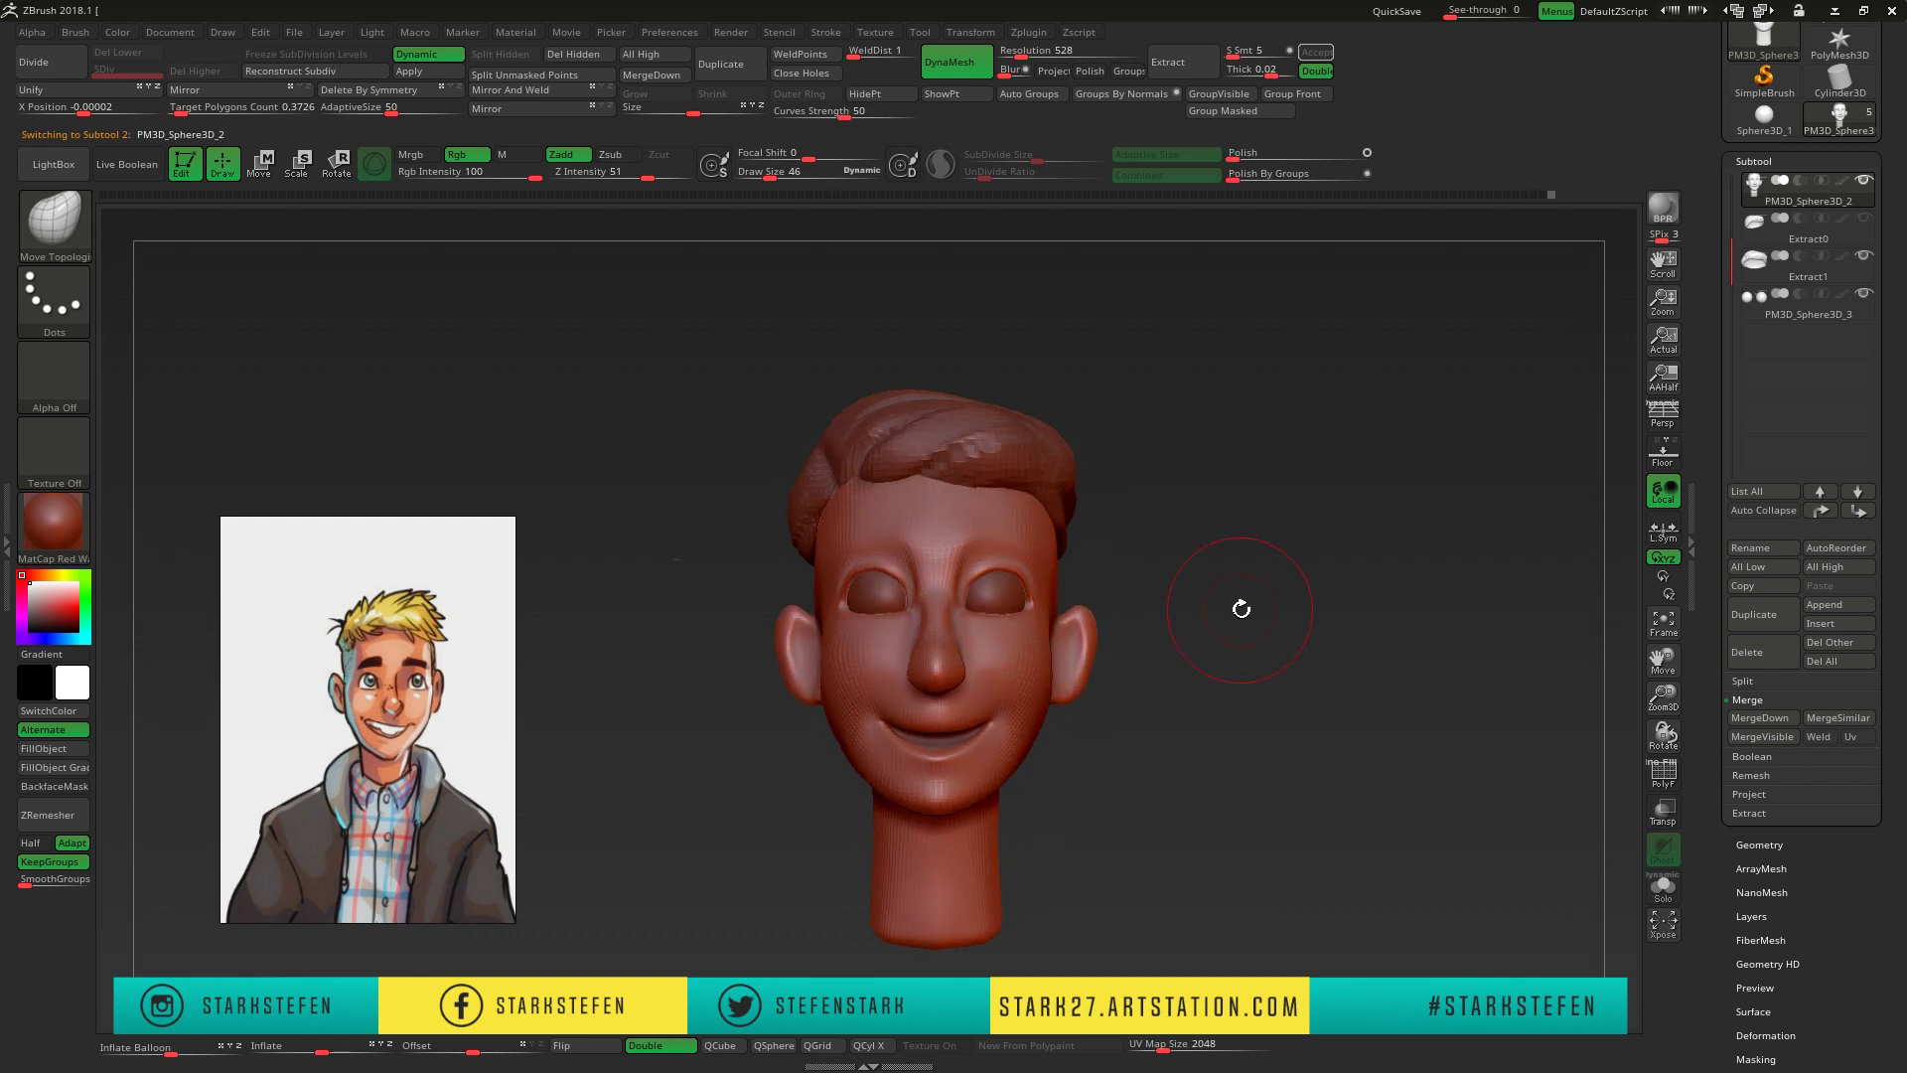
left_click(795, 497, "alt")
right_click_drag(765, 532, 1078, 496)
mouse_move(712, 428)
right_mouse_down()
mouse_move(728, 480)
mouse_move(797, 396)
mouse_move(1597, 728)
mouse_move(1175, 523)
mouse_move(1294, 613)
mouse_move(1491, 631)
mouse_move(1363, 499)
right_mouse_up()
- Give the head the SkinShade4 material with a flesh colour (206, 176, 164)
left_click(985, 638, "alt")
left_click(54, 522)
left_click(128, 647)
left_click_drag(59, 586, 45, 602)
left_click_drag(720, 790, 755, 792)
mouse_move(1400, 559)
left_mouse_down()
mouse_move(1358, 554)
mouse_move(1295, 459)
left_mouse_up()
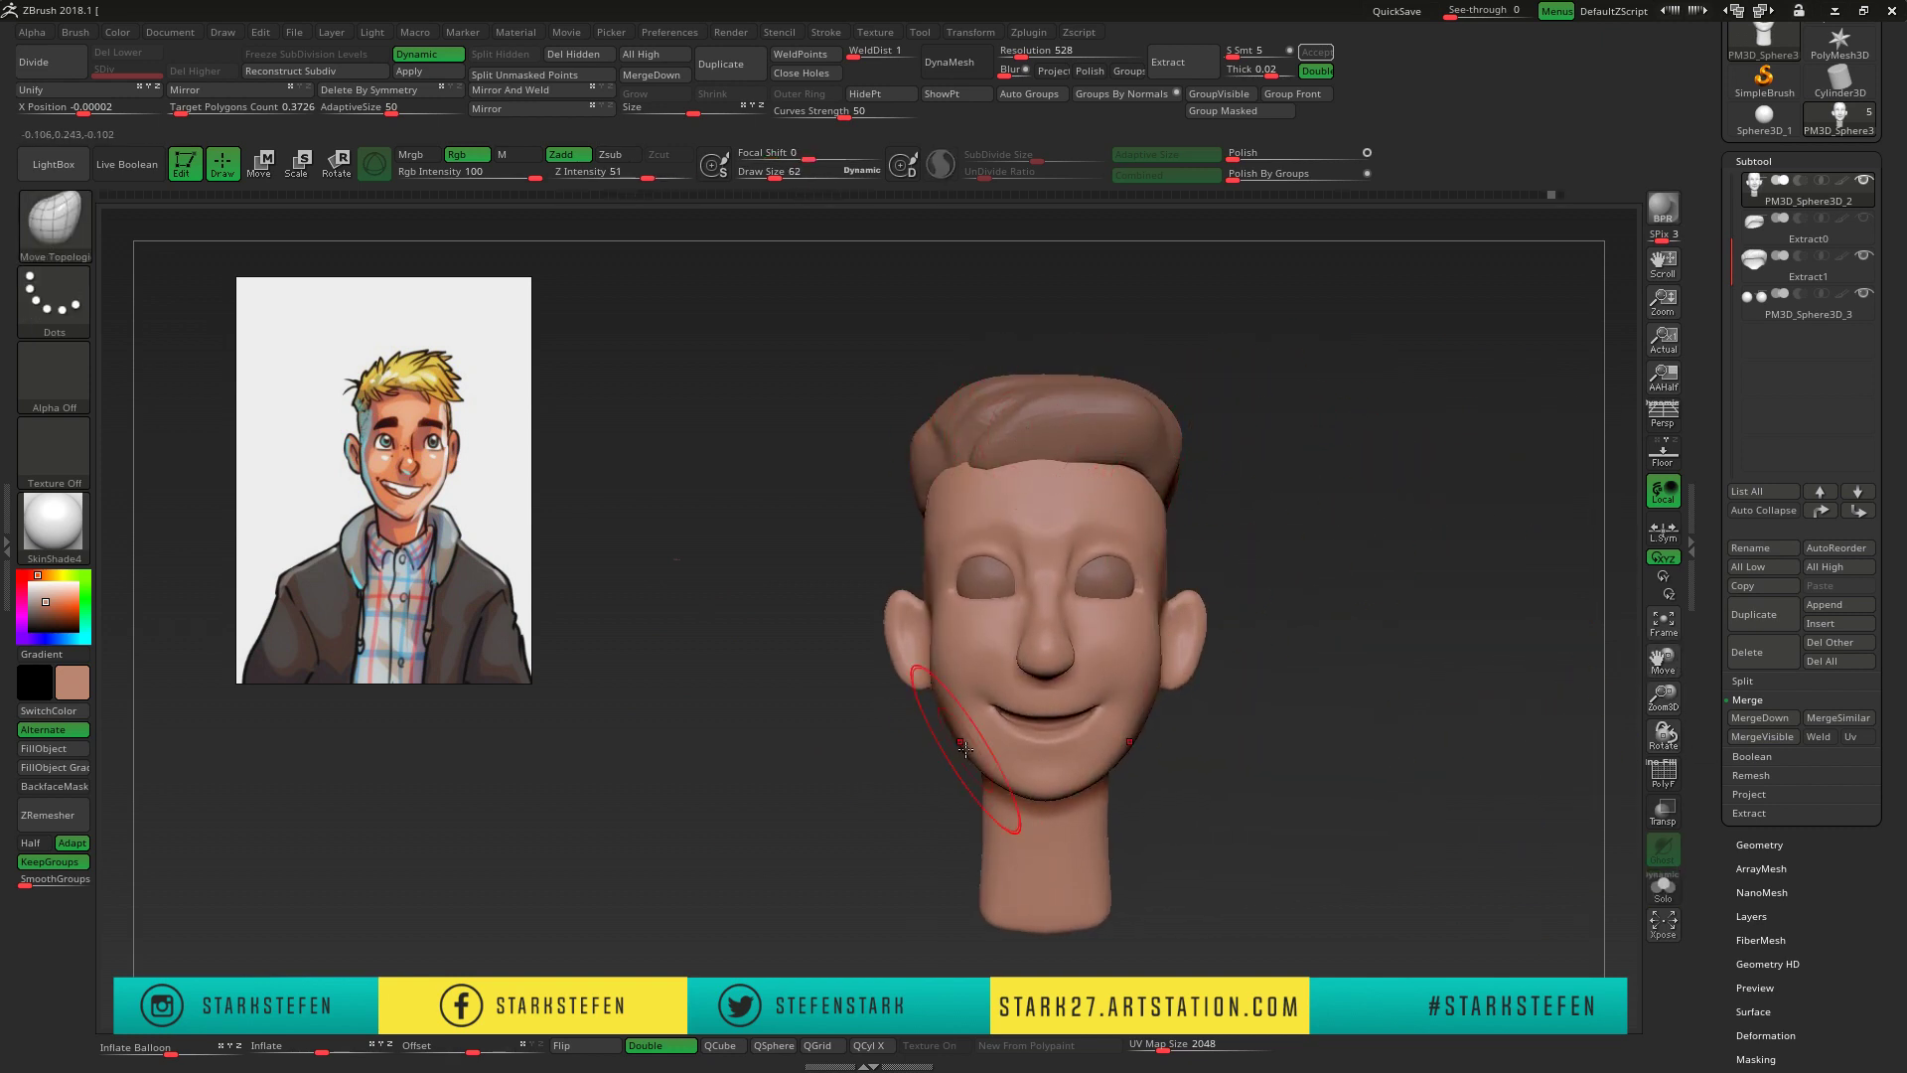
left_click_drag(1192, 662, 1240, 671)
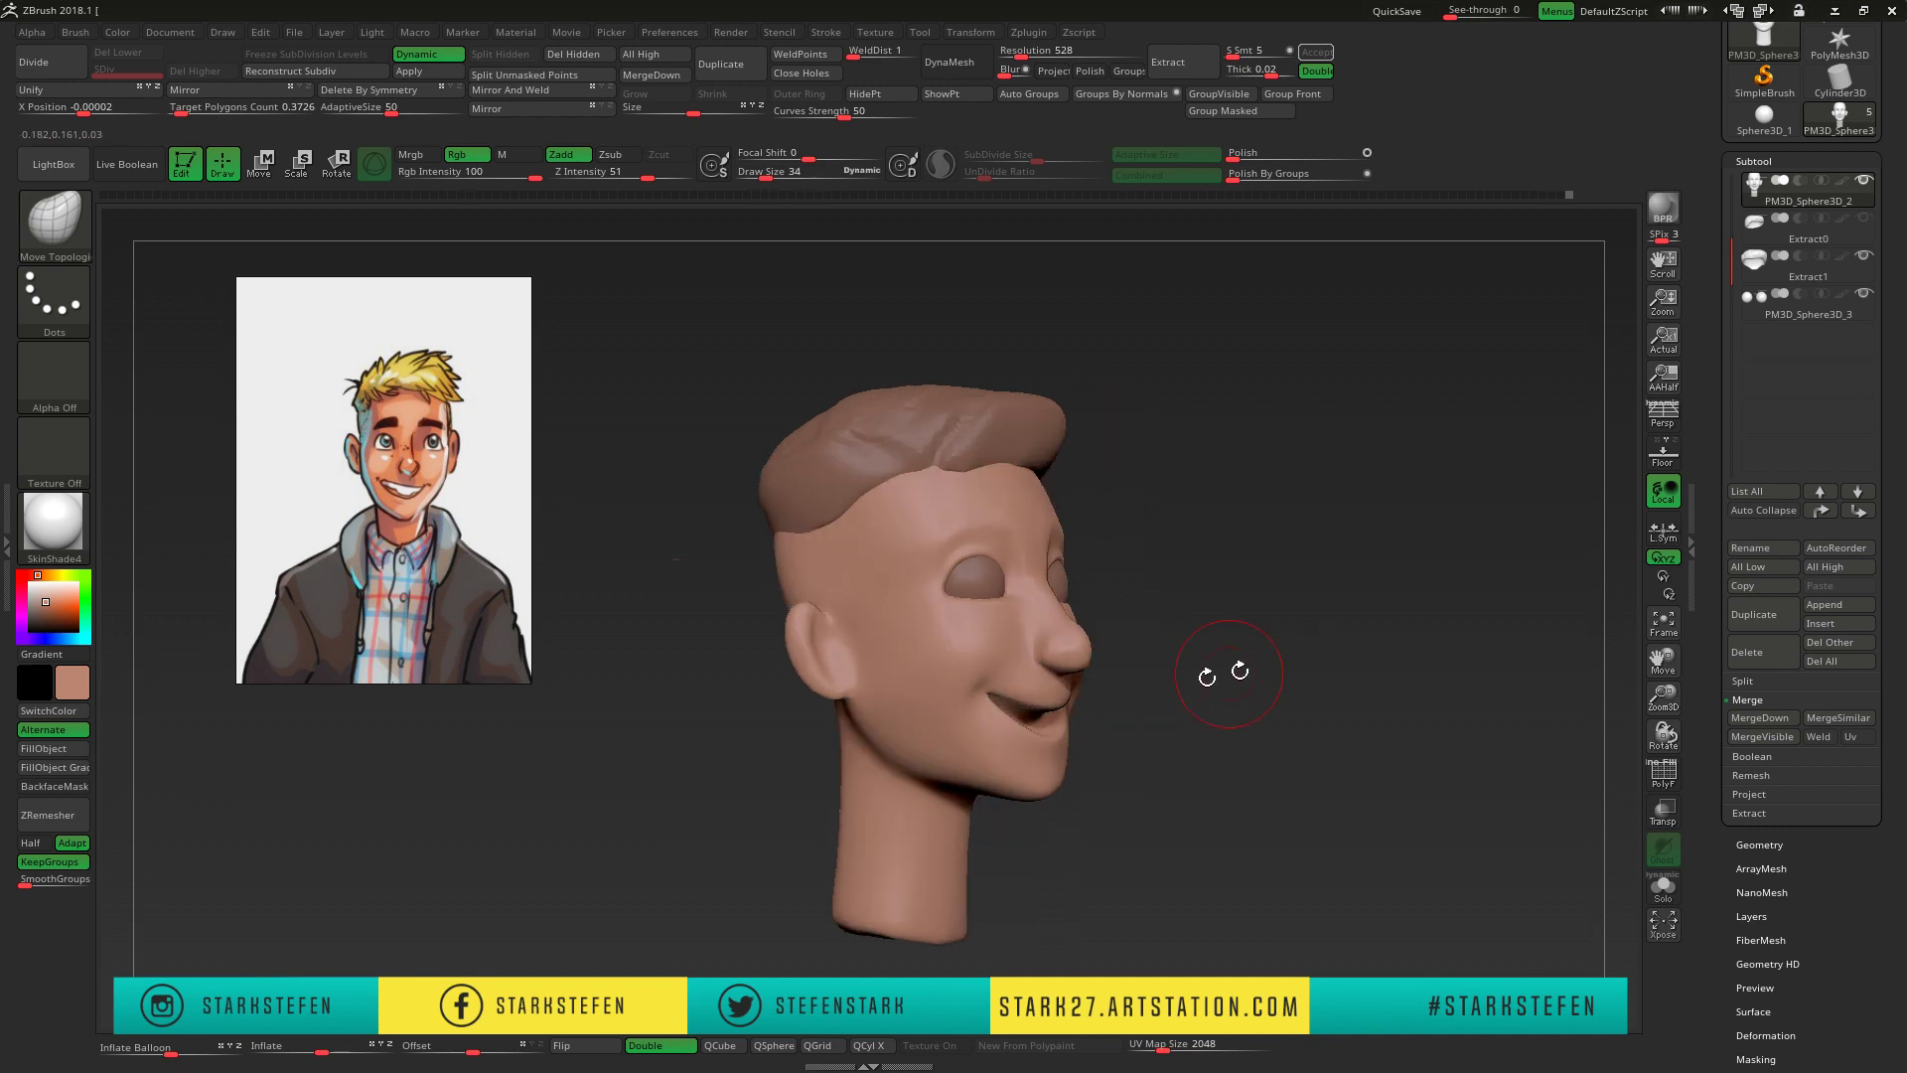
- Isolate the mouth polygroup, inflate it with the Inflat brush, then unhide the head
left_click(1034, 720, "ctrl+shift")
key("b")
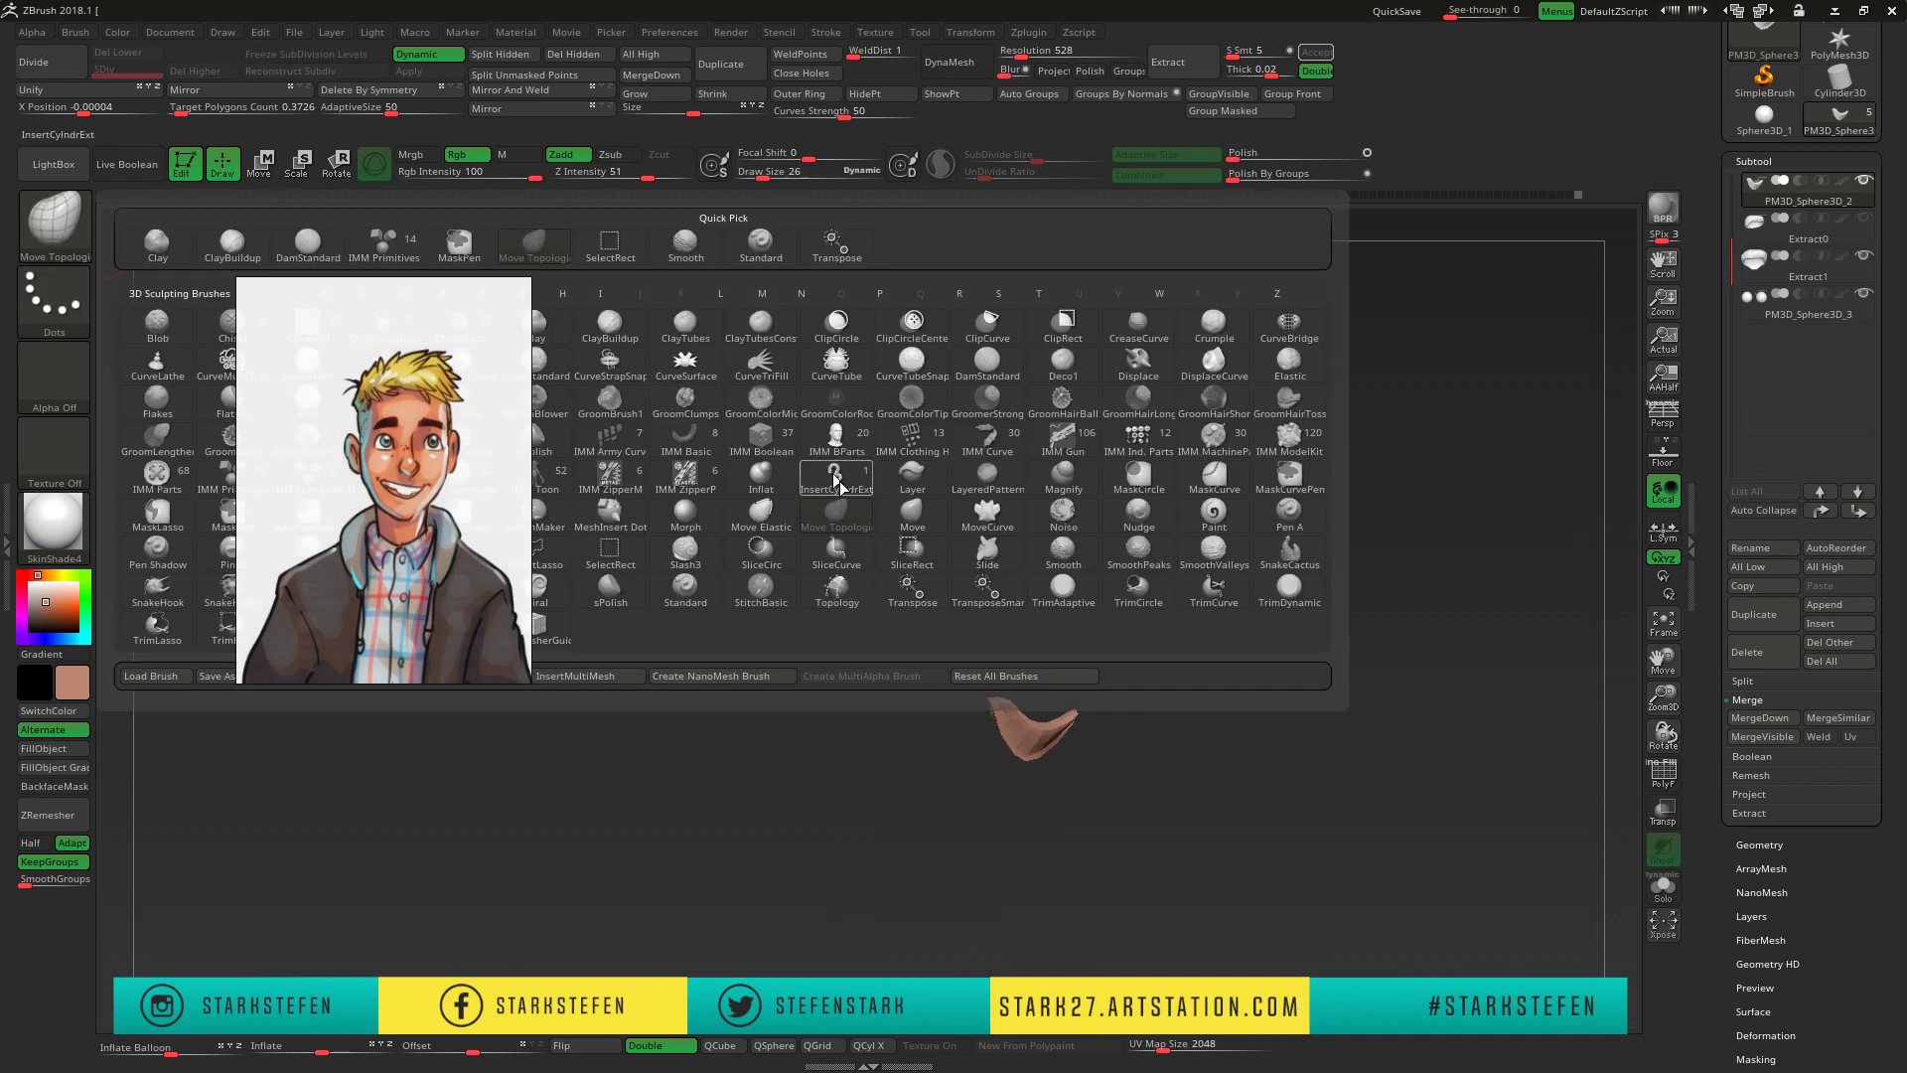
key("i")
key("n")
left_click(1306, 638, "ctrl+shift")
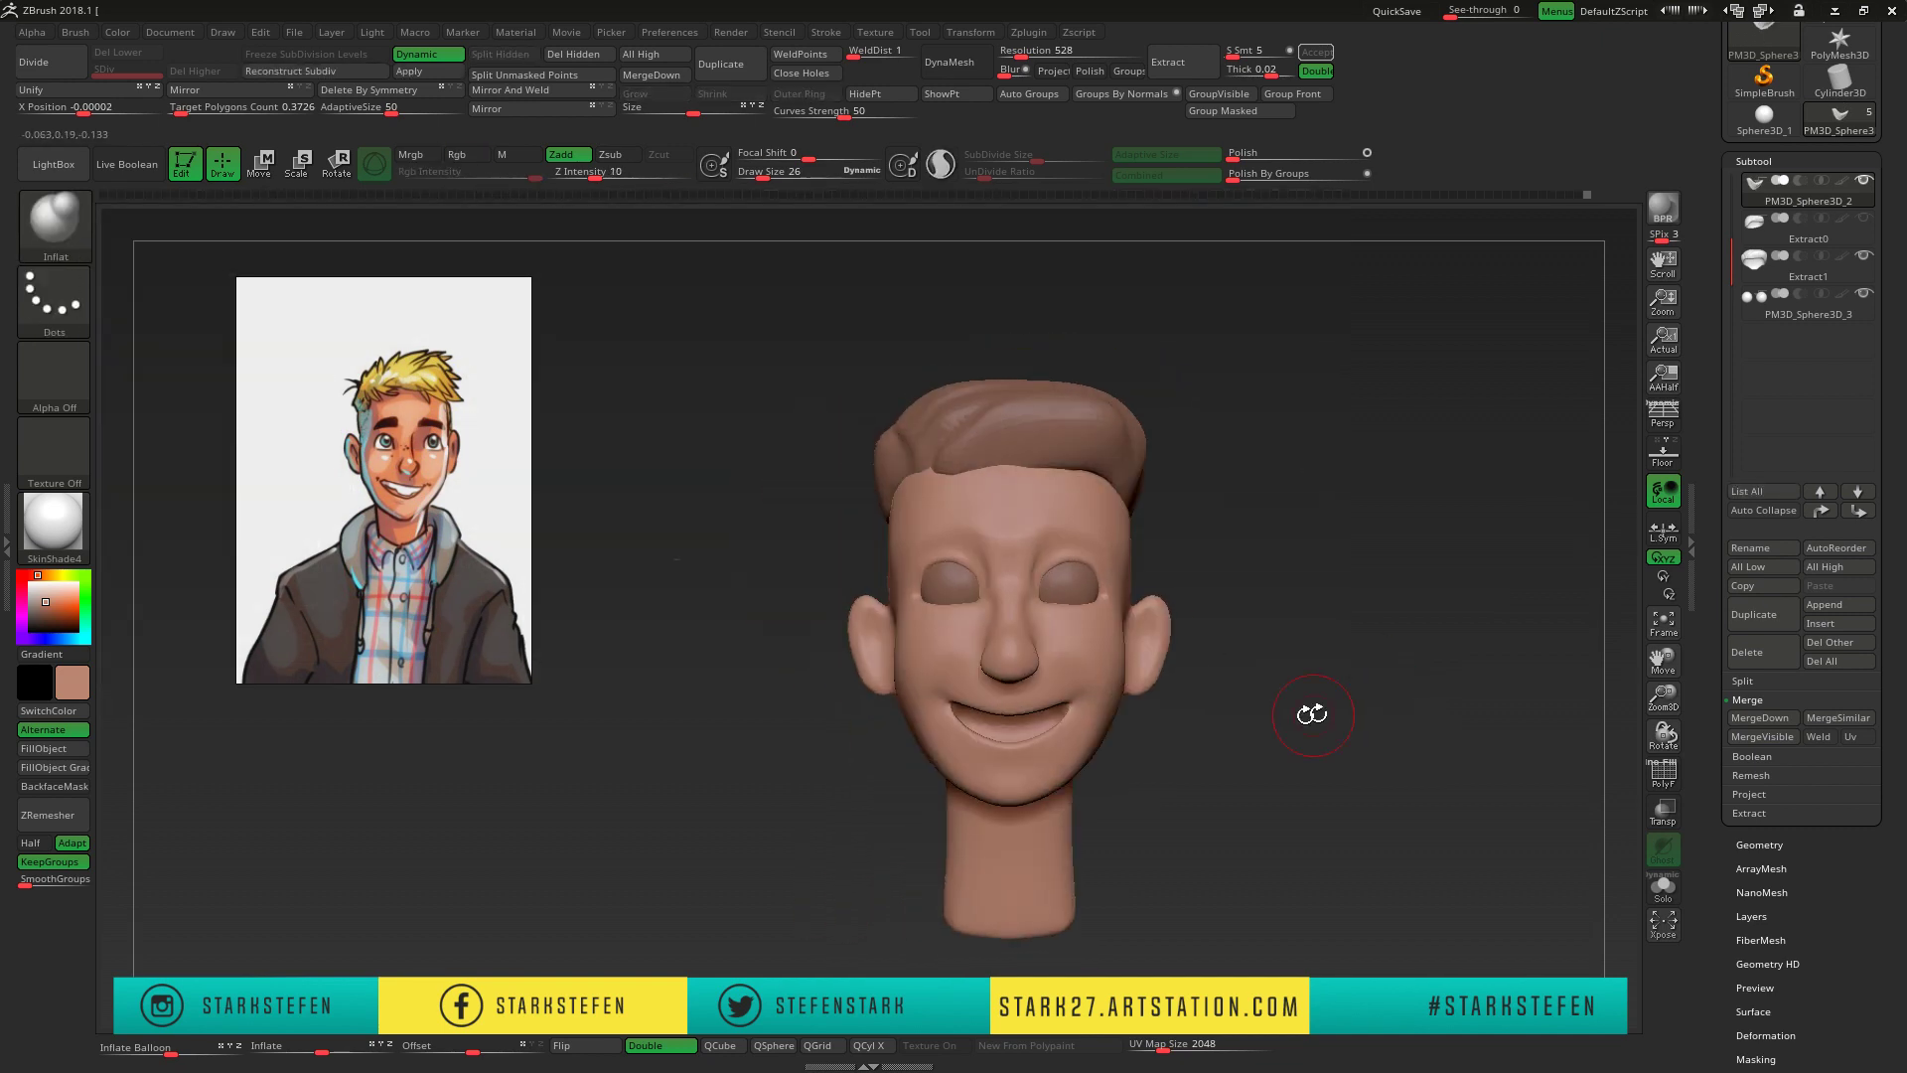
- Reshape the mouth with Move Topological and Flatten, then preview with Dynamic subdivision
key("b")
key("m")
key("t")
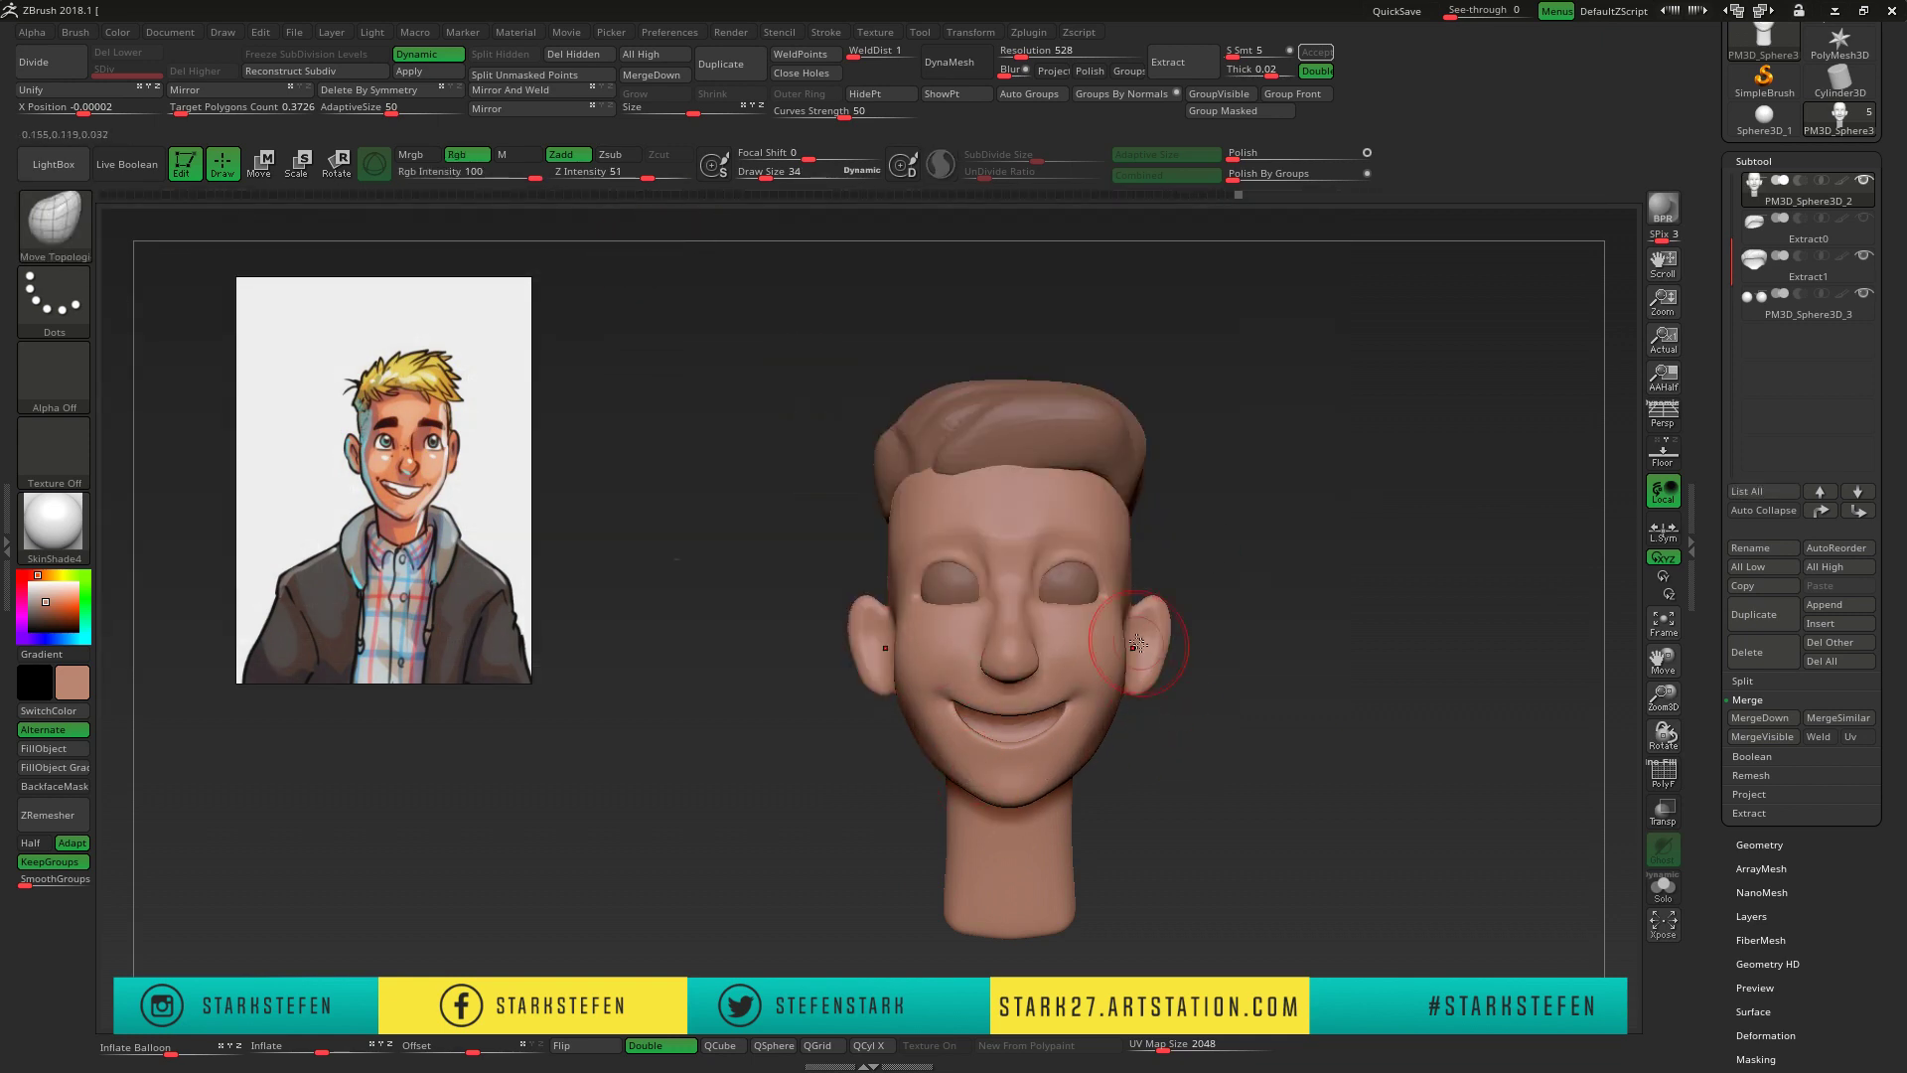
right_click_drag(1138, 644, 1073, 635)
key("b")
key("f")
key("l")
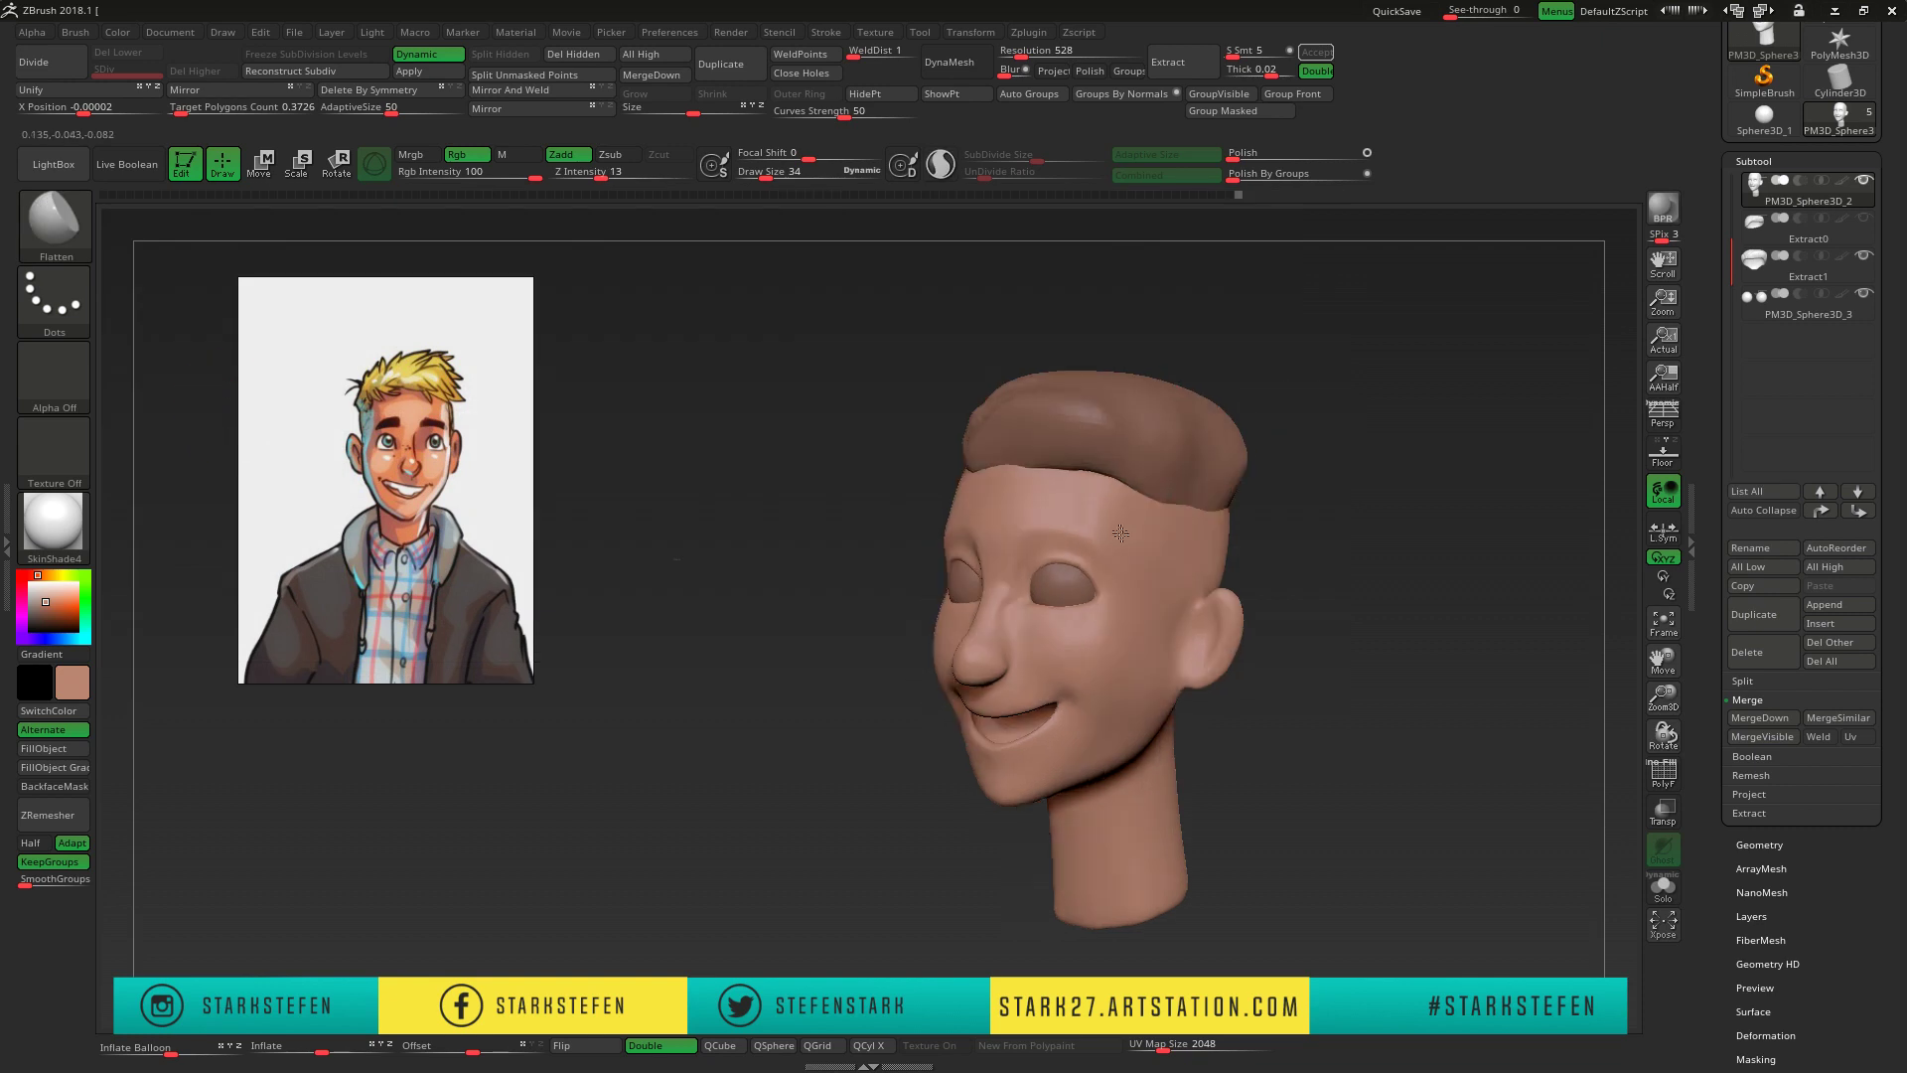
right_click_drag(1186, 569, 1128, 447)
key("d")
key("d")
key("d")
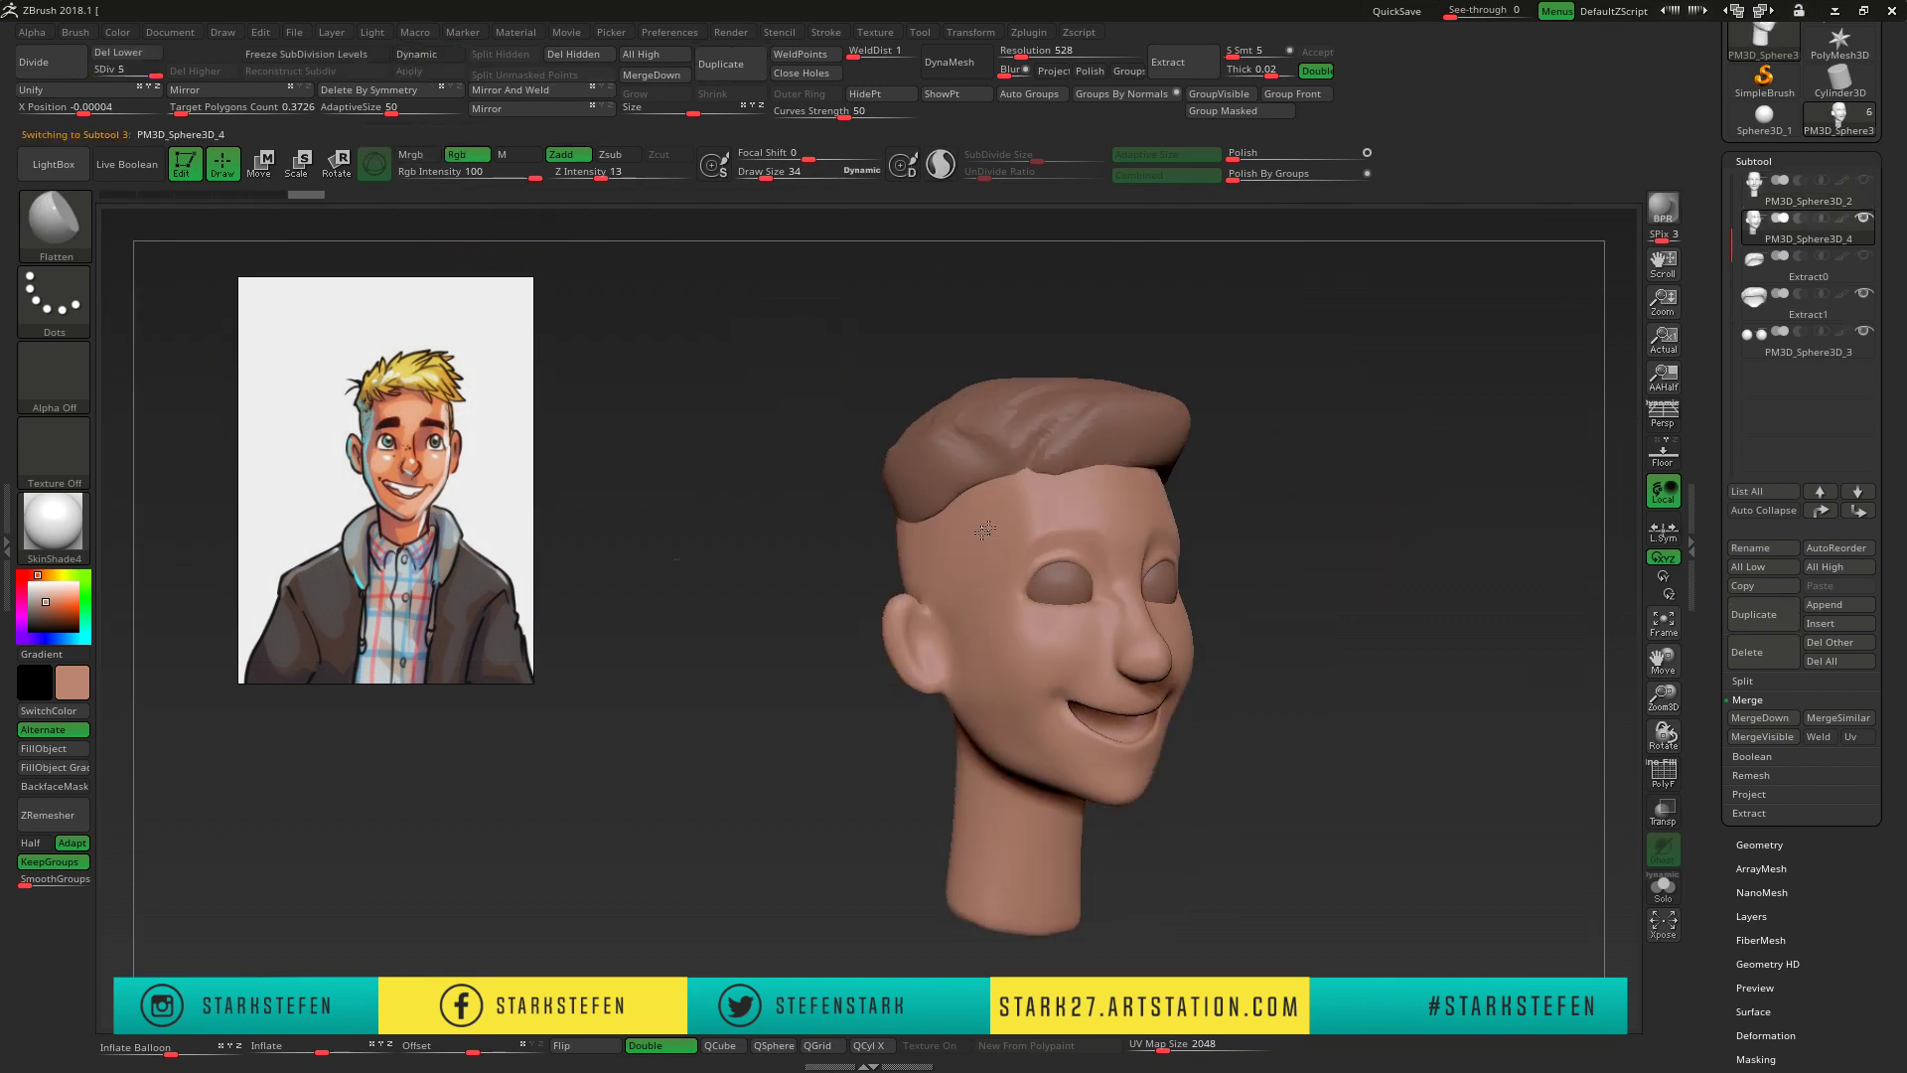
- Select the Extract1 hair and fill it with a blond yellow colour
right_click_drag(998, 715, 1243, 647)
left_click(1143, 417, "alt")
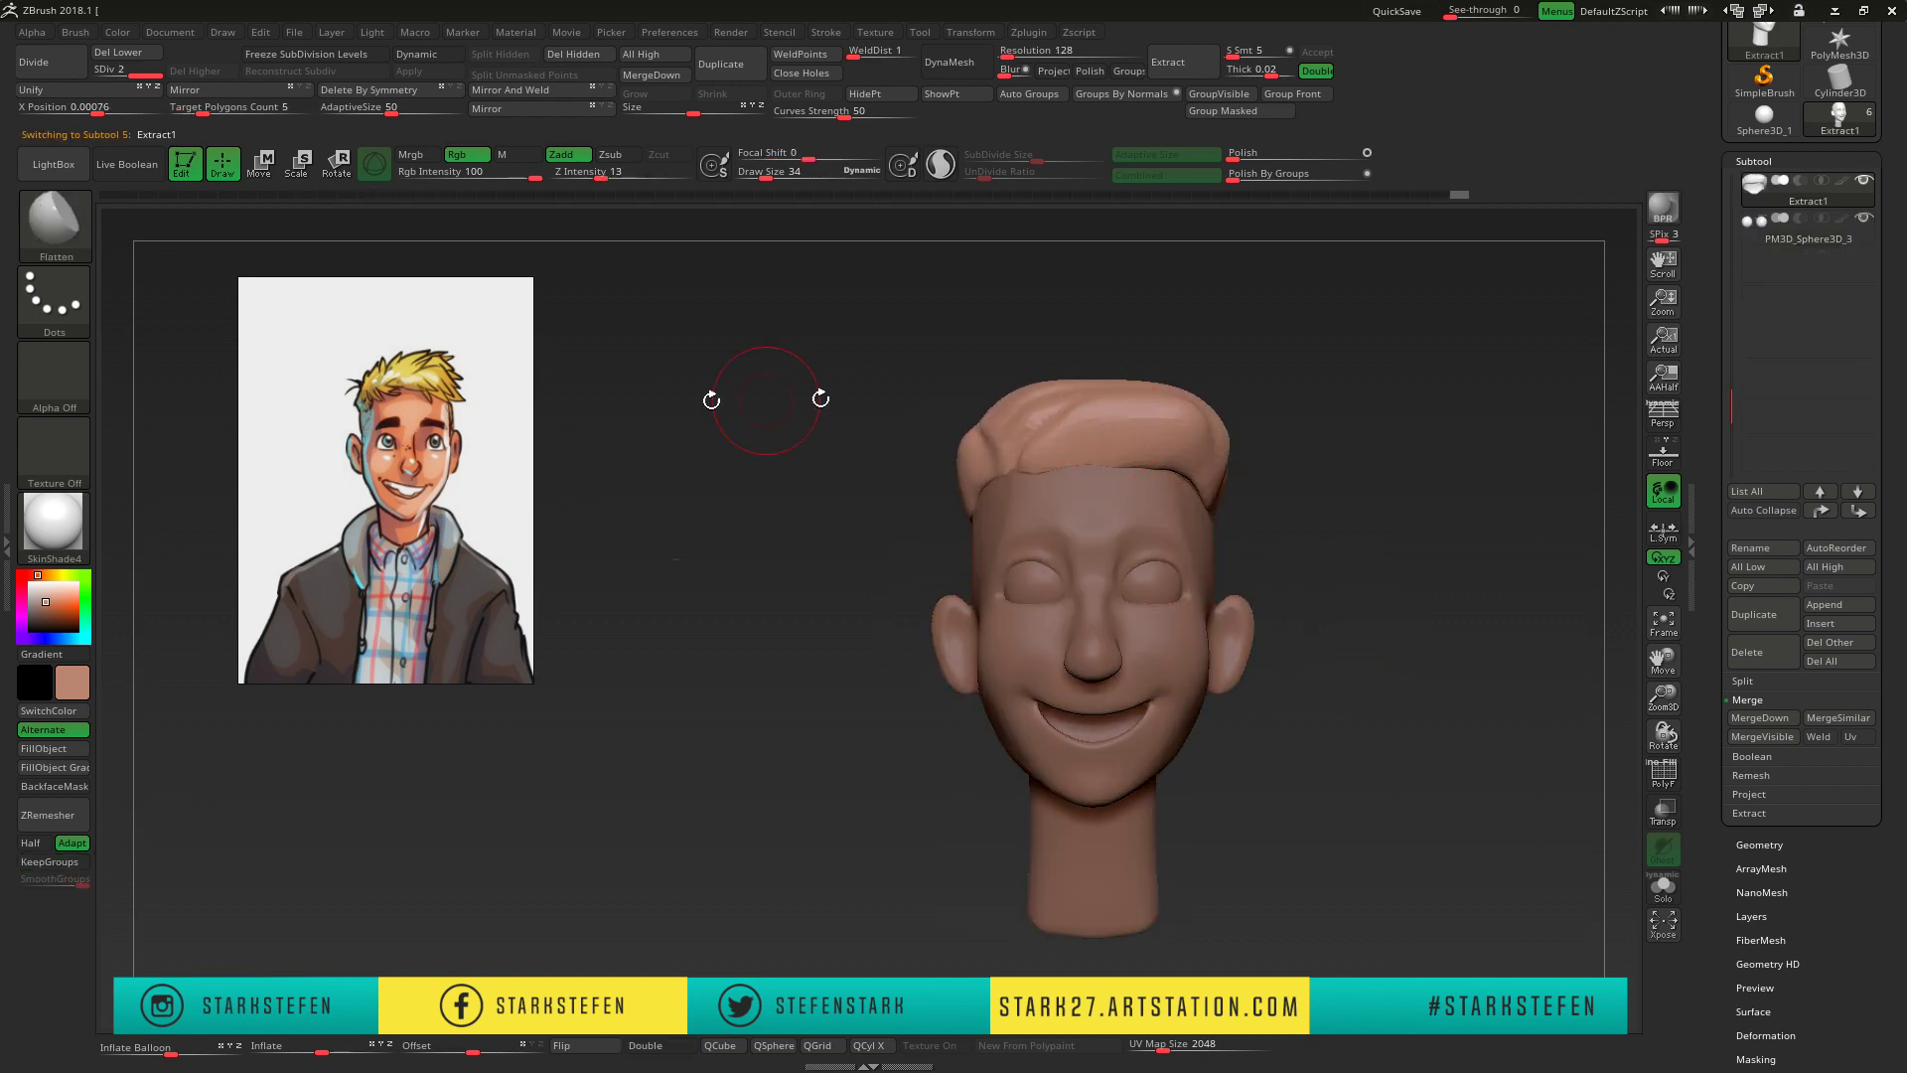
left_click(50, 575)
left_click_drag(55, 591, 57, 601)
left_click(59, 750)
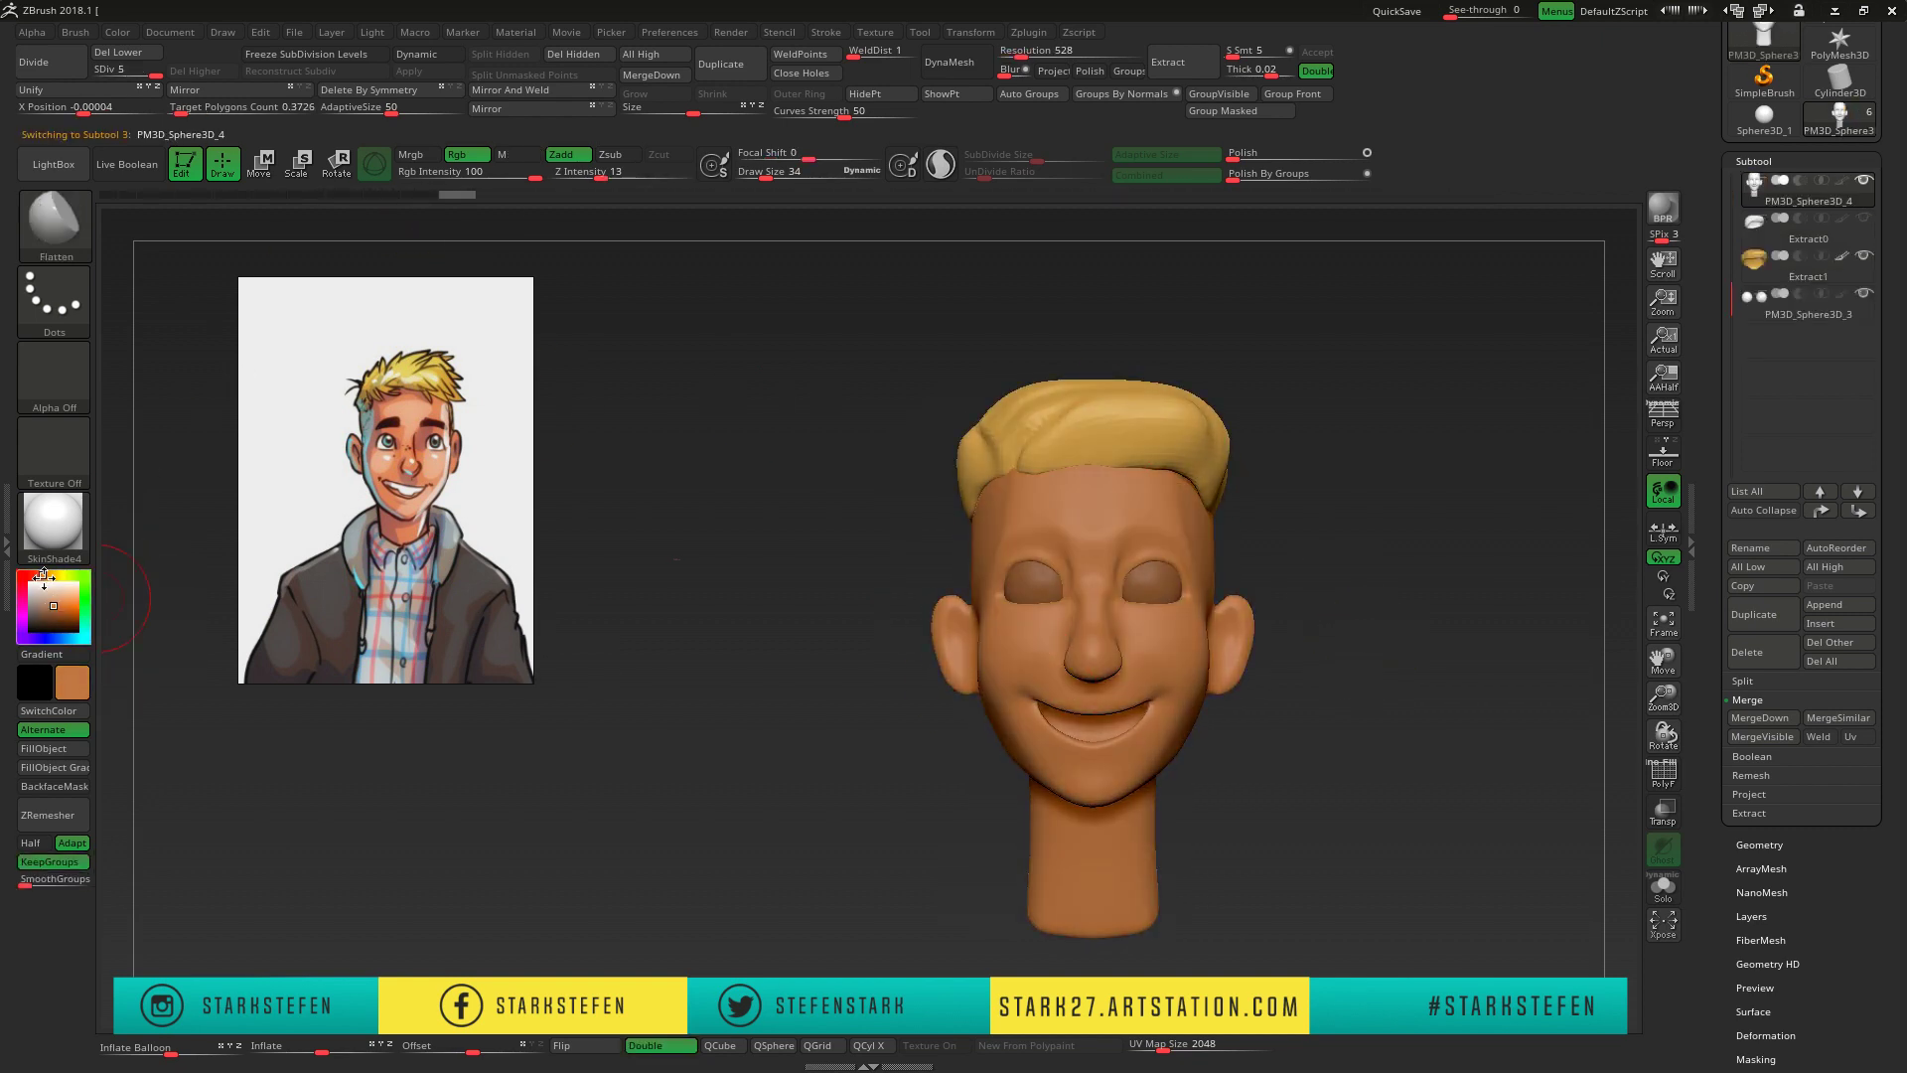
- Open the Texture and Material menus, select the PM3D_Sphere3D_3 eyeball subtool and inspect the eyes
left_click(874, 32)
left_click(515, 32)
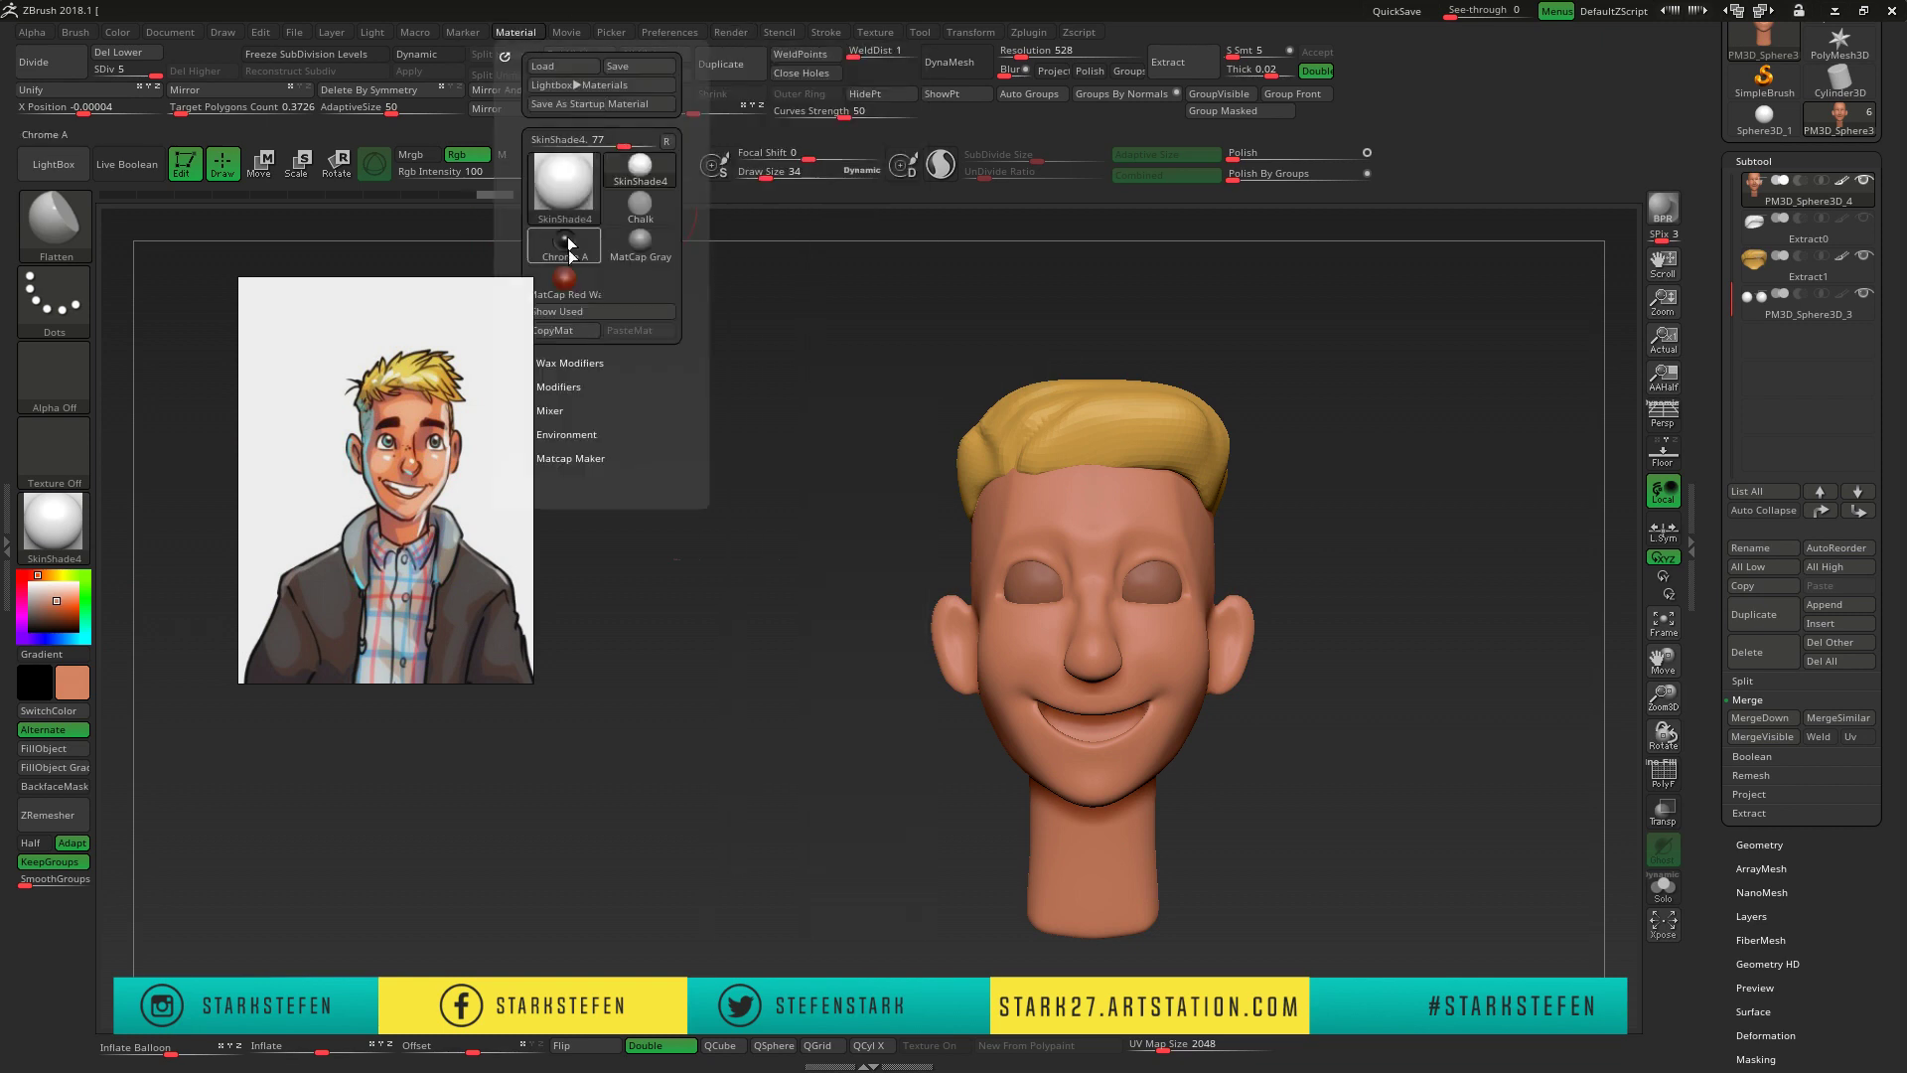
left_click(1092, 646, "alt")
left_click_drag(1391, 646, 159, 672)
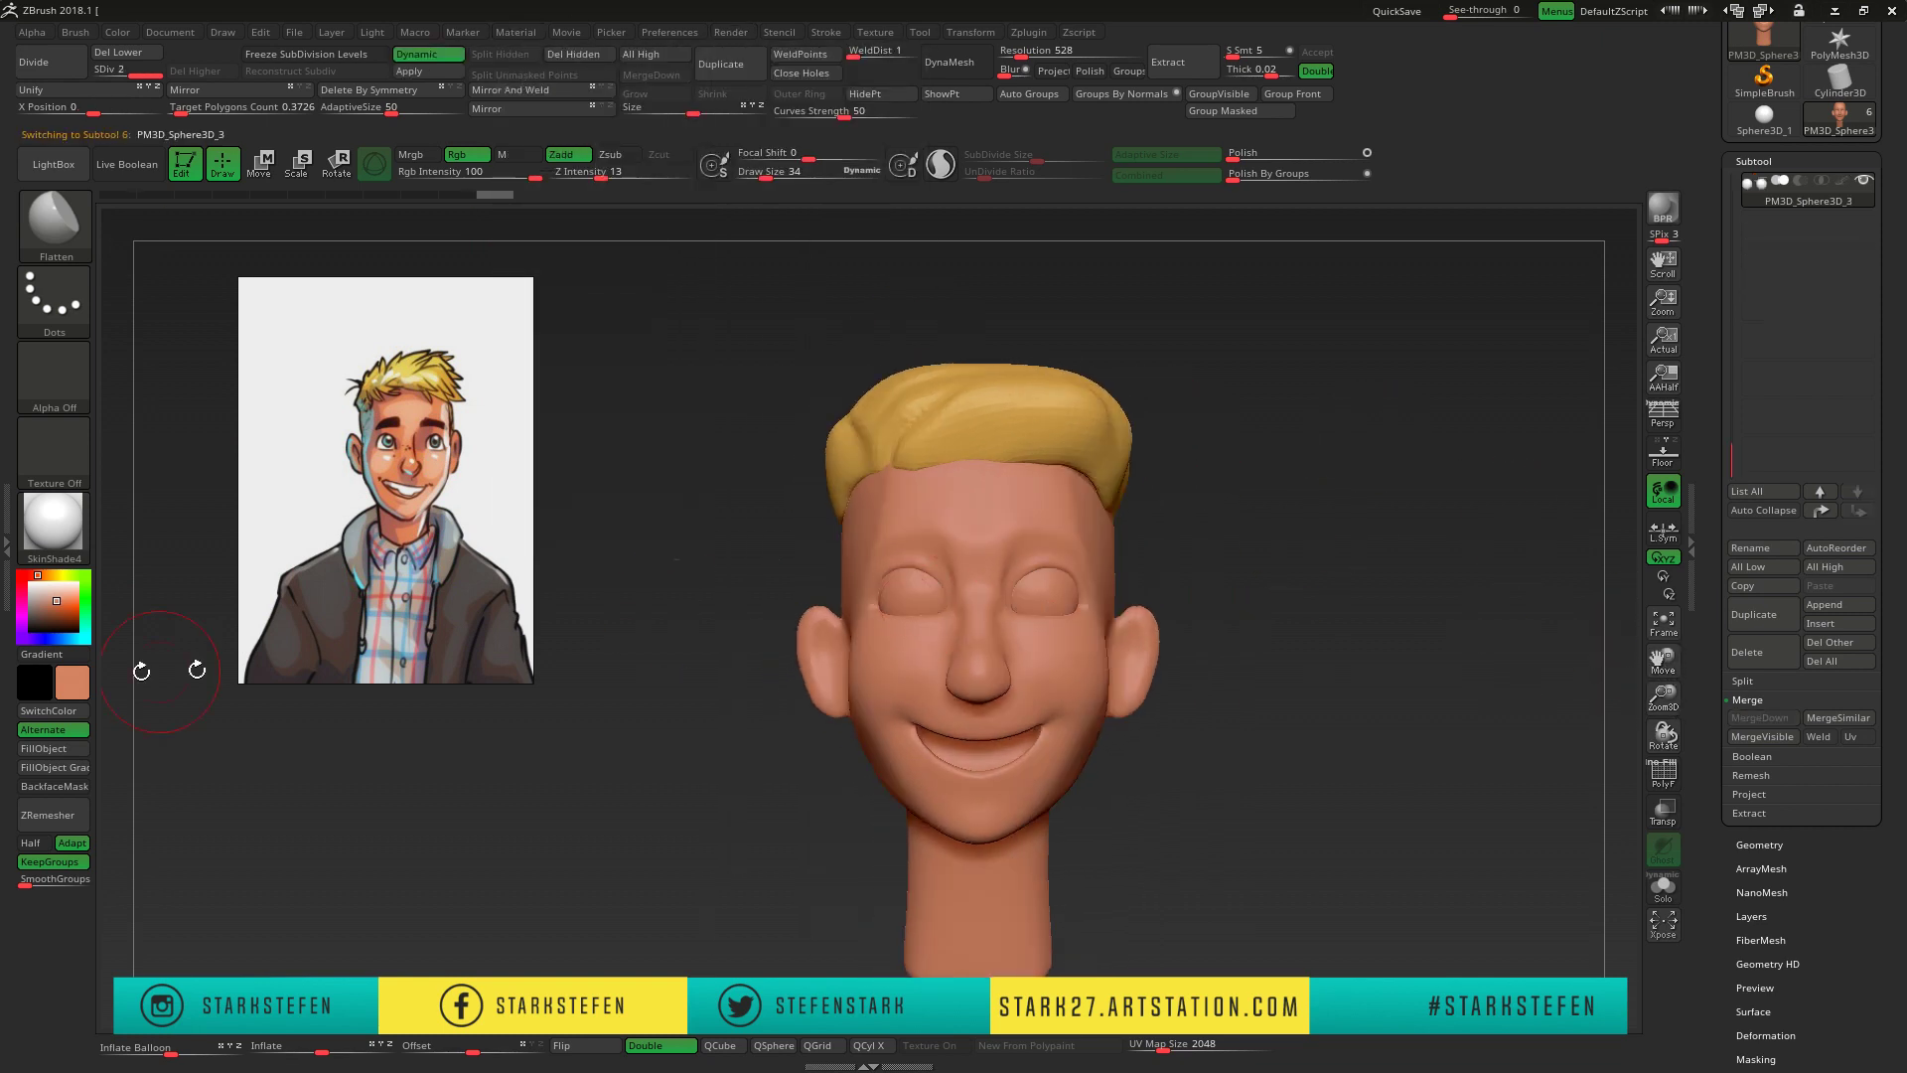
left_click_drag(467, 816, 69, 241)
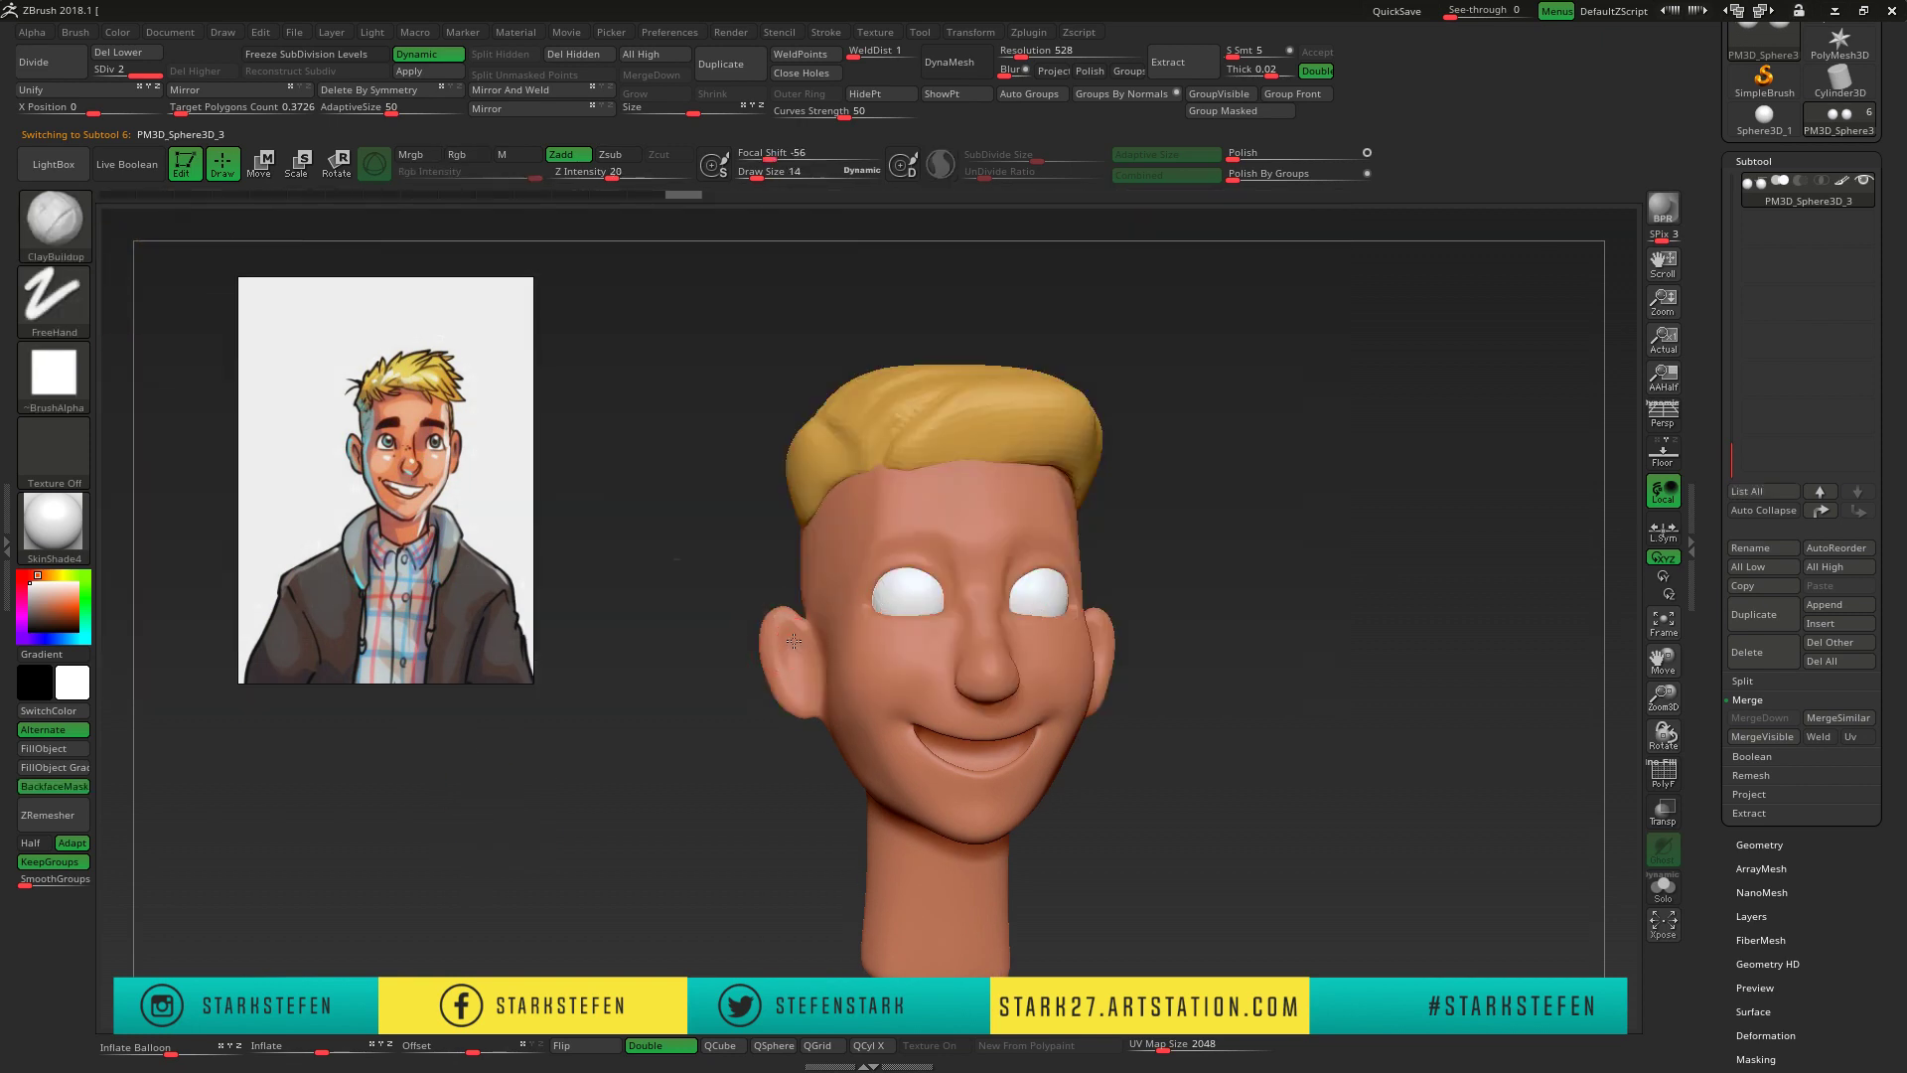
left_click_drag(800, 683, 878, 554)
left_click_drag(1133, 636, 1122, 565)
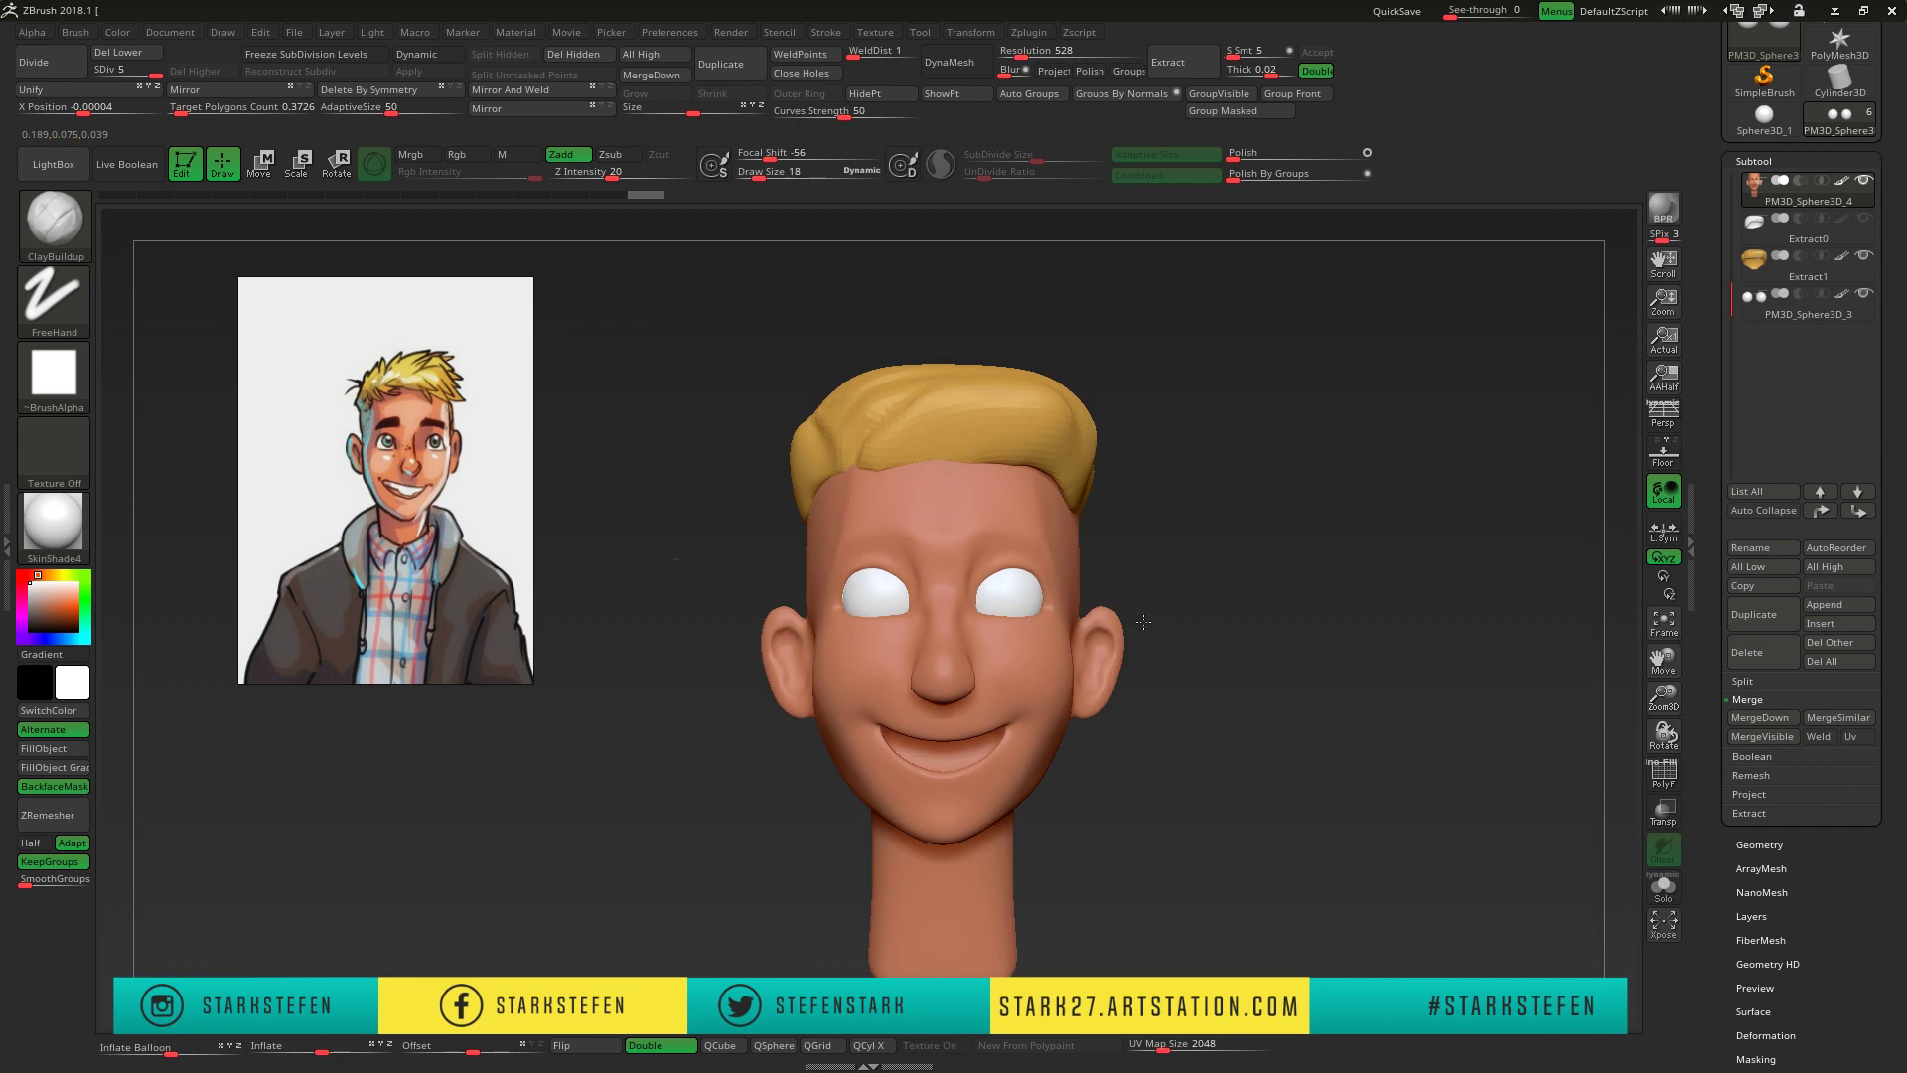
left_click_drag(1641, 755, 1384, 702)
- Try the flatten and Pinch brushes near the face, then settle on Move Topological
left_click(53, 223)
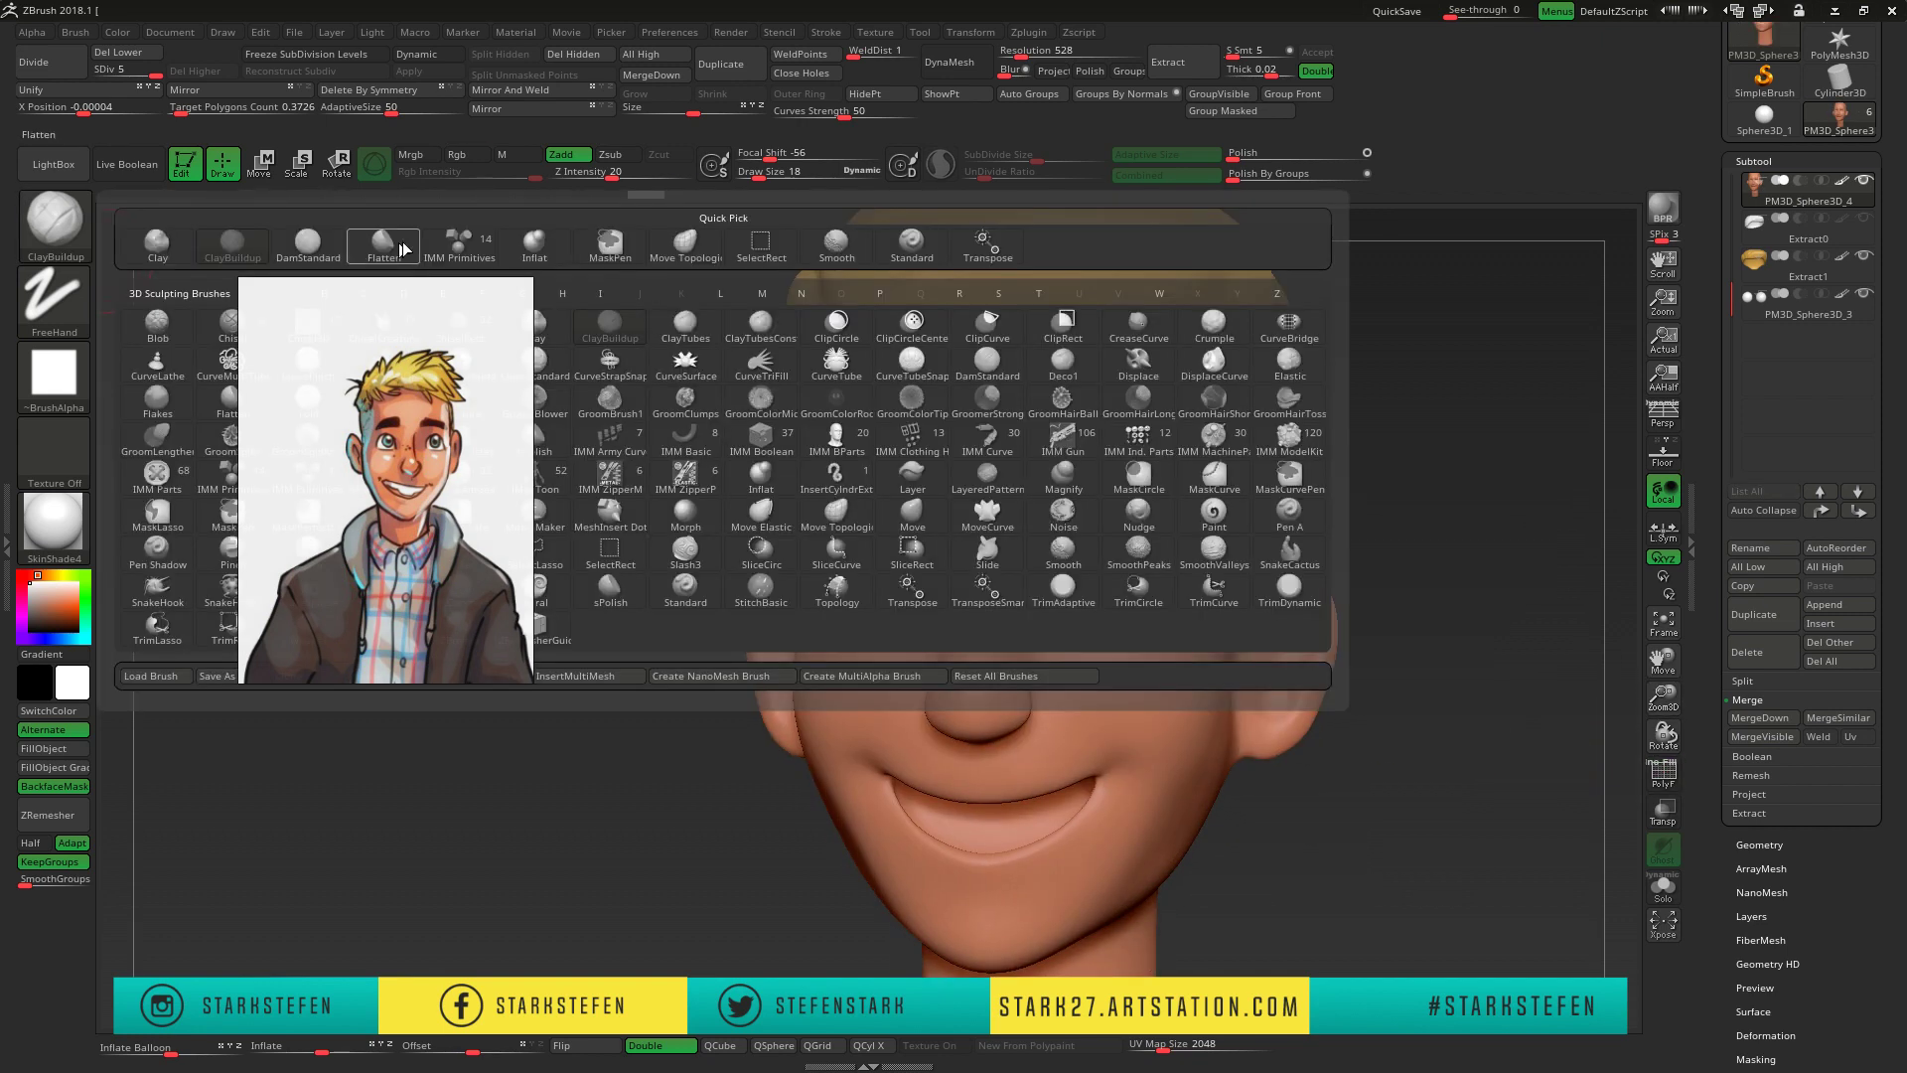
left_click(467, 328)
left_click_drag(1242, 596, 1145, 495)
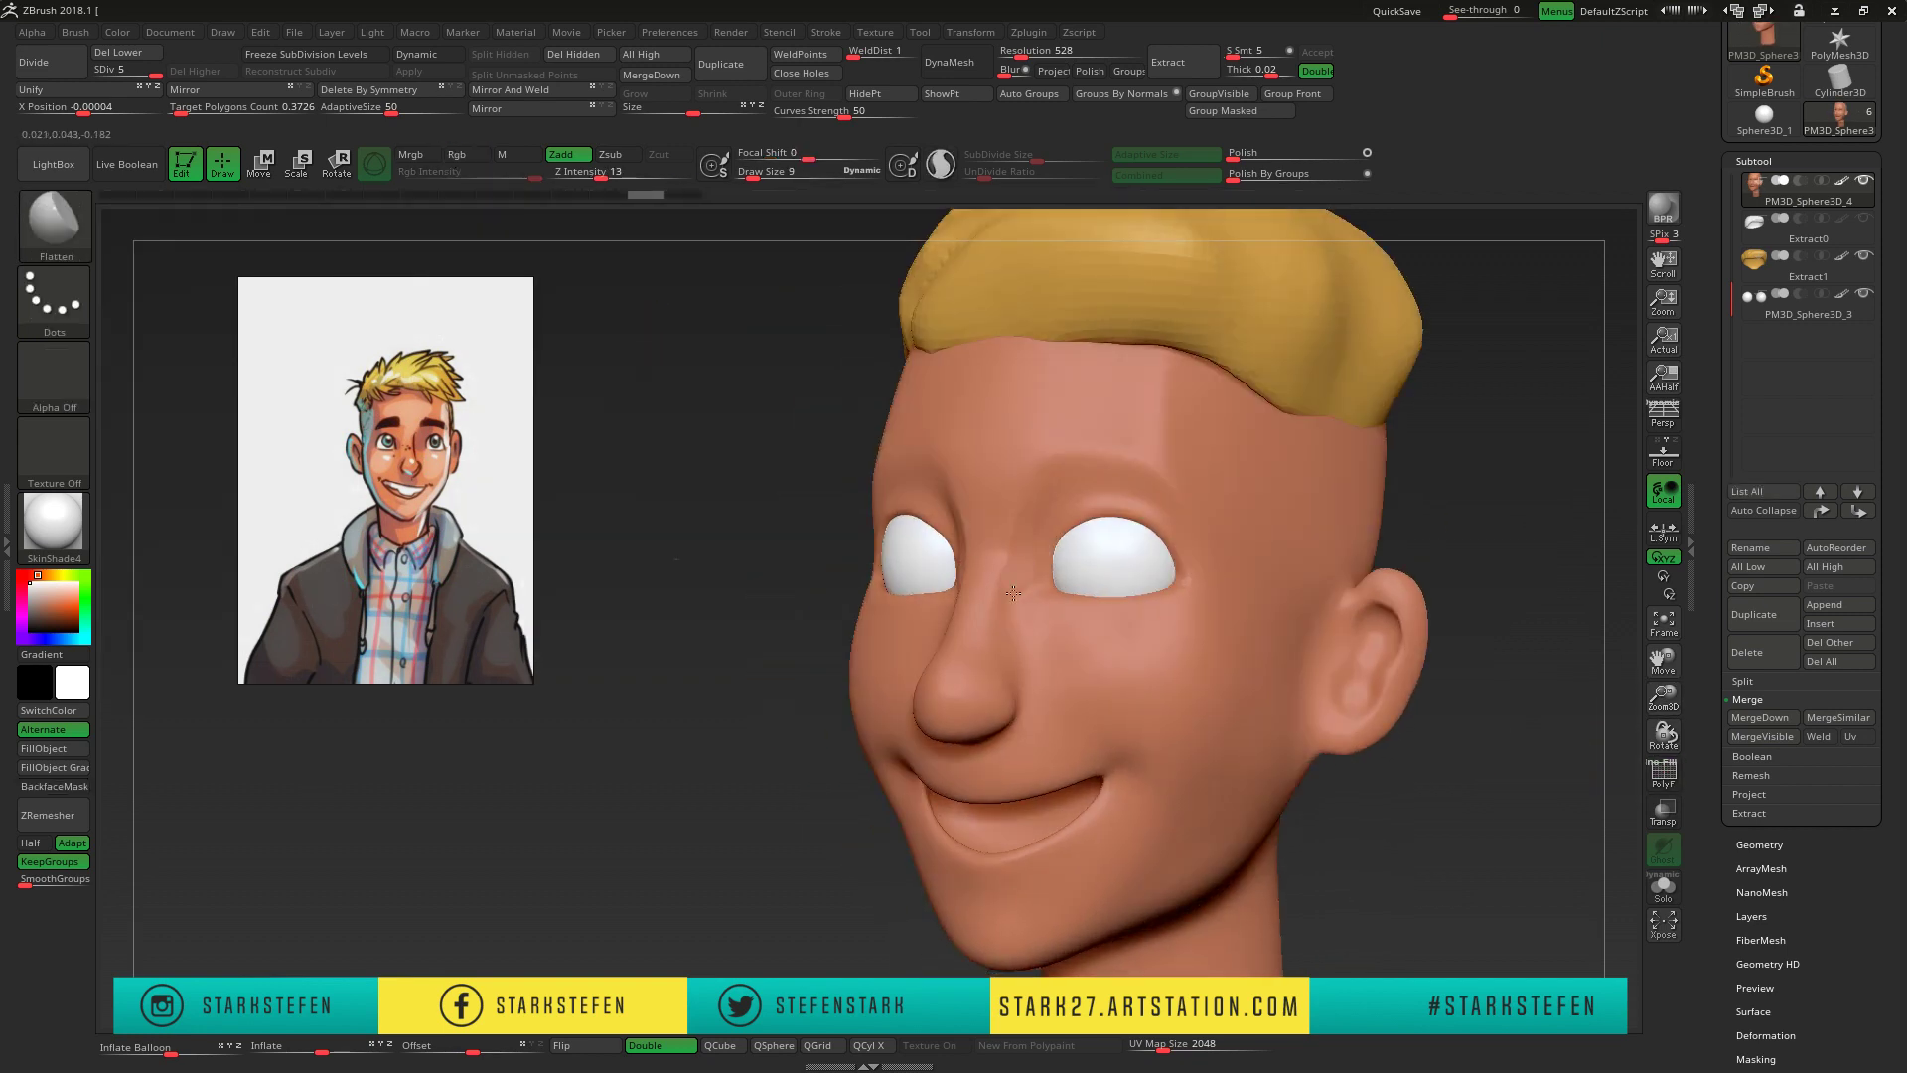
left_click(59, 234)
left_click(292, 239)
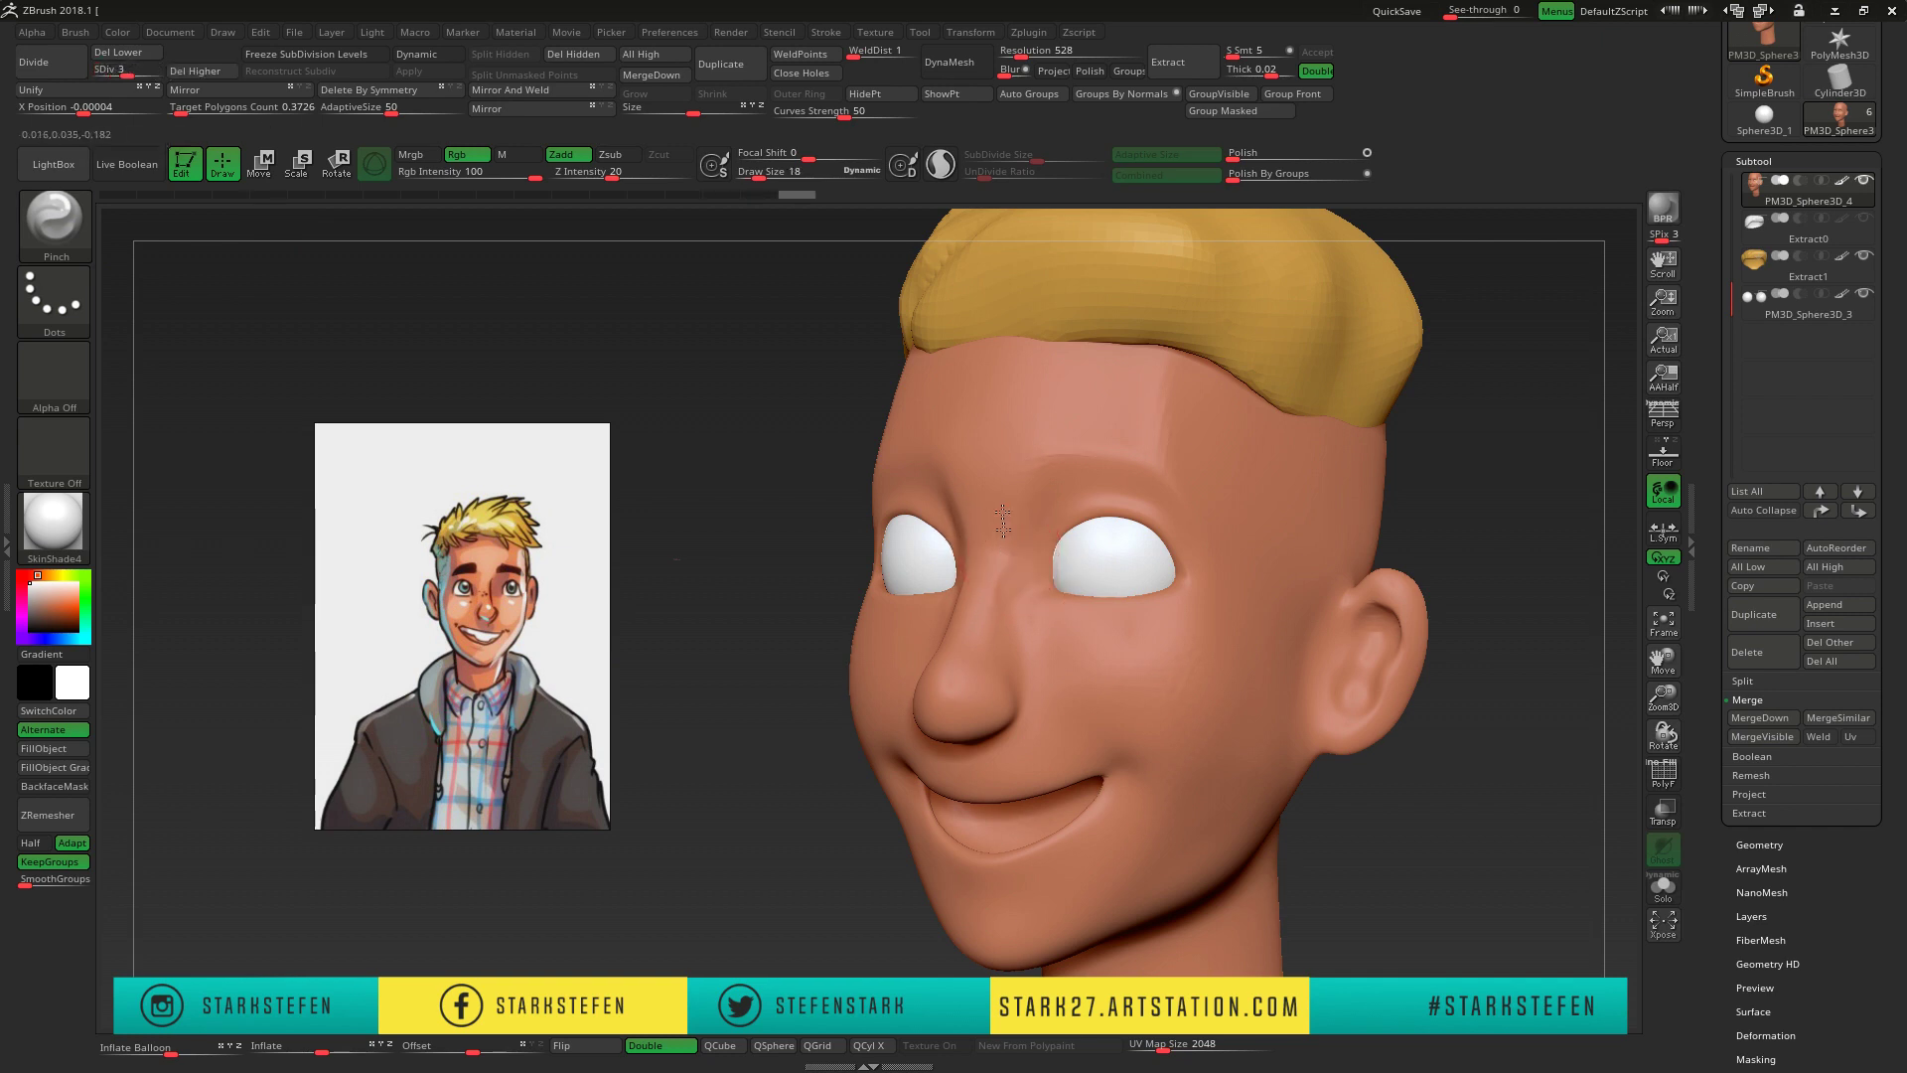
key("b")
key("m")
key("t")
- Reshape the lips and chin in side profile with Move Topological
key("shift+f")
mouse_move(1003, 521)
right_mouse_down()
mouse_move(882, 554)
mouse_move(960, 515)
mouse_move(927, 485)
right_mouse_up()
key("shift+f")
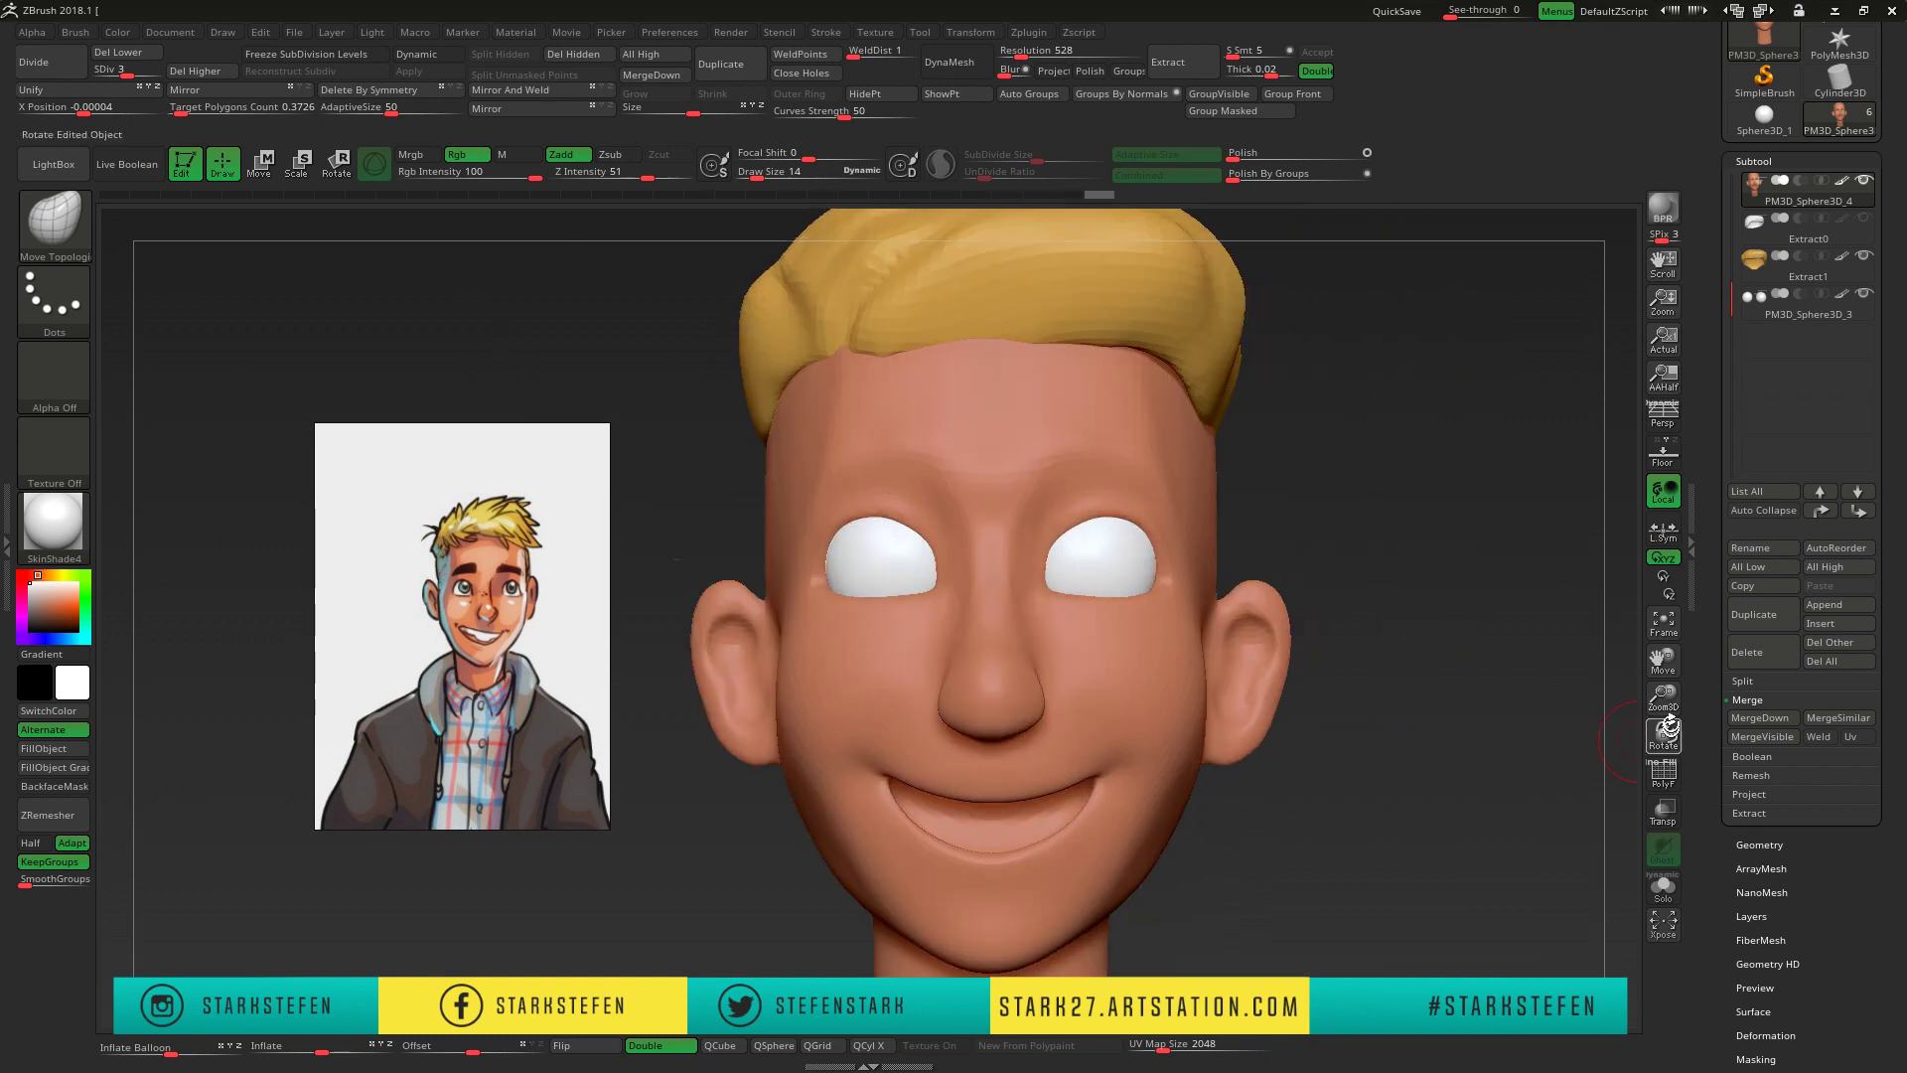
left_click_drag(1669, 728, 916, 829)
mouse_move(782, 757)
right_mouse_down()
mouse_move(768, 746)
mouse_move(858, 720)
right_mouse_up()
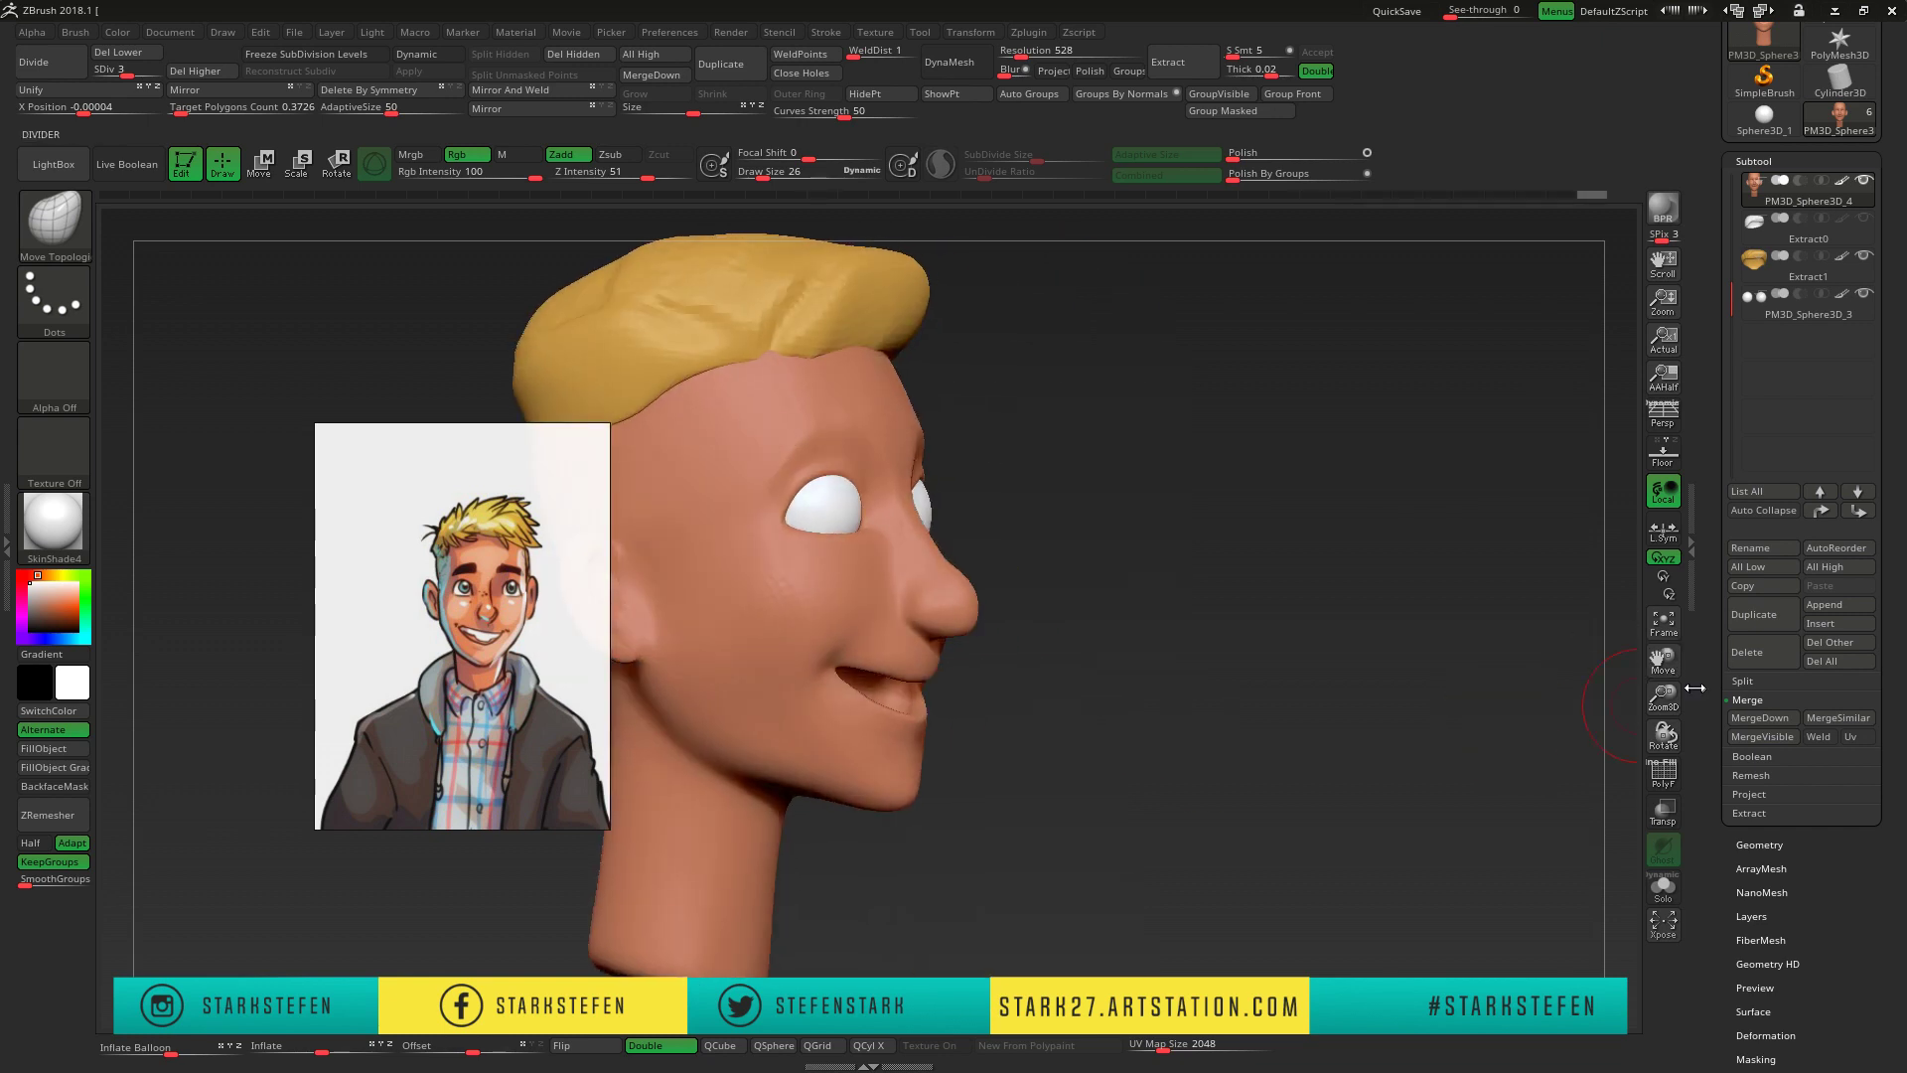
right_click_drag(894, 645, 551, 387)
- Flatten and inflate the lips, checking them from front and profile views
key("b")
key("d")
left_click_drag(1666, 685, 1666, 713)
key("b")
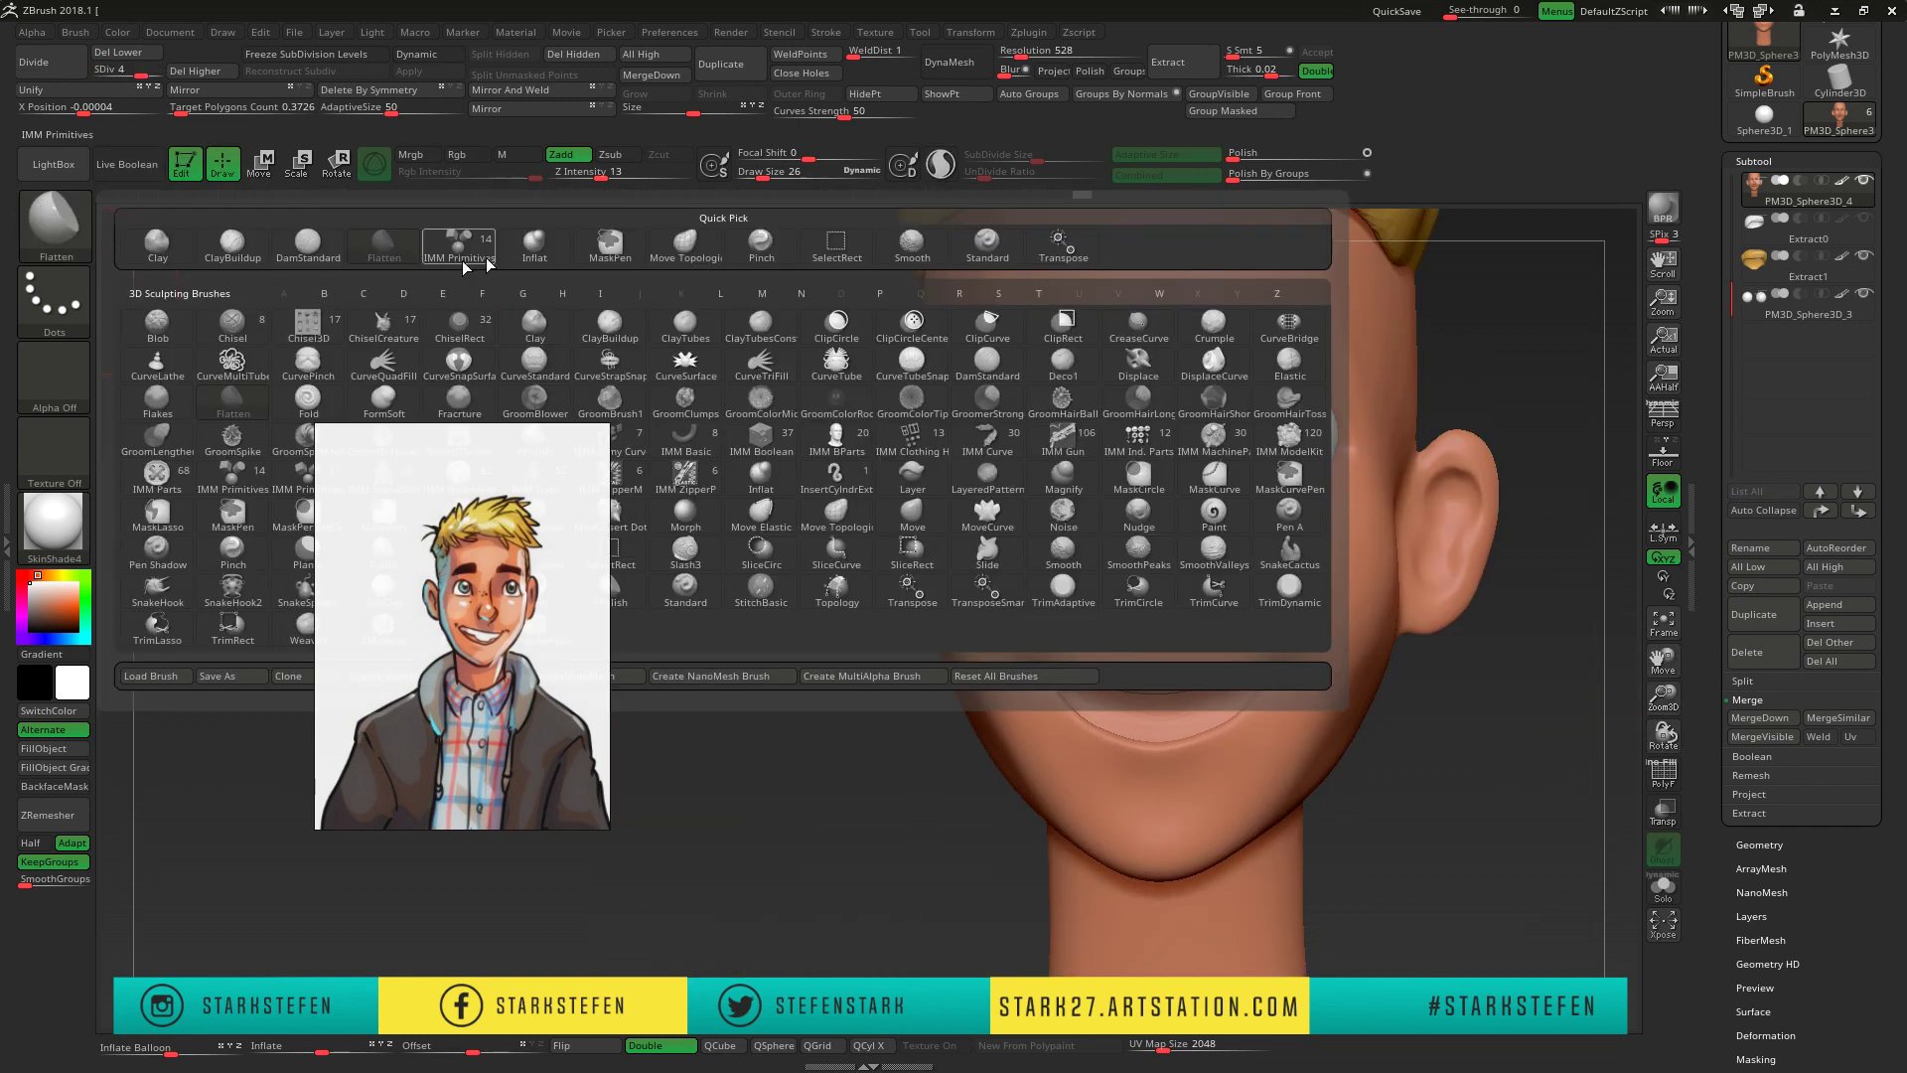
key("i")
key("n")
mouse_move(1167, 746)
right_mouse_down()
mouse_move(1481, 660)
mouse_move(1078, 710)
right_mouse_up()
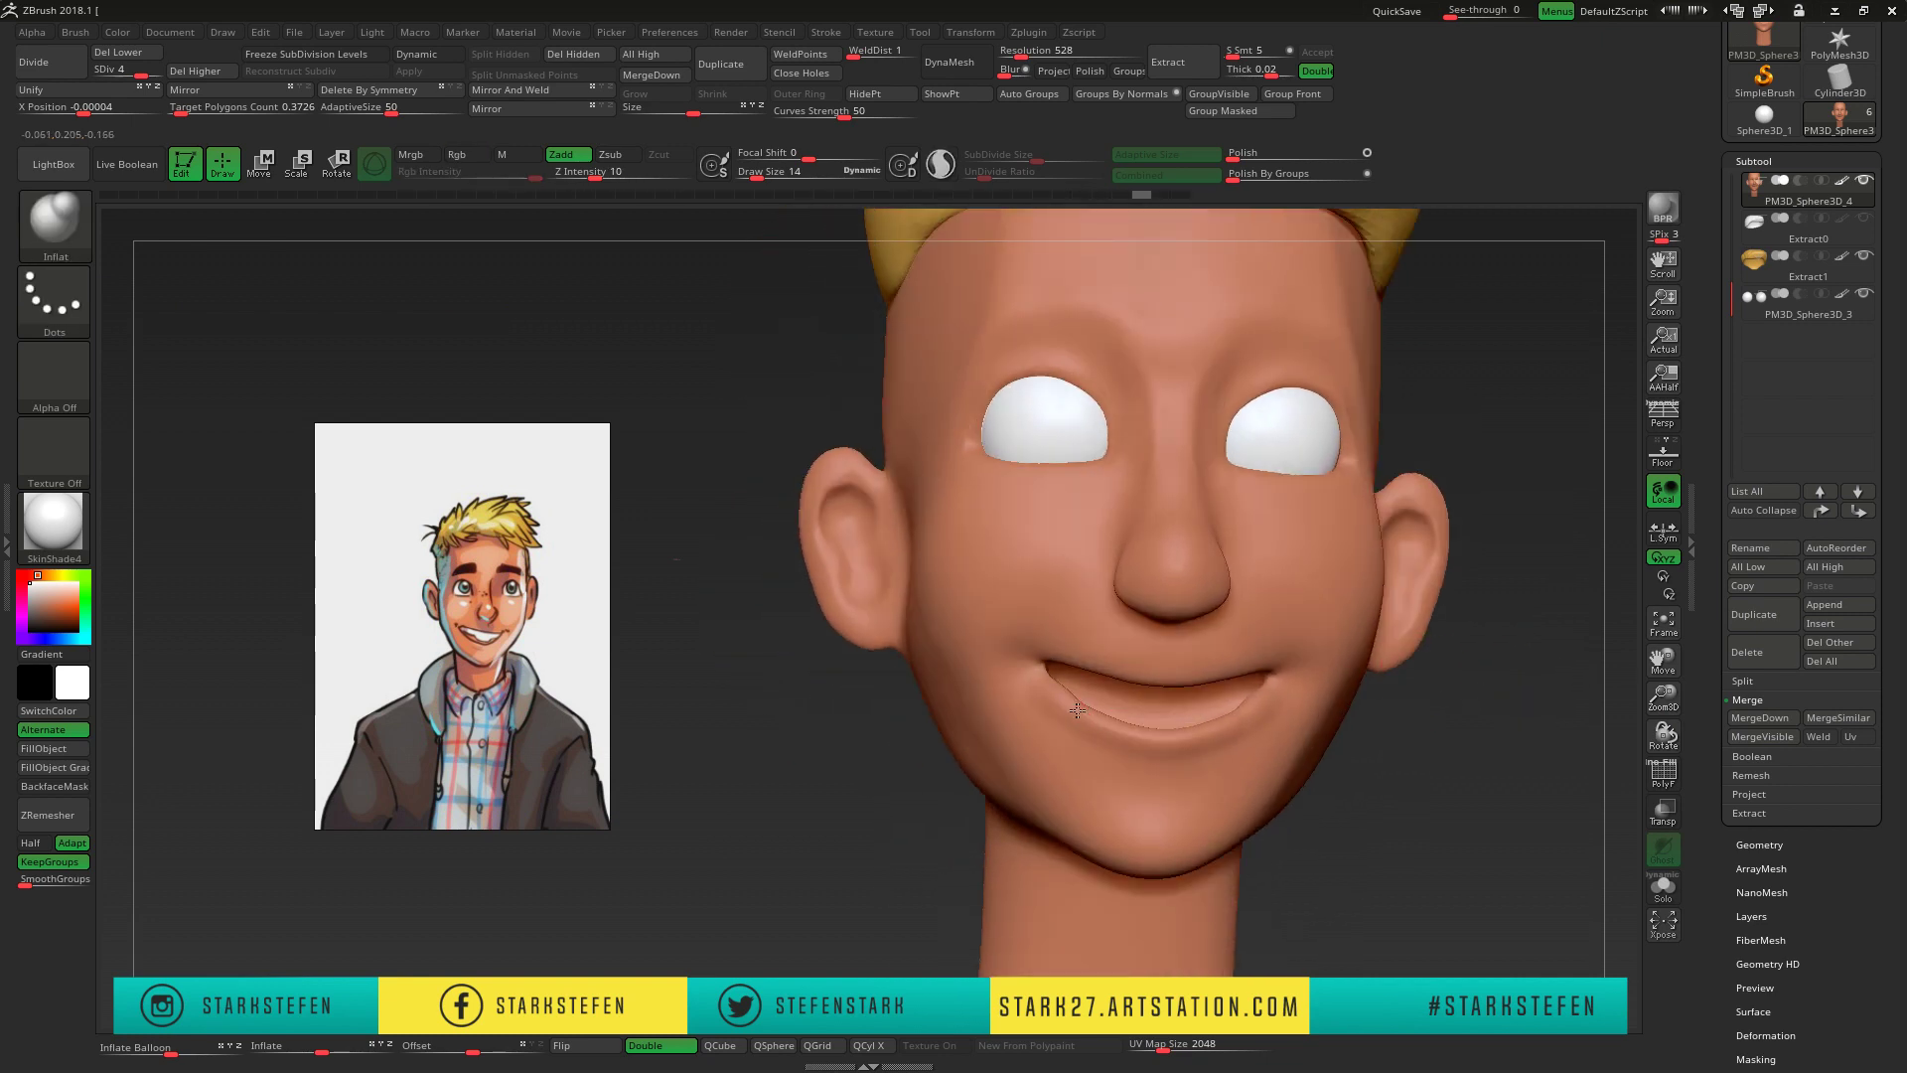
right_click_drag(1189, 735, 768, 567)
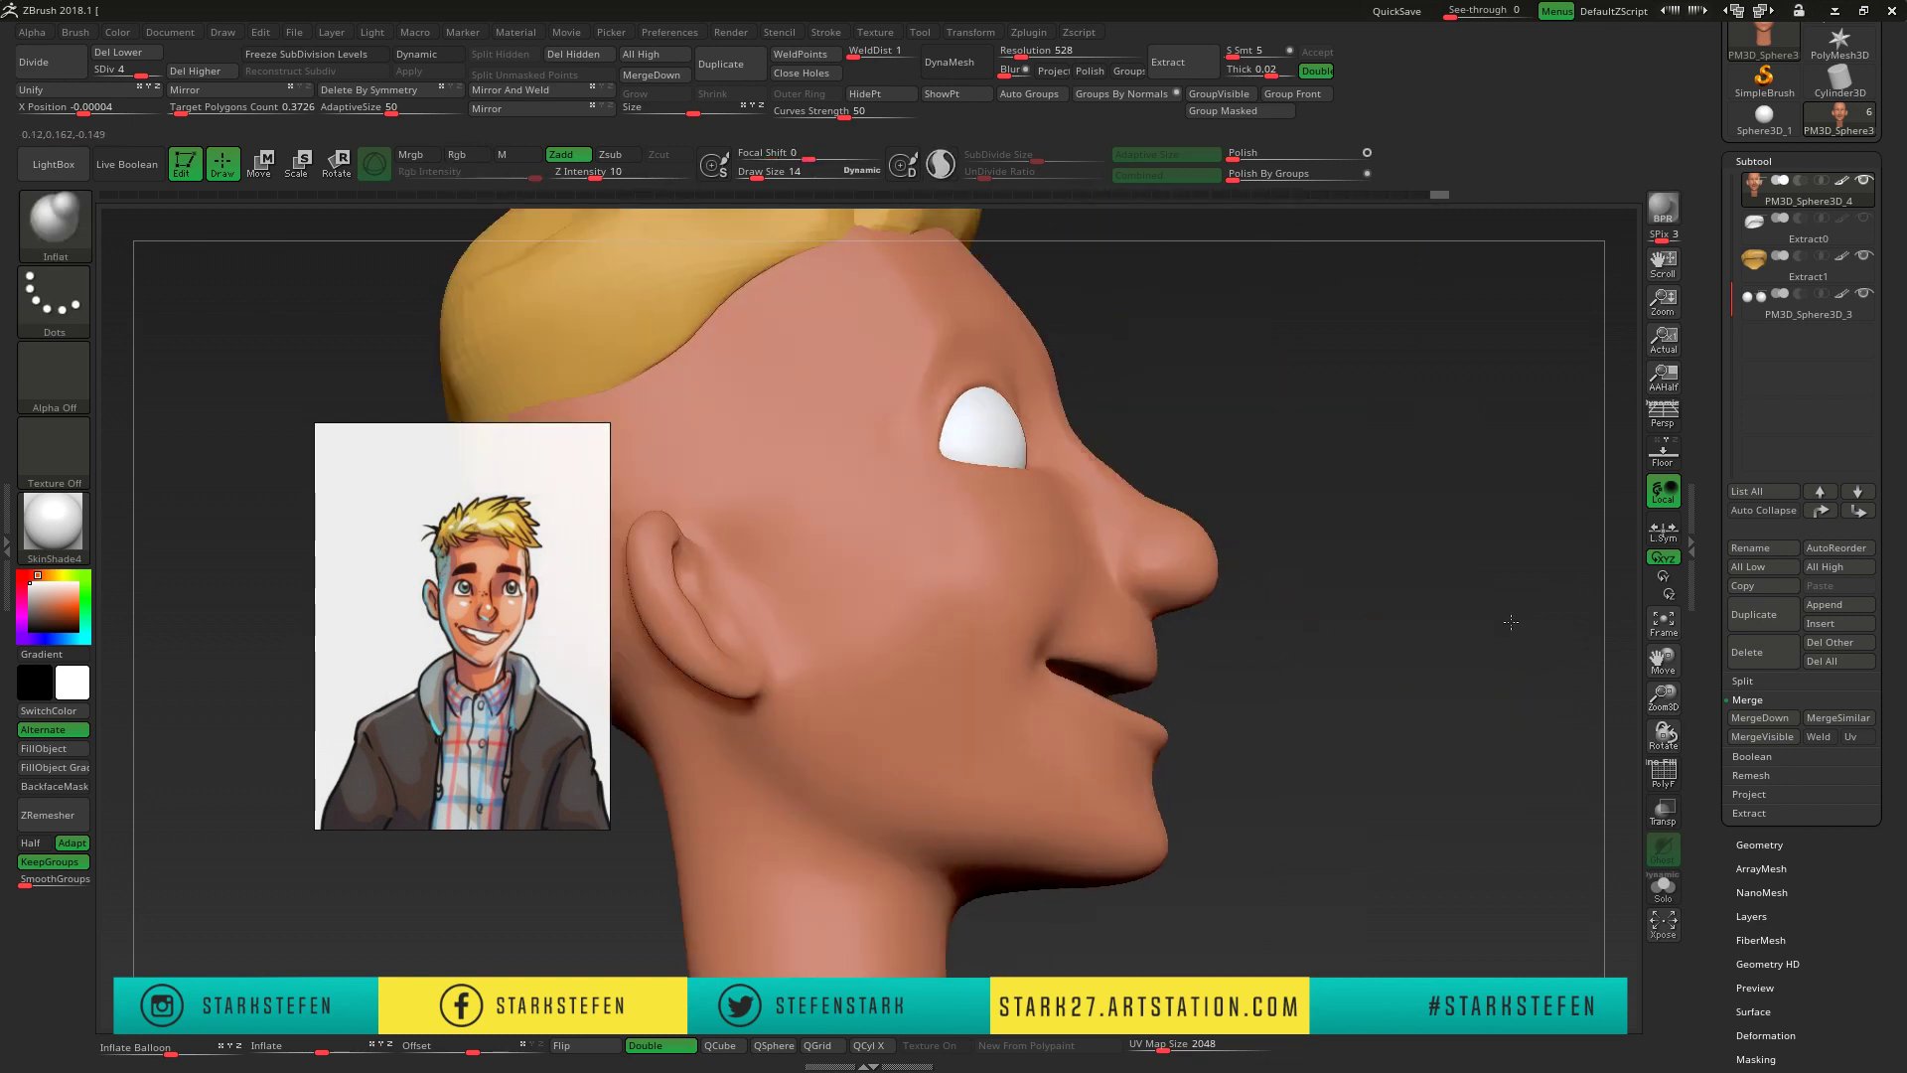
right_click_drag(1173, 671, 1375, 664)
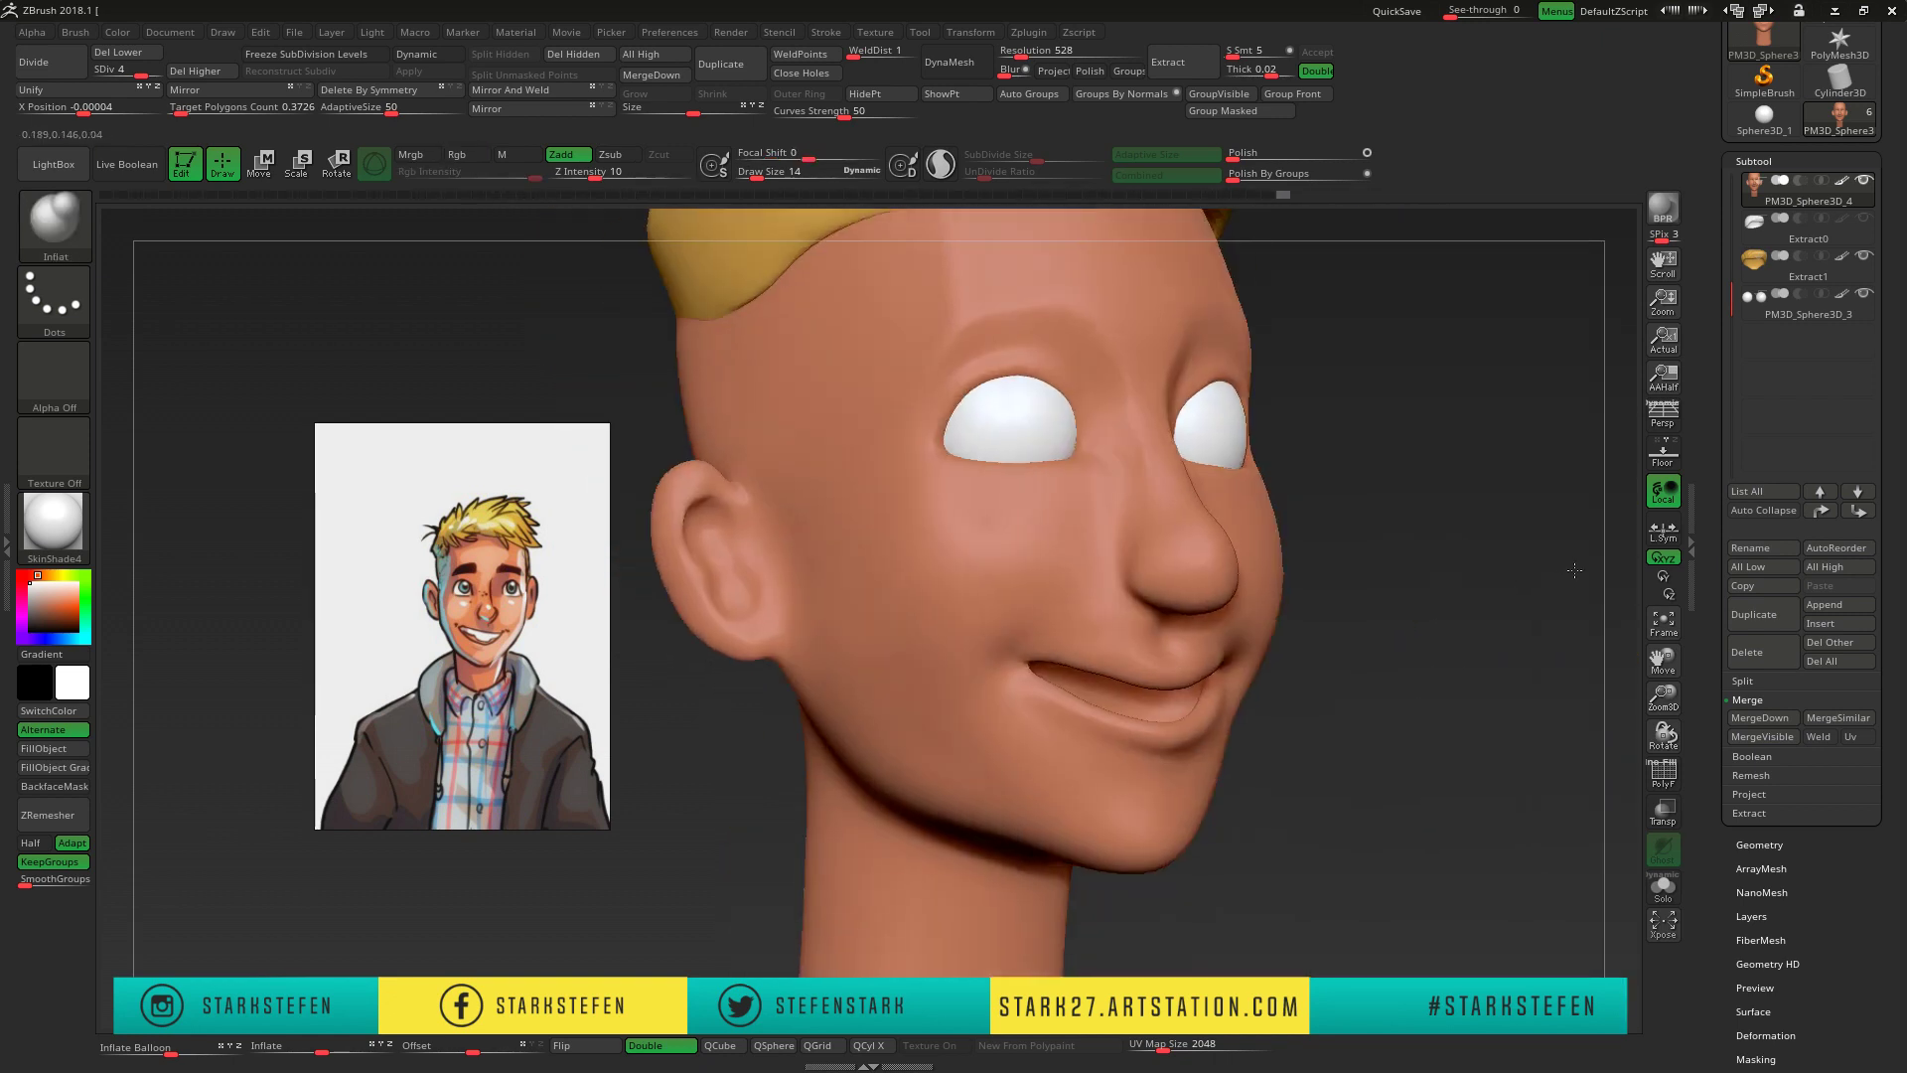
- Build up the lips with ClayBuildup, then choose DamStandard for the mouth crease
key("b")
left_click(209, 245)
mouse_move(1162, 597)
right_mouse_down()
mouse_move(1221, 767)
mouse_move(1003, 728)
right_mouse_up()
key("b")
key("d")
key("s")
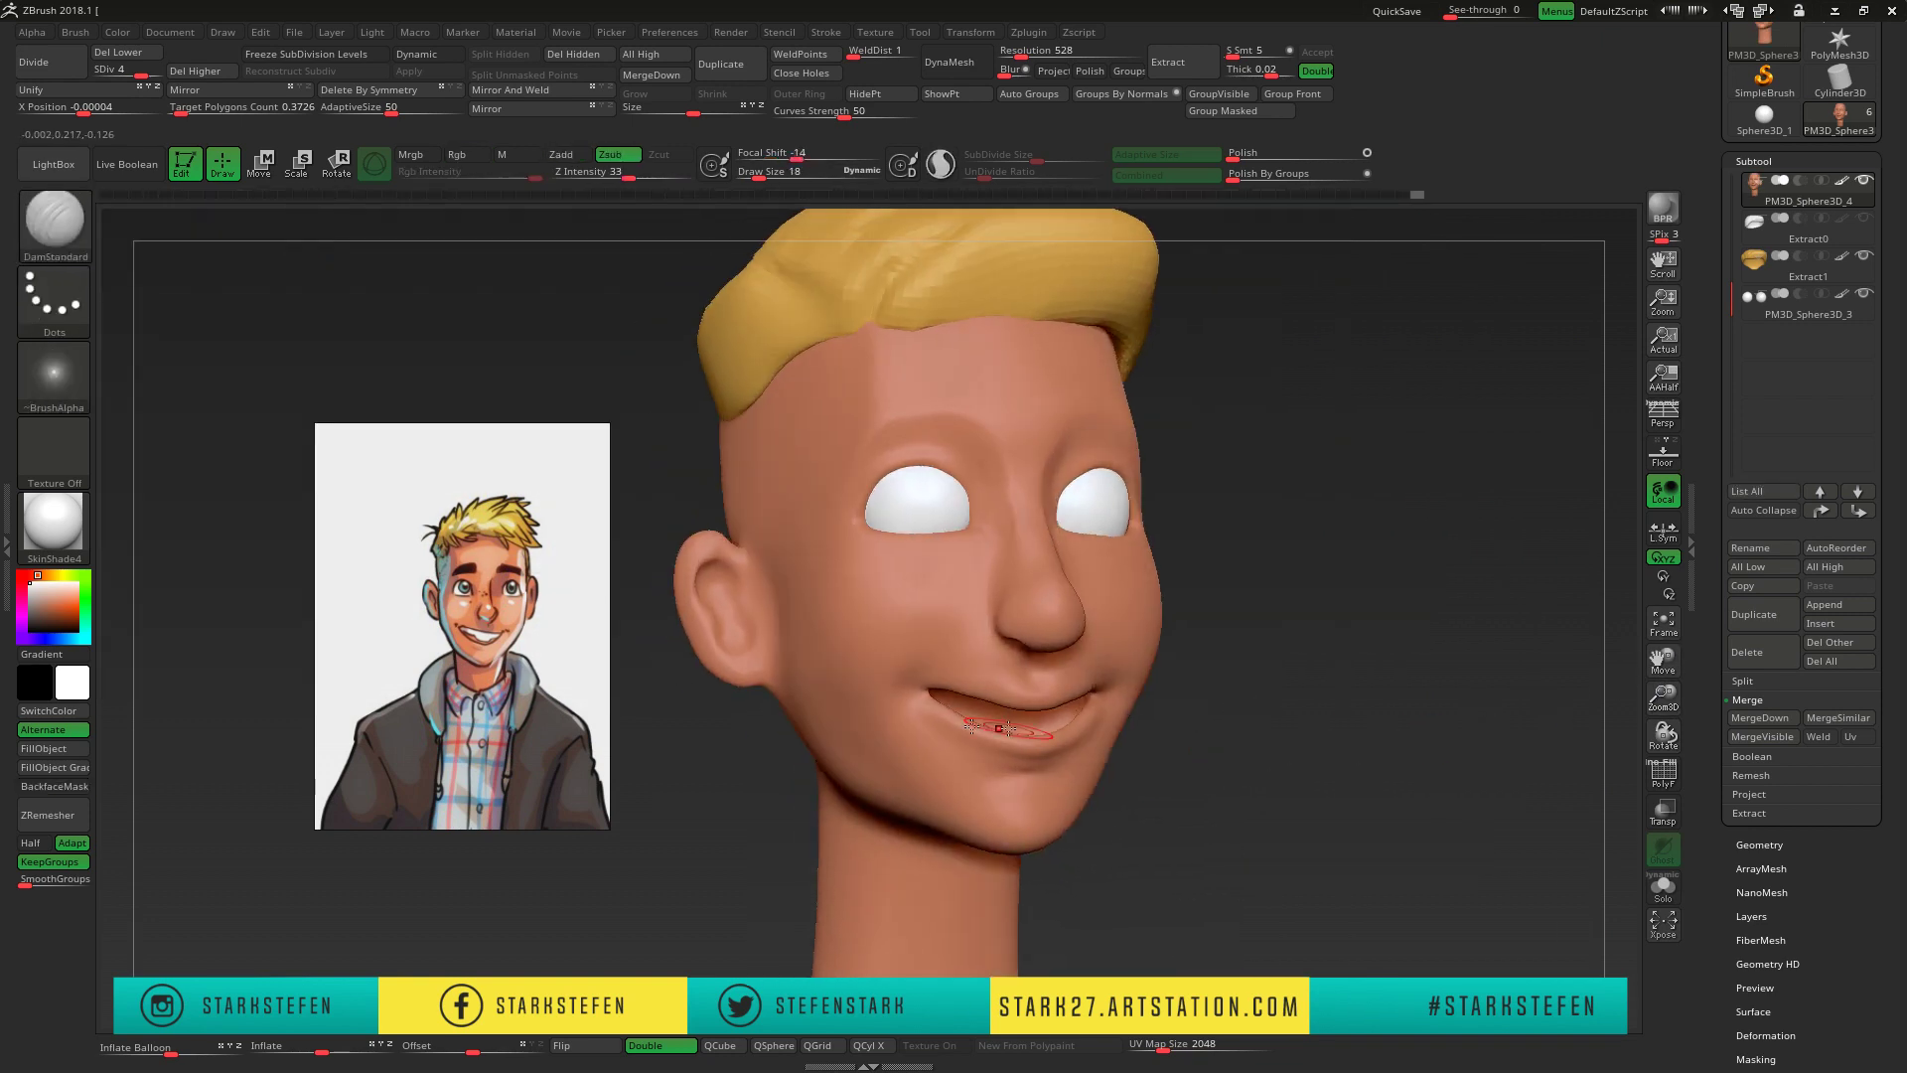
- Switch to Move Topological and select the hair piece, viewing the head from front and three-quarter
mouse_move(829, 774)
right_mouse_down()
mouse_move(1342, 583)
mouse_move(916, 354)
mouse_move(539, 390)
mouse_move(970, 481)
right_mouse_up()
key("b")
key("m")
key("t")
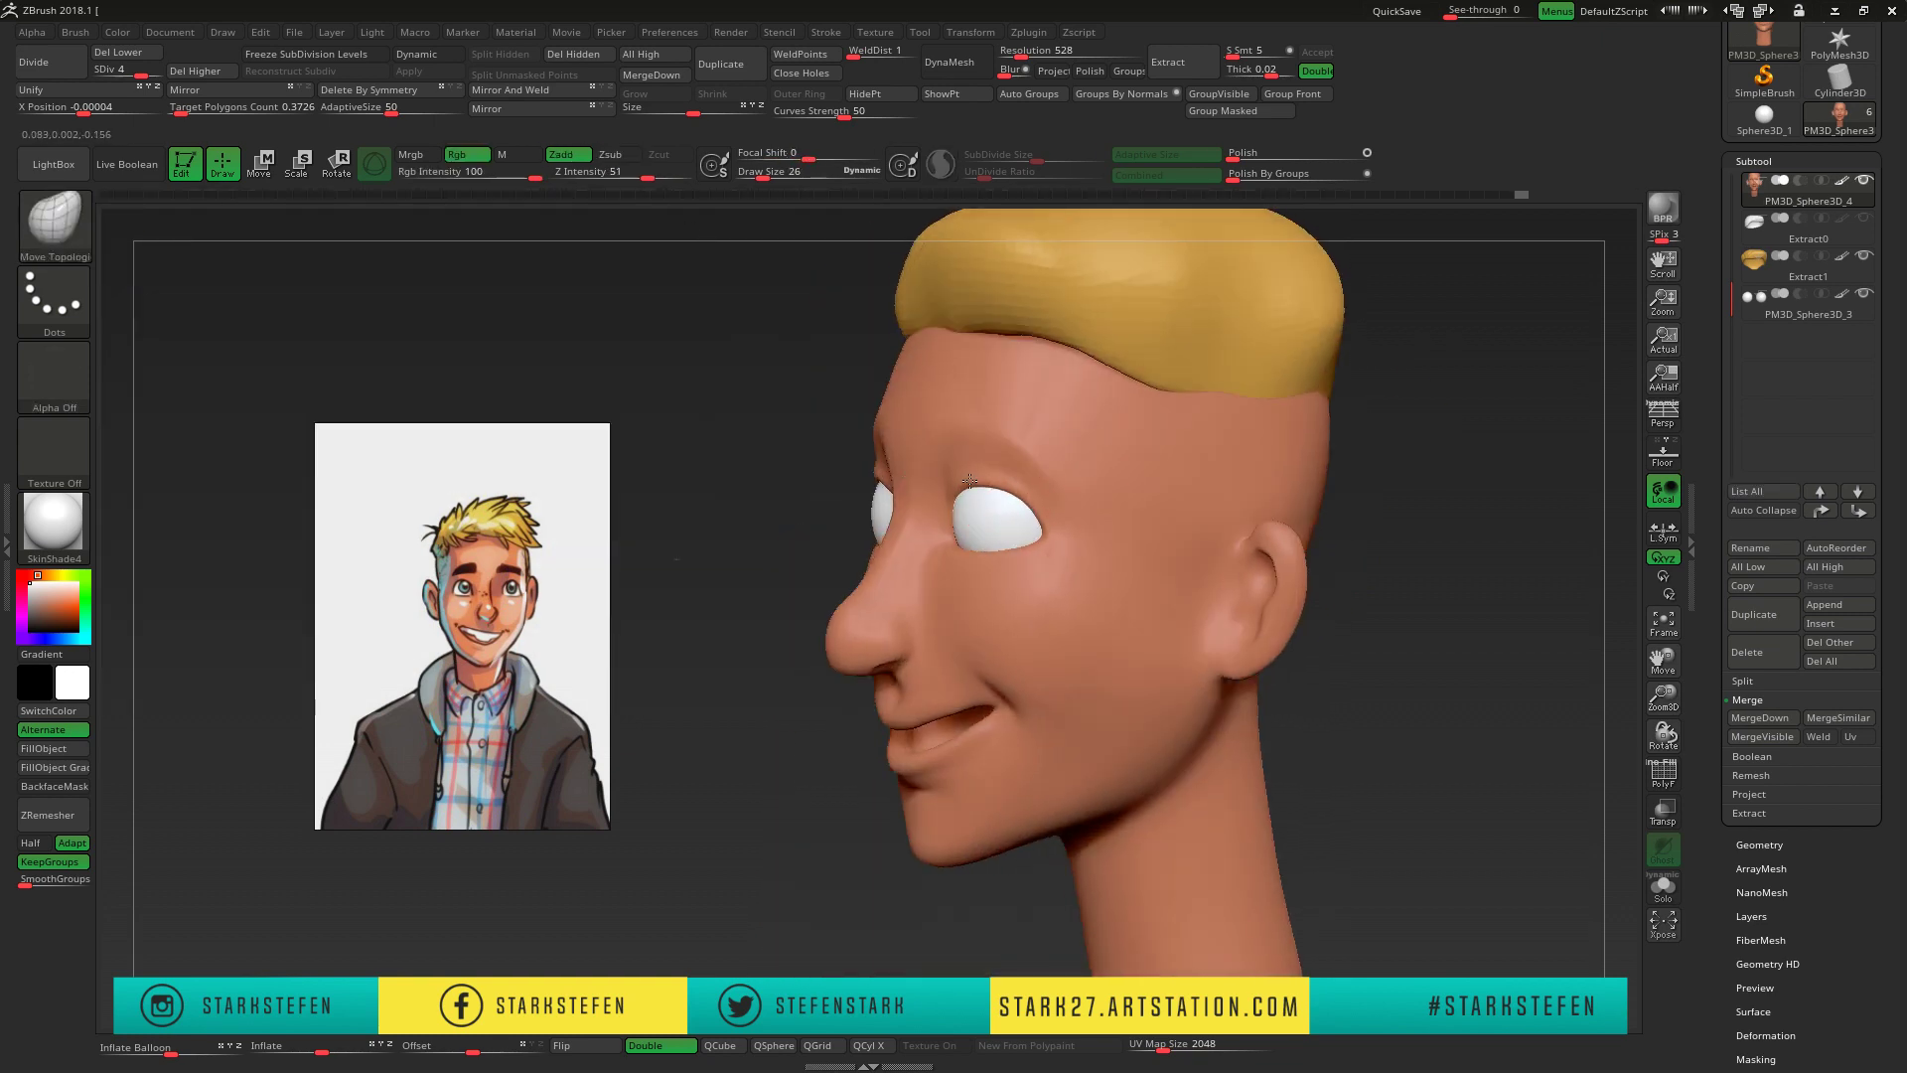
mouse_move(1465, 444)
right_mouse_down()
mouse_move(987, 541)
mouse_move(1150, 383)
mouse_move(1372, 434)
mouse_move(1521, 693)
right_mouse_up()
left_click(1205, 391, "alt")
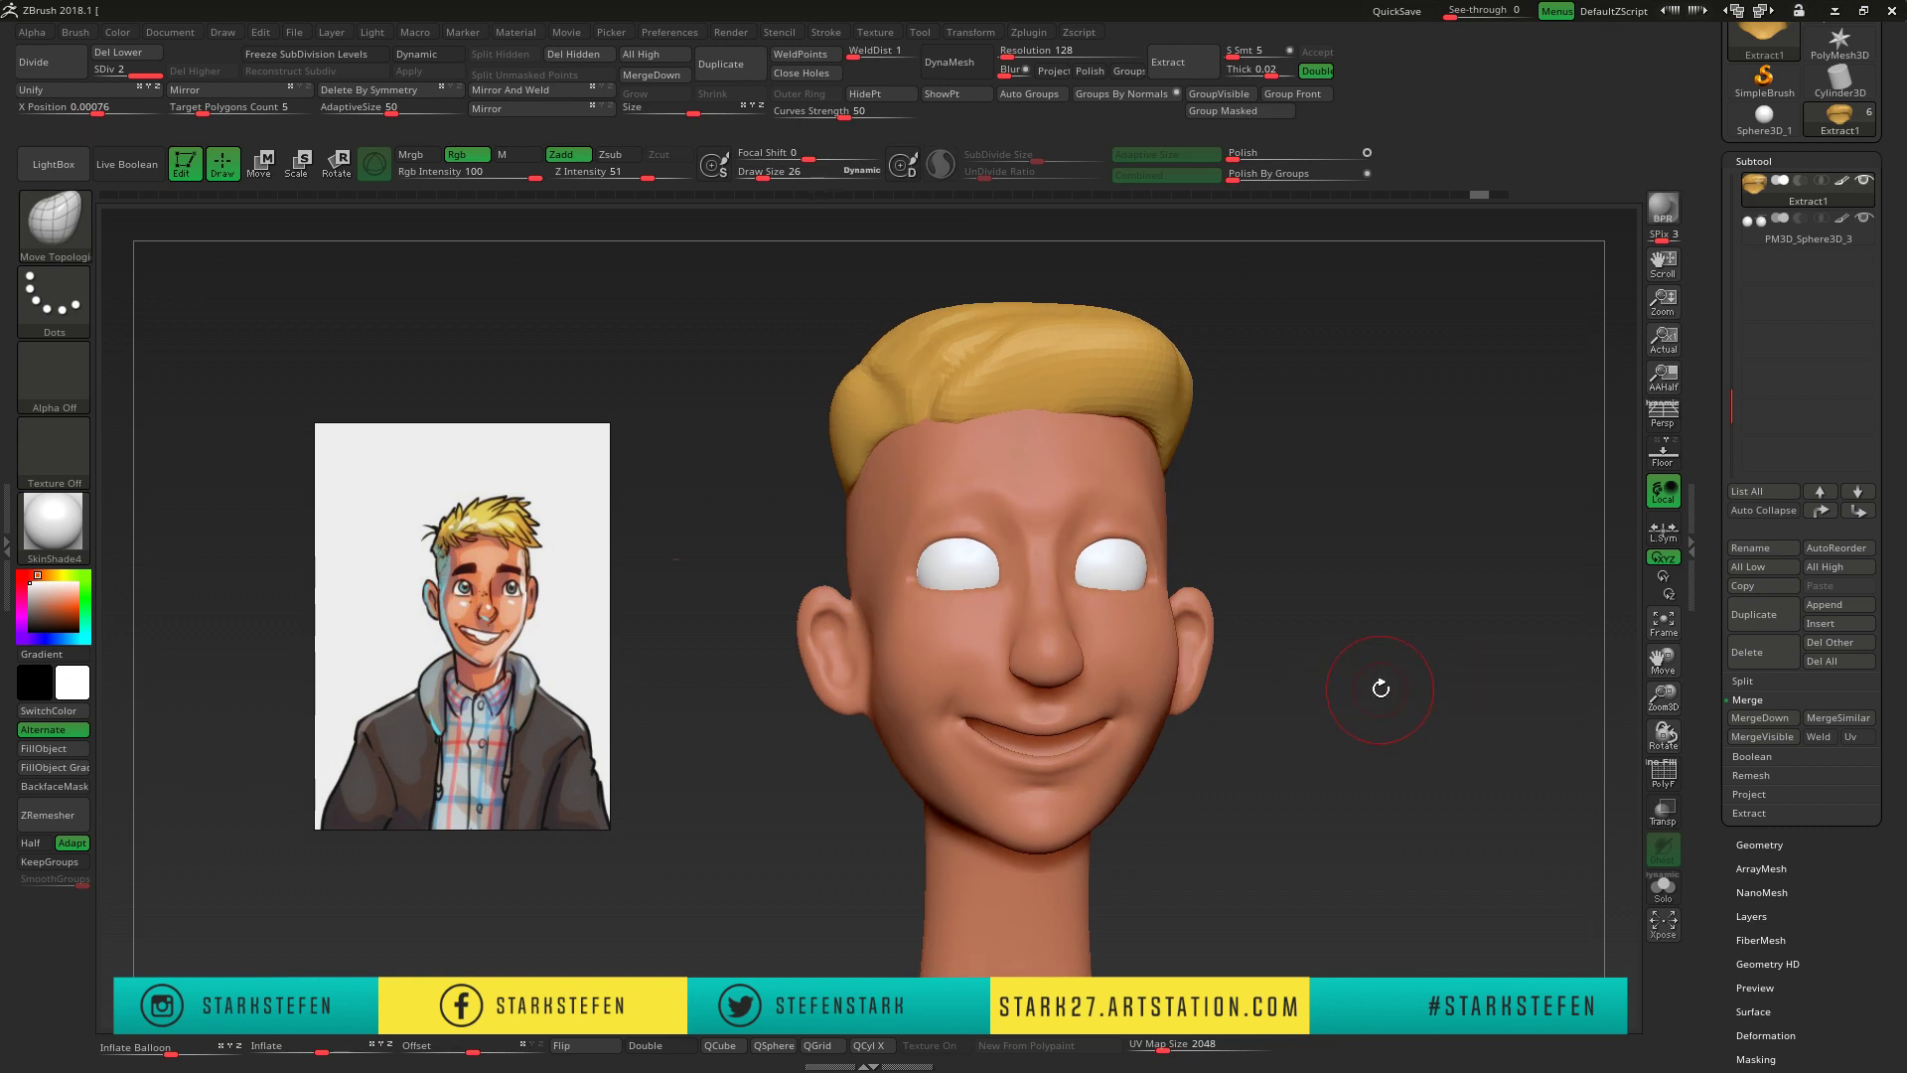
left_click_drag(1380, 688, 1203, 562)
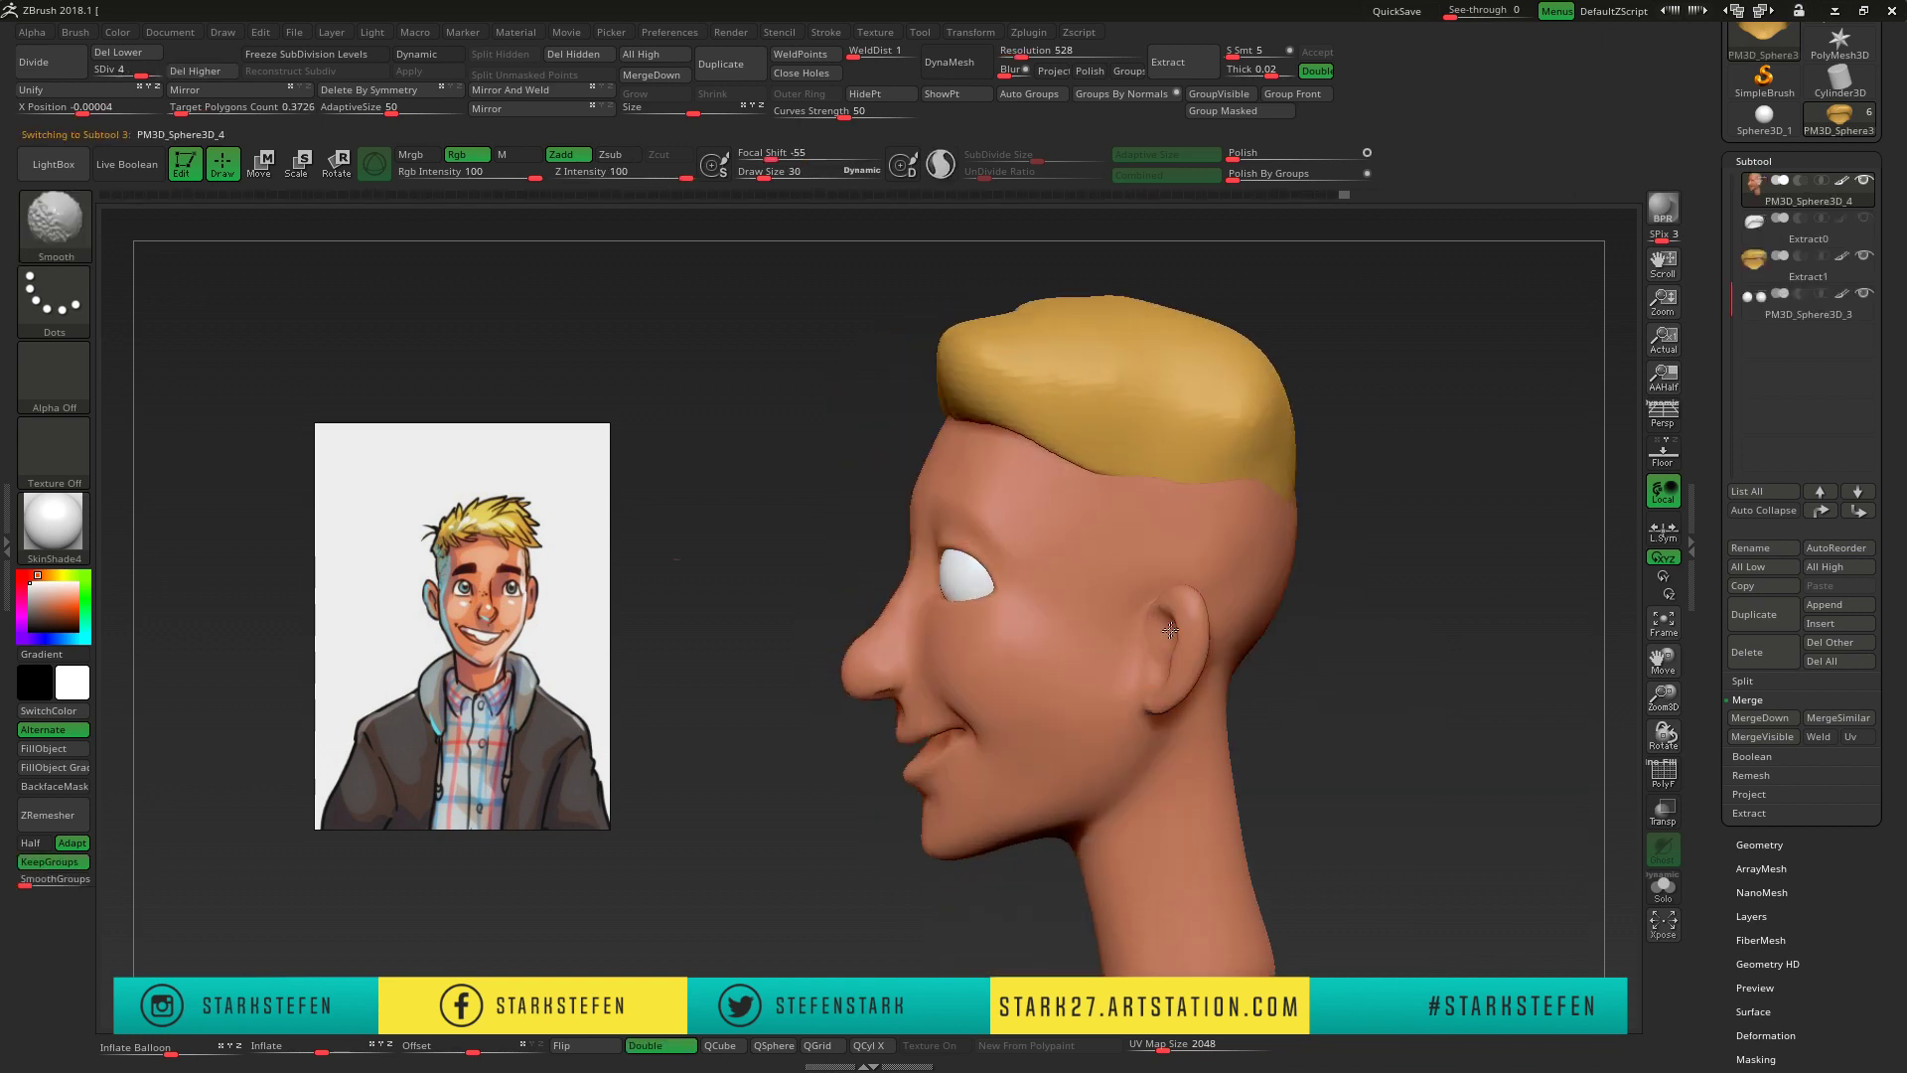
left_click_drag(1278, 566, 1507, 566, "shift")
- Lower SDiv to 3, pick ClayBuildup, and make the Extract1 hair piece active
left_click(129, 70)
left_click_drag(715, 556, 1008, 606)
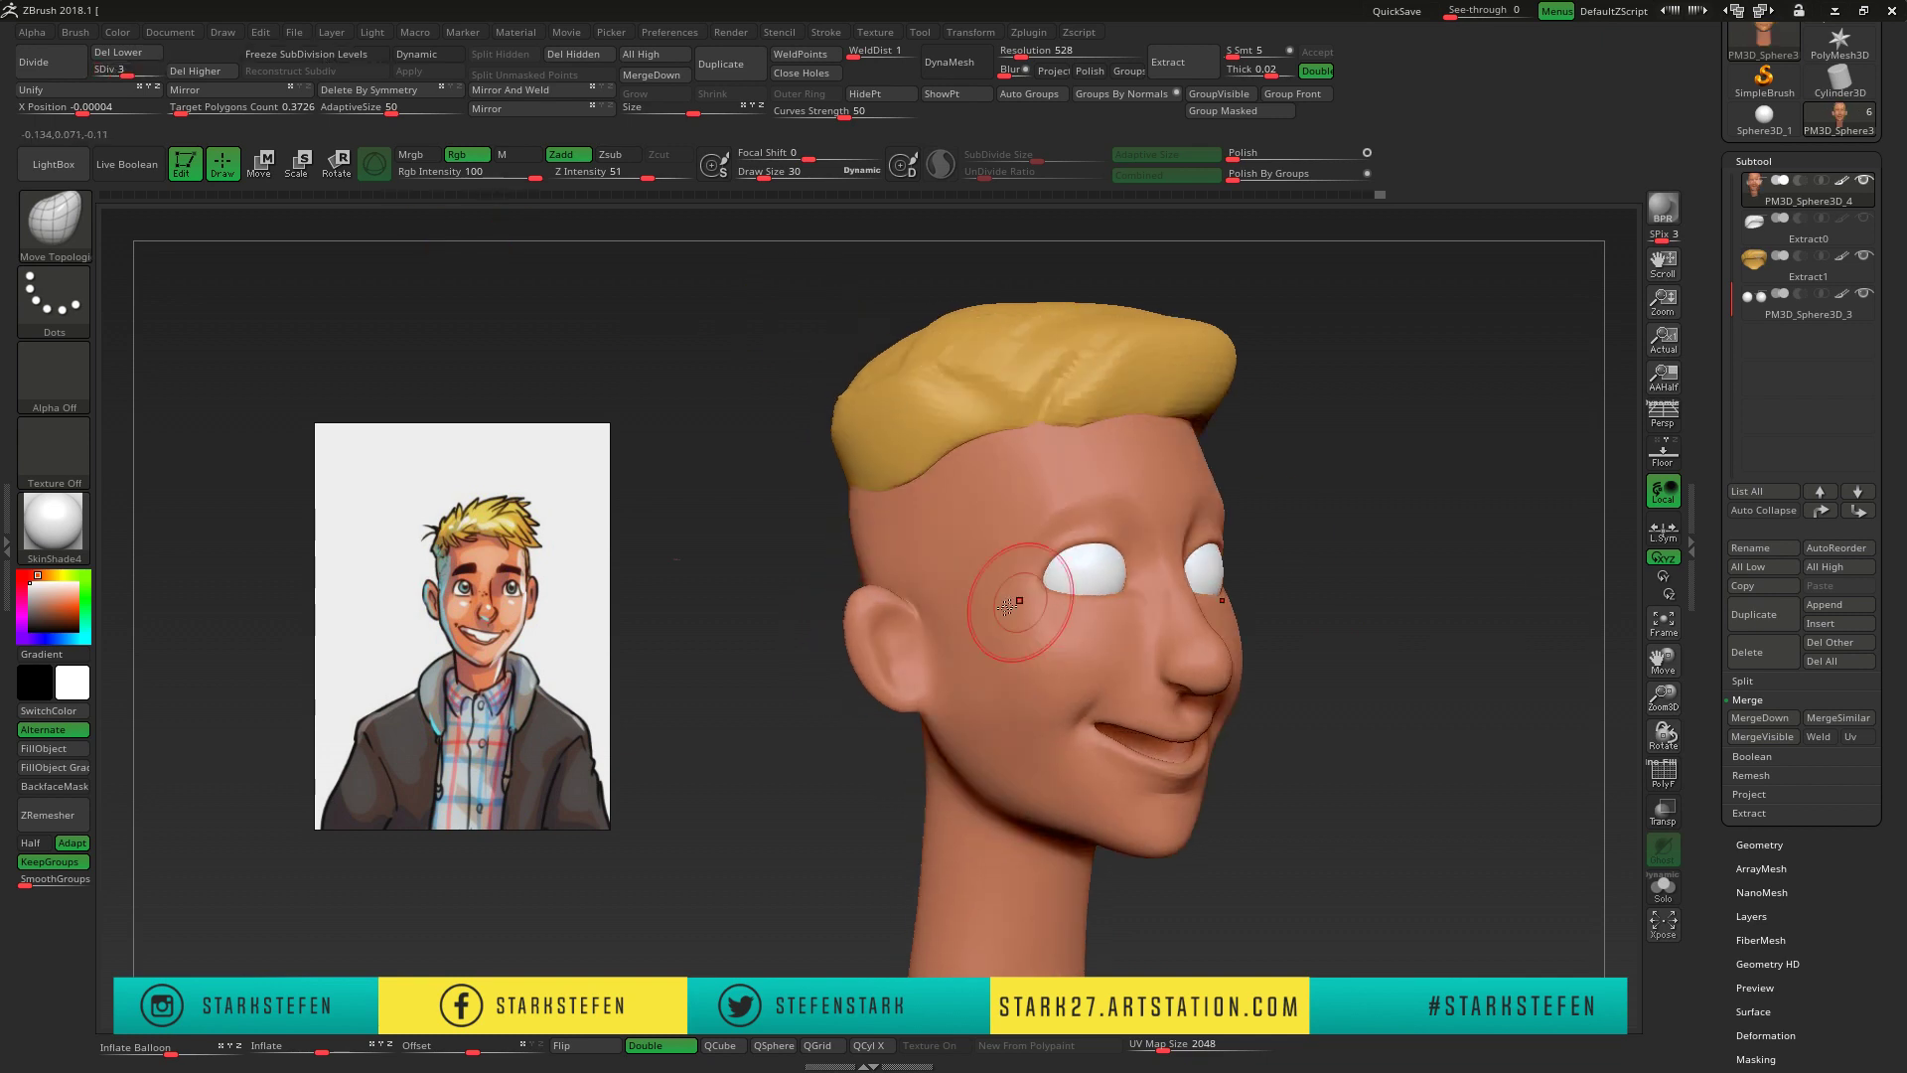
key("b")
key("c")
key("b")
mouse_move(1292, 636)
left_mouse_down()
mouse_move(1369, 636)
mouse_move(1392, 592)
left_mouse_up()
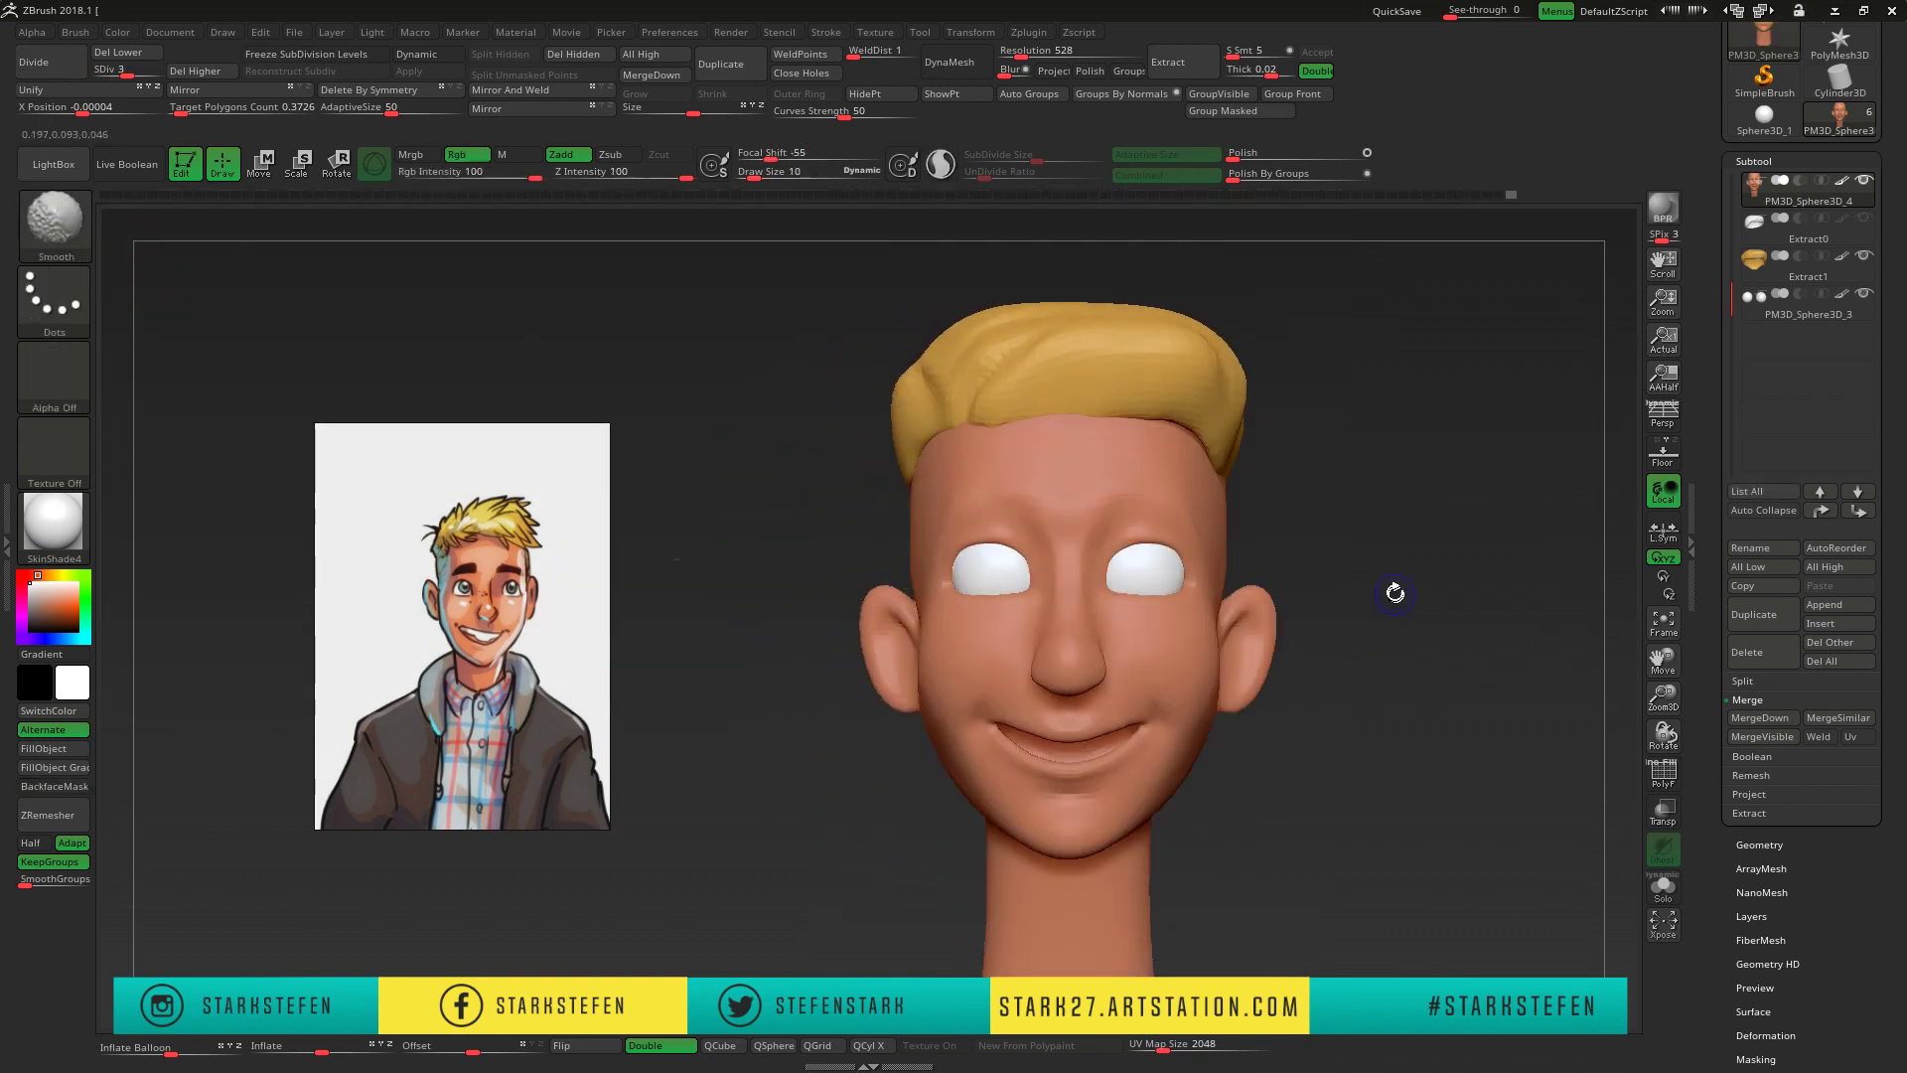
left_click(1142, 358, "alt")
left_click_drag(1663, 657, 1626, 713)
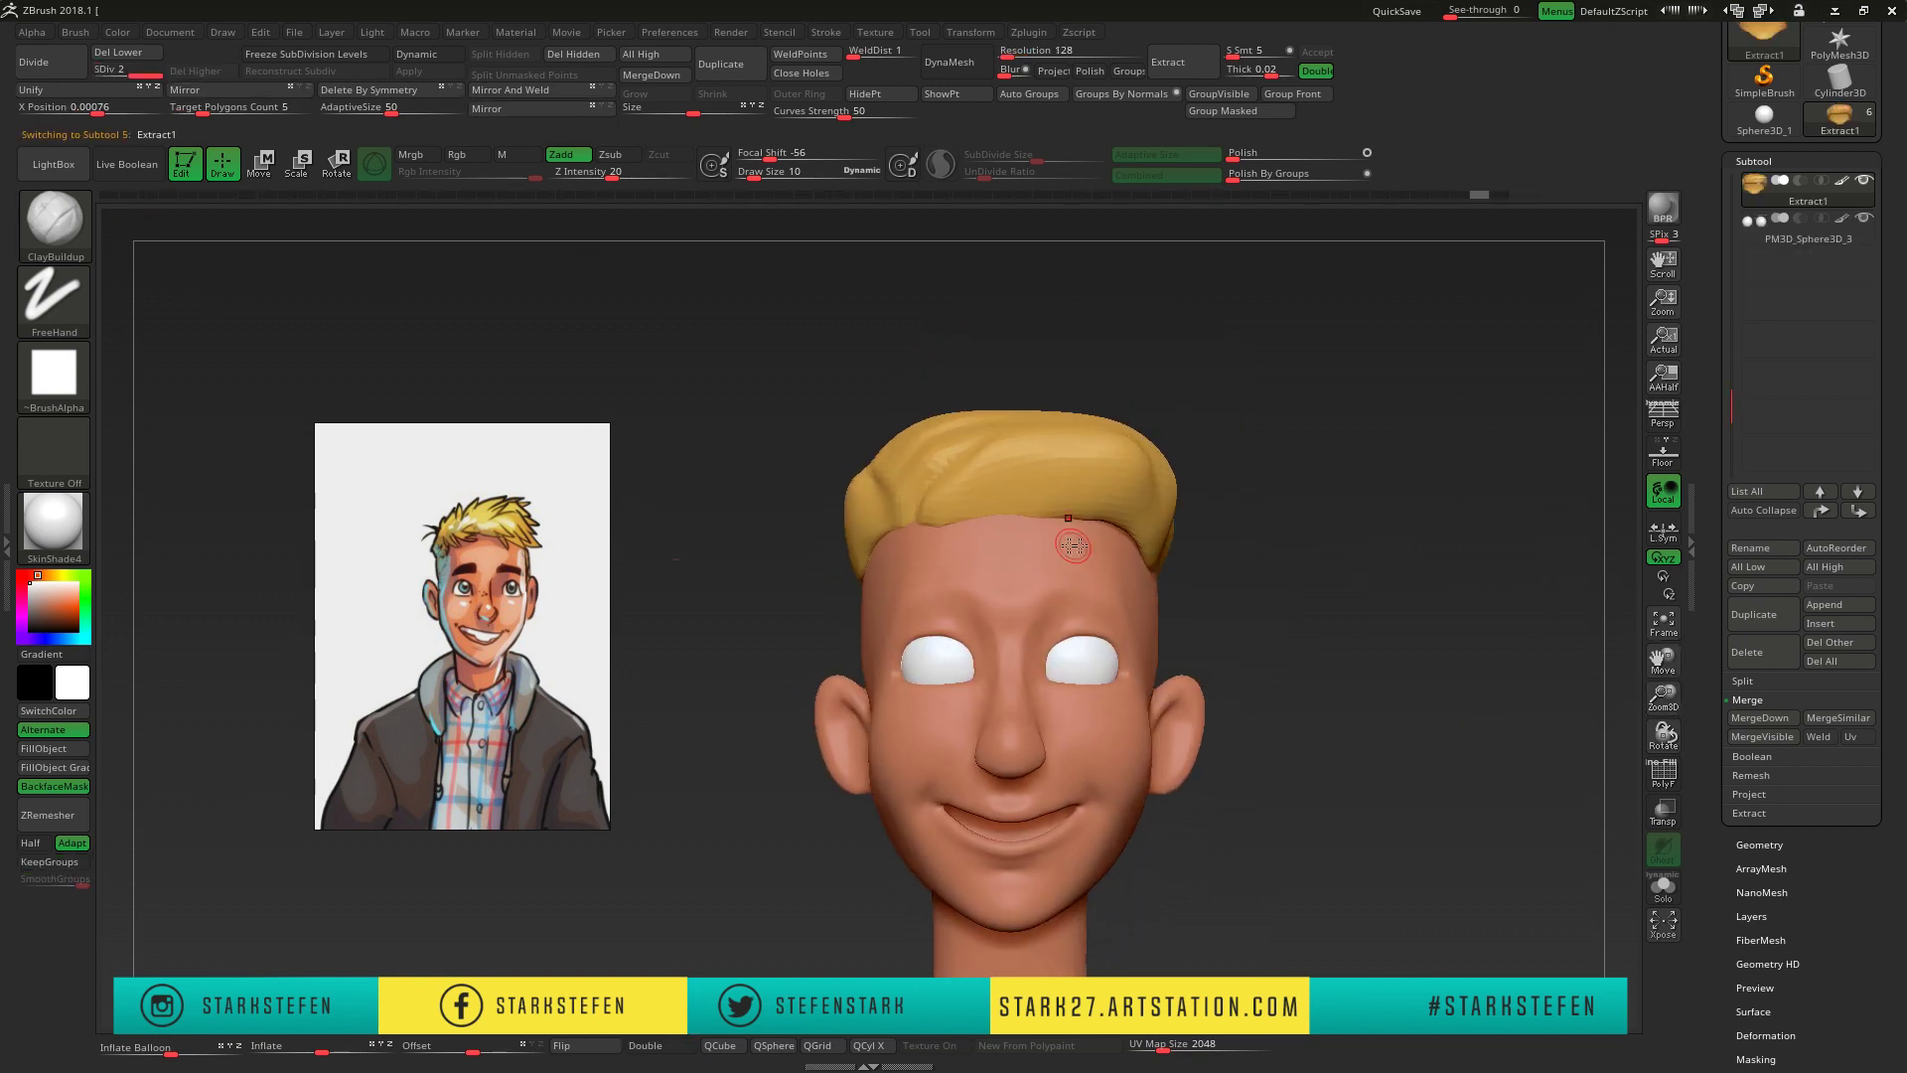
- Switch from Smooth to Move Topological and turn the head to a three-quarter view
key("b")
key("s")
key("m")
key("b")
key("m")
key("t")
mouse_move(892, 350)
left_mouse_down()
mouse_move(1149, 418)
mouse_move(1332, 421)
mouse_move(1310, 624)
mouse_move(1411, 618)
left_mouse_up()
- Use SnakeHook with Sculptris Pro and Zadd on to pull the first hair spike
key("b")
key("s")
key("h")
left_click(940, 164)
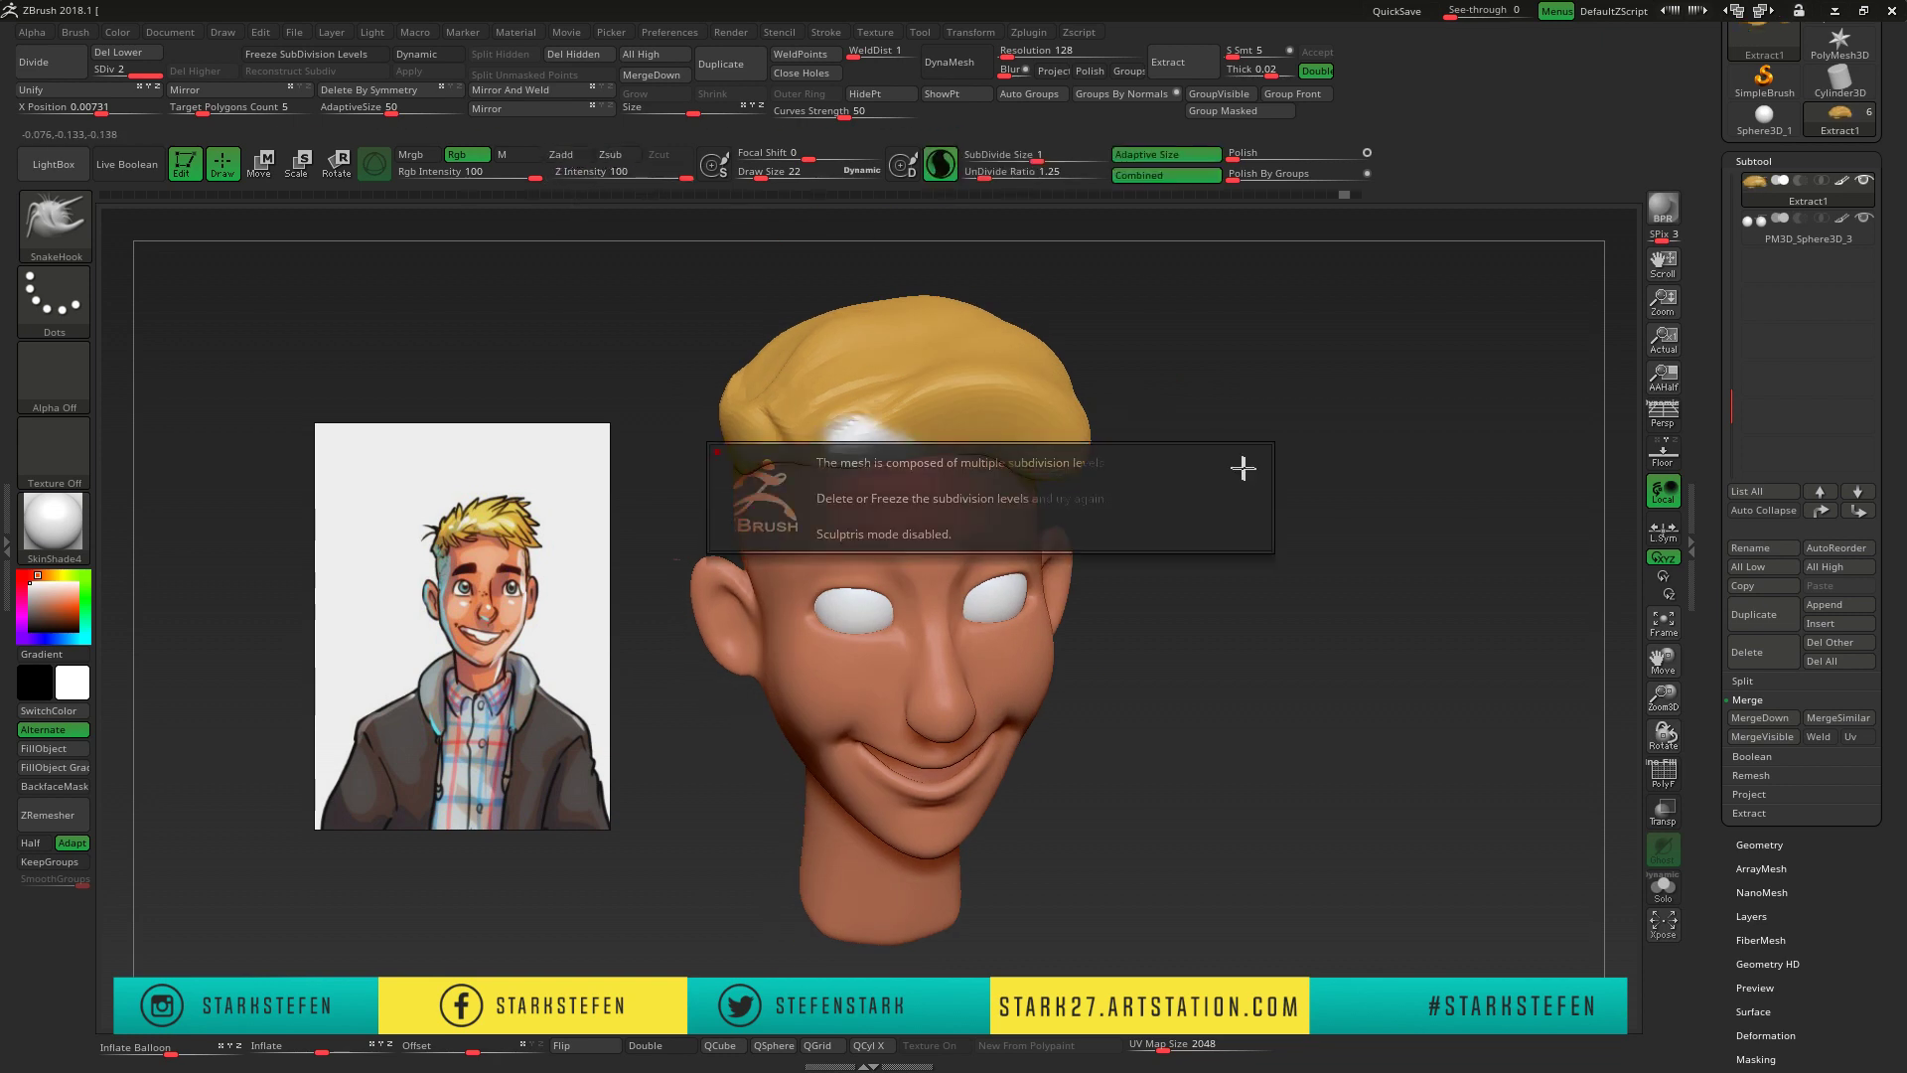
left_click_drag(1093, 467, 1184, 460)
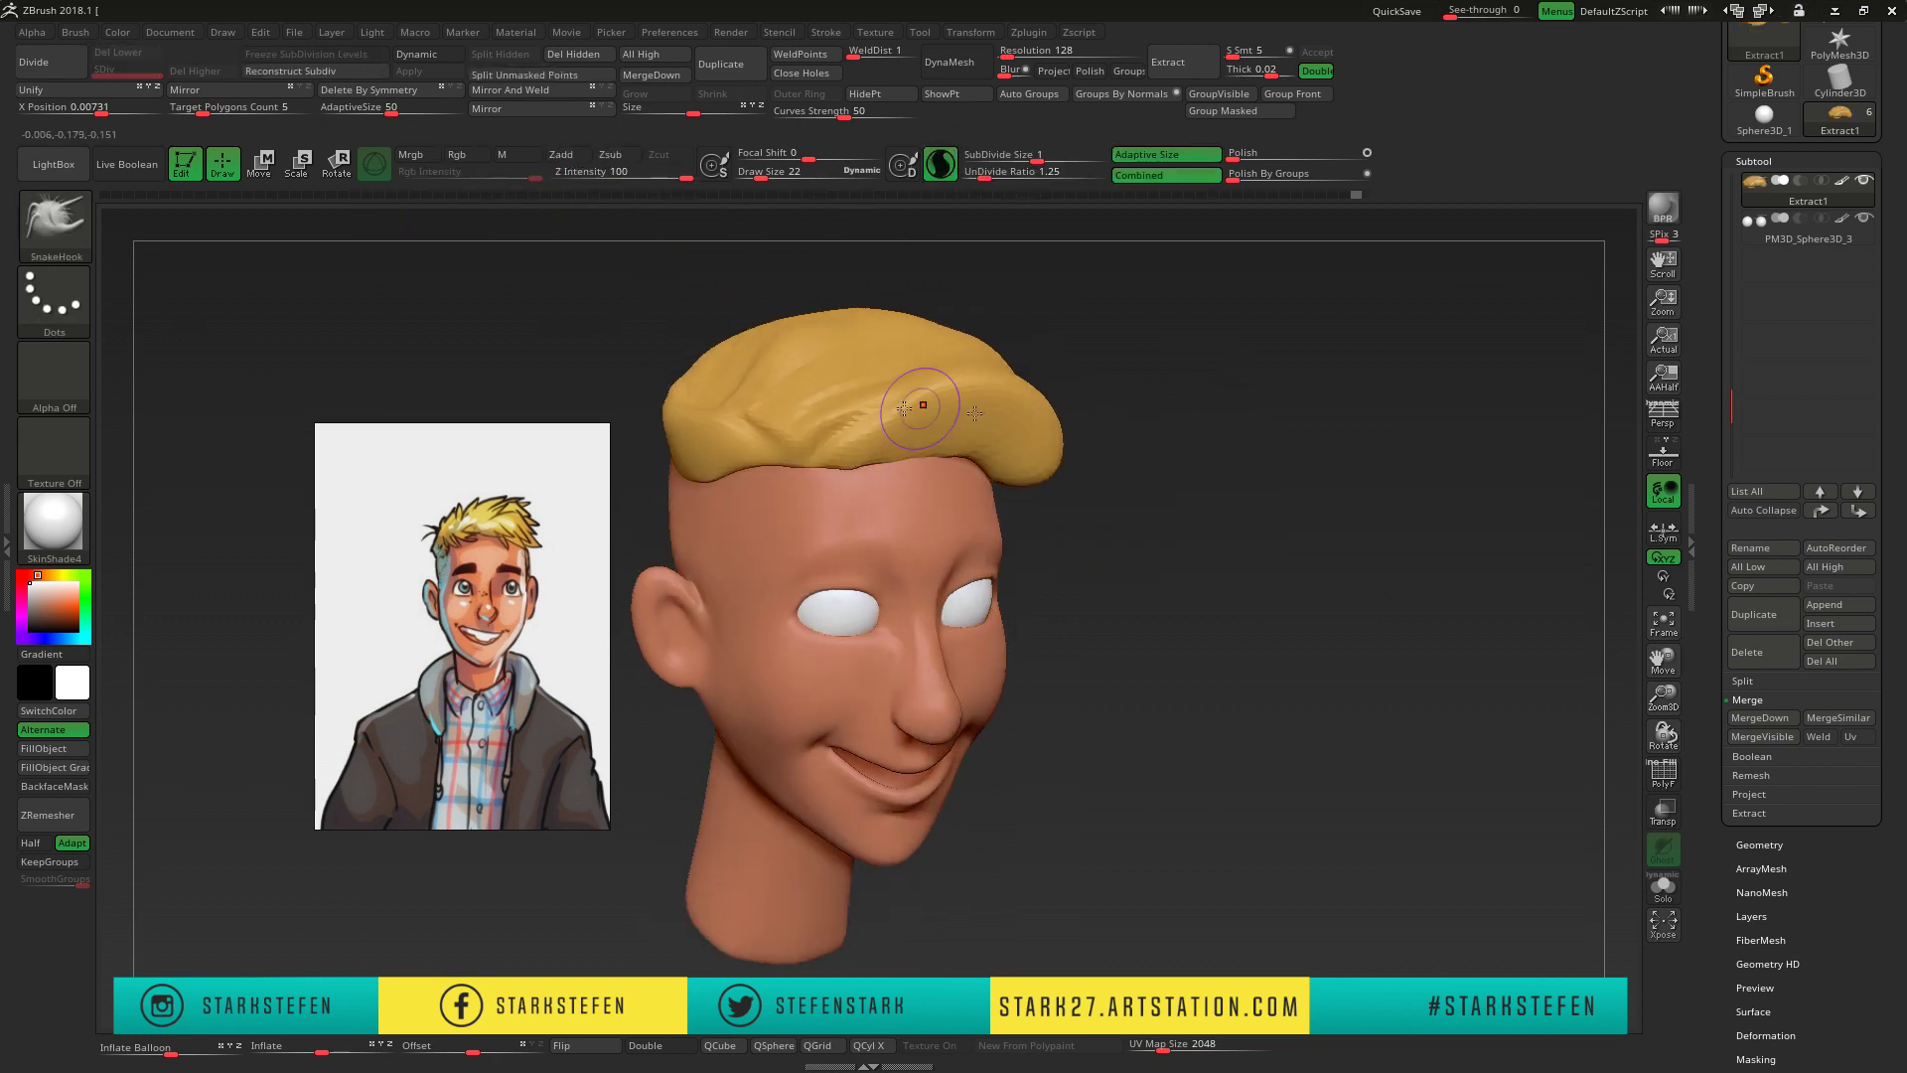
left_click(561, 154)
left_click_drag(636, 298, 919, 437)
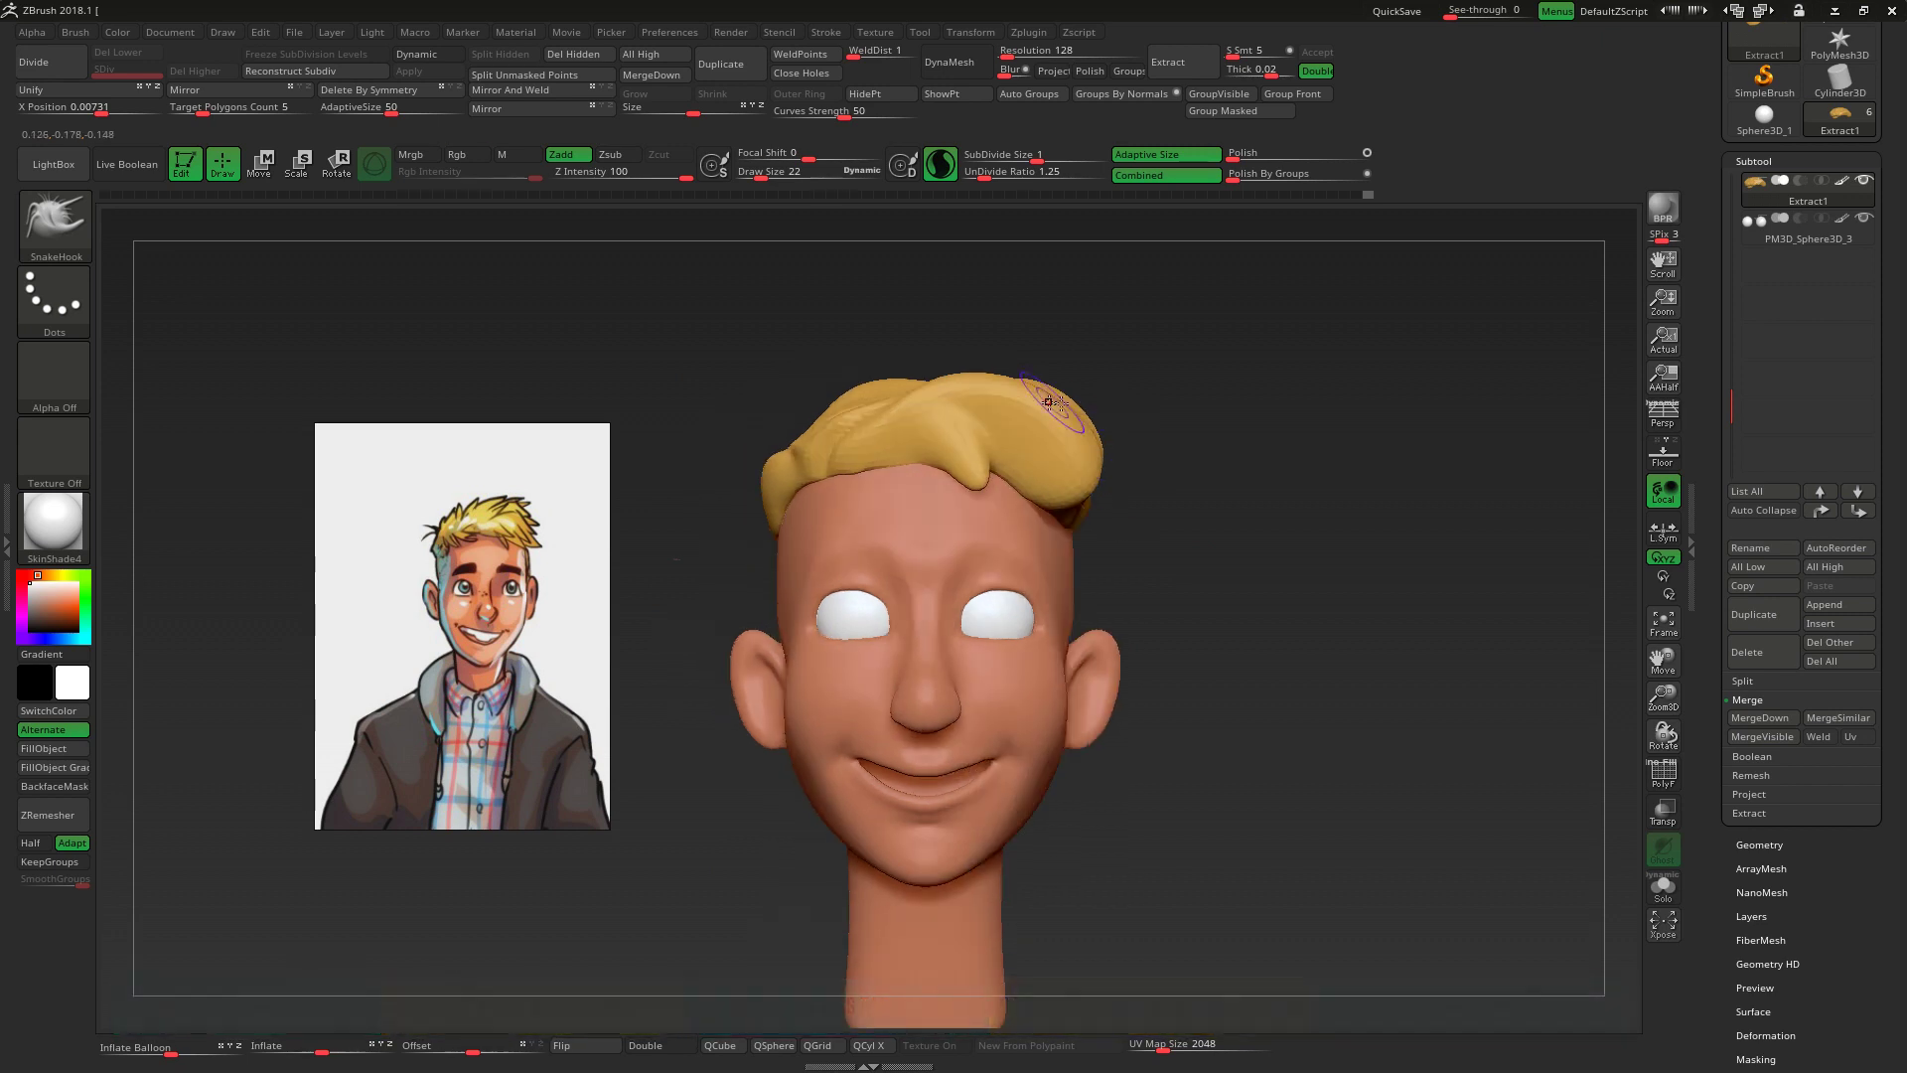
mouse_move(1196, 447)
left_mouse_down()
mouse_move(1012, 437)
mouse_move(1234, 463)
mouse_move(1346, 409)
mouse_move(1047, 531)
left_mouse_up()
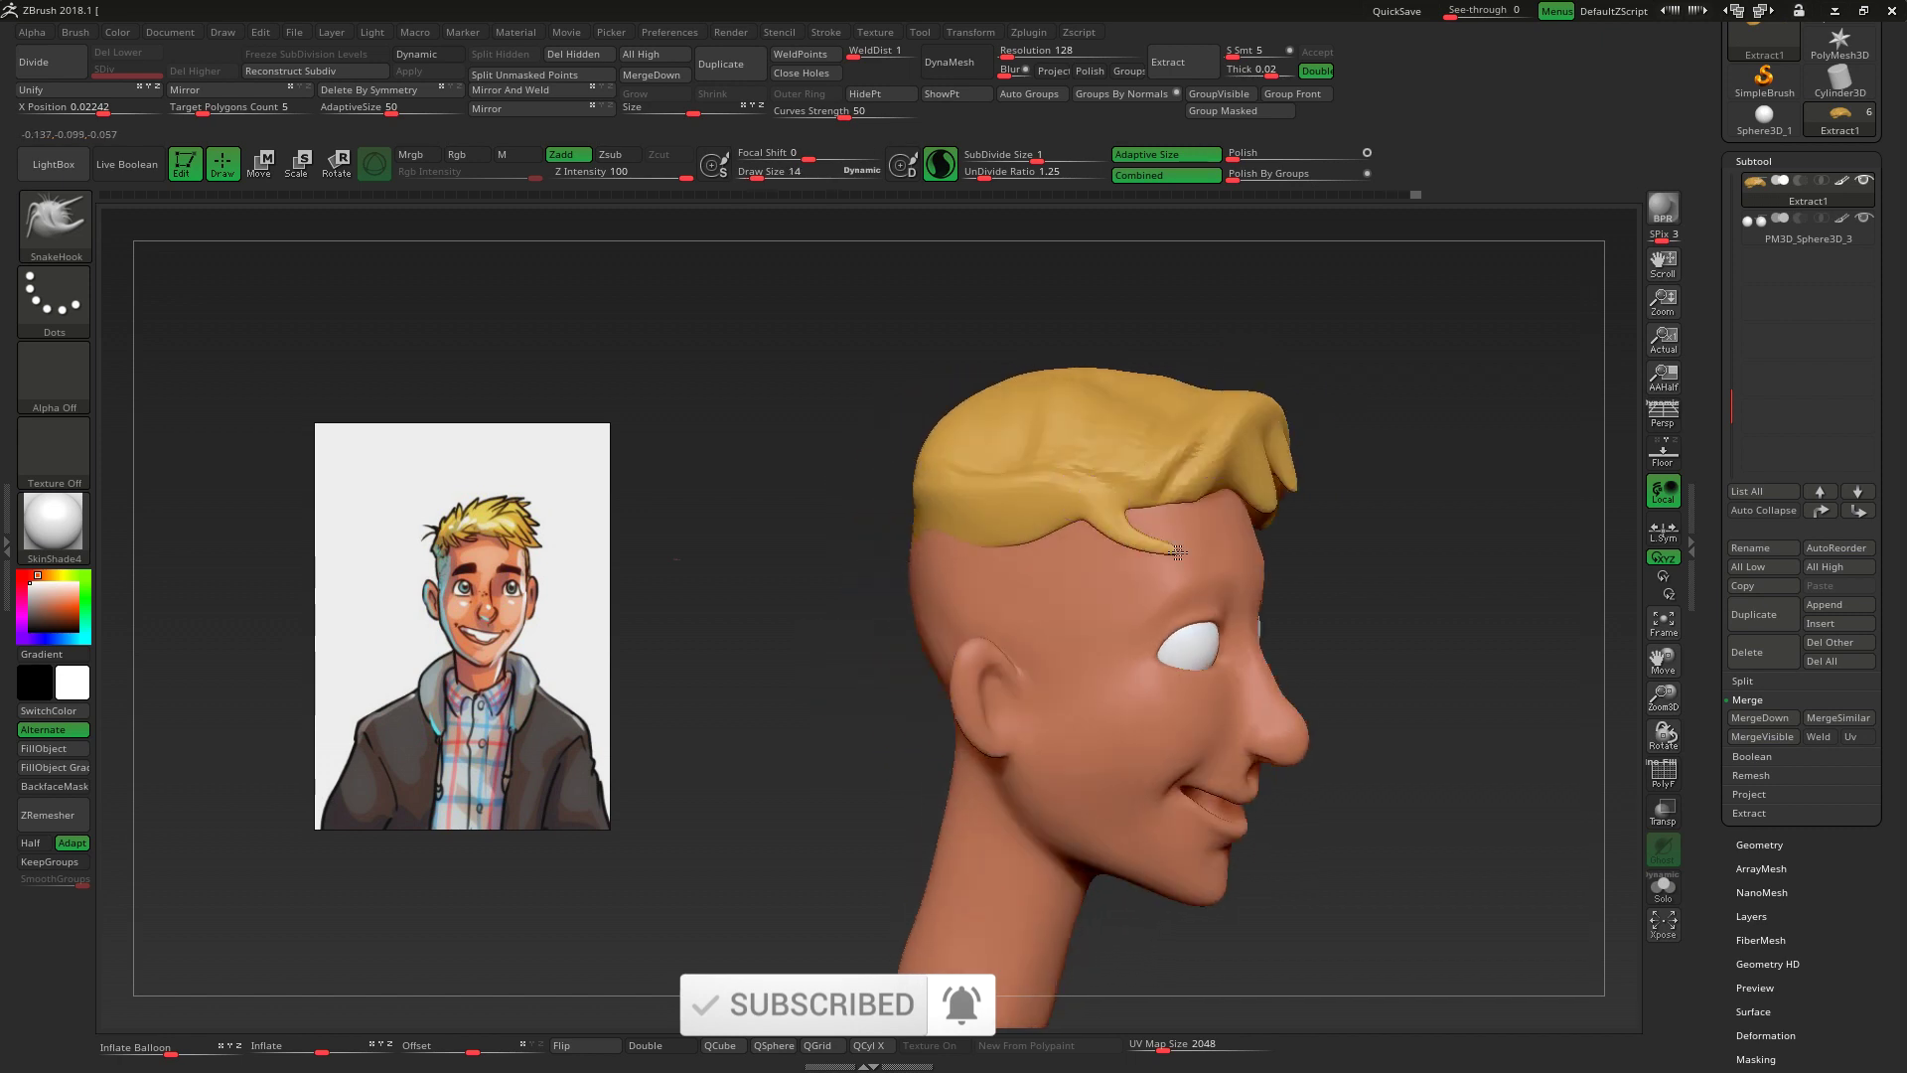
- Pull and reshape more spikes along the top of the hair from several angles
mouse_move(1445, 464)
left_mouse_down()
mouse_move(963, 473)
mouse_move(1077, 455)
left_mouse_up()
left_click_drag(1107, 382, 1242, 389)
left_click_drag(1311, 338, 1210, 479)
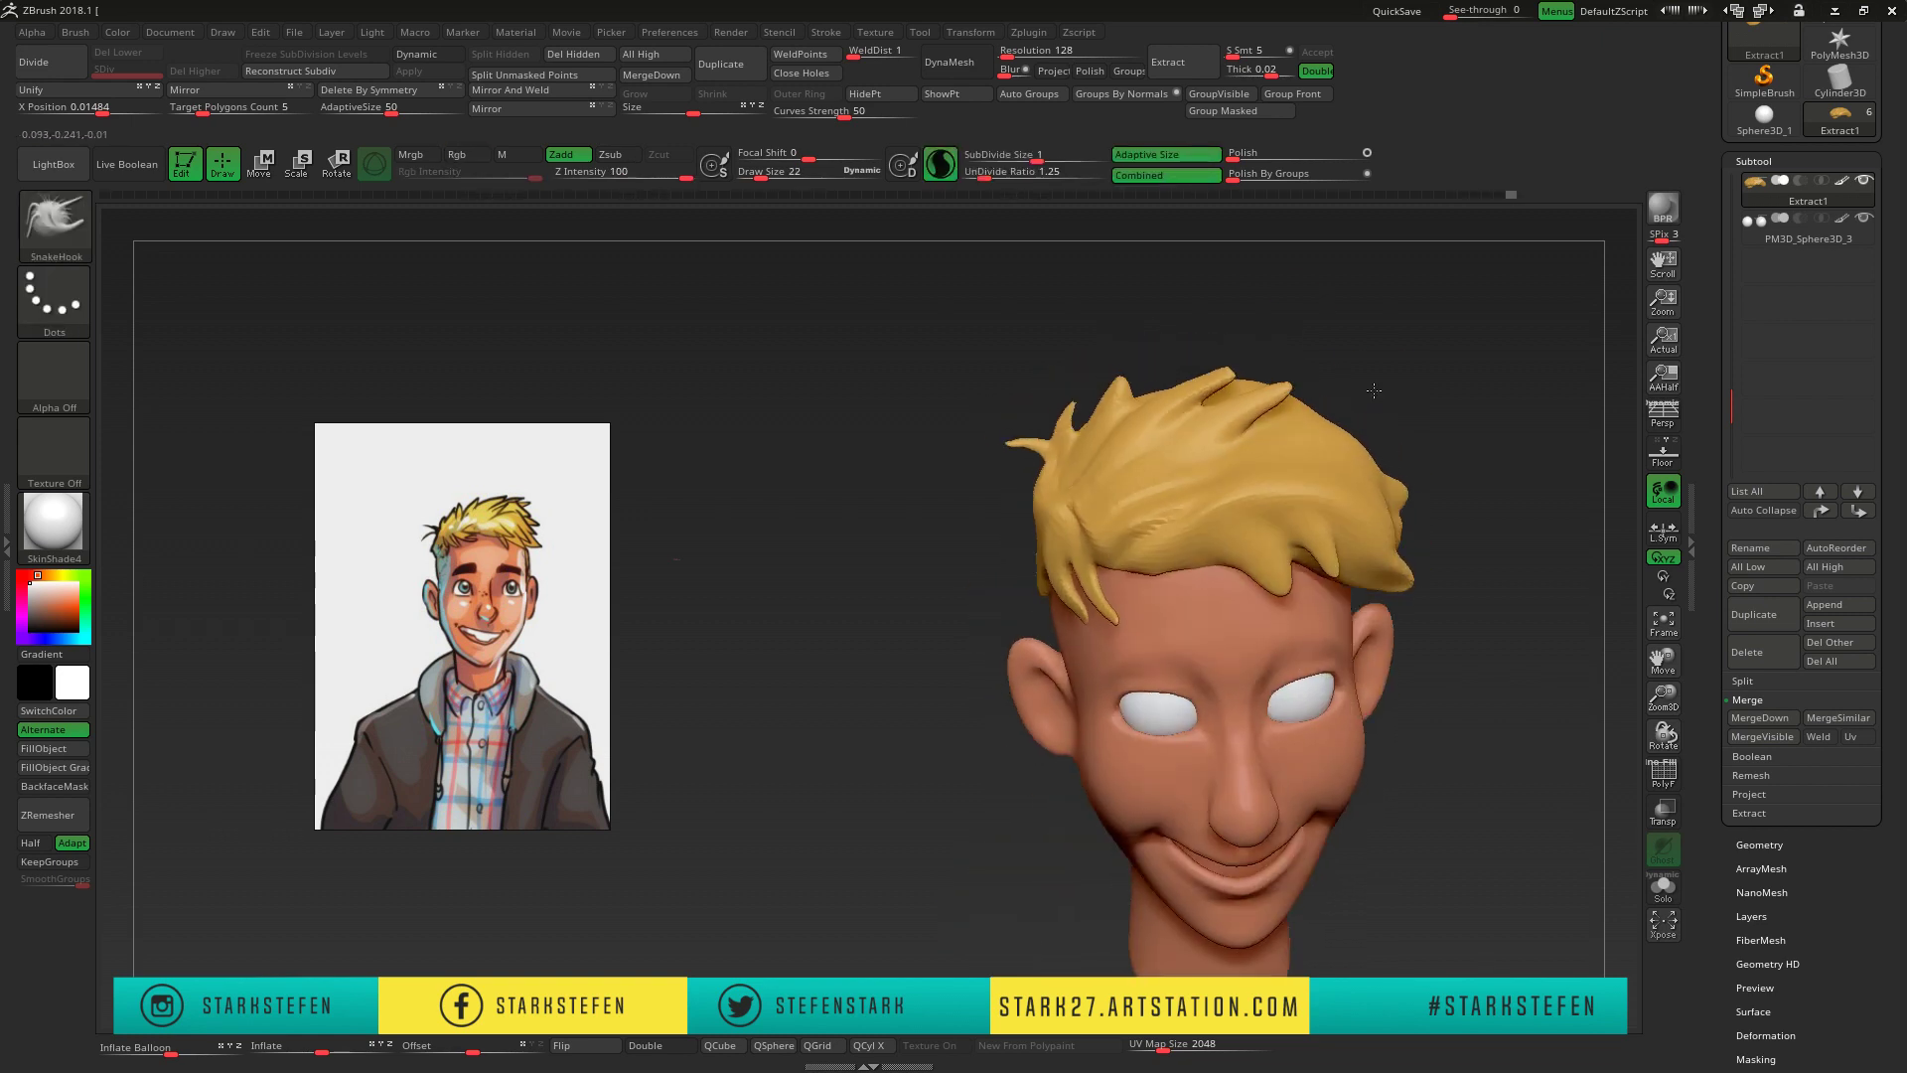
mouse_move(1401, 368)
left_mouse_down()
mouse_move(1396, 422)
mouse_move(1242, 338)
mouse_move(1358, 443)
left_mouse_up()
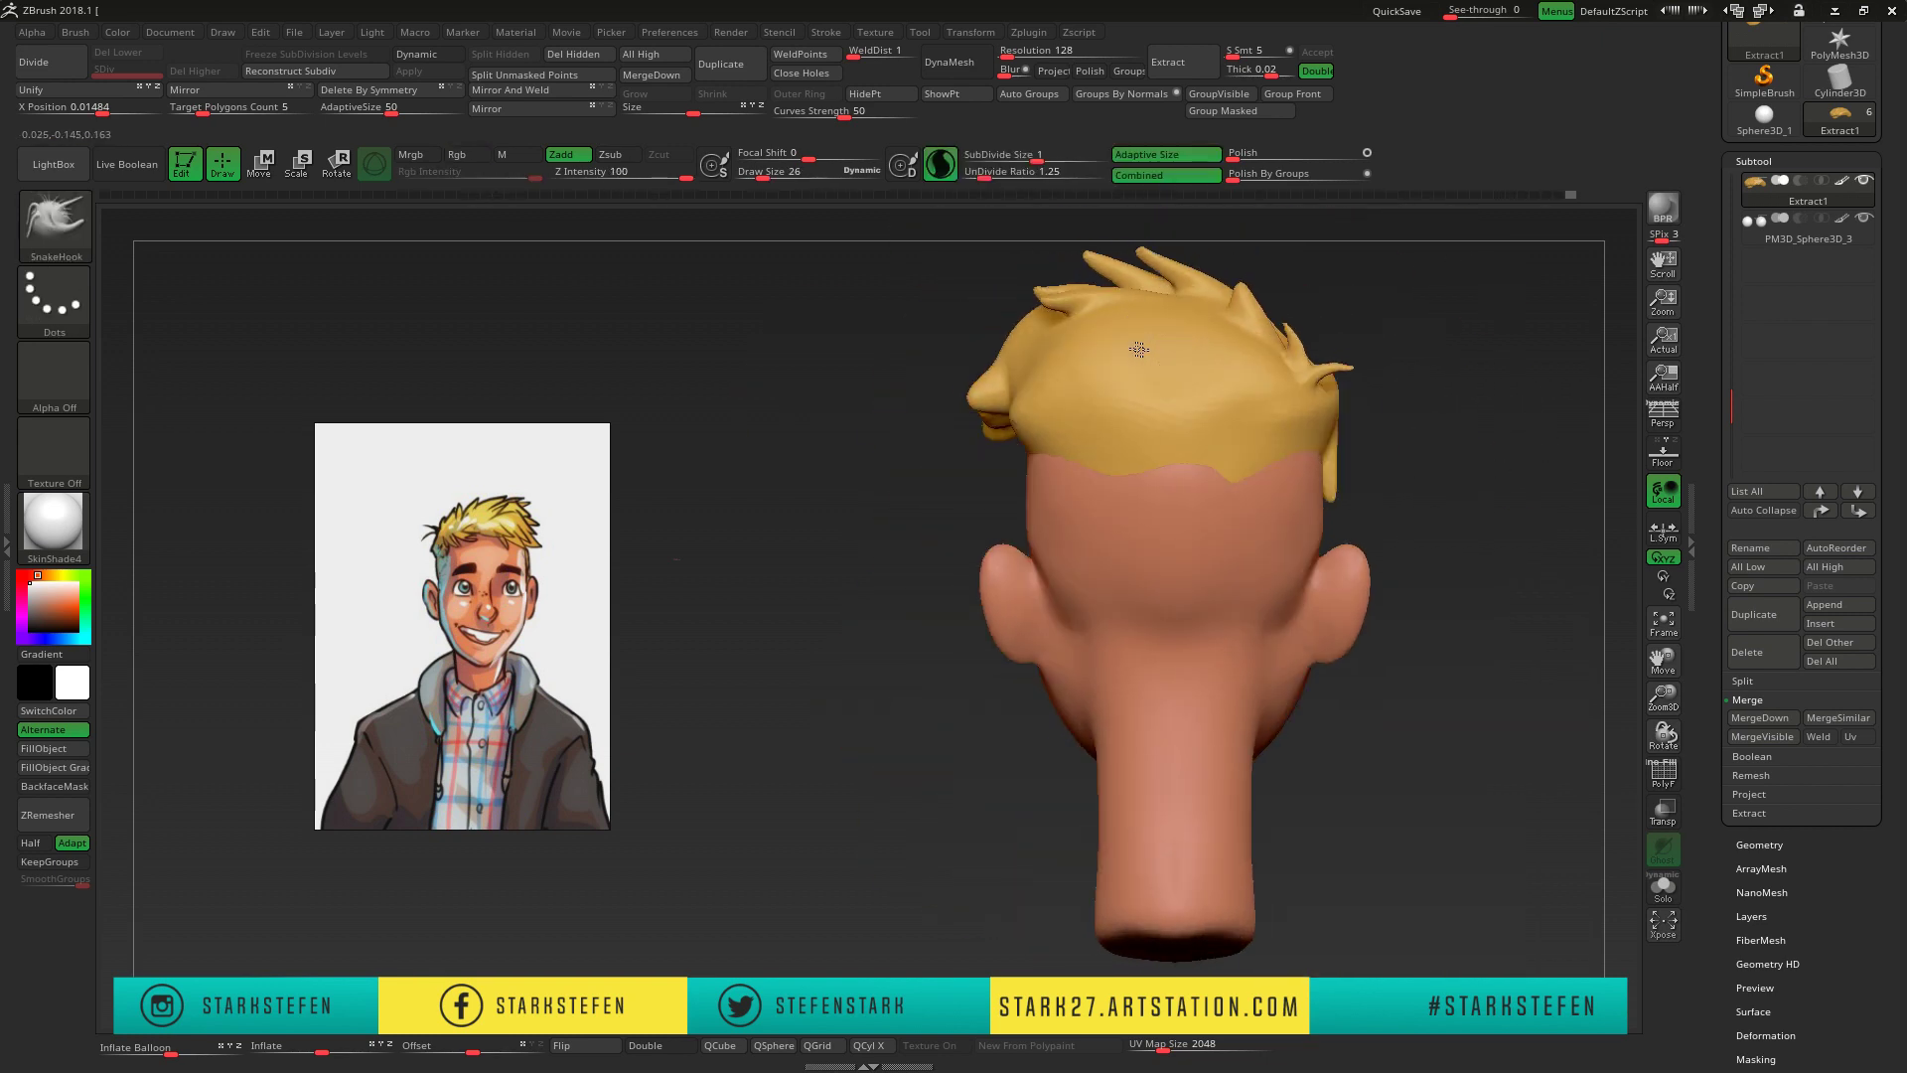
left_click_drag(1336, 318, 979, 402)
left_click_drag(1309, 318, 966, 481)
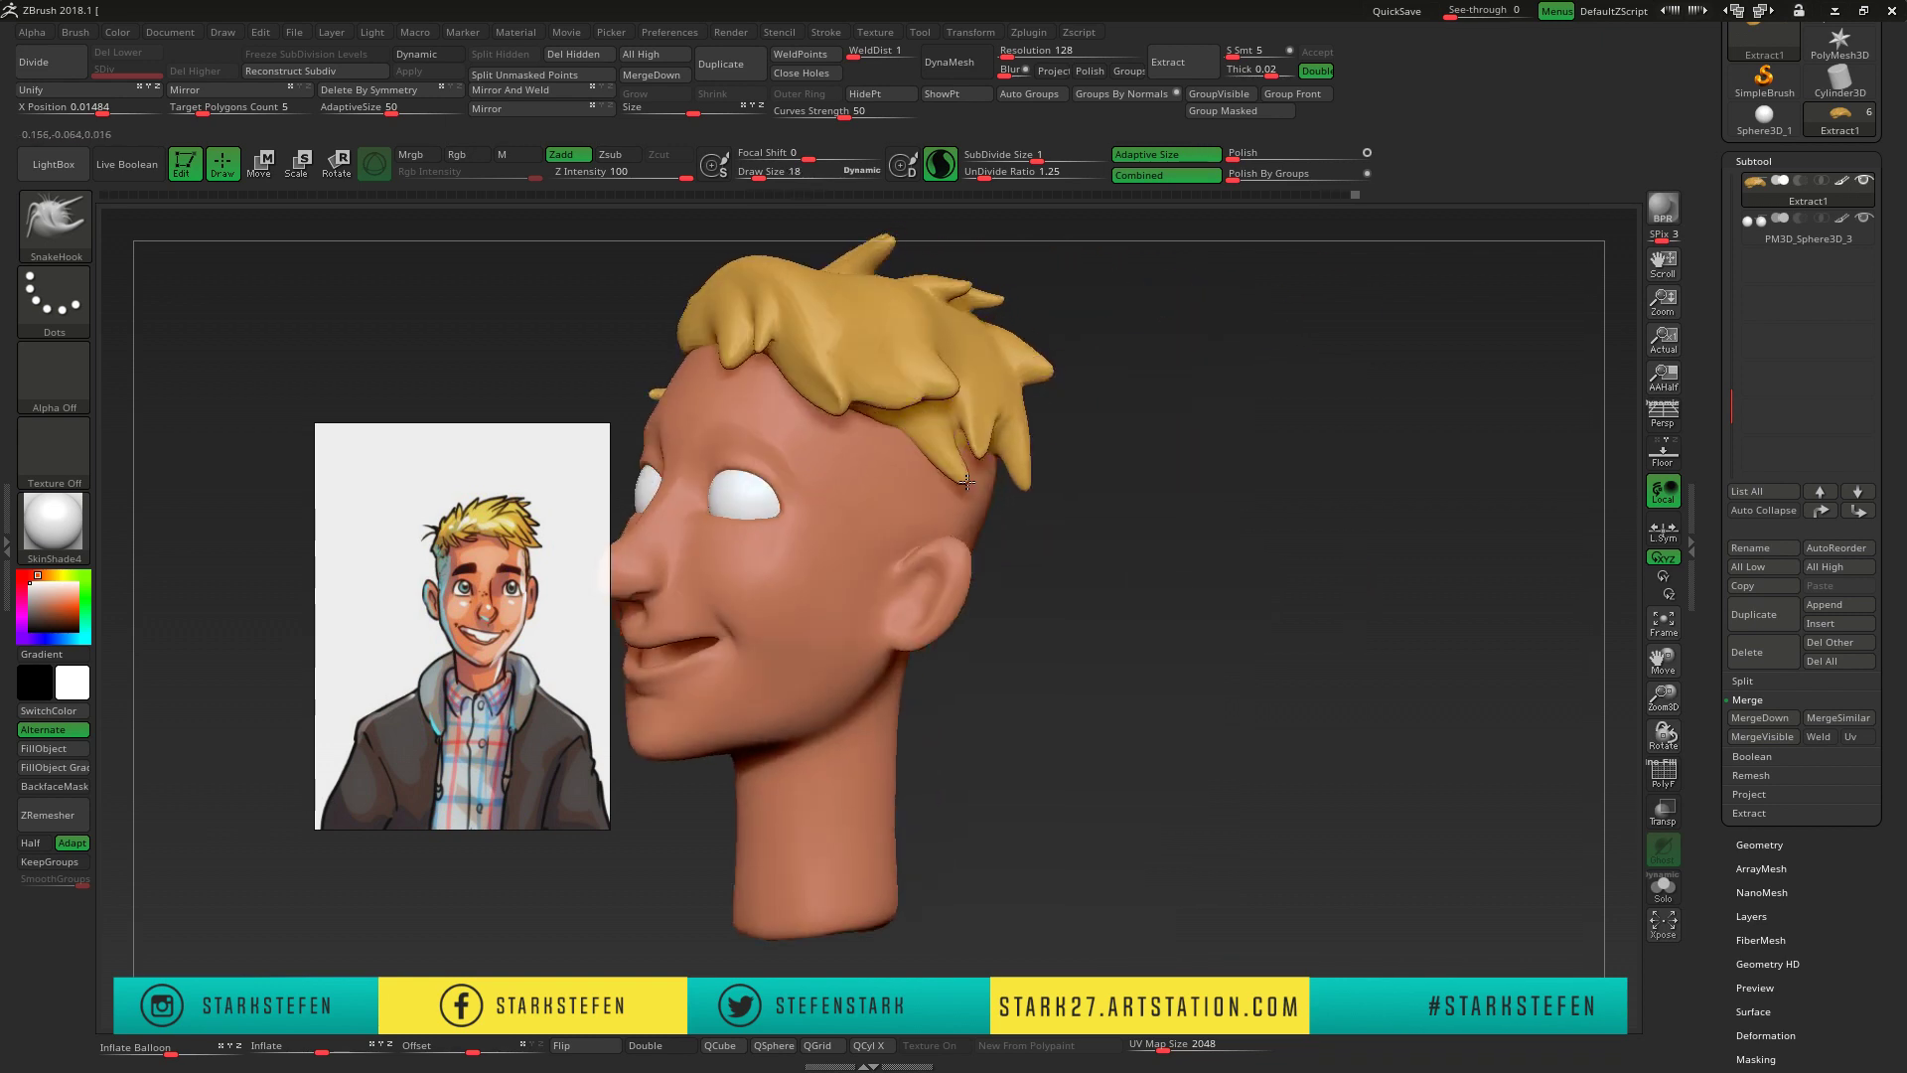
mouse_move(1103, 374)
left_mouse_down()
mouse_move(1173, 357)
mouse_move(1053, 318)
left_mouse_up()
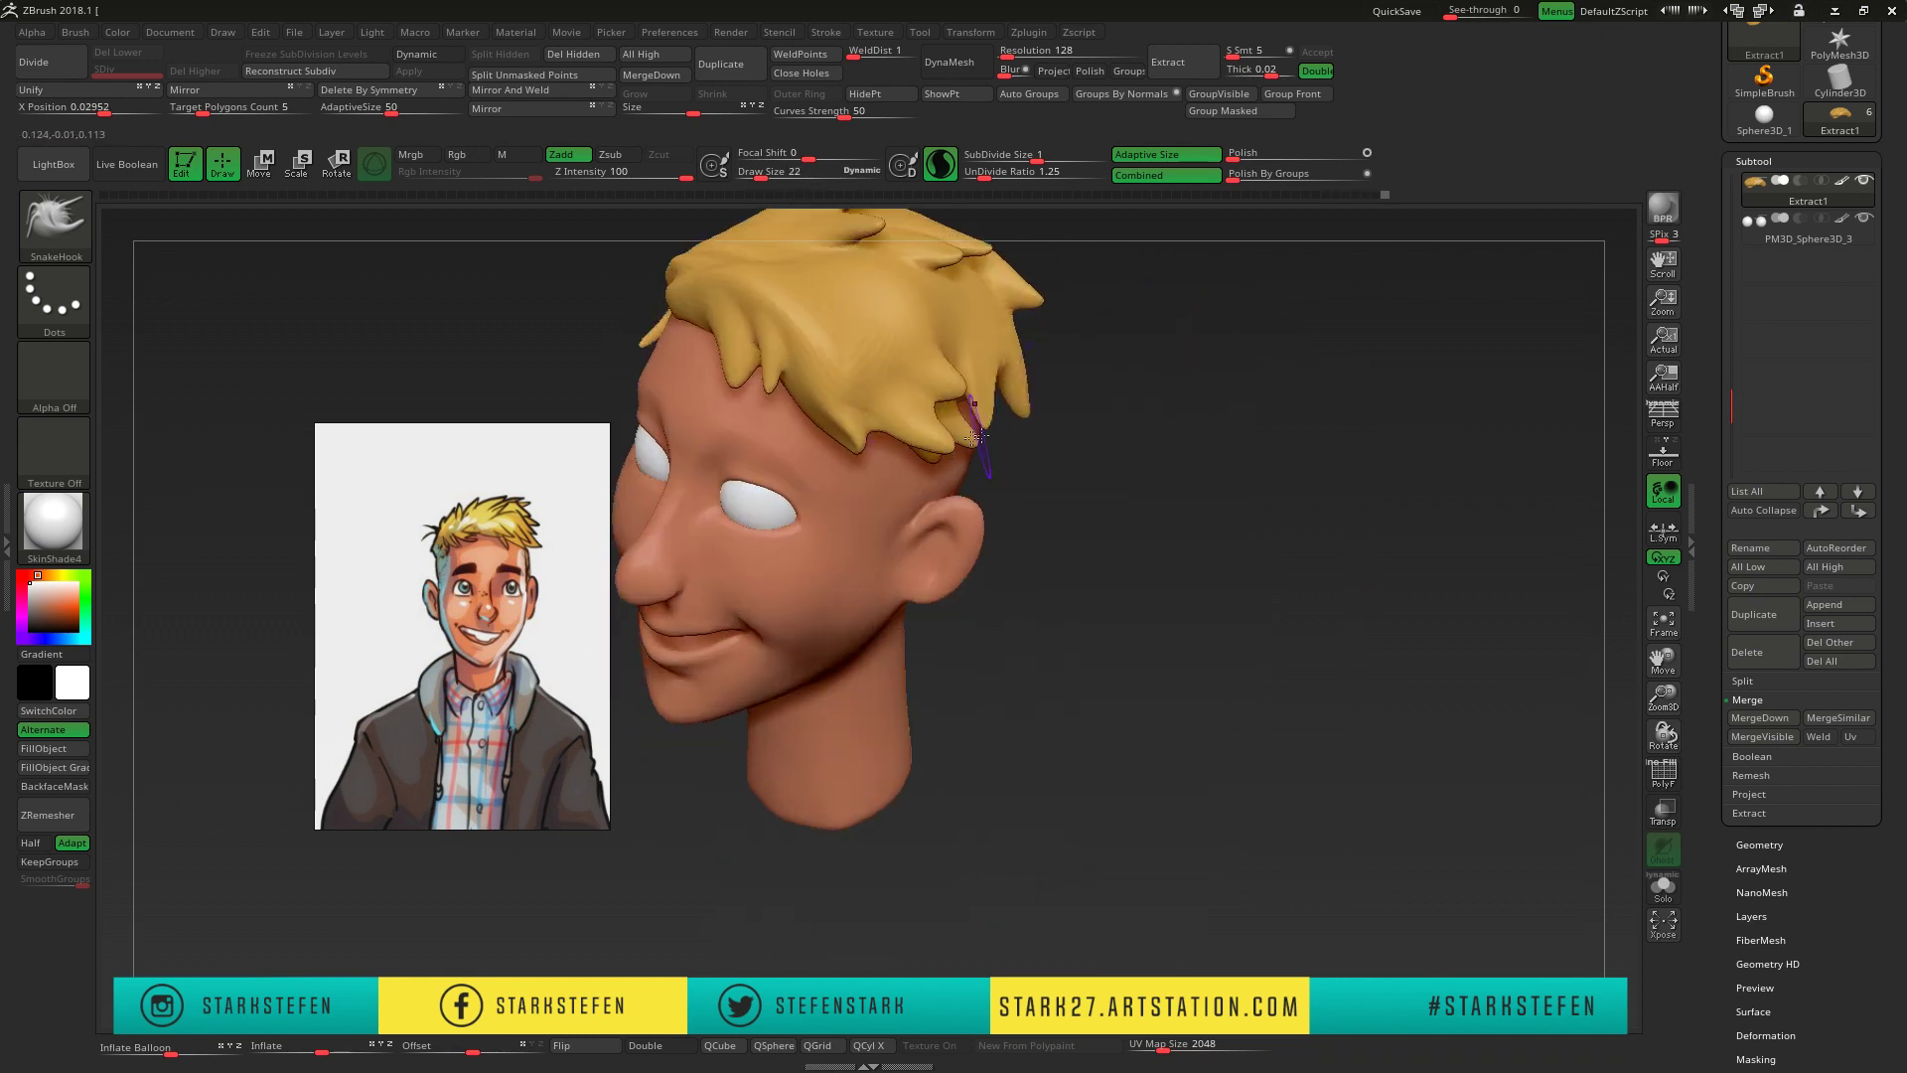
left_click_drag(1093, 447, 1391, 477)
left_click_drag(1232, 616, 1505, 617, "alt")
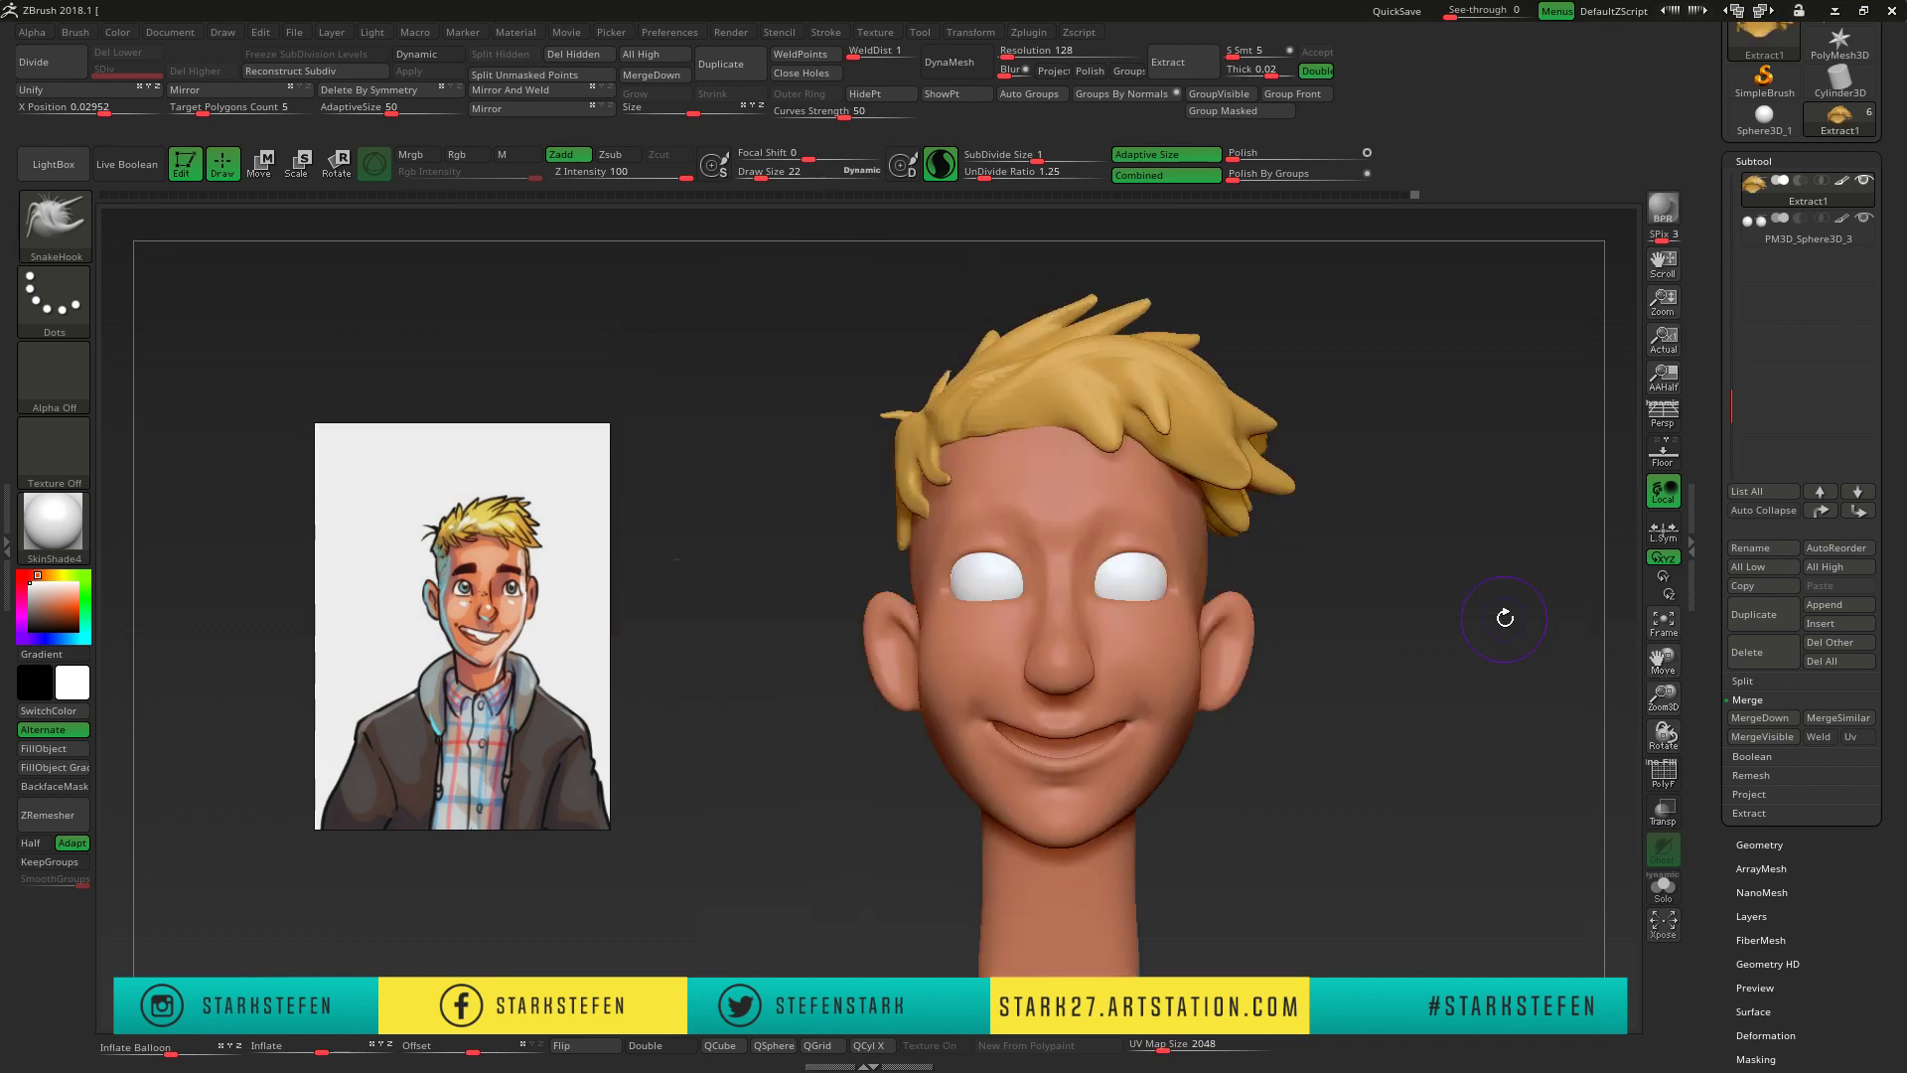
- Push the right-side hair strands into new shapes with Move Topological
key("b")
key("m")
key("t")
left_click_drag(1224, 391, 1271, 437)
mouse_move(1192, 357)
left_mouse_down()
mouse_move(1252, 467)
mouse_move(1233, 510)
mouse_move(1417, 430)
mouse_move(1564, 450)
mouse_move(1347, 650)
mouse_move(1242, 636)
mouse_move(1242, 695)
left_mouse_up()
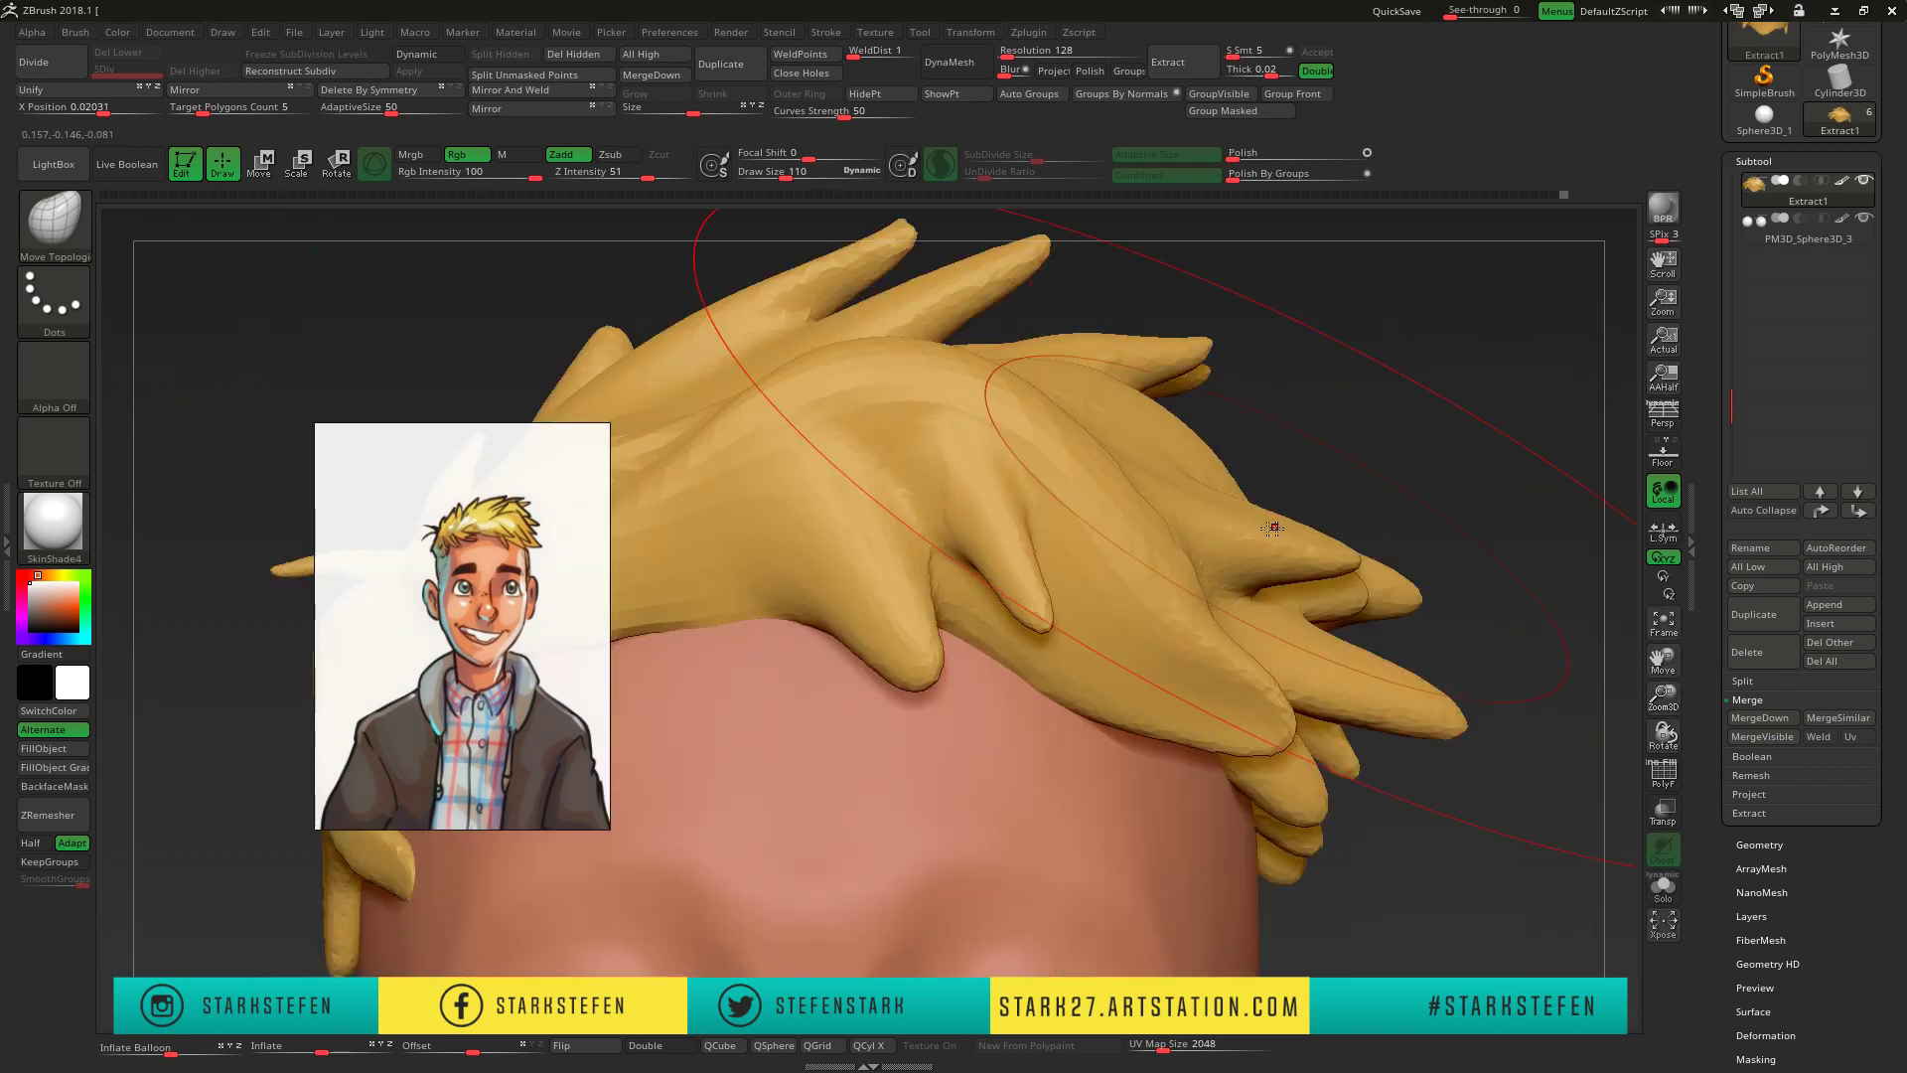
- Pull more spikes out of the hair with SnakeHook, orbiting around the head
key("b")
left_click(158, 588)
left_click_drag(596, 496, 1031, 420)
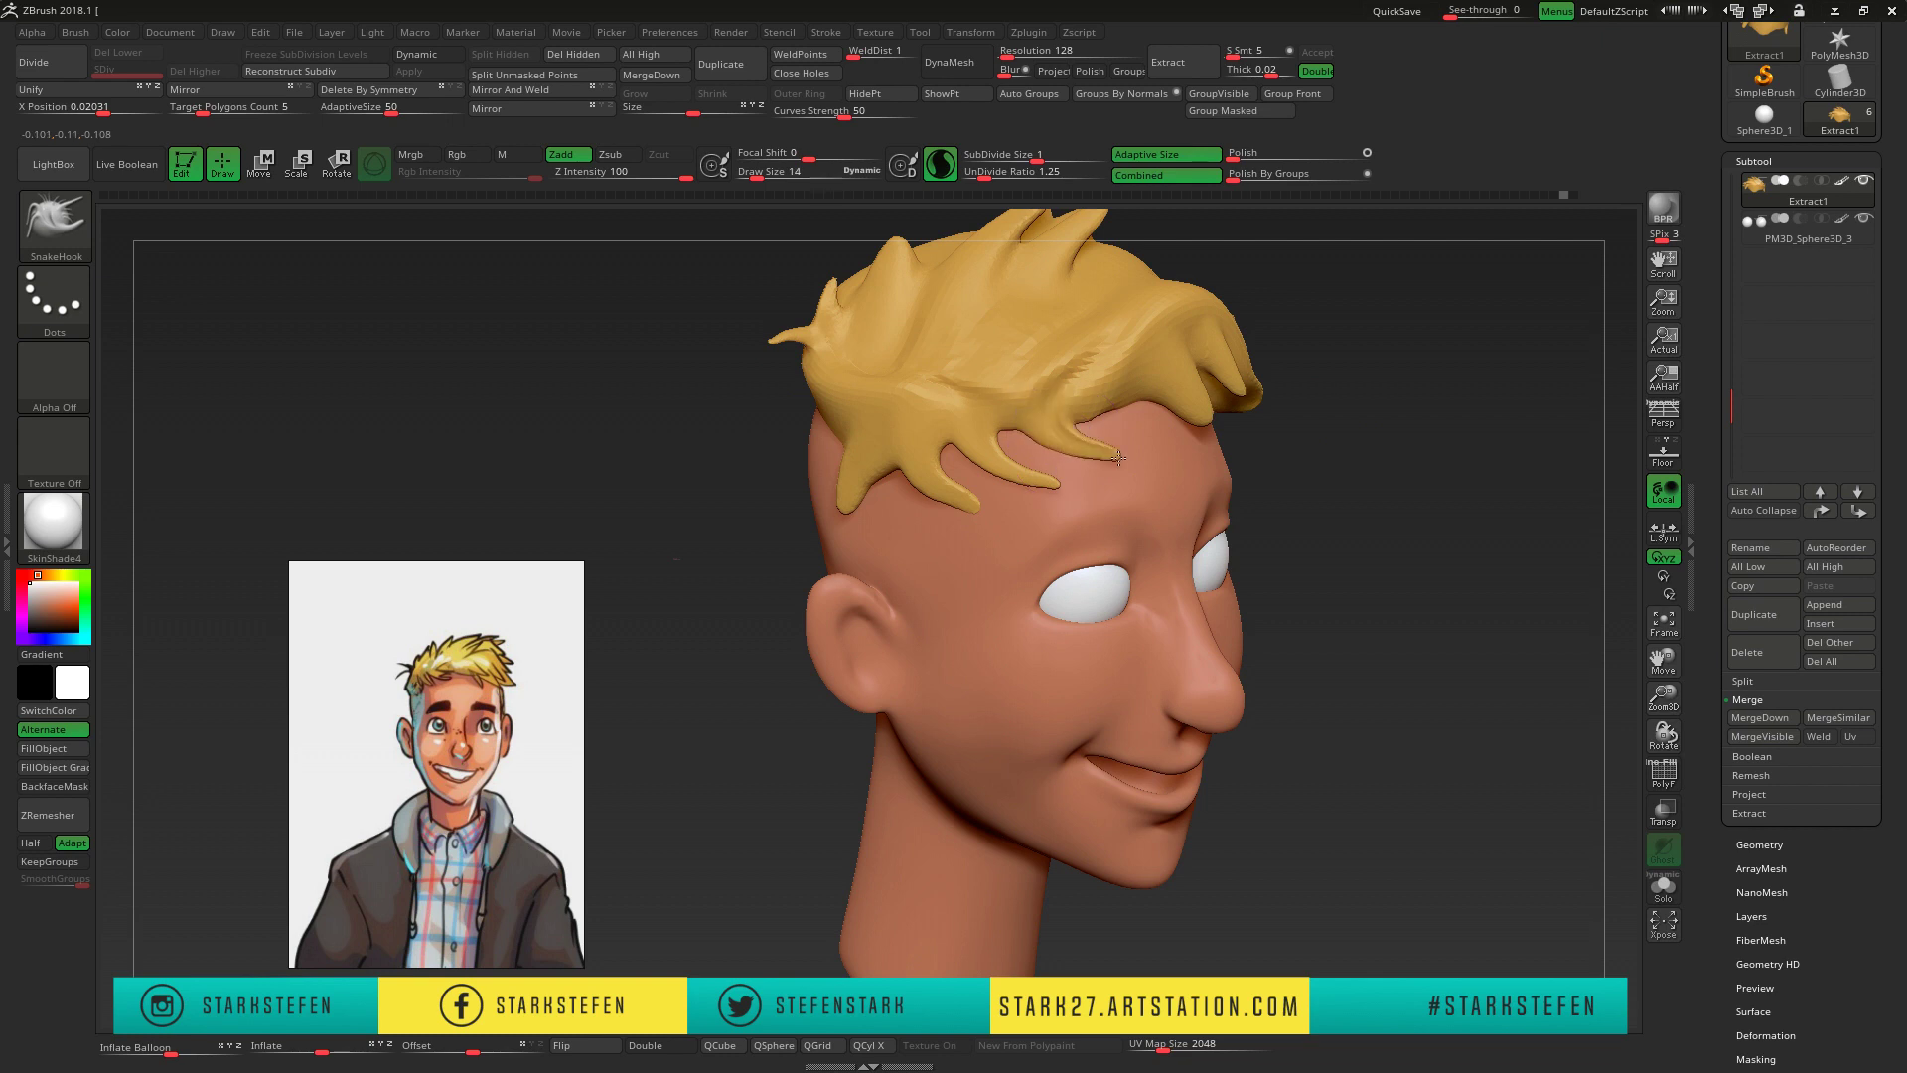
right_click_drag(1118, 457, 1123, 412)
mouse_move(1484, 415)
right_mouse_down()
mouse_move(1150, 375)
mouse_move(1341, 398)
mouse_move(1251, 419)
mouse_move(1352, 412)
right_mouse_up()
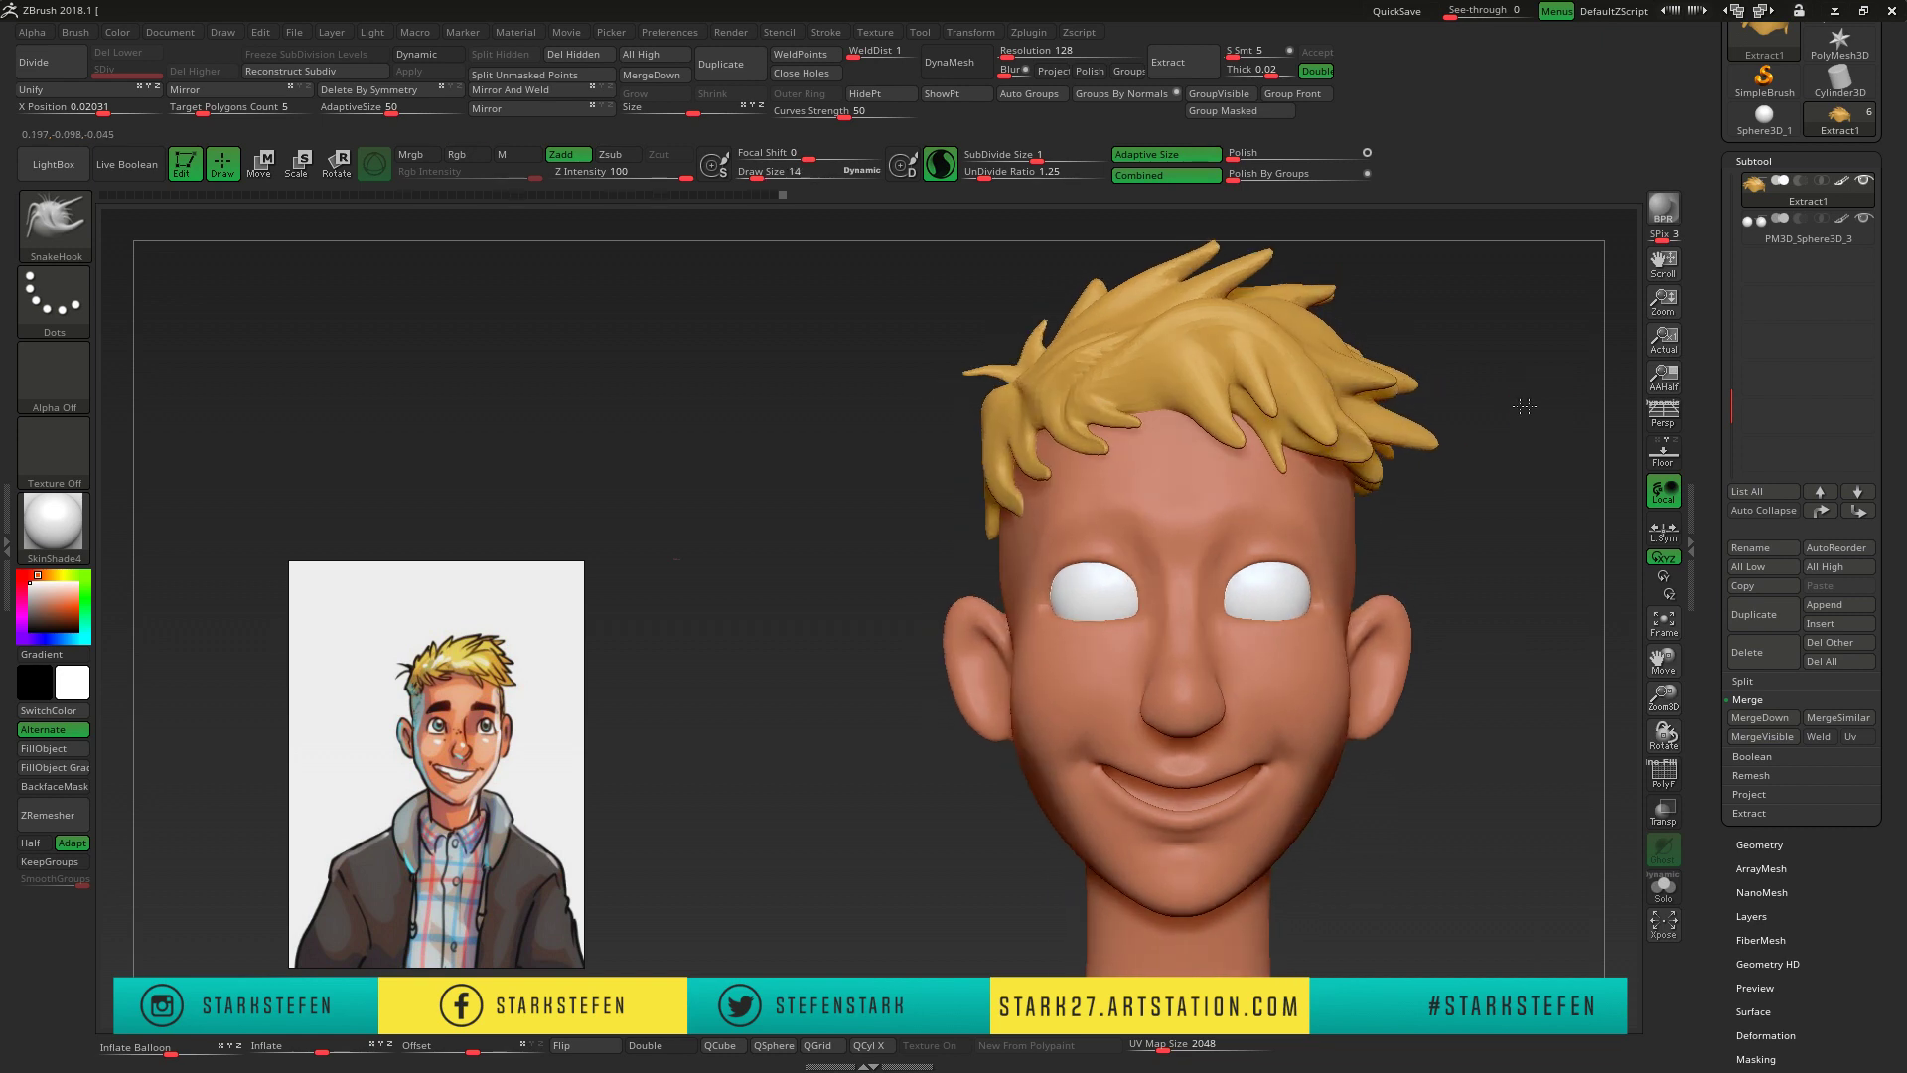
key("ctrl")
mouse_move(1224, 303)
right_mouse_down()
mouse_move(1093, 288)
mouse_move(1458, 343)
mouse_move(1111, 420)
mouse_move(1122, 394)
right_mouse_up()
right_click_drag(1329, 427, 361, 383)
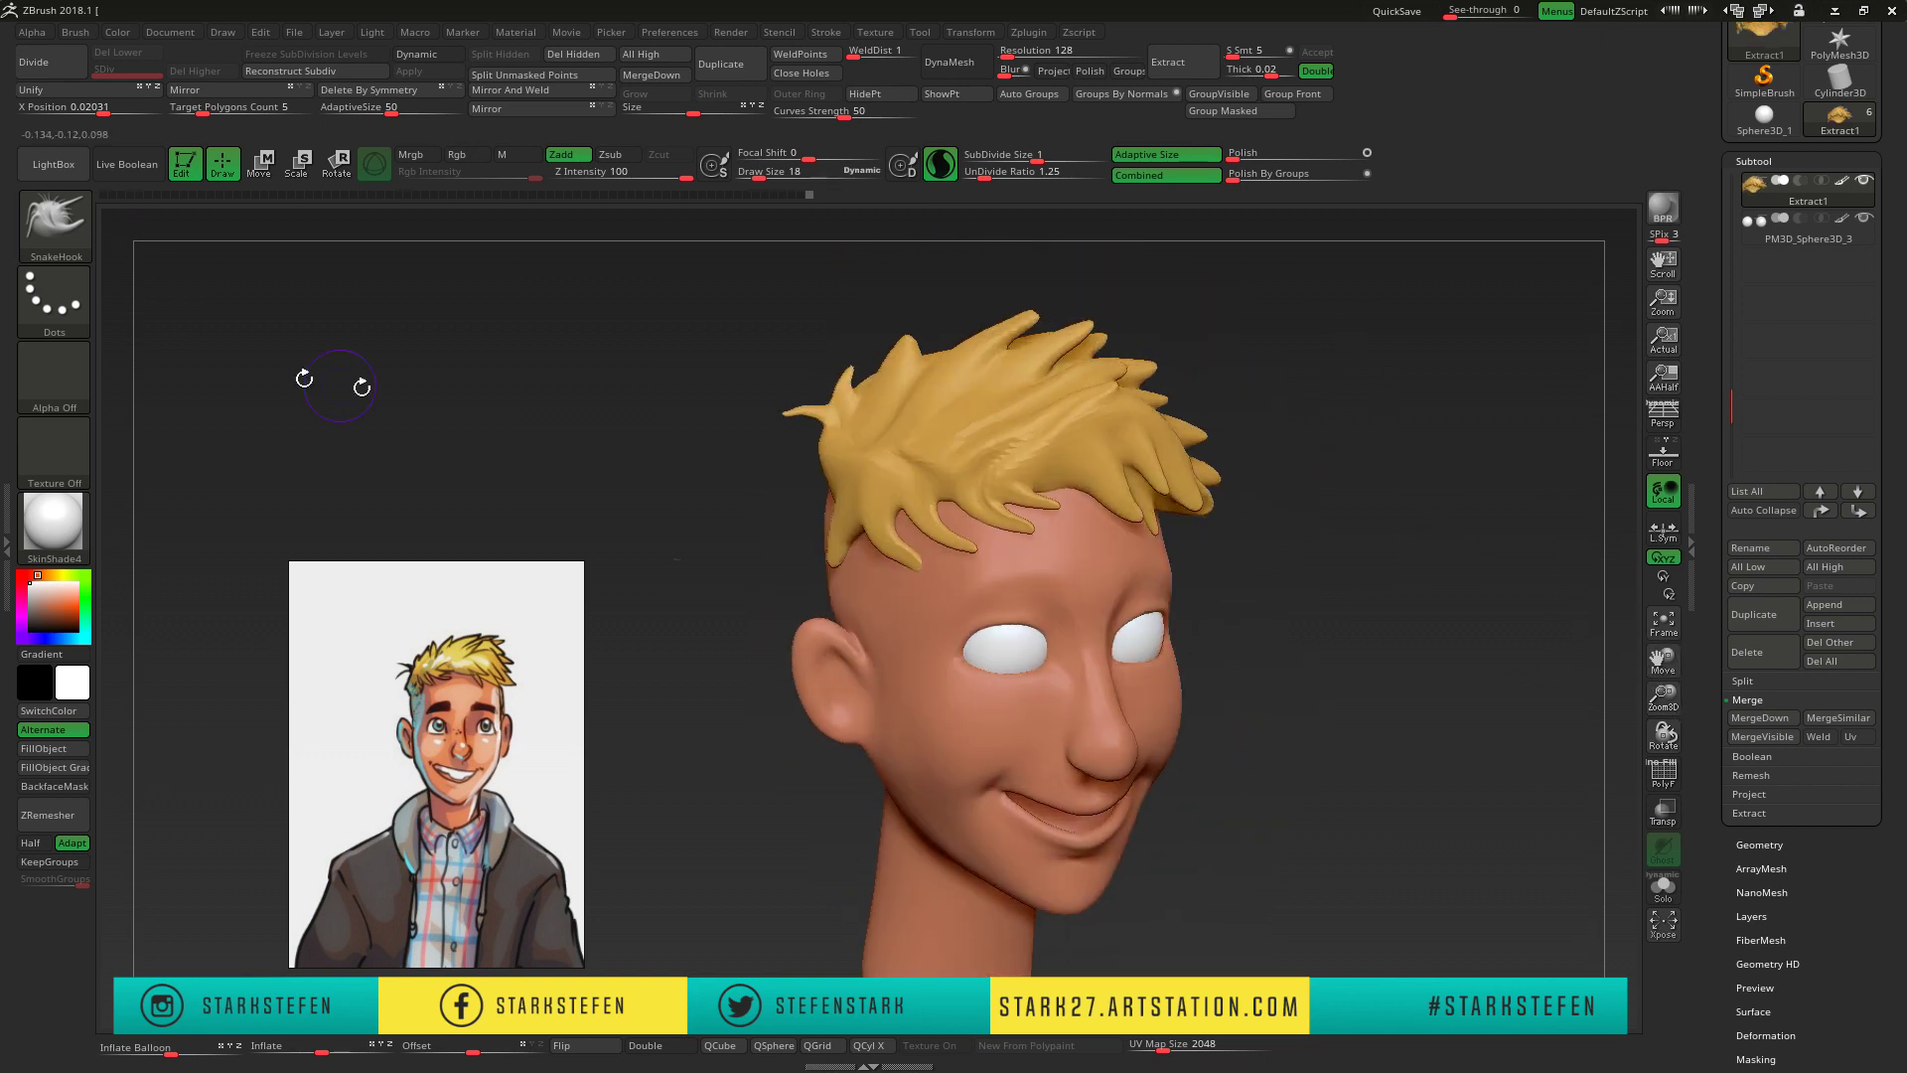
- Carve crease lines into the hair strands with DamStandard, checking the top and front
key("b")
key("d")
key("s")
right_click_drag(864, 412, 1096, 403)
right_click_drag(1144, 275, 1112, 298)
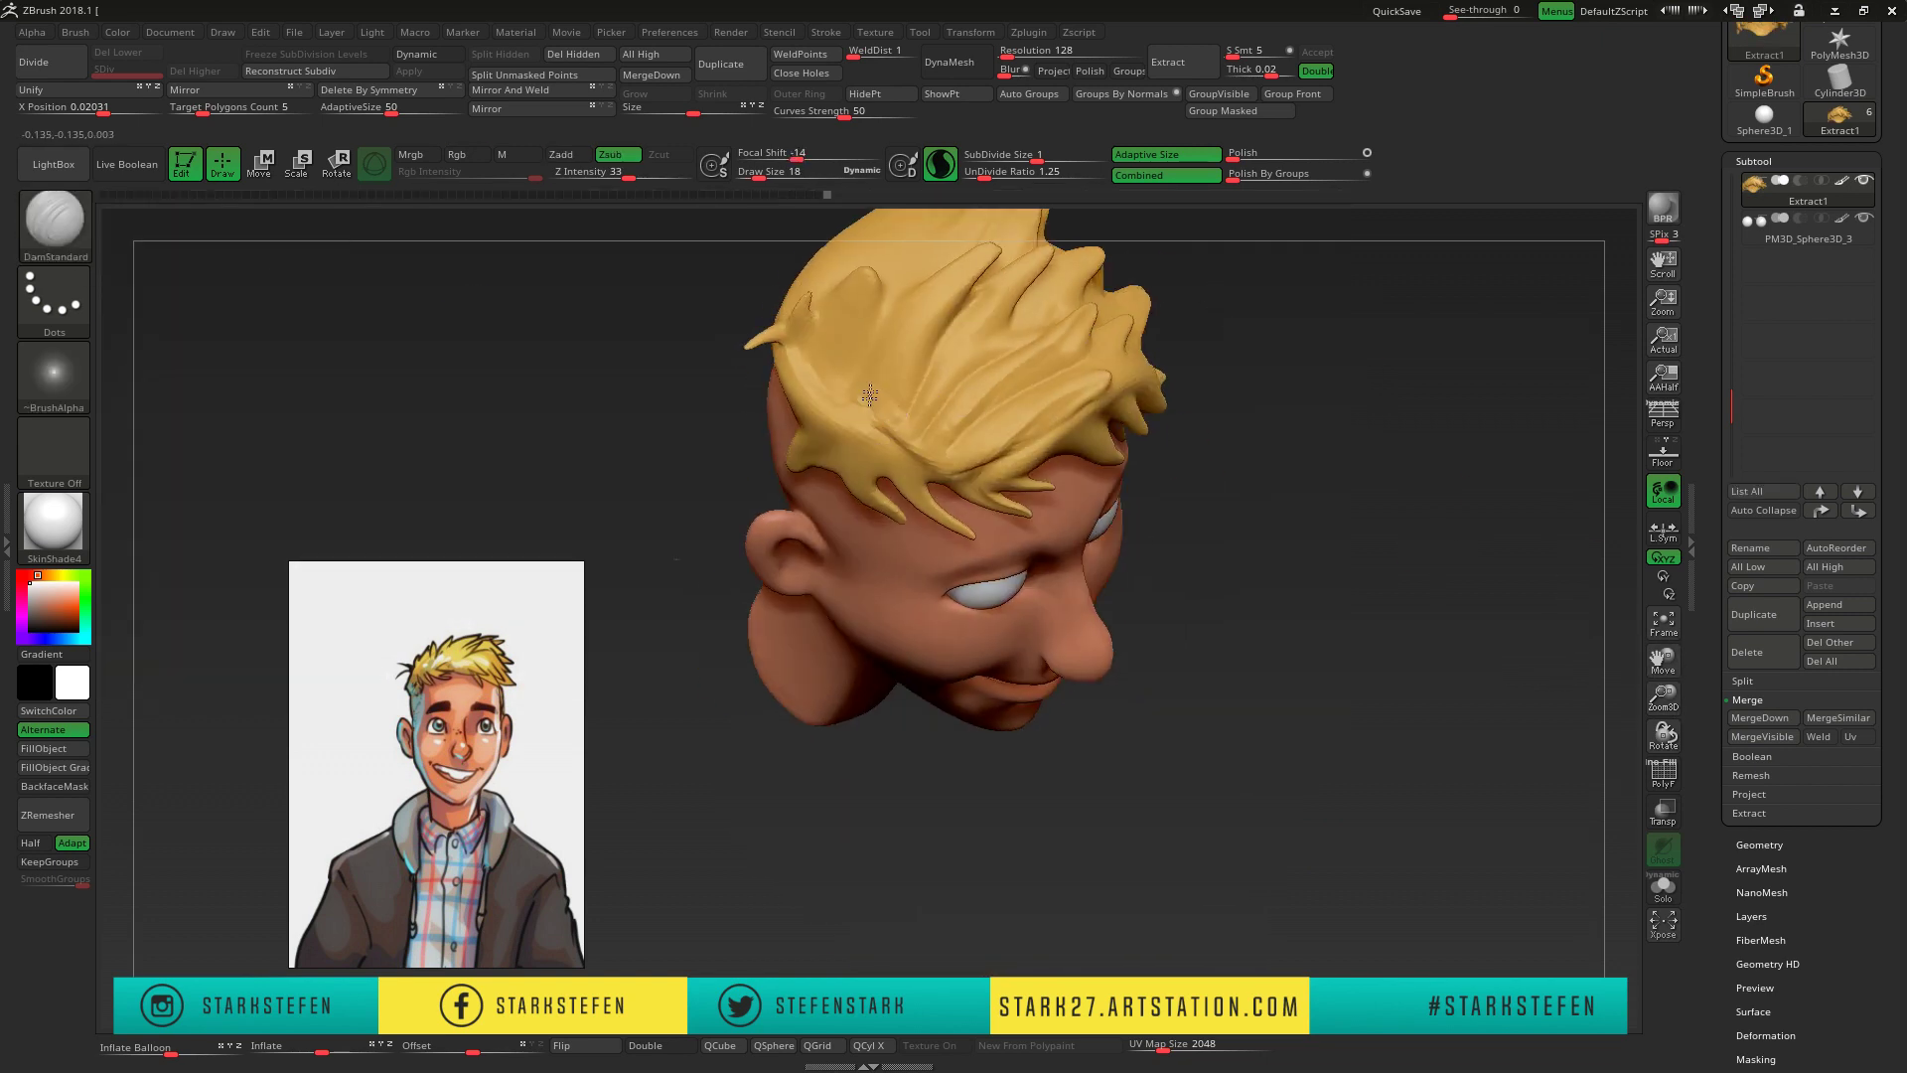
mouse_move(1217, 350)
right_mouse_down()
mouse_move(999, 474)
mouse_move(1124, 476)
right_mouse_up()
- Load the Slash2 brush from a LightBox brush folder, then open Tool > Deformation
key("comma")
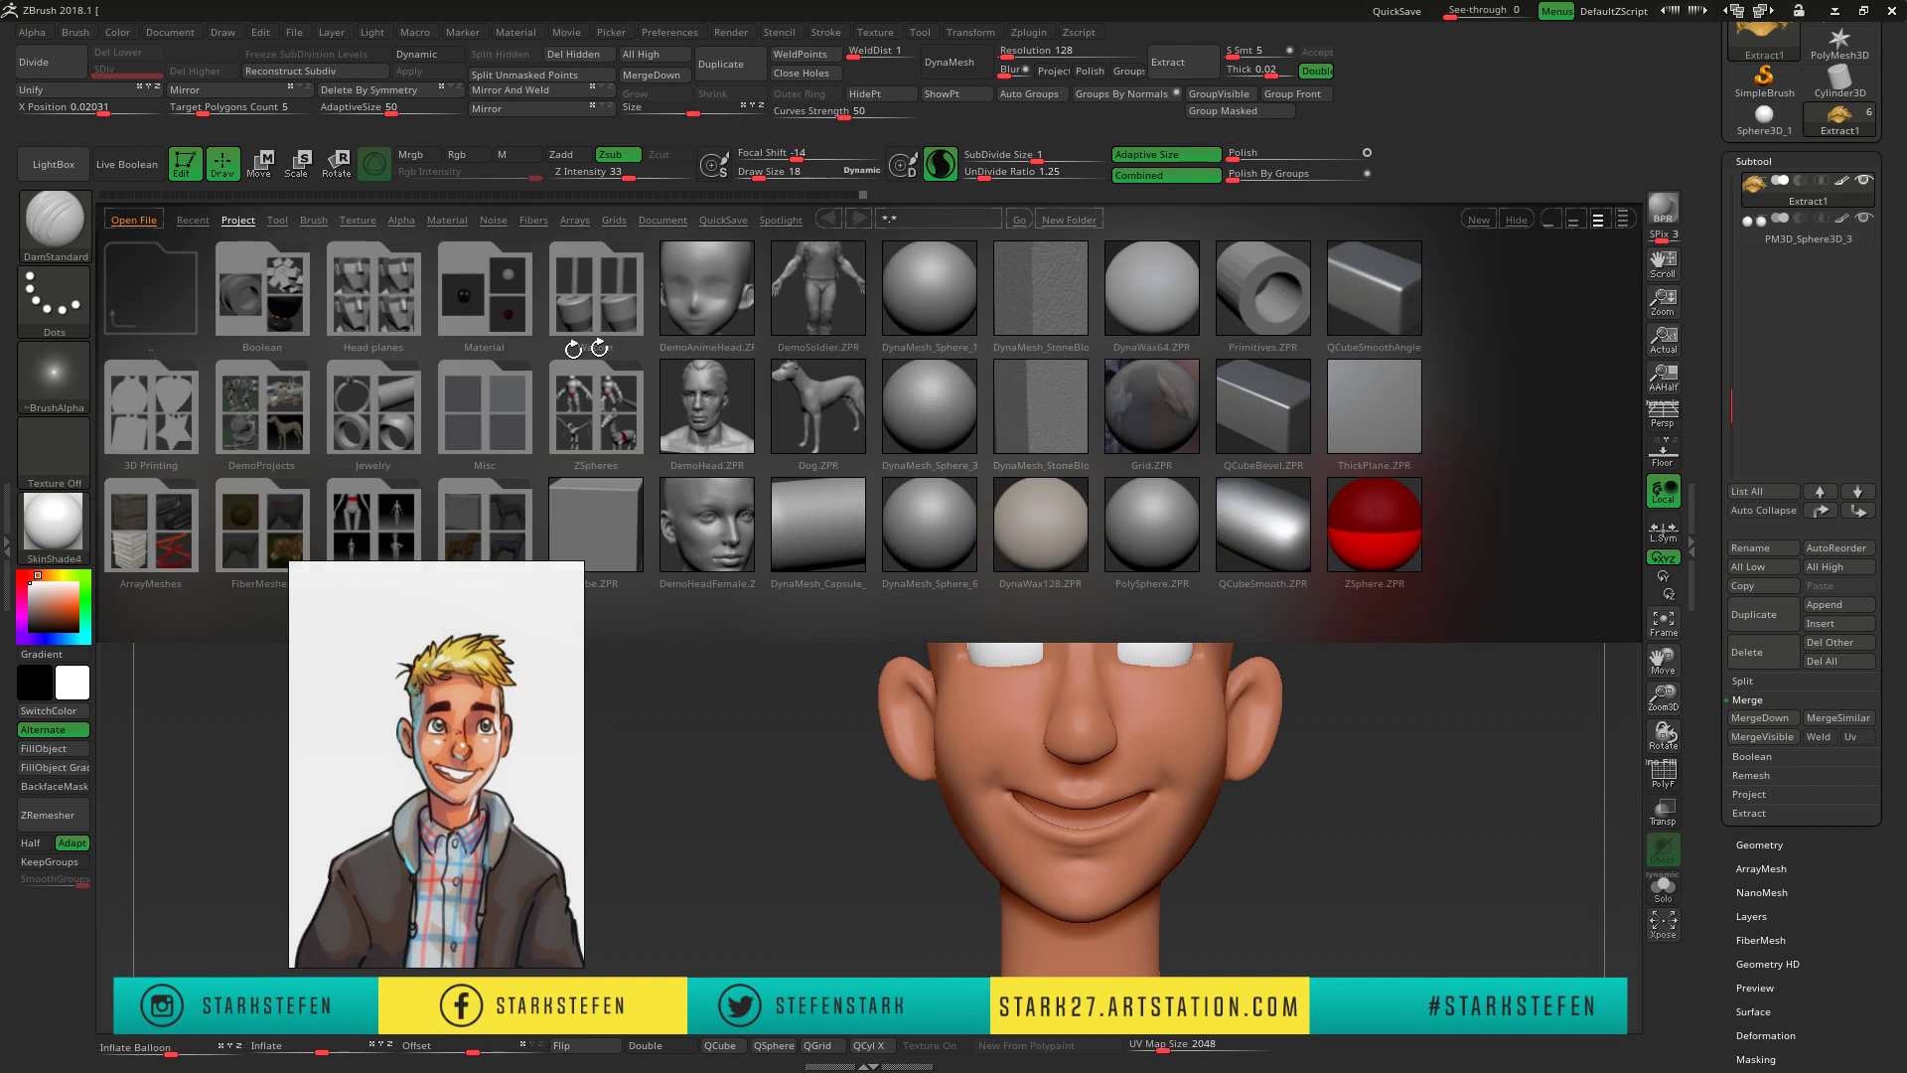
double_click(458, 409)
double_click(149, 276)
mouse_move(993, 477)
right_mouse_down()
mouse_move(1148, 438)
mouse_move(895, 511)
mouse_move(788, 381)
mouse_move(1550, 620)
right_mouse_up()
mouse_move(1344, 565)
right_mouse_down()
mouse_move(1100, 481)
mouse_move(841, 436)
mouse_move(1533, 604)
right_mouse_up()
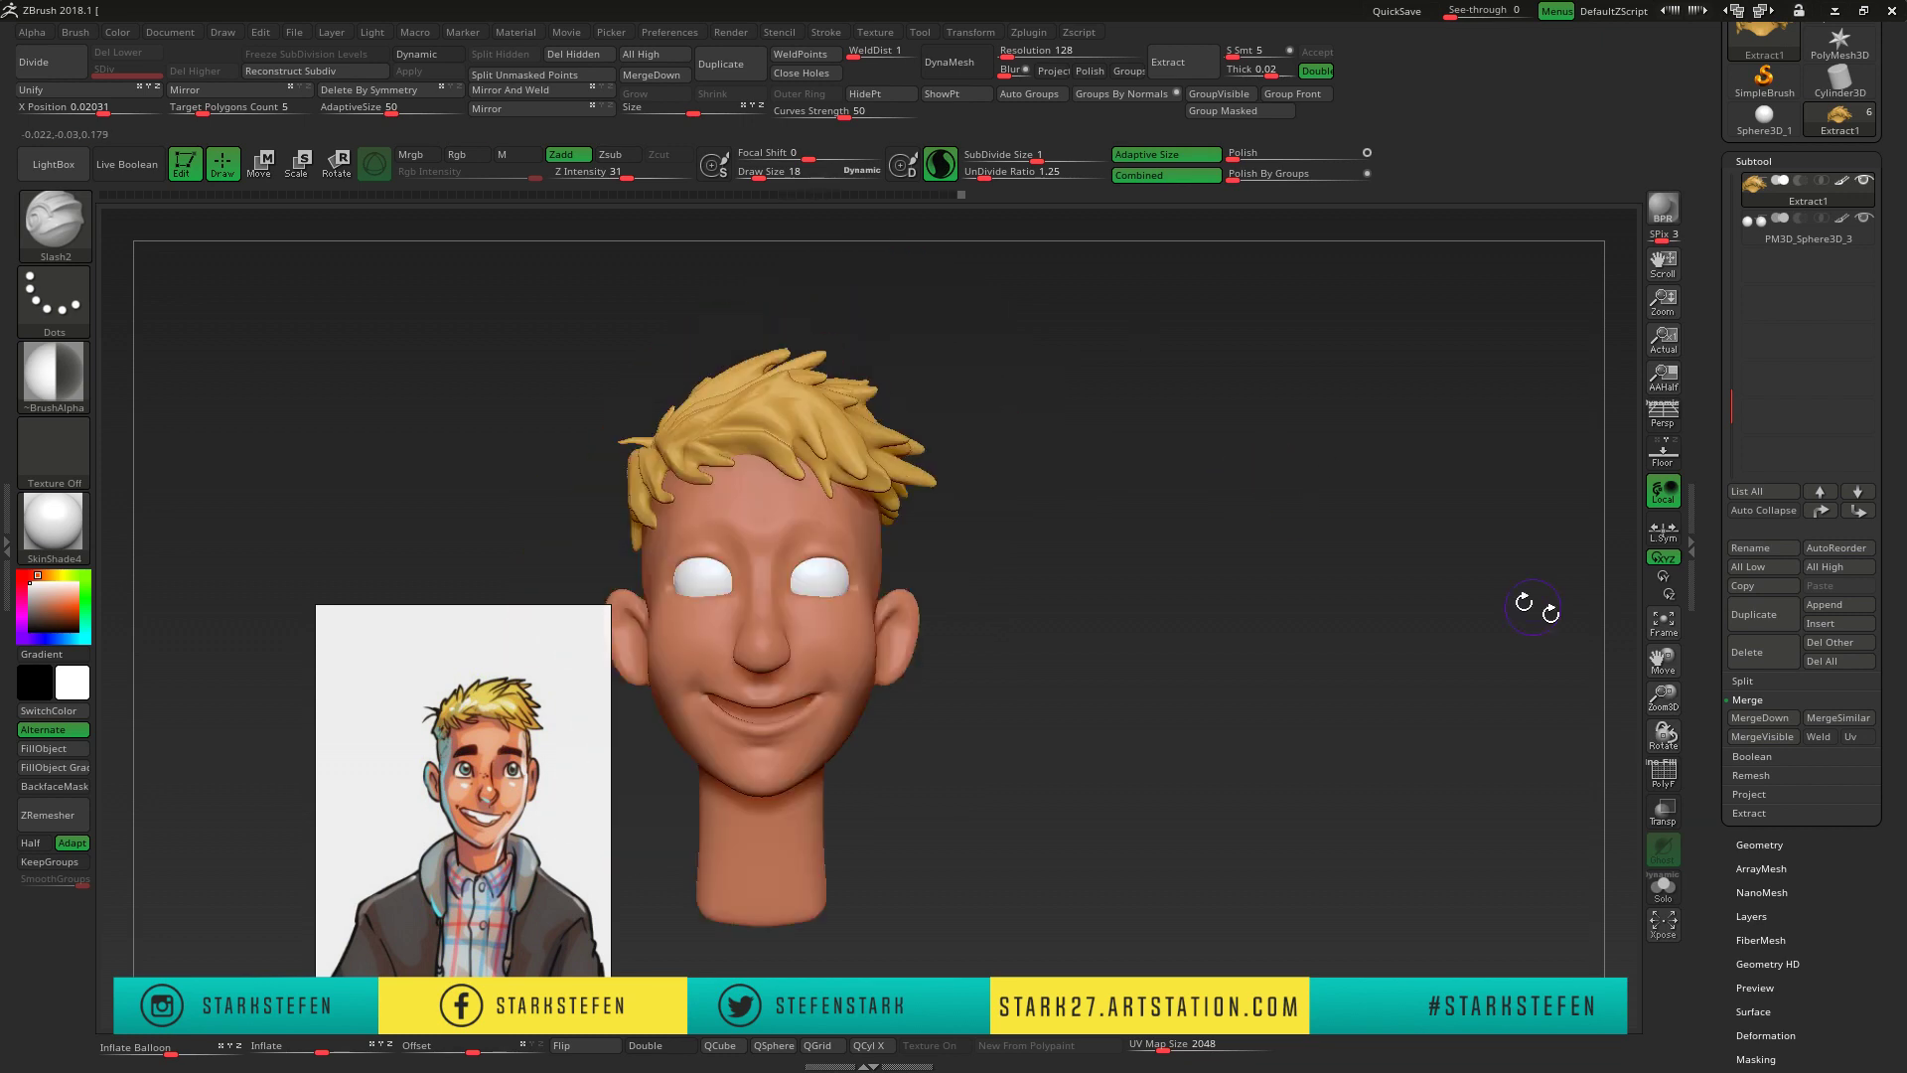
left_click(1766, 1035)
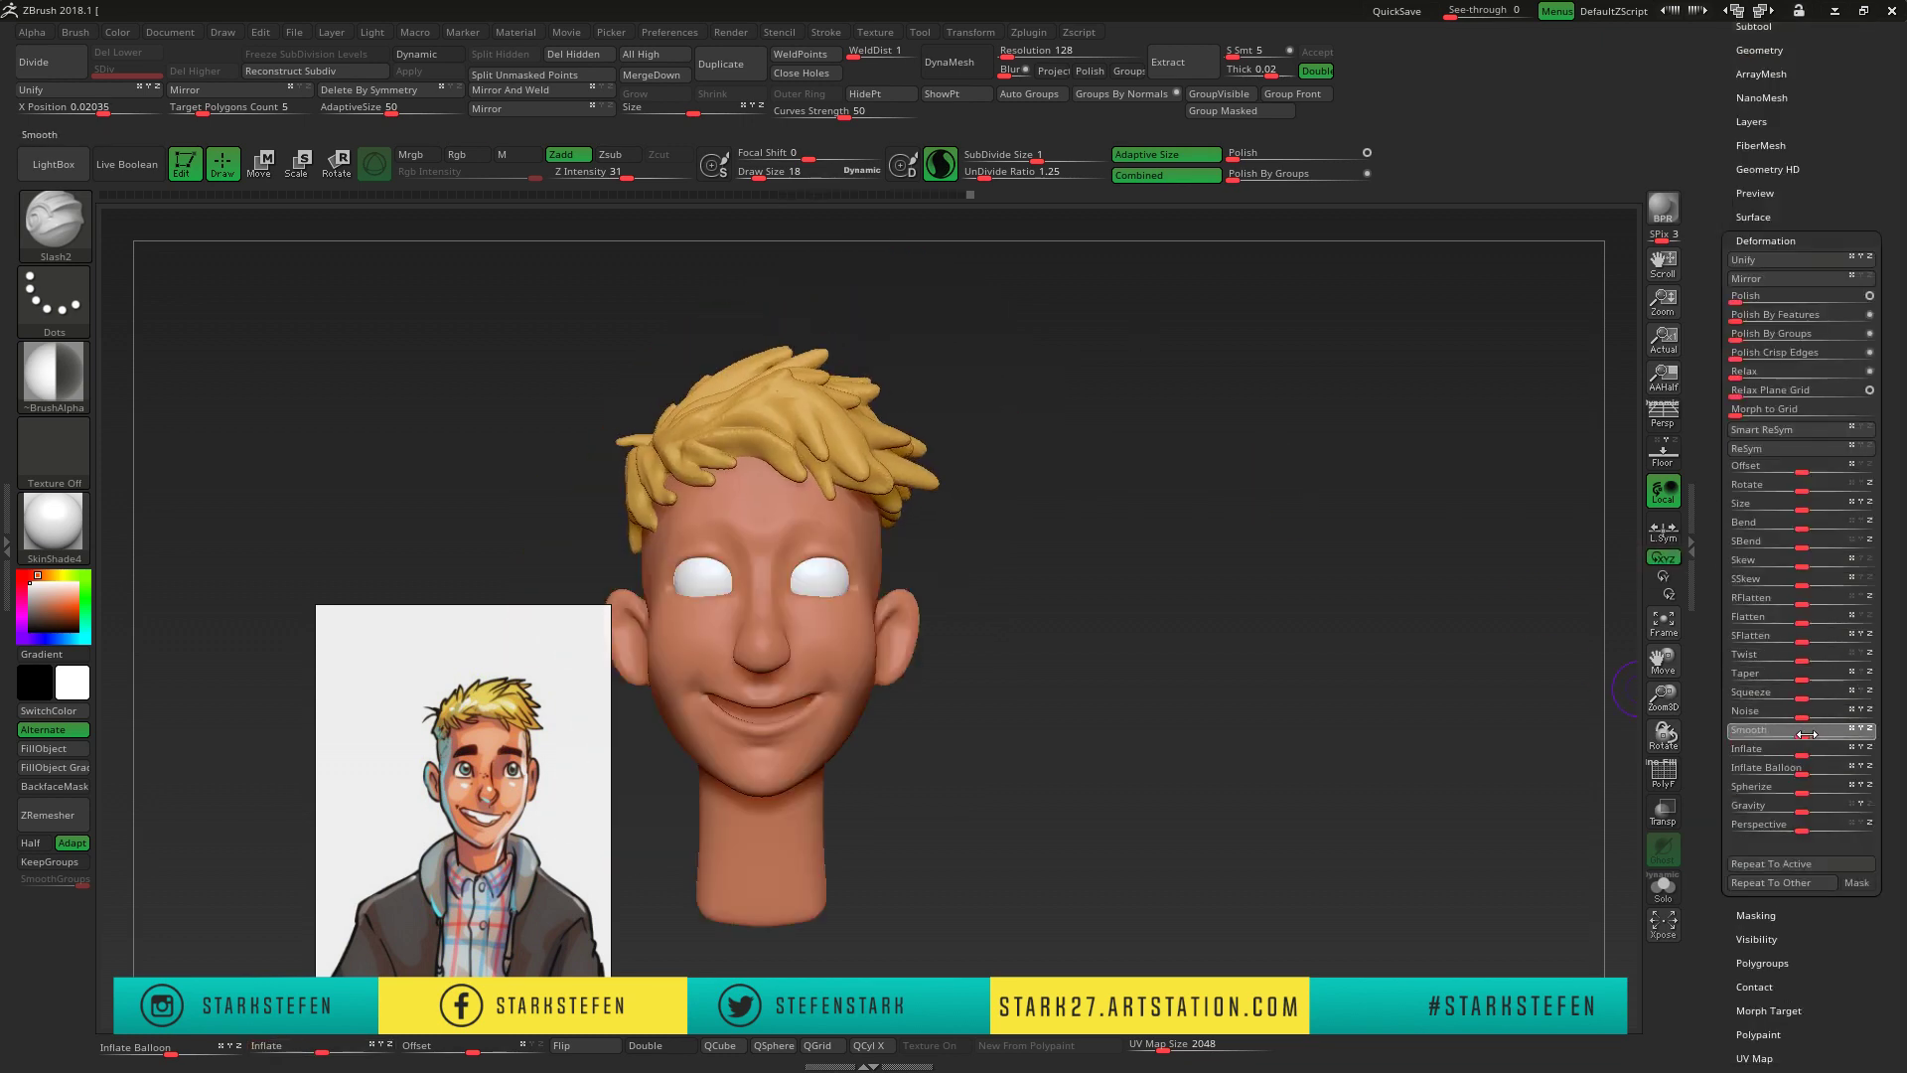
- Raise Deformation Smooth on the hair, select Extract2, and open Geometry for ZRemesher at 1.7078
left_click_drag(1816, 732, 1818, 732)
scroll(1803, 497, "up", 10)
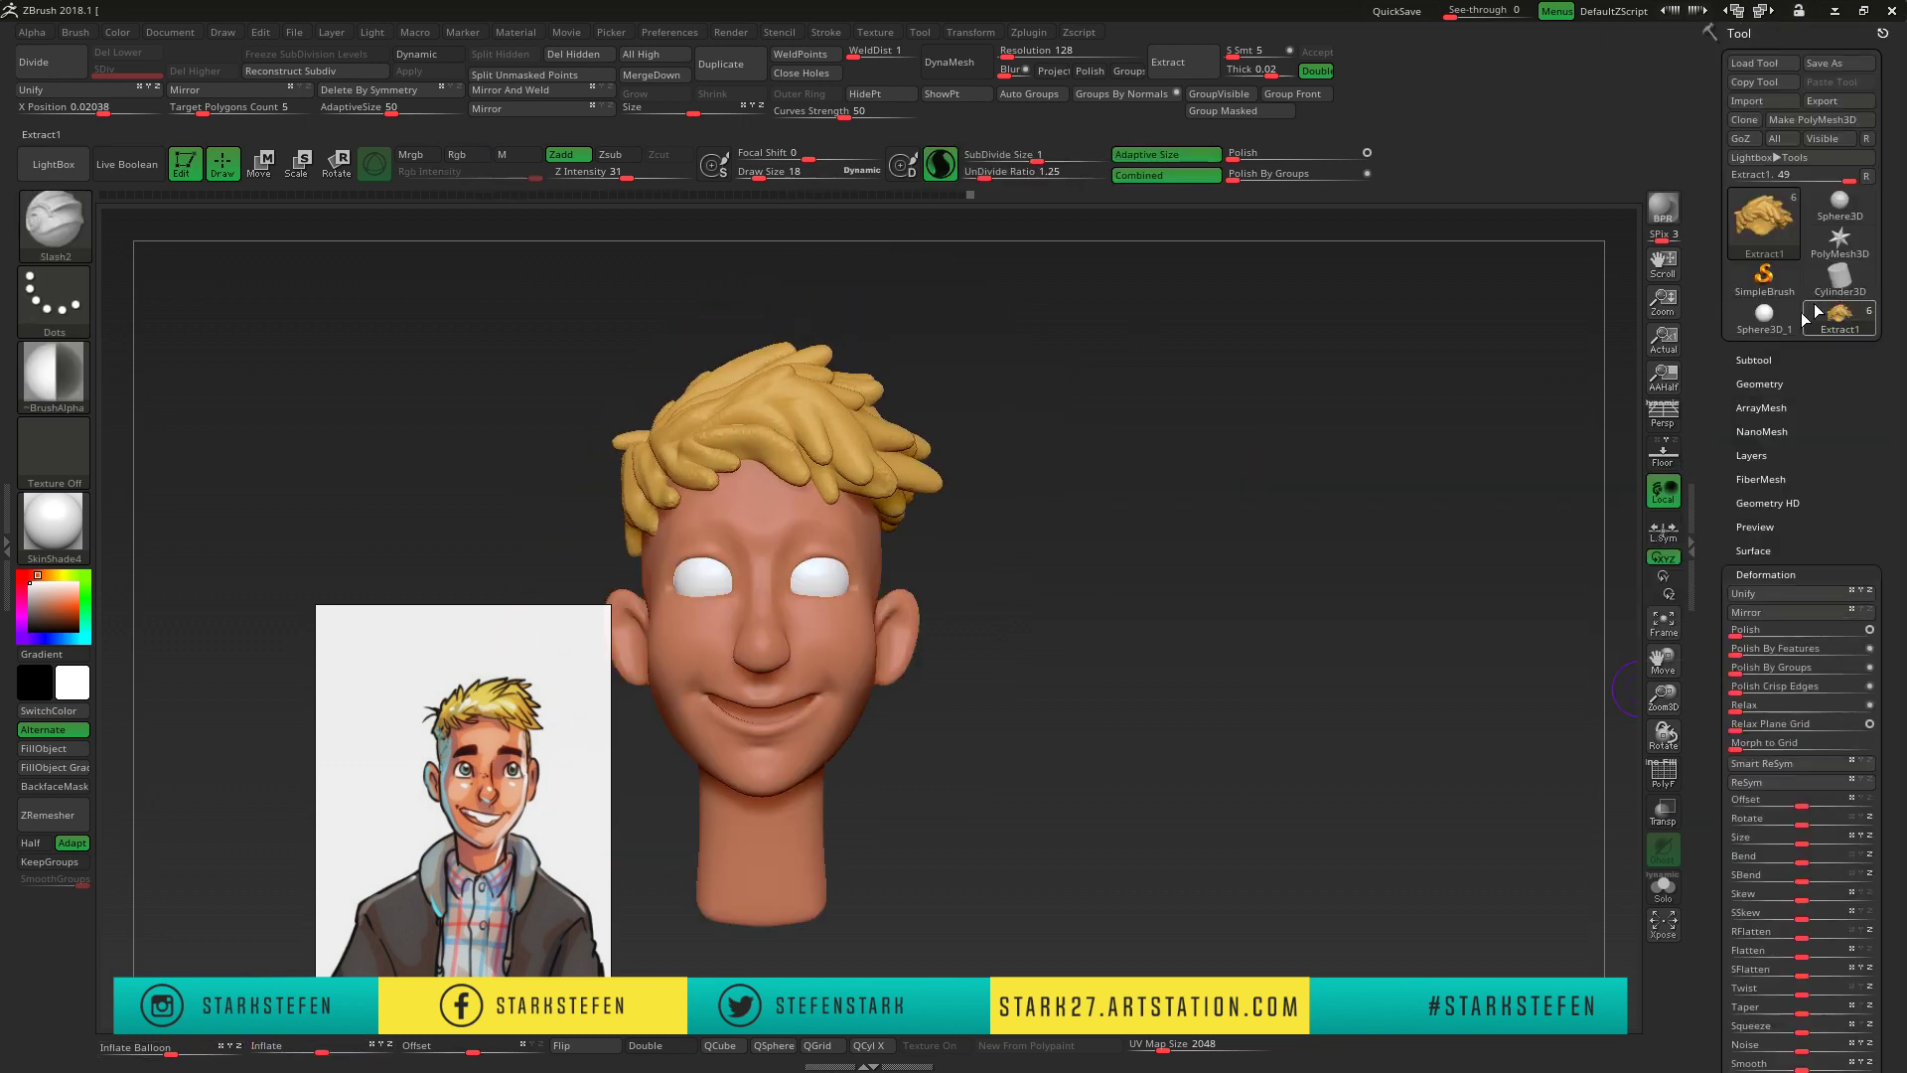
left_click(1759, 1043)
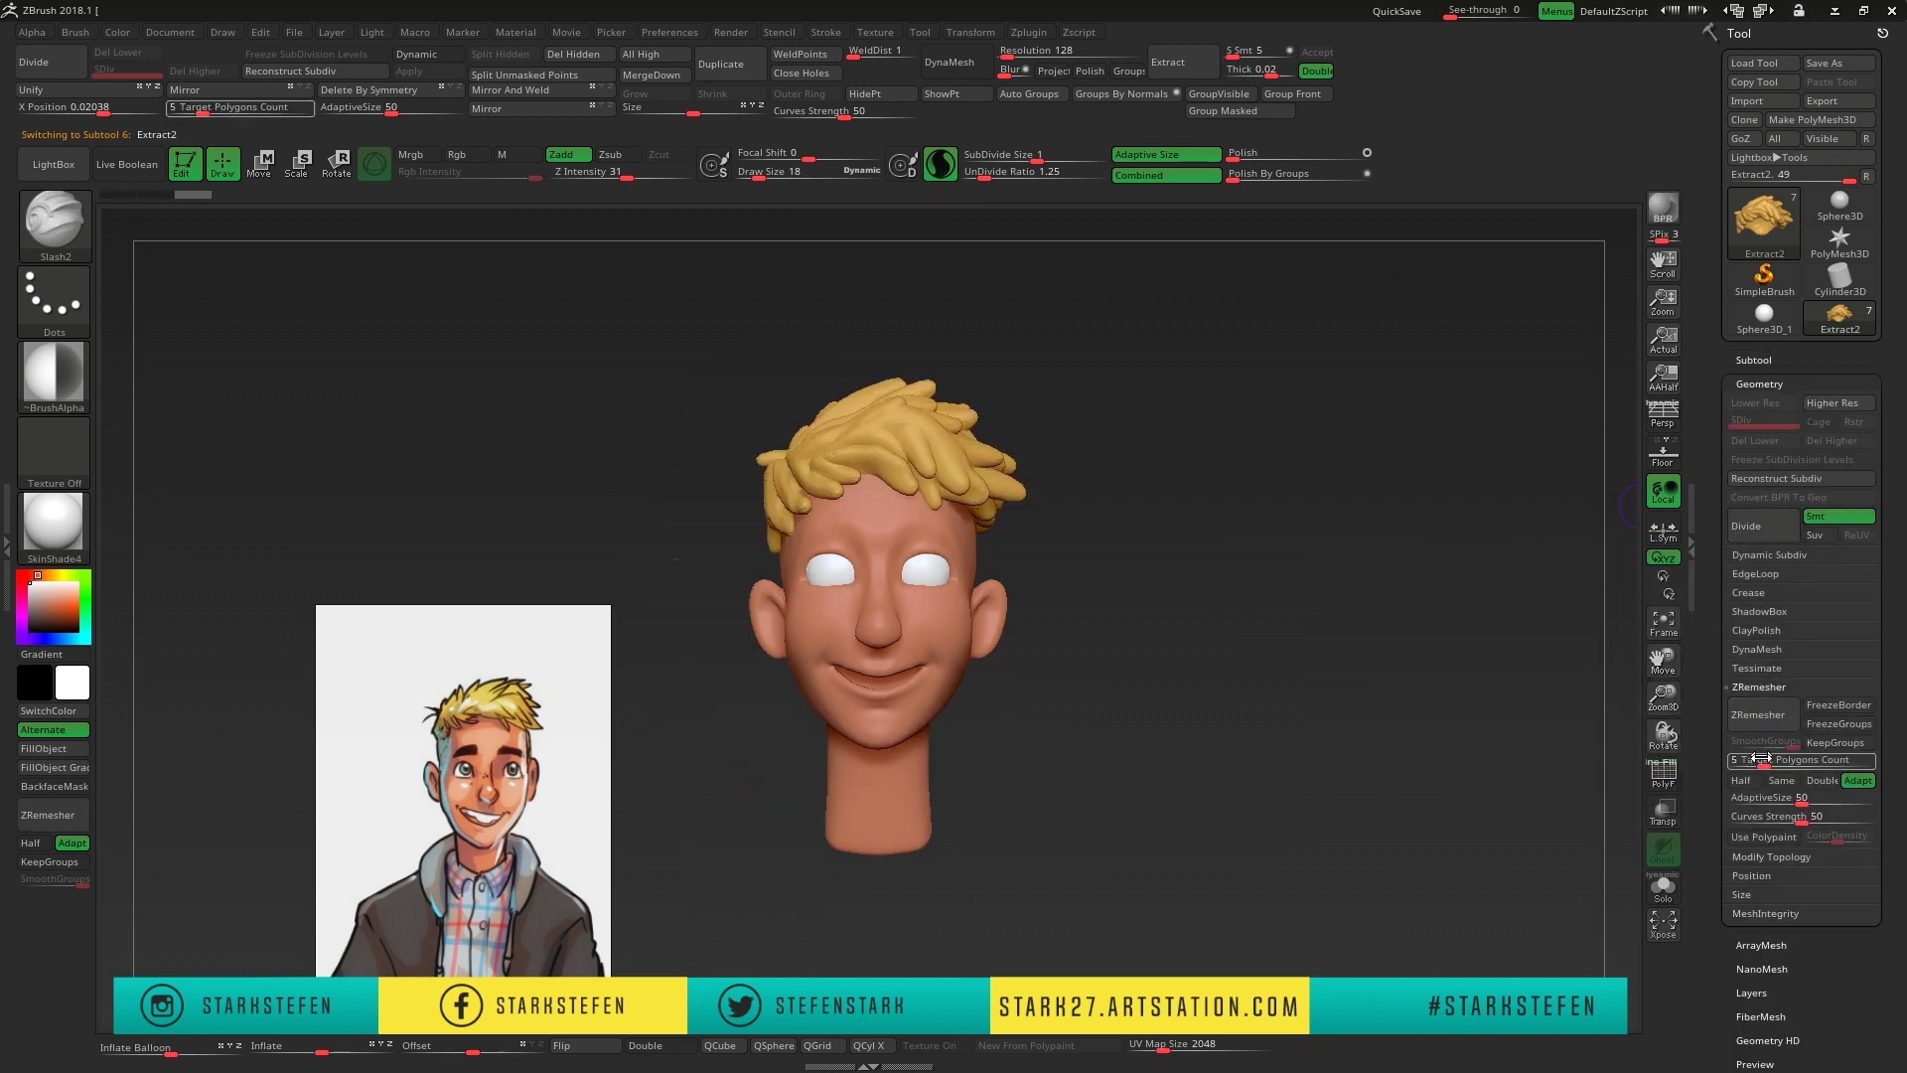
left_click(1755, 717)
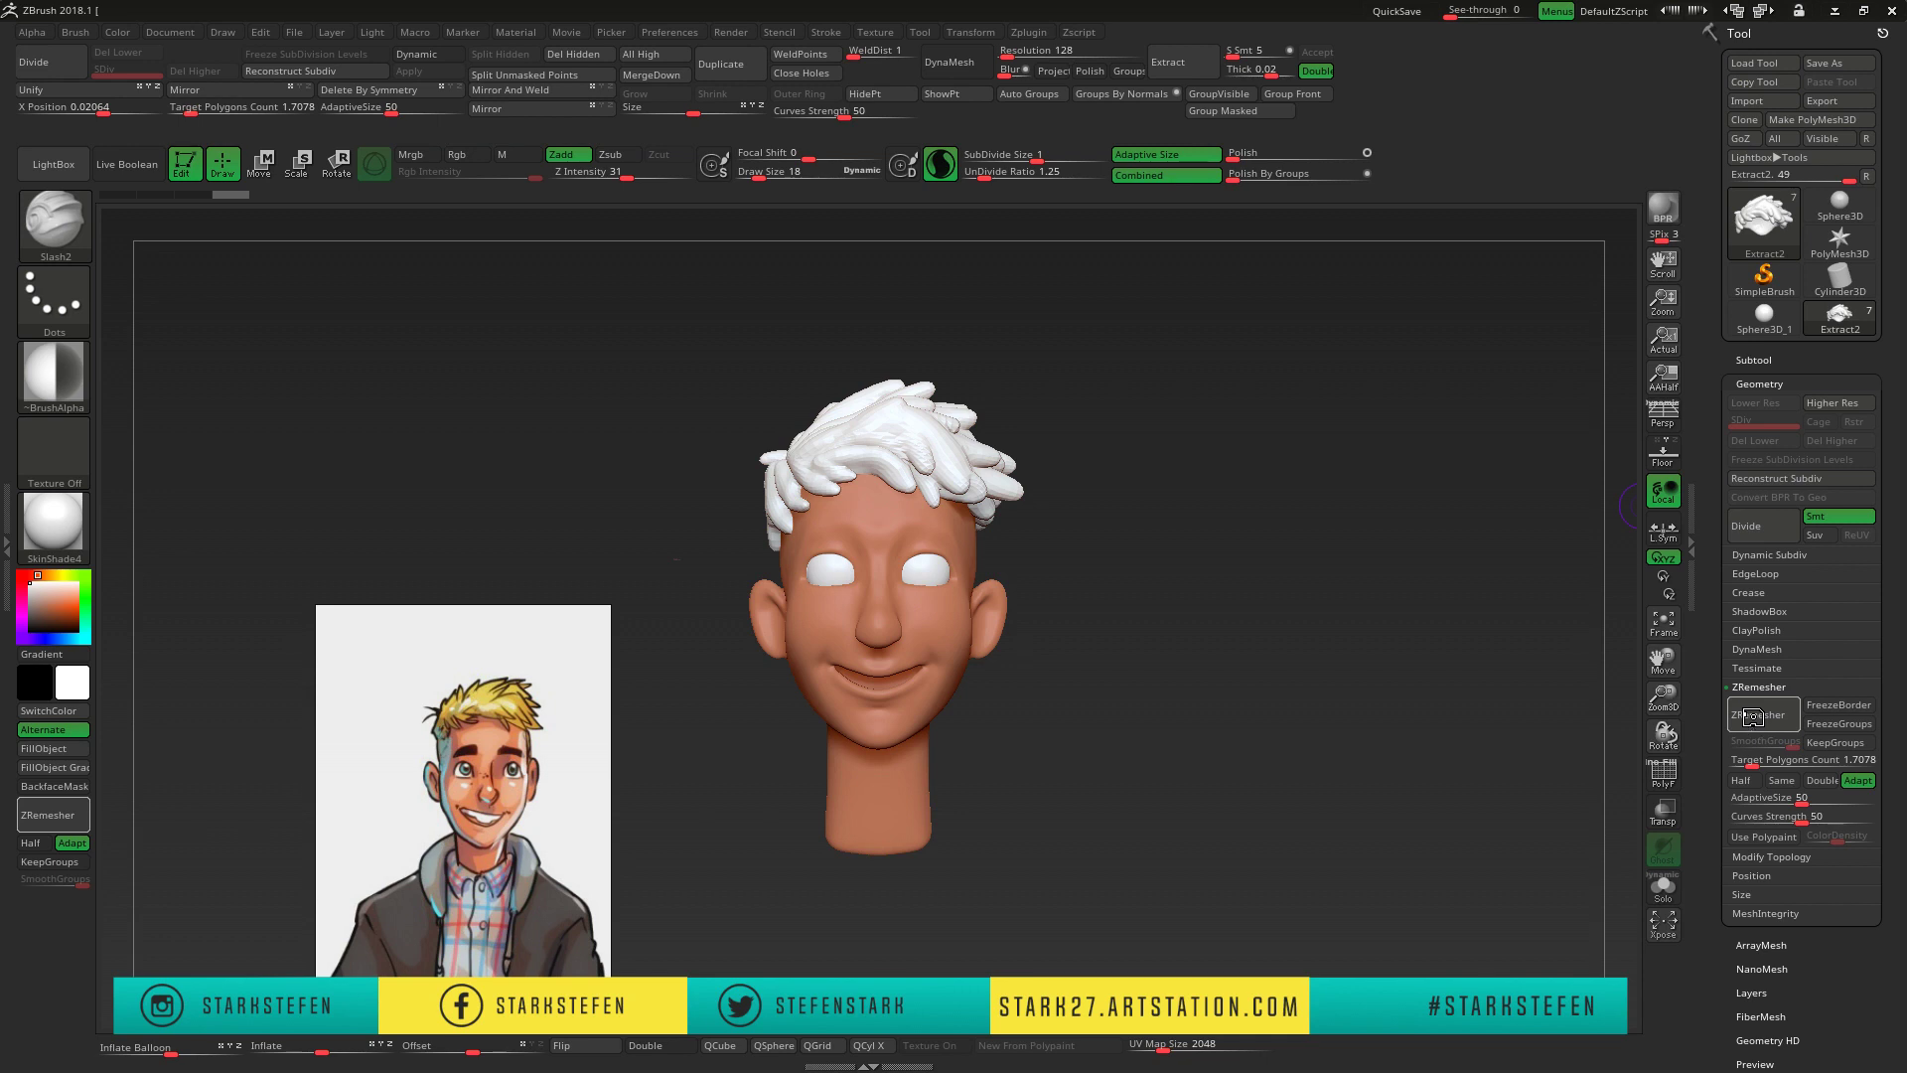
- ZRemesh the hair into clean even topology and pick the SnakeHook brush
left_click(1753, 717)
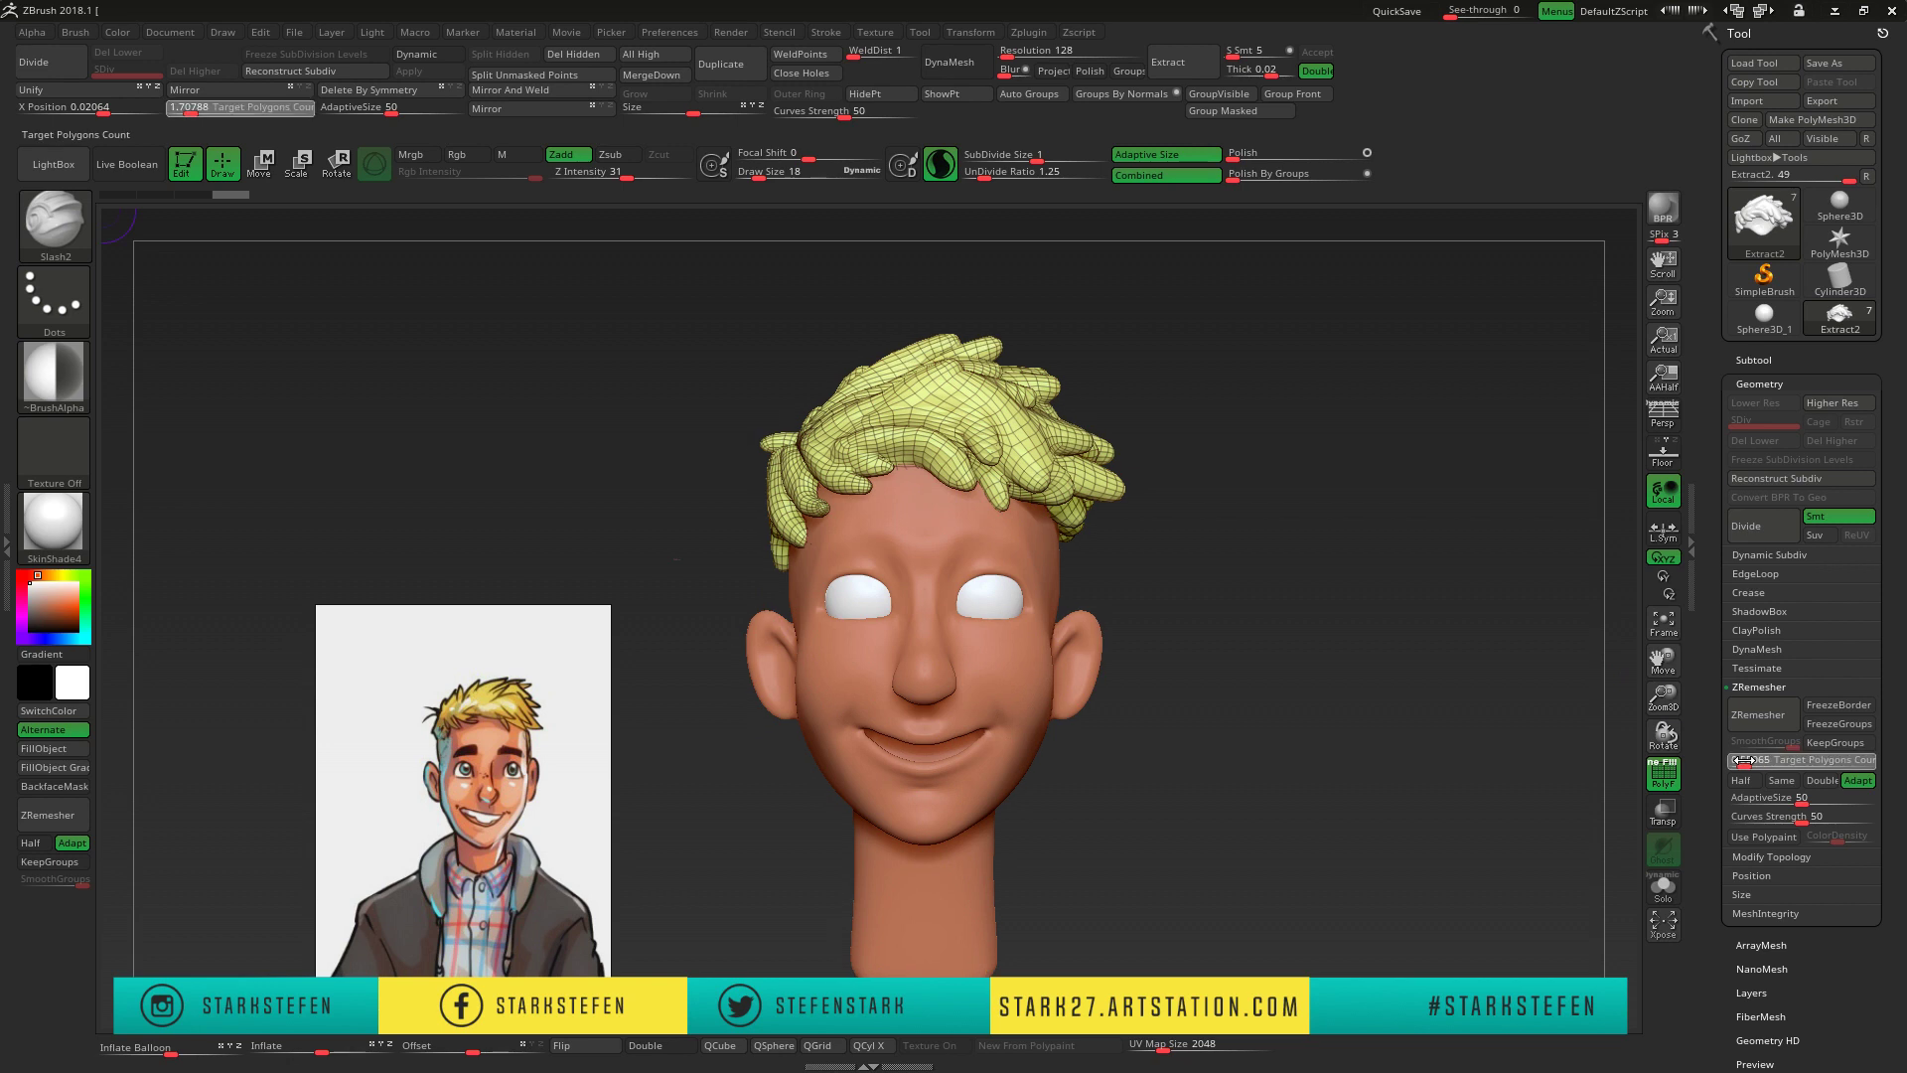
key("b")
key("s")
key("h")
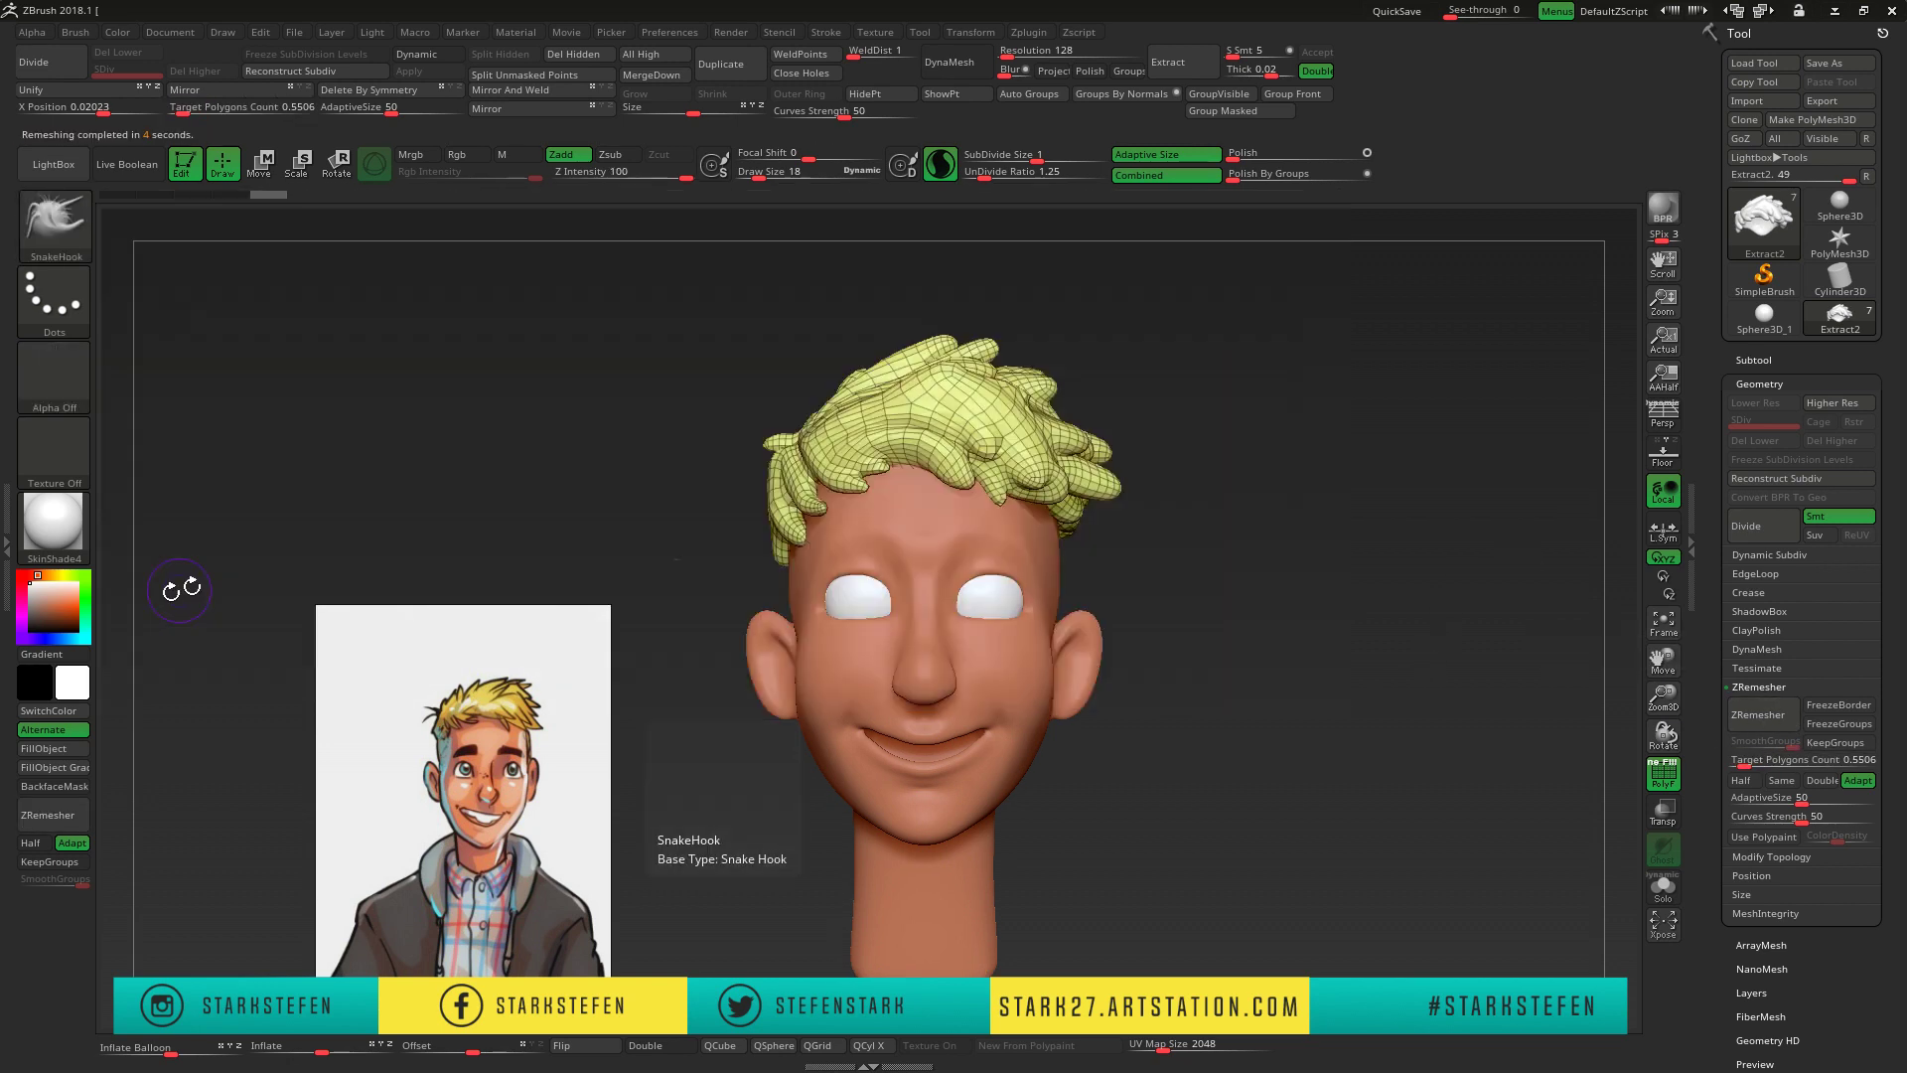
left_click_drag(954, 220, 1168, 478)
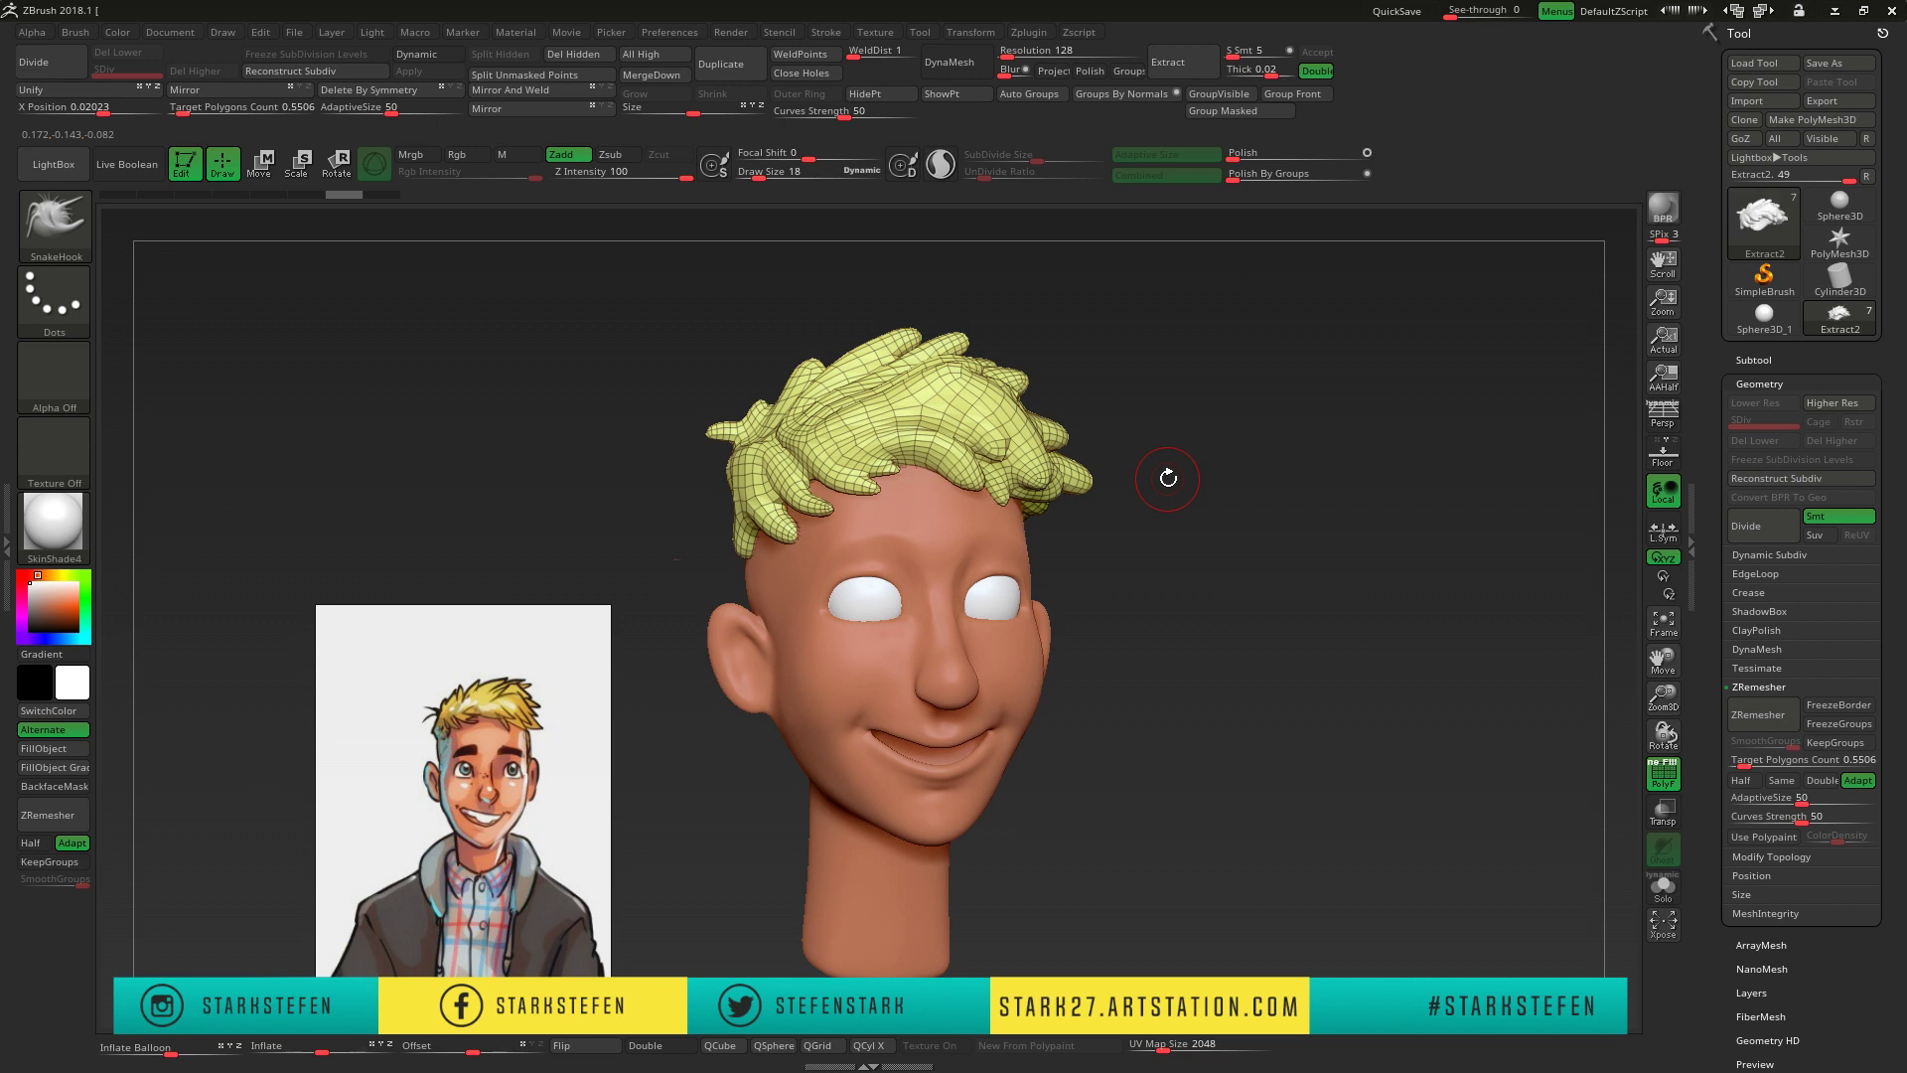
- Tweak the hair spikes with a resized SnakeHook, hide the polyframe, and pick orange
key("bracketright")
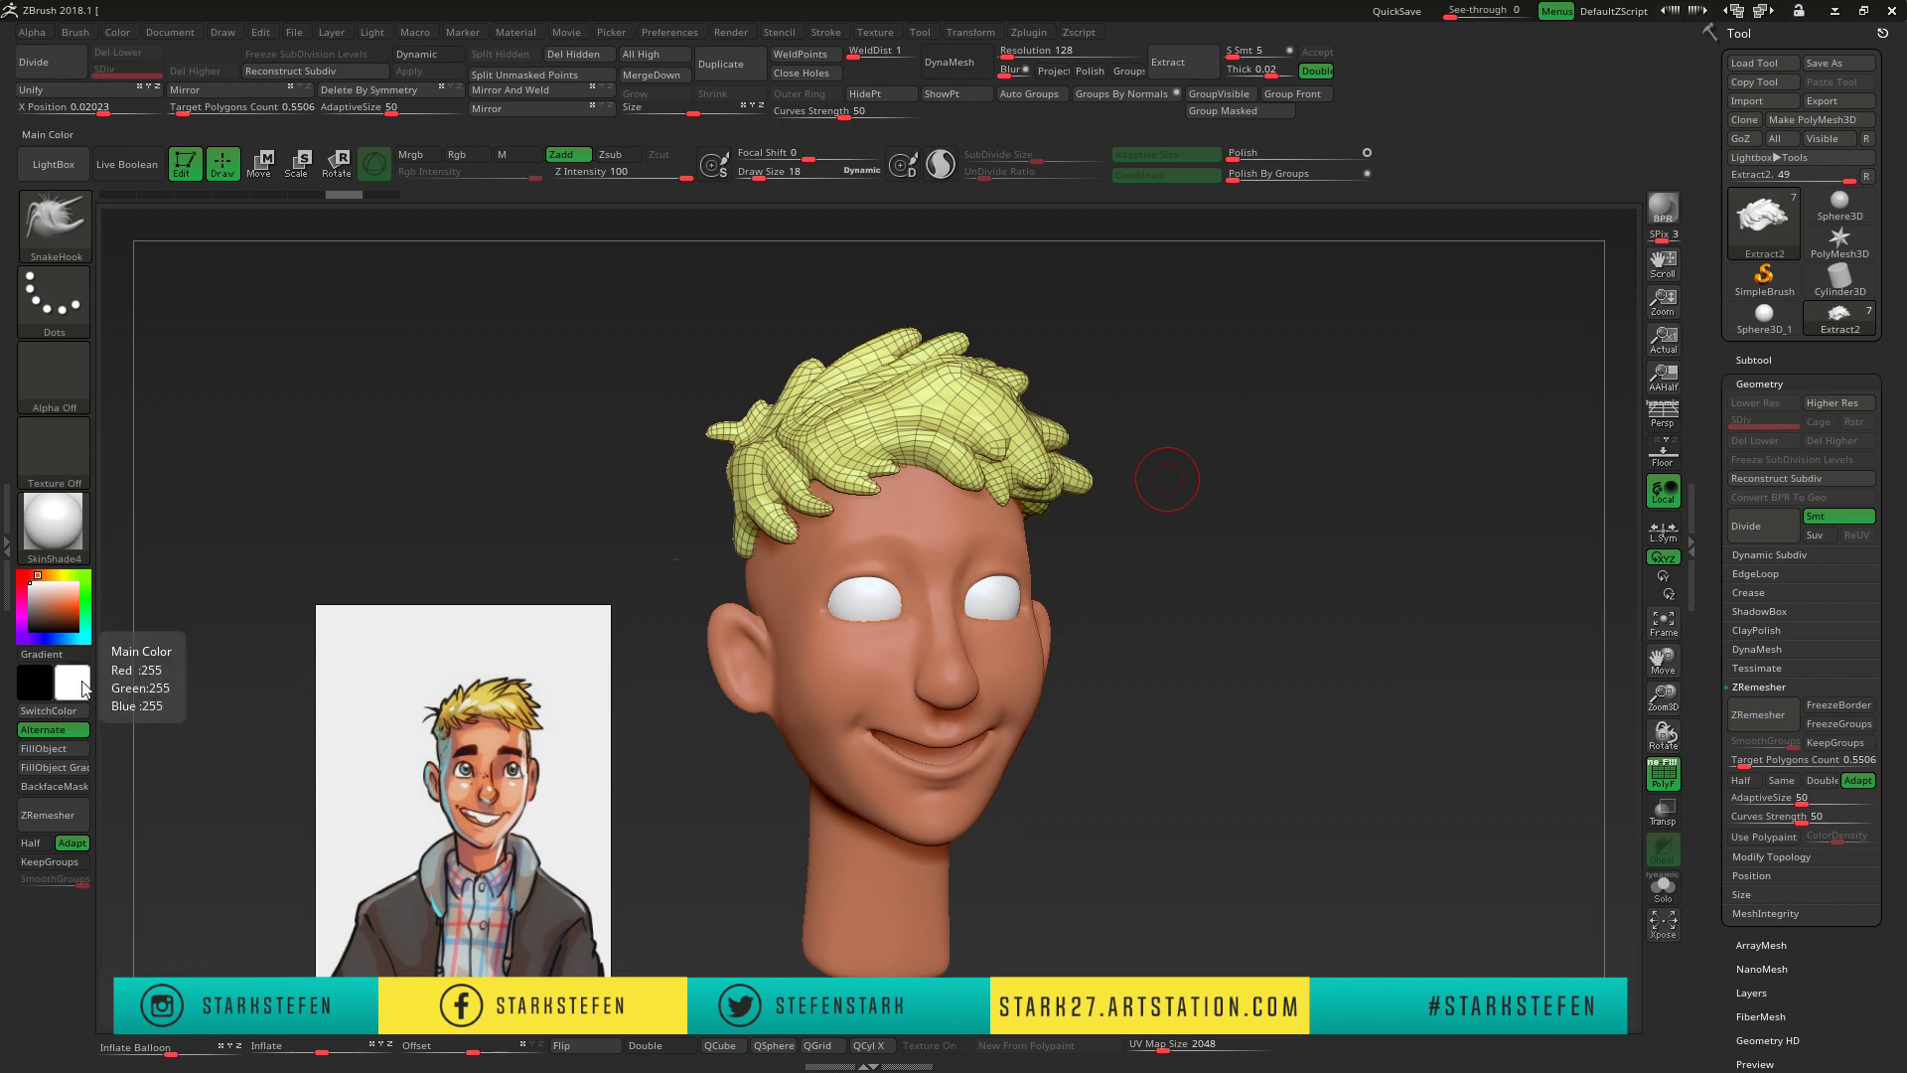
mouse_move(1434, 612)
left_mouse_down()
mouse_move(986, 493)
mouse_move(1123, 437)
left_mouse_up()
key("bracketright")
key("bracketleft")
key("bracketleft")
key("bracketleft")
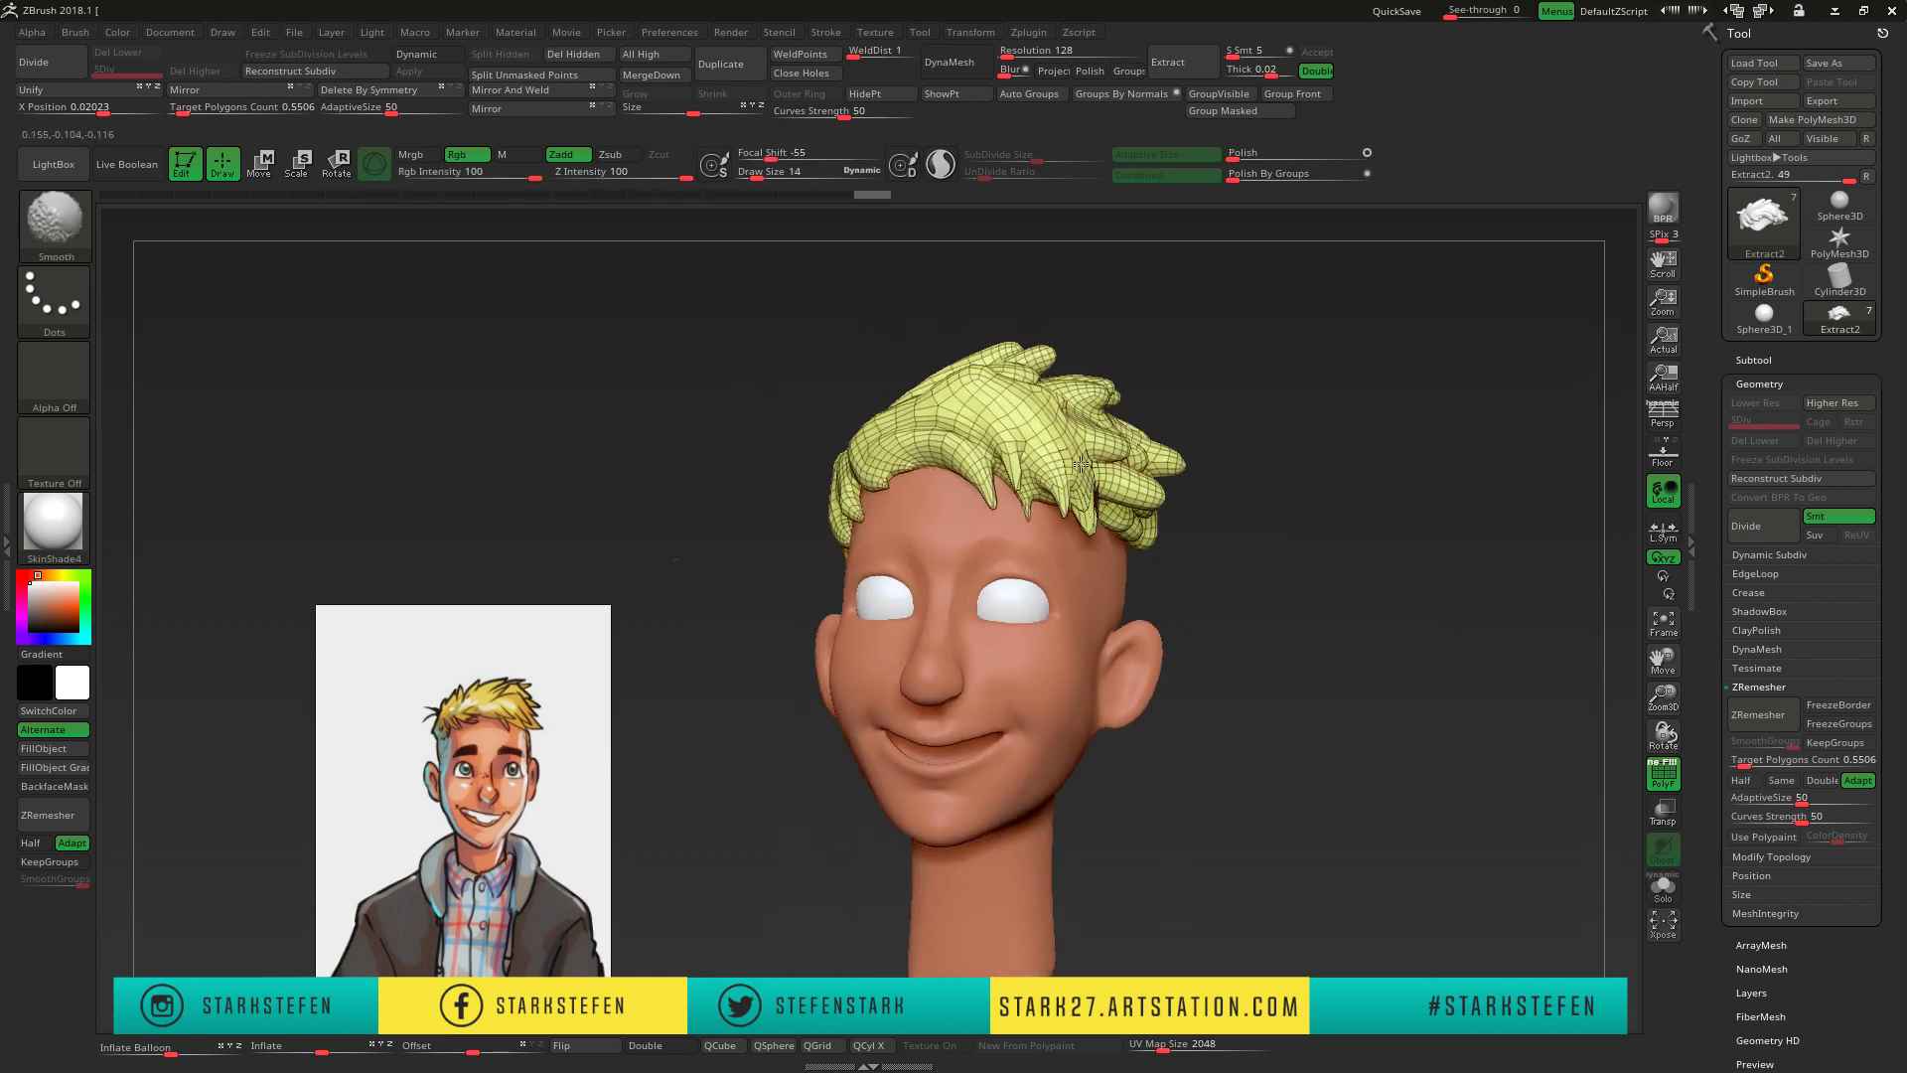
key("bracketright")
mouse_move(1122, 437)
left_mouse_down()
mouse_move(1210, 434)
mouse_move(1186, 453)
mouse_move(1224, 509)
mouse_move(1123, 359)
mouse_move(1148, 362)
mouse_move(1103, 410)
left_mouse_up()
mouse_move(1112, 536)
left_mouse_down()
mouse_move(1146, 468)
mouse_move(1102, 624)
mouse_move(1520, 624)
mouse_move(1480, 507)
left_mouse_up()
key("shift+f")
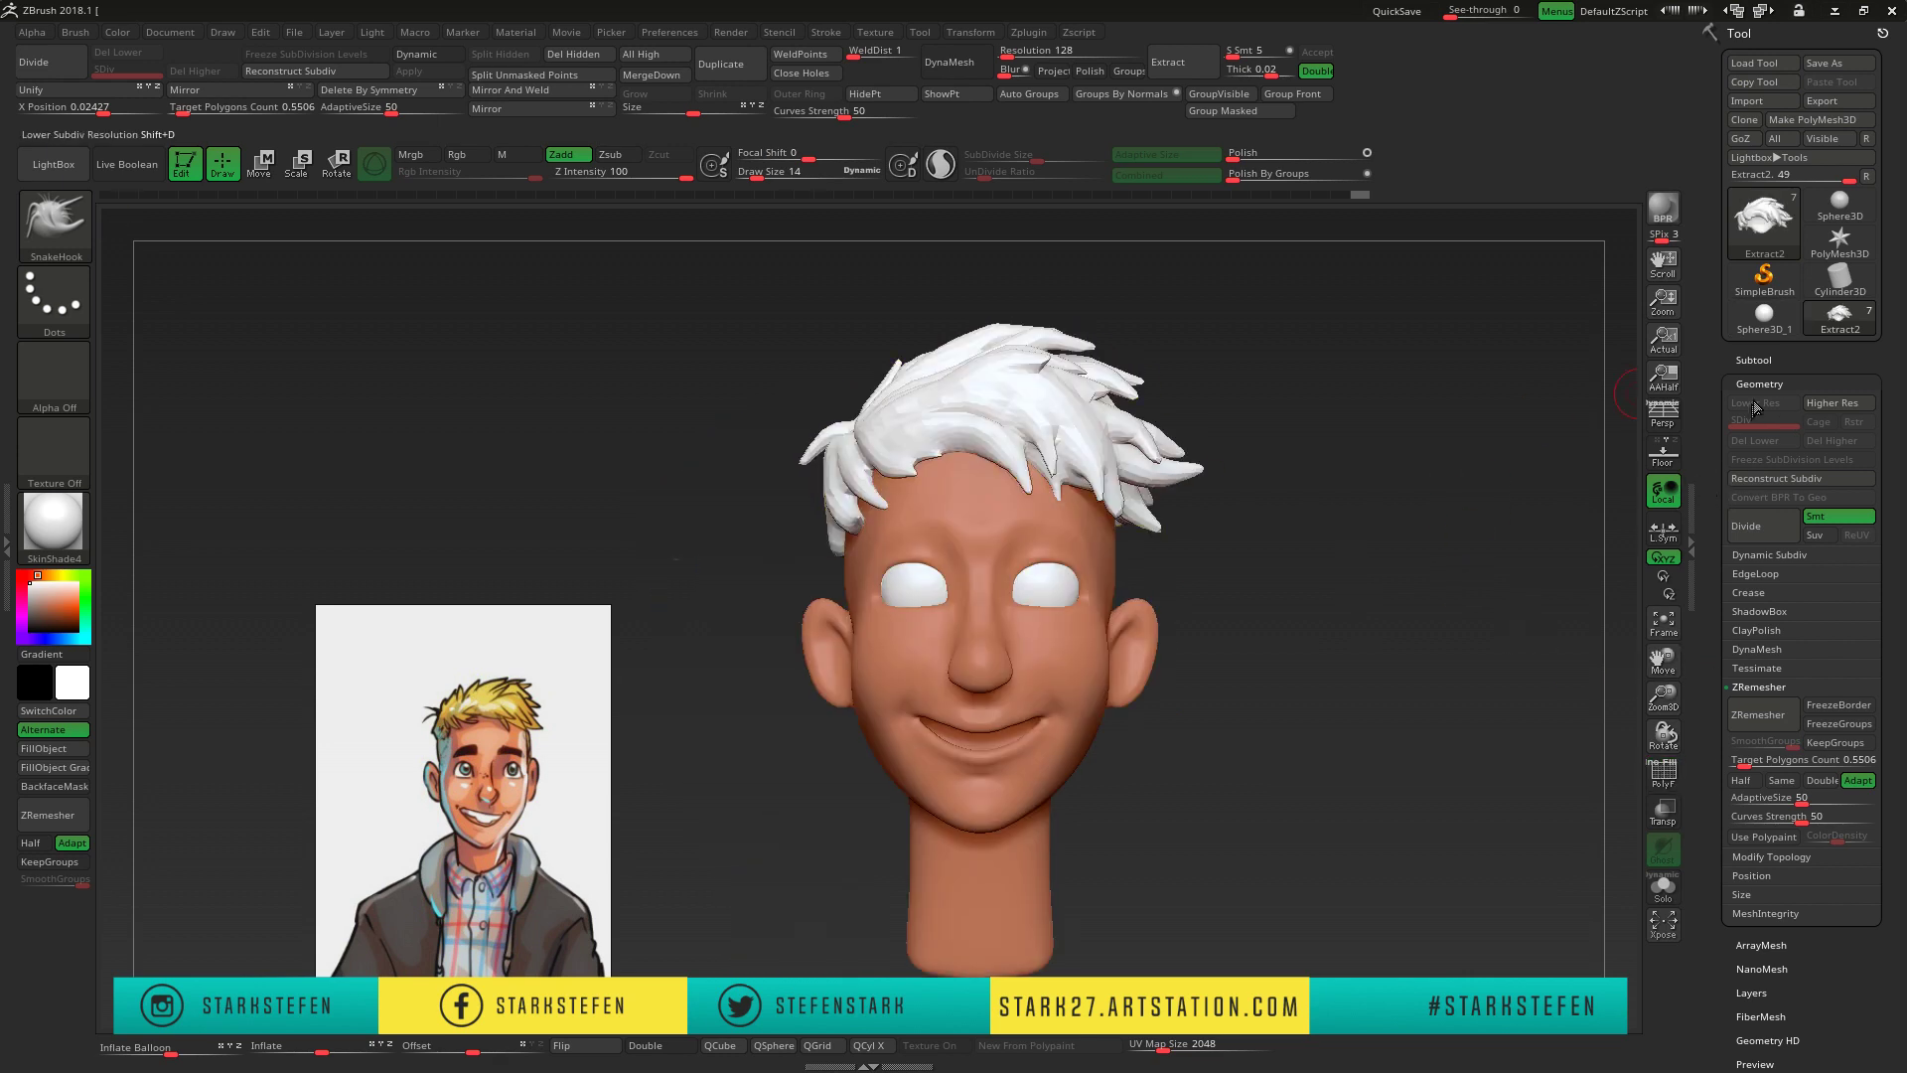
left_click(59, 601)
- Fill the hair with orange using Rgb and FillObject, then reselect the hair piece
left_click(456, 154)
left_click(562, 154)
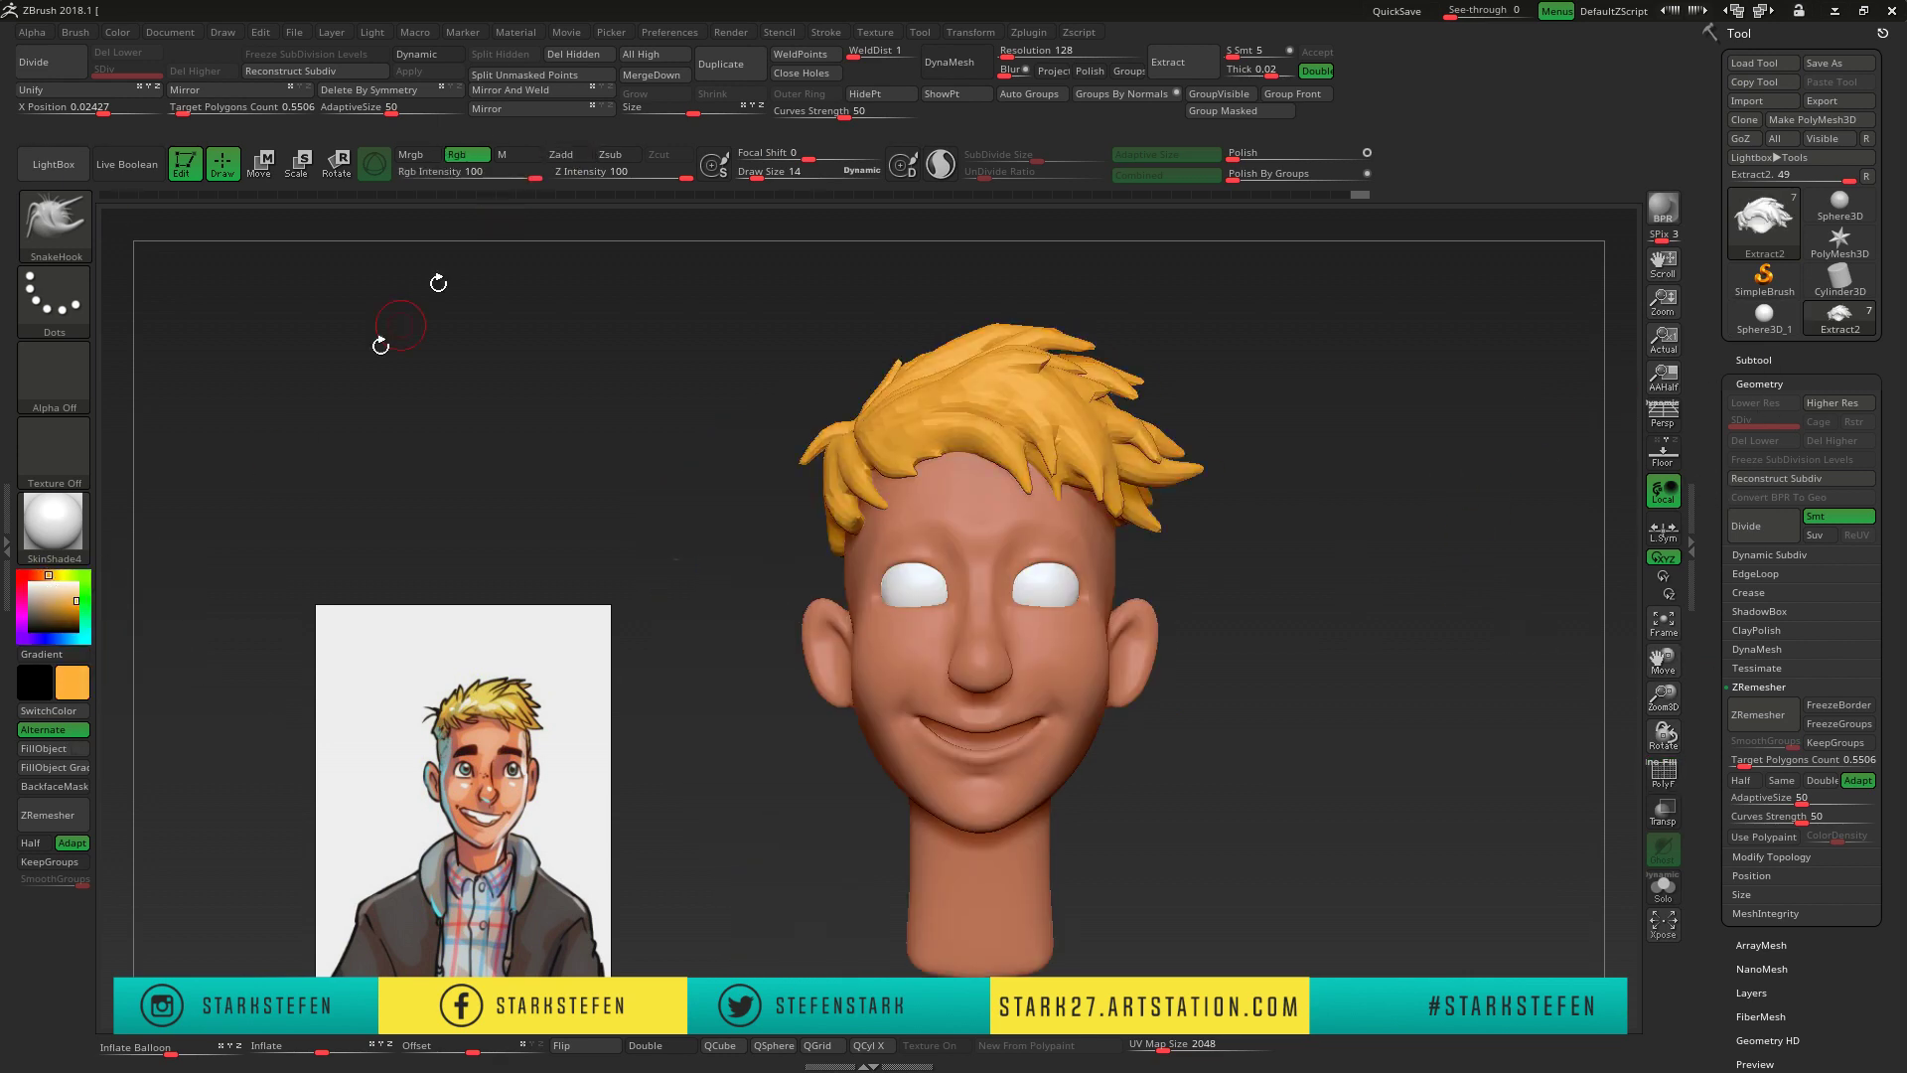
left_click(44, 749)
left_click(993, 775, "alt")
left_click_drag(755, 557, 1200, 472)
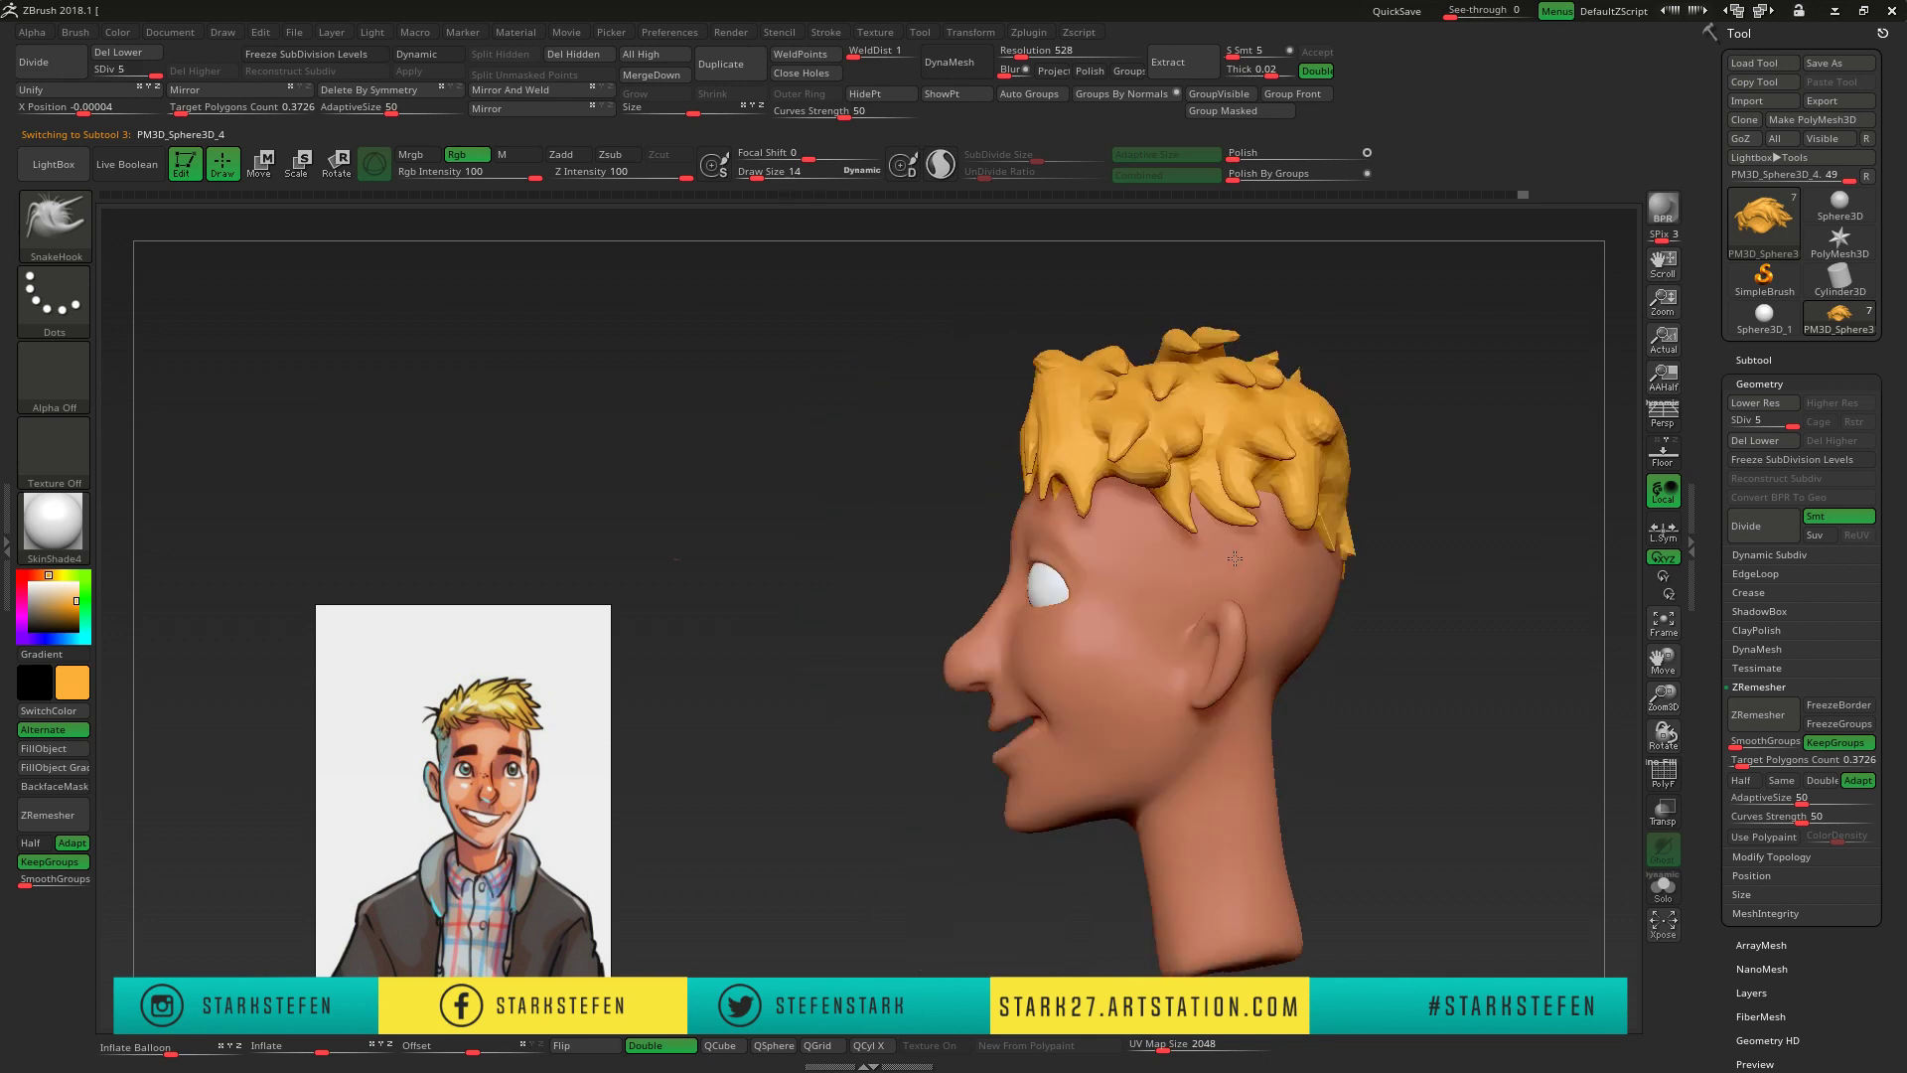
left_click(1200, 472, "alt")
- Sculpt the hair with ClayBuildup in Zadd mode, then make PM3D_Sphere3D_4 active
right_click_drag(1200, 472, 1224, 470)
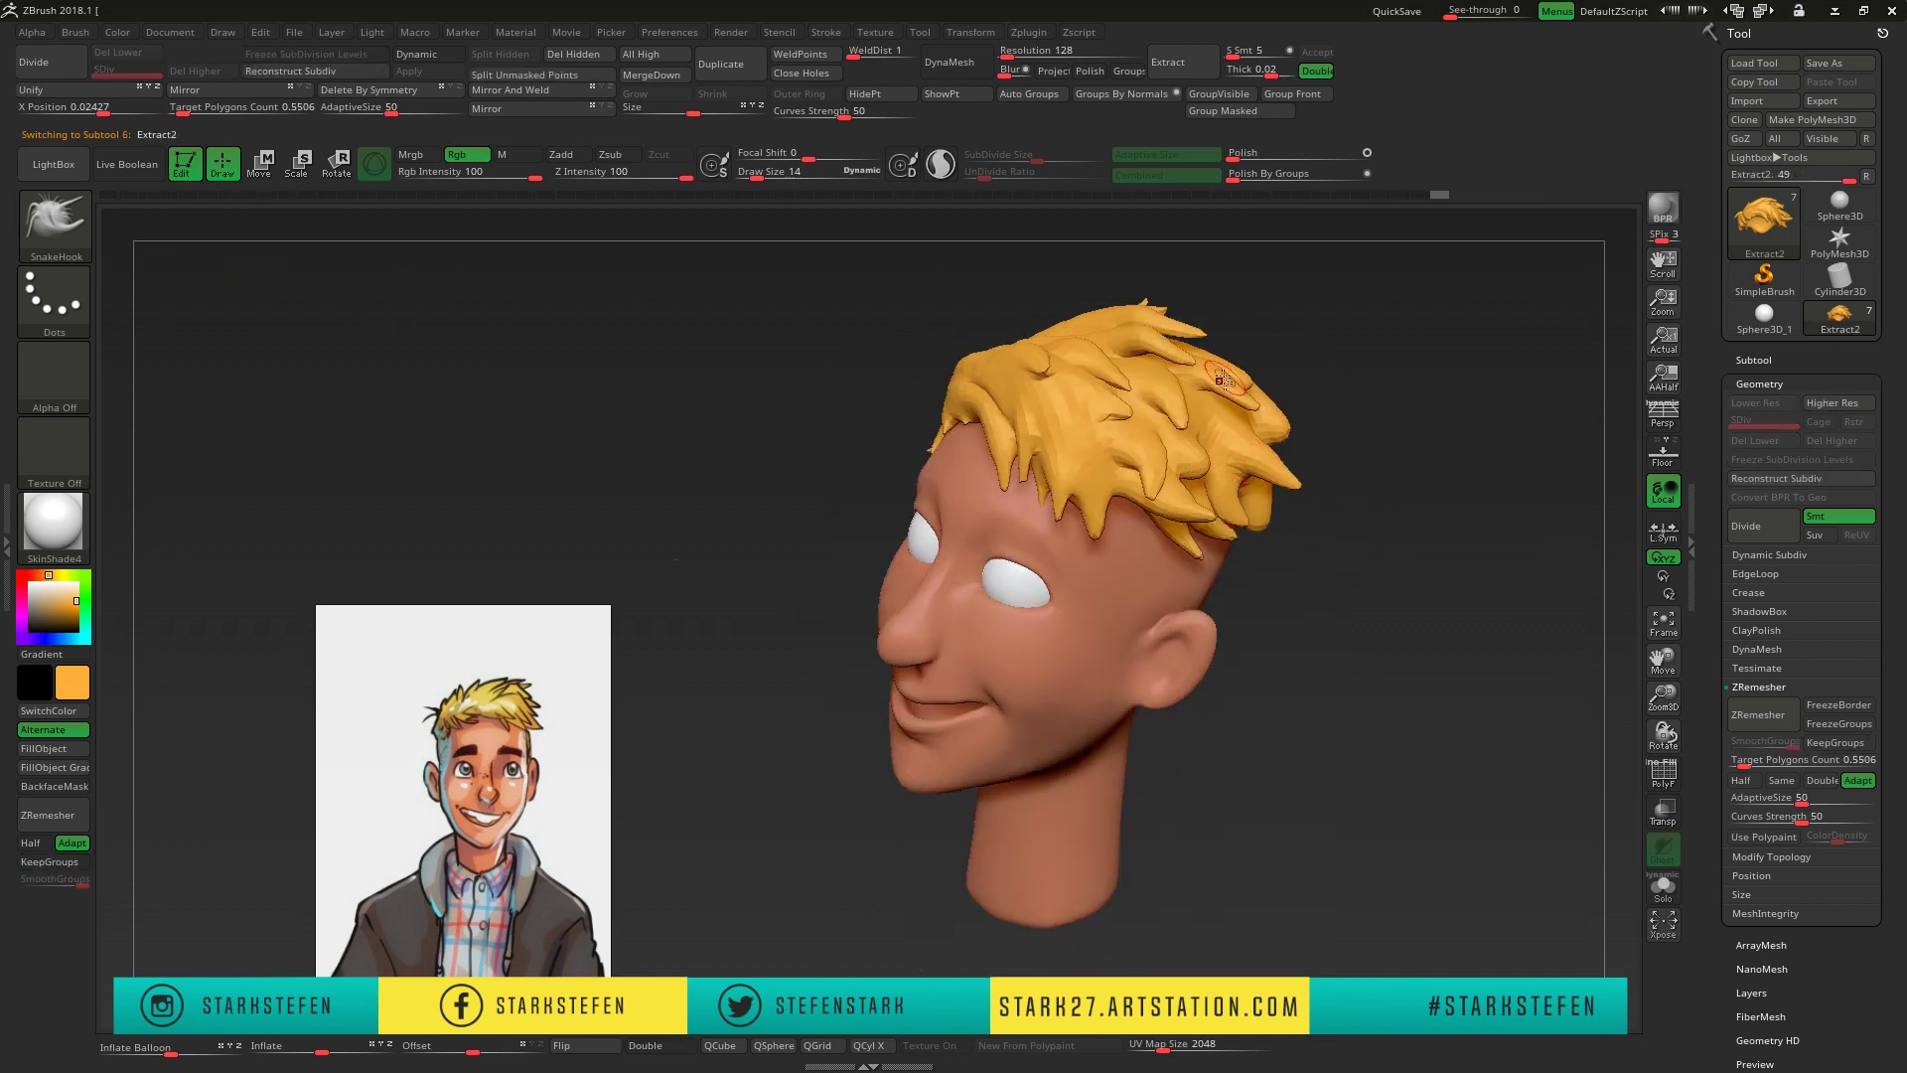
left_click(562, 154)
mouse_move(842, 280)
left_mouse_down("shift")
mouse_move(1430, 404)
mouse_move(803, 383)
left_mouse_up("shift")
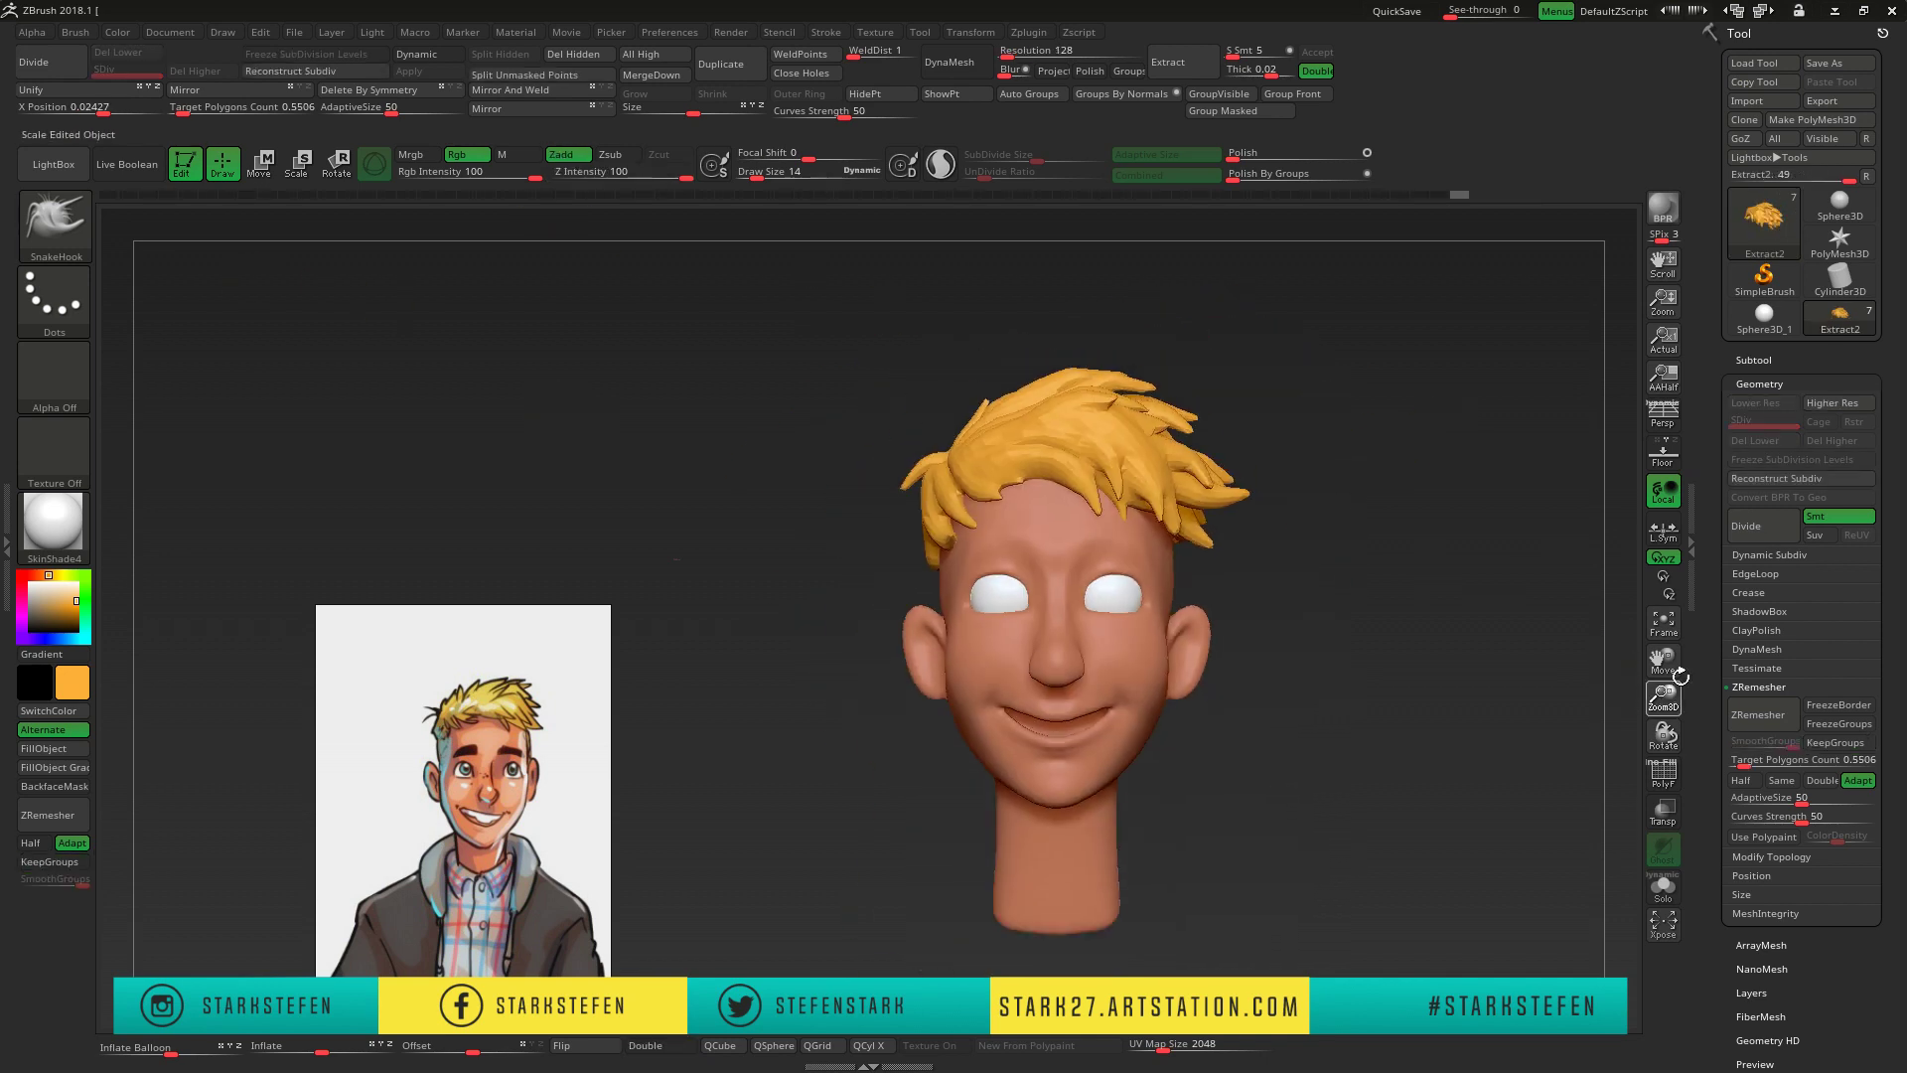
mouse_move(1292, 397)
left_mouse_down()
mouse_move(1411, 407)
mouse_move(1391, 418)
left_mouse_up()
key("b")
key("c")
key("b")
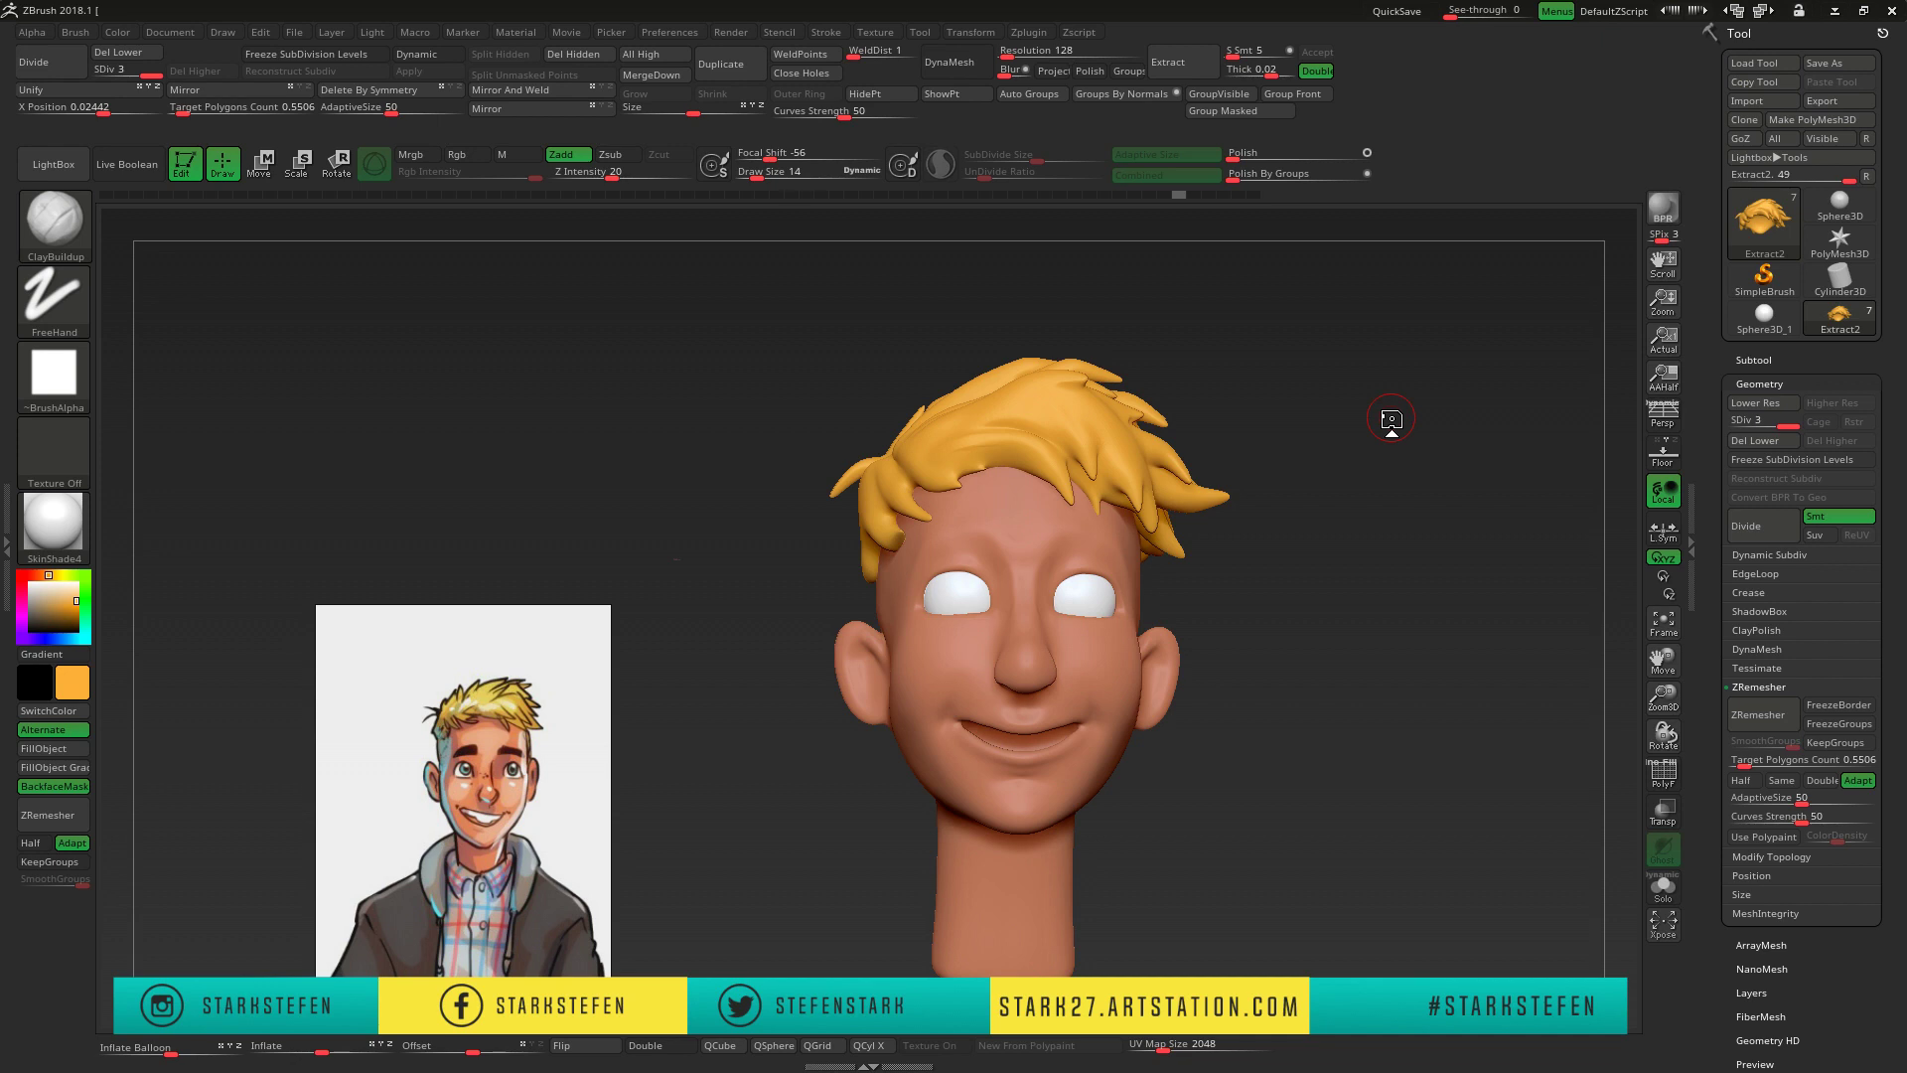
left_click(1003, 517, "alt")
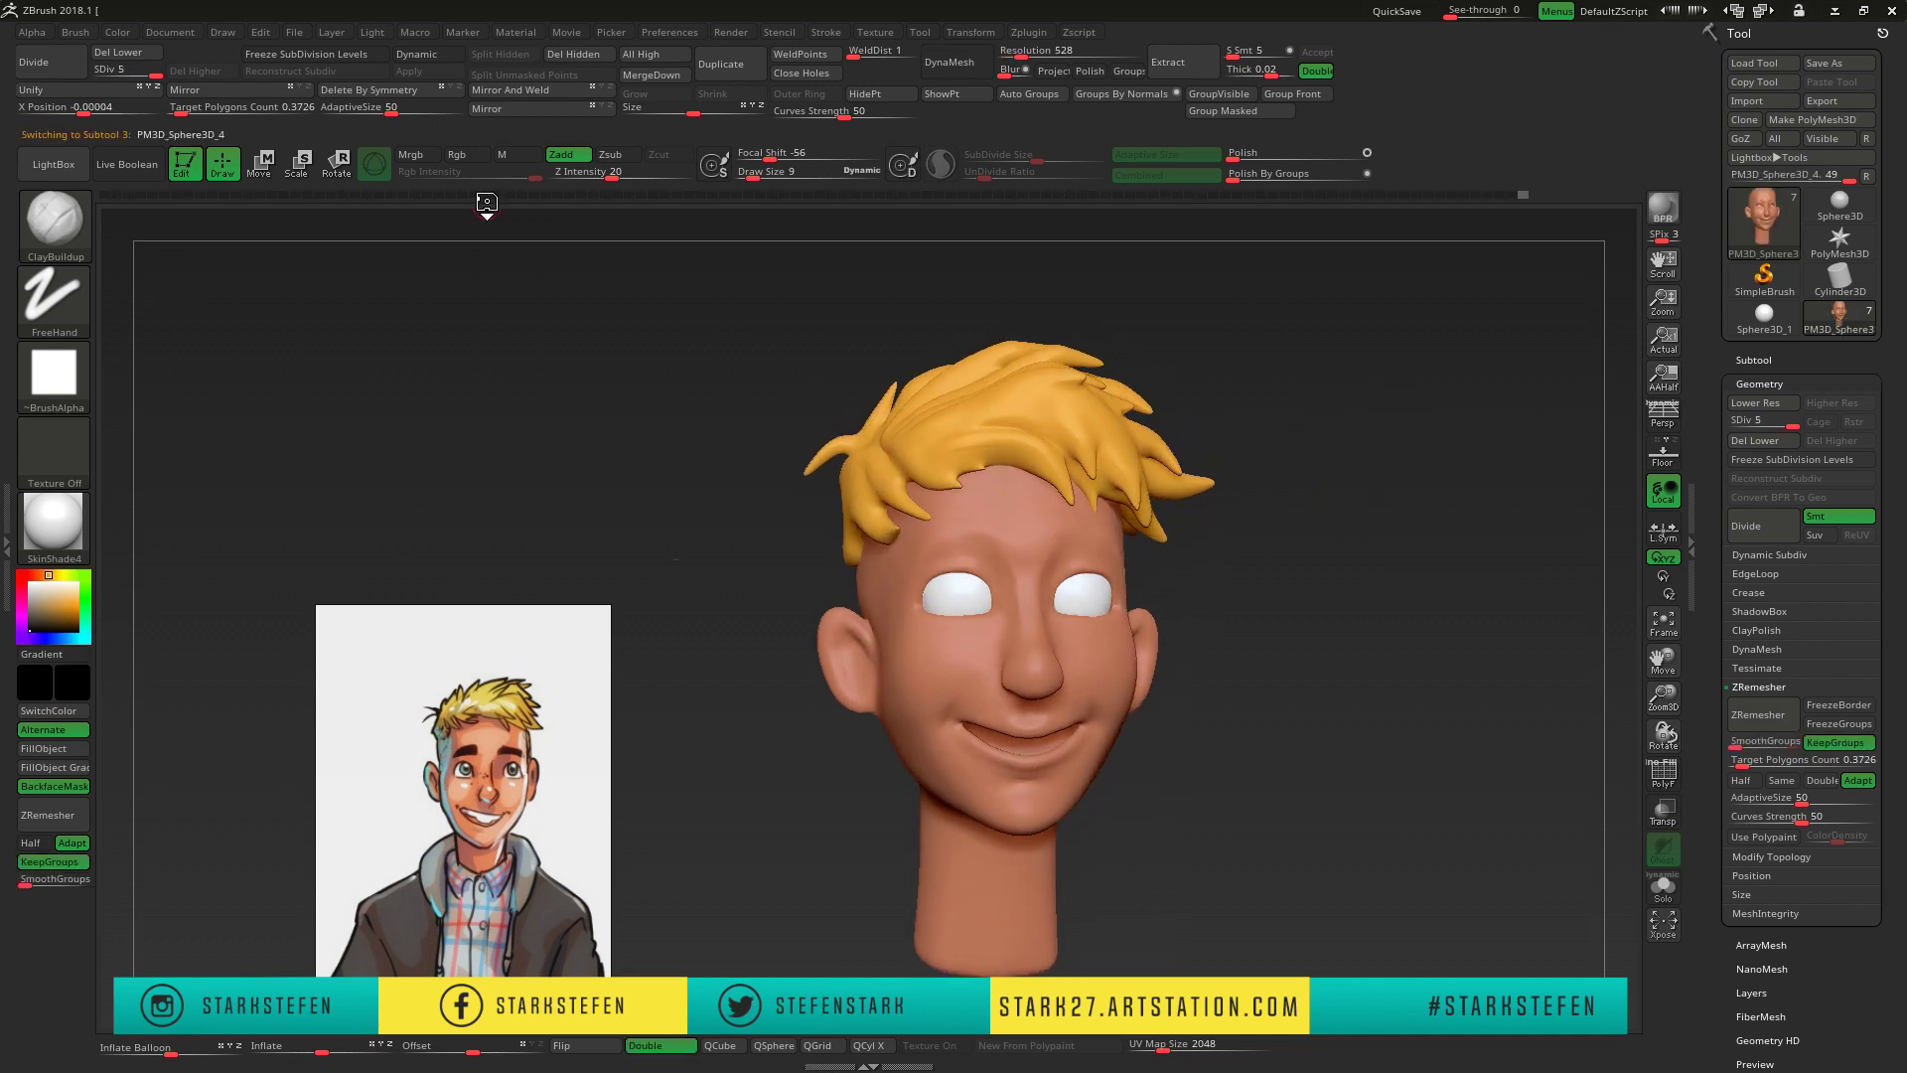
- Choose the Standard brush and a dark reddish-brown colour, checking the head from the side
key("b")
key("s")
key("t")
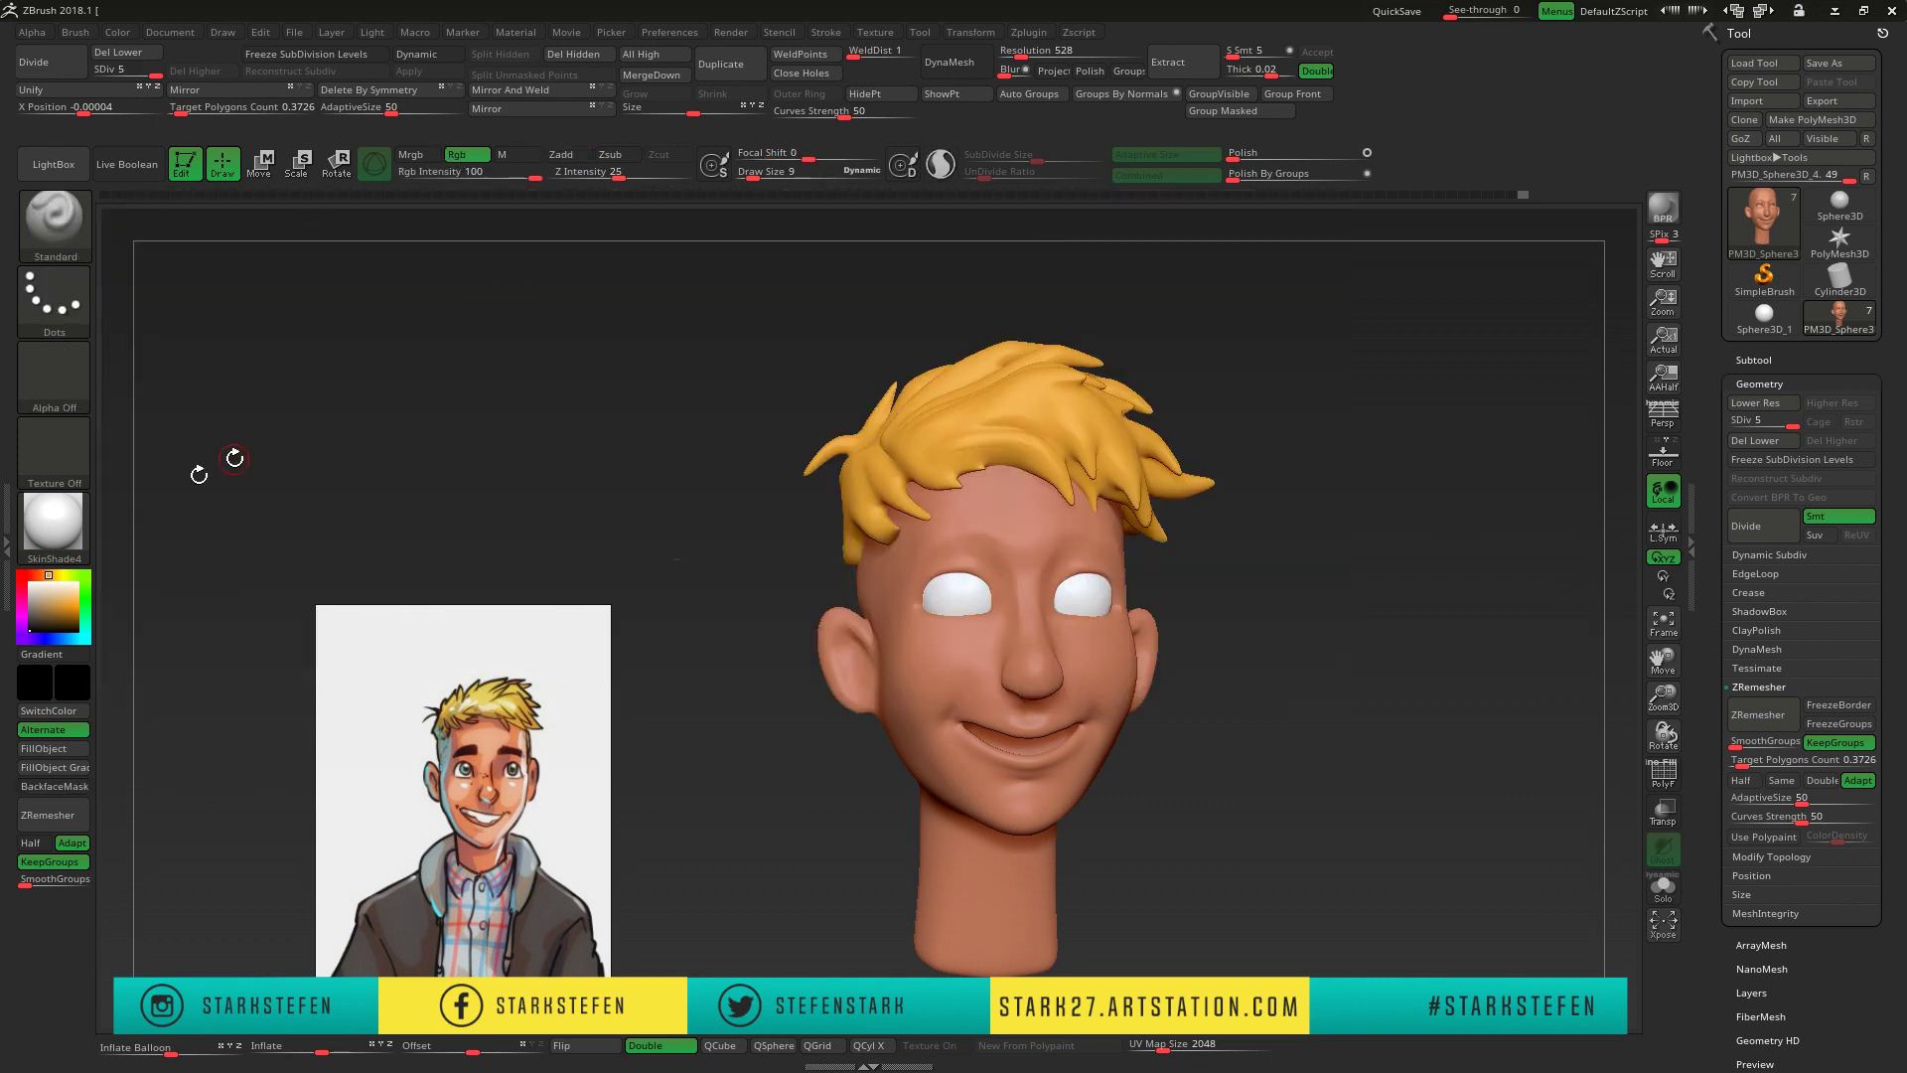
left_click(39, 576)
left_click(48, 623)
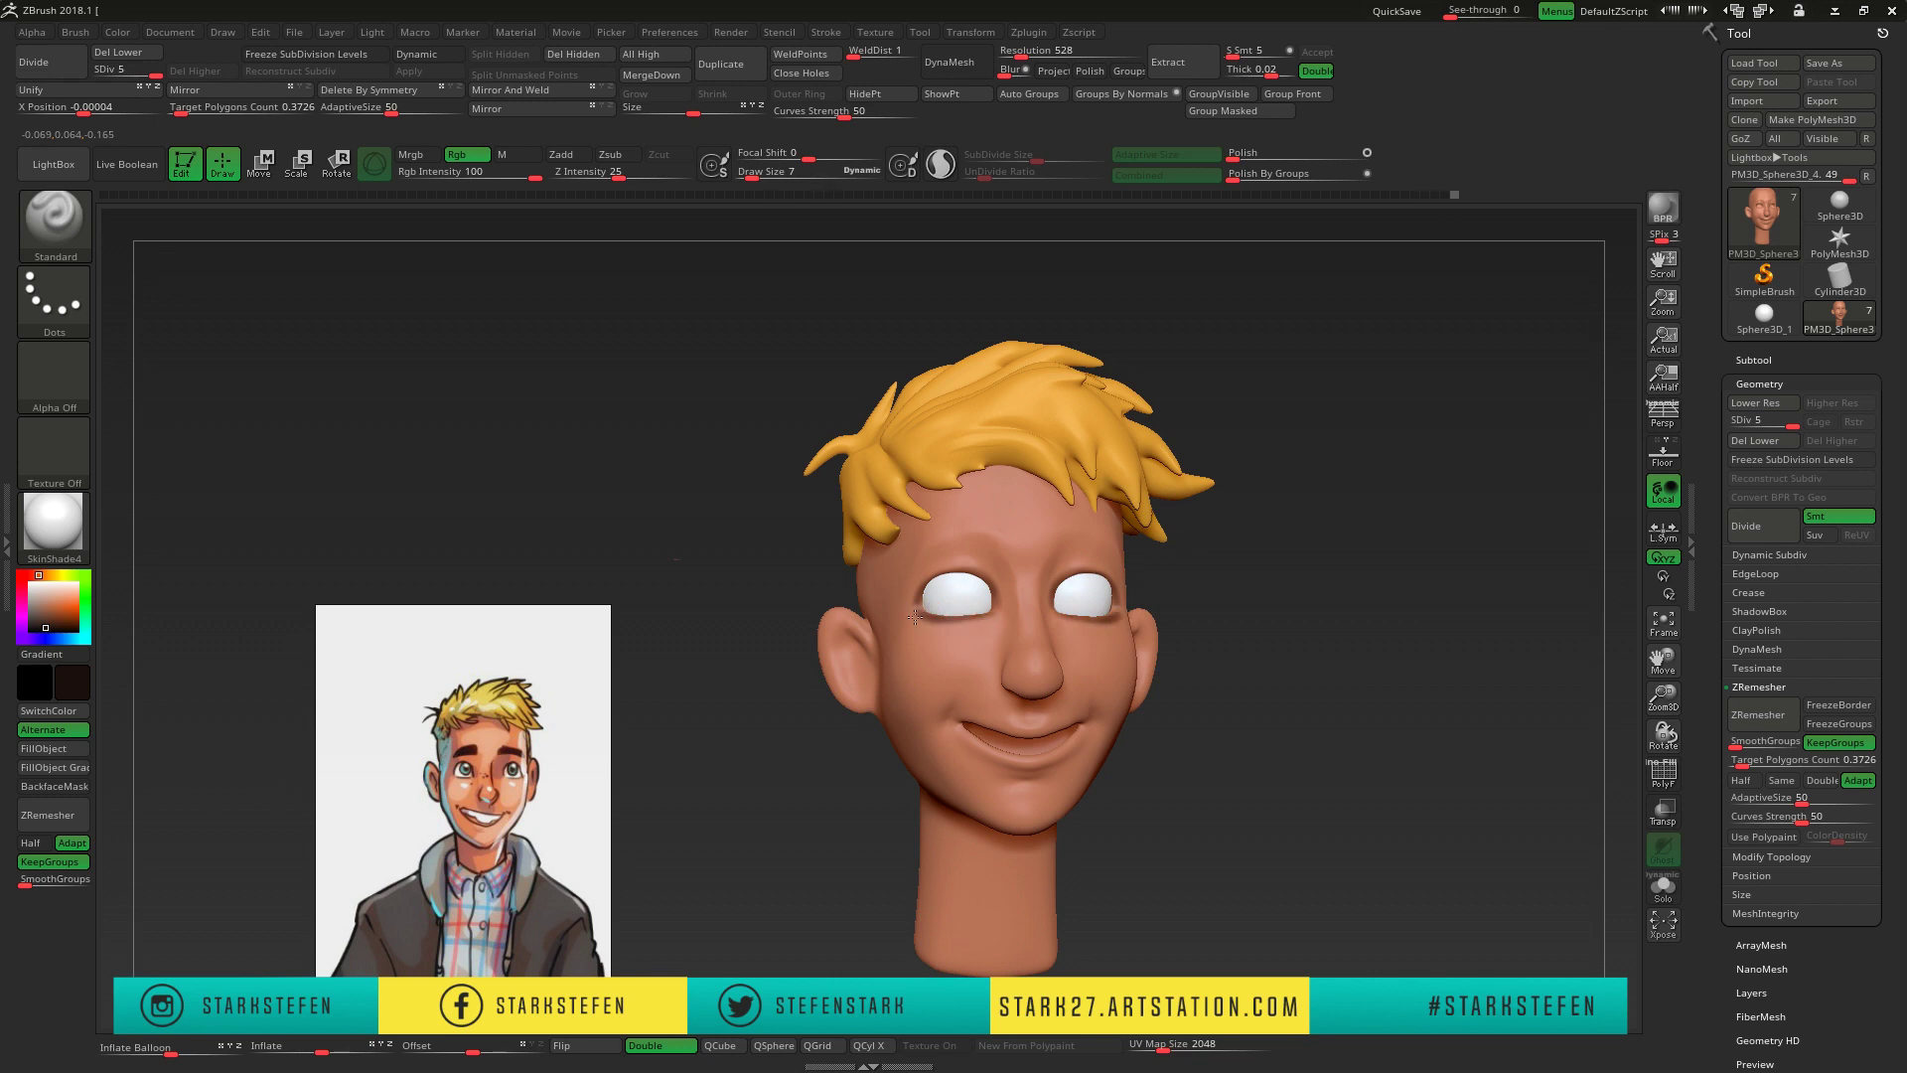
right_click_drag(958, 519, 1382, 520)
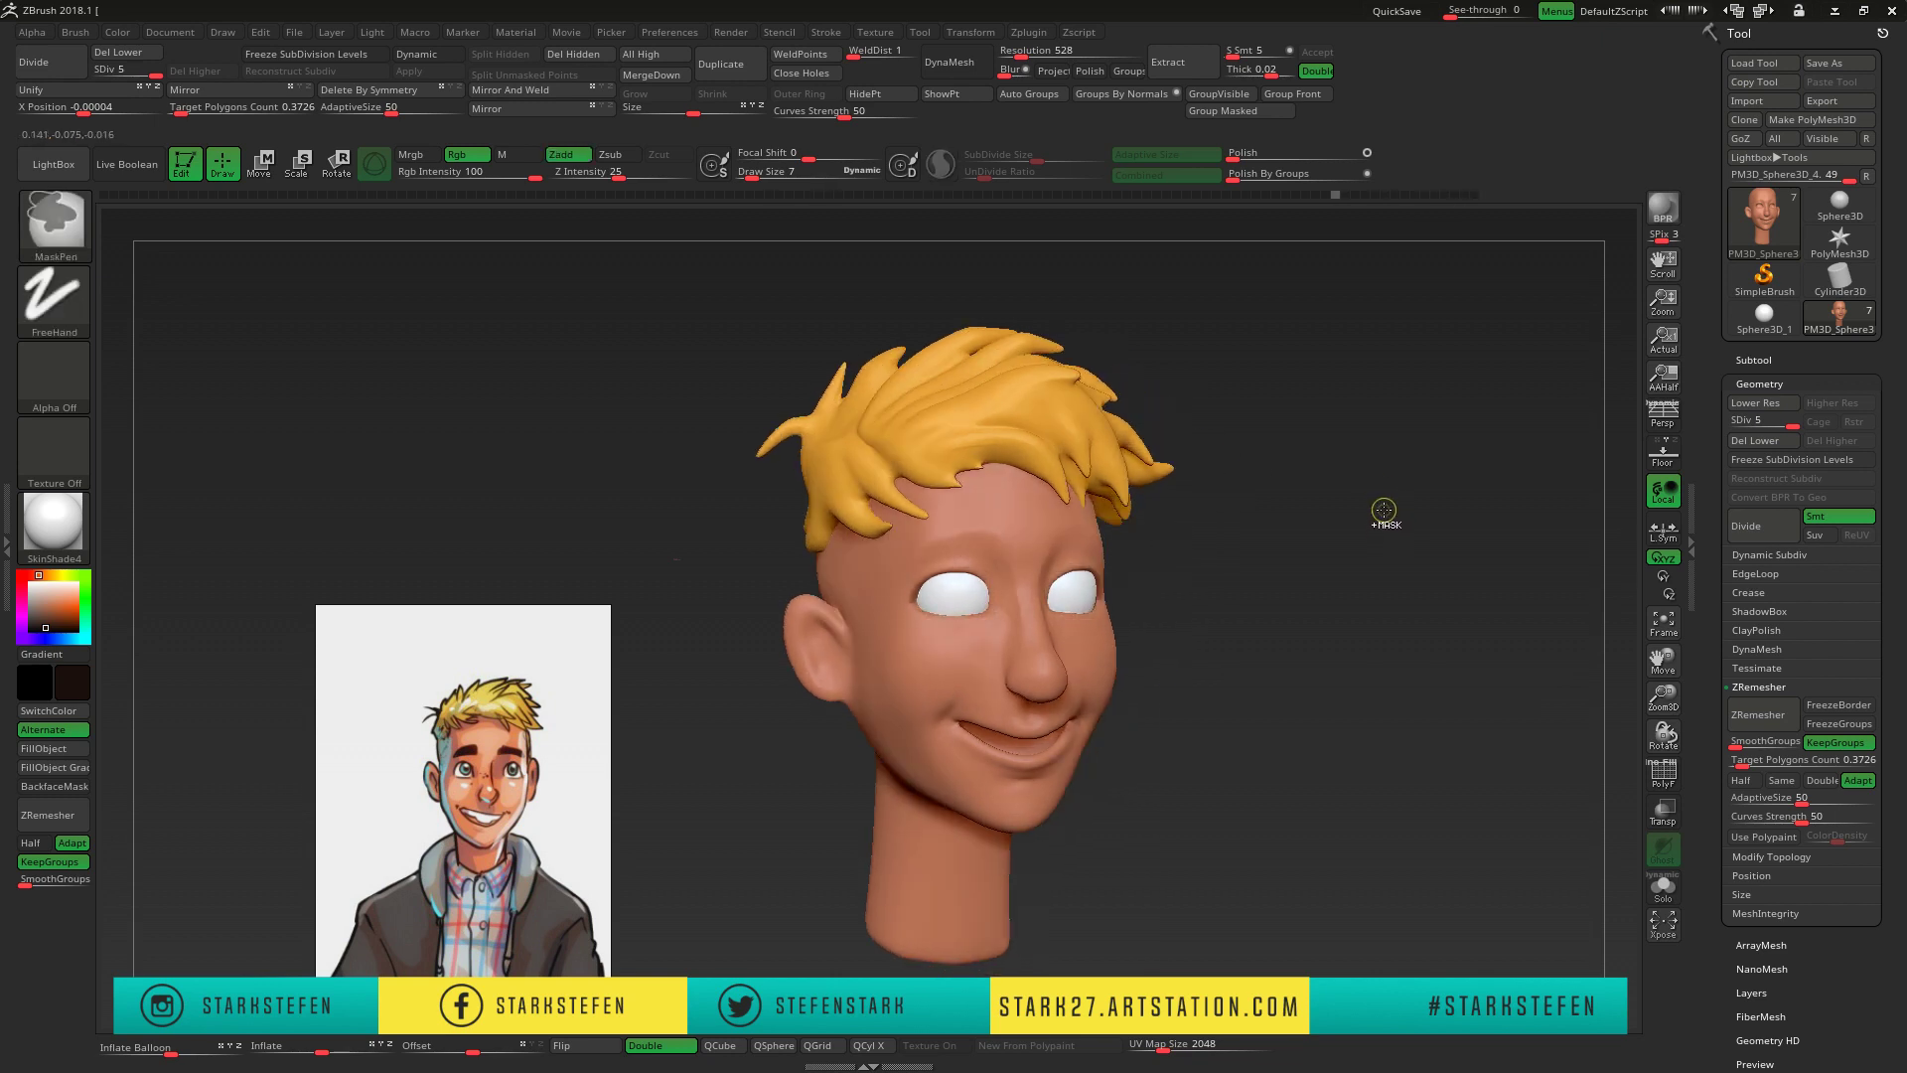
left_click_drag(1384, 509, 1336, 519, "shift")
- Subdivide the head once more and mask eyebrow shapes over both brow ridges
key("ctrl+d")
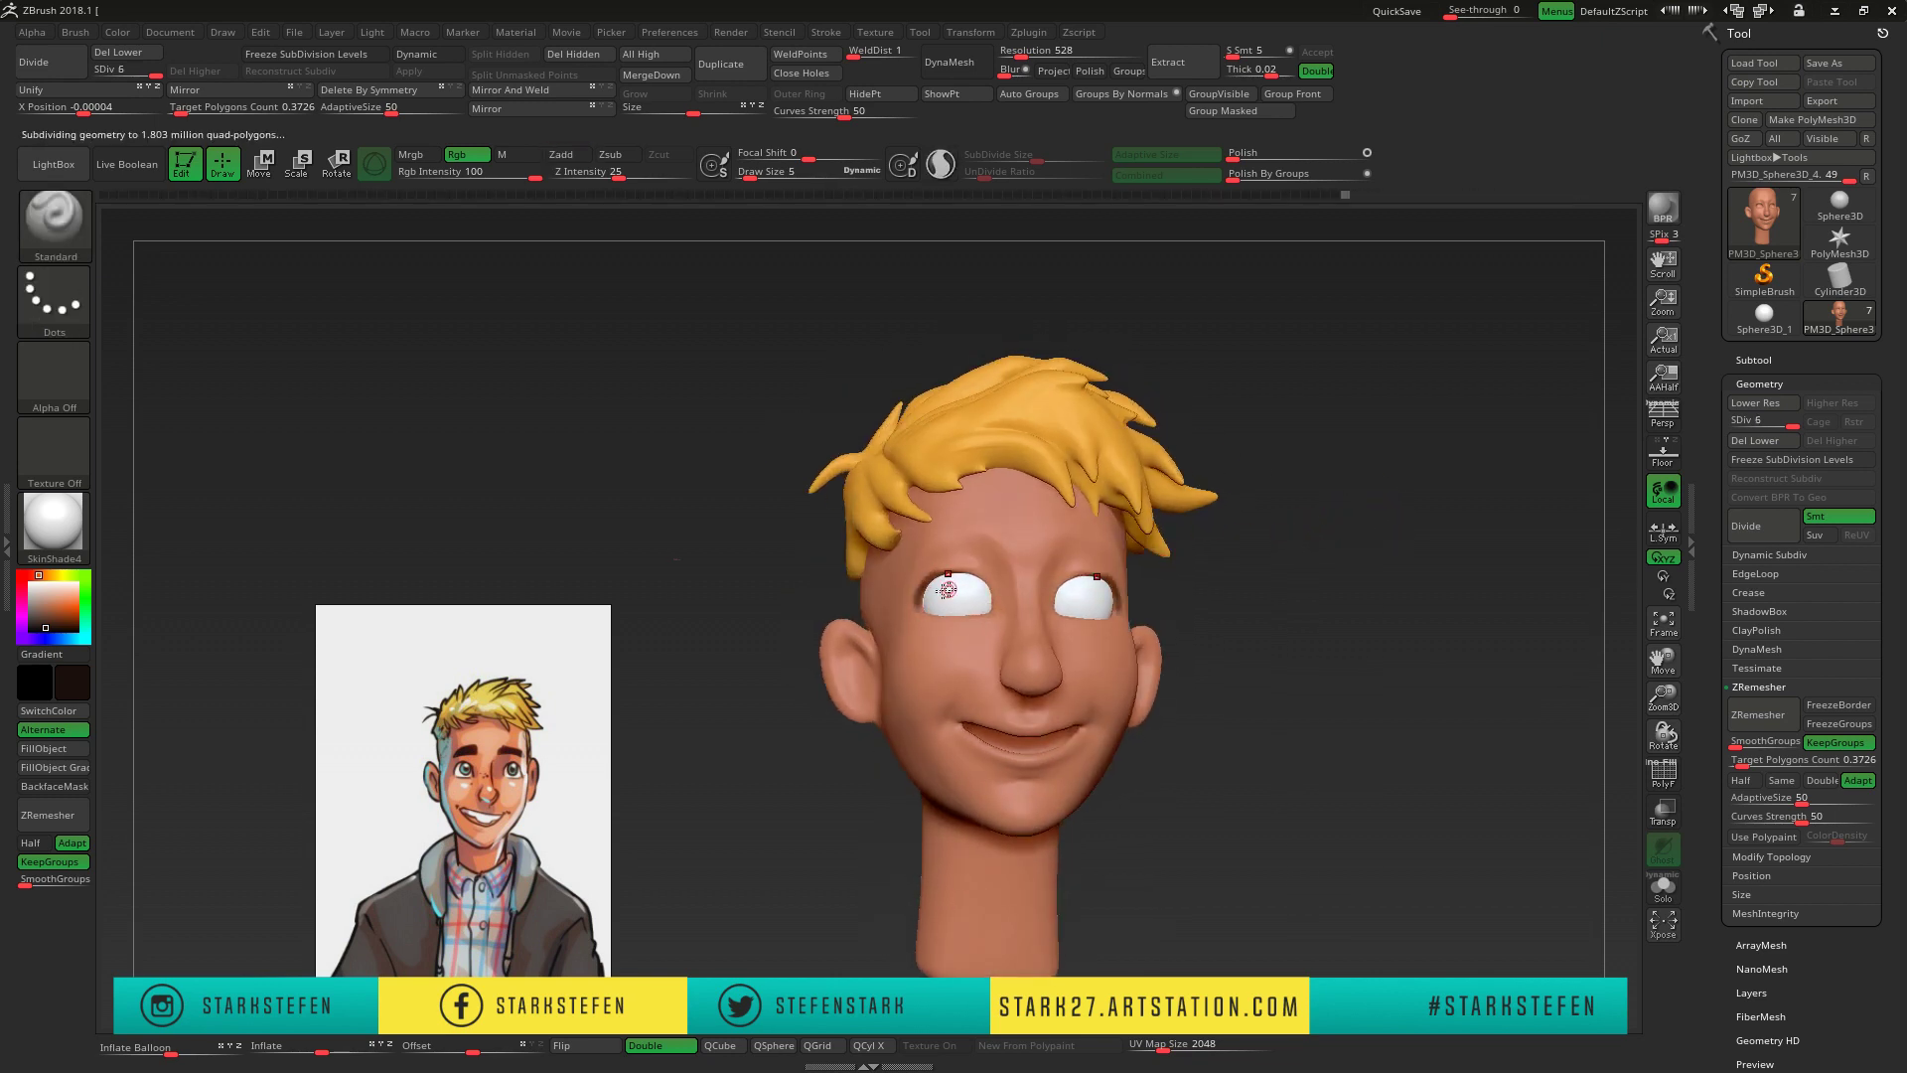
mouse_move(986, 588)
right_mouse_down()
mouse_move(912, 611)
mouse_move(924, 596)
right_mouse_up()
left_click_drag(1663, 695, 1609, 657)
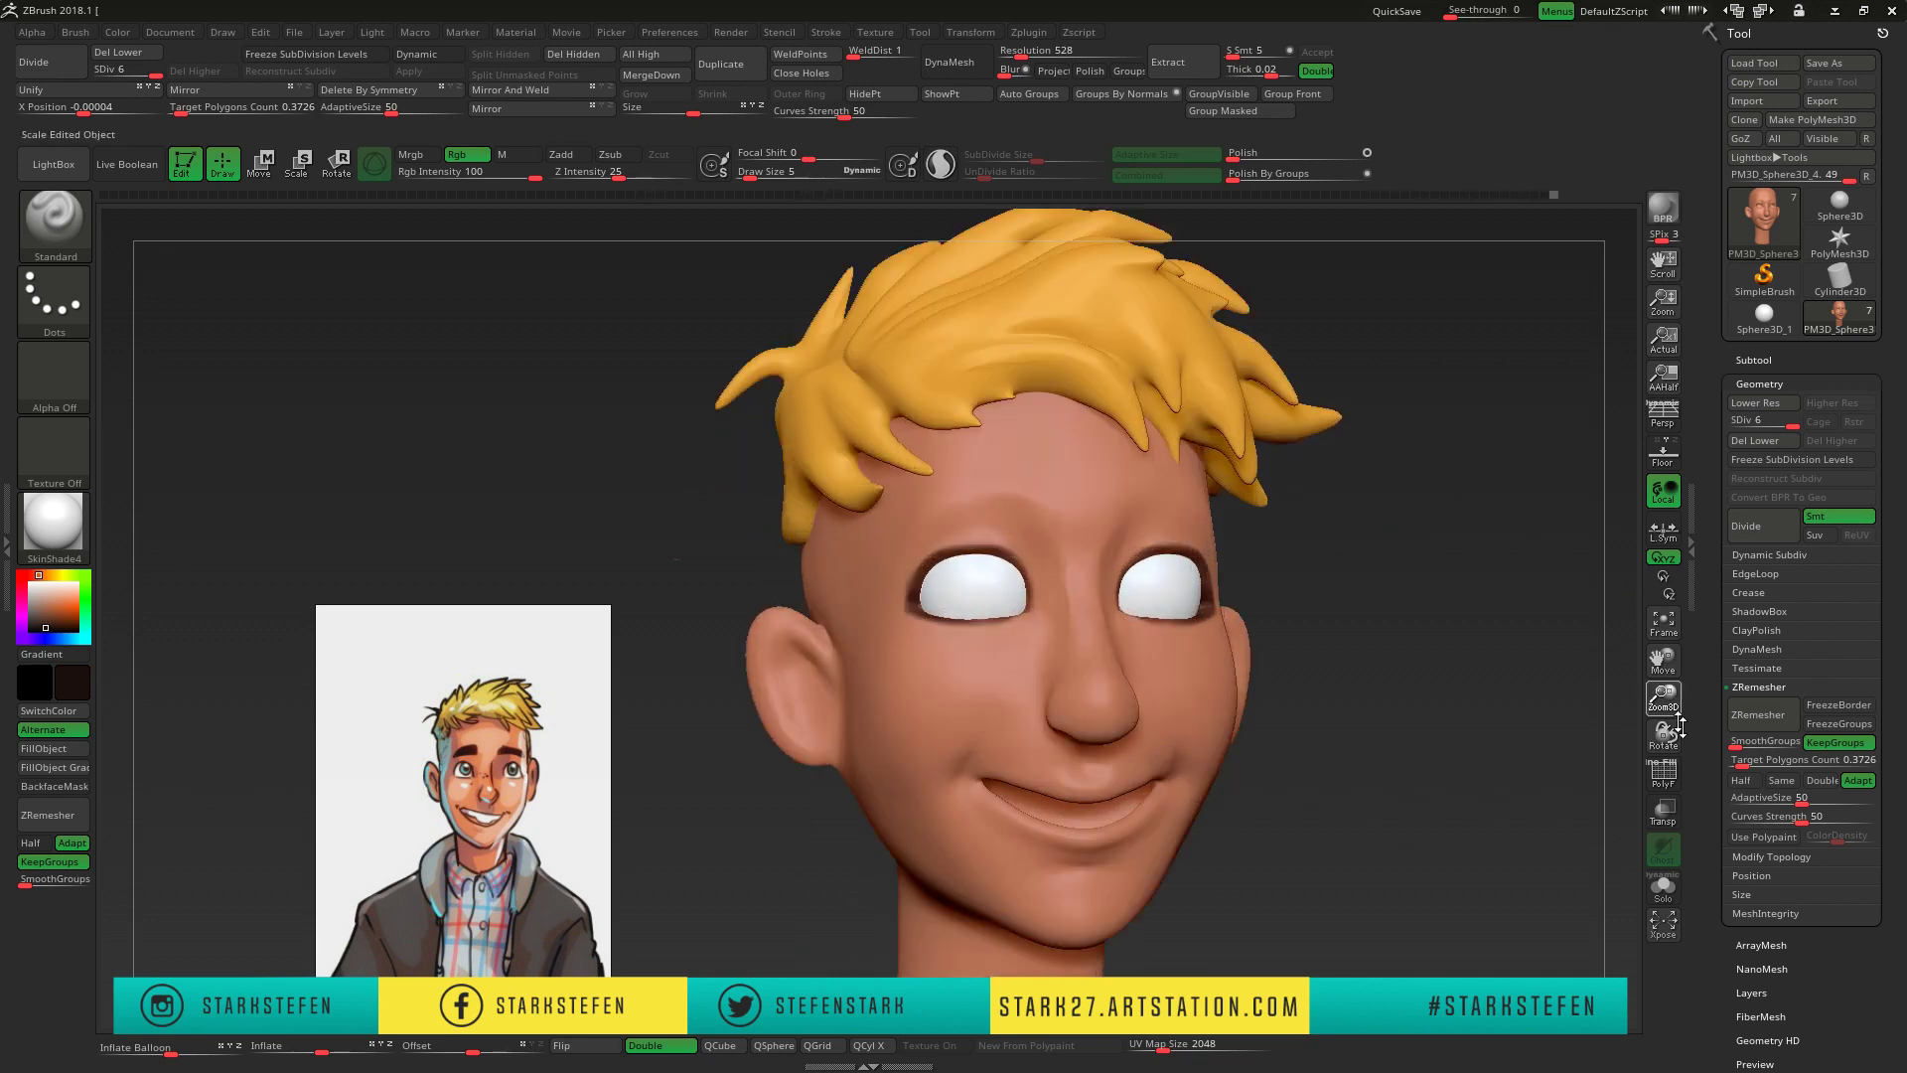
mouse_move(1474, 624)
left_mouse_down()
mouse_move(1428, 622)
mouse_move(1353, 557)
left_mouse_up()
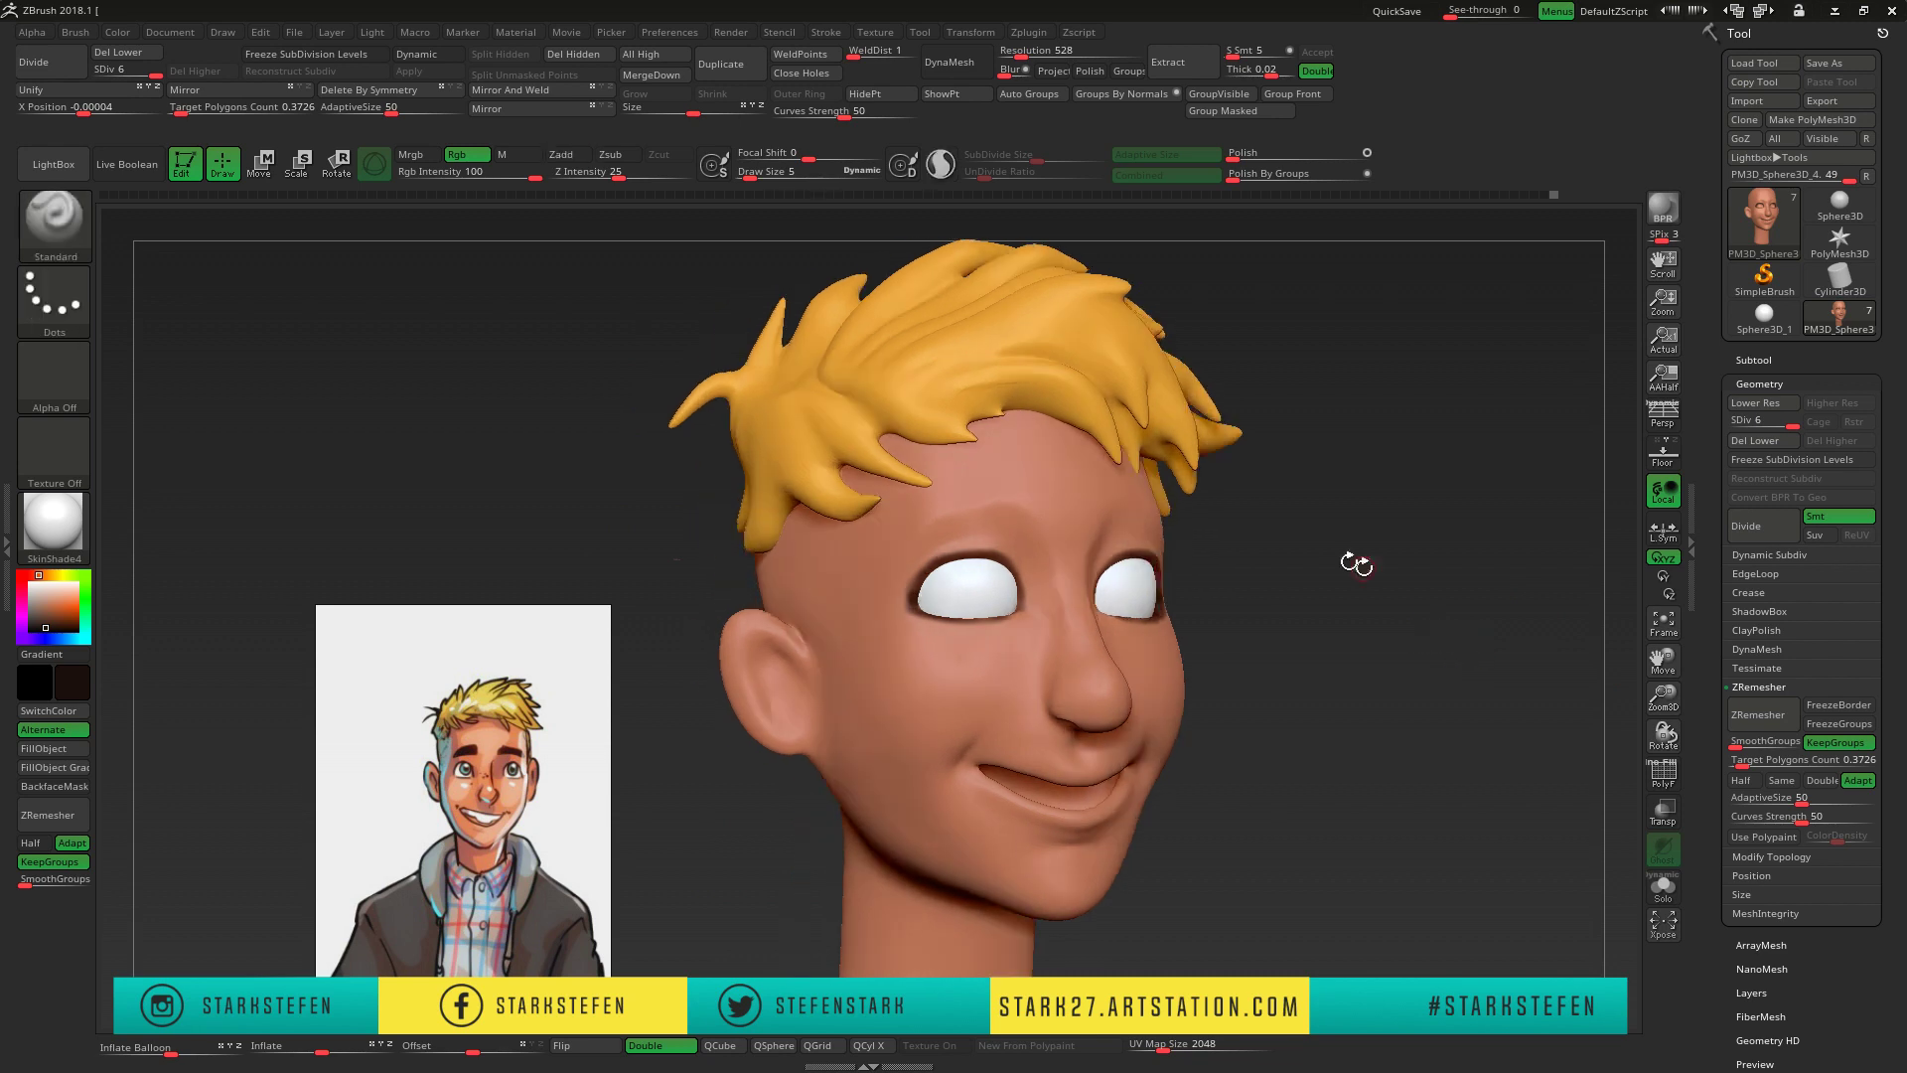
left_click_drag(912, 507, 1010, 483, "ctrl")
left_click_drag(902, 527, 990, 489, "ctrl")
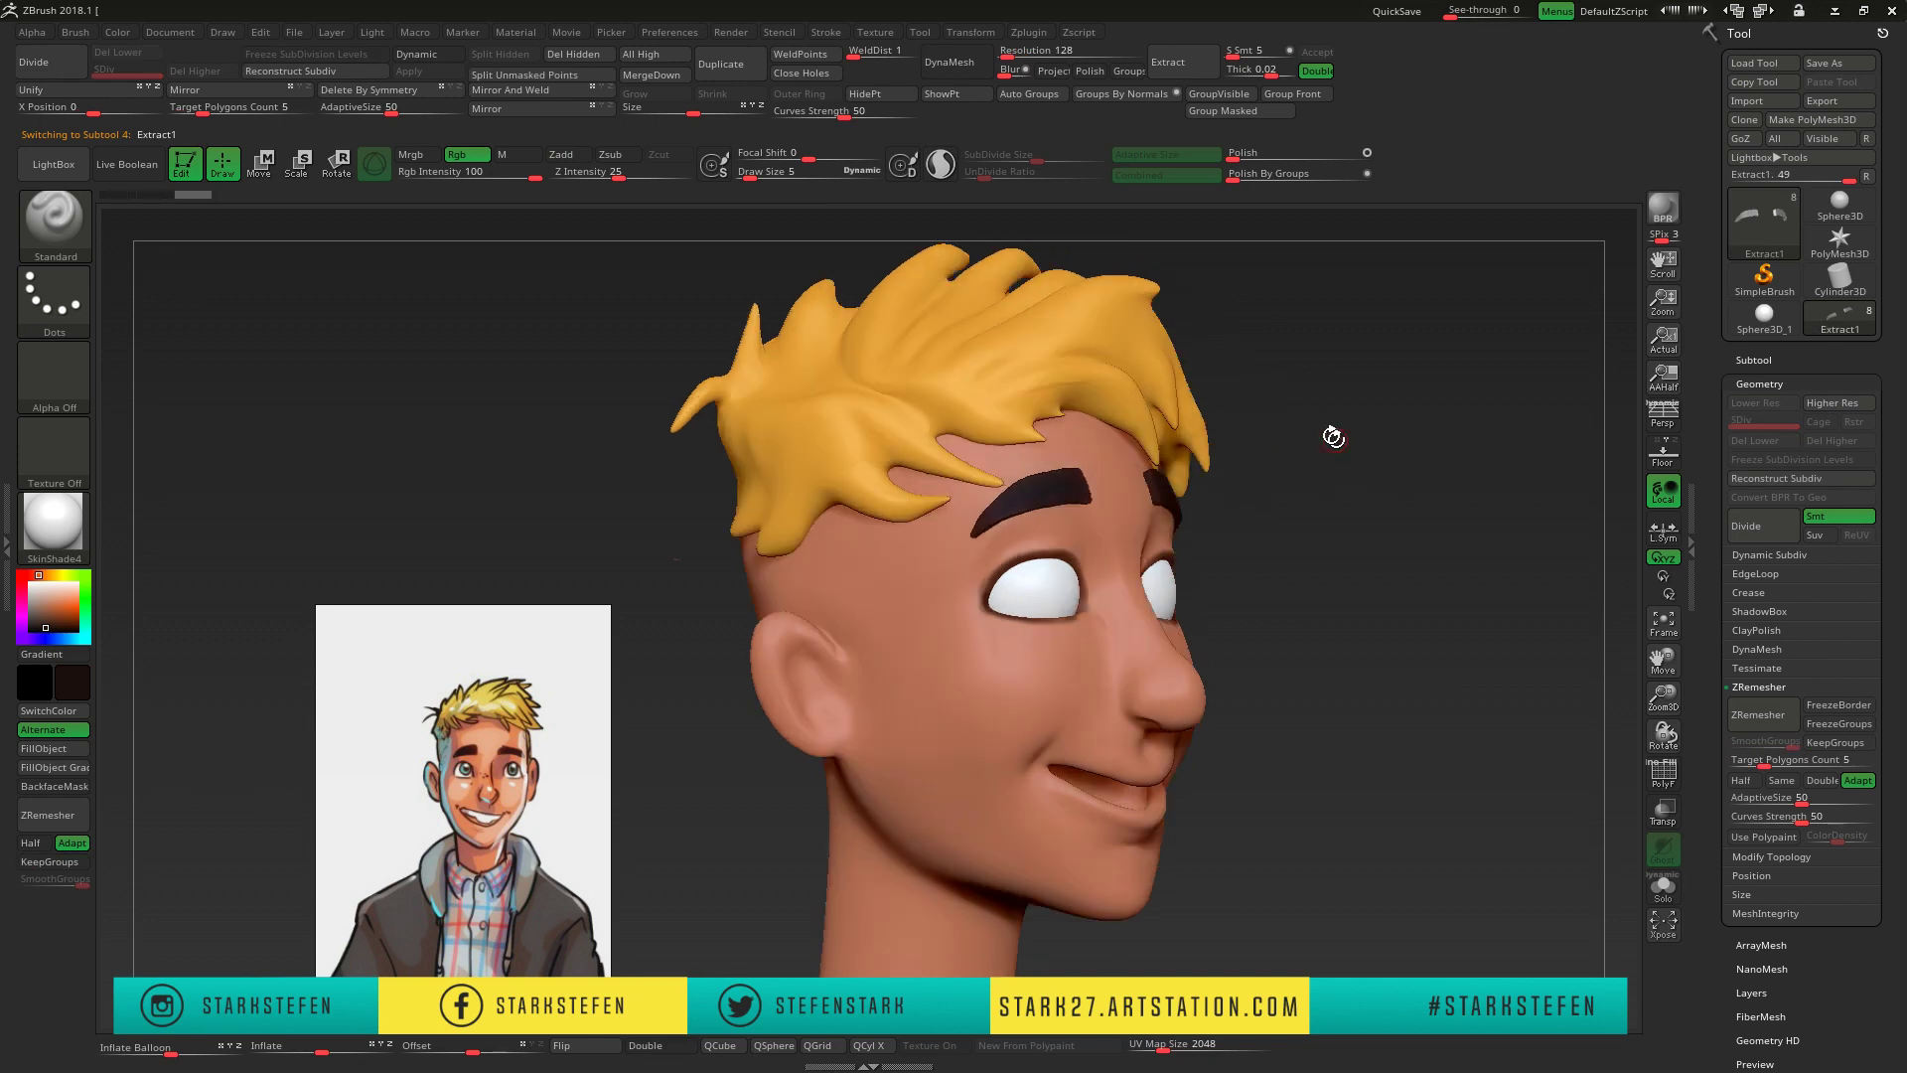
- Turn off Keep Groups for the eyebrow remesh, hide the wireframe, and pick Move Topological
left_click(1836, 742)
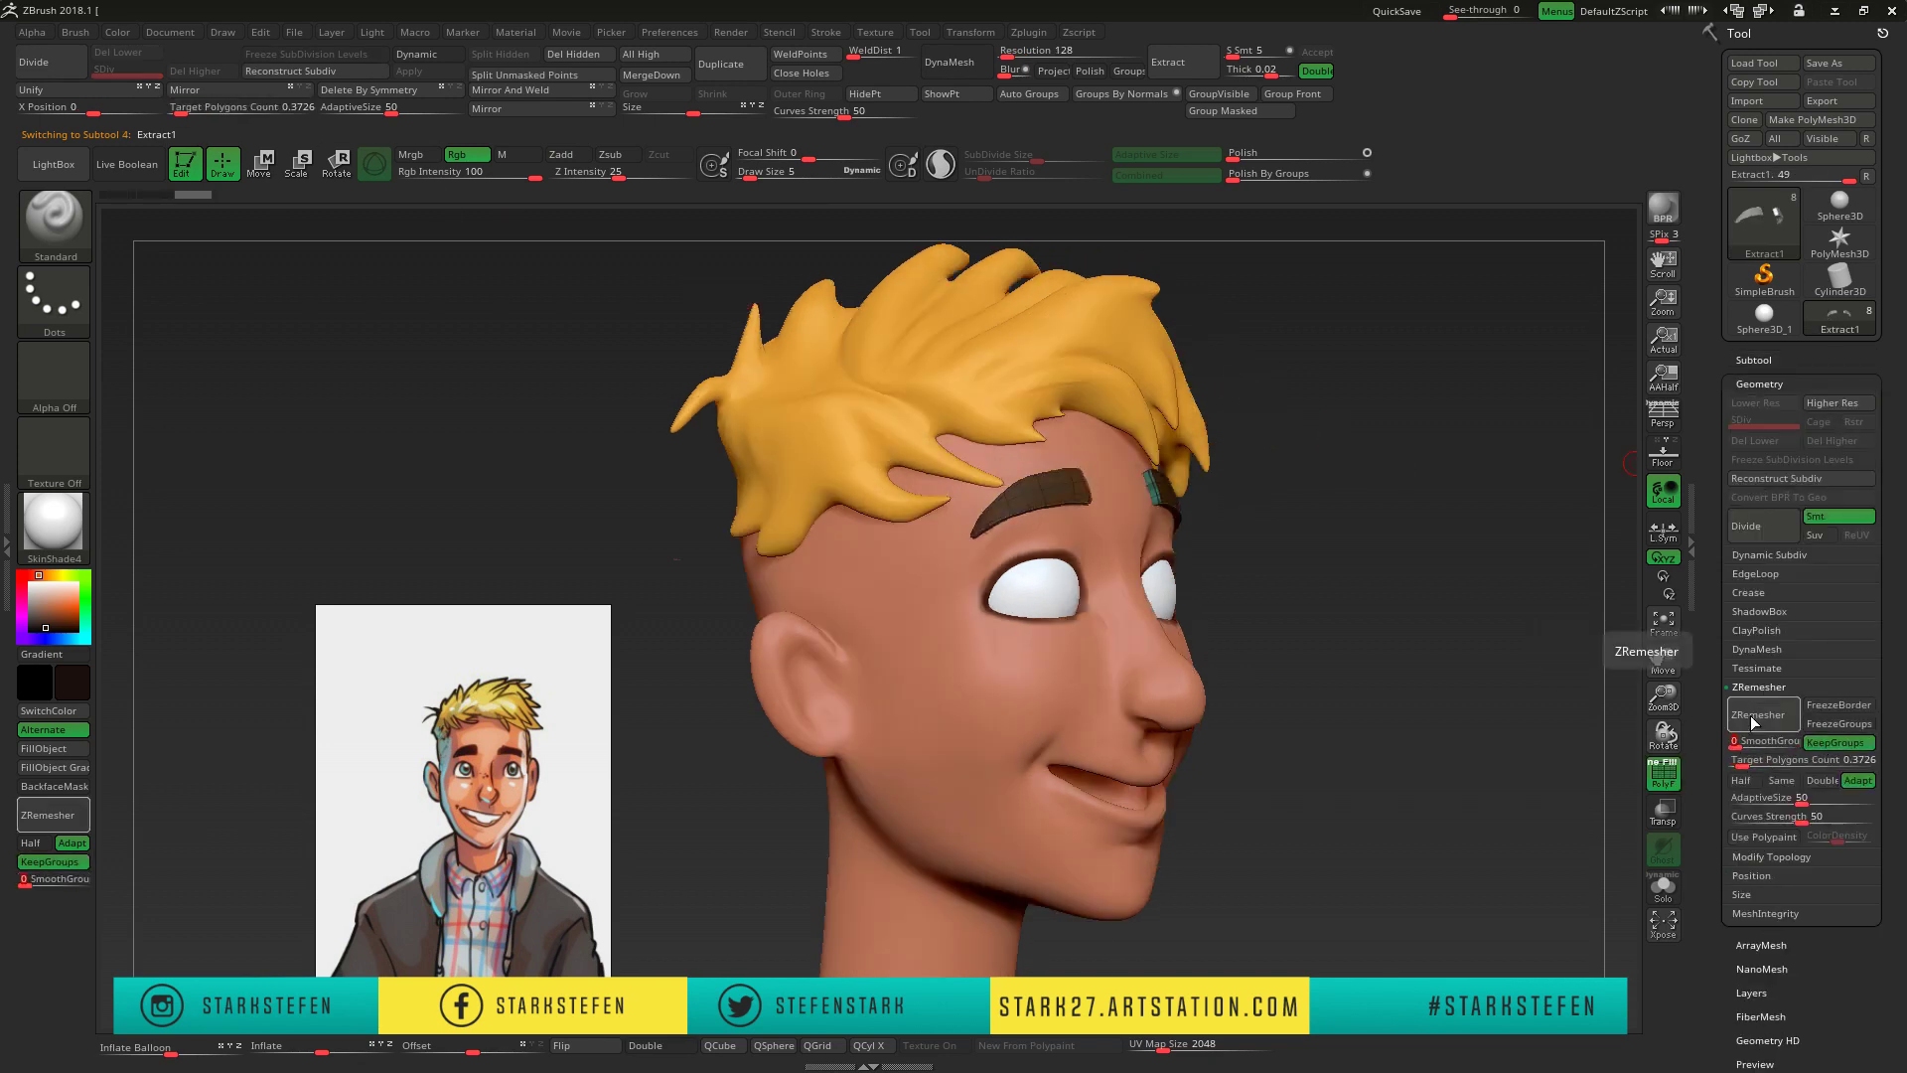
left_click(1664, 780)
key("b")
key("m")
key("t")
- Make the head the active subtool again and orbit it to inspect from three-quarter angles
left_click(985, 544, "alt")
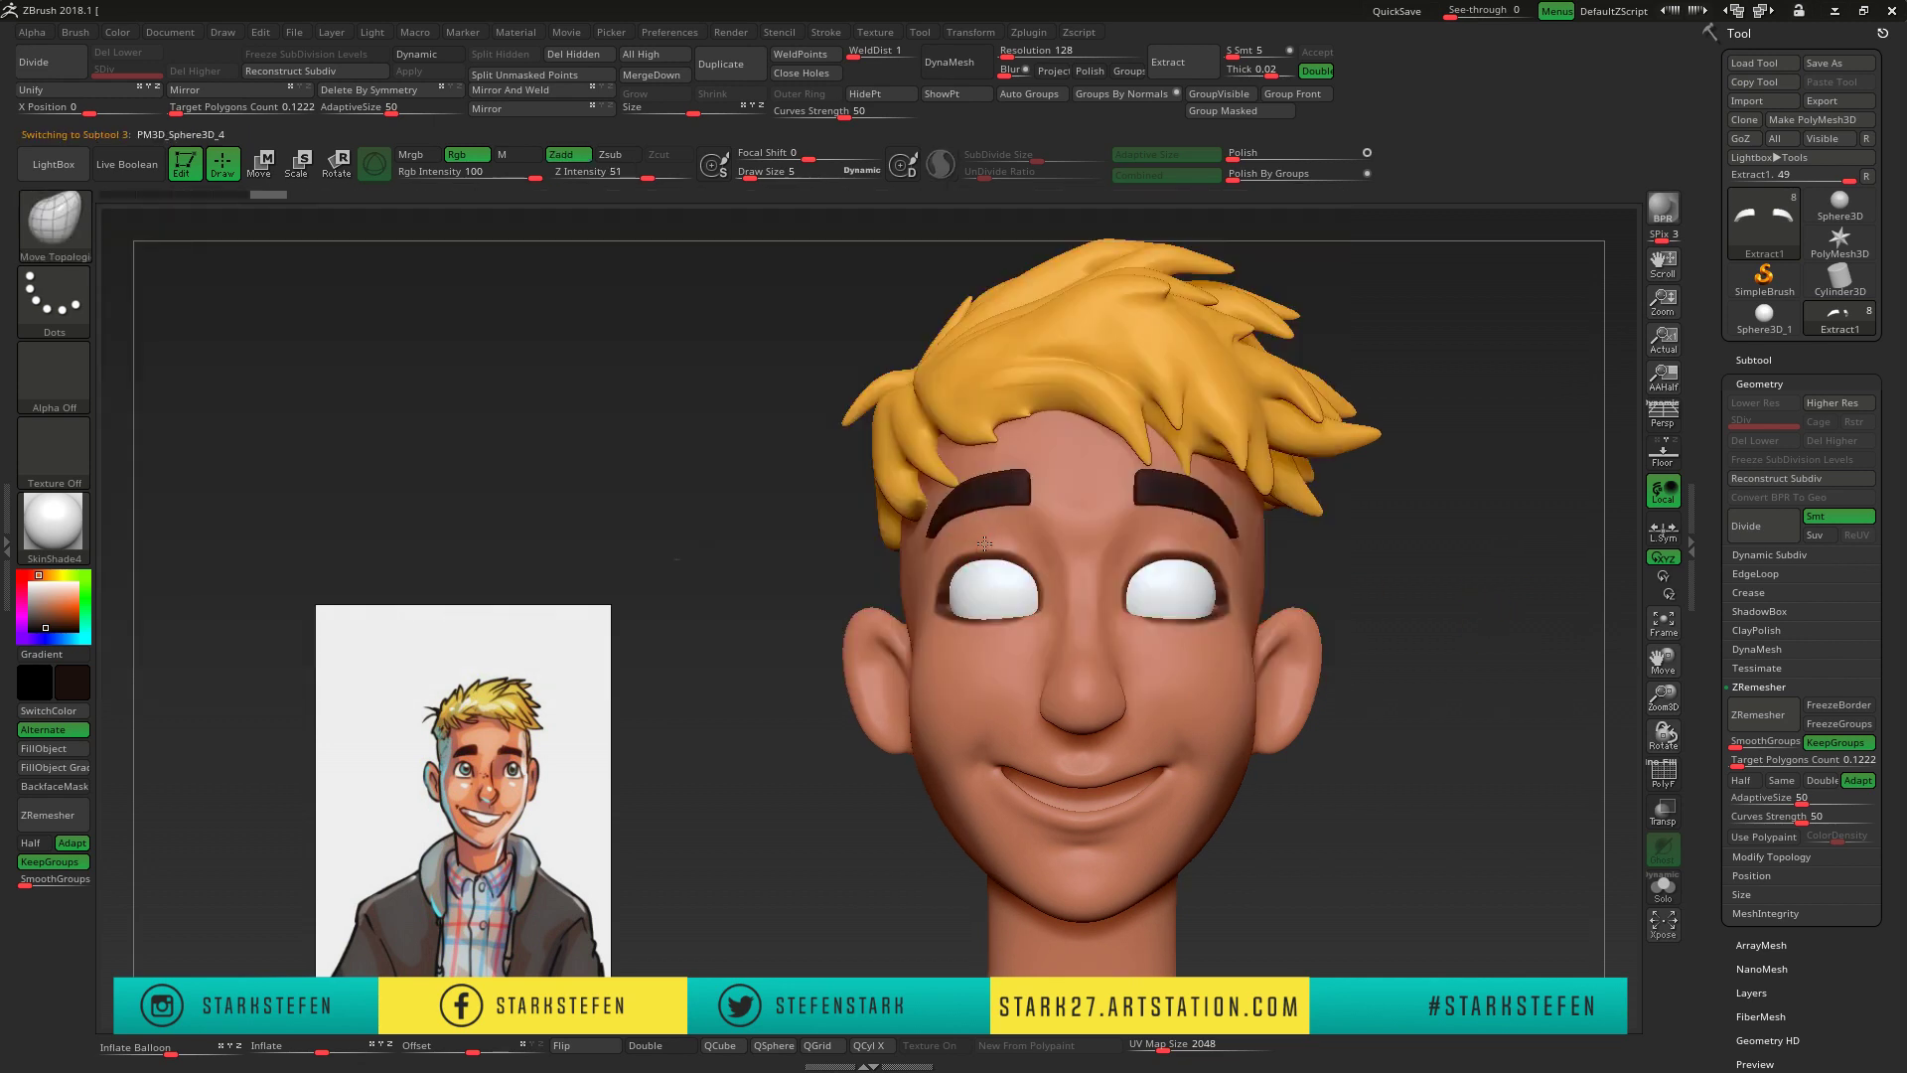
mouse_move(1020, 546)
right_mouse_down()
mouse_move(1084, 694)
mouse_move(1121, 681)
right_mouse_up()
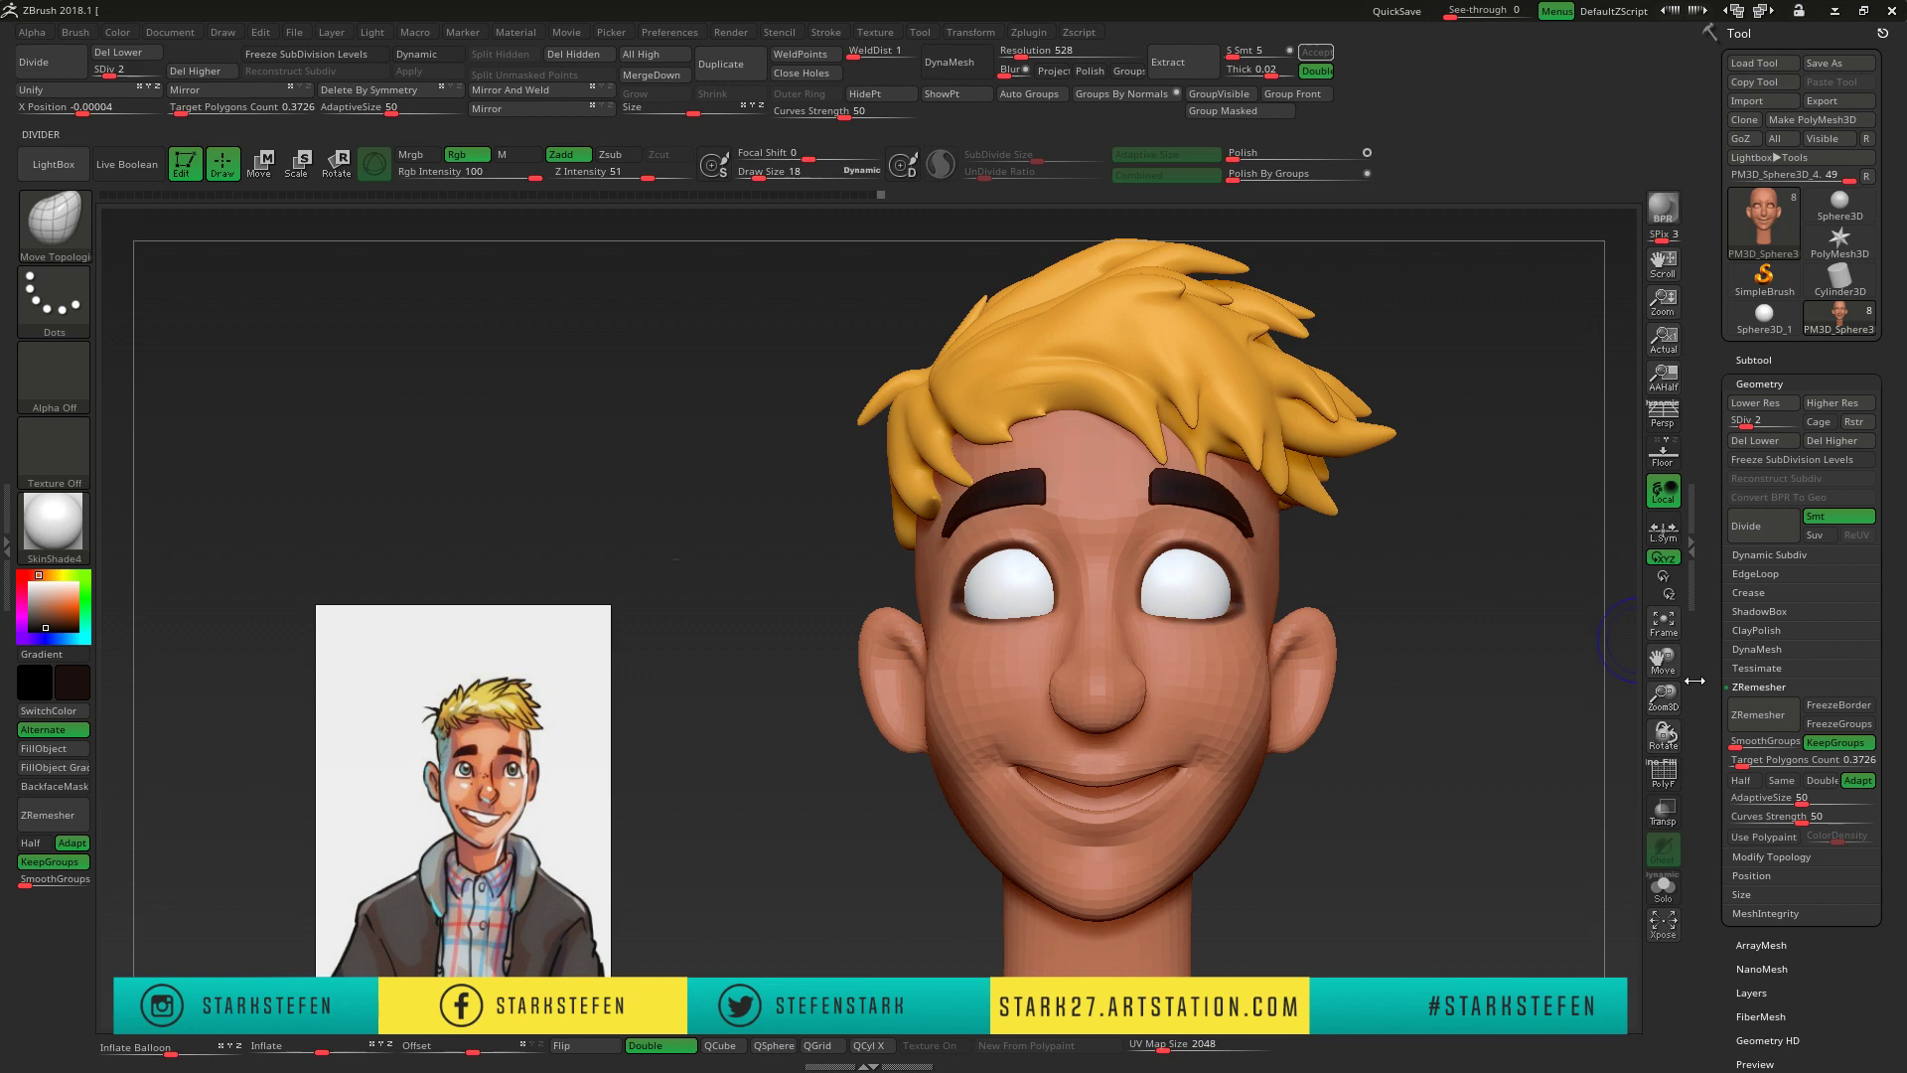
right_click_drag(1629, 676, 1510, 699)
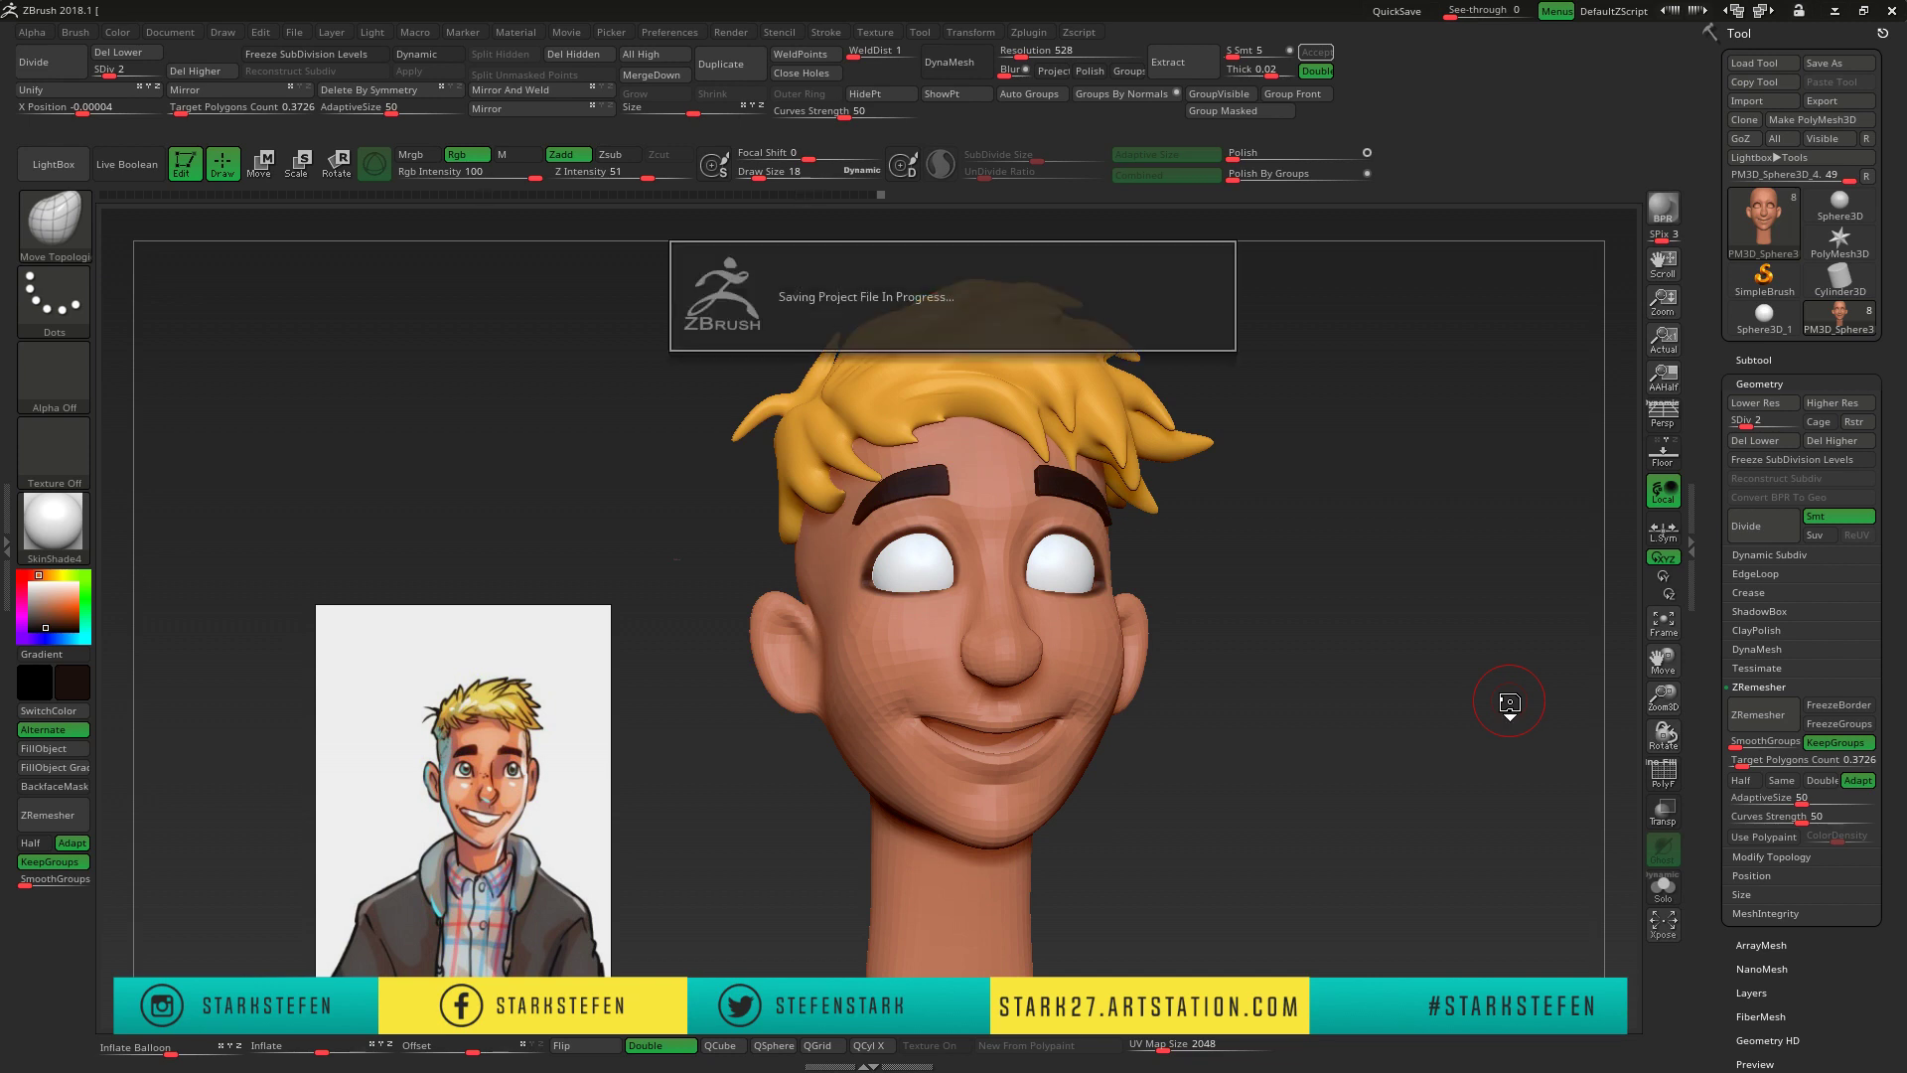
- QuickSave, raise the subdivision level, and select the hair with the ClayBuildup brush
key("alt+Tab")
key("alt+Tab")
key("alt+Tab")
key("alt+Tab")
key("alt+Tab")
key("alt+Tab")
key("alt+Tab")
key("alt+Tab")
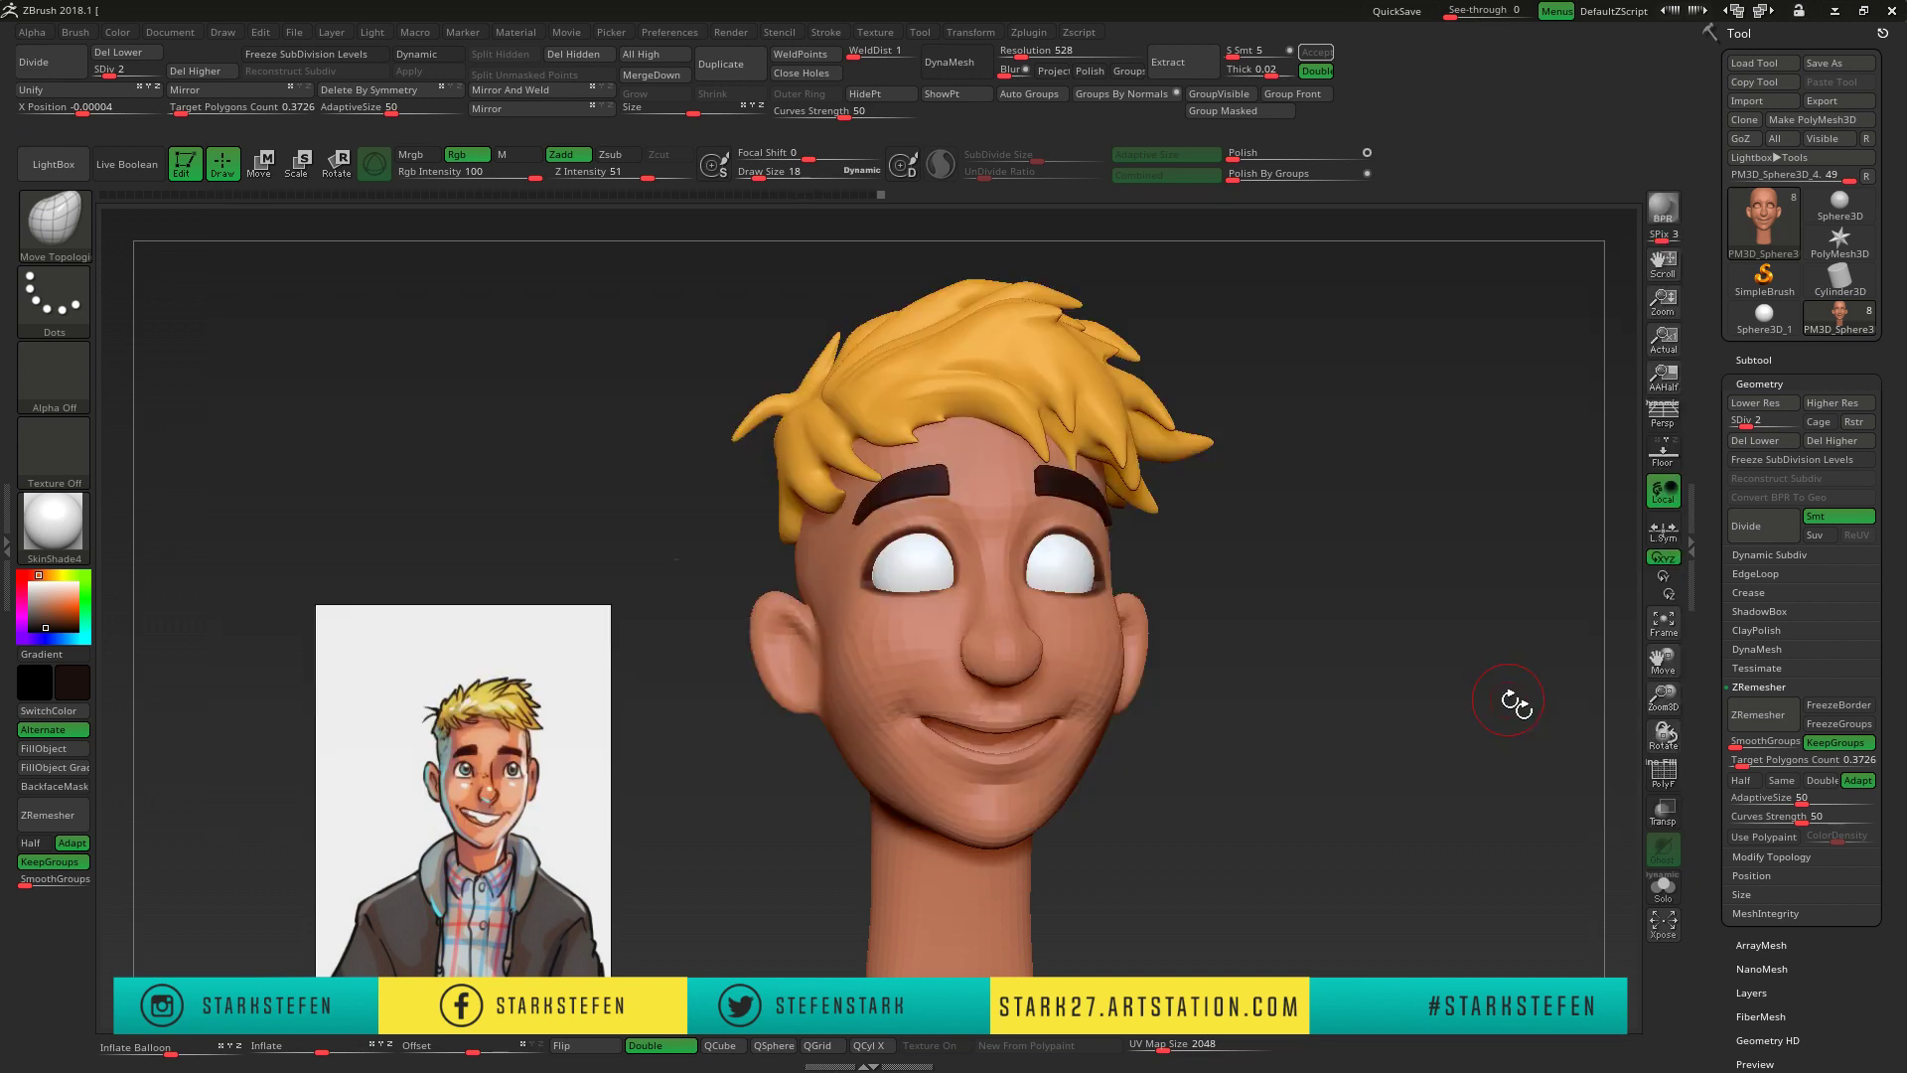
left_click_drag(106, 70, 149, 71)
left_click(953, 401, "alt")
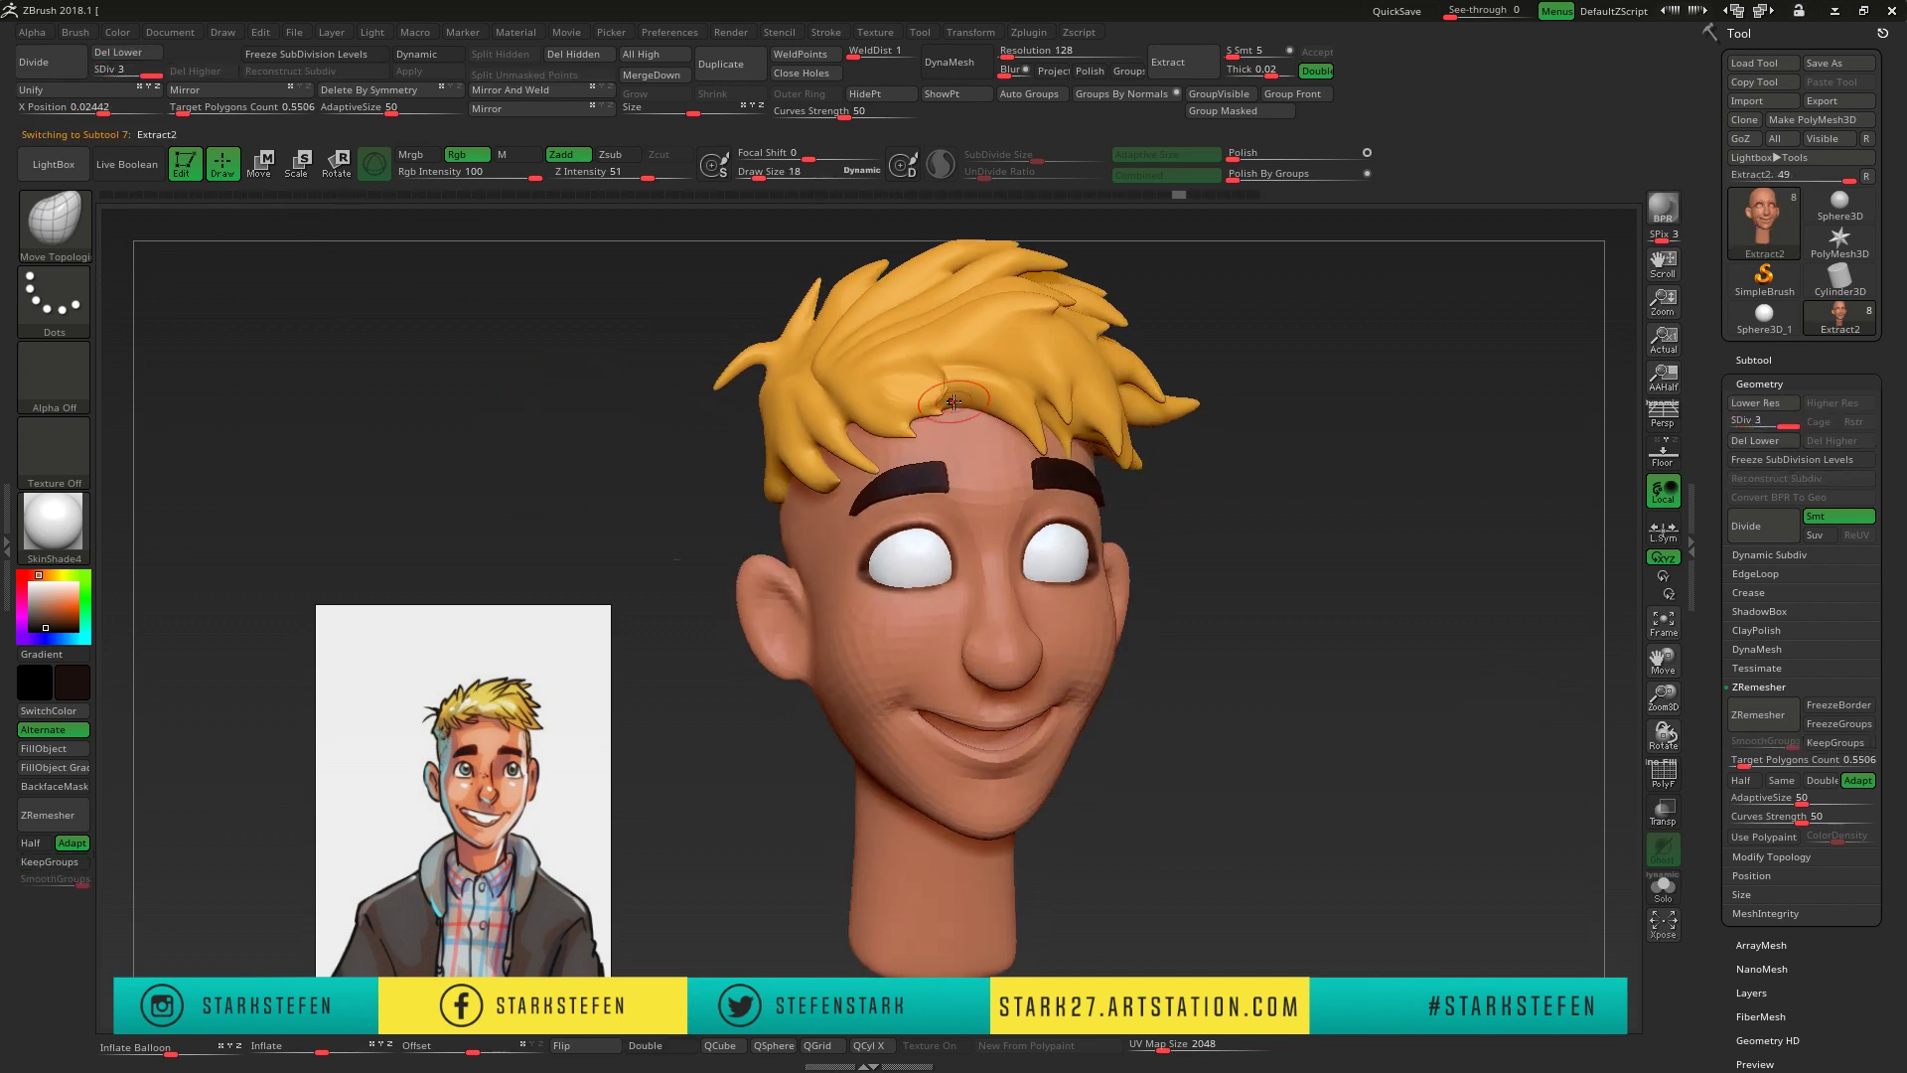
key("b")
key("c")
key("b")
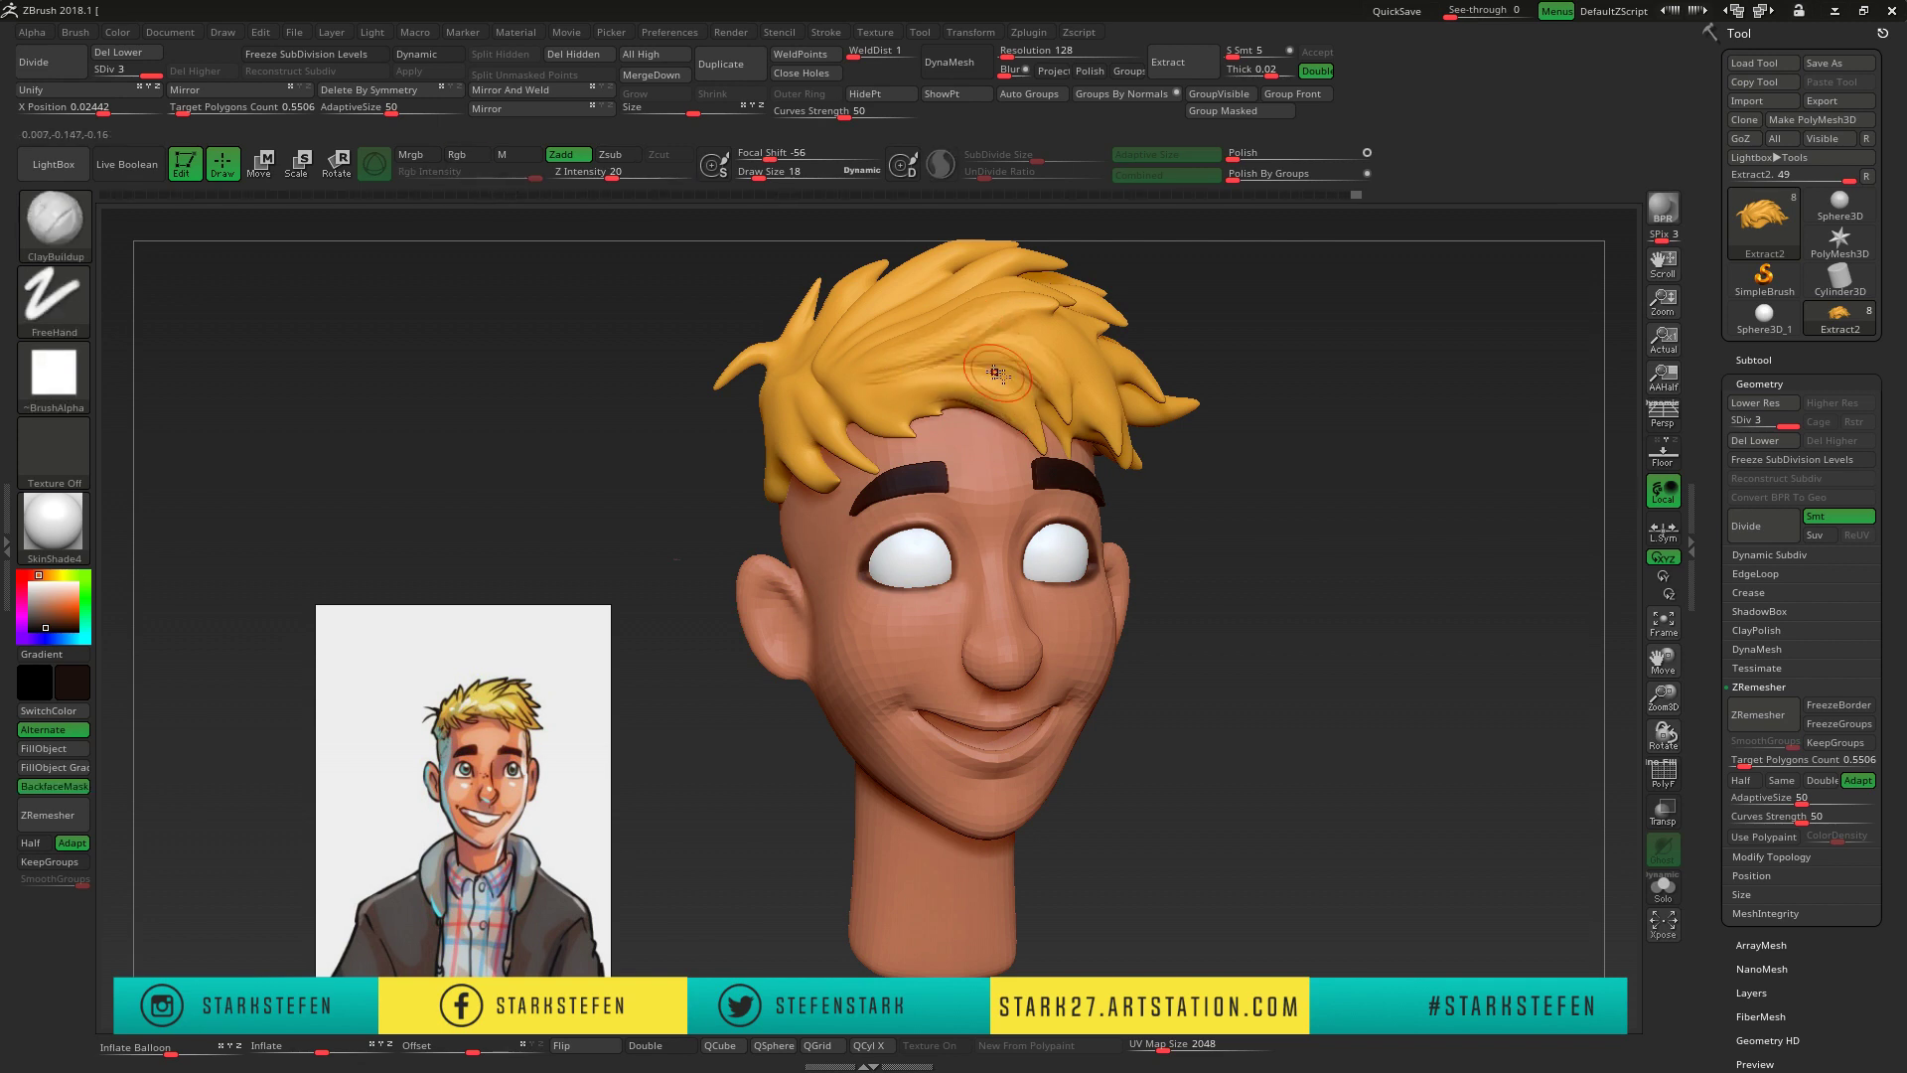
- Switch to DamStandard to carve strand detail into the hair from three-quarter and front views
mouse_move(1295, 349)
left_mouse_down()
mouse_move(1444, 362)
mouse_move(1345, 563)
left_mouse_up()
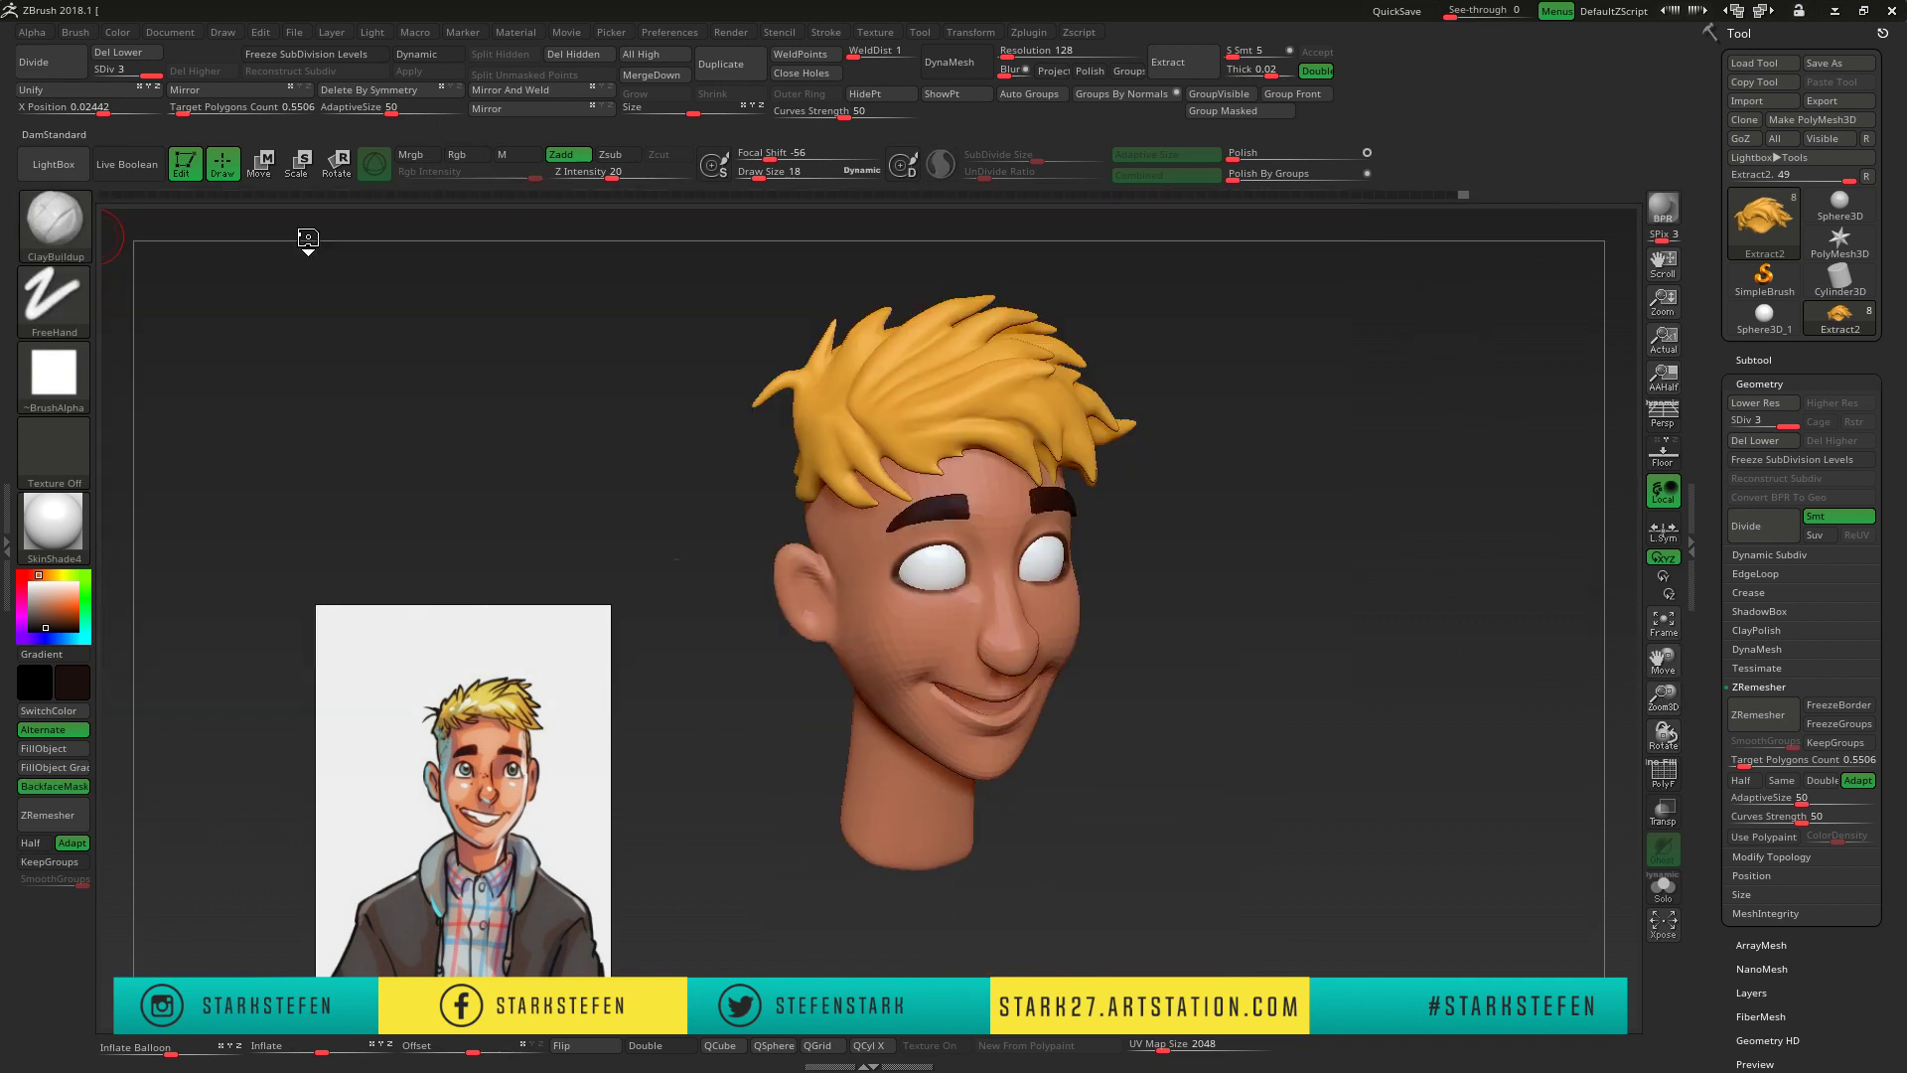
key("b")
key("d")
key("s")
mouse_move(966, 411)
left_mouse_down()
mouse_move(1059, 437)
mouse_move(1175, 377)
left_mouse_up()
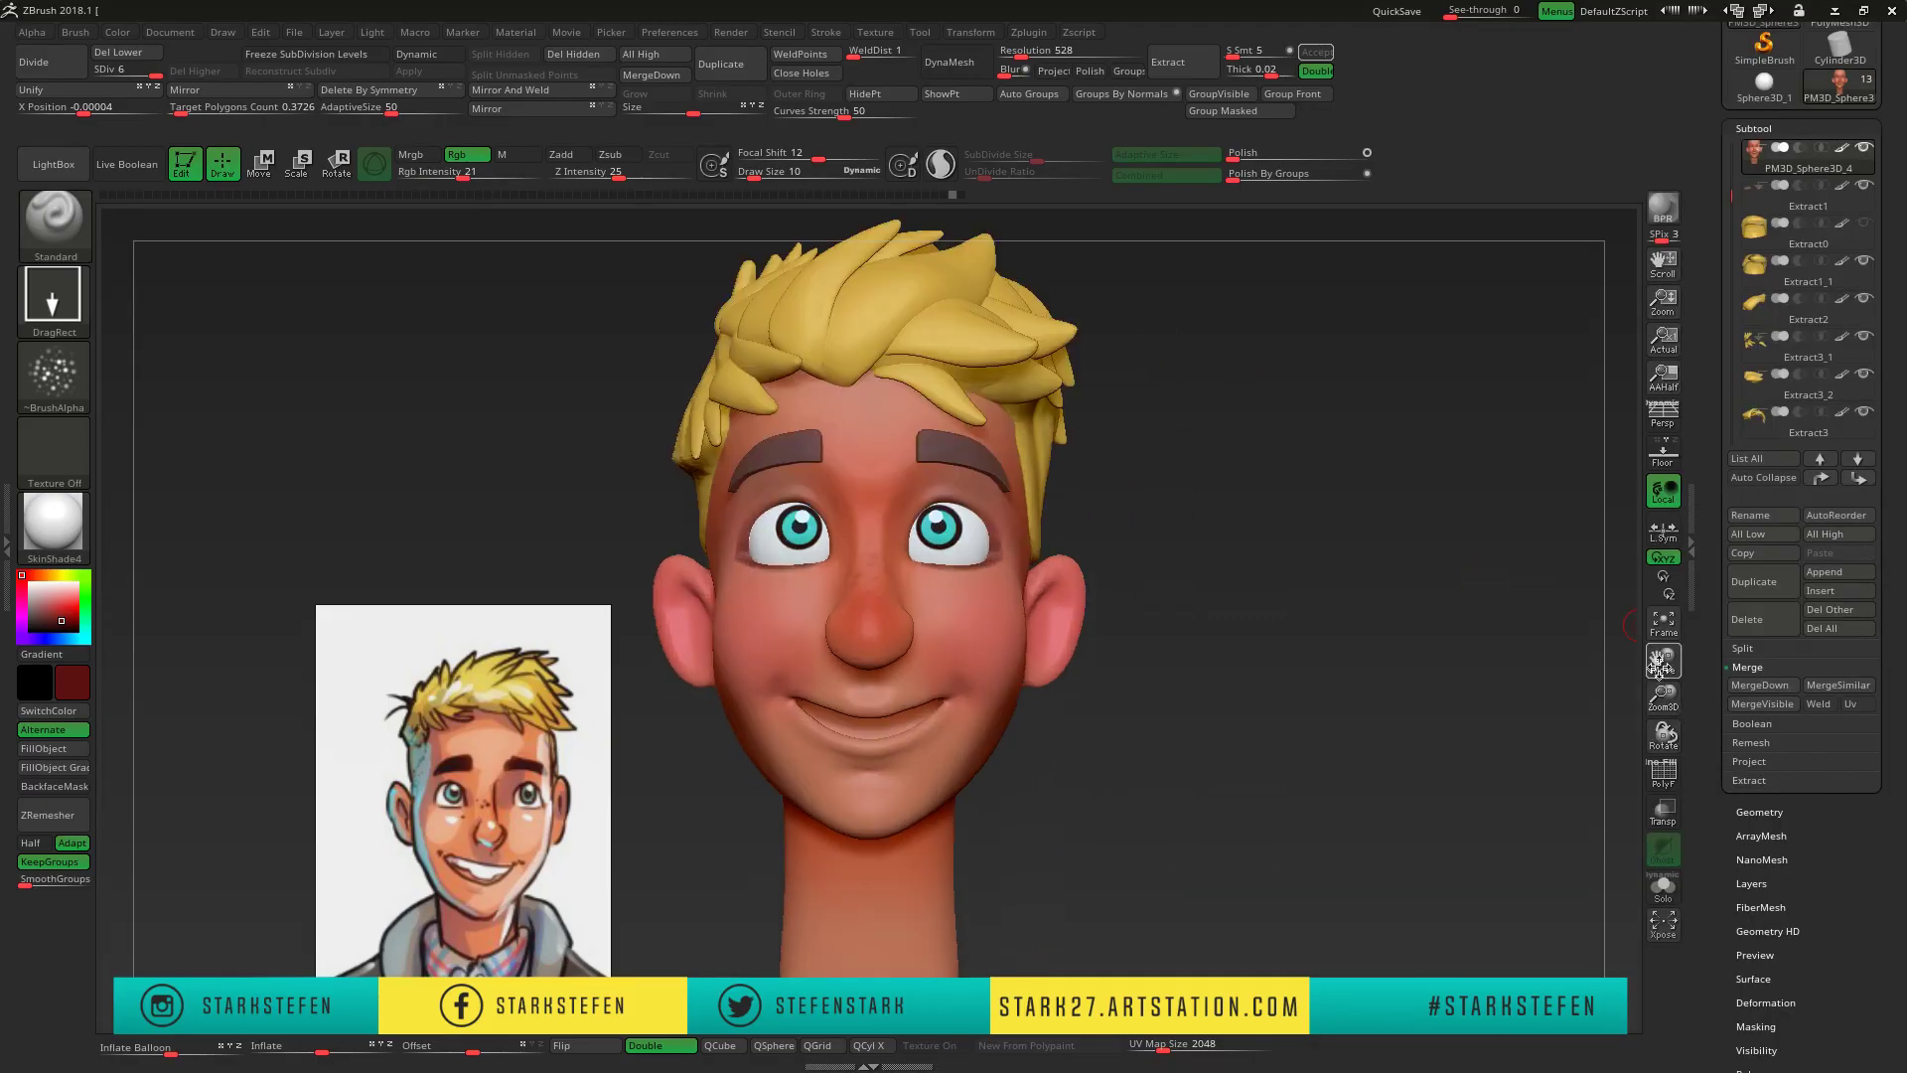
- Append a Sphere3D subtool and expand its Initialize settings
left_click(1838, 572)
left_click(1216, 614)
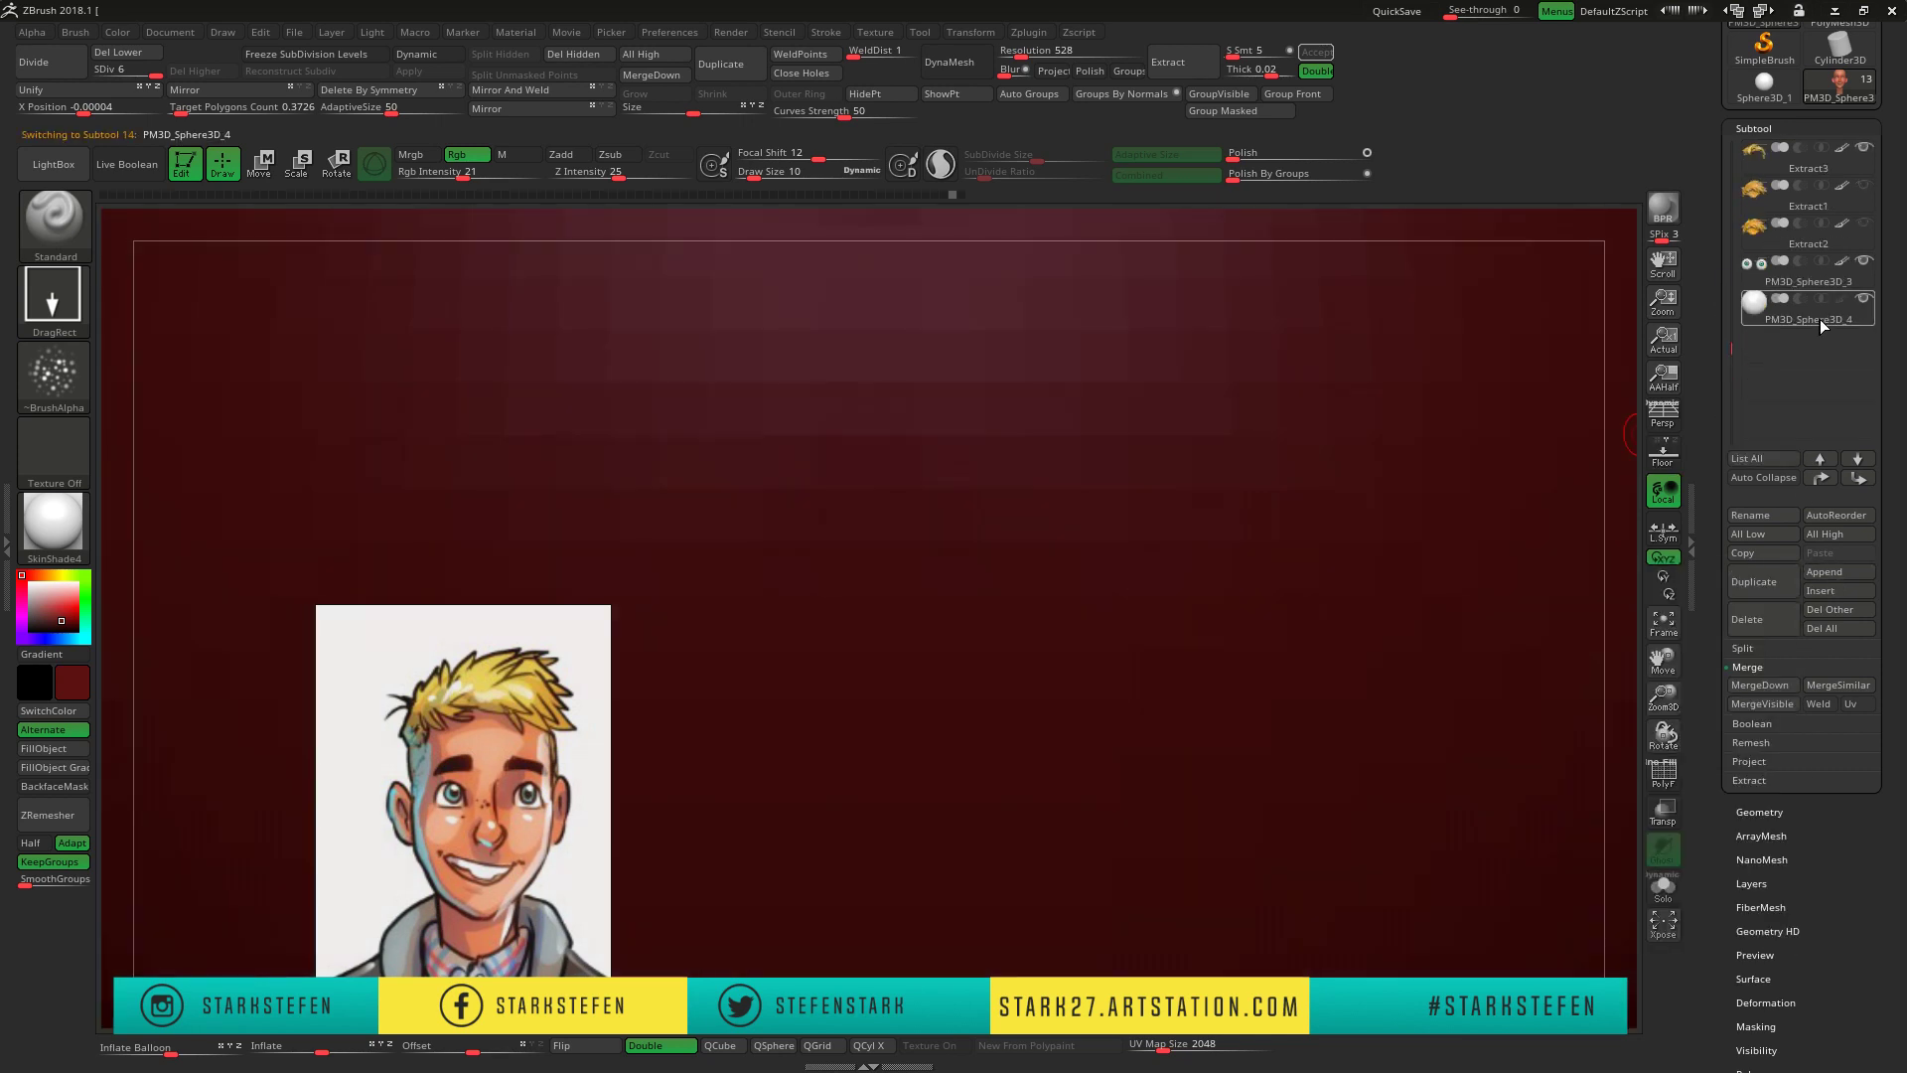
left_click(1756, 718)
- Initialize the sphere as a QCube box and scale it wide and flat across the mouth
left_click_drag(1663, 695, 1663, 646)
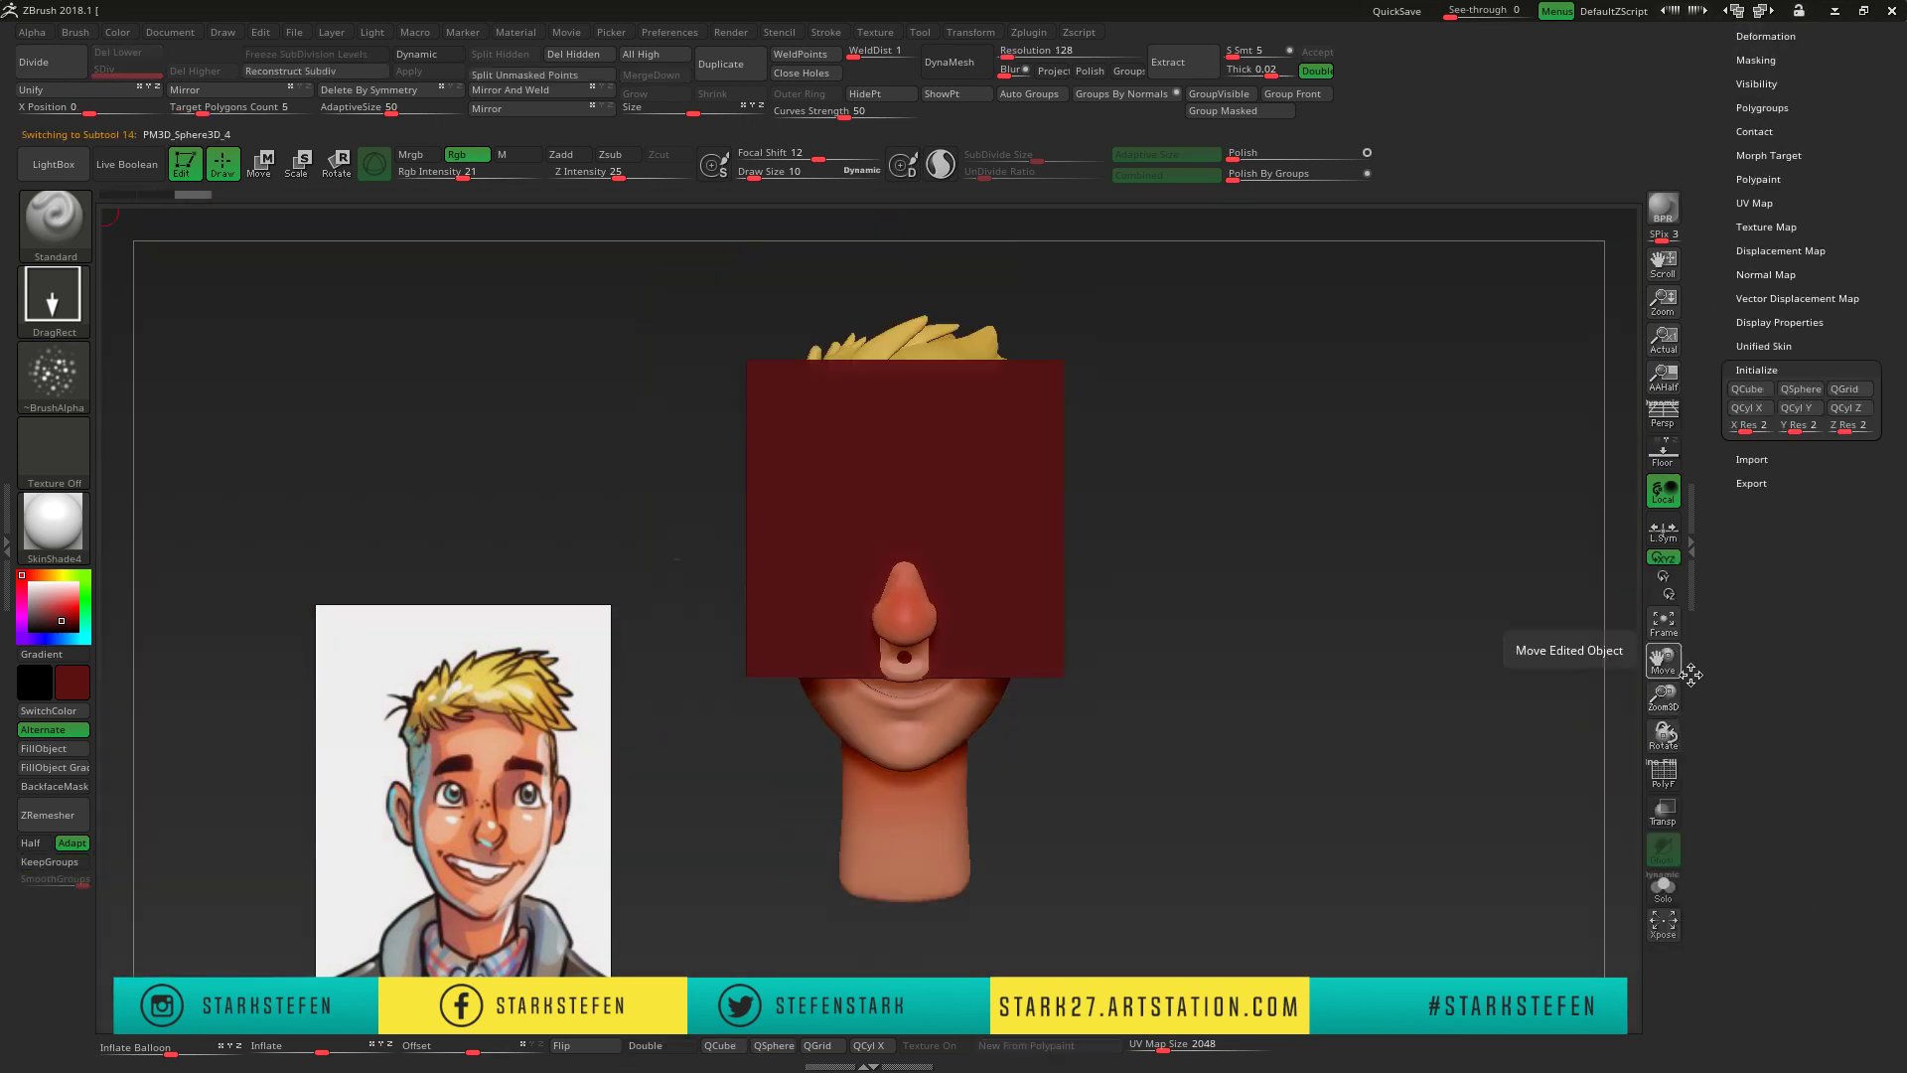
left_click(1754, 115)
key("e")
mouse_move(1440, 636)
left_mouse_down()
mouse_move(1638, 637)
mouse_move(1590, 695)
left_mouse_up()
left_click_drag(1391, 695, 1291, 695, "shift")
mouse_move(1158, 562)
left_mouse_down()
mouse_move(1121, 555)
mouse_move(1263, 702)
mouse_move(1376, 694)
mouse_move(1292, 676)
left_mouse_up()
- Fill the box with white and show its polygon wireframe
key("shift+f")
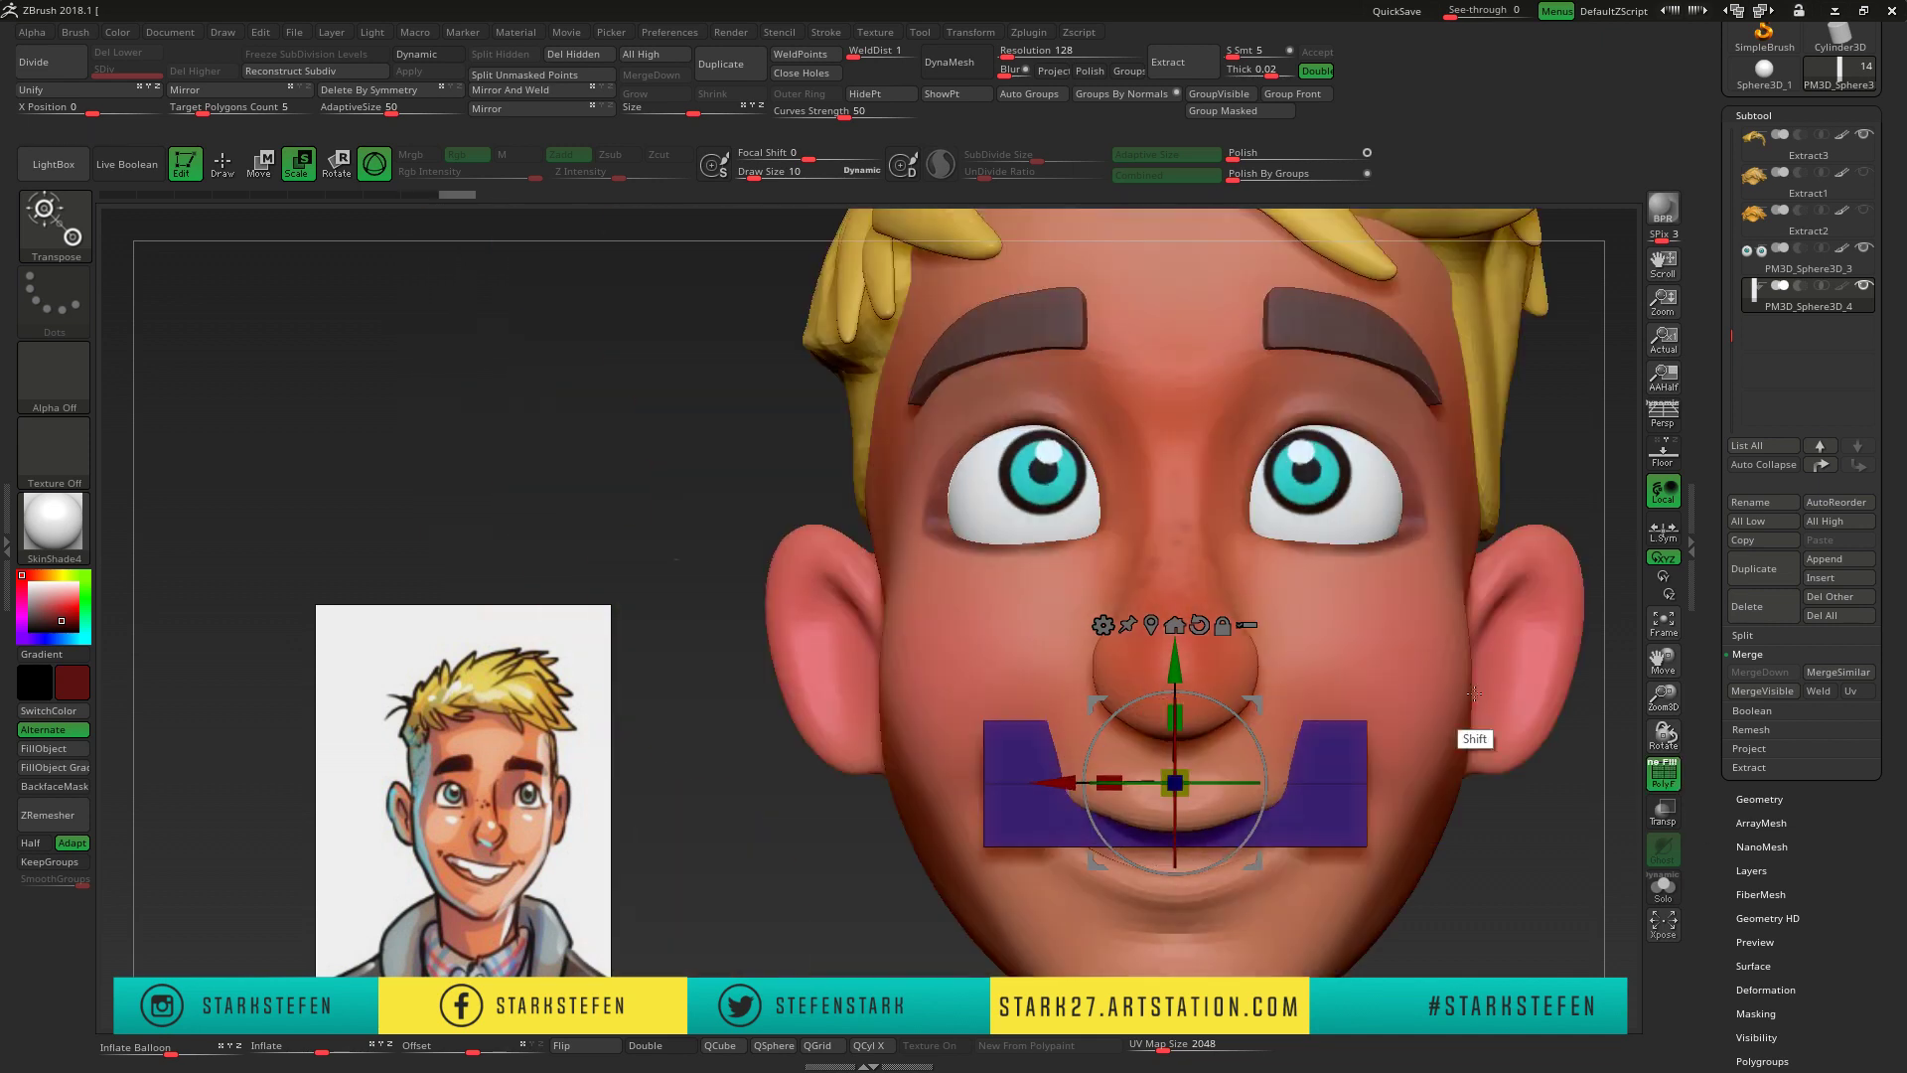
left_click(30, 583)
left_click(55, 748)
left_click(526, 277)
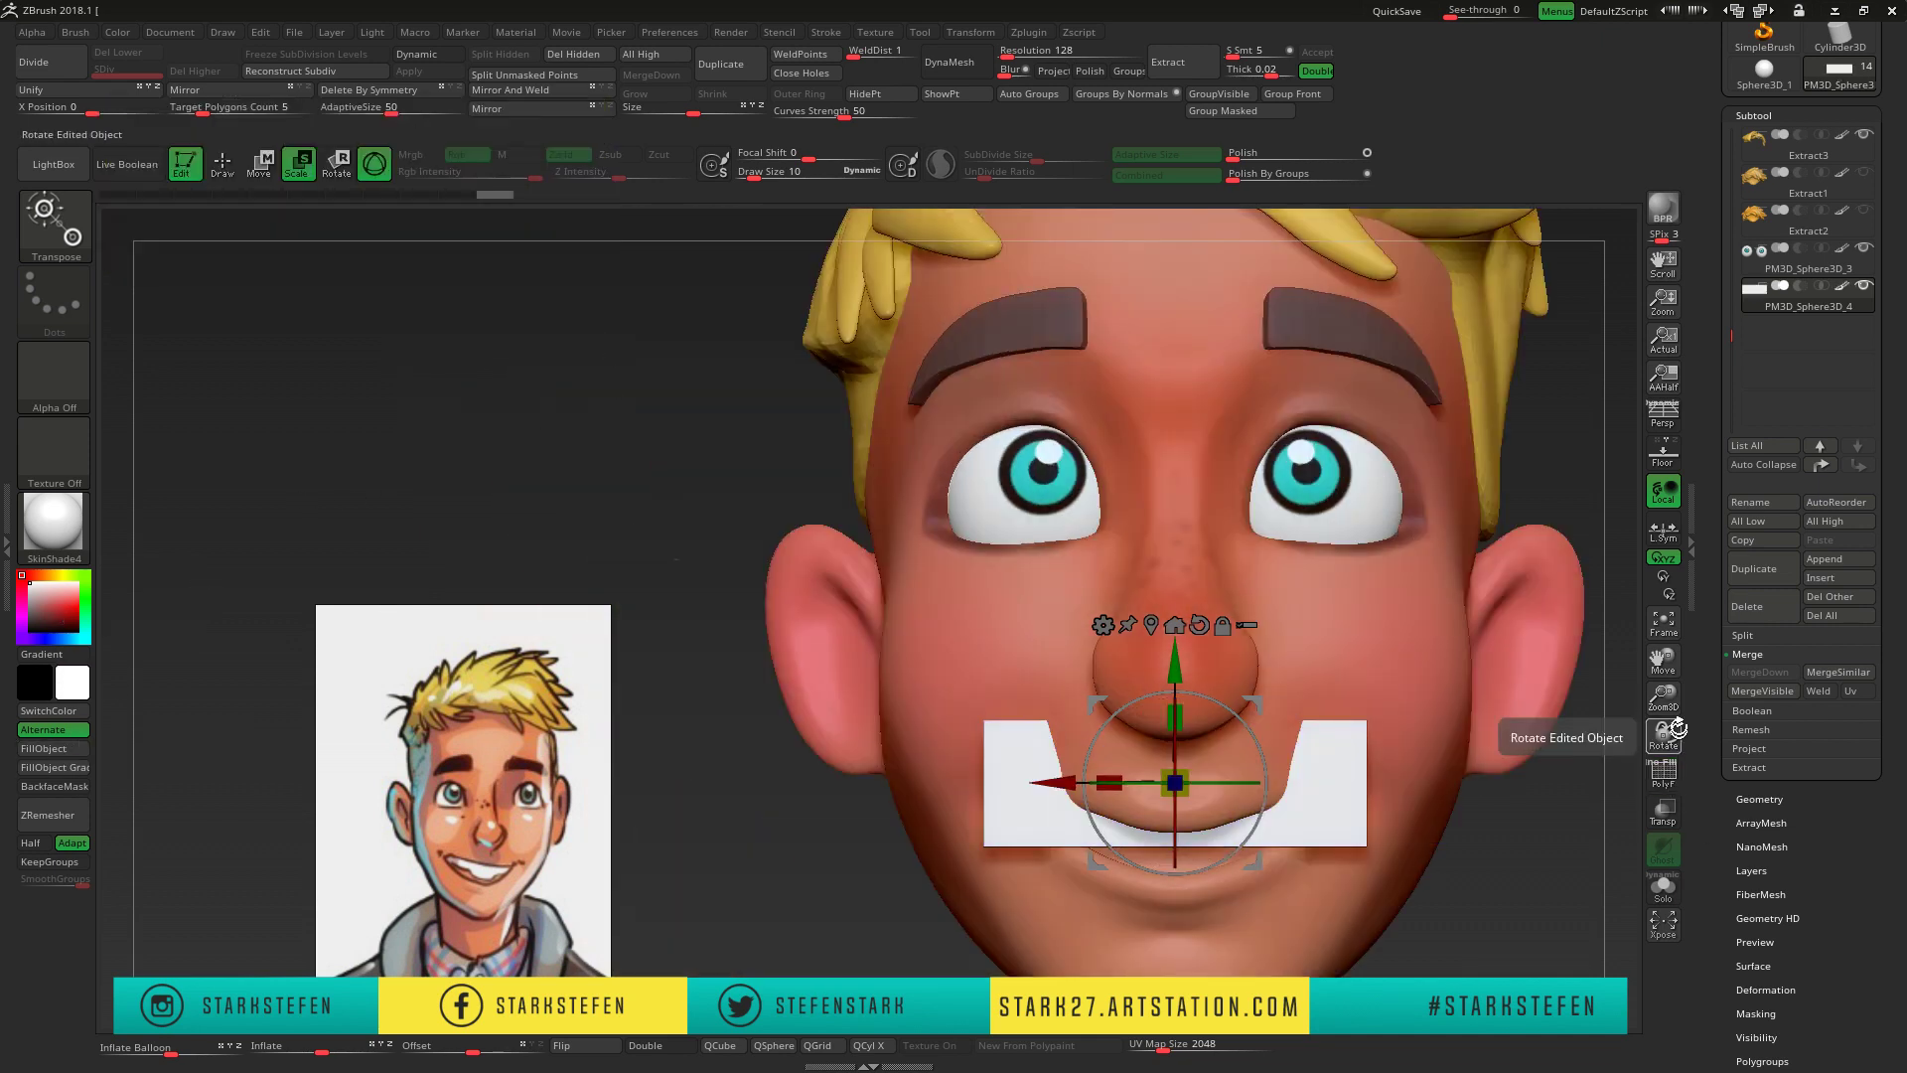
- ZRemesh the box at target polygon count 0.1 with Keep Groups on
left_click_drag(1663, 695, 1663, 735)
left_click(1759, 798)
left_click(1835, 498)
left_click_drag(1759, 515, 1733, 515)
left_click(1759, 470)
- Duplicate the box and apply a Bend Curve deformer from the gizmo
mouse_move(1092, 775)
left_mouse_down()
mouse_move(1269, 777)
mouse_move(1102, 784)
left_mouse_up()
left_click(1754, 116)
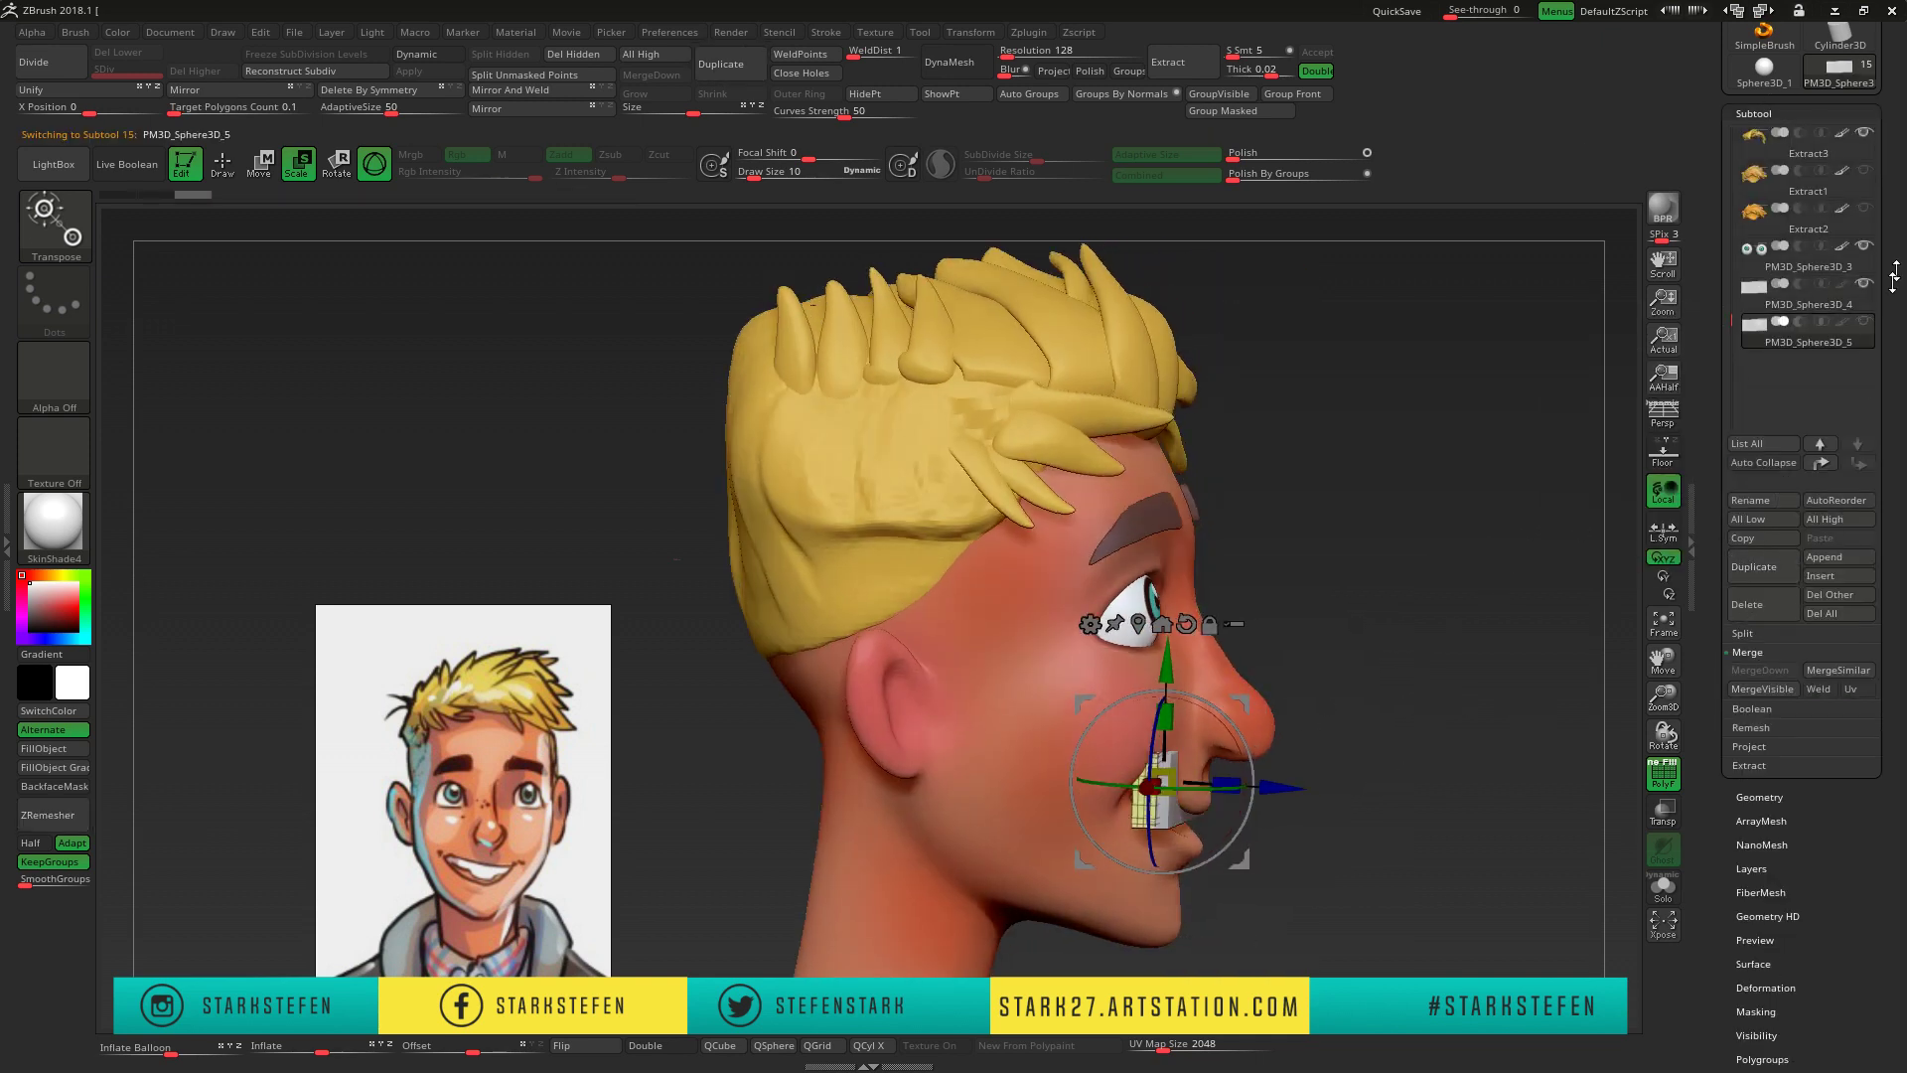
left_click(1102, 624)
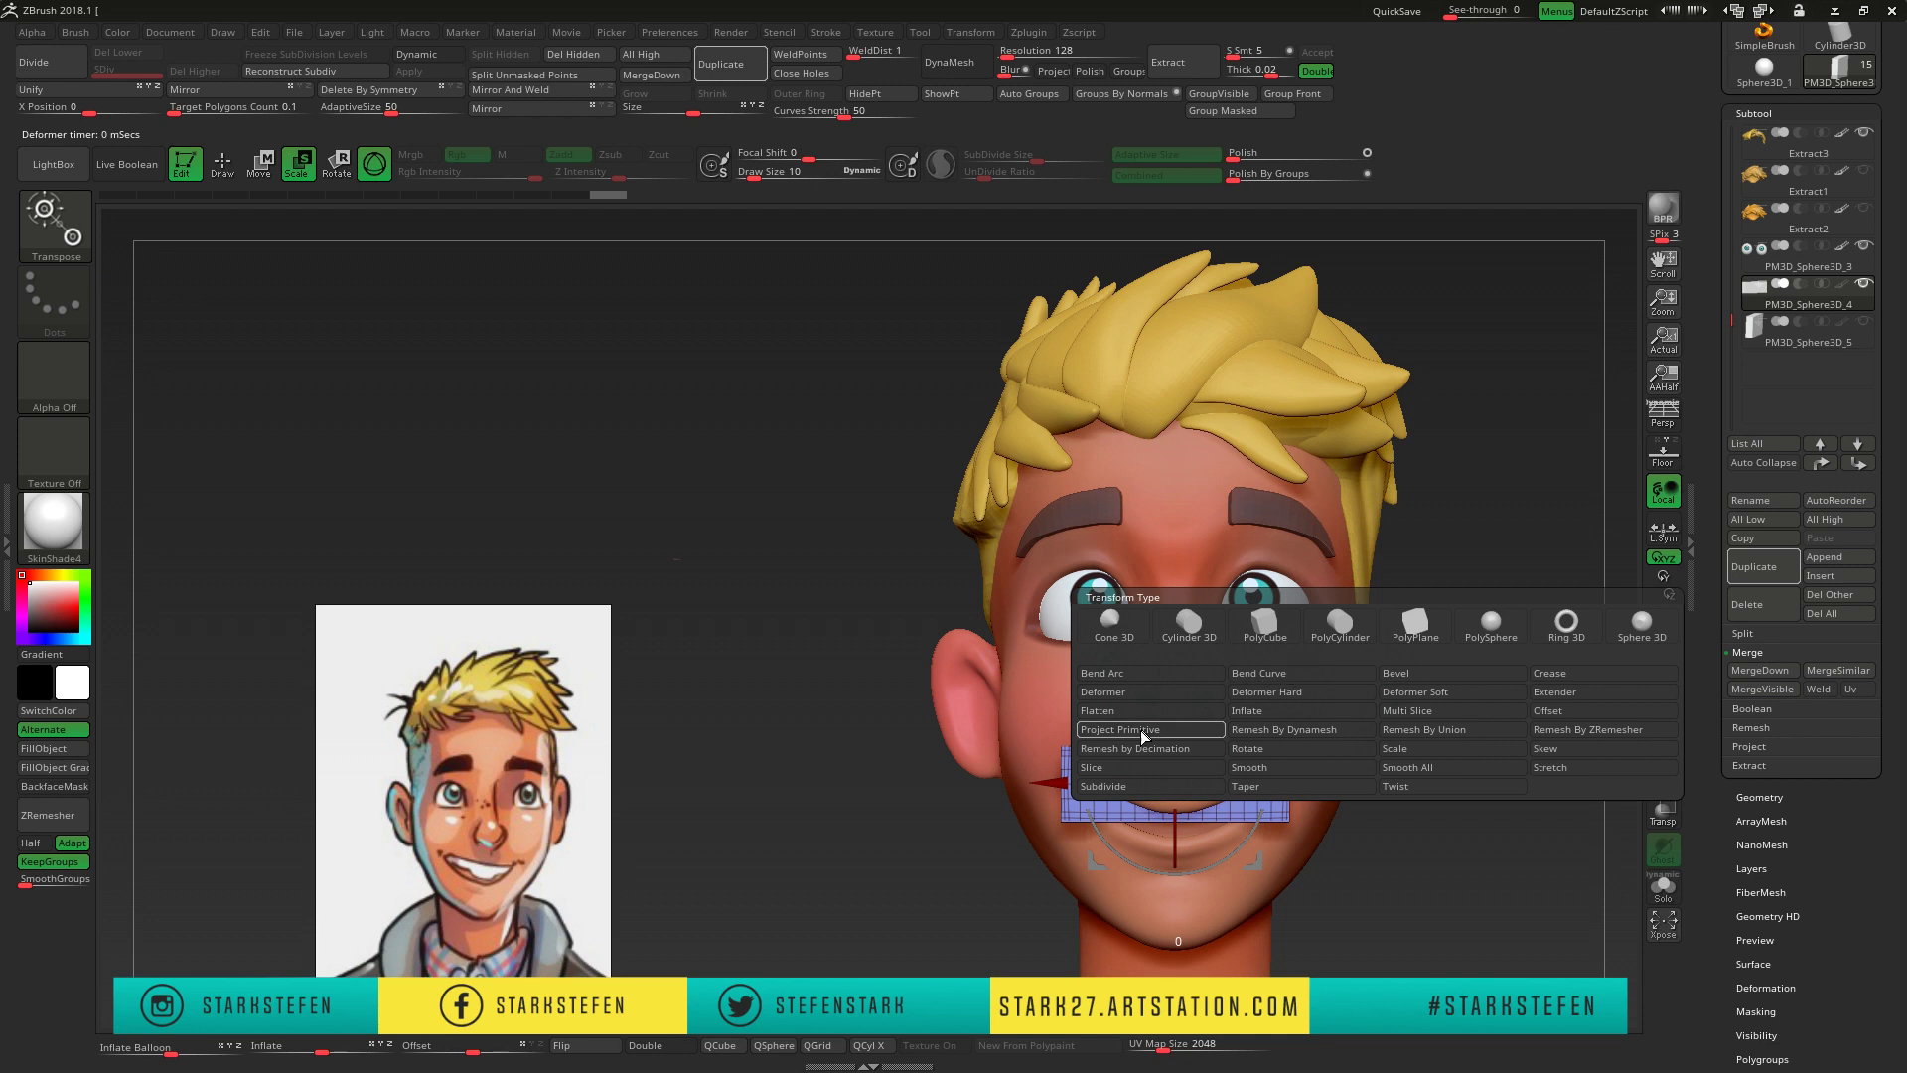
left_click(1237, 675)
left_click(1092, 621)
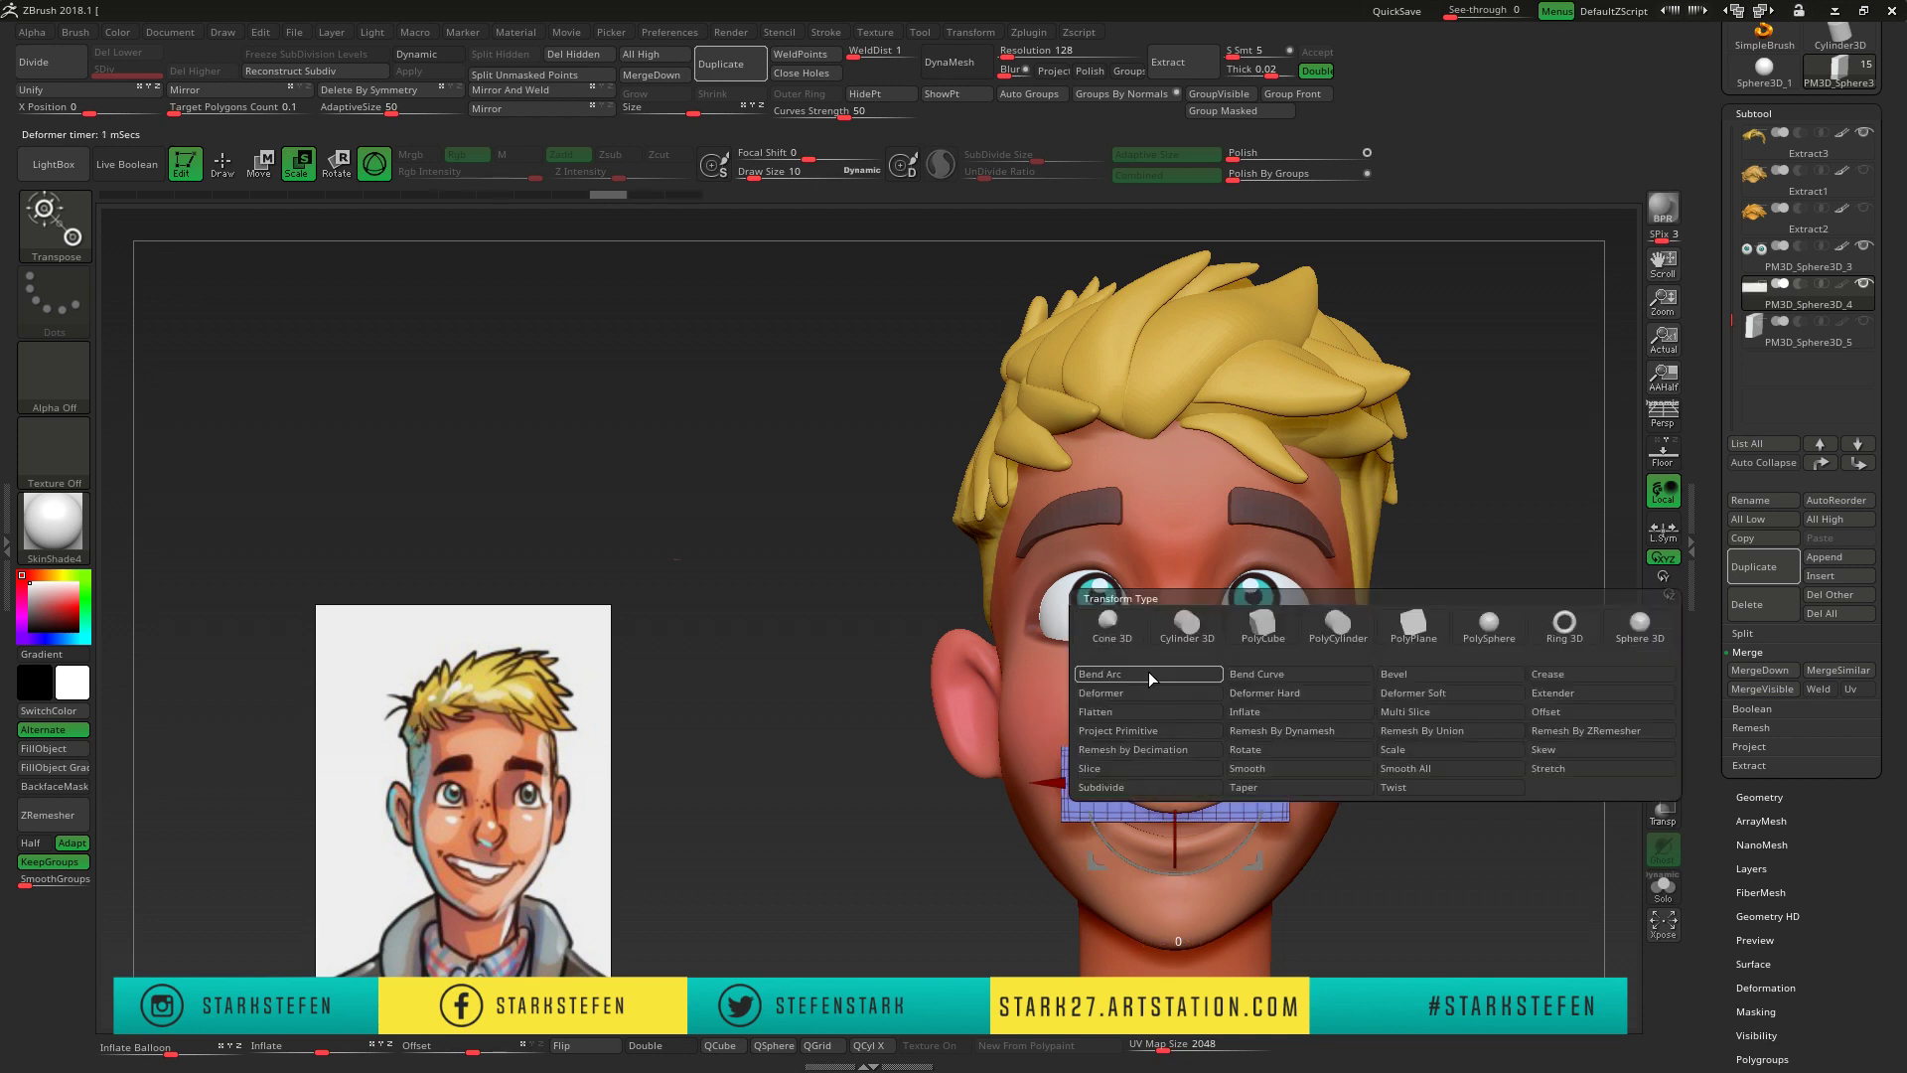
- Check the bent strip from above and in profile, returning to the standard move gizmo
left_click_drag(1149, 671, 1238, 796)
left_click_drag(1135, 697, 1440, 646)
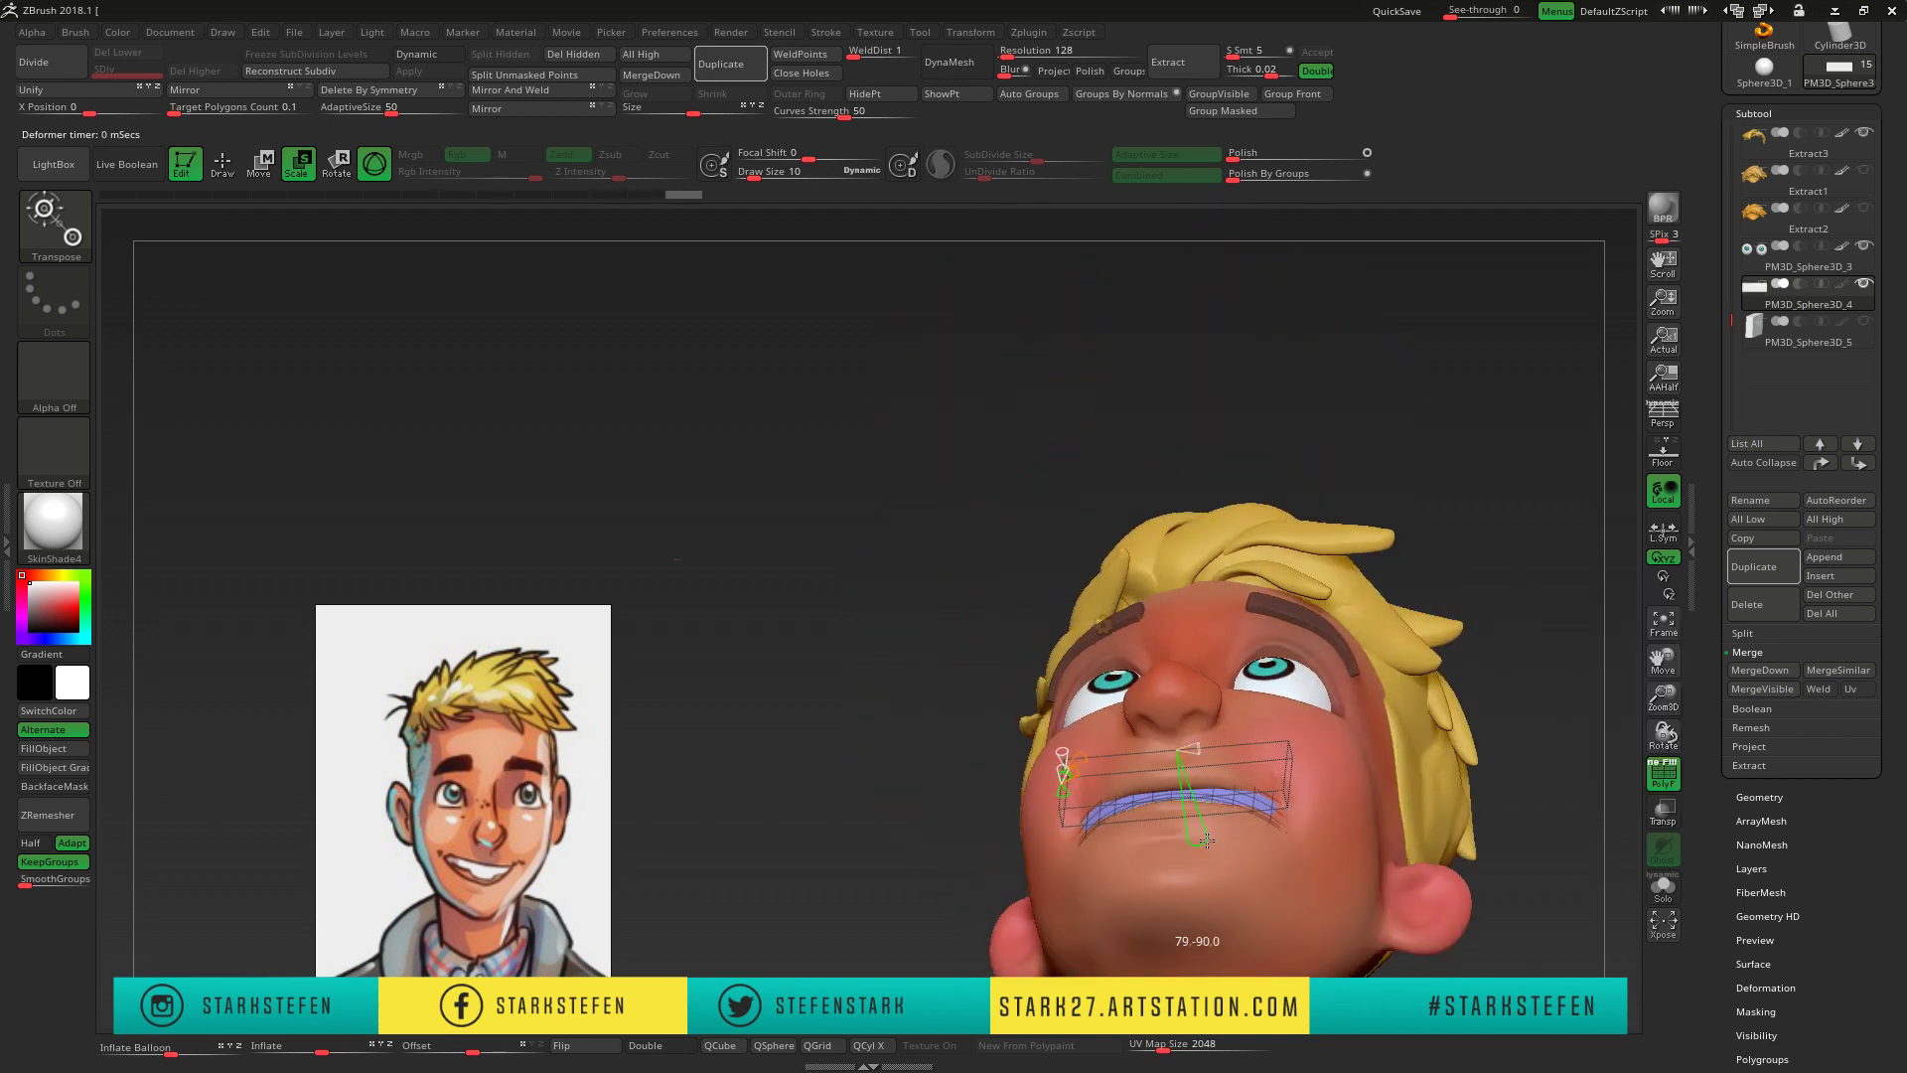
left_click(260, 164)
left_click(1100, 624)
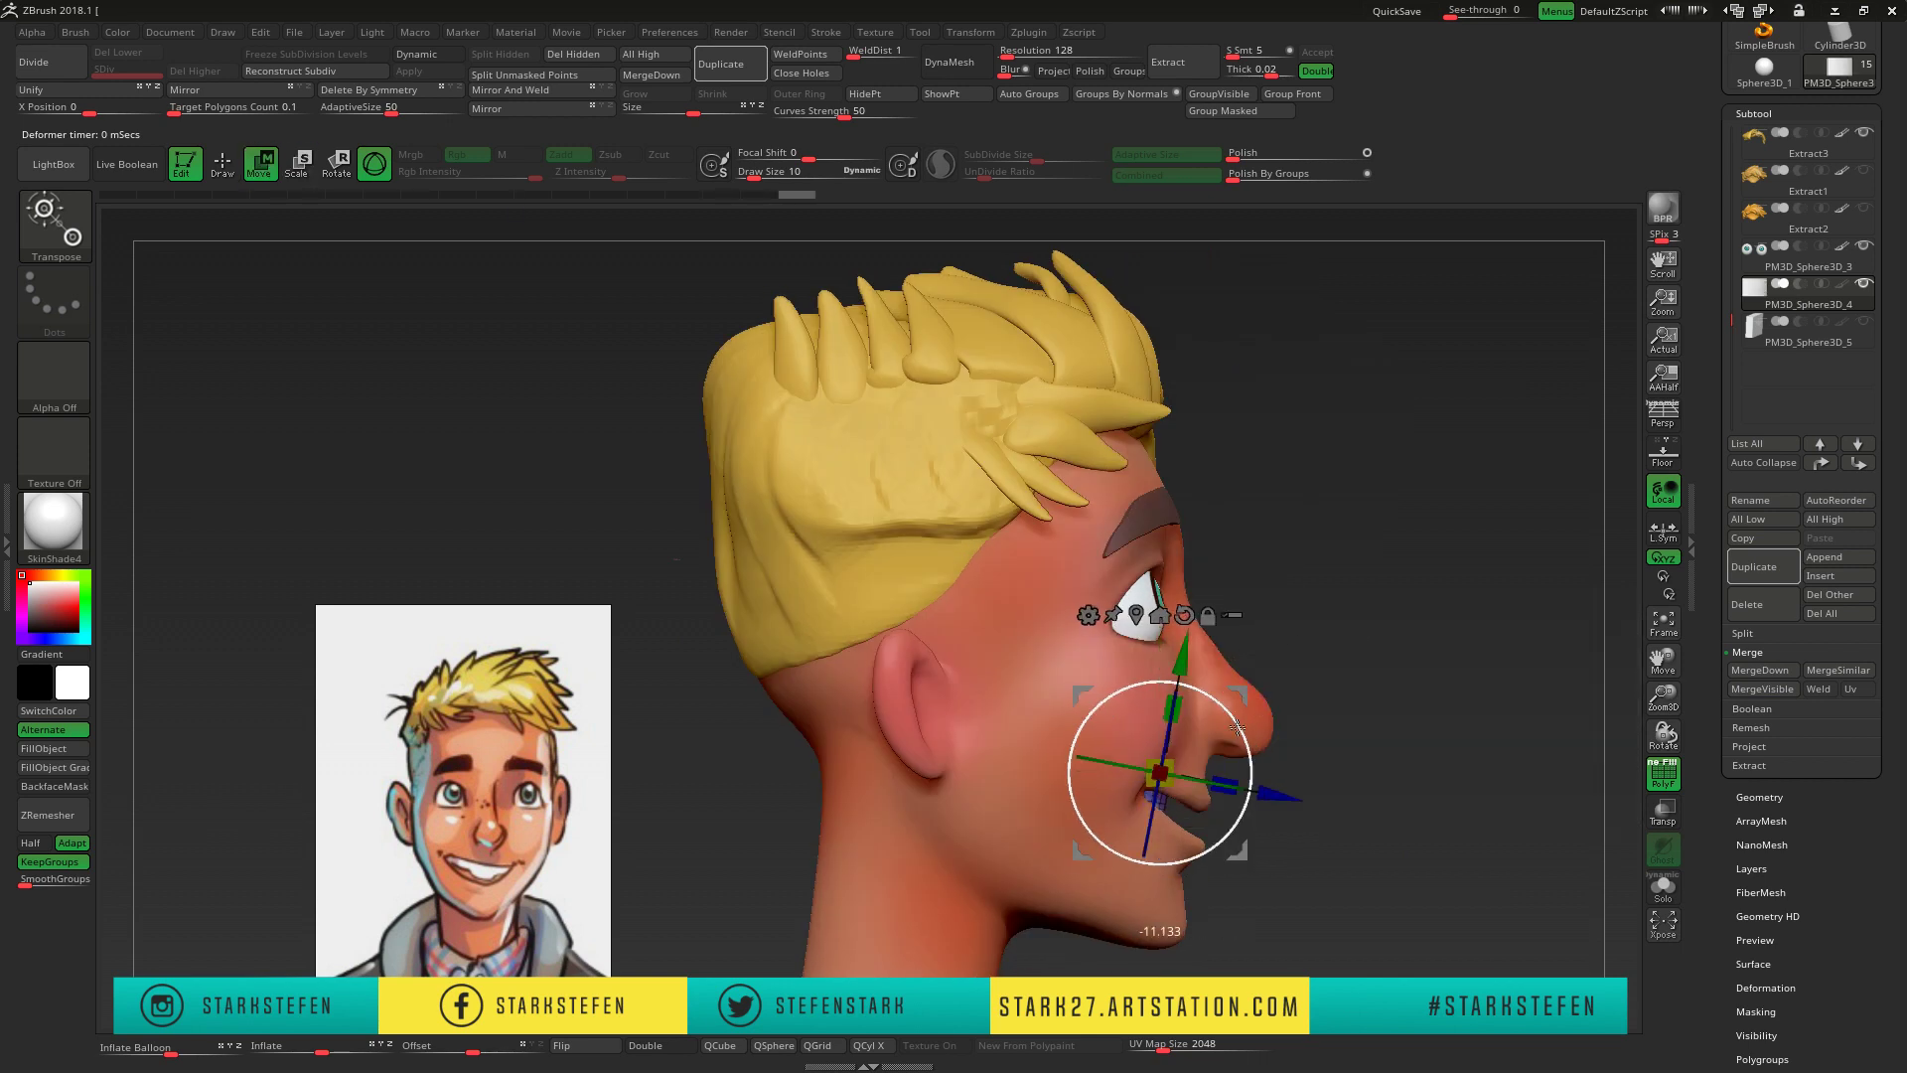
left_click_drag(1291, 695, 1242, 775, "shift")
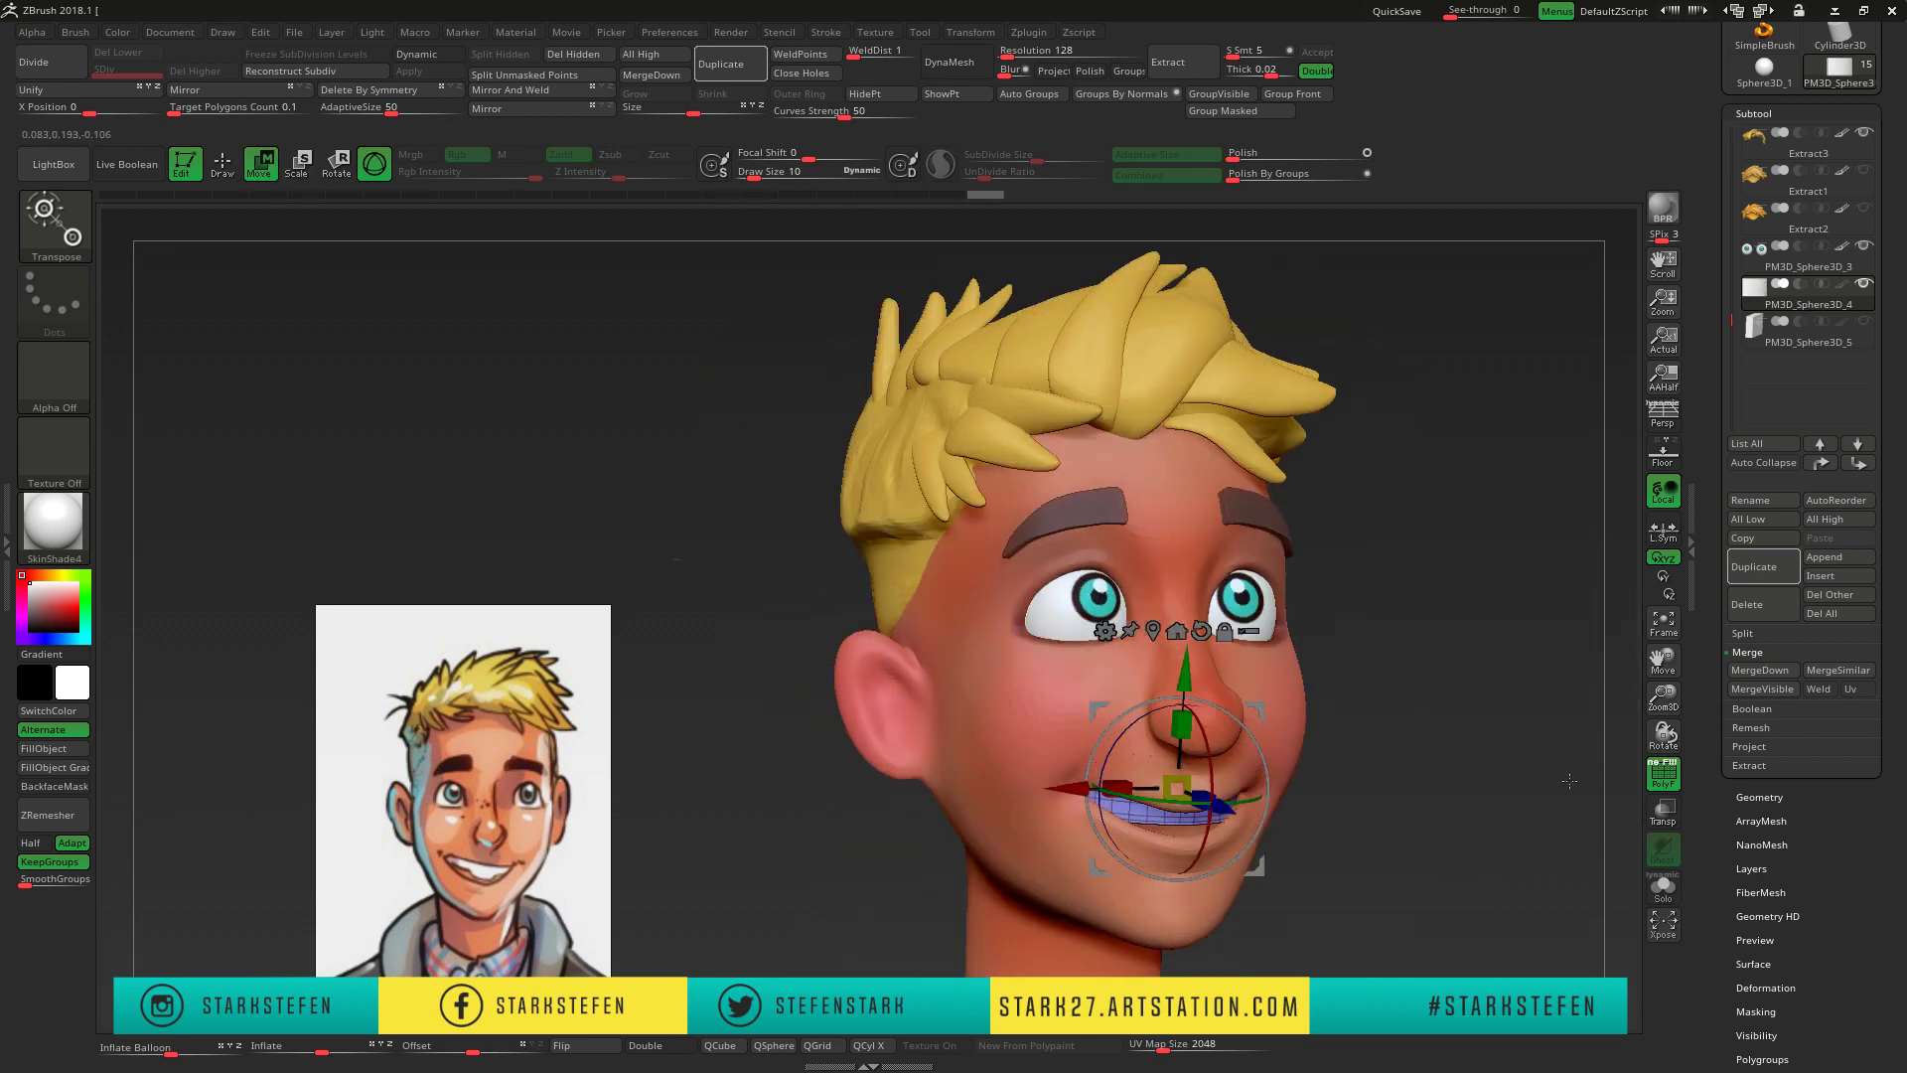
- Select the Move Topological brush at size 30, hide the wireframe, and inspect the teeth strip
key("q")
key("b")
key("m")
key("t")
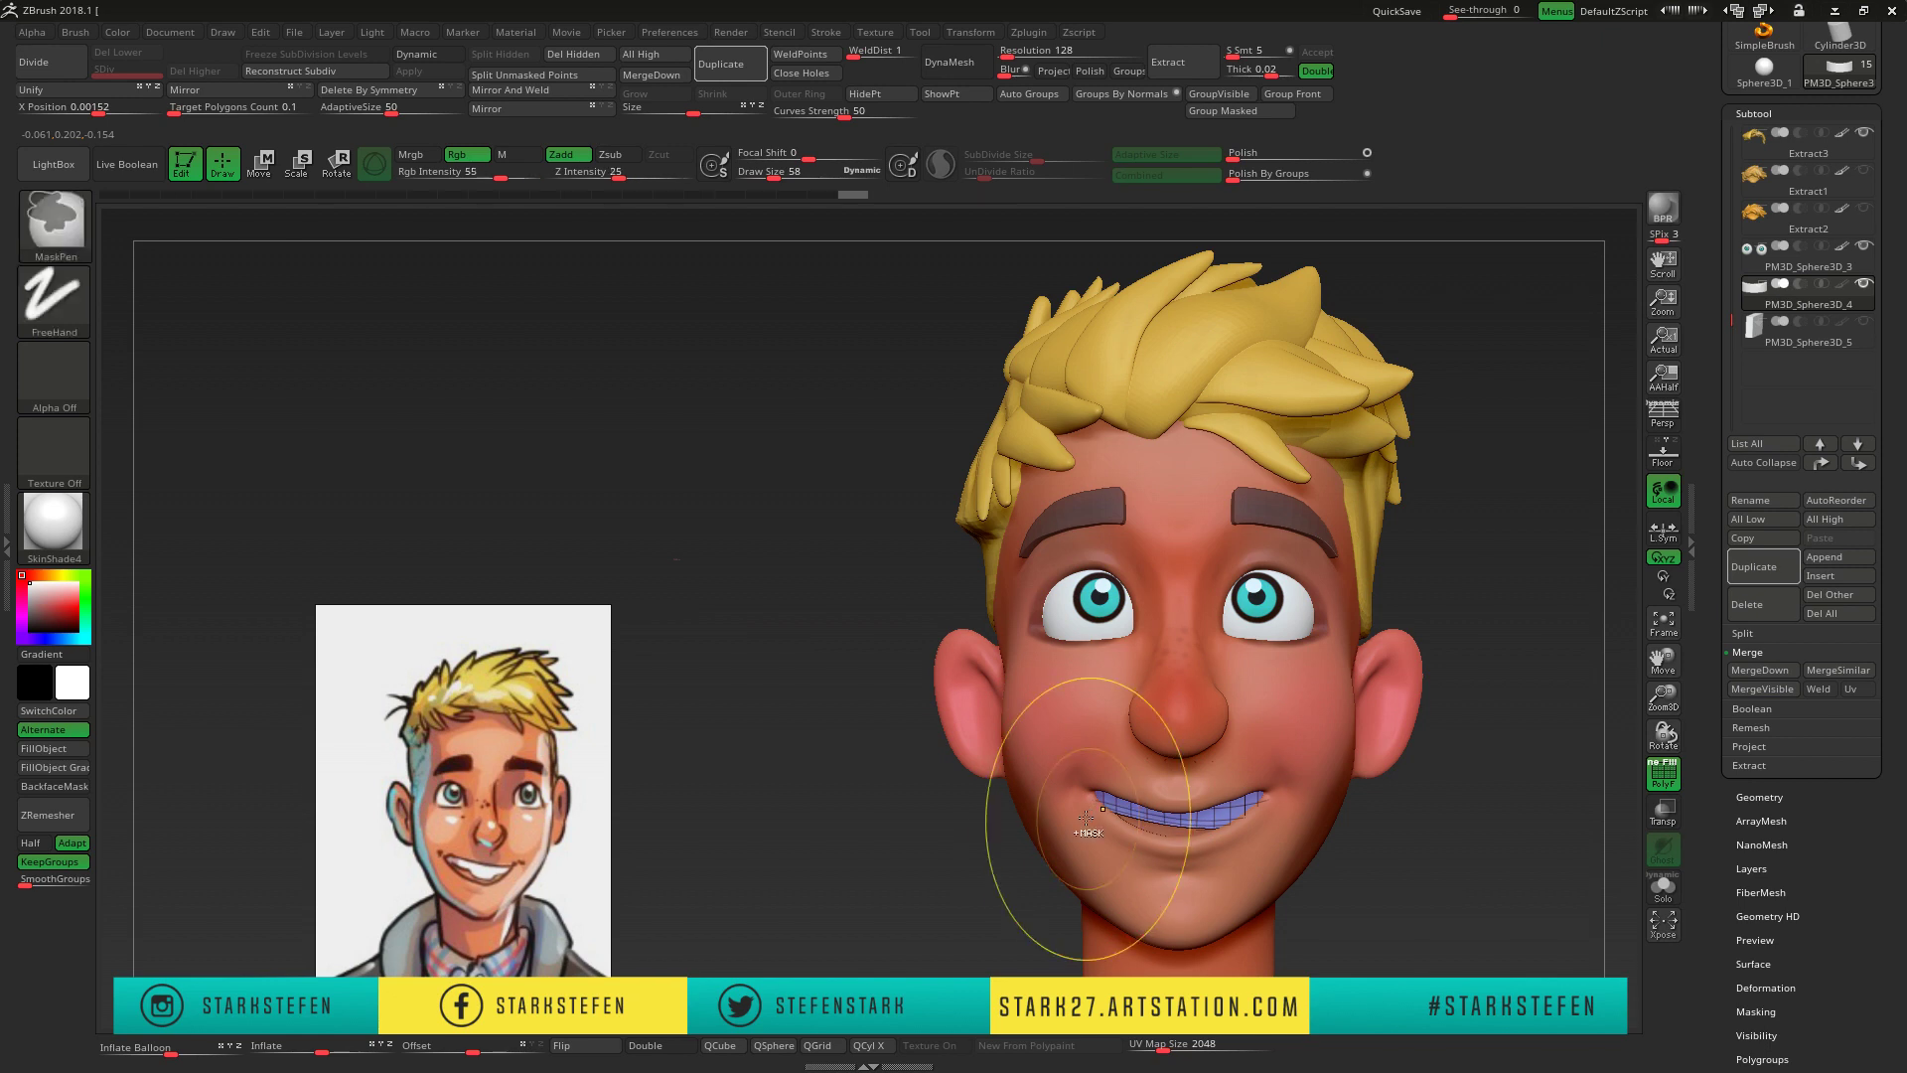
left_click_drag(1095, 810, 1374, 805)
key("shift+f")
key("bracketleft")
key("bracketleft")
key("bracketleft")
key("bracketleft")
mouse_move(1193, 823)
left_mouse_down()
mouse_move(1292, 819)
mouse_move(1189, 816)
mouse_move(1242, 795)
mouse_move(1142, 795)
mouse_move(1292, 757)
mouse_move(1362, 643)
left_mouse_up()
- Flatten the duplicate mouth piece with a flatten deformer from the gizmo
left_click(1176, 819, "alt")
key("e")
left_click(1093, 621)
left_click(1148, 720)
key("w")
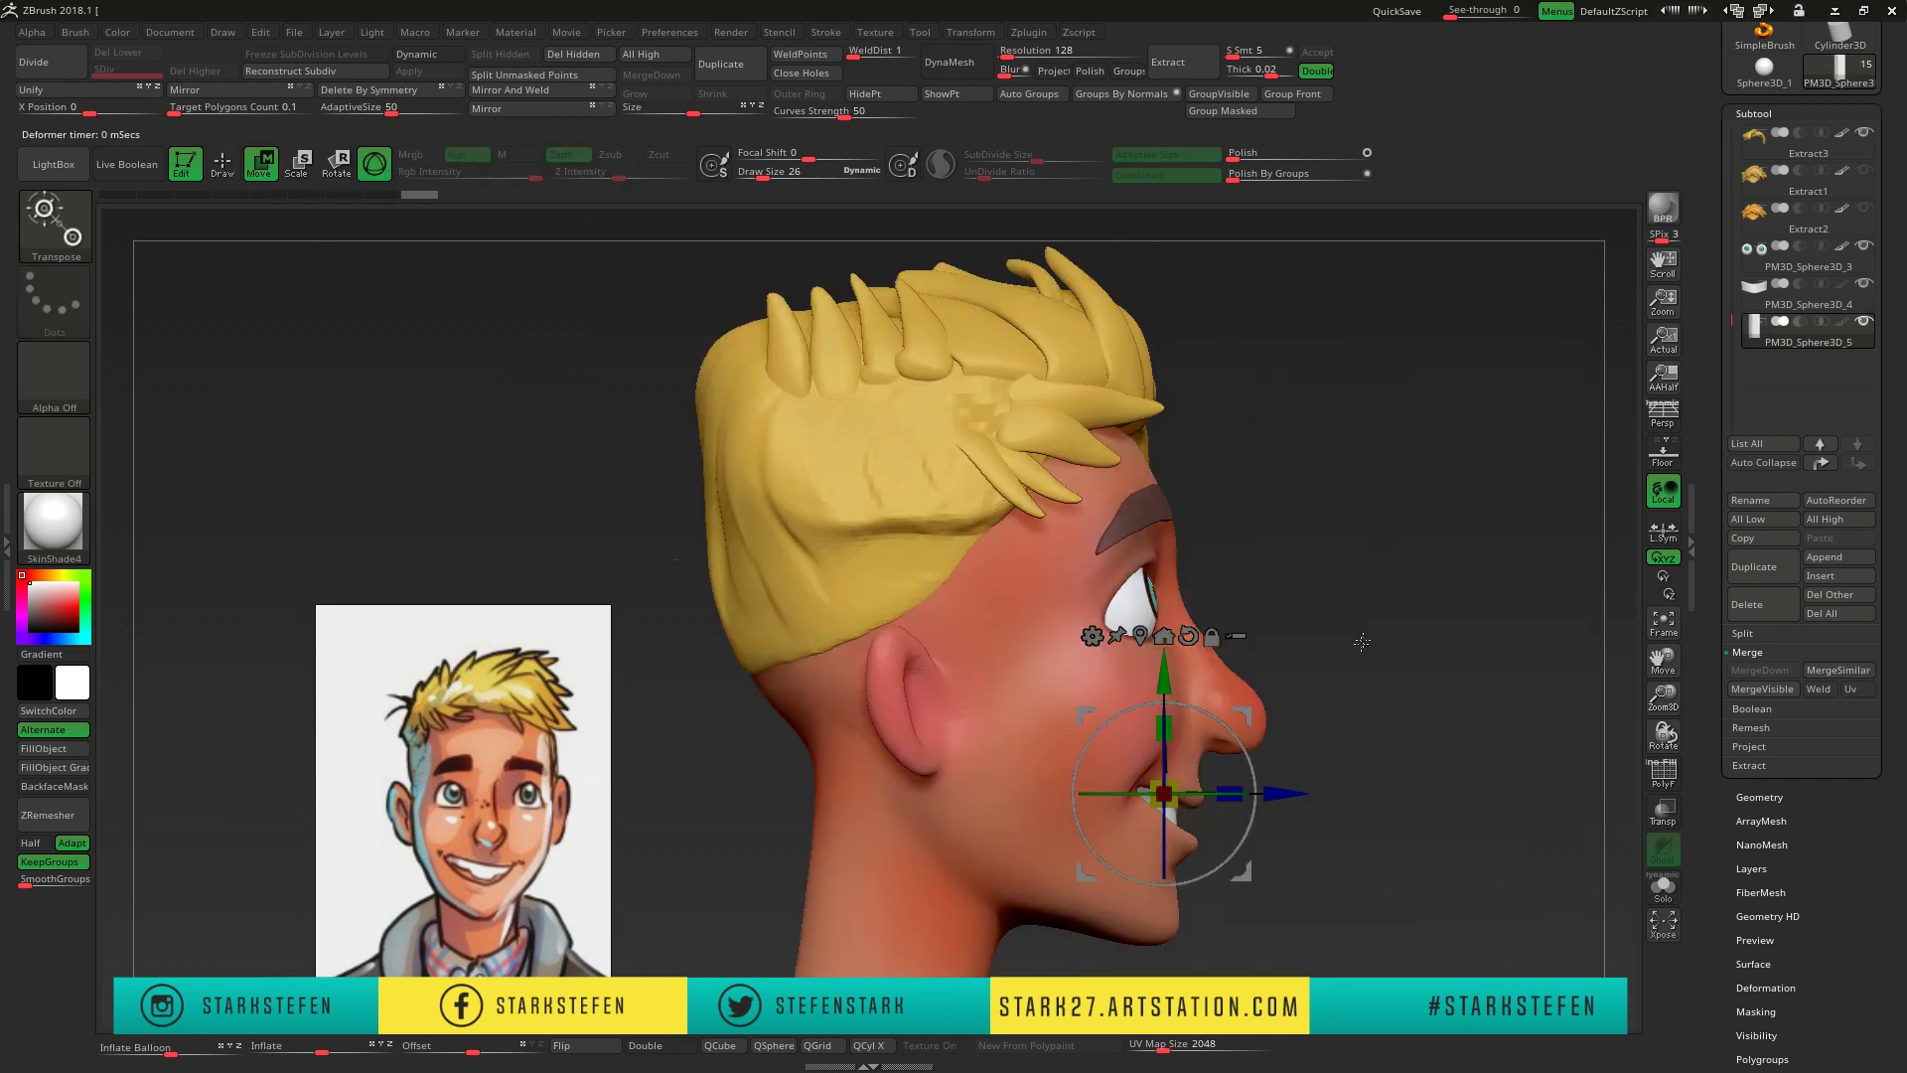
left_click_drag(1258, 708, 1440, 696)
- Nudge the teeth slightly to the right and delete the spare duplicate subtool
key("q")
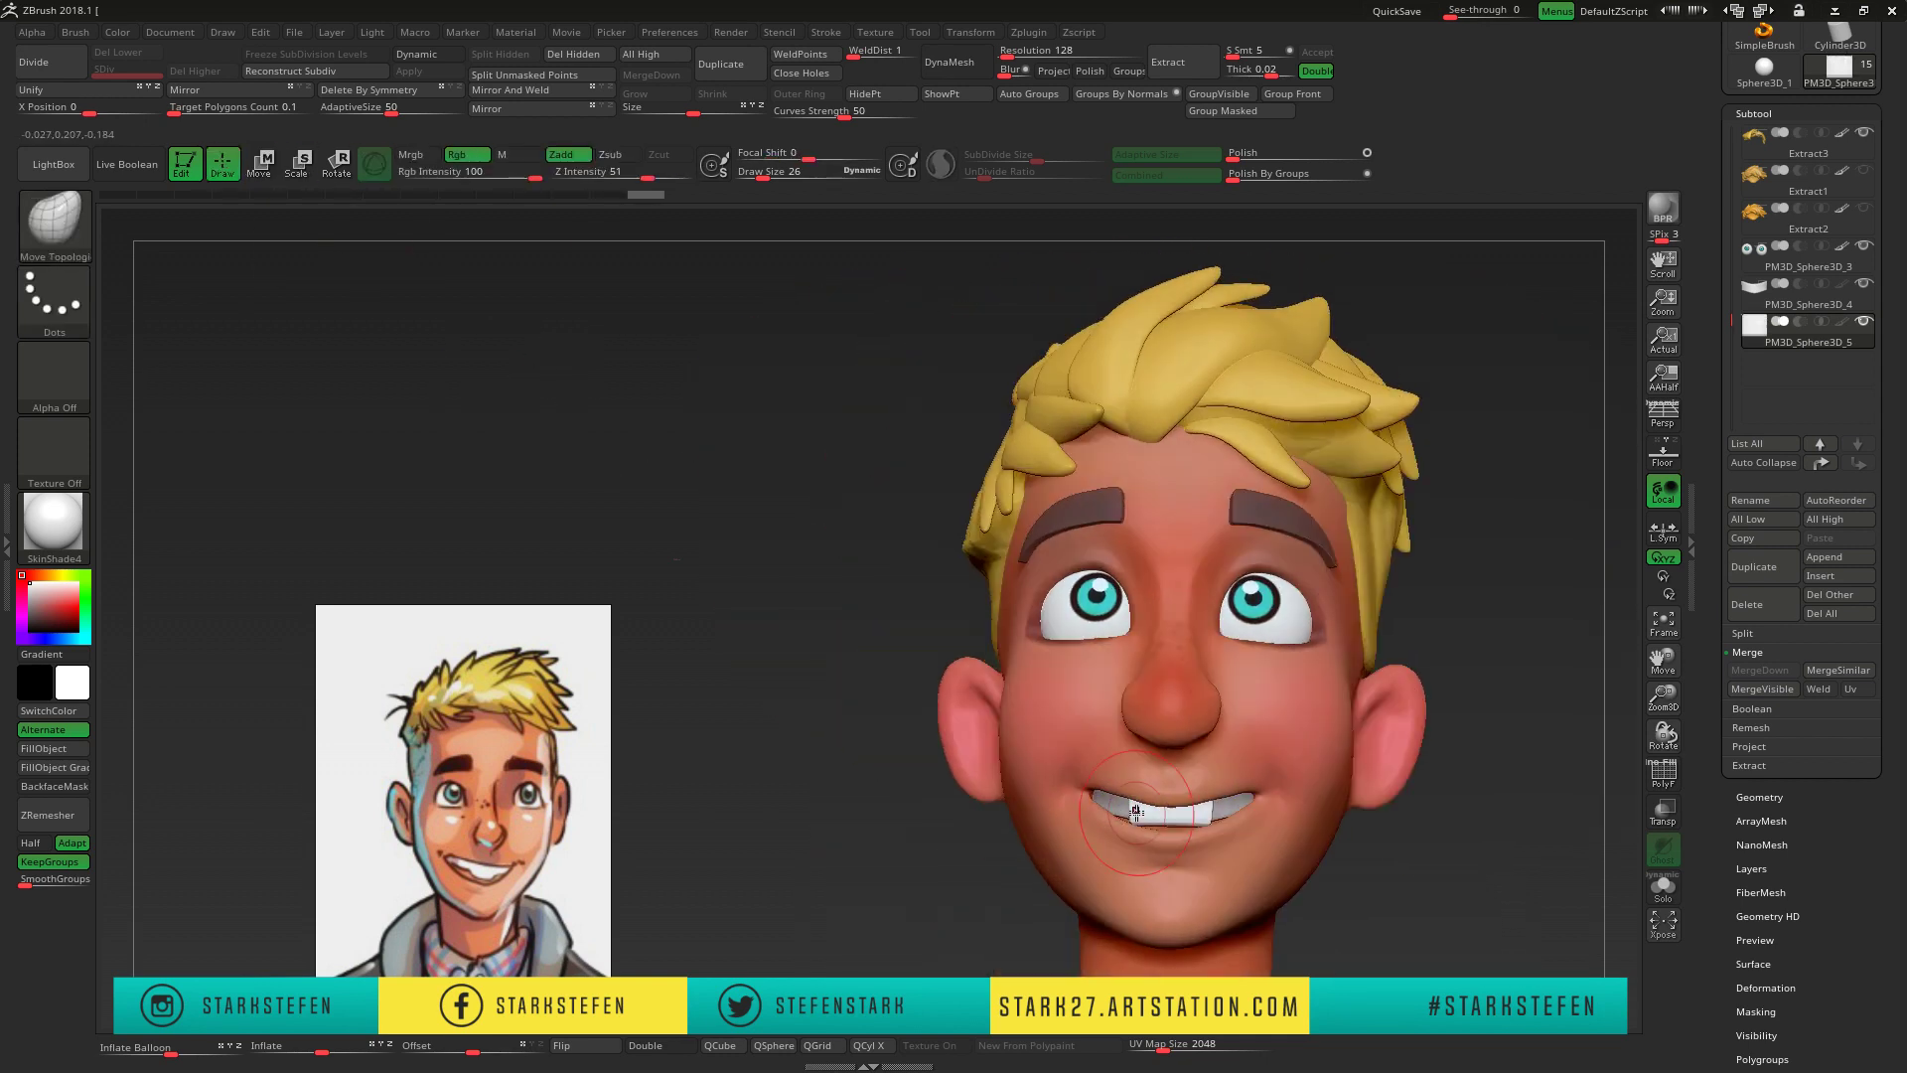
key("w")
left_click_drag(1205, 818, 1016, 577)
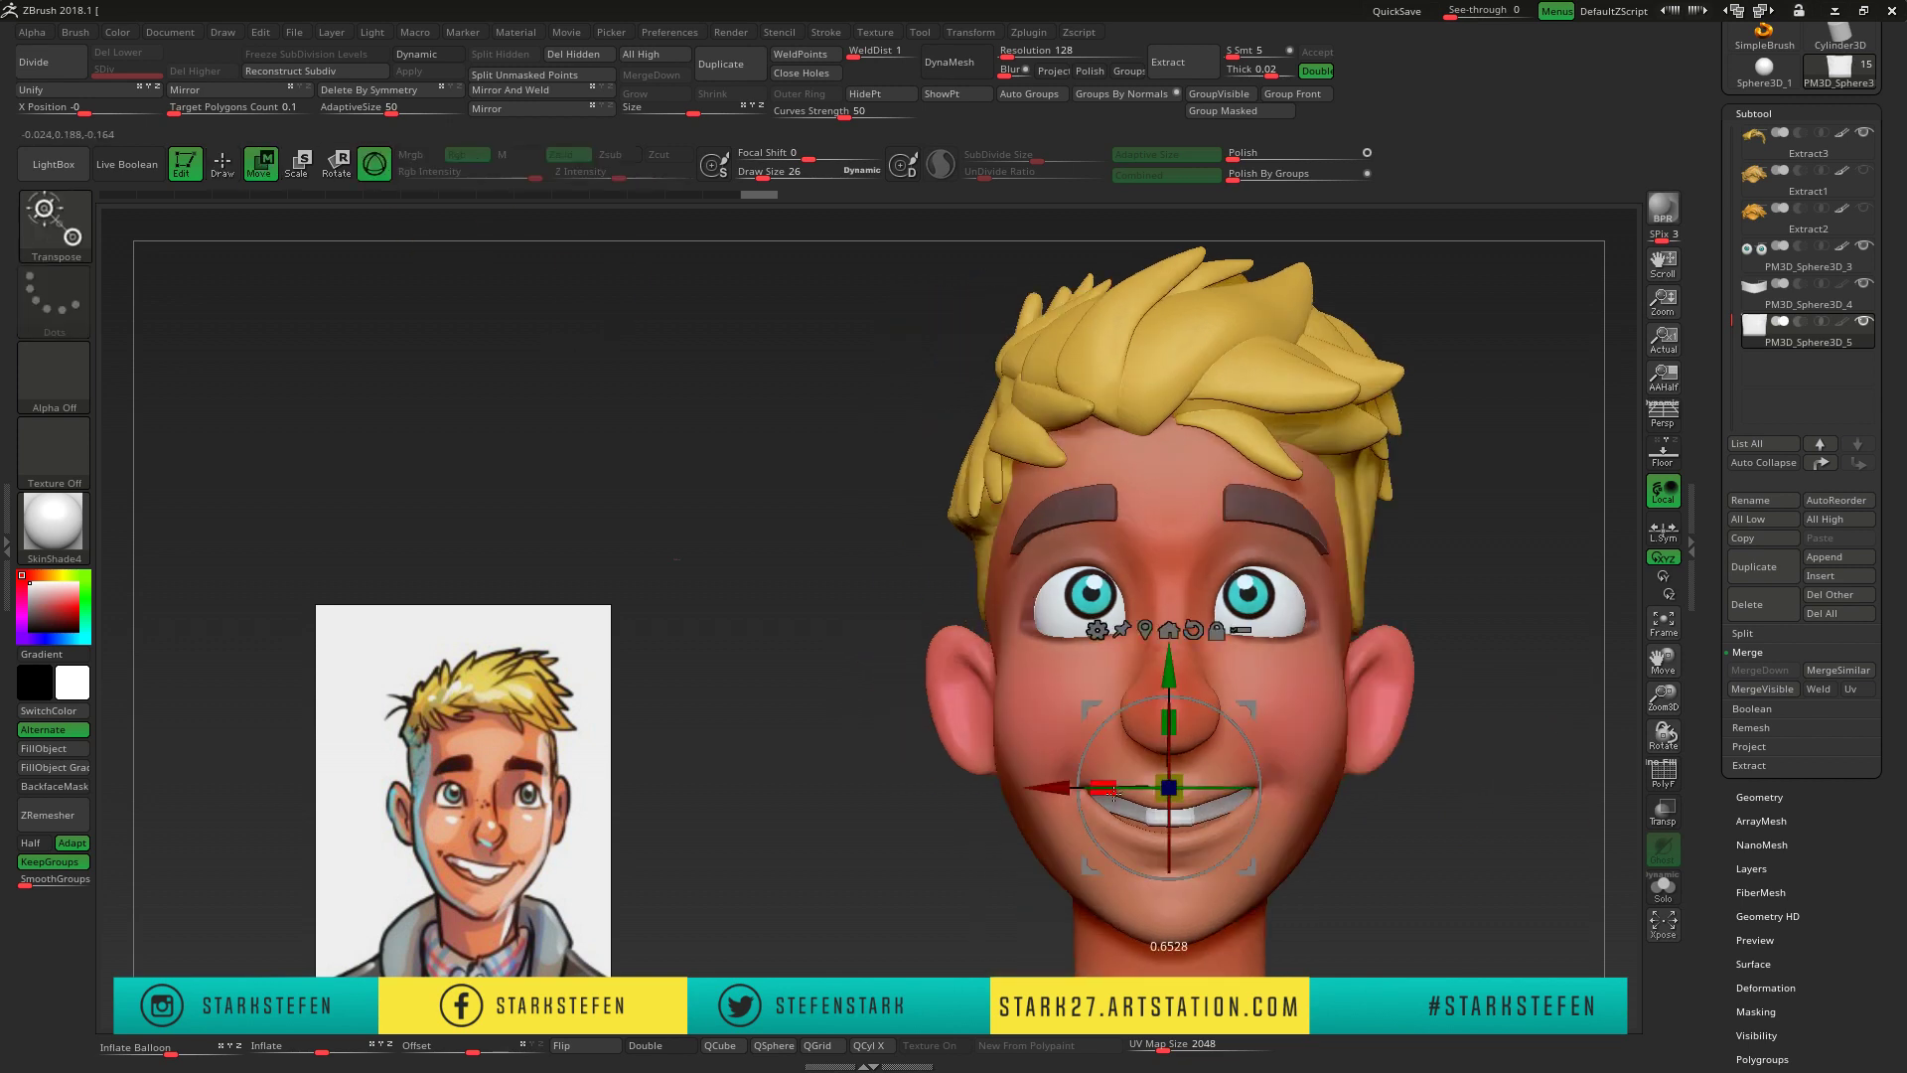
mouse_move(1215, 789)
left_mouse_down()
mouse_move(1264, 717)
mouse_move(1396, 750)
mouse_move(1345, 739)
left_mouse_up()
key("q")
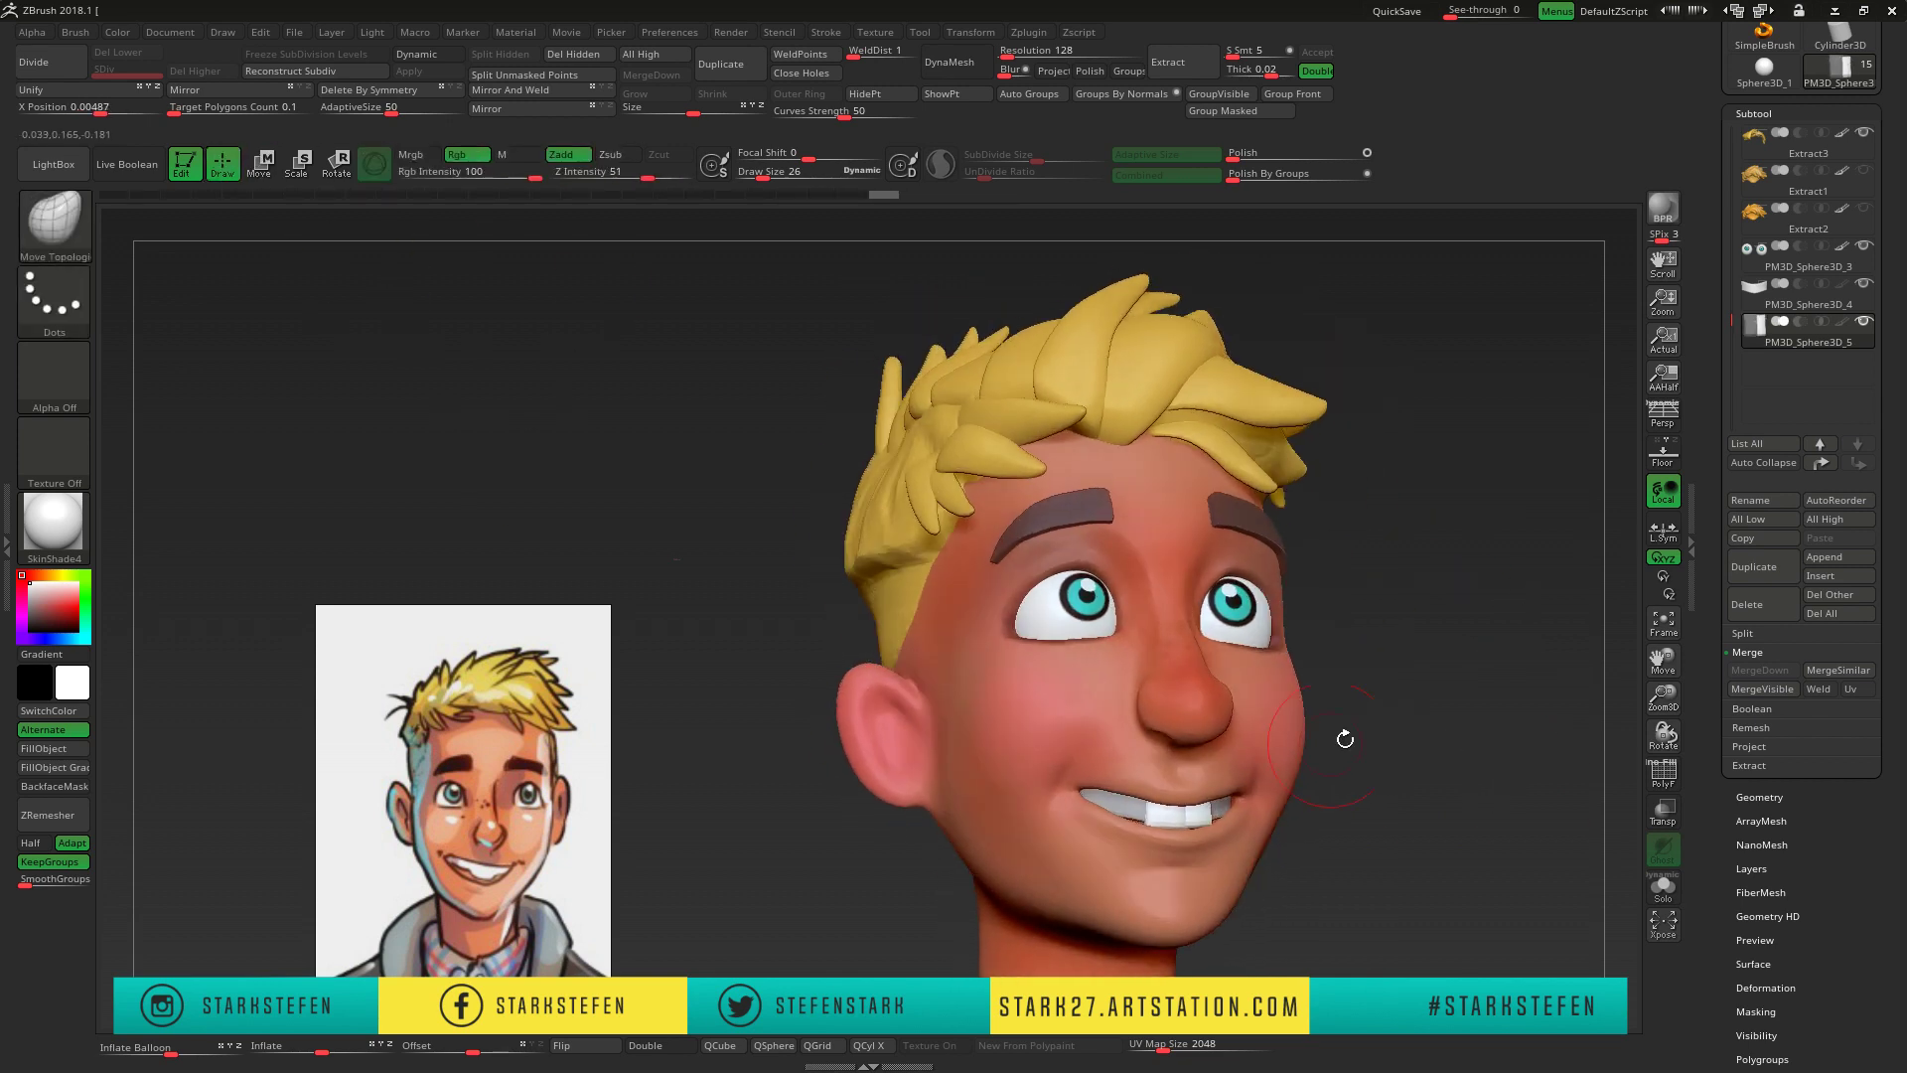
left_click(1753, 604)
- With the teeth soloed, rotate them into position using Transpose Rotate
left_click(1664, 887)
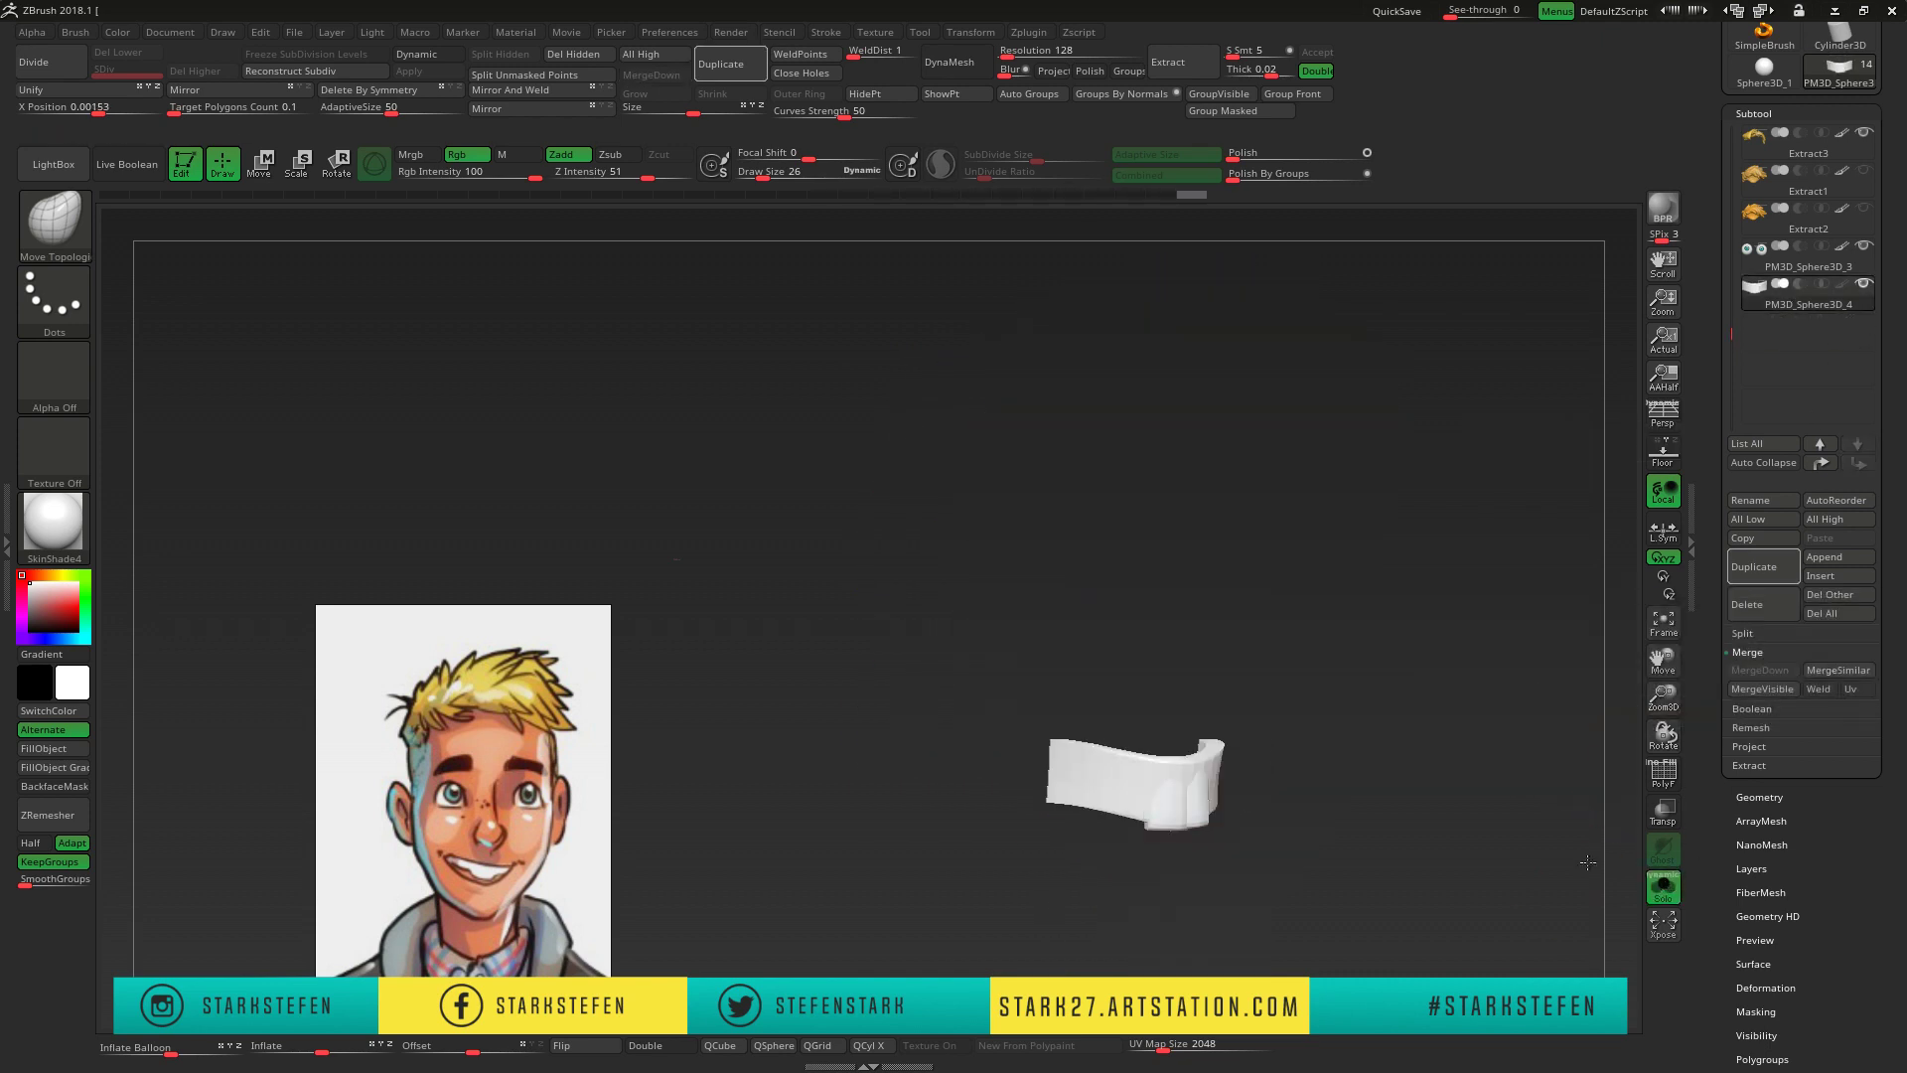
left_click(259, 162)
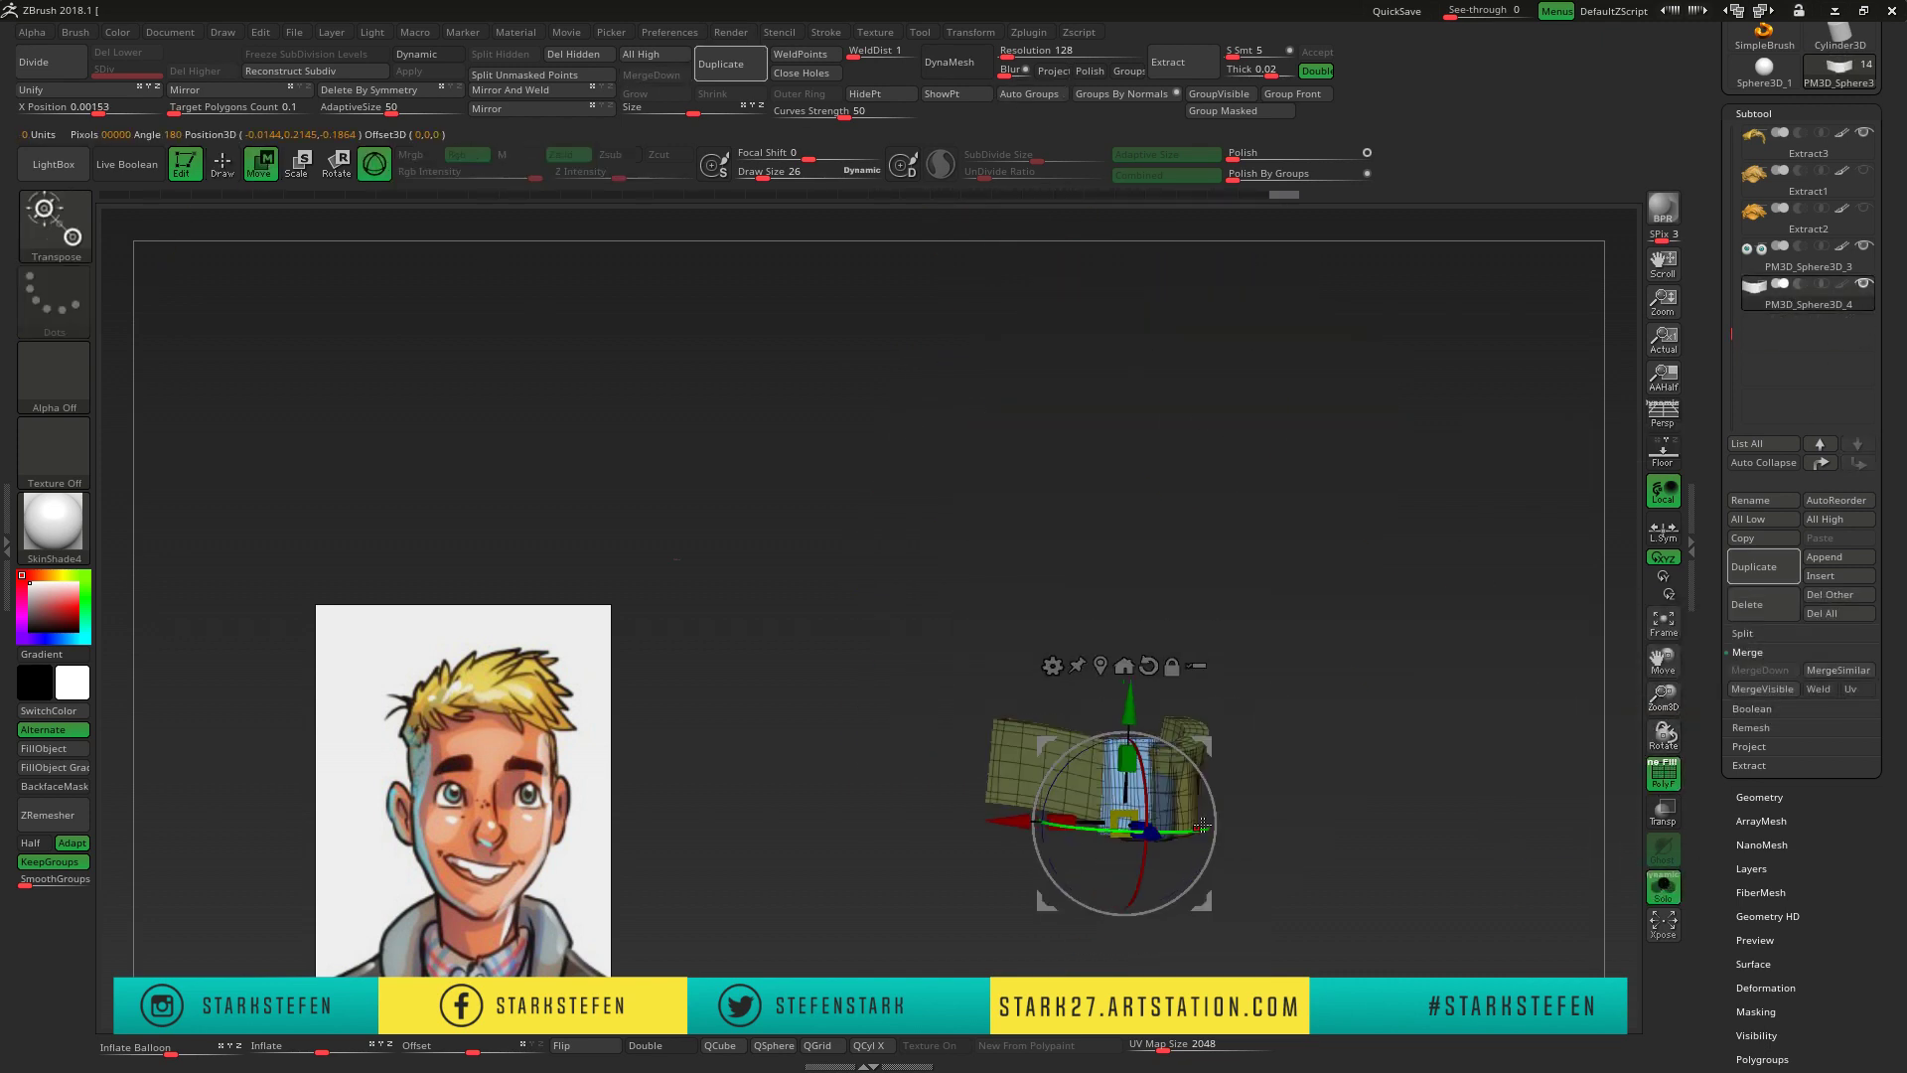
mouse_move(1156, 826)
left_mouse_down()
mouse_move(1120, 728)
mouse_move(1051, 789)
mouse_move(1151, 718)
left_mouse_up()
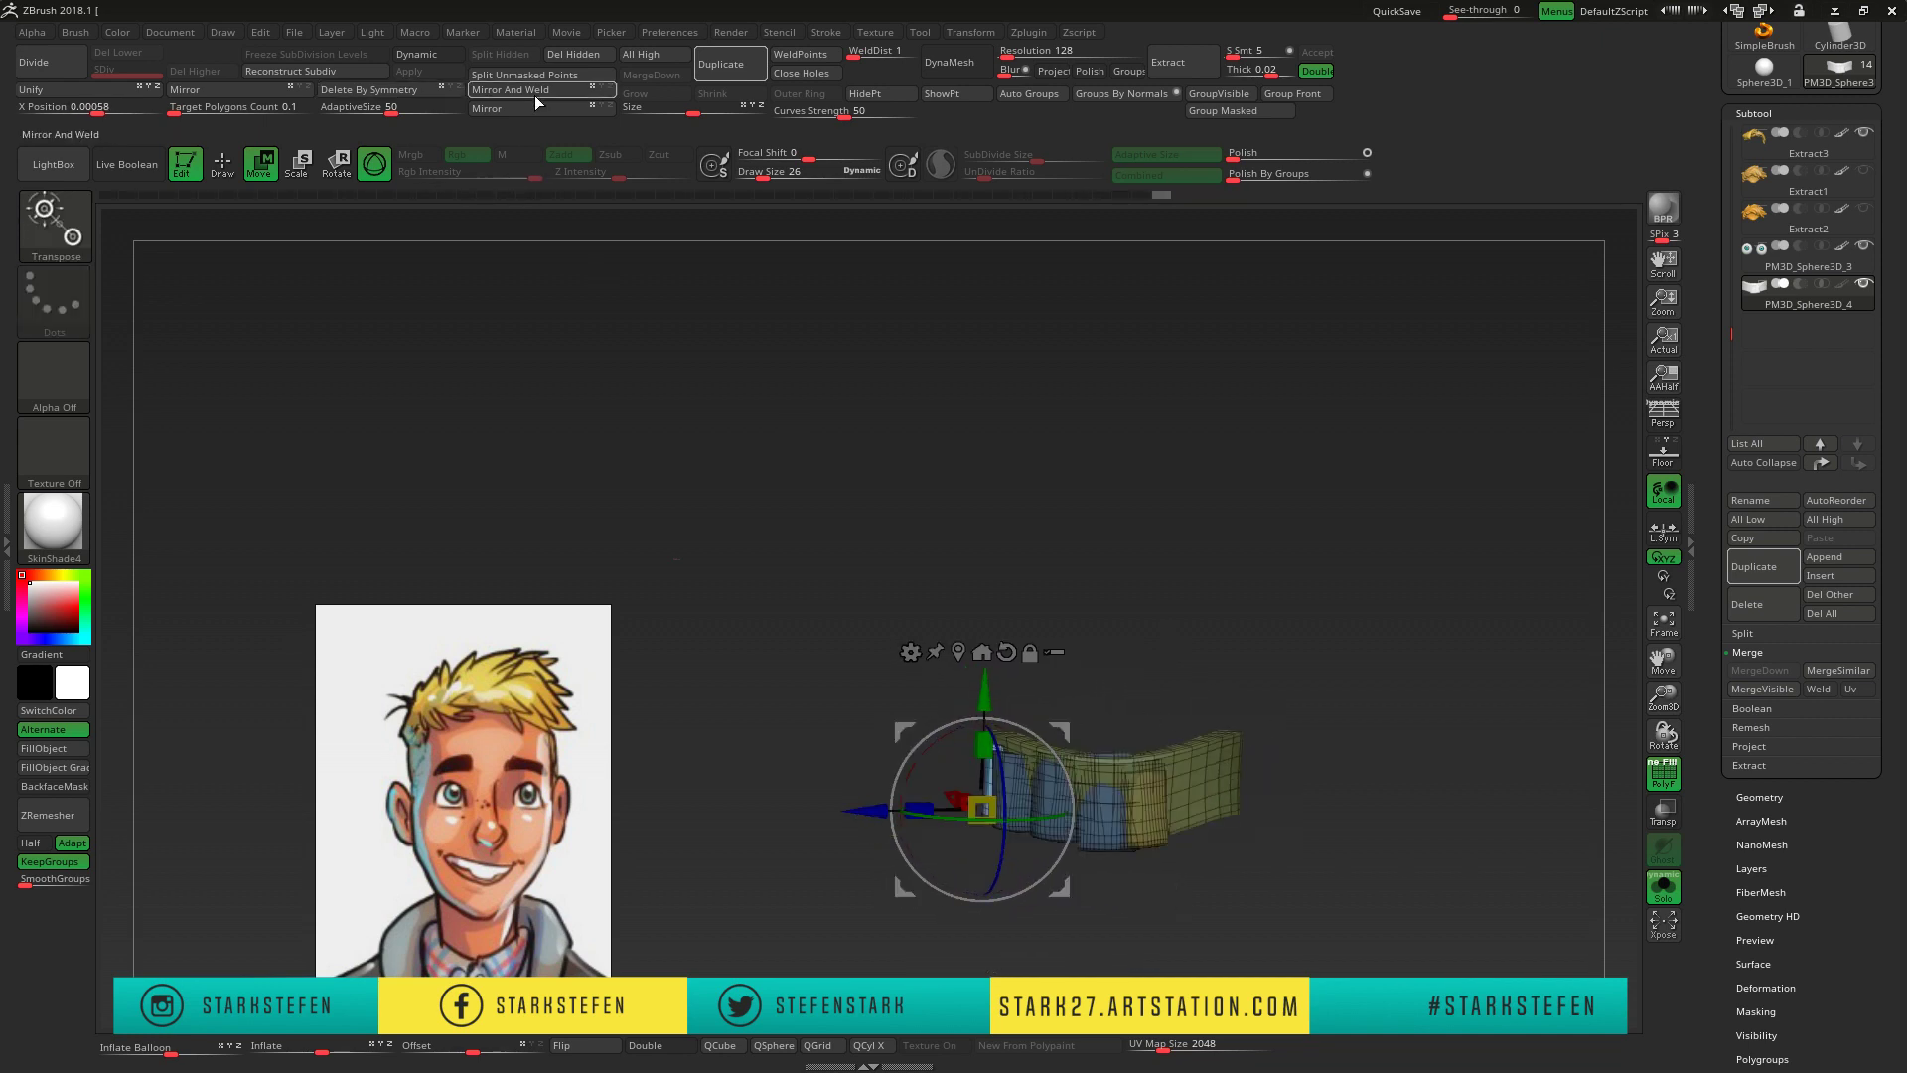
left_click_drag(1098, 481, 1242, 705)
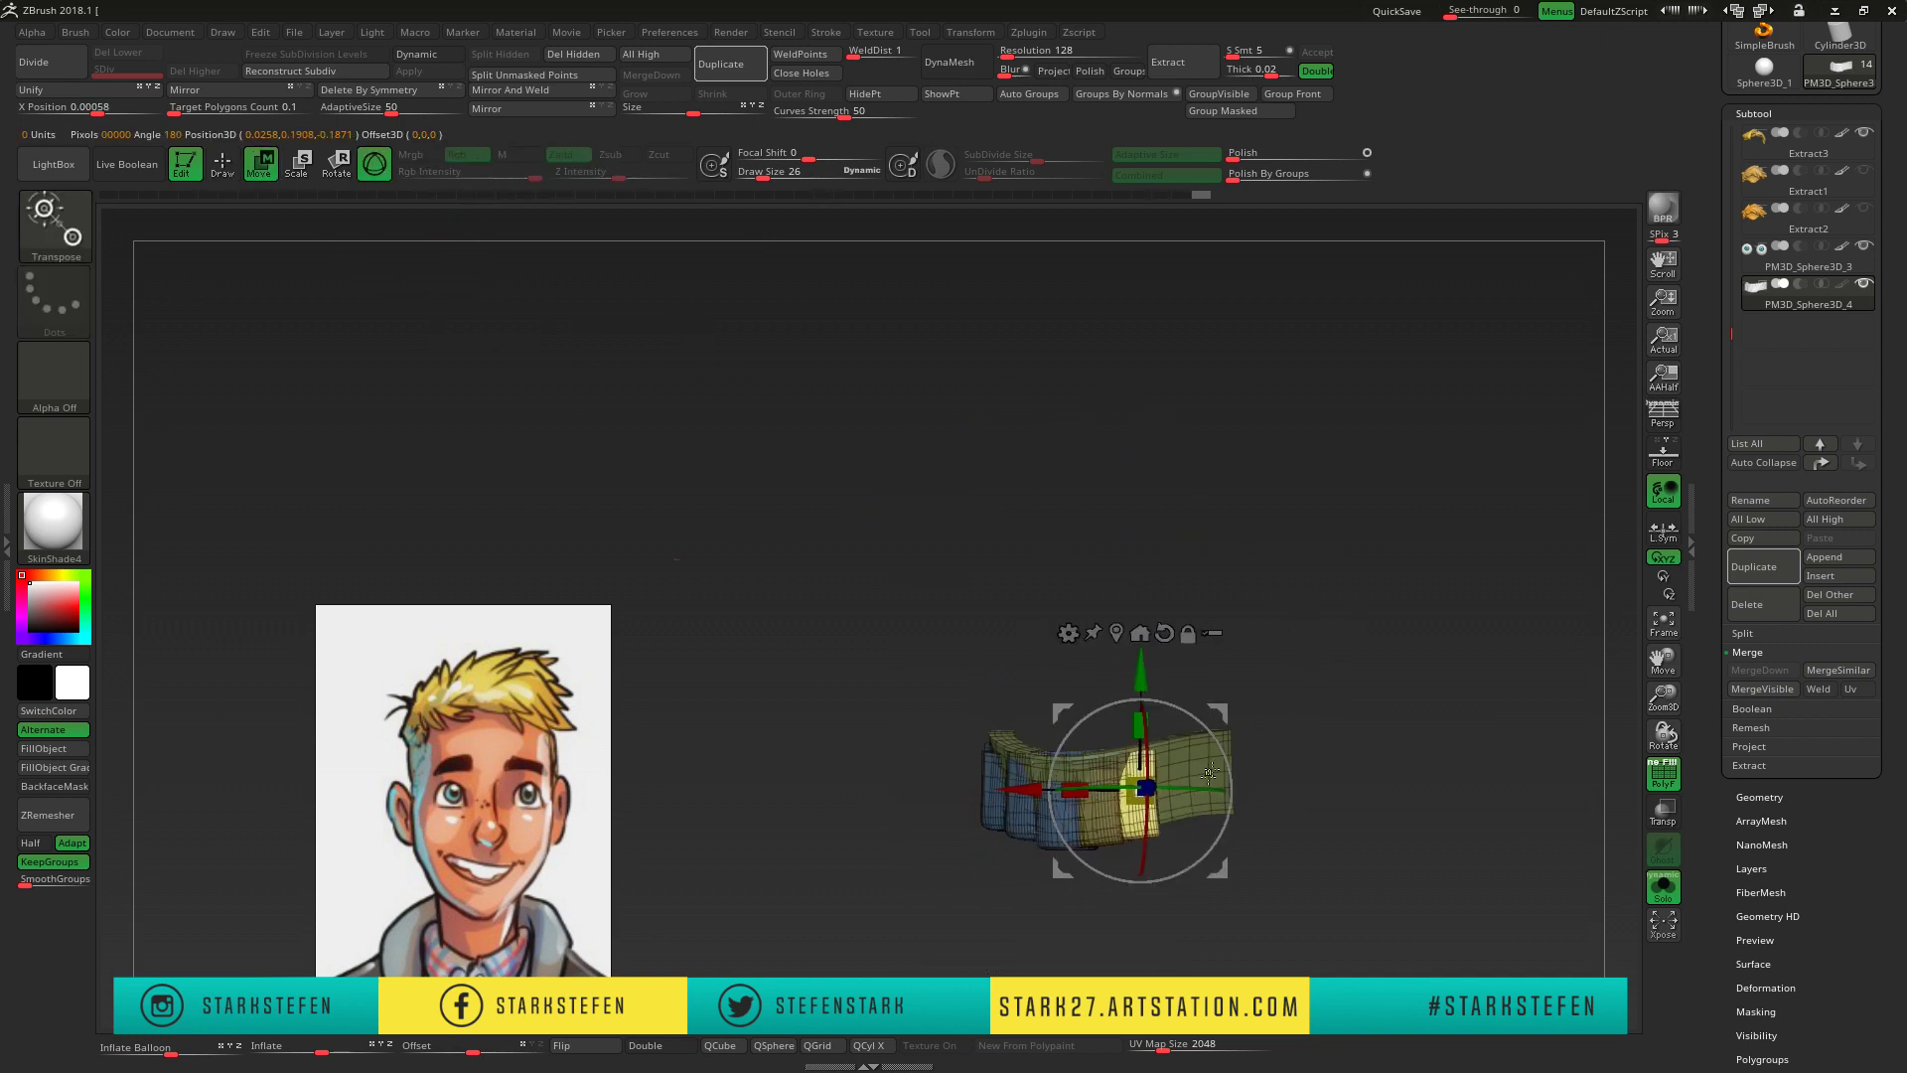
left_click_drag(1241, 705, 1304, 704)
left_click(223, 164)
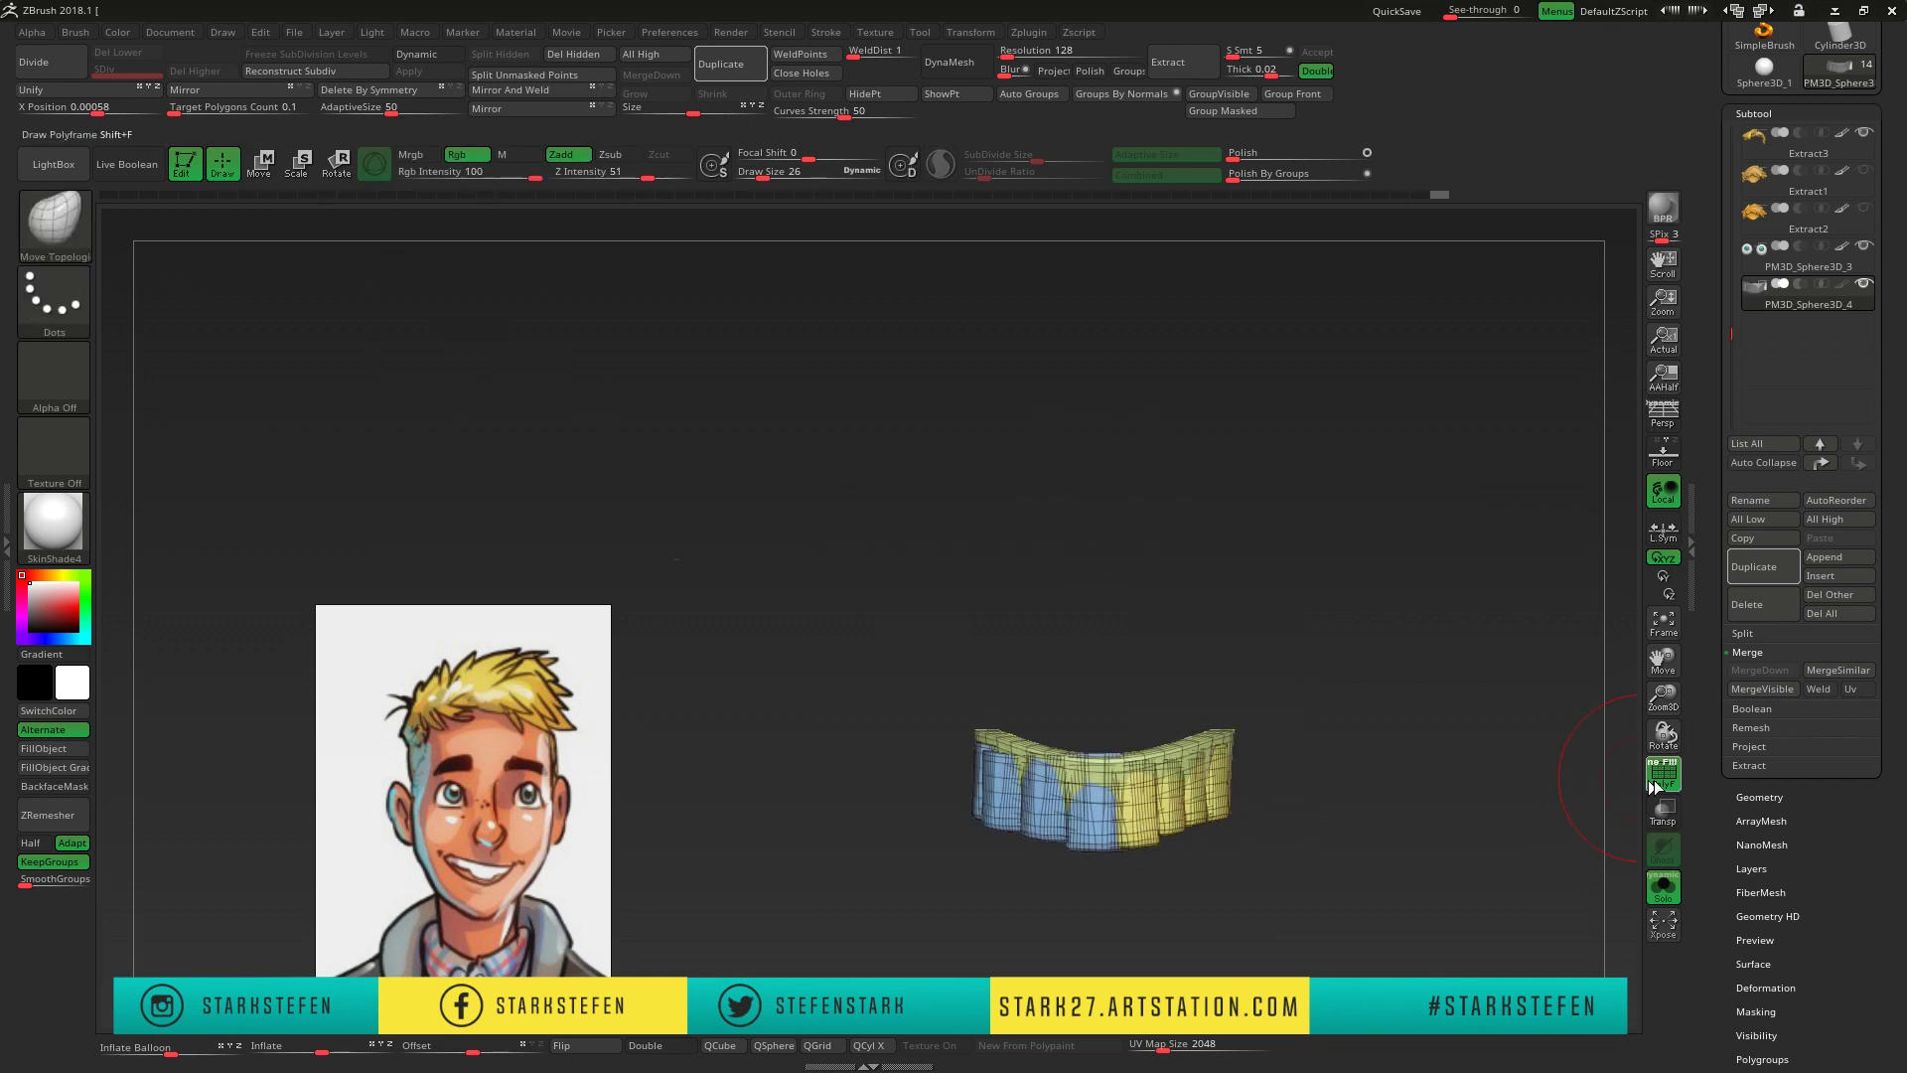
- Turn Solo off, enable Dynamic subdivision, and apply the ToyPlastic material
left_click(1649, 876)
left_click_drag(1469, 626, 1371, 616)
left_click(413, 54)
left_click(54, 527)
left_click(169, 521)
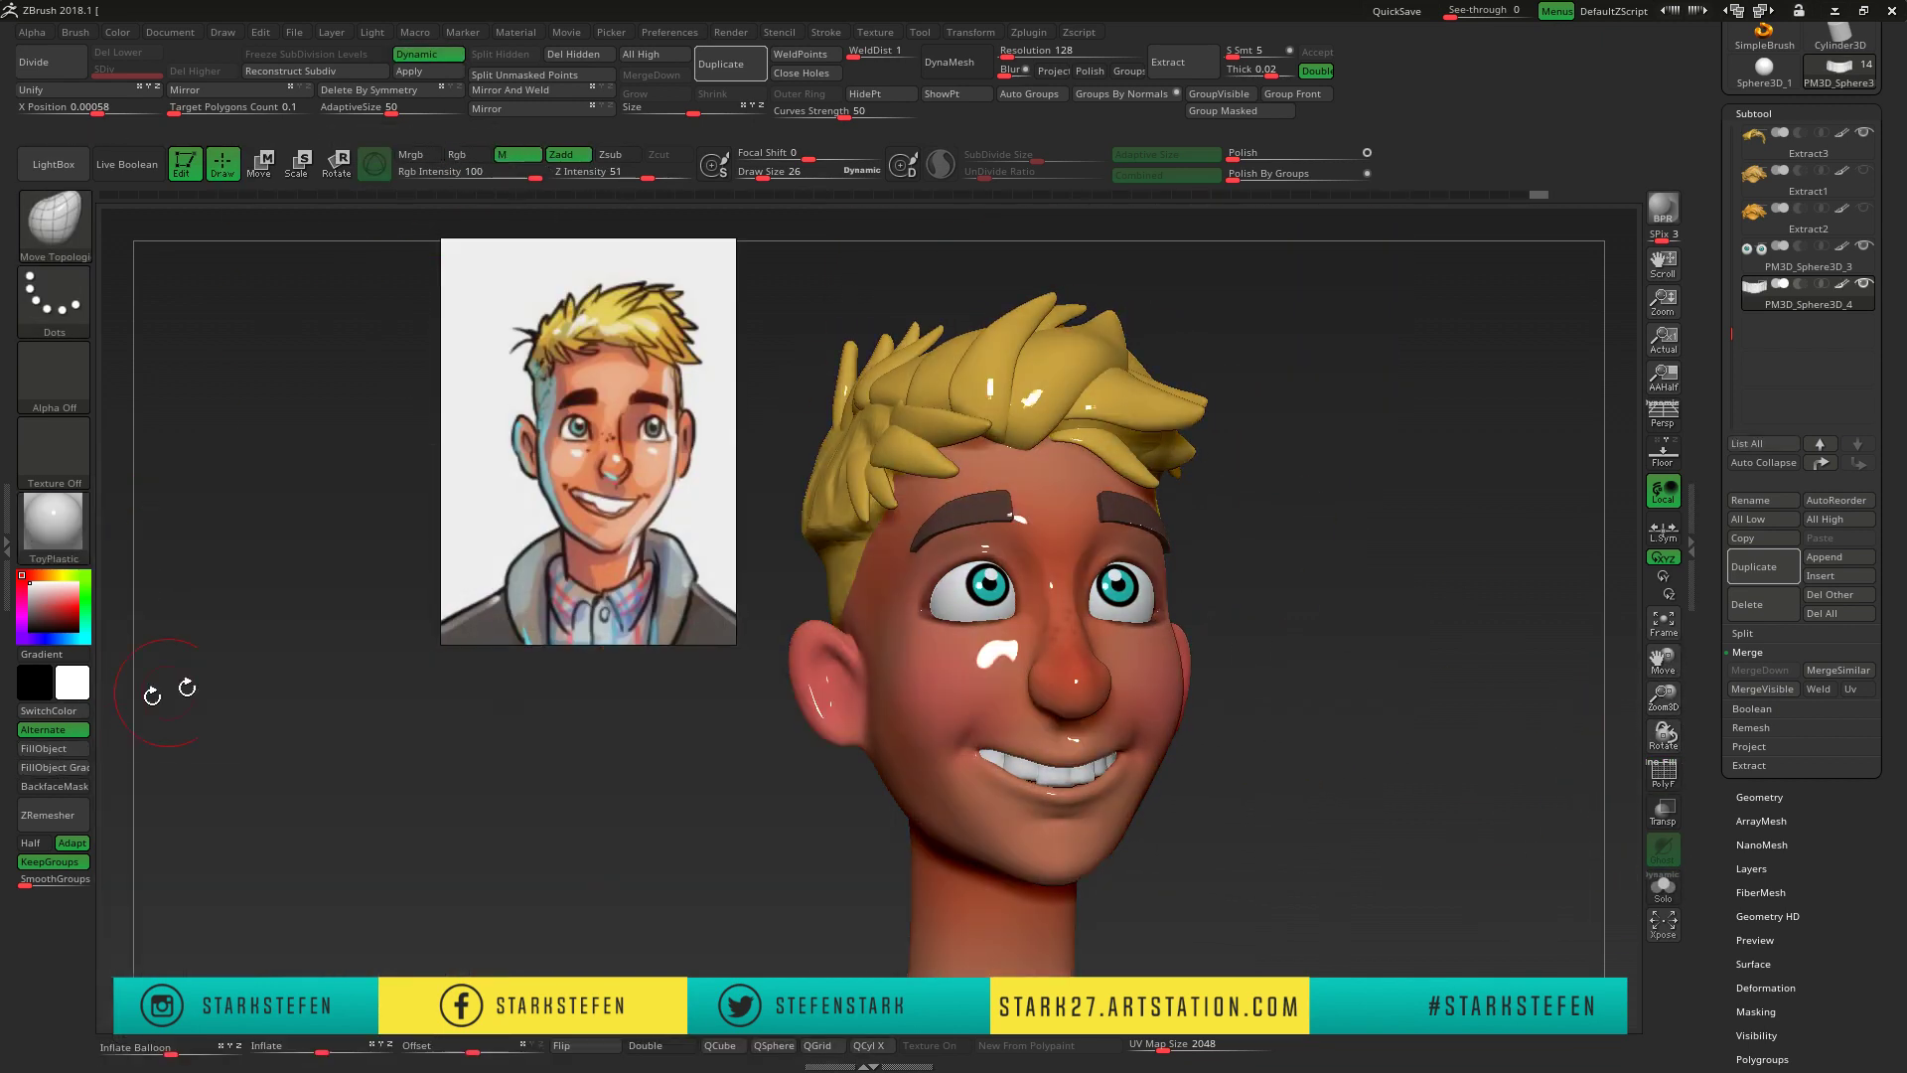
- Activate the head and click through the eyebrow and hair pieces to select a hair tuft
left_click(1808, 266)
left_click(53, 527)
left_click(119, 497)
mouse_move(1391, 695)
left_mouse_down()
mouse_move(1574, 718)
mouse_move(1546, 622)
mouse_move(1481, 538)
left_mouse_up()
left_click(968, 576, "alt")
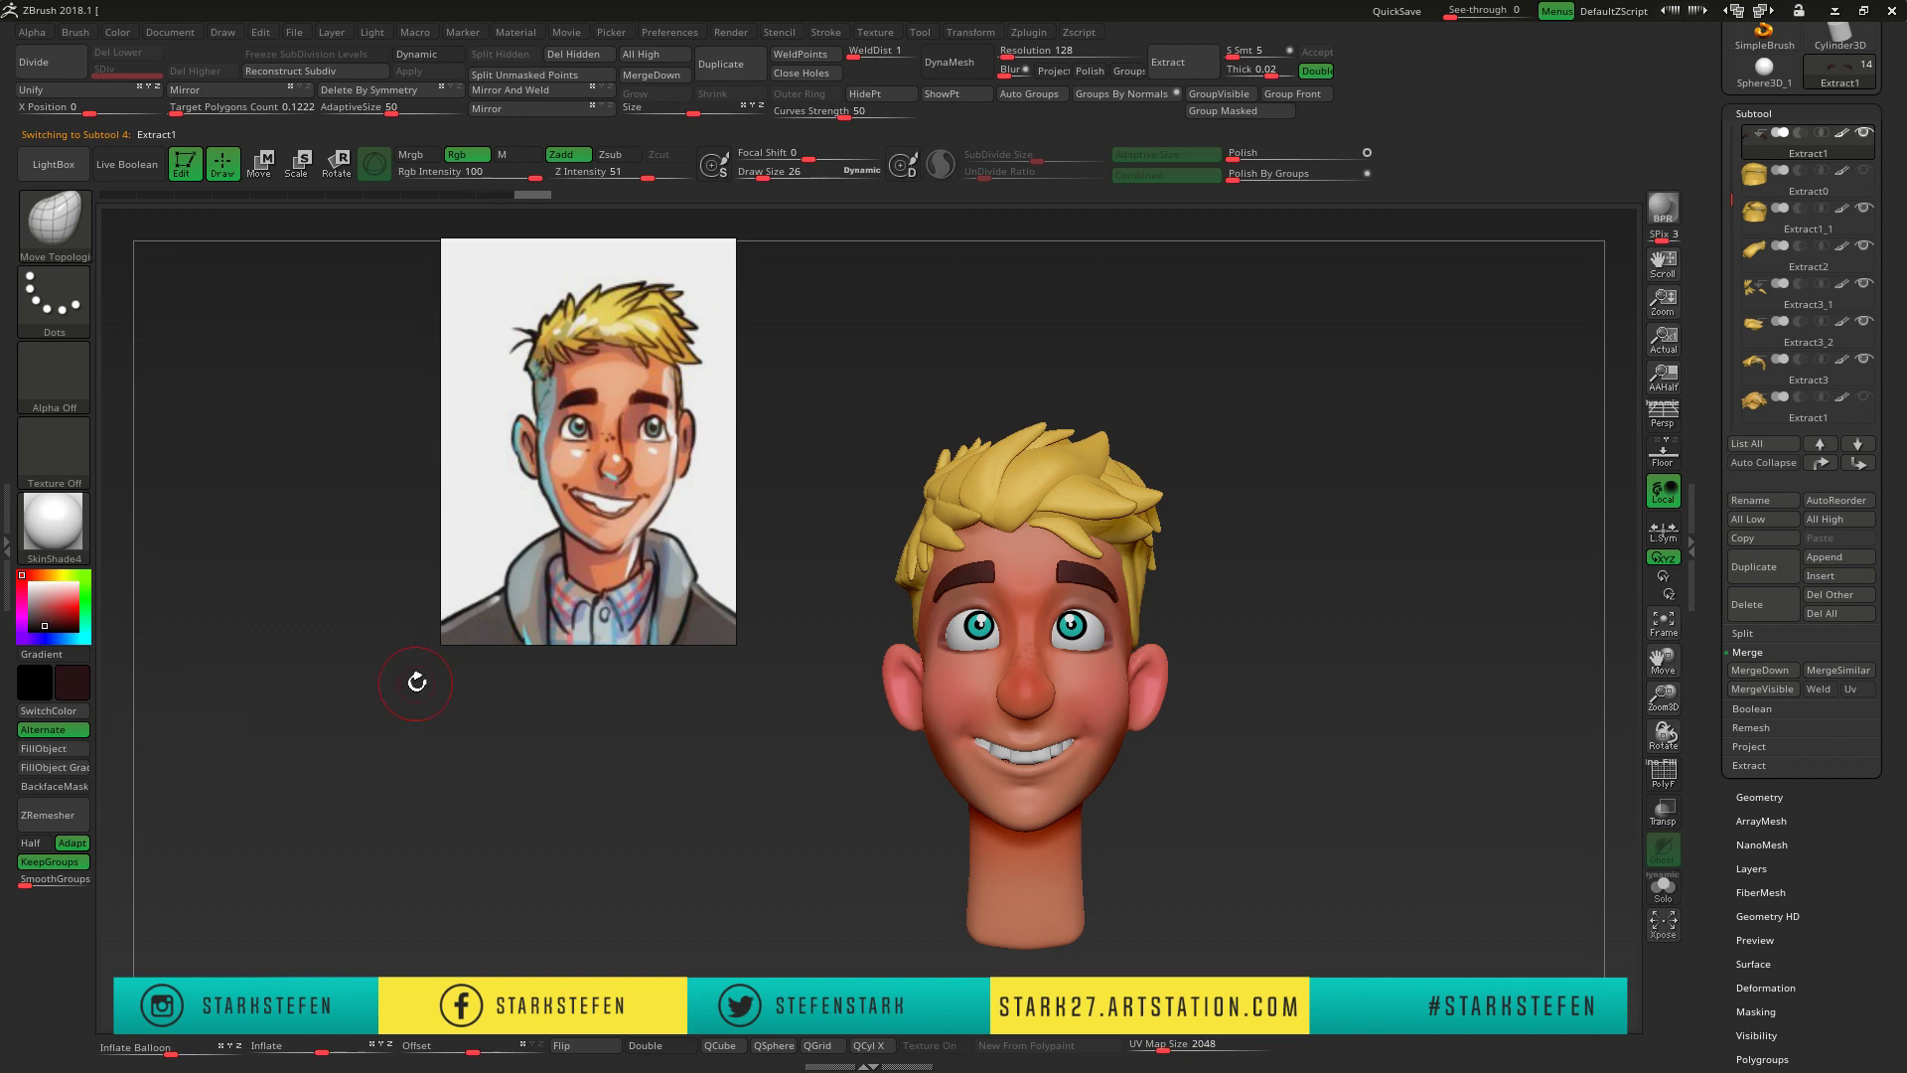
left_click(1022, 515, "alt")
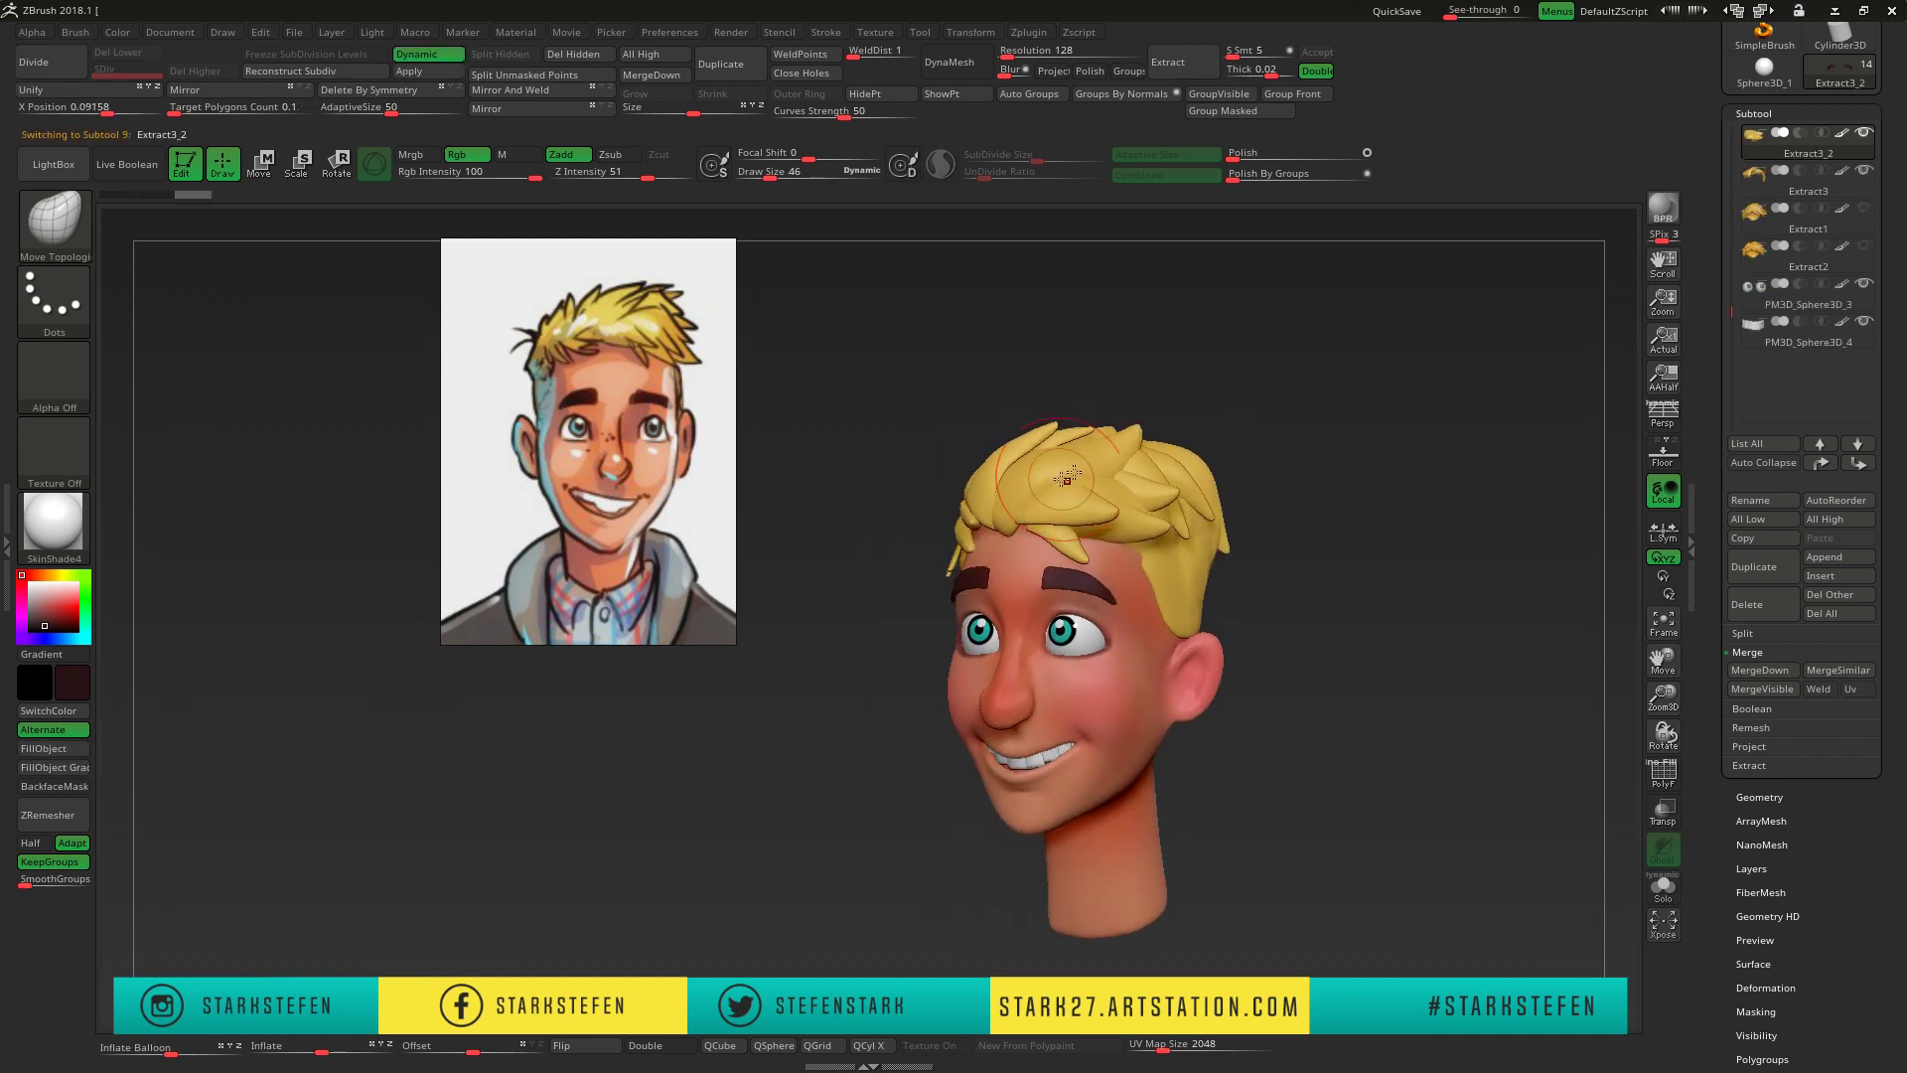
left_click_drag(1068, 477, 1214, 448, "shift")
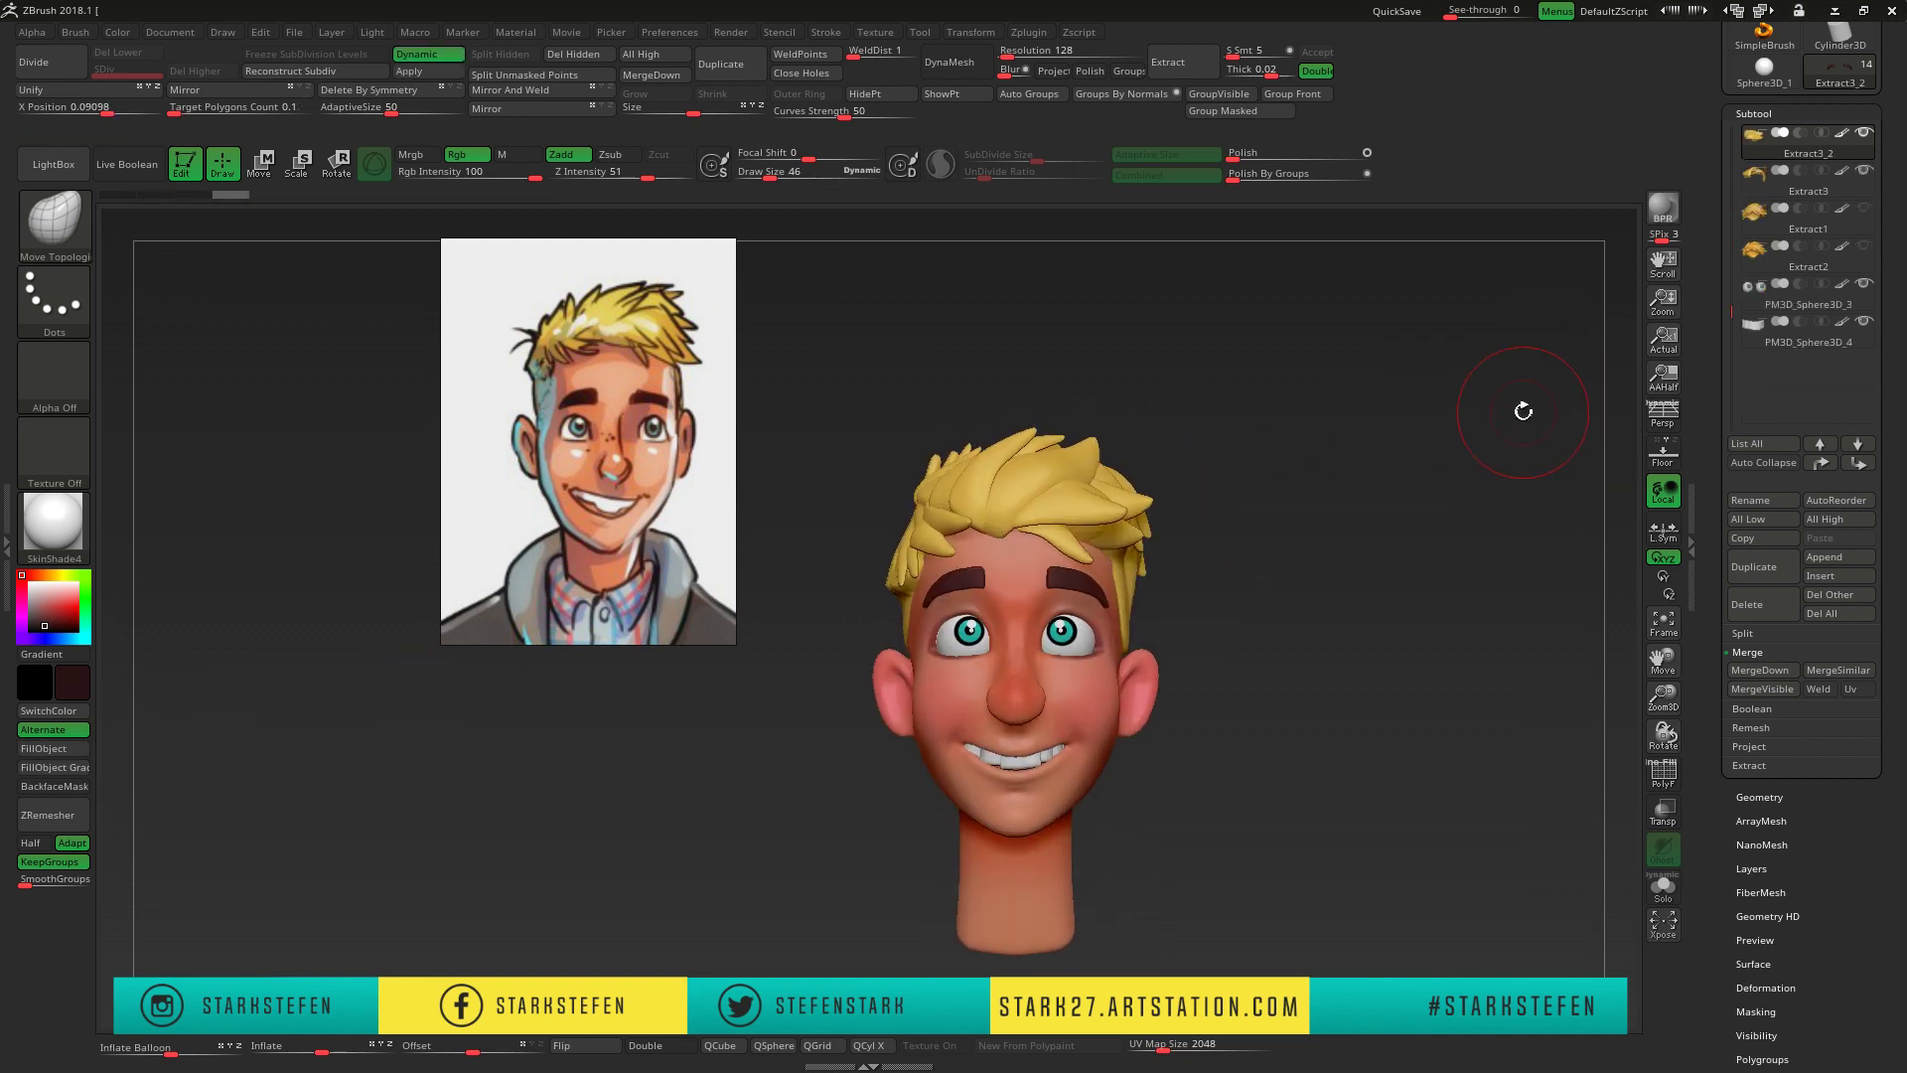
left_click_drag(1524, 411, 1371, 427)
left_click(1178, 616, "alt")
mouse_move(1232, 605)
left_mouse_down("shift")
mouse_move(1435, 588)
mouse_move(1452, 445)
left_mouse_up("shift")
- Rotate the selected hair tuft into place with the transform gizmo, then return to sculpting
key("w")
left_click(1182, 487, "alt")
left_click_drag(1411, 597, 1487, 437)
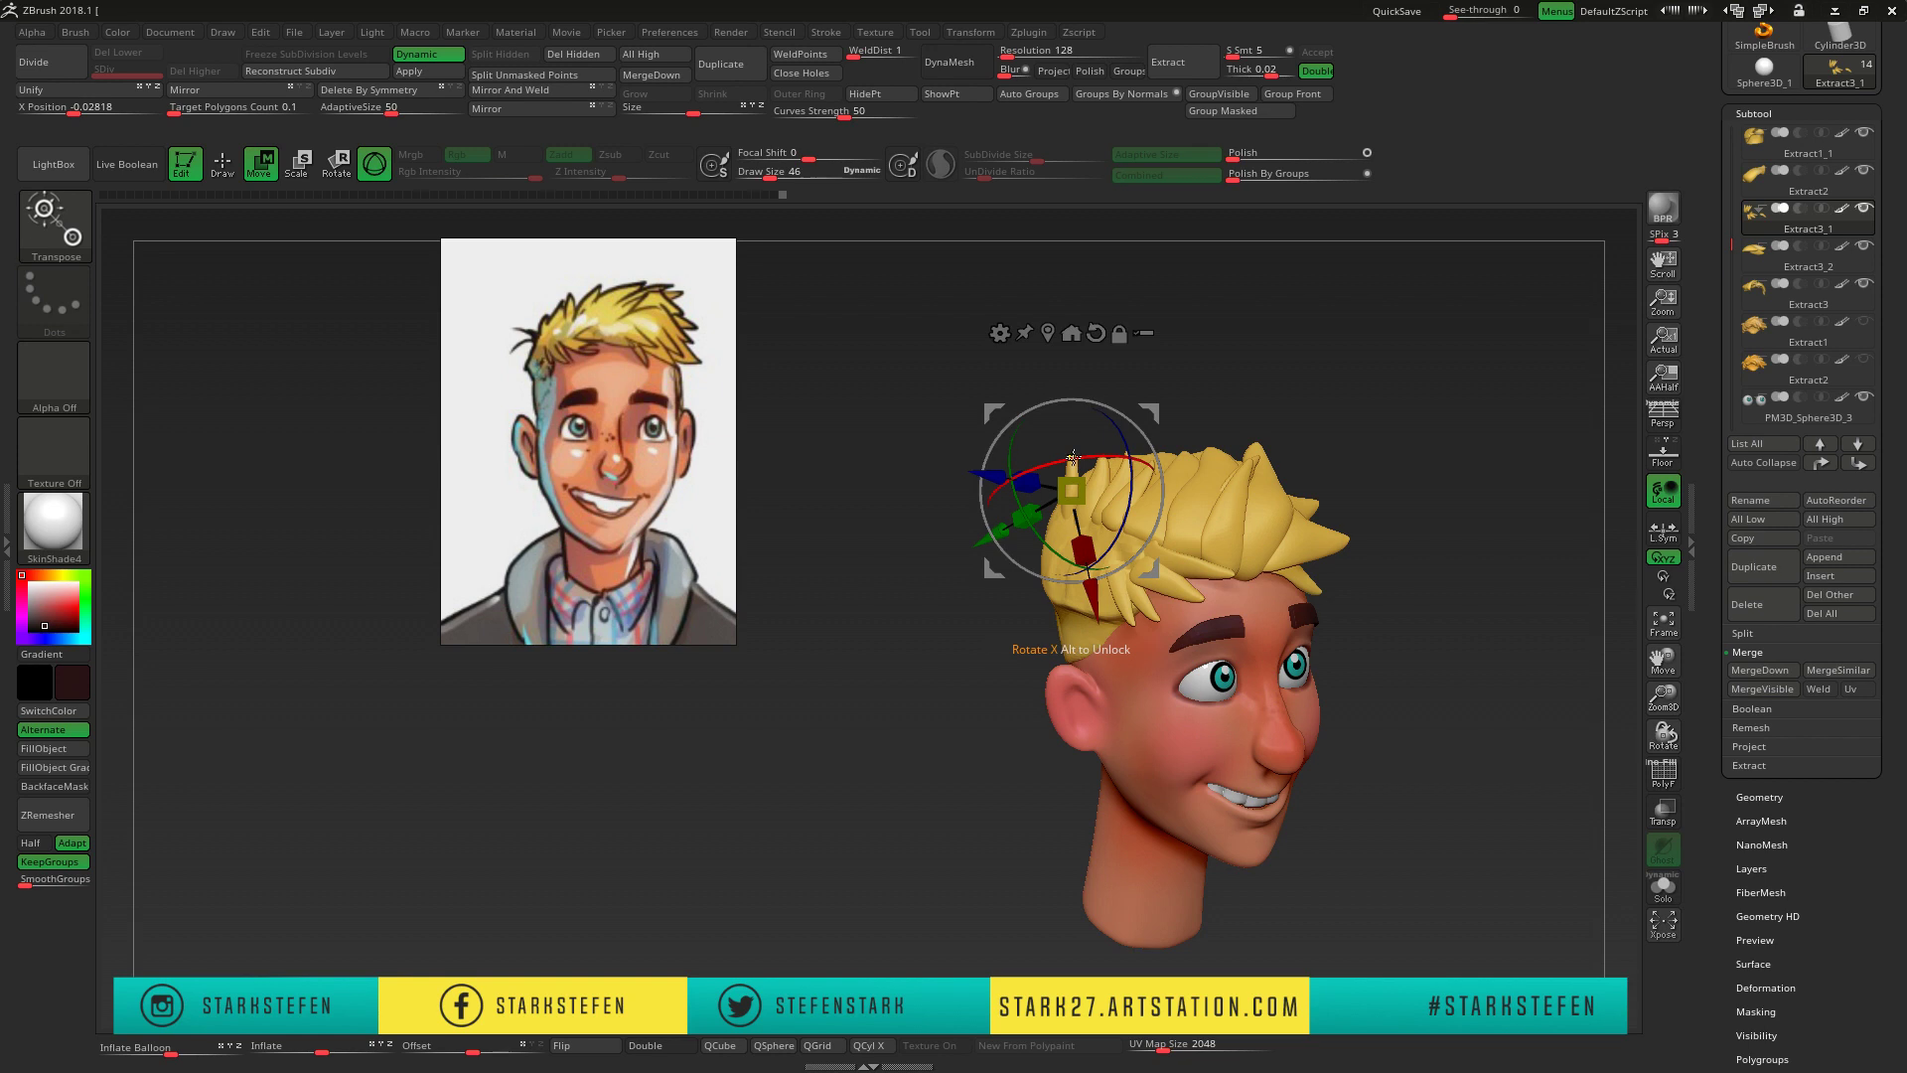
mouse_move(1072, 458)
right_mouse_down()
mouse_move(1132, 447)
mouse_move(1167, 373)
mouse_move(1120, 412)
mouse_move(1078, 388)
mouse_move(1075, 539)
right_mouse_up()
mouse_move(1045, 296)
right_mouse_down()
mouse_move(1098, 334)
mouse_move(993, 447)
mouse_move(971, 506)
mouse_move(758, 596)
mouse_move(894, 556)
right_mouse_up()
key("b")
key("m")
key("t")
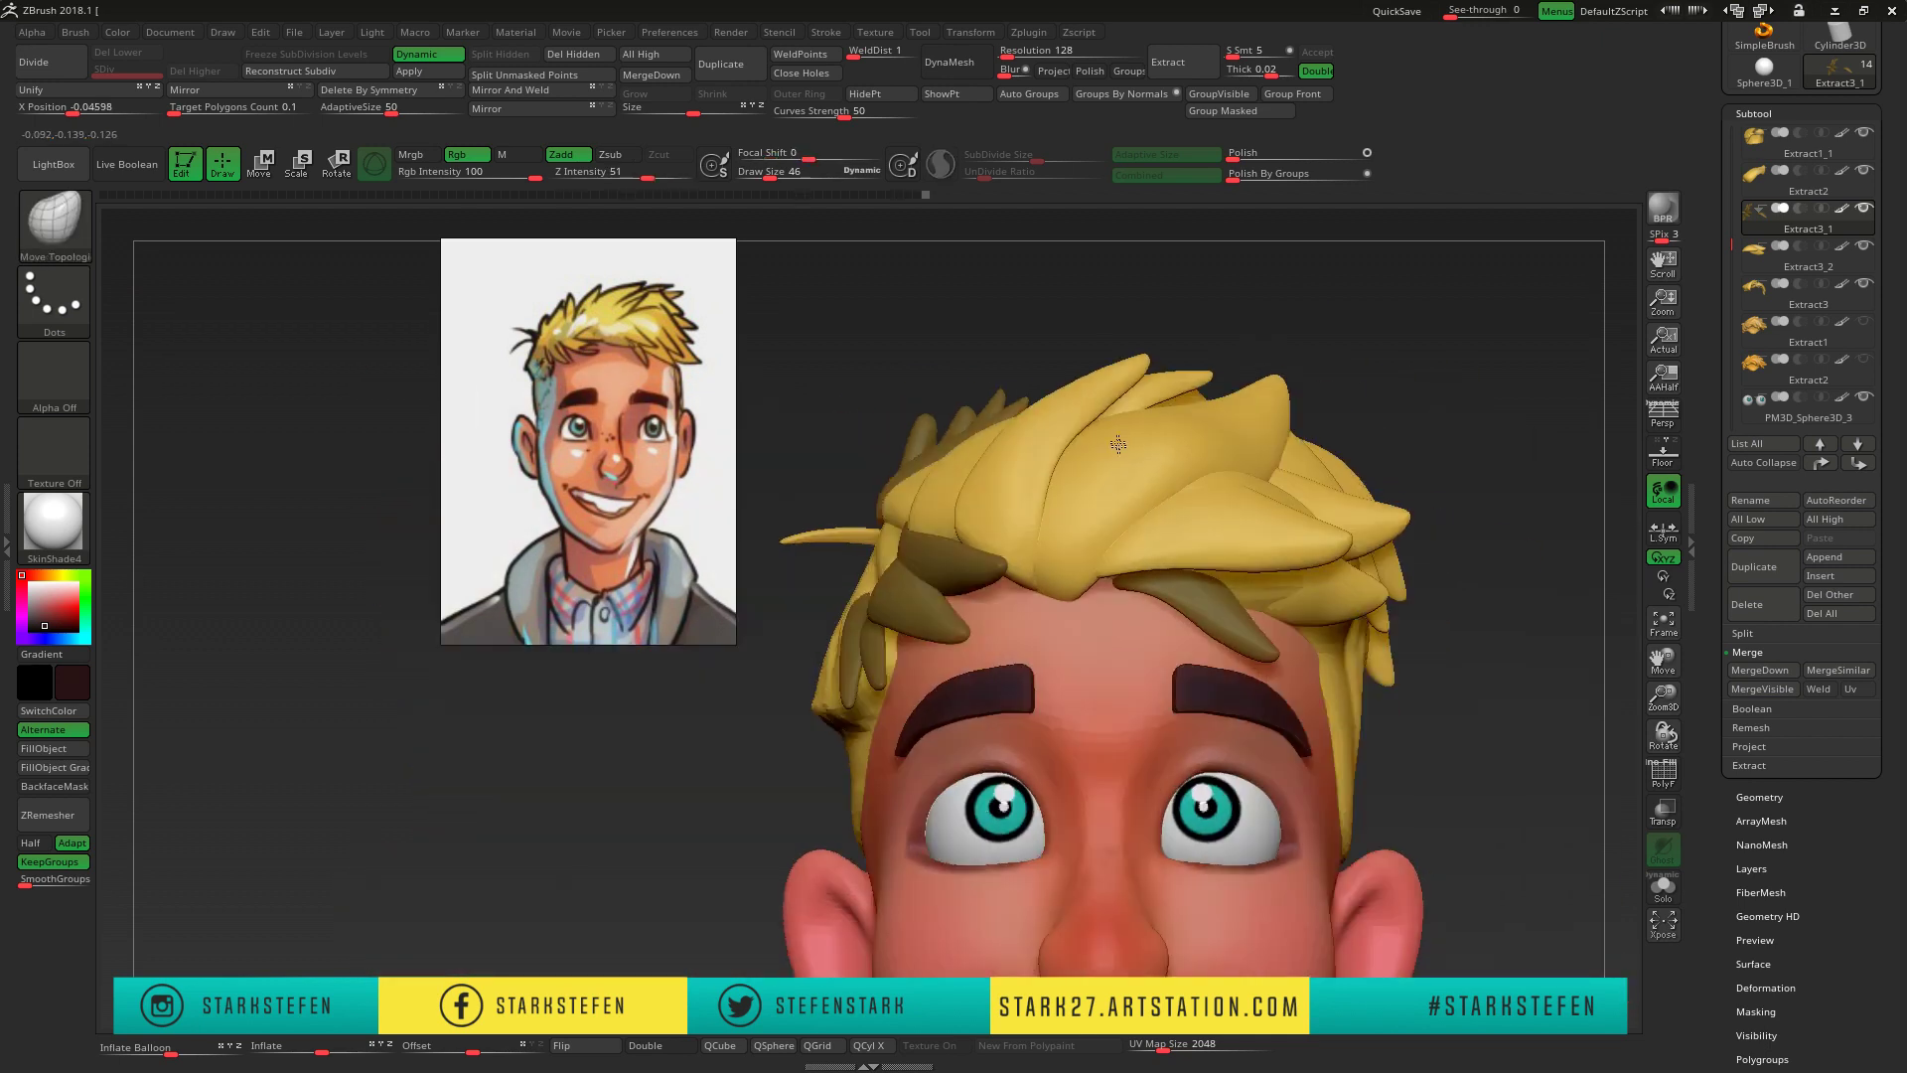
key("r")
key("q")
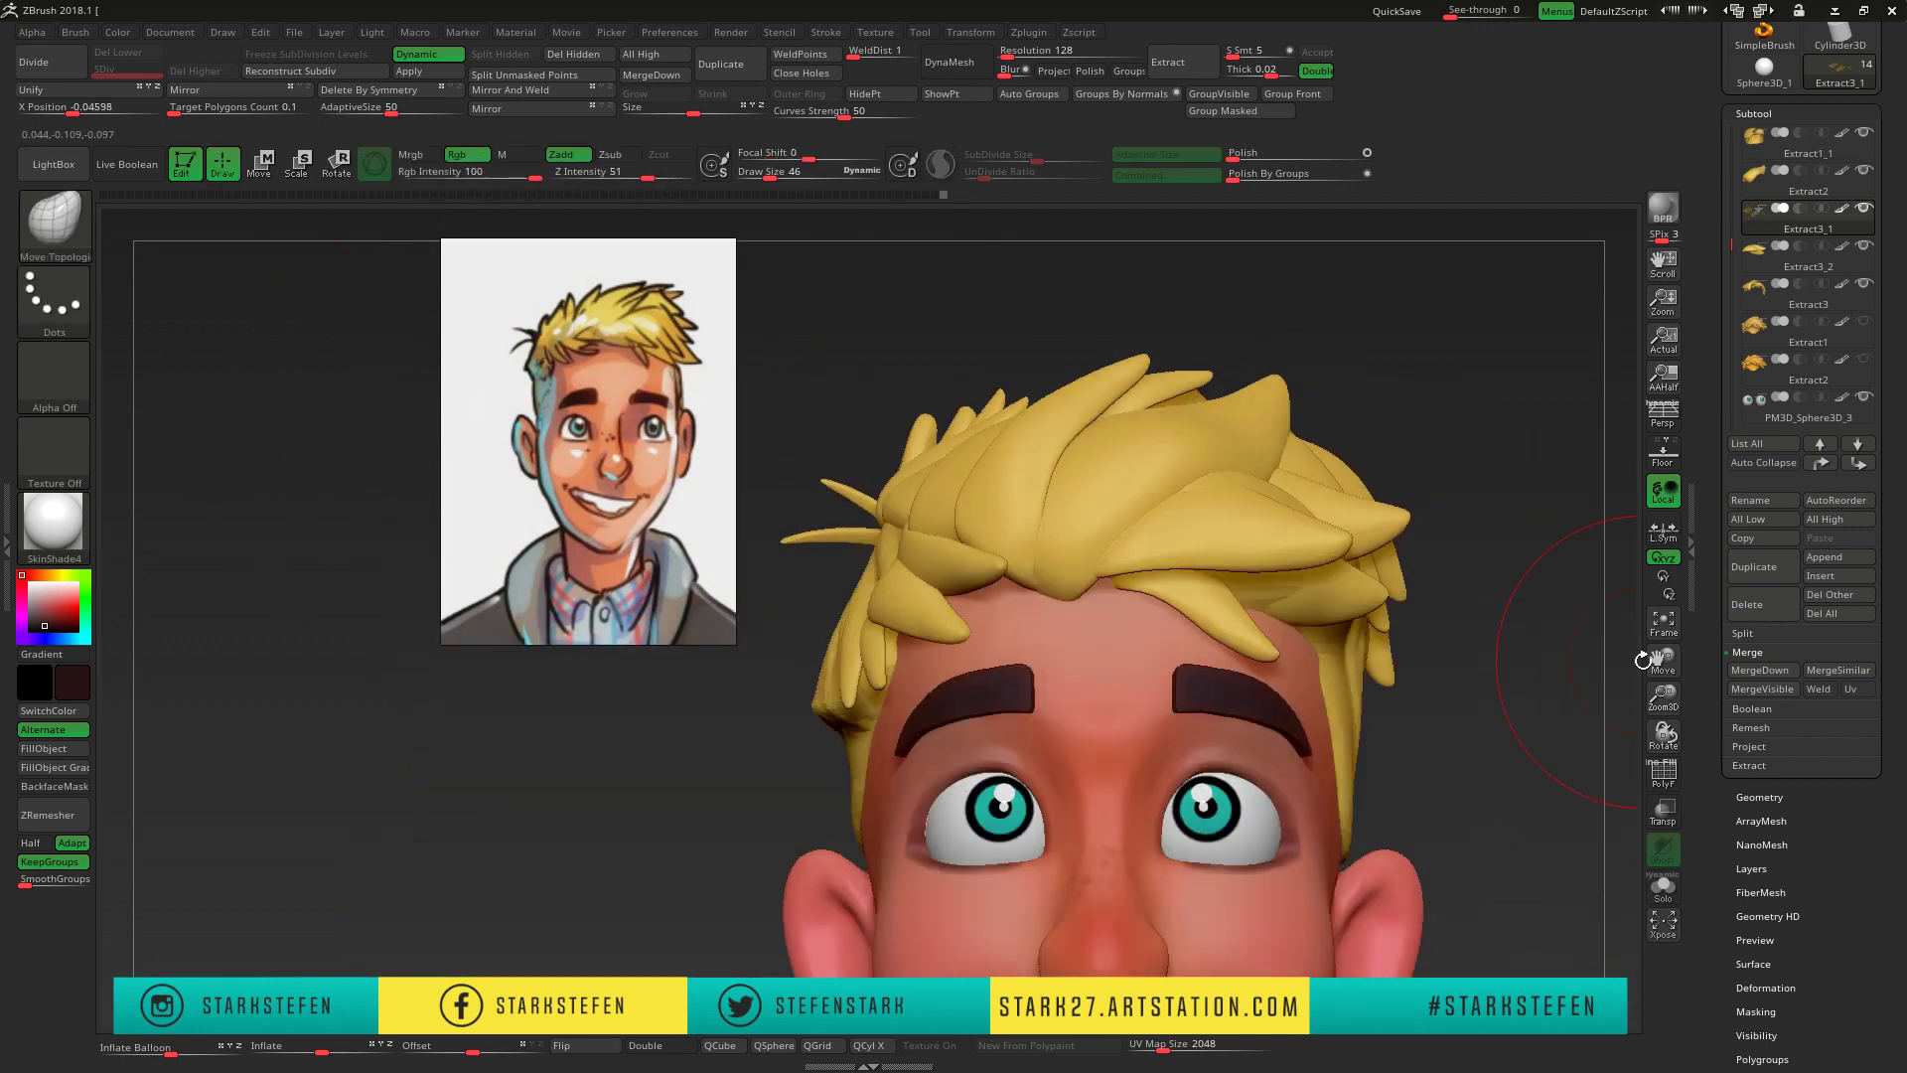
left_click_drag(1663, 695, 1656, 685)
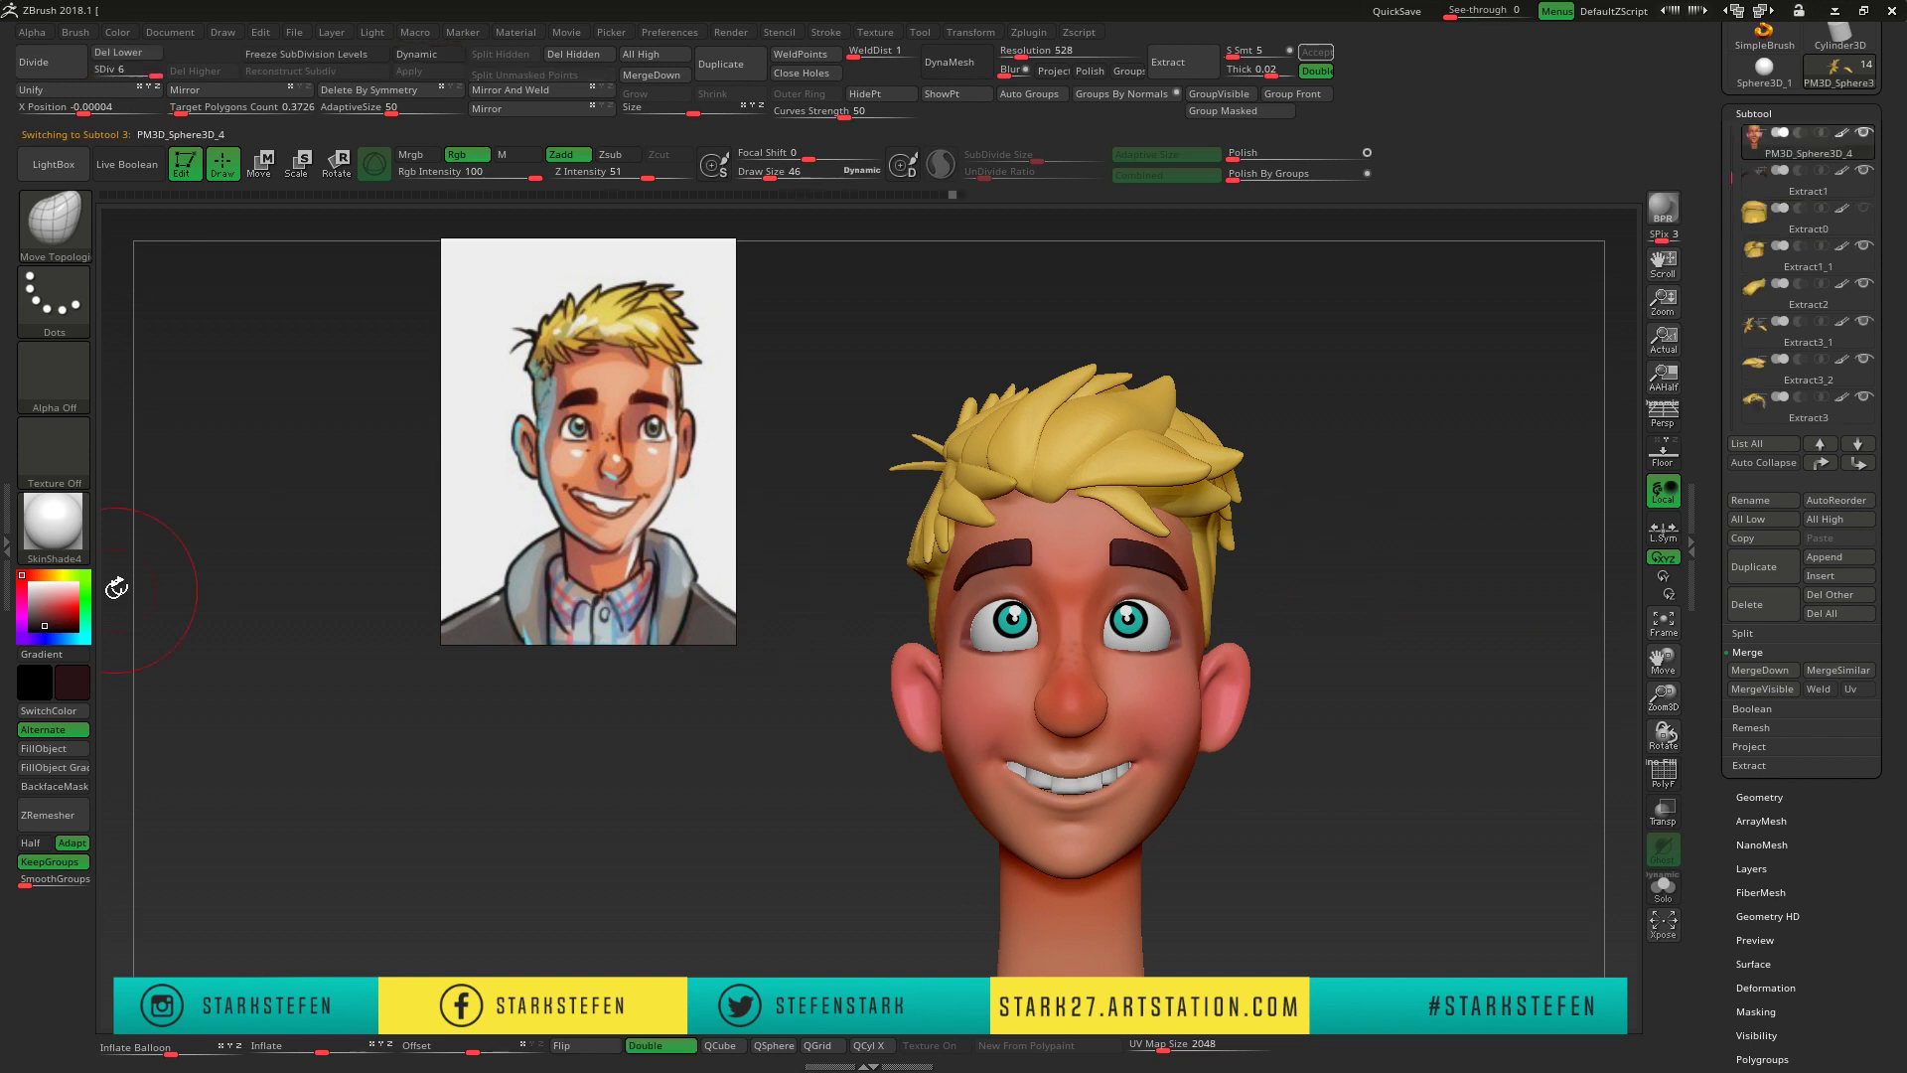
- Select the Standard brush and polypaint a reddish tone across the face
key("b")
key("s")
key("t")
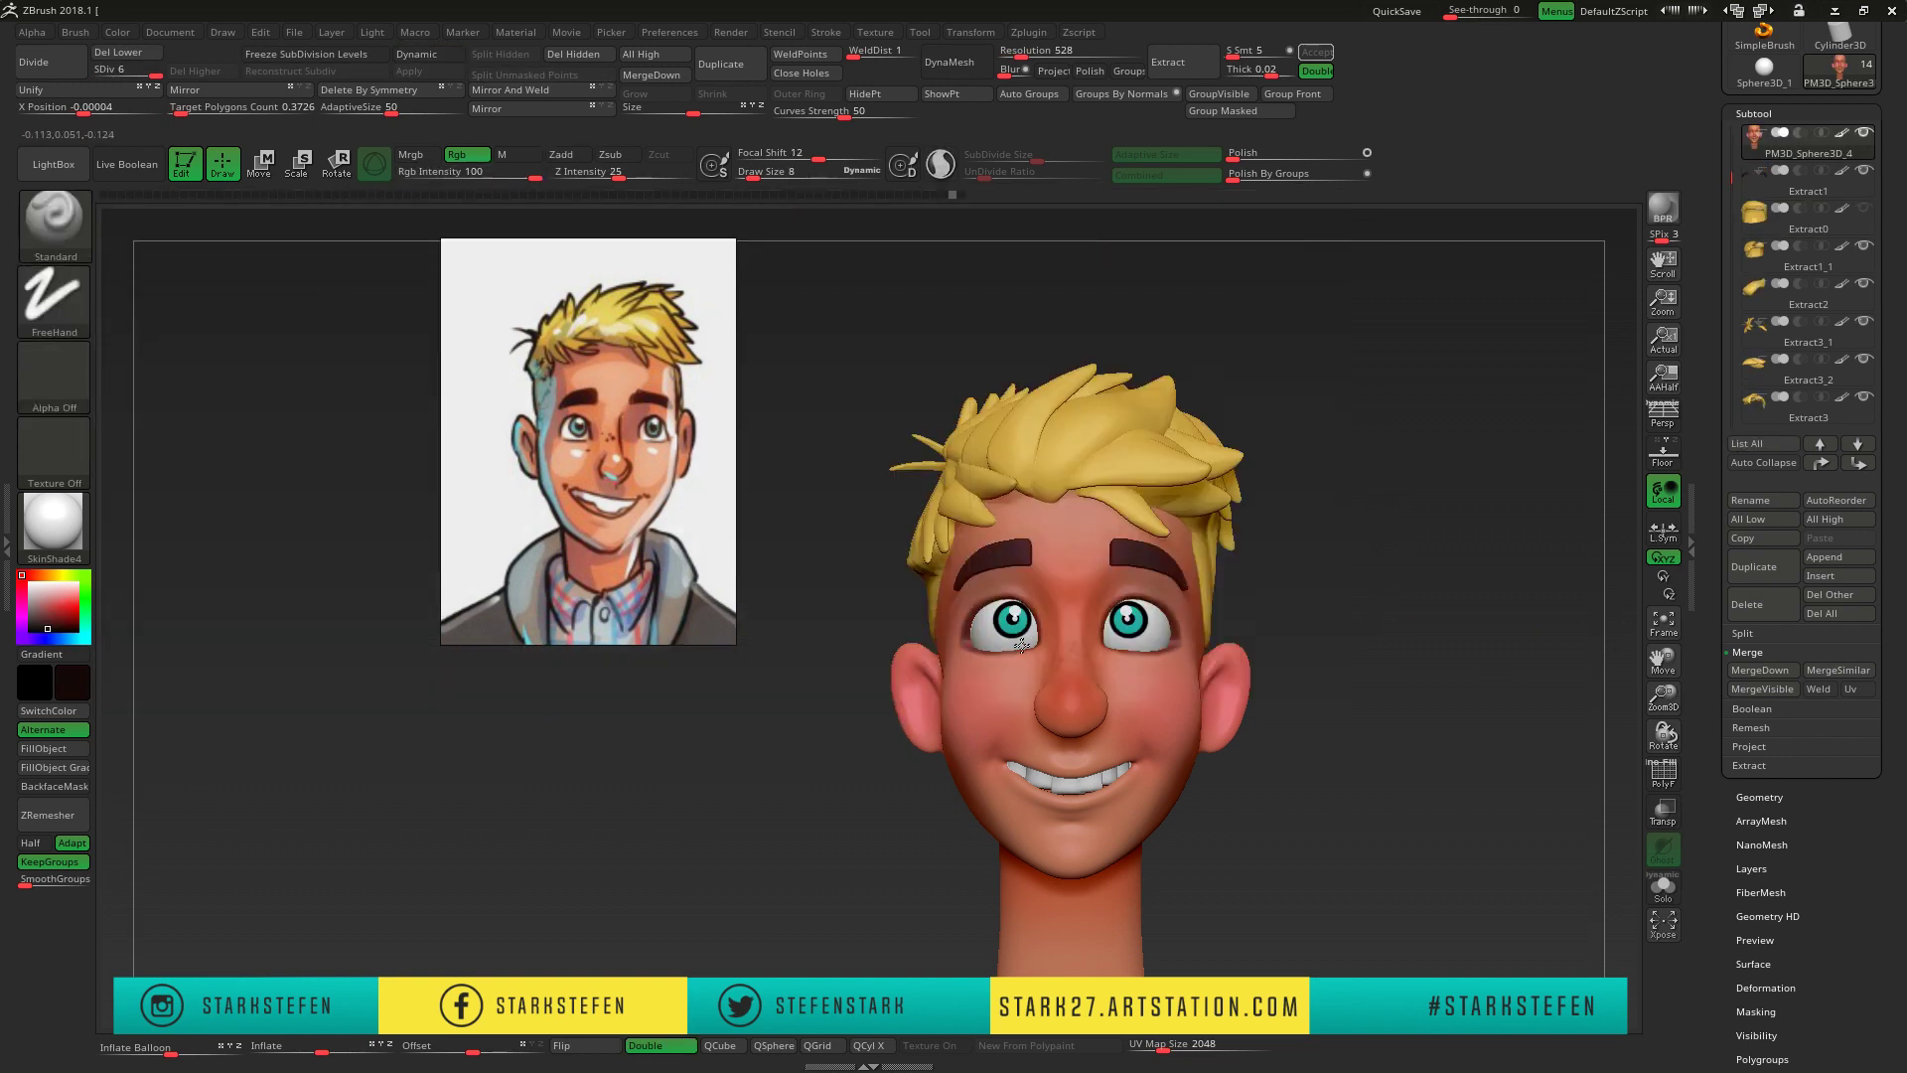
mouse_move(1008, 603)
right_mouse_down()
mouse_move(1282, 685)
mouse_move(413, 680)
right_mouse_up()
mouse_move(874, 735)
right_mouse_down()
mouse_move(1324, 736)
mouse_move(1396, 583)
mouse_move(1191, 676)
right_mouse_up()
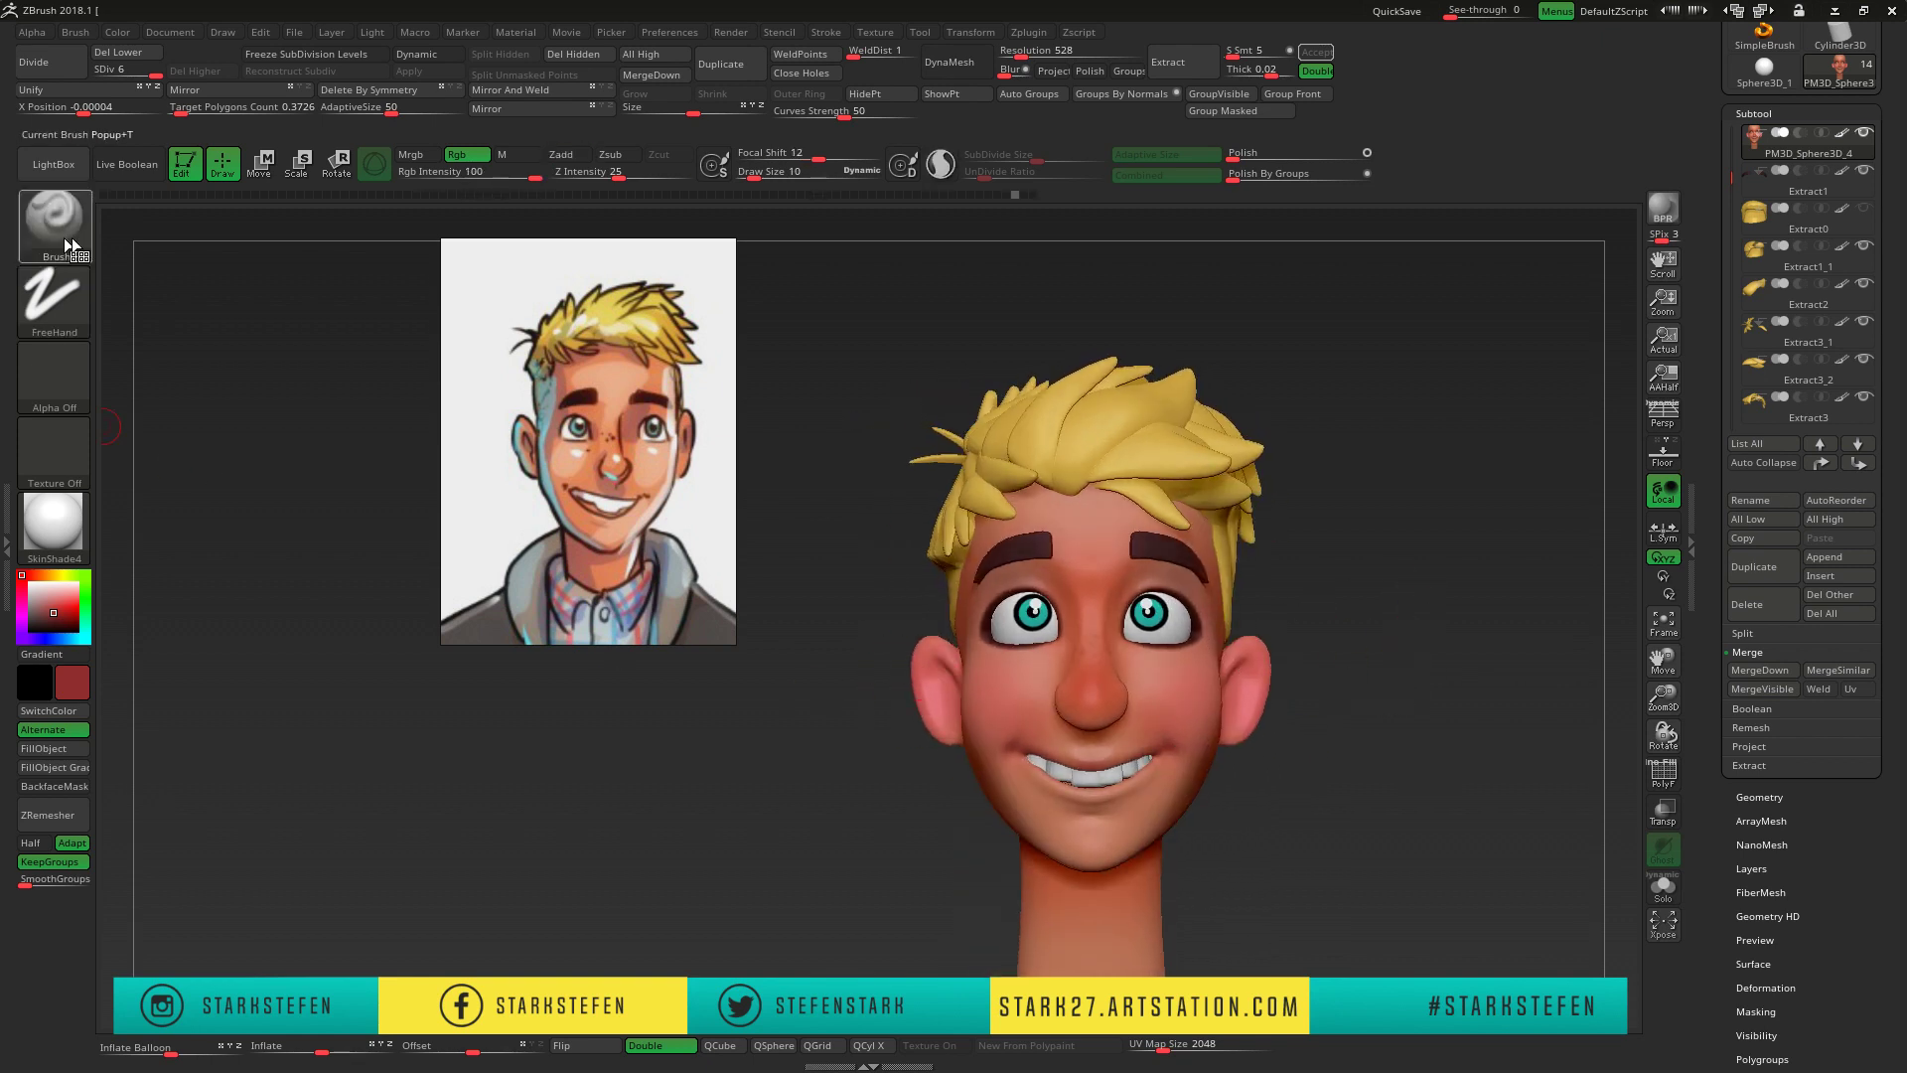
- Switch to the Move brush and view the head from a three-quarter angle
left_click(69, 245)
left_click(885, 549)
mouse_move(886, 550)
right_mouse_down()
mouse_move(893, 678)
mouse_move(1255, 626)
right_mouse_up()
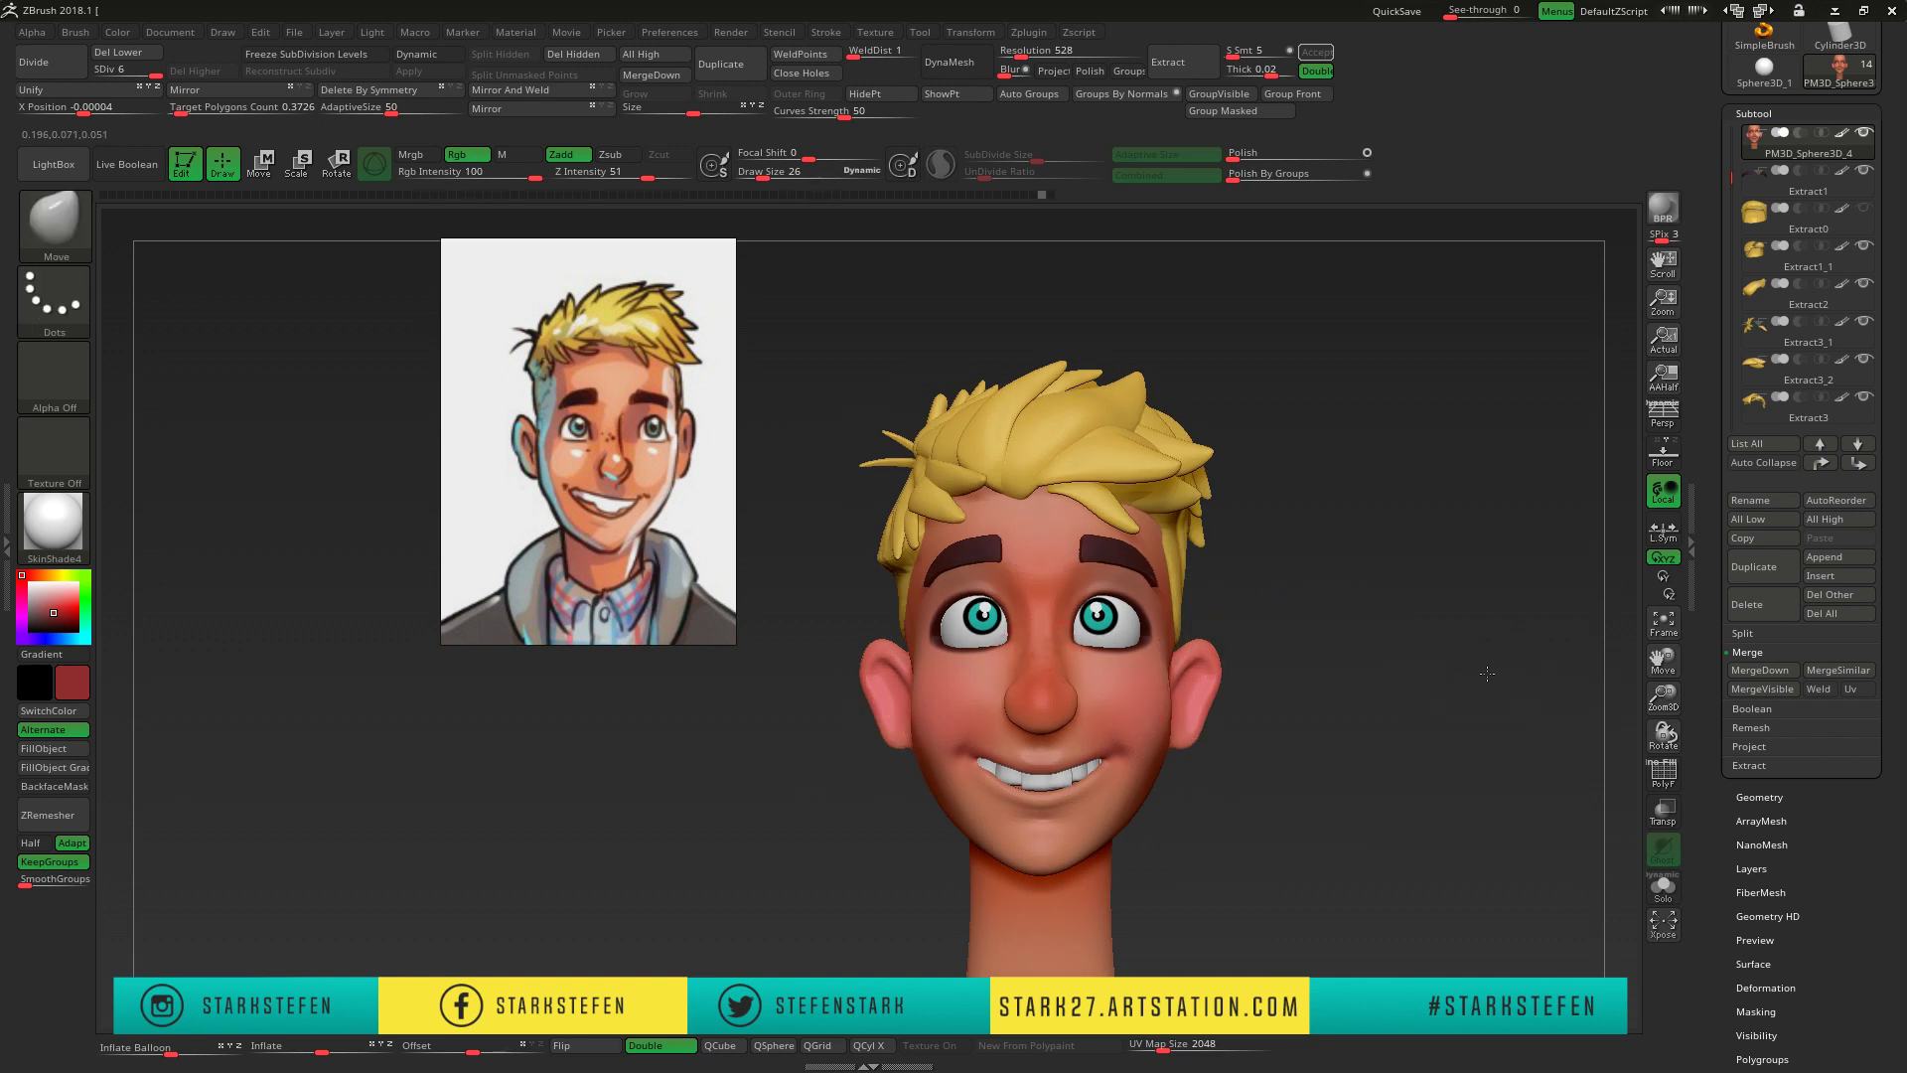
key("w")
key("q")
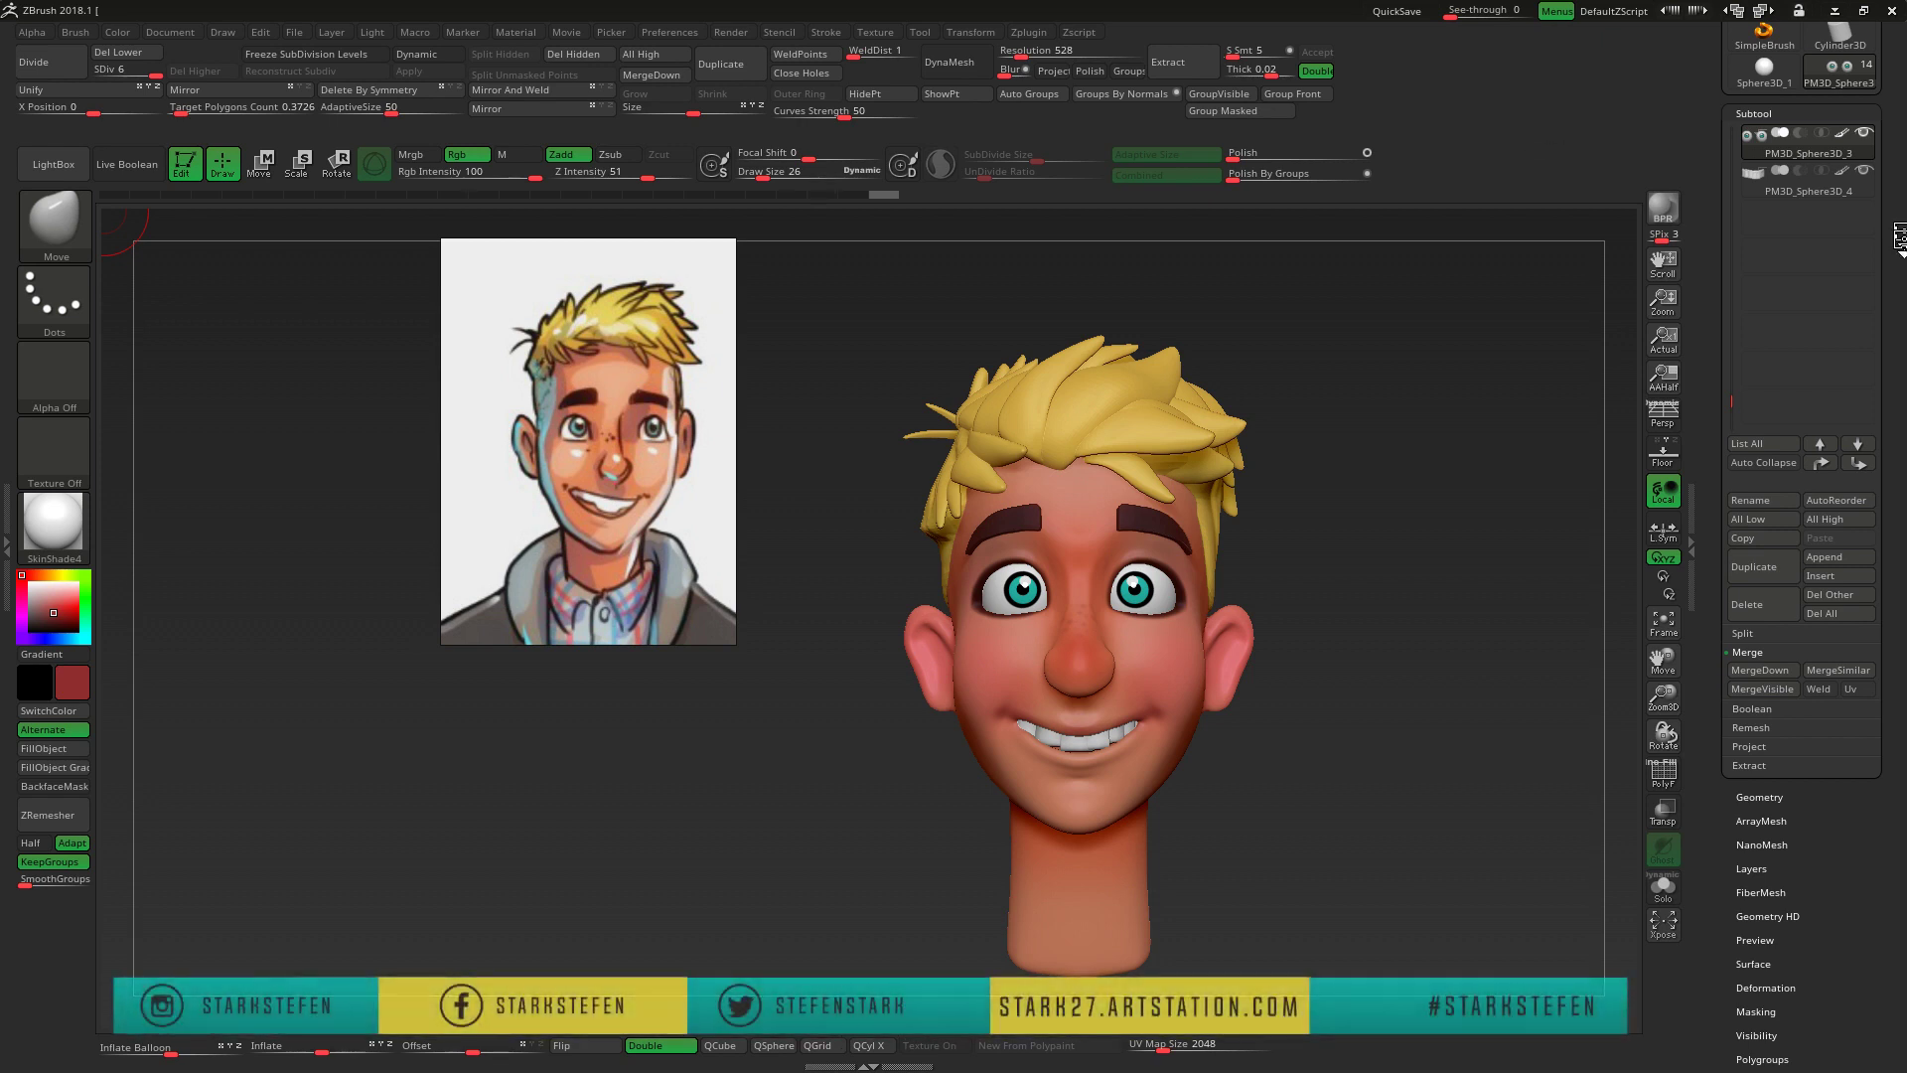
- Save the model as the ZTool 'boy' in the 1omodels folder and zoom out for full-body work
left_click(1791, 113)
left_click(303, 47)
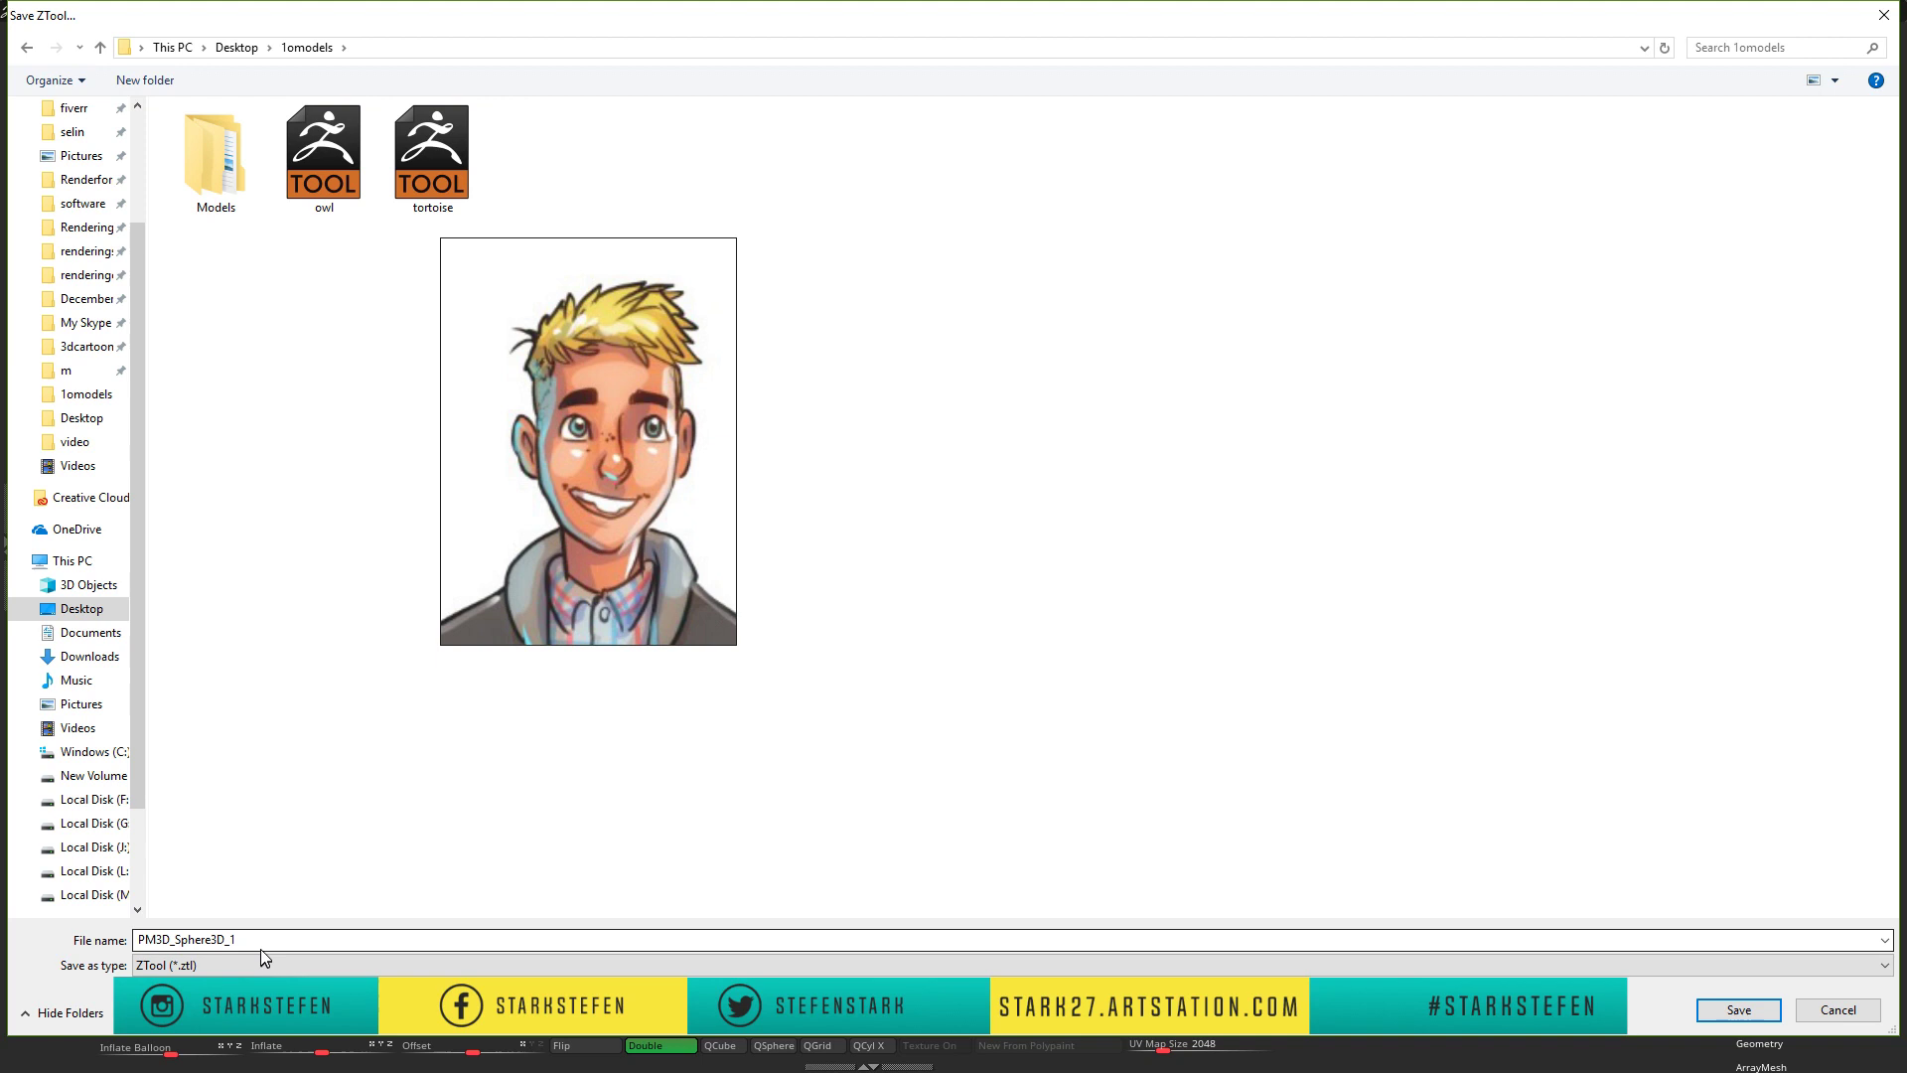
key("BackSpace")
type("boy")
key("Return")
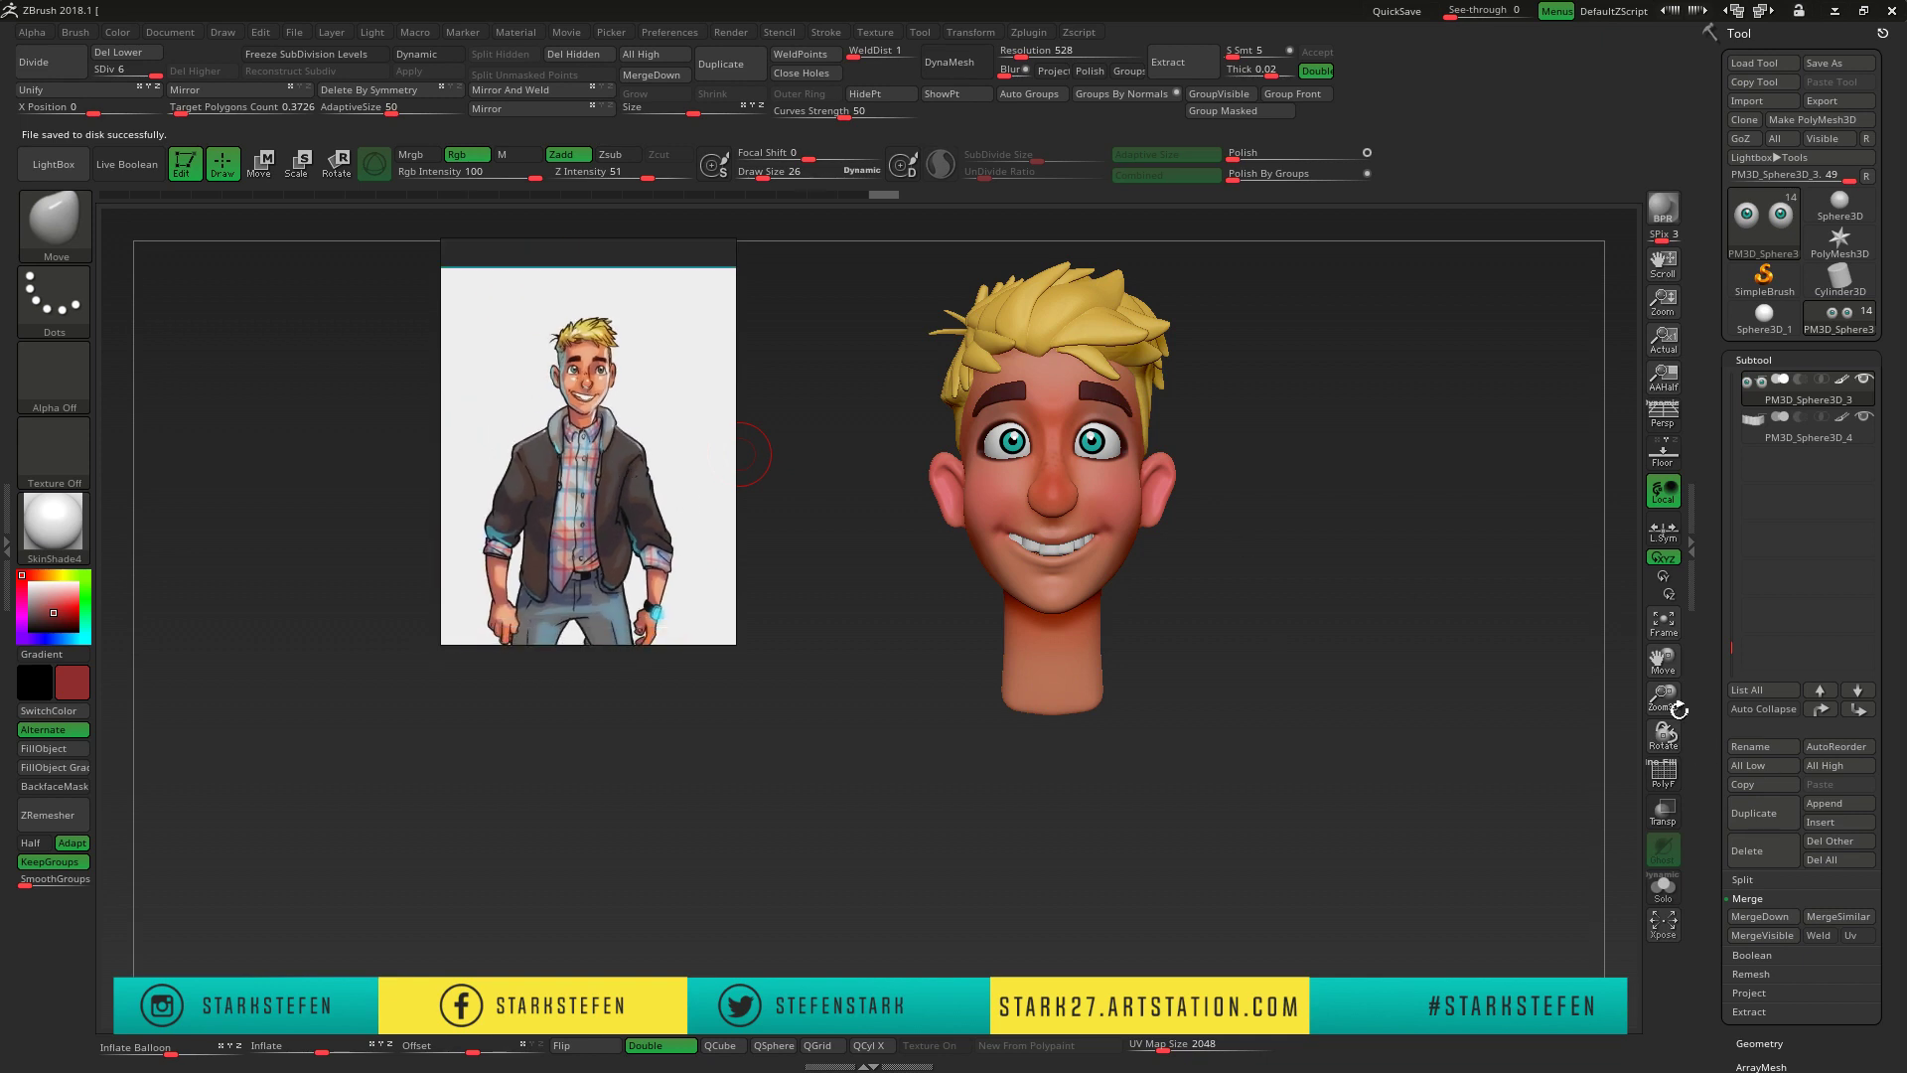
left_click_drag(1662, 700, 1663, 735)
left_click(1840, 804)
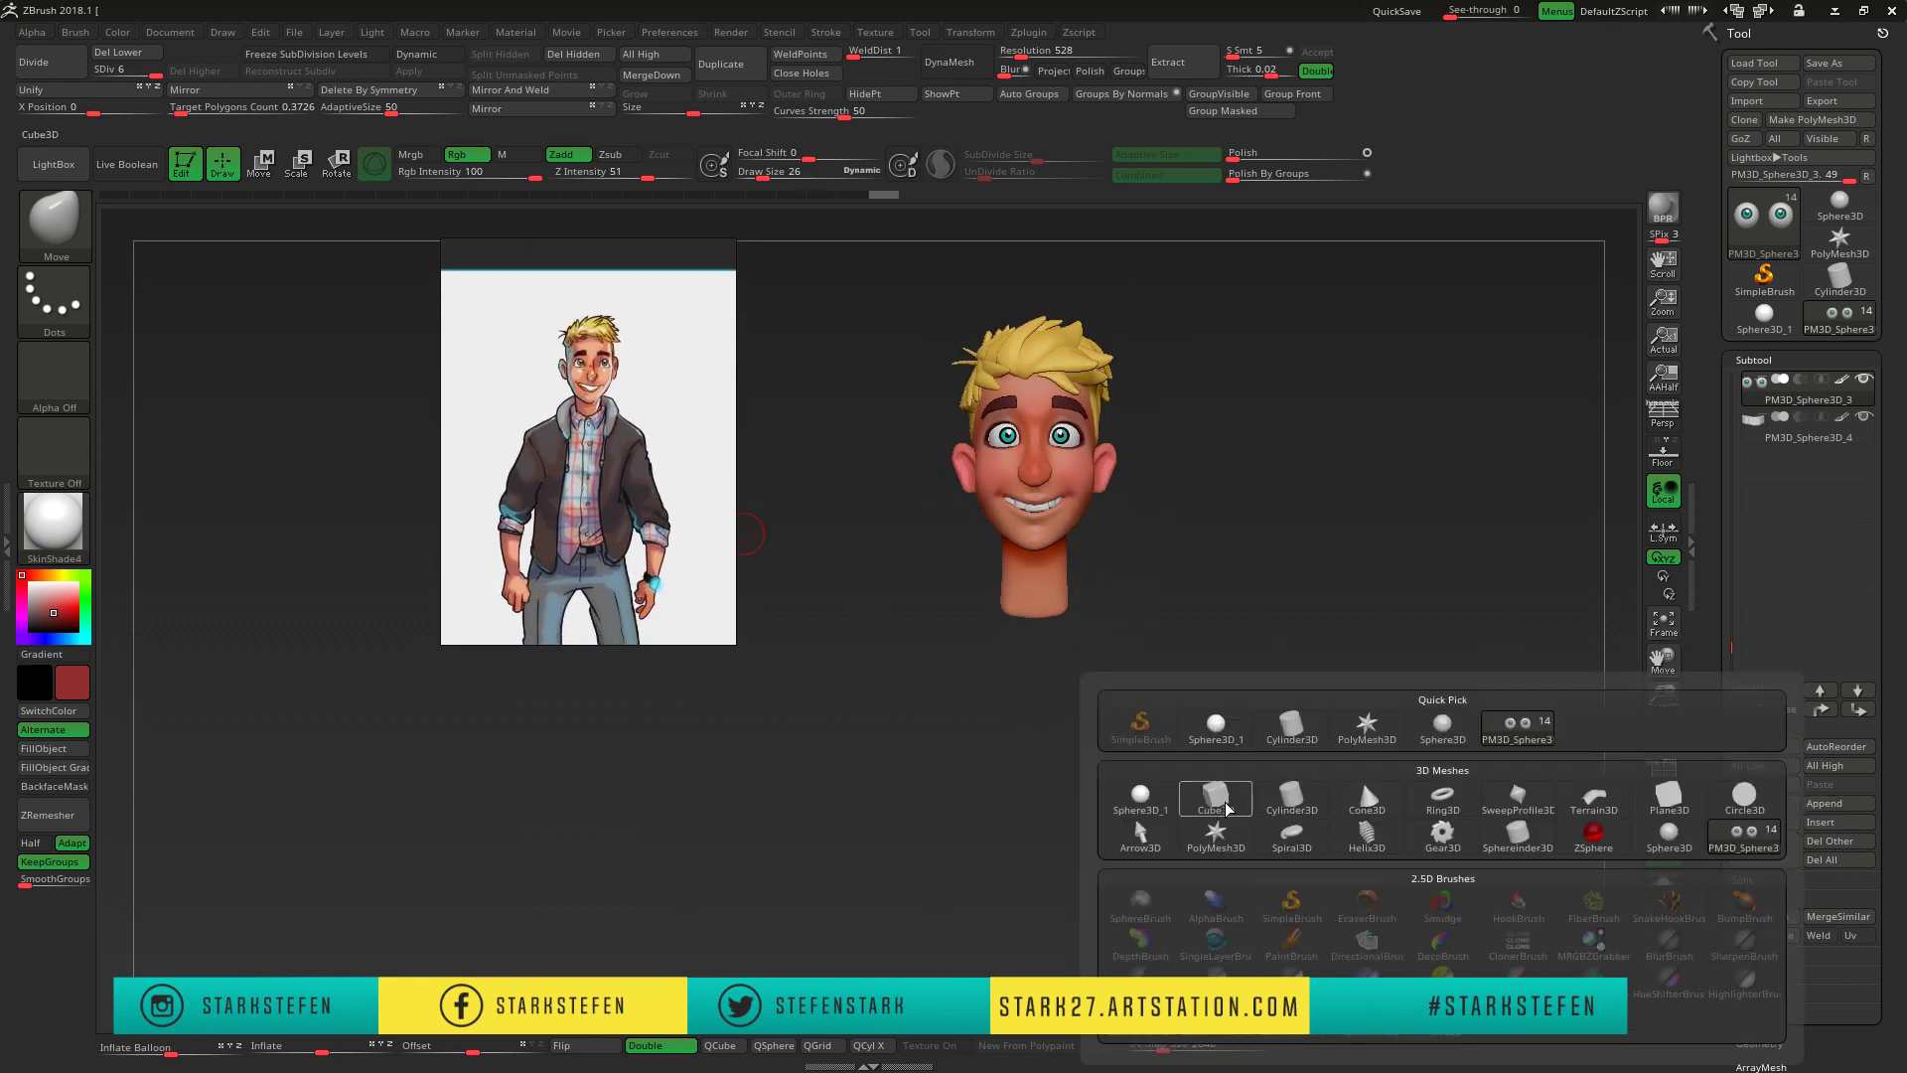
- Append a Cube3D and scale it to torso size beneath the neck
left_click(1214, 797)
key("e")
mouse_move(1053, 554)
left_mouse_down()
mouse_move(962, 623)
mouse_move(1149, 671)
left_mouse_up()
left_click_drag(1341, 676, 1112, 593, "shift")
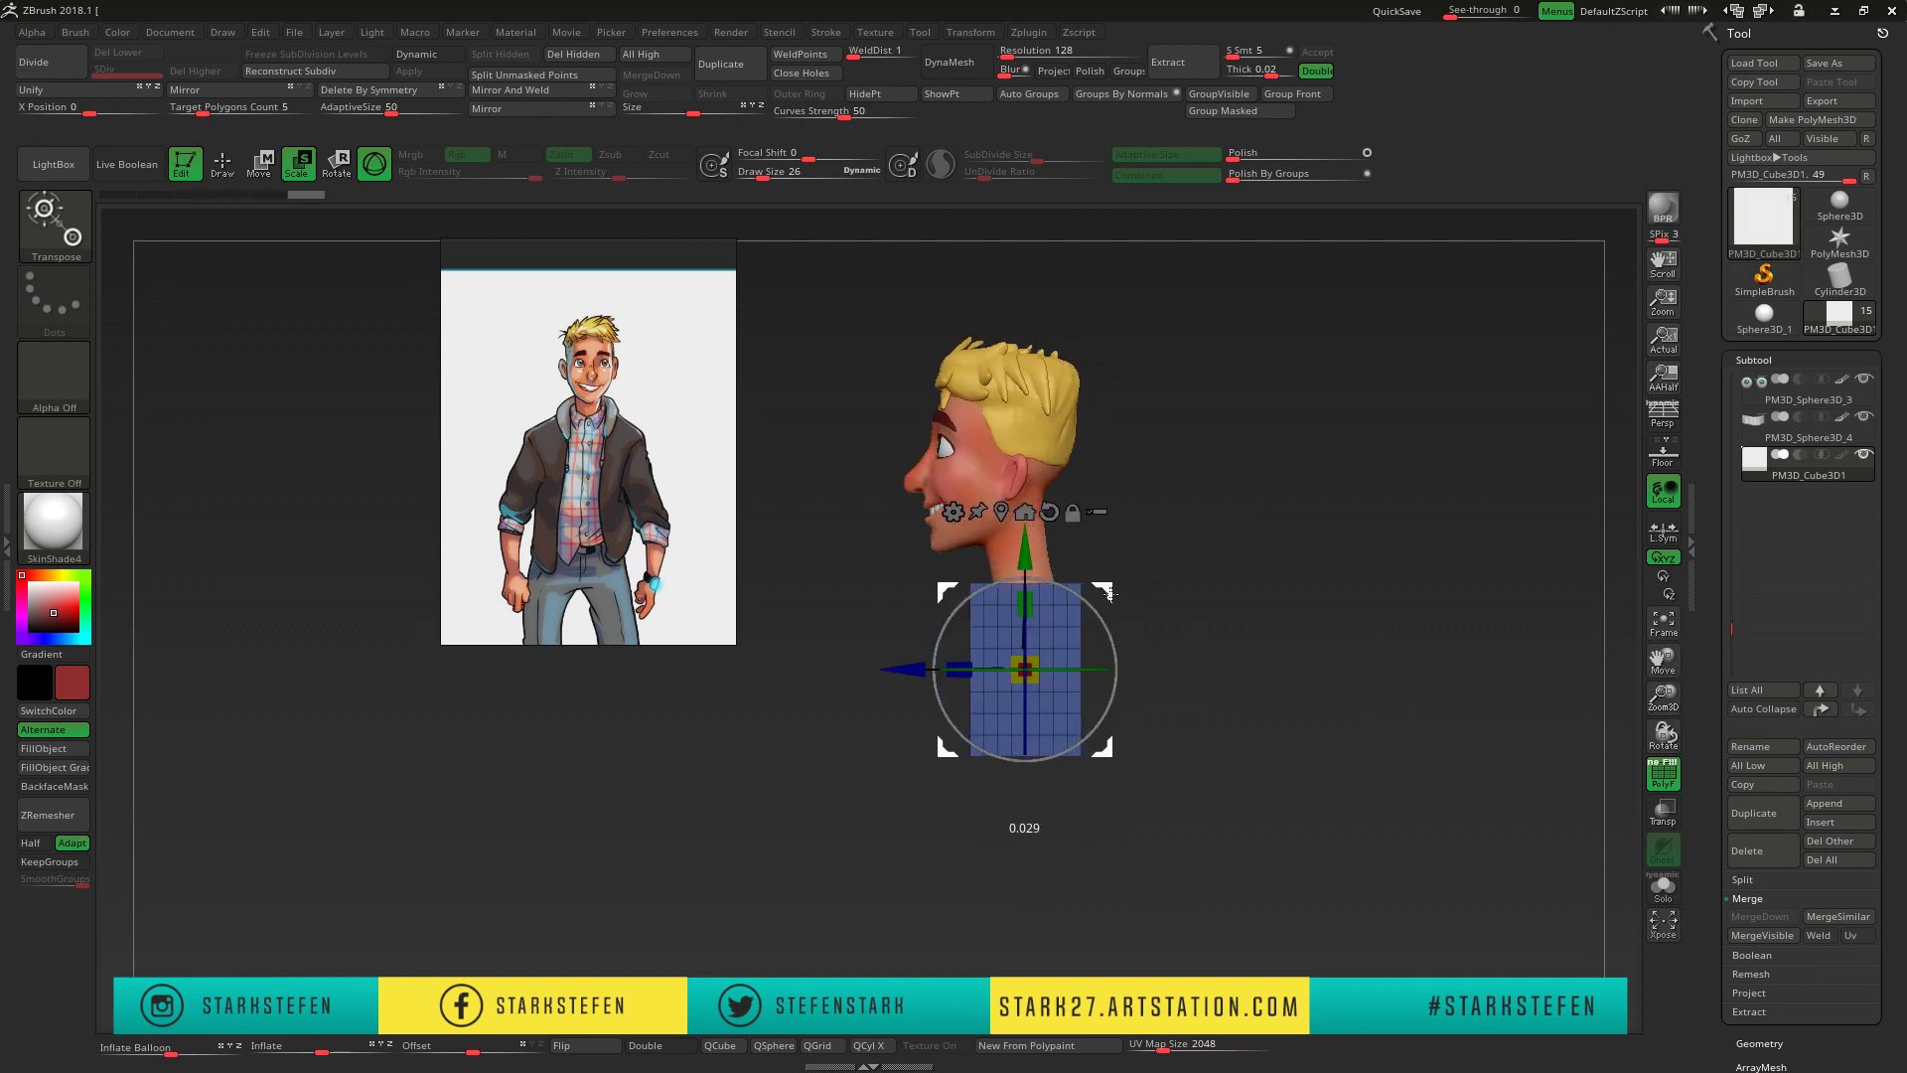
left_click_drag(1653, 693, 1654, 665)
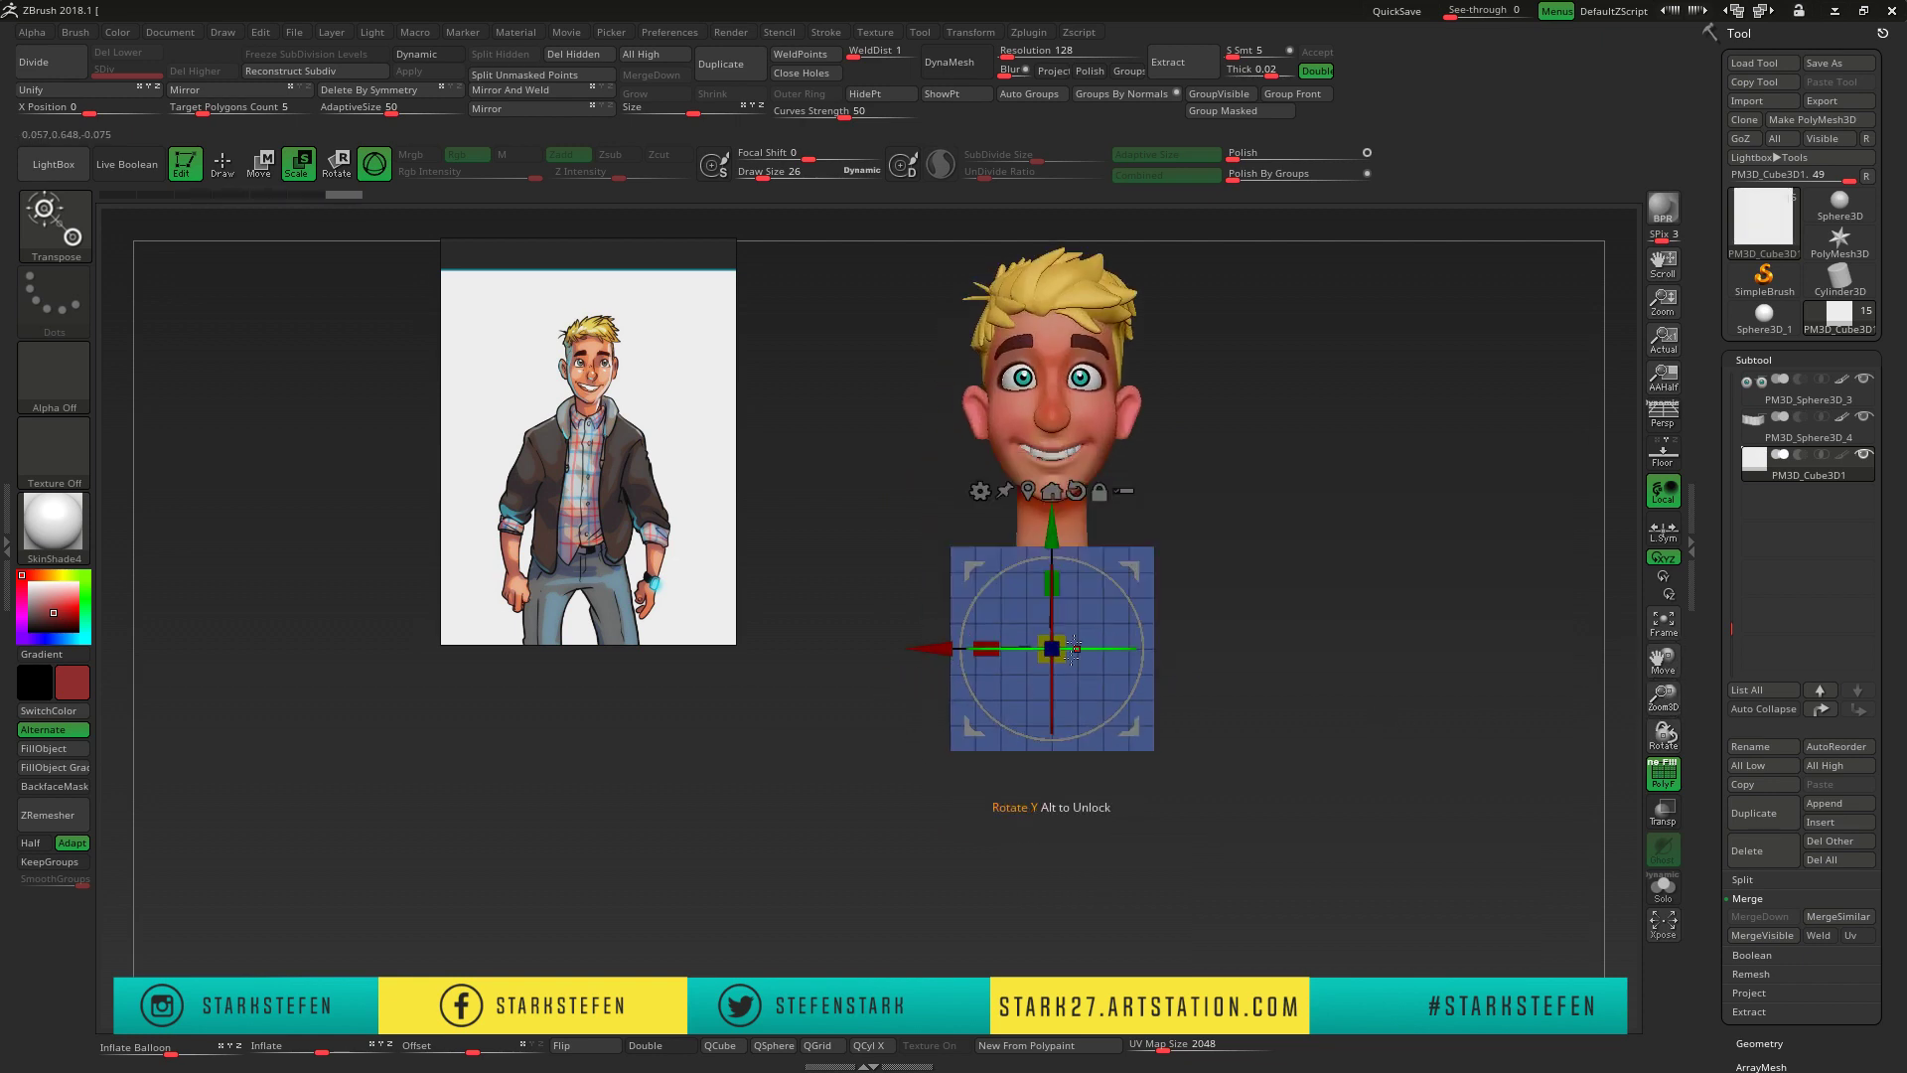
- Shape the cube into a rounded torso with Move Topological, widening the top into shoulders
key("b")
key("m")
key("t")
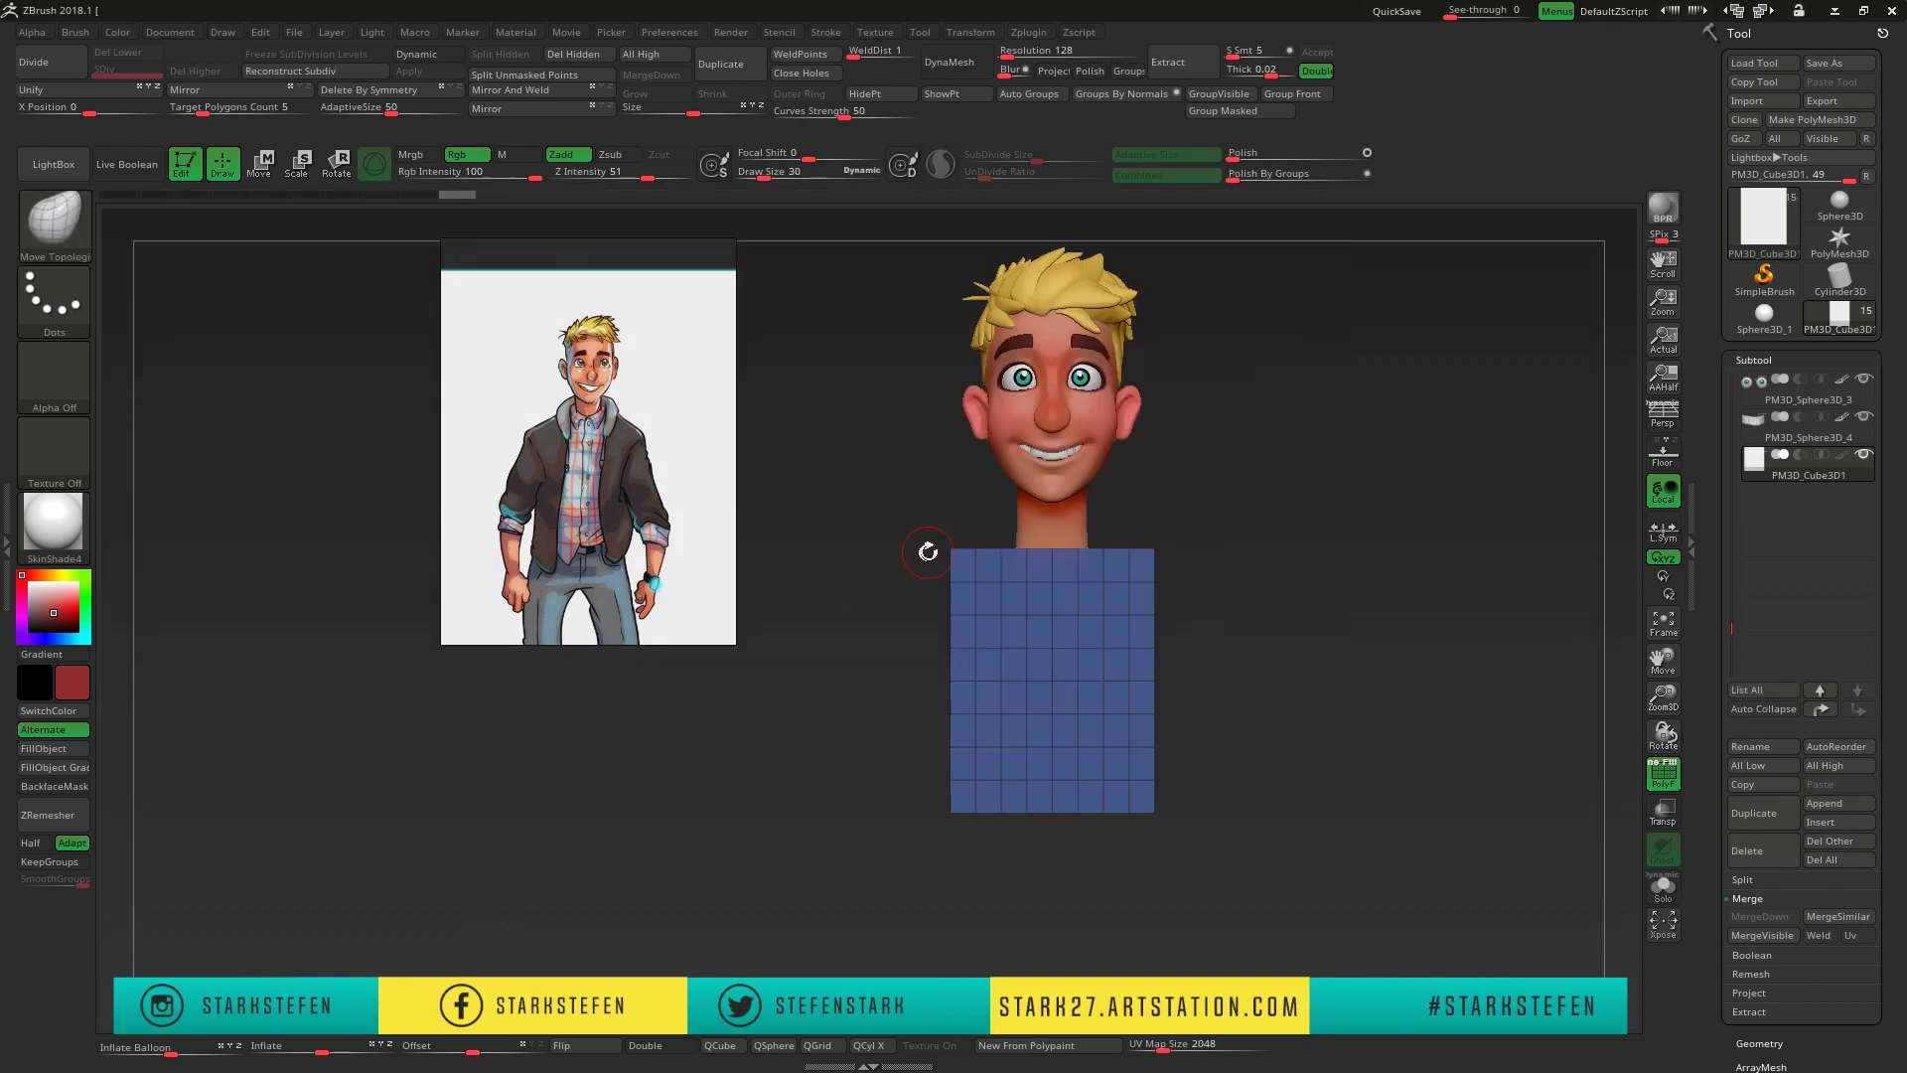
left_click_drag(927, 554, 1008, 600)
right_click_drag(1075, 573, 1013, 758, "shift")
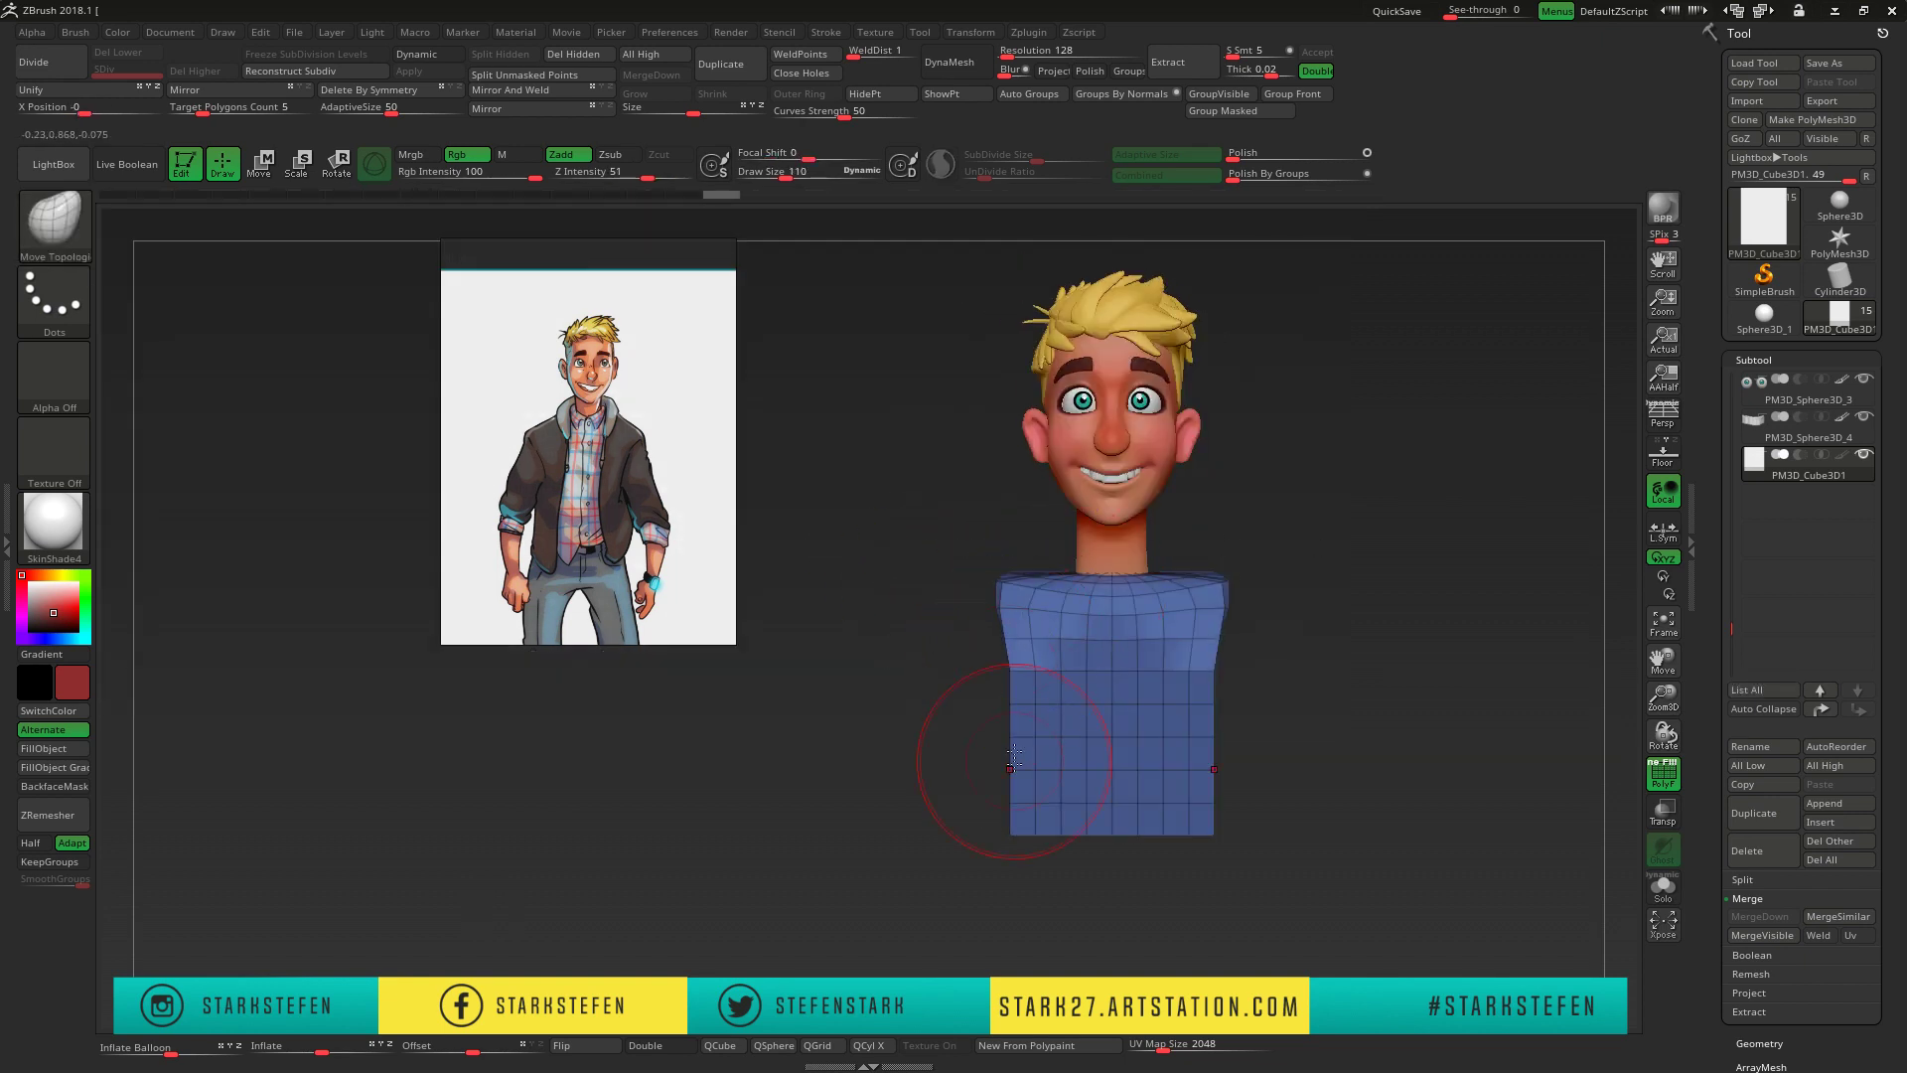
mouse_move(1138, 768)
right_mouse_down()
mouse_move(1128, 578)
mouse_move(943, 765)
mouse_move(1299, 664)
mouse_move(998, 820)
mouse_move(1143, 512)
mouse_move(1256, 525)
mouse_move(1247, 591)
mouse_move(1093, 596)
right_mouse_up()
key("b")
left_click(748, 214)
- Insert a sphere at each shoulder and scale them up to arm thickness
left_click_drag(1093, 695, 1106, 642)
key("e")
mouse_move(1106, 643)
right_mouse_down()
mouse_move(1193, 556)
mouse_move(1132, 572)
right_mouse_up()
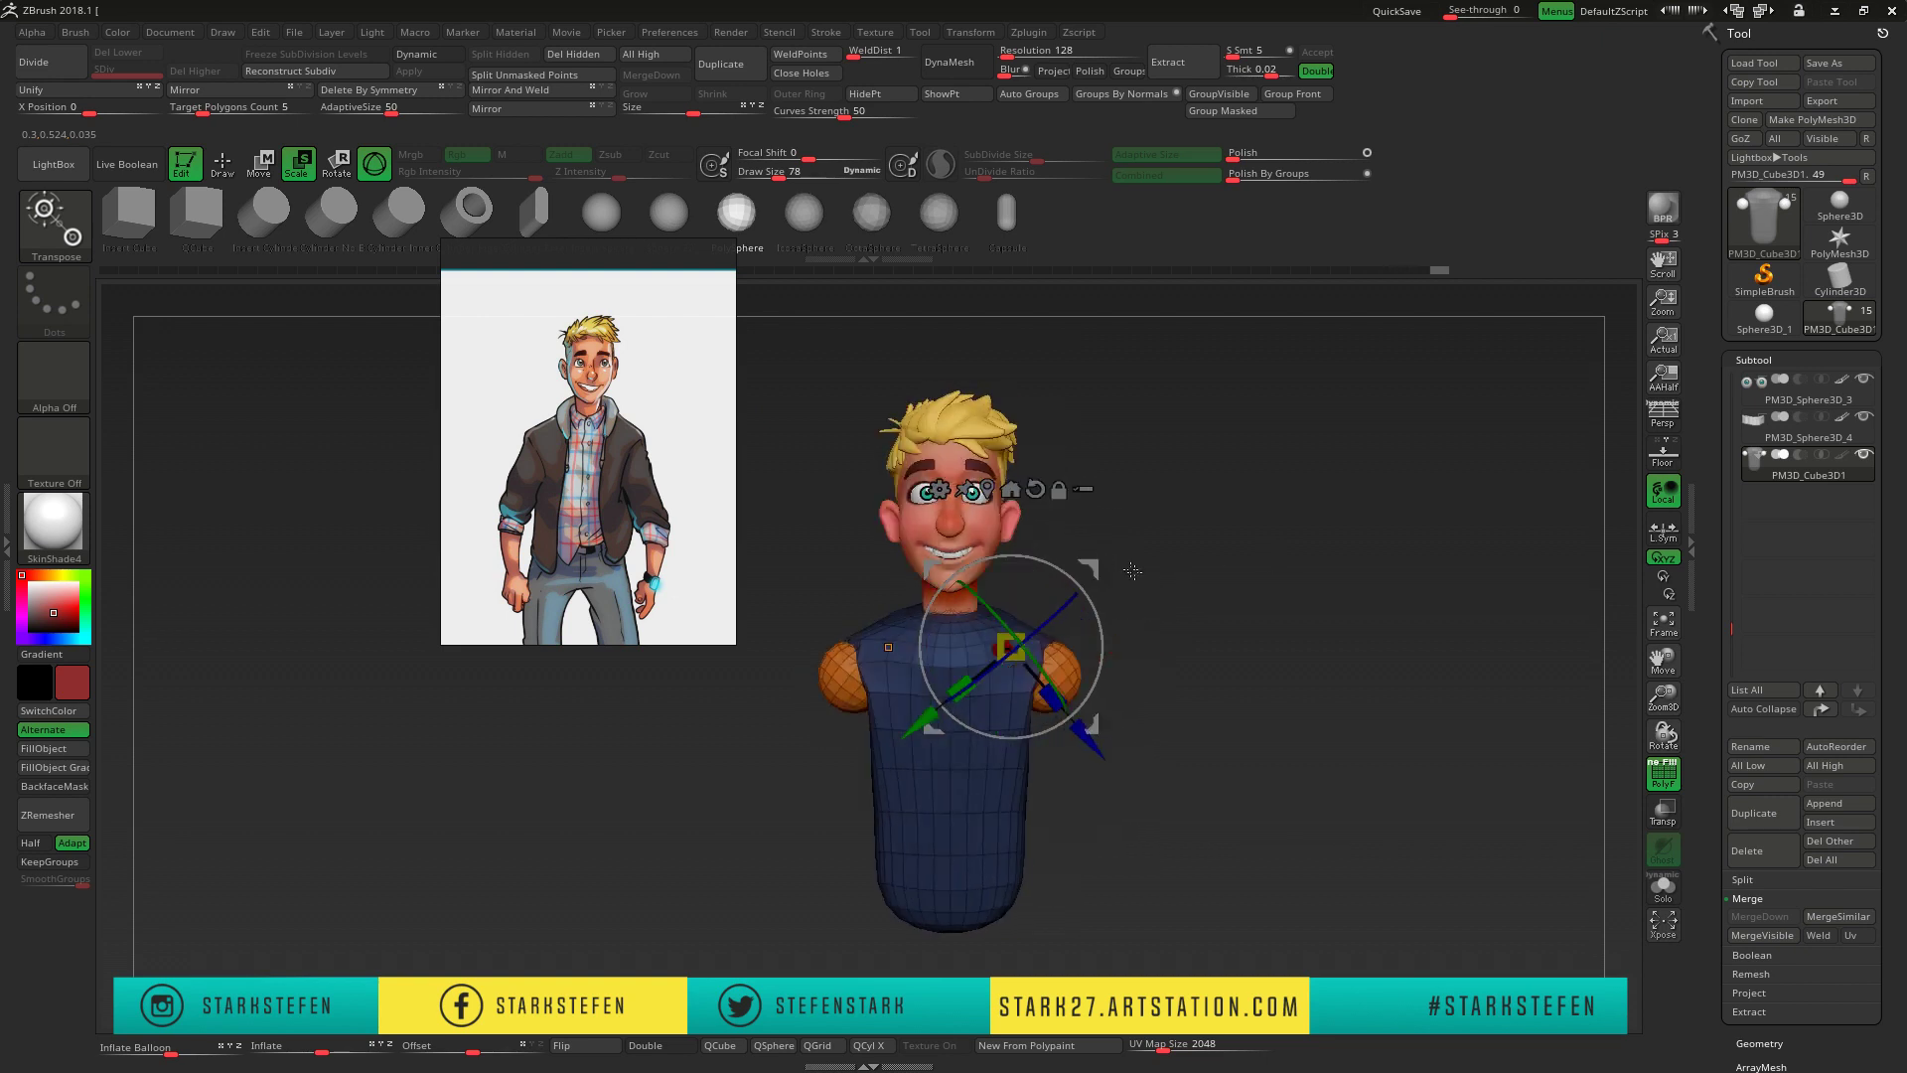
mouse_move(1117, 747)
right_mouse_down()
mouse_move(1192, 695)
mouse_move(1117, 747)
right_mouse_up()
- Stretch the shoulder spheres into long outstretched arms with Move Topological
left_click(74, 237)
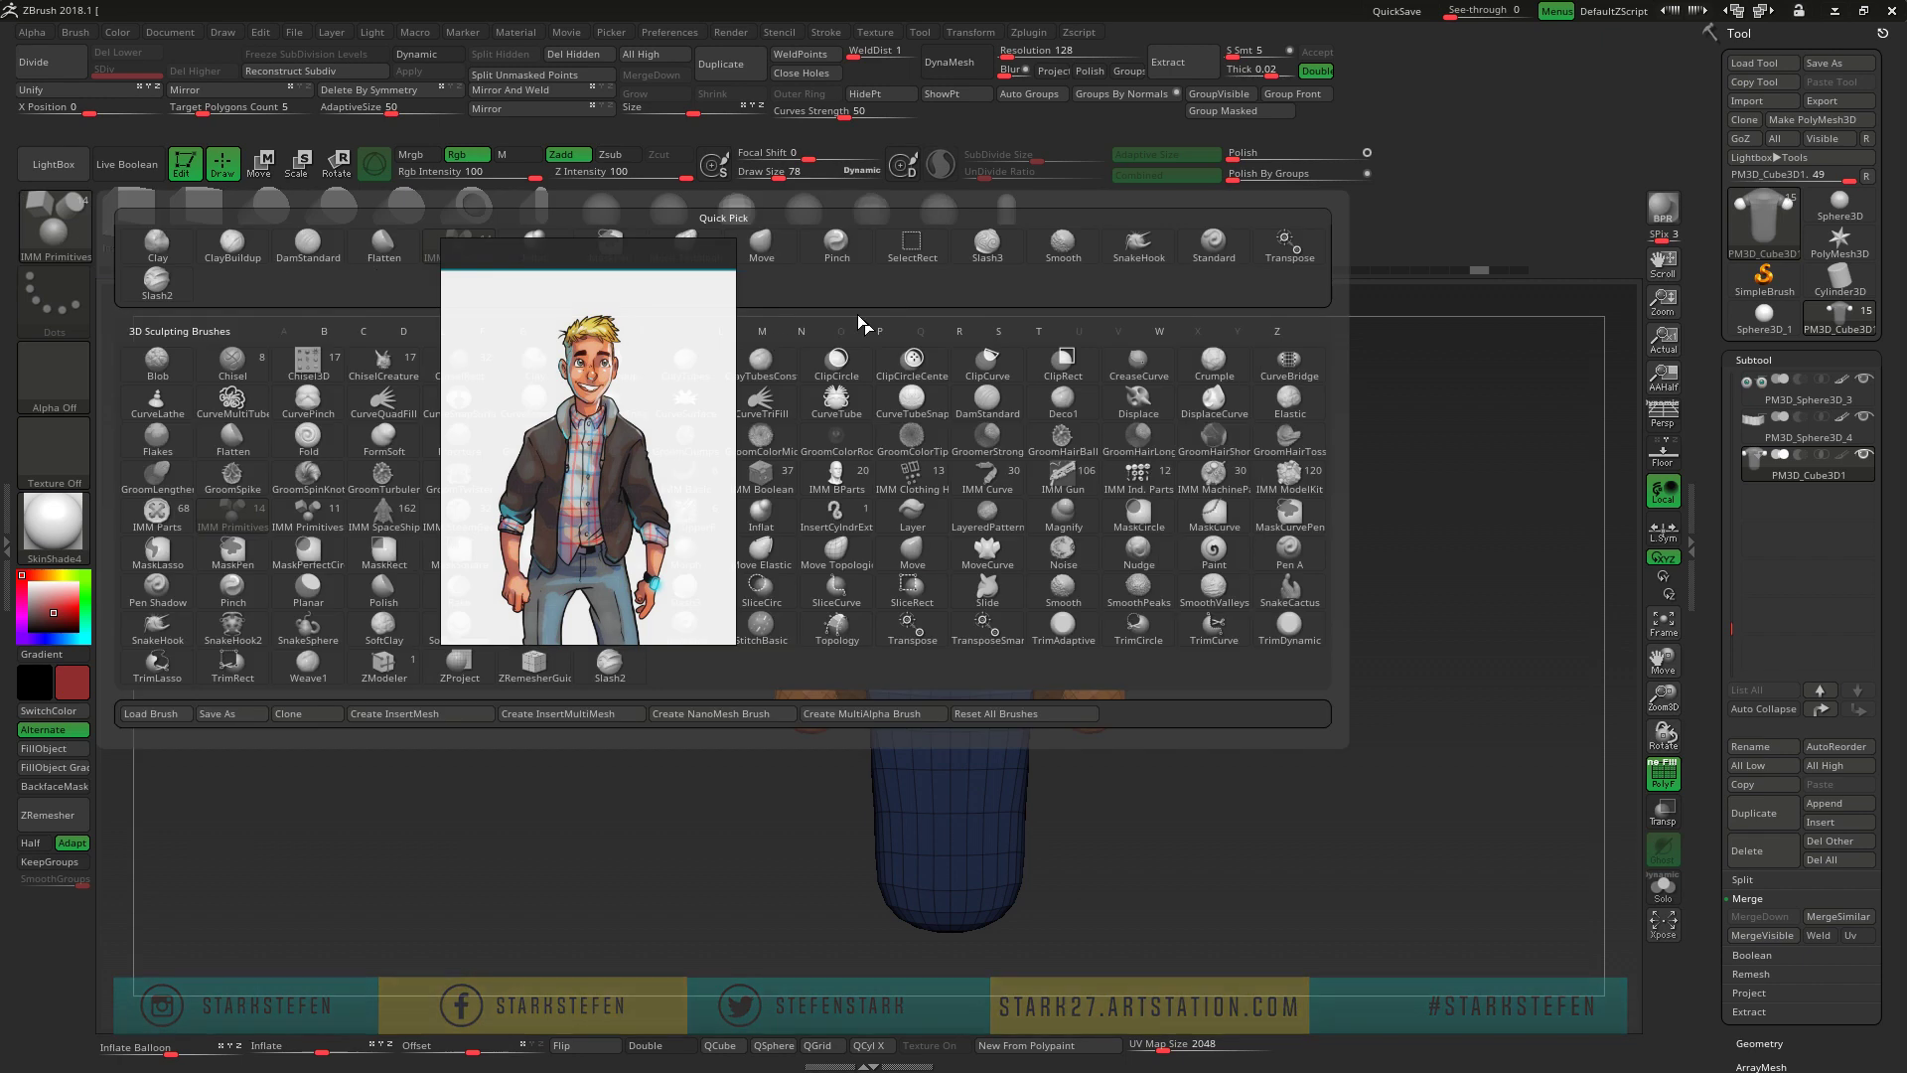
key("m")
key("t")
mouse_move(1064, 640)
right_mouse_down()
mouse_move(1142, 636)
mouse_move(1086, 681)
mouse_move(1039, 607)
mouse_move(1052, 623)
right_mouse_up()
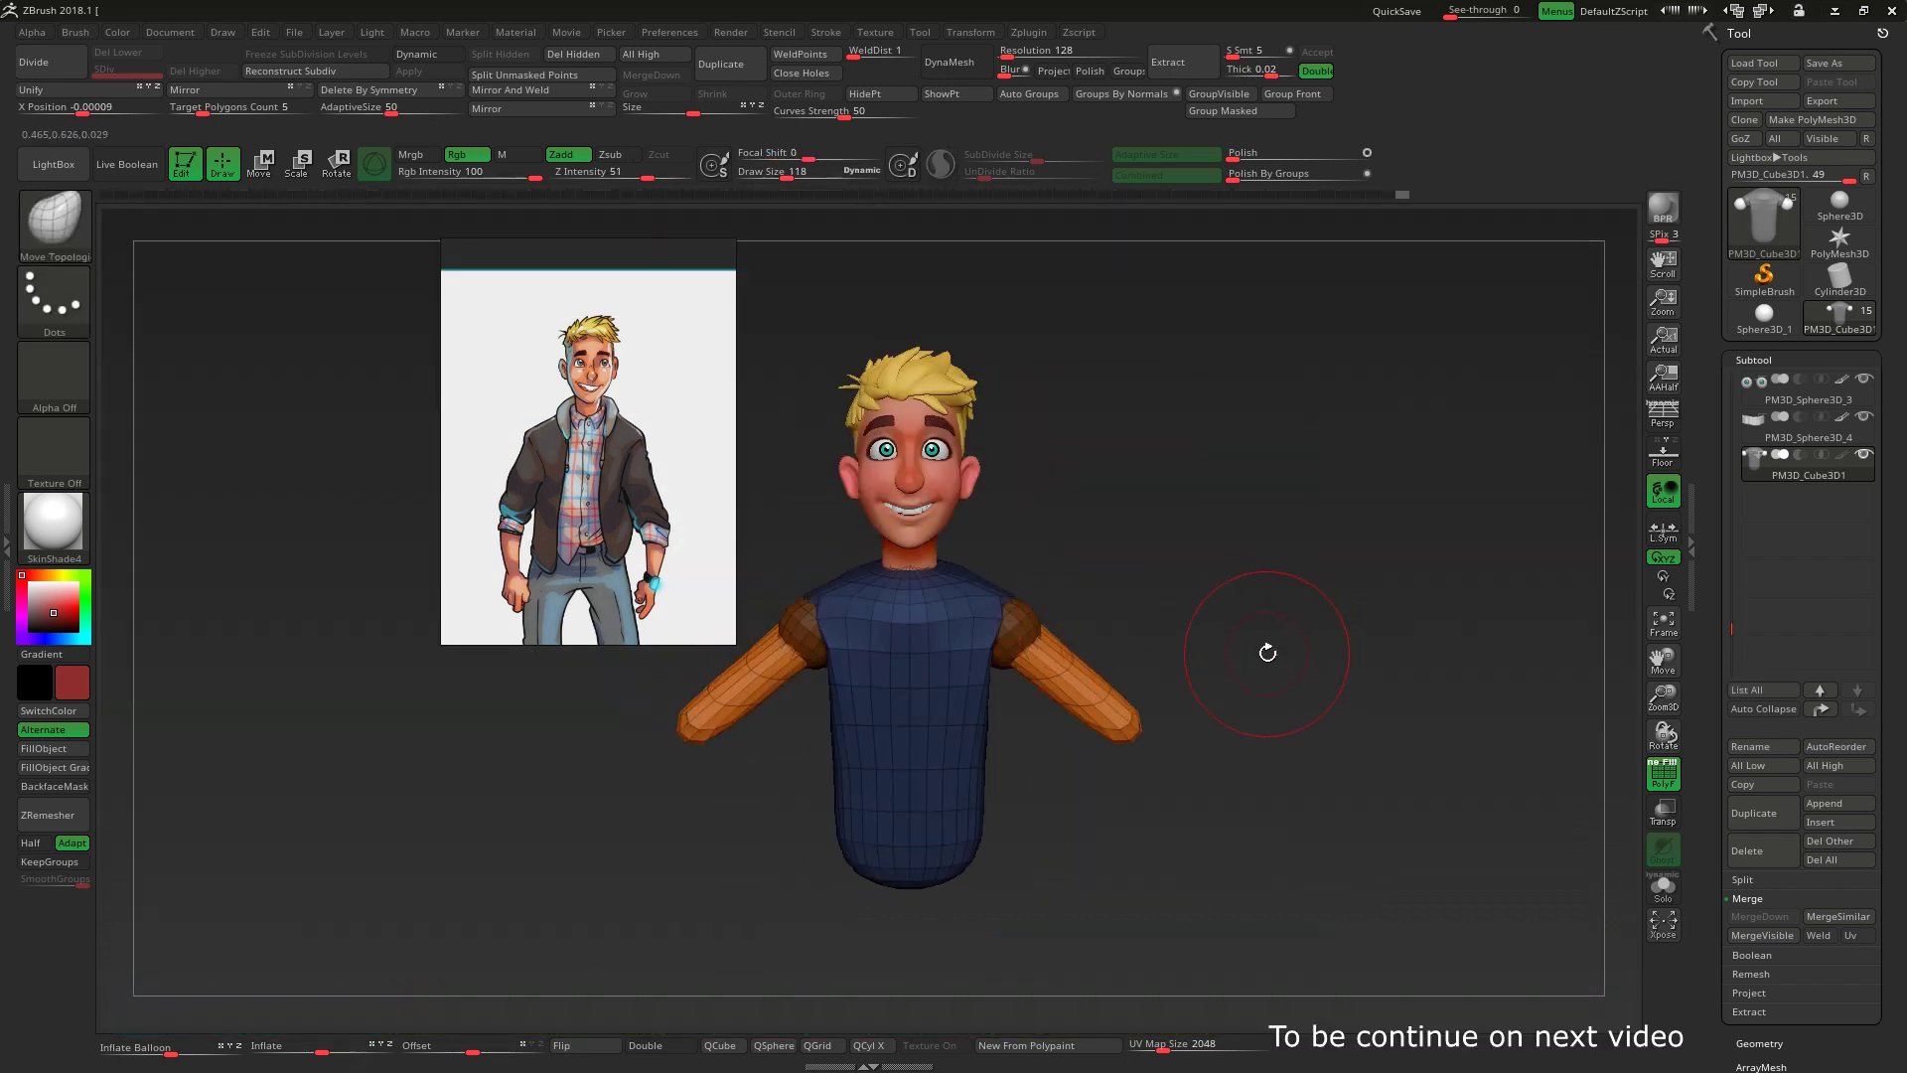
right_click_drag(1112, 738, 1093, 877)
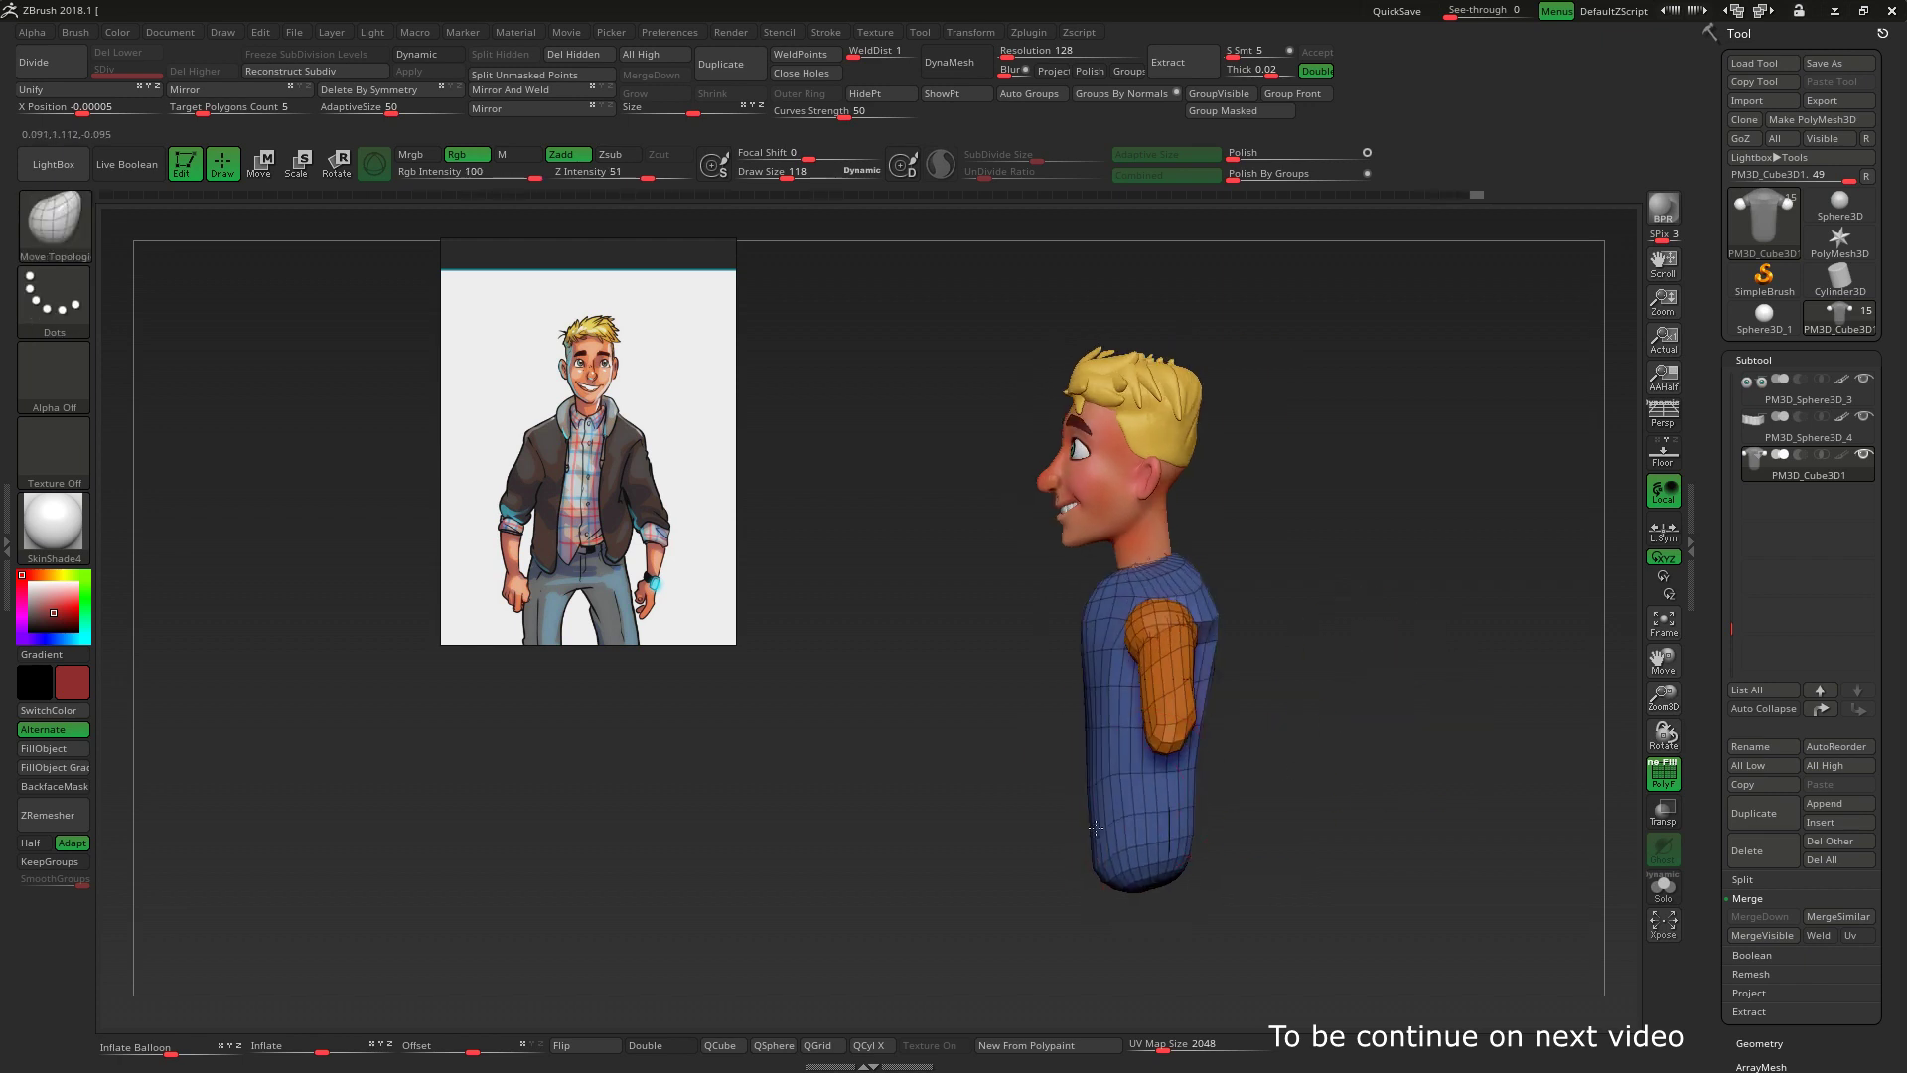
mouse_move(1195, 800)
right_mouse_down()
mouse_move(1232, 618)
mouse_move(1213, 788)
mouse_move(1235, 864)
mouse_move(1103, 727)
mouse_move(1064, 788)
mouse_move(1494, 646)
right_mouse_up()
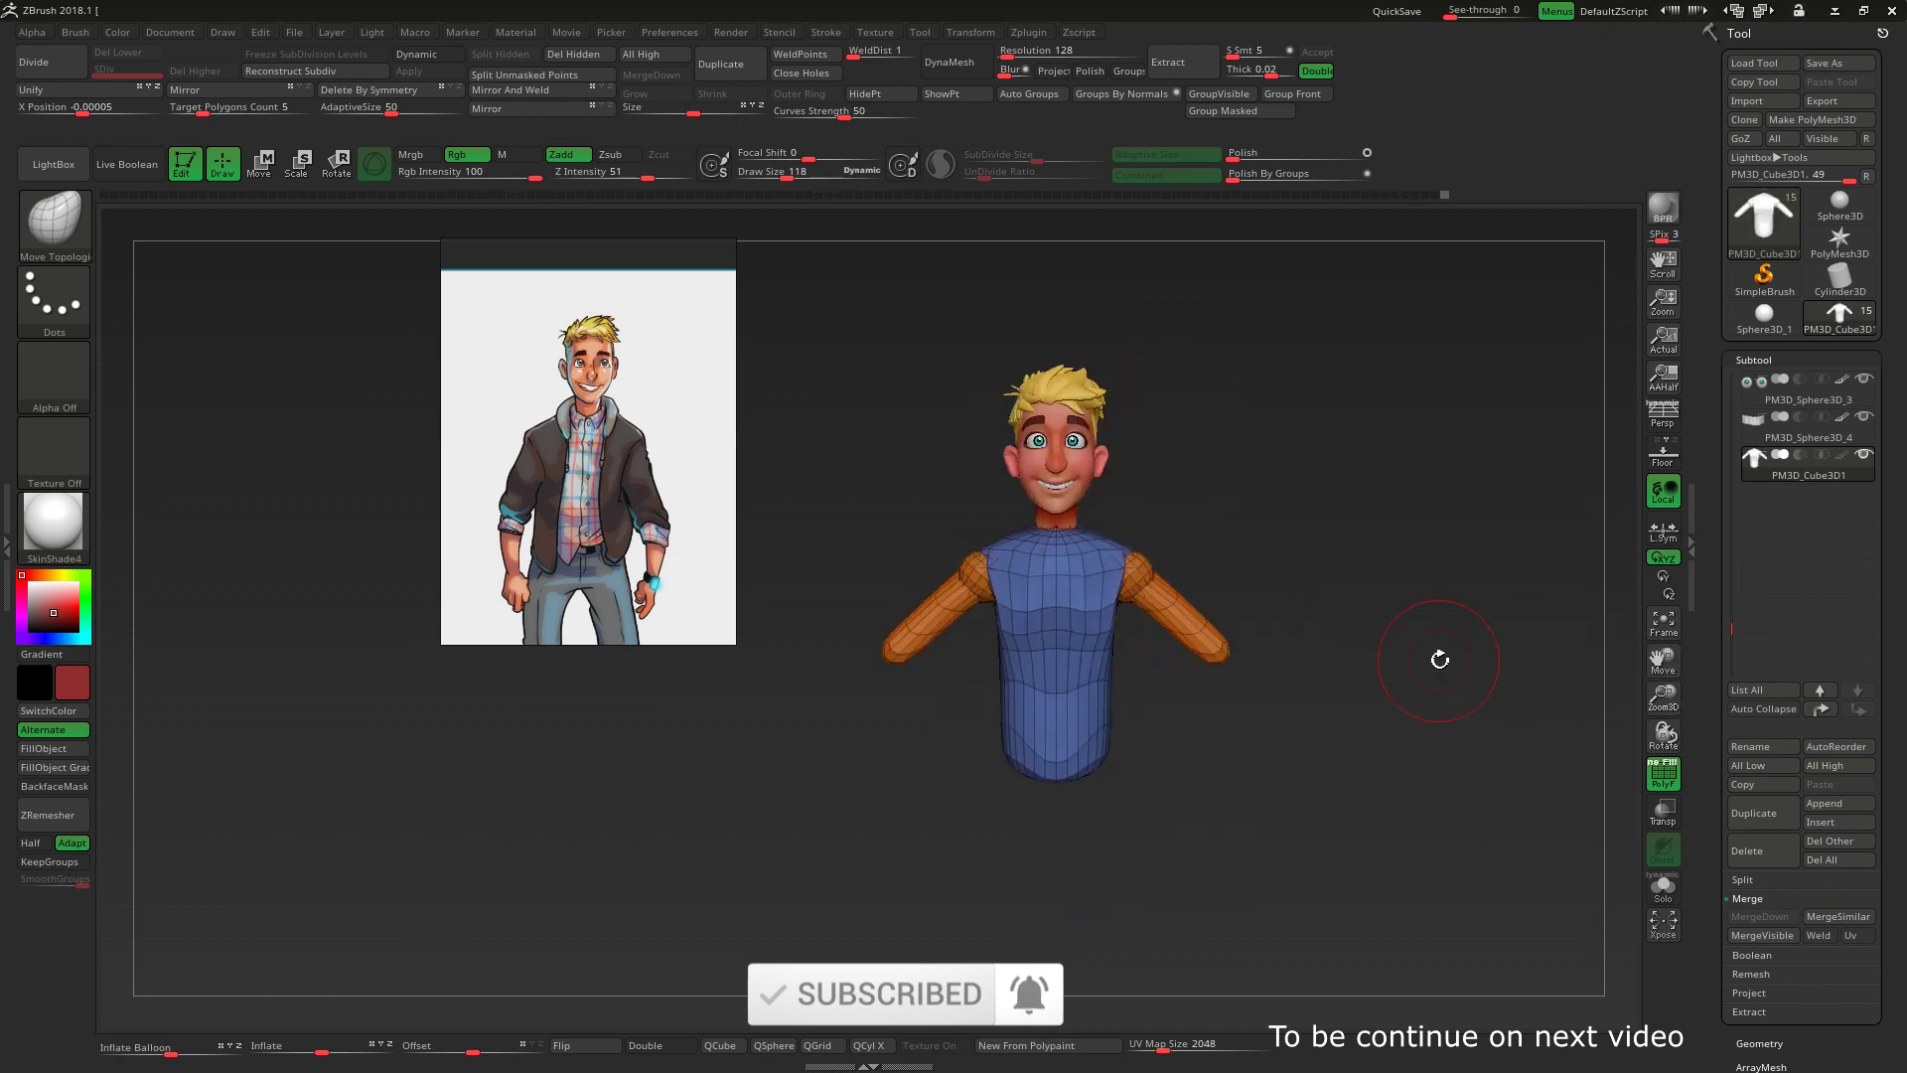
- Add sphere primitives at the arm ends as rough hands
left_click(59, 242)
left_click(298, 519)
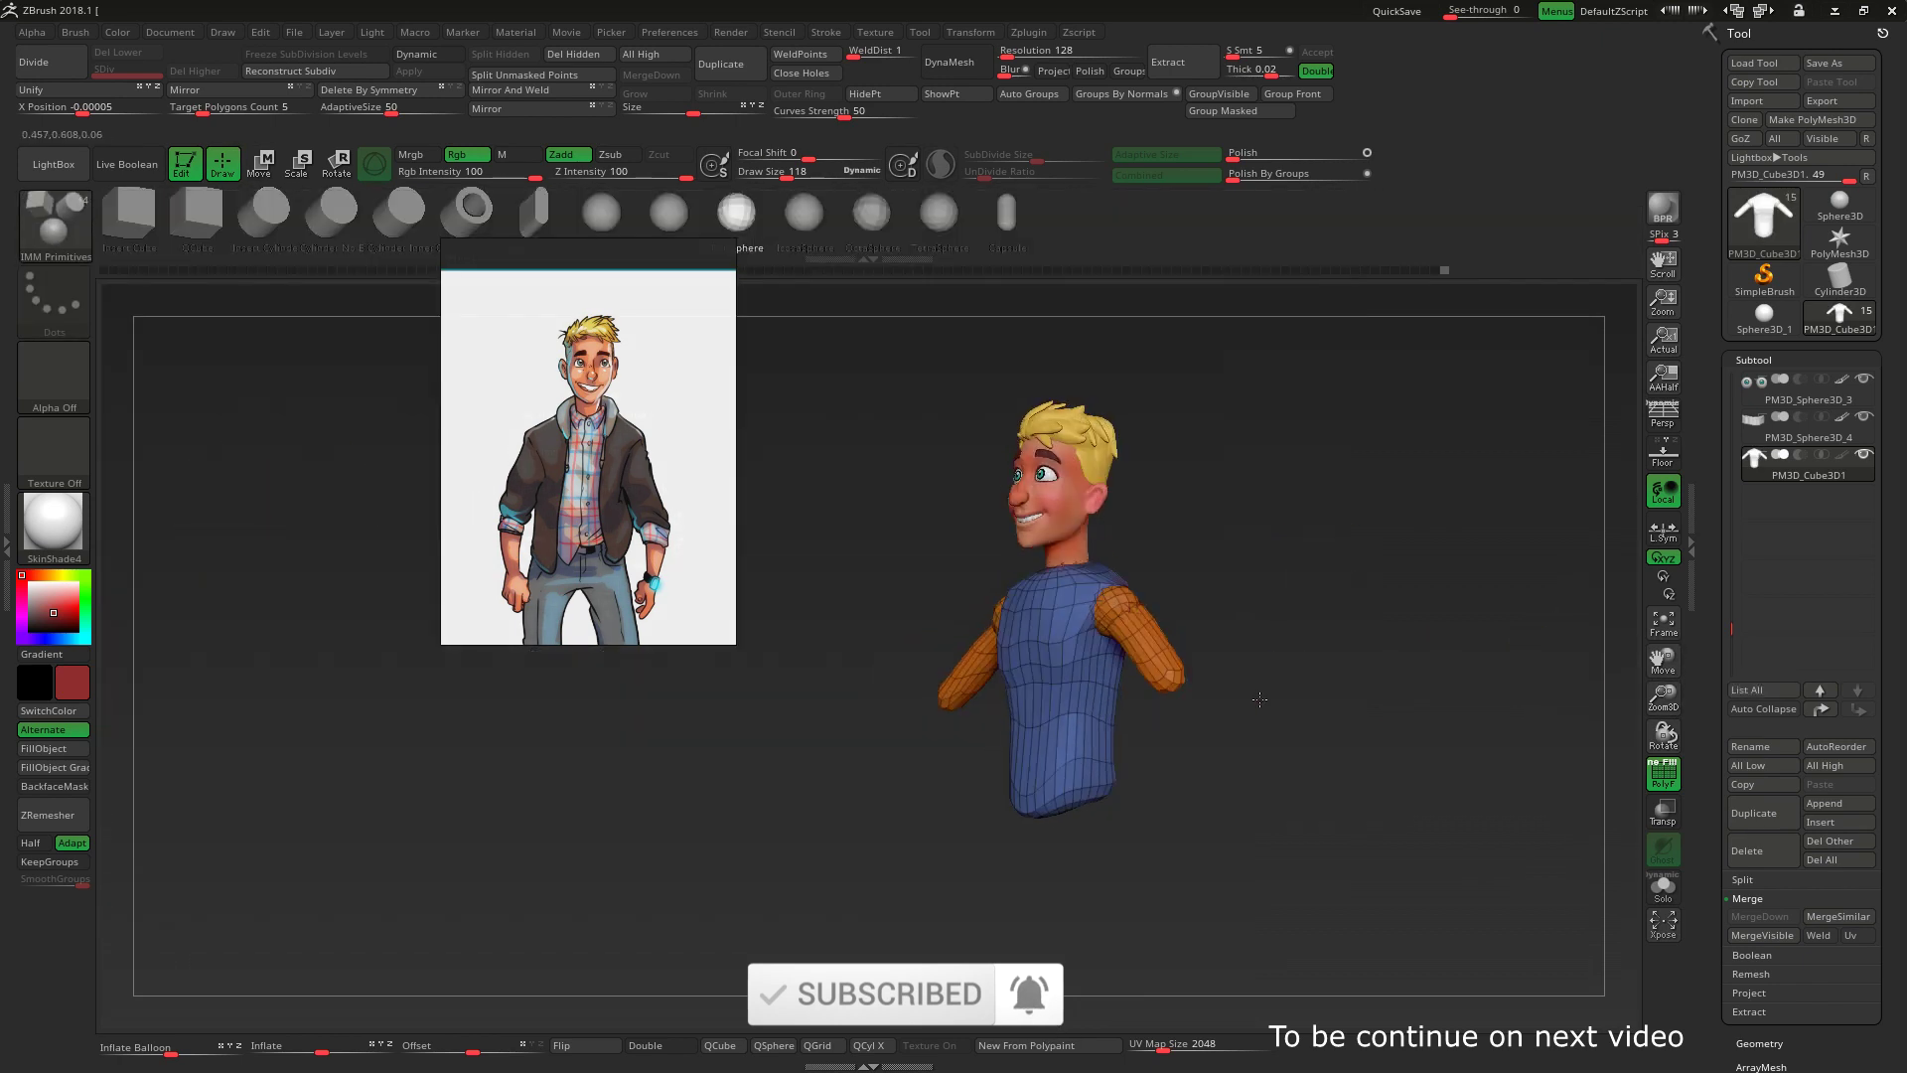
left_click(224, 164)
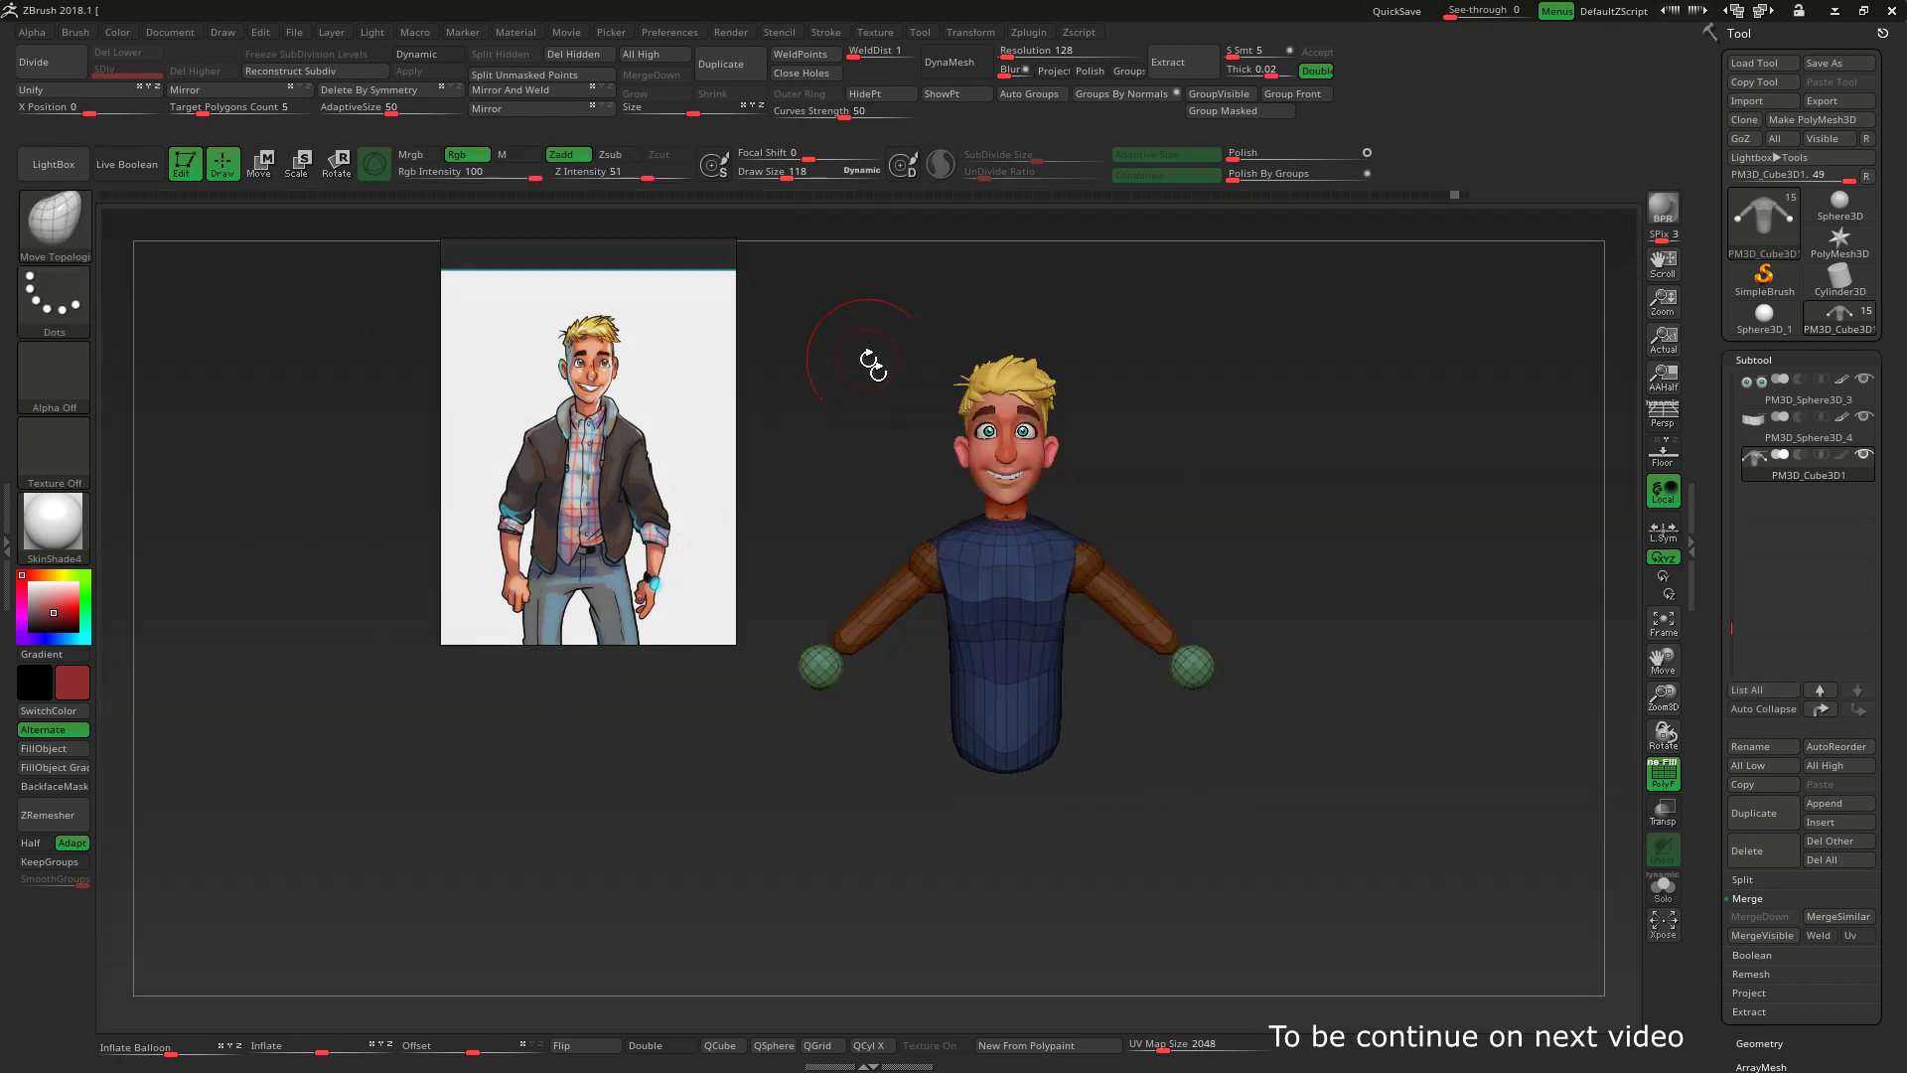